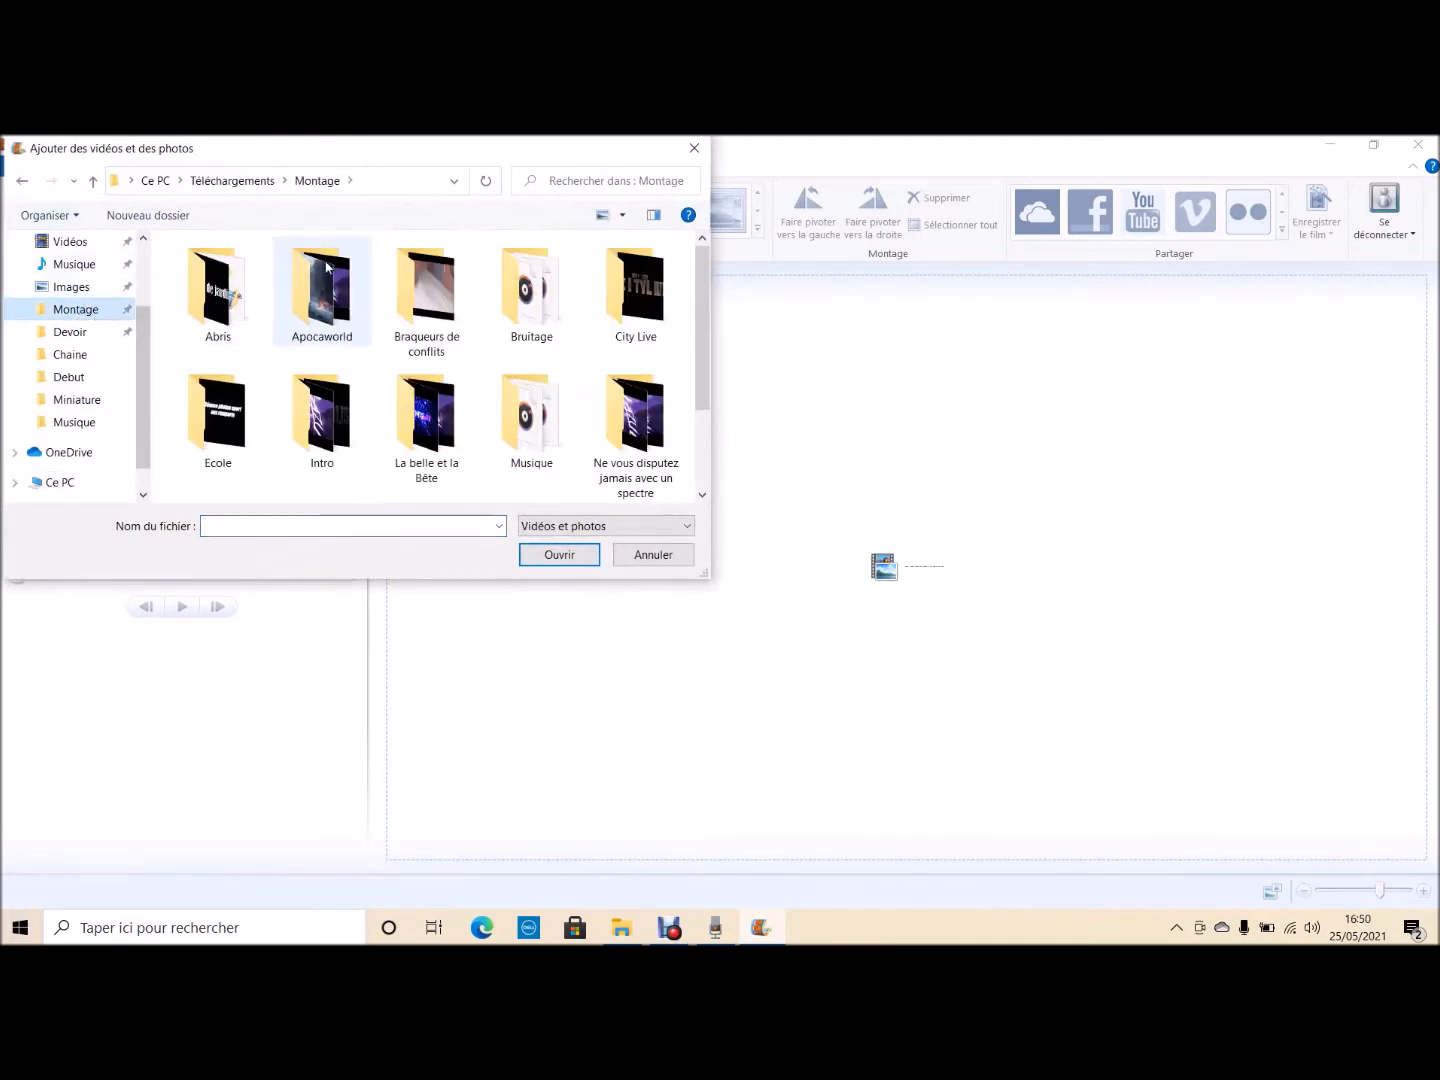
# Add the video 20210503_175247 from the Vidéos folder inside Montage > Réaction en chaine to the project
pyautogui.scroll(-2, 418, 366)
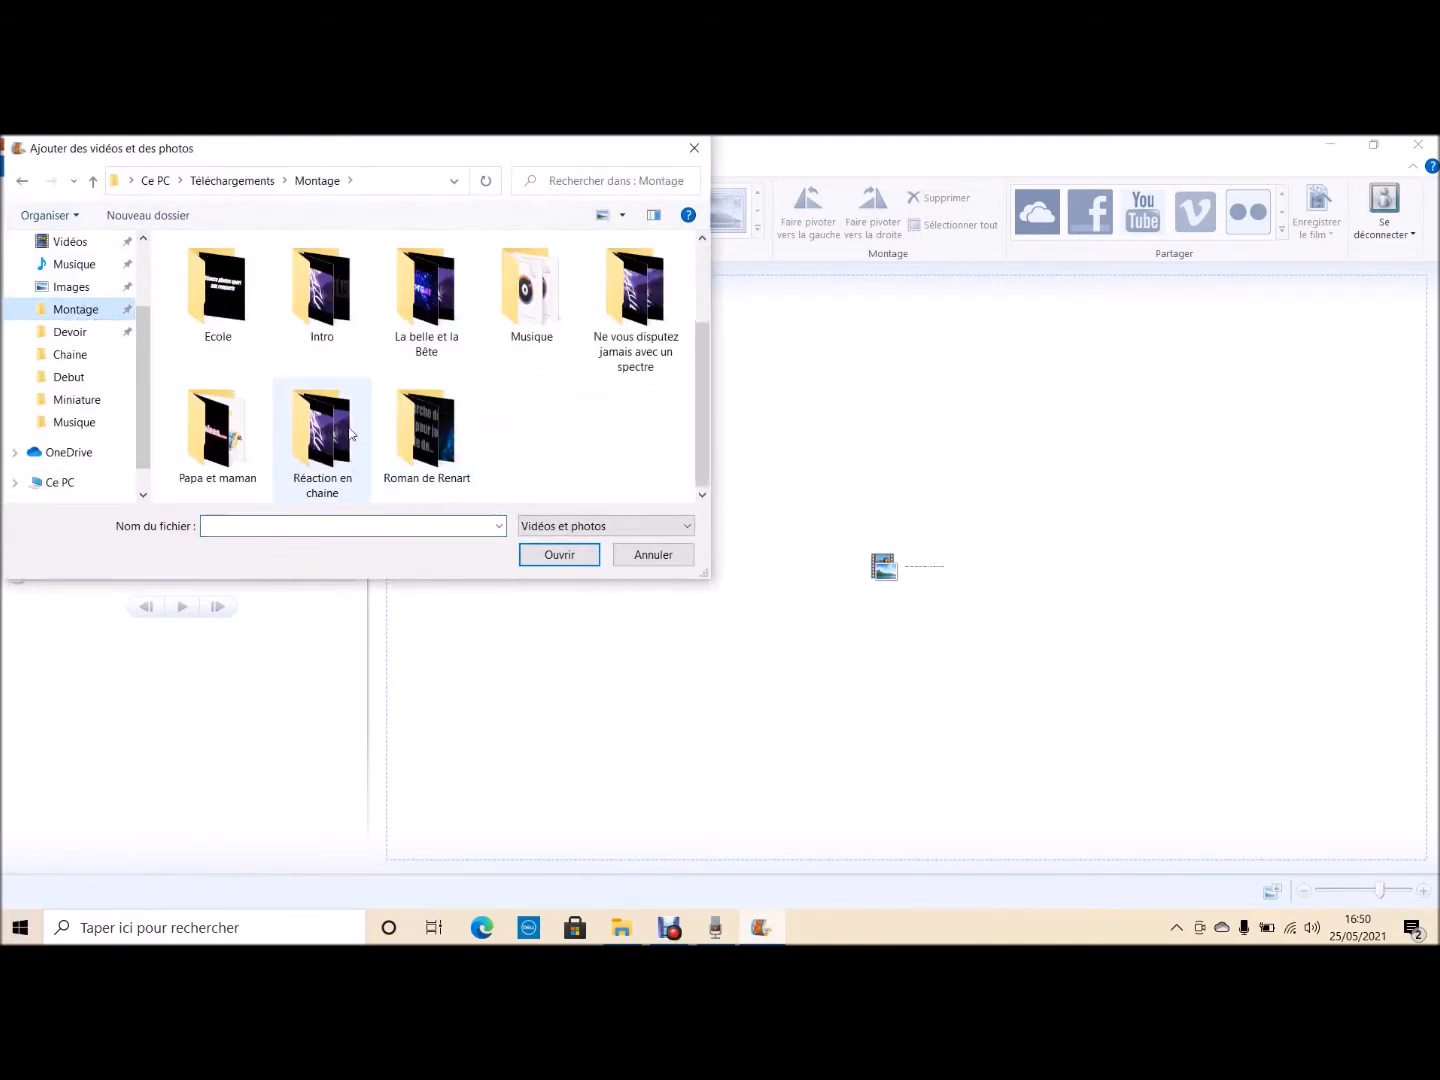
pyautogui.scroll(3, 530, 353)
pyautogui.scroll(-2, 385, 403)
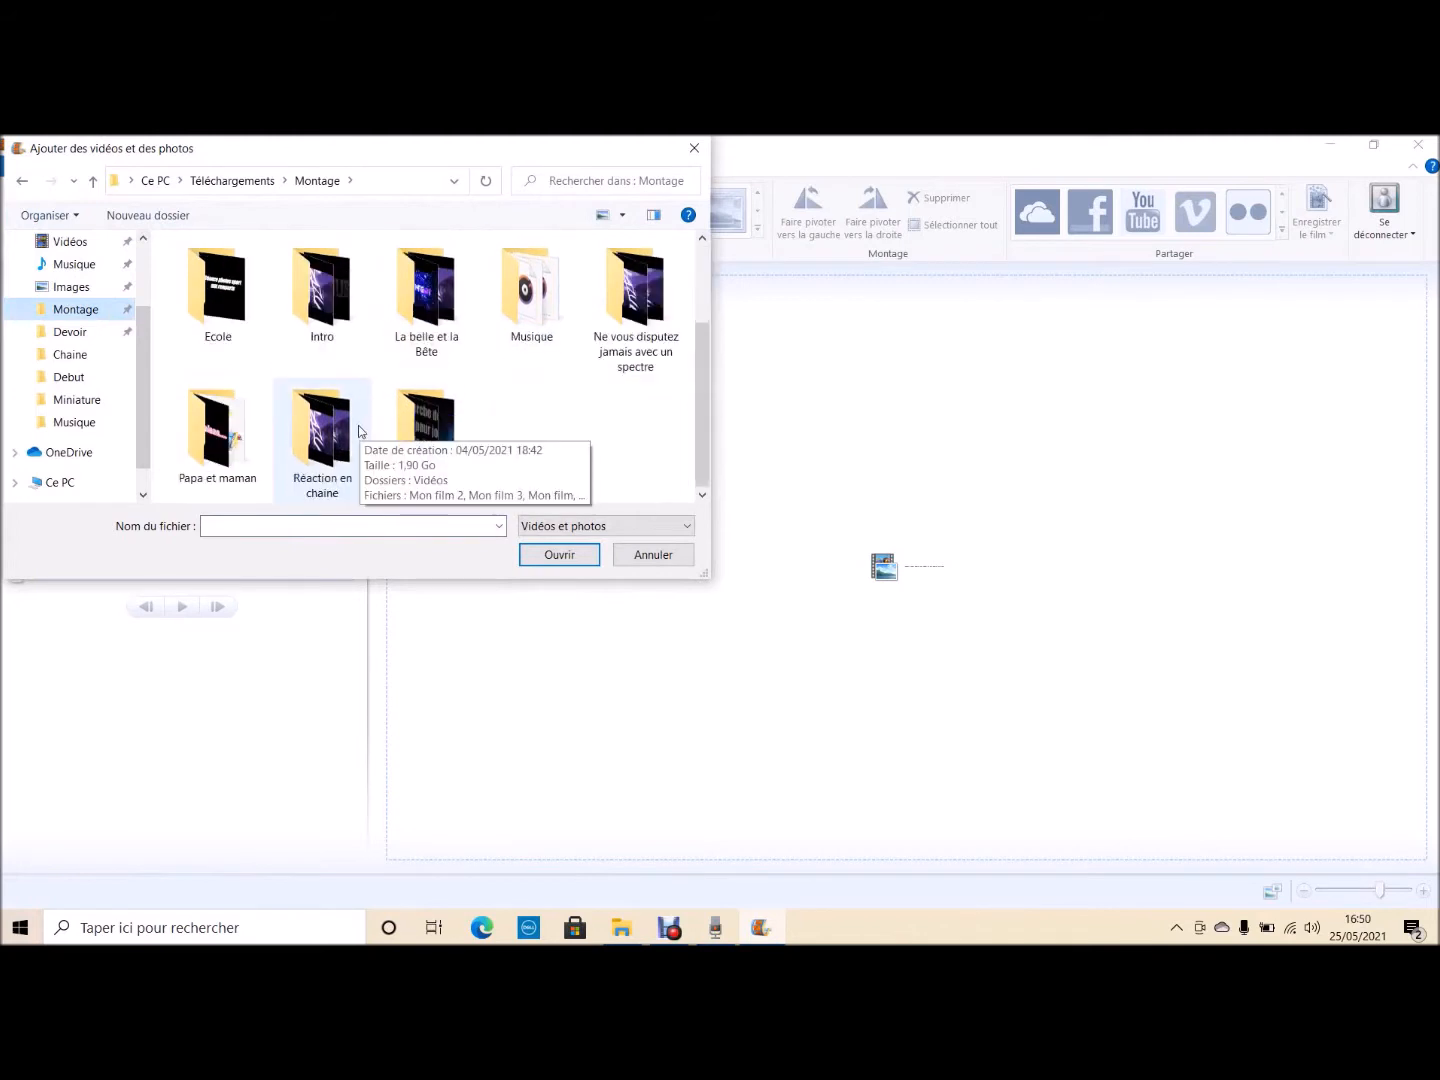
pyautogui.doubleClick(345, 420)
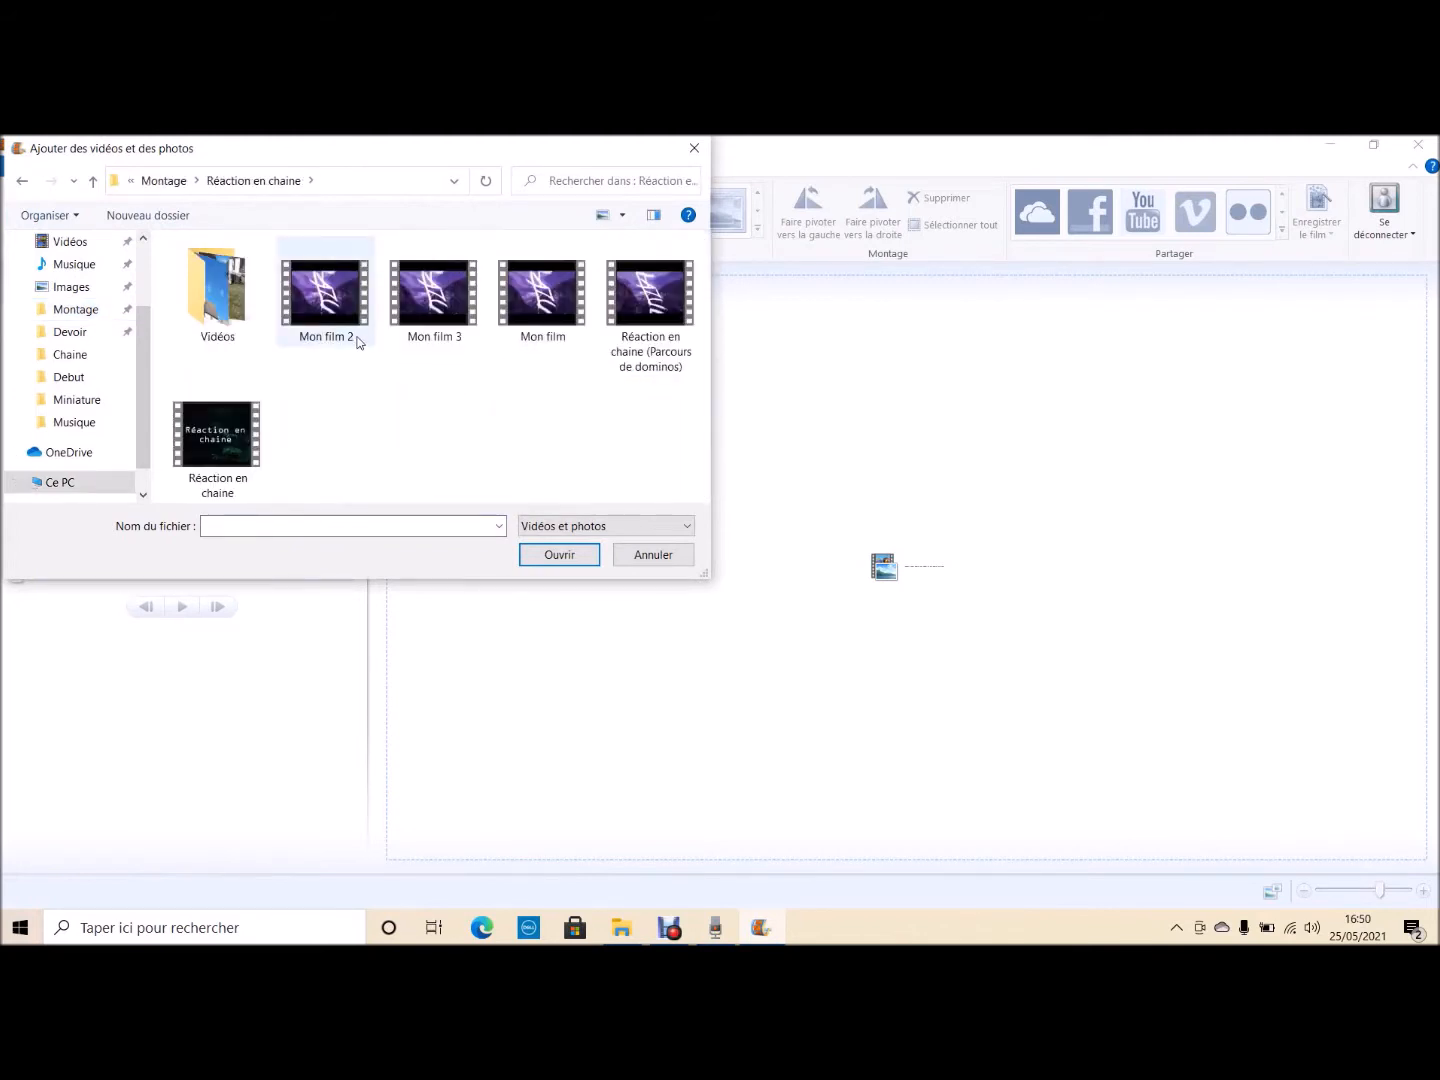
pyautogui.doubleClick(215, 290)
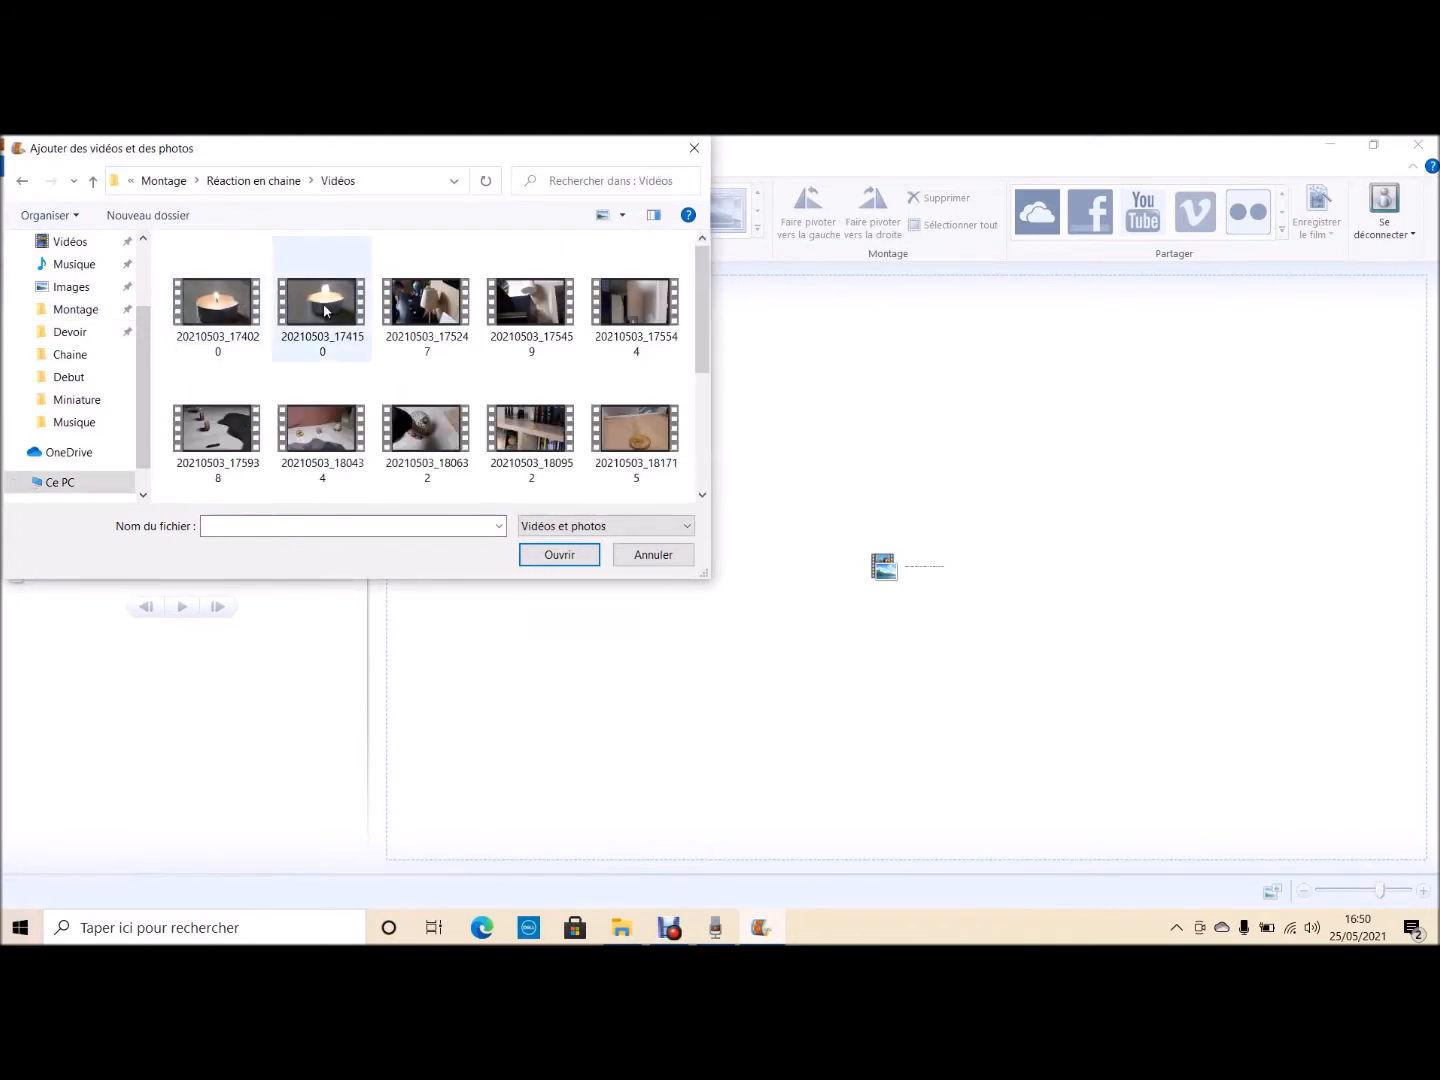
pyautogui.click(440, 320)
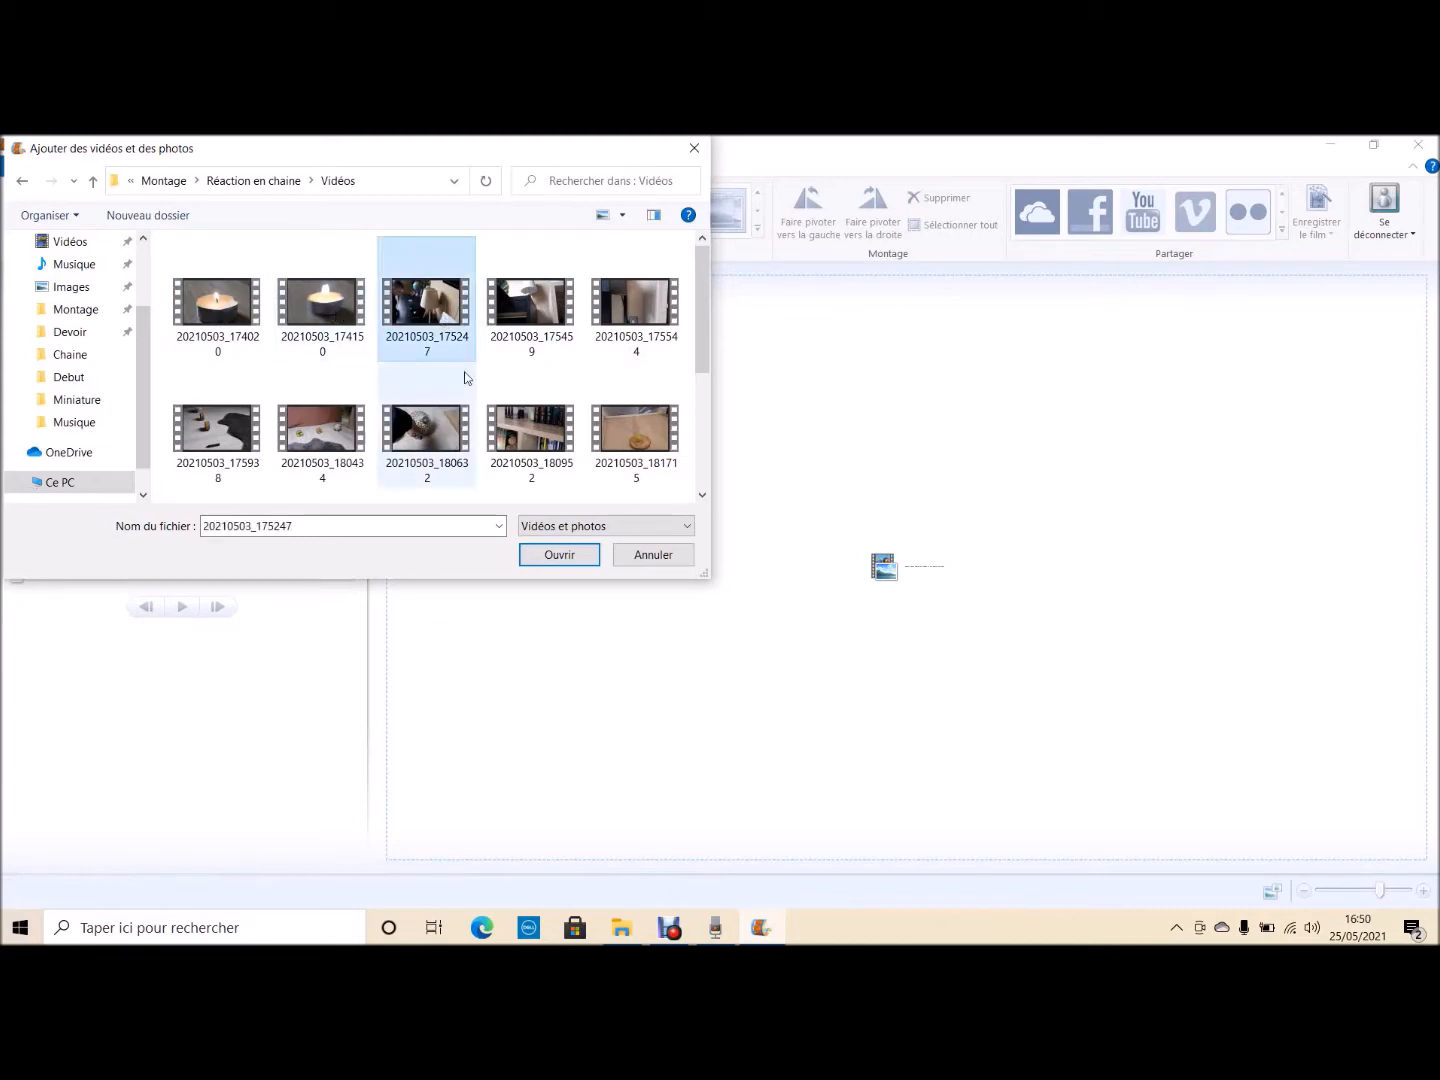
pyautogui.click(559, 554)
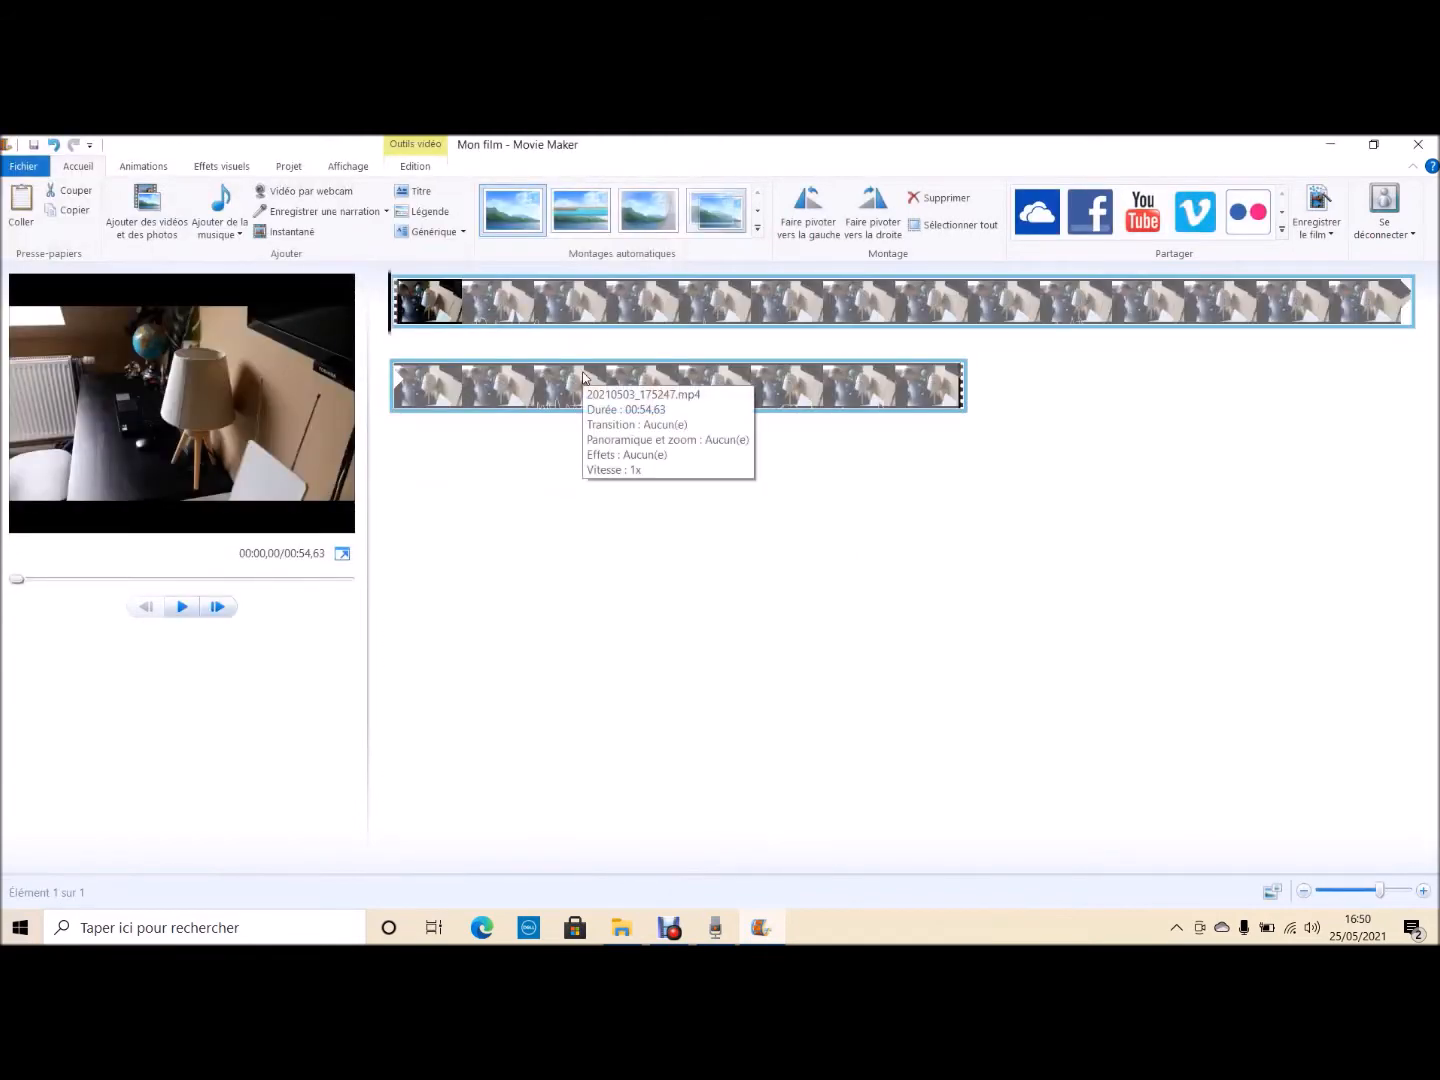
# Play the clip up to about 8.2 seconds and split it at that point
pyautogui.press('space')
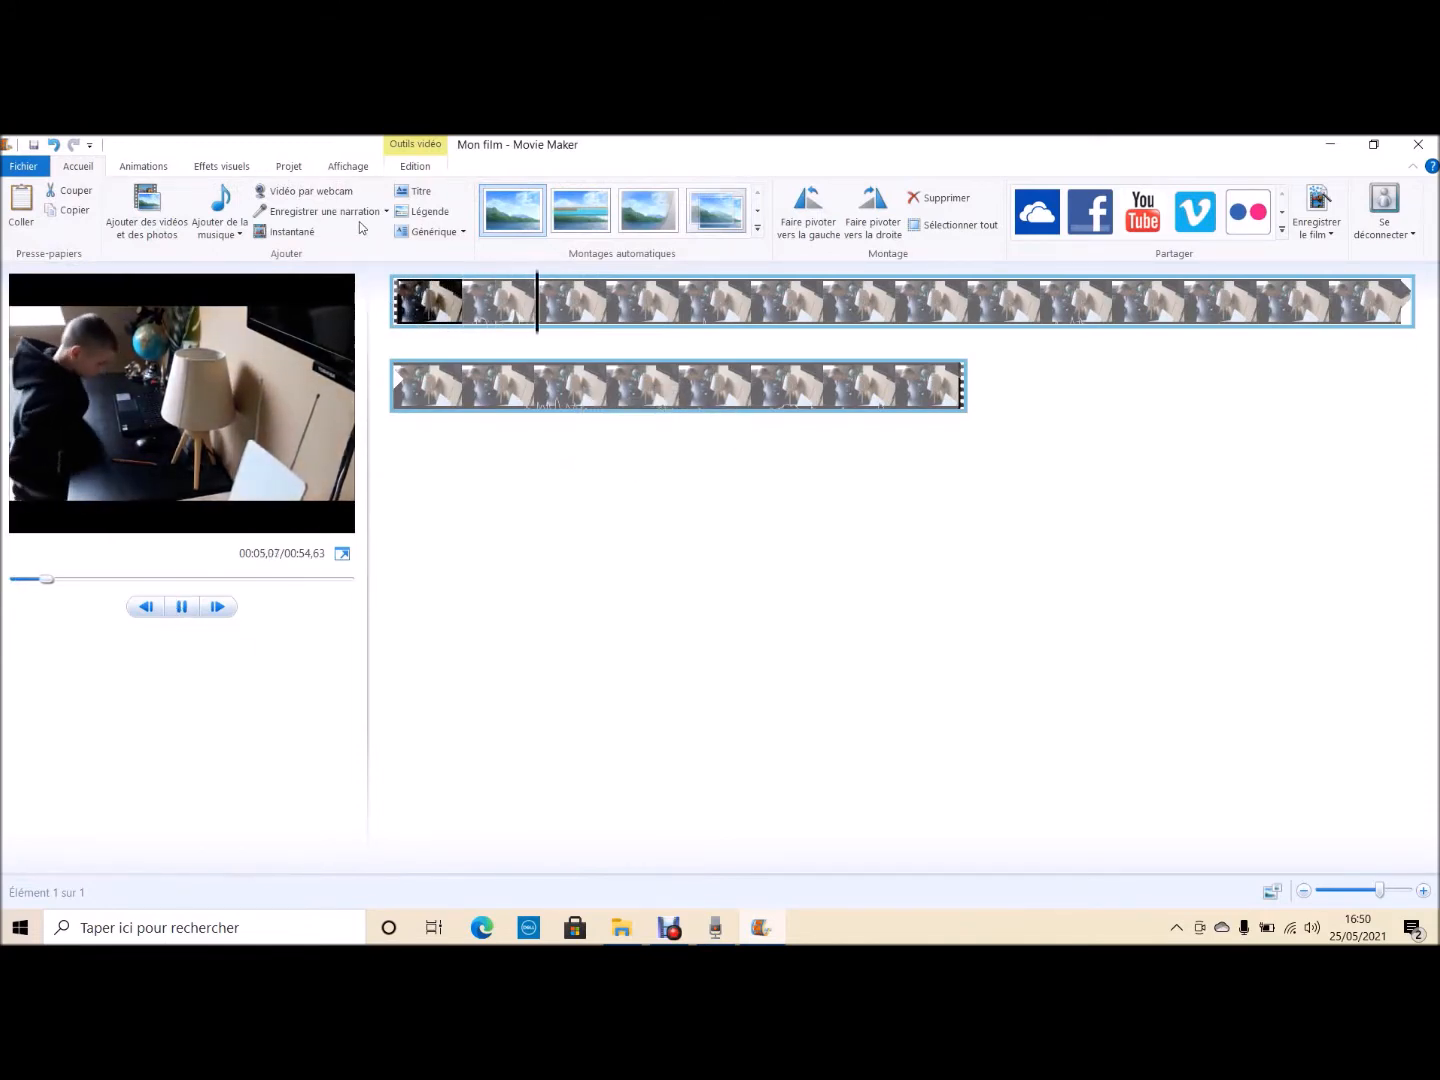
pyautogui.press('XF86AudioPlay')
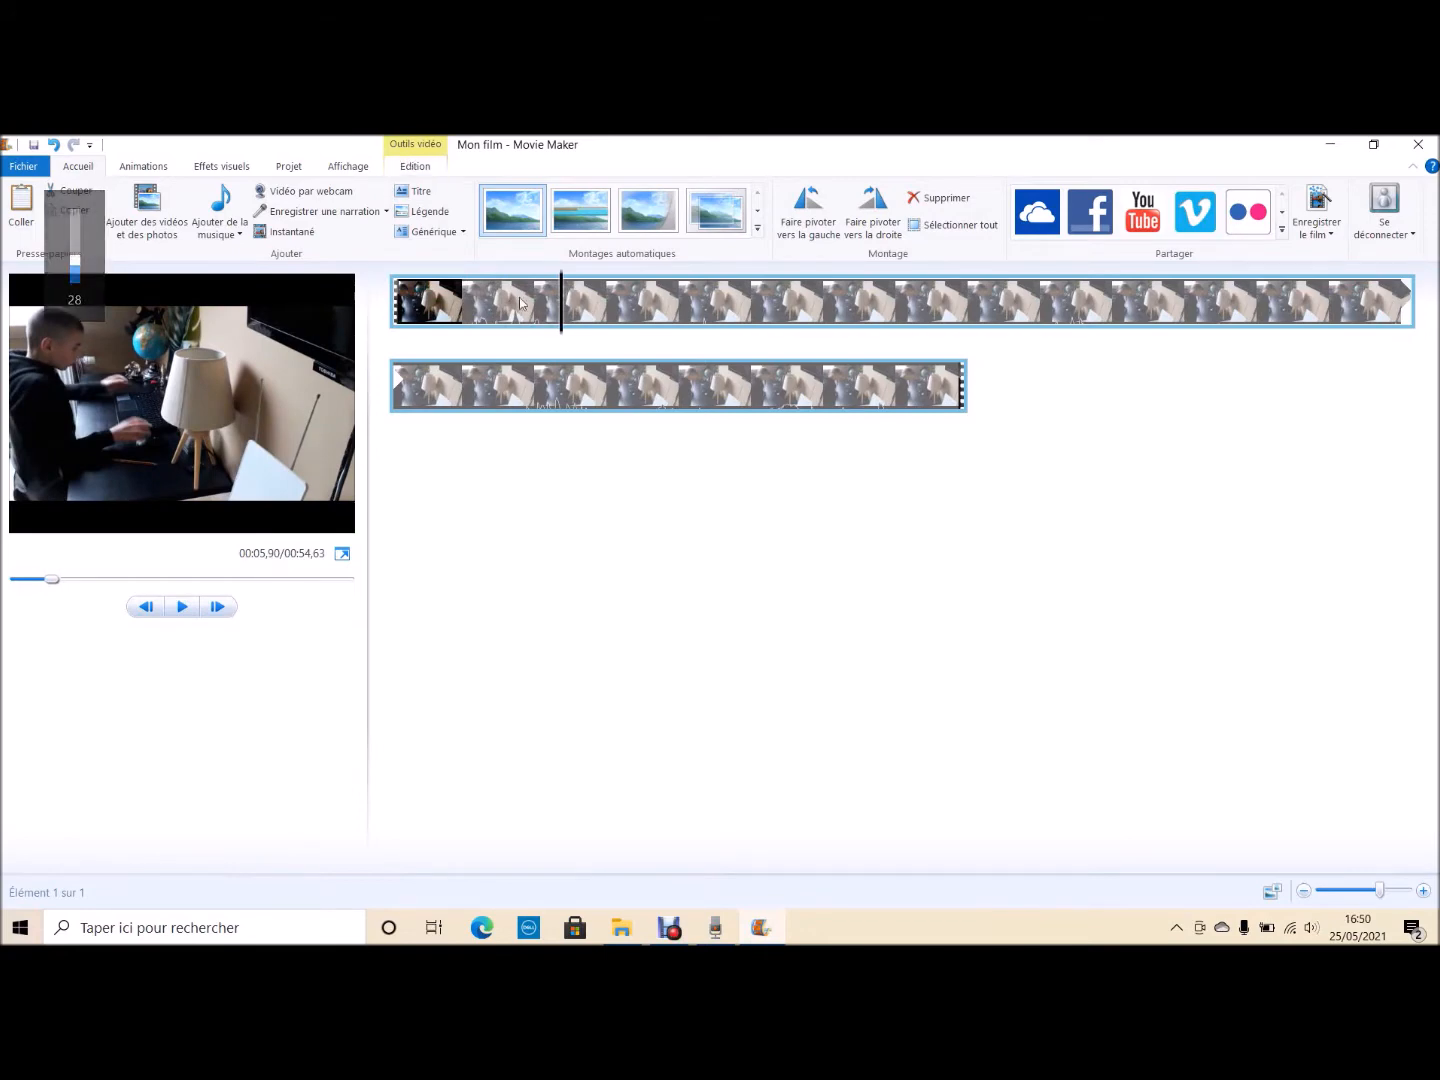
pyautogui.press('XF86AudioPlay')
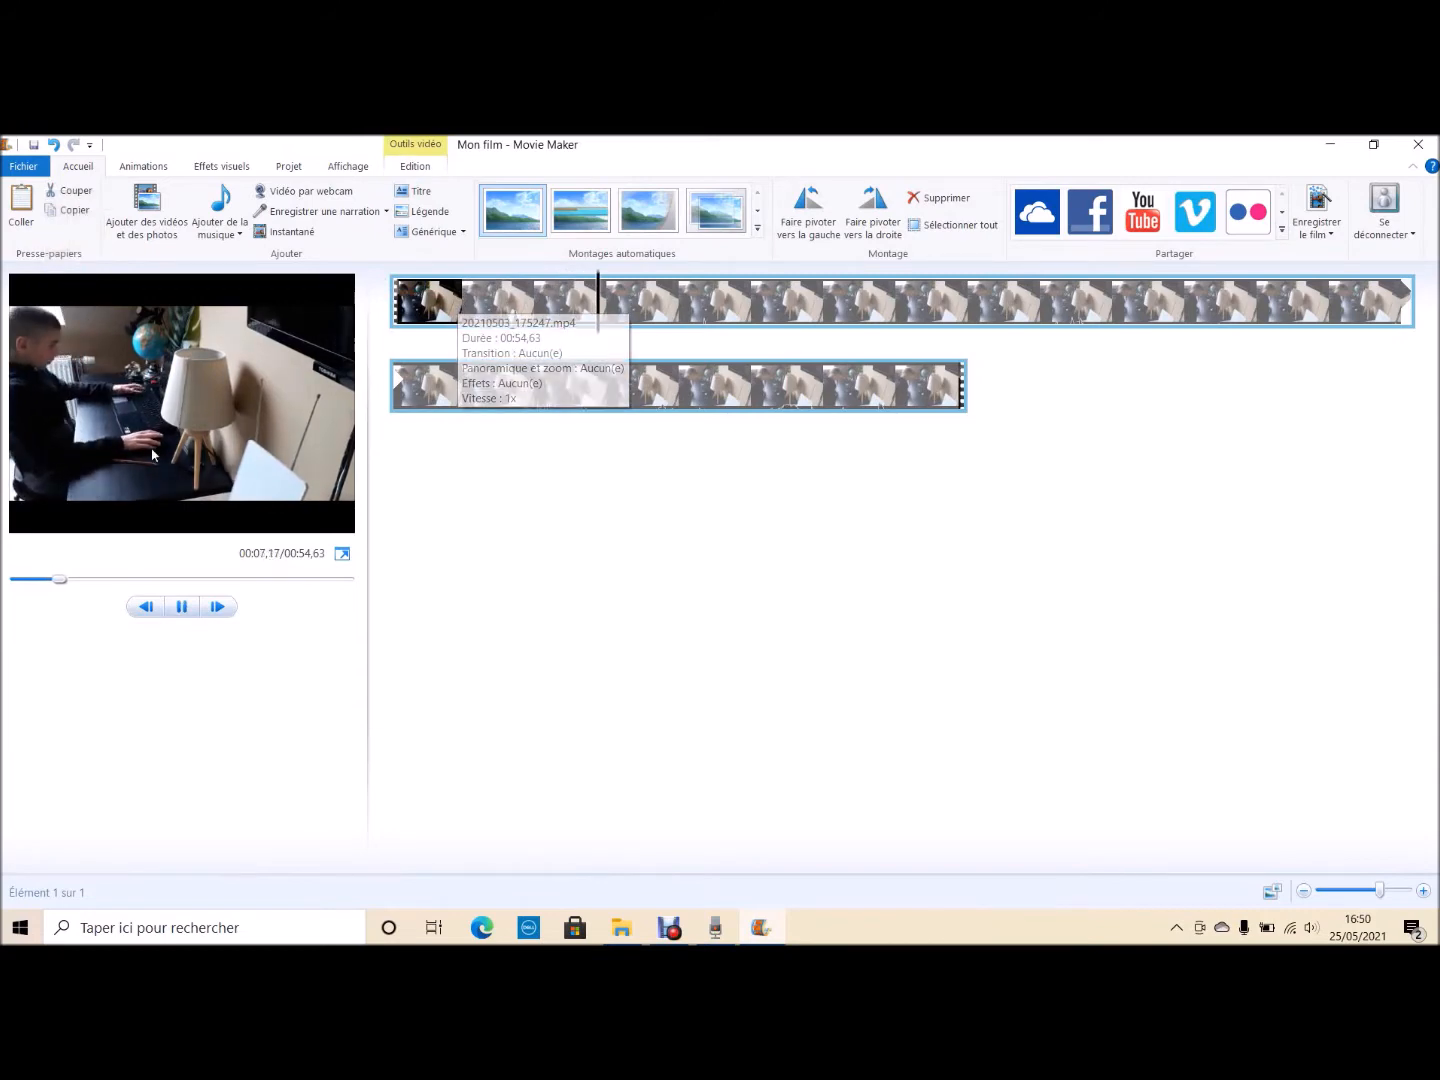
pyautogui.press('XF86AudioPlay')
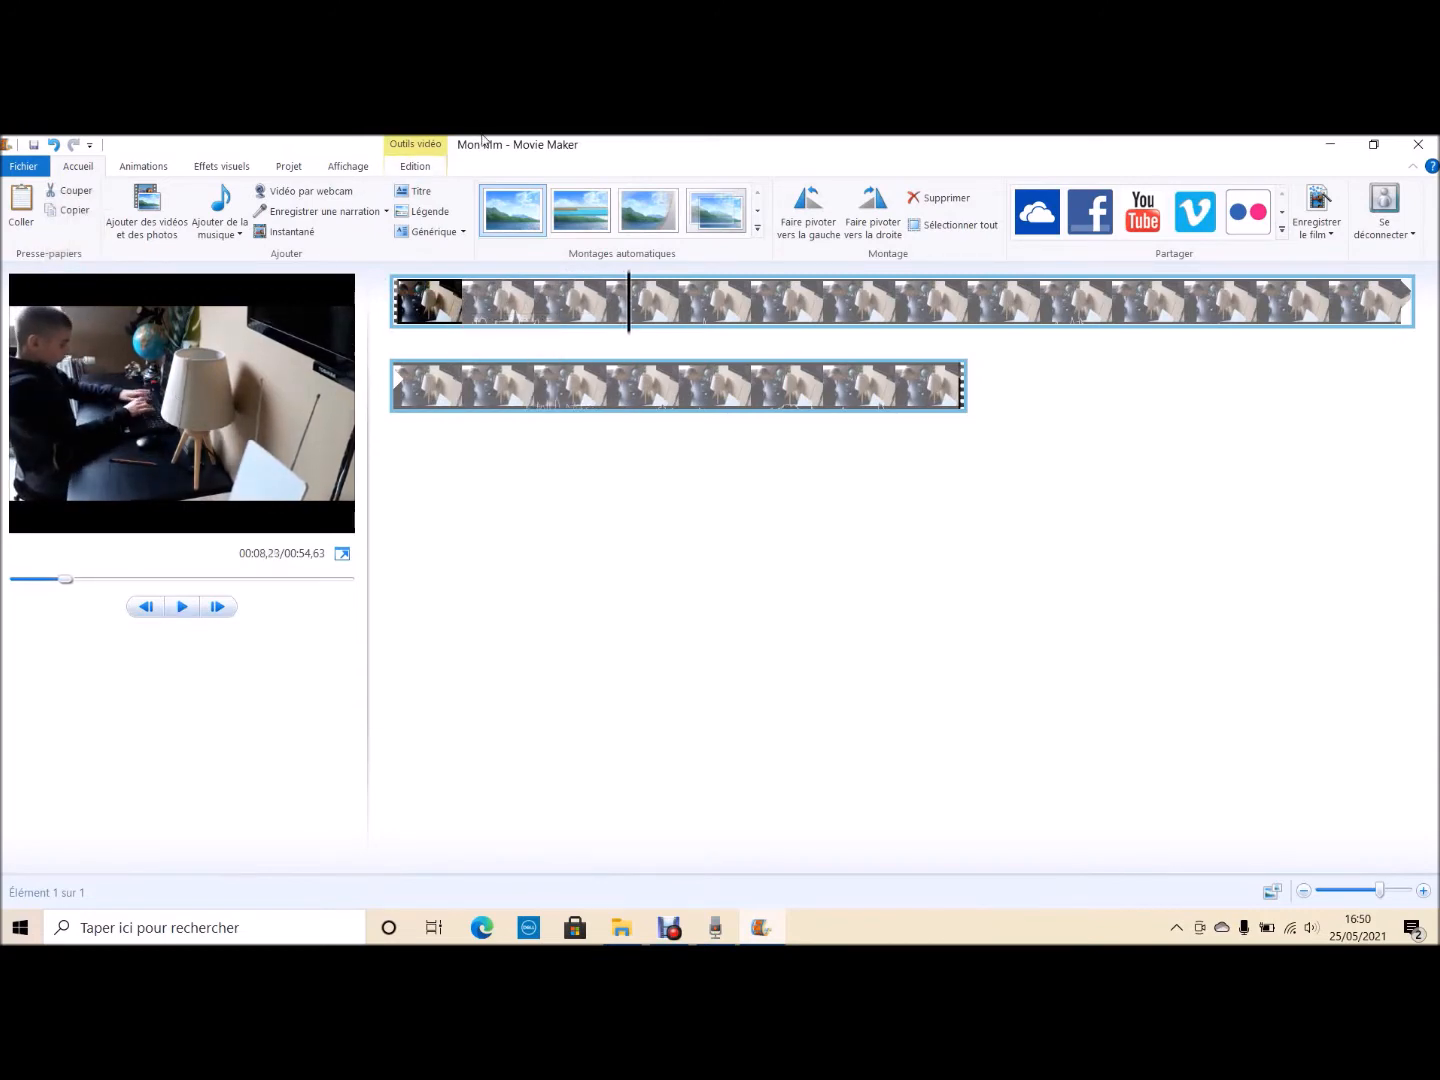
pyautogui.click(410, 167)
pyautogui.click(466, 208)
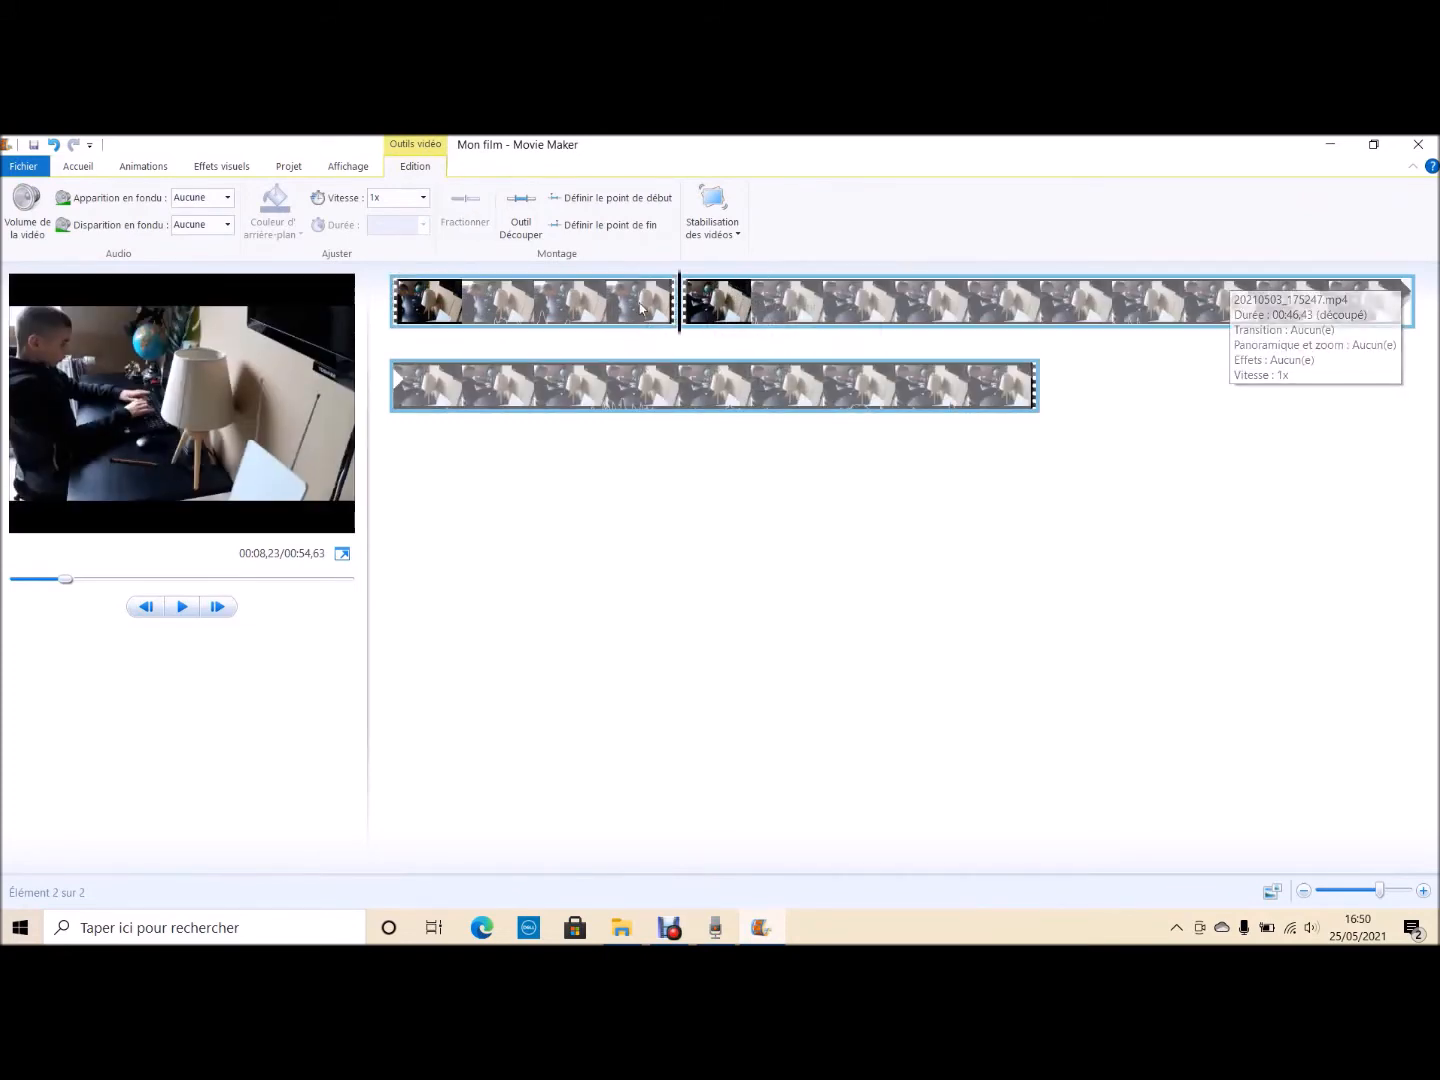
# Remove the opening segment before the split and briefly play the start of the remaining clip
pyautogui.click(608, 302)
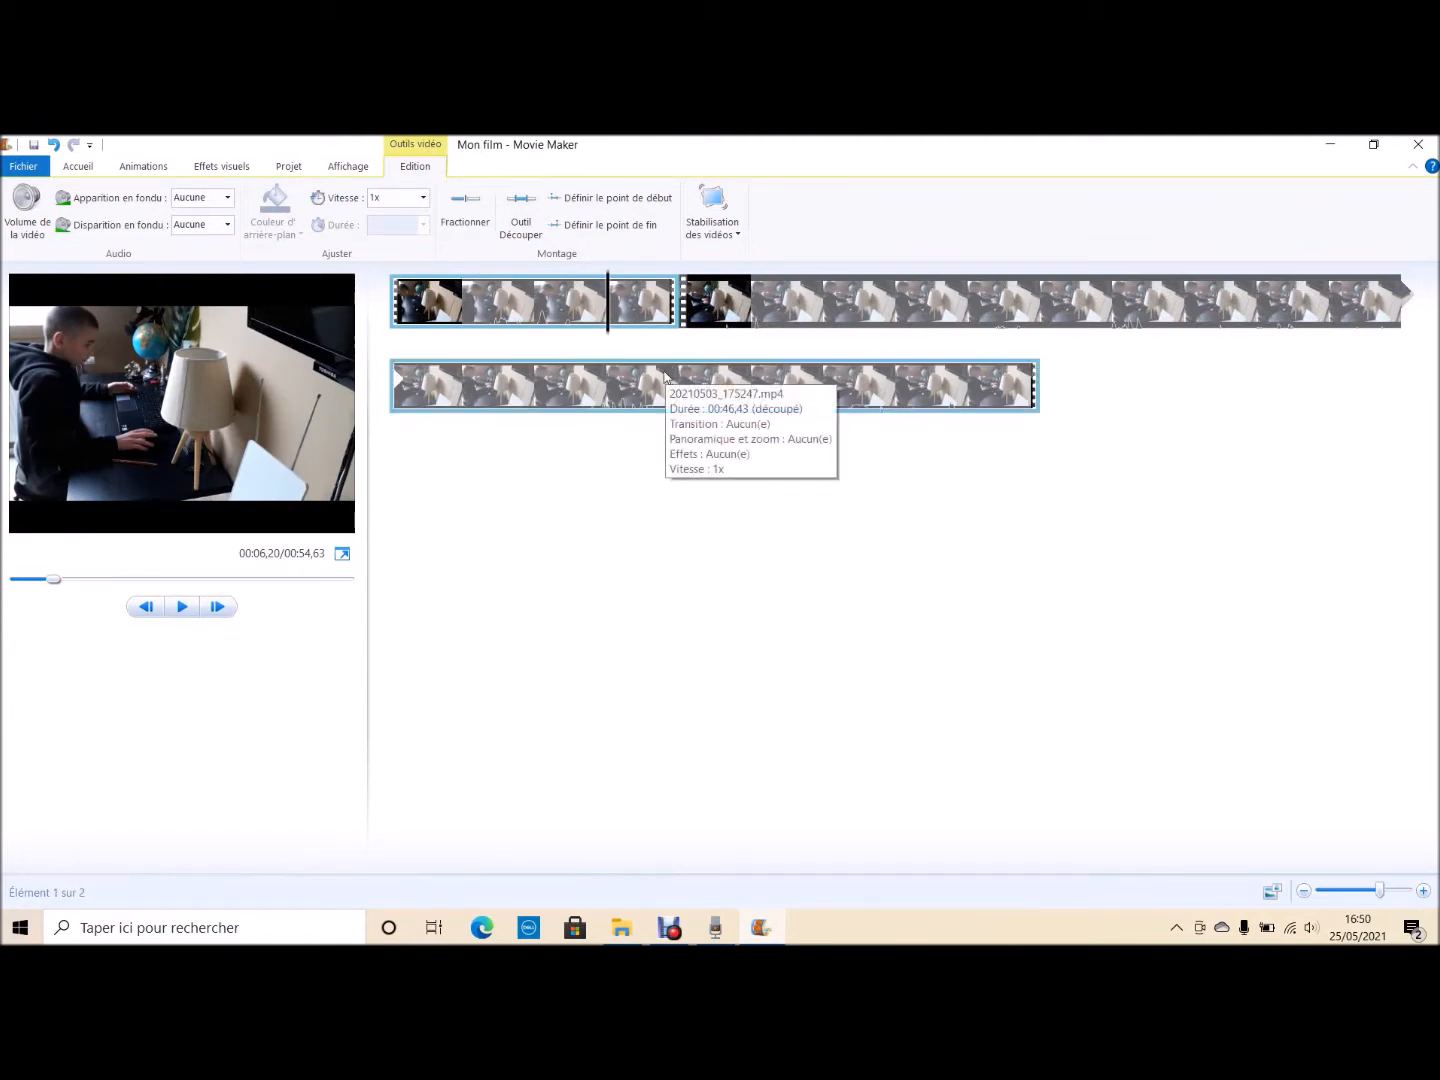
pyautogui.rightClick(586, 301)
pyautogui.click(651, 416)
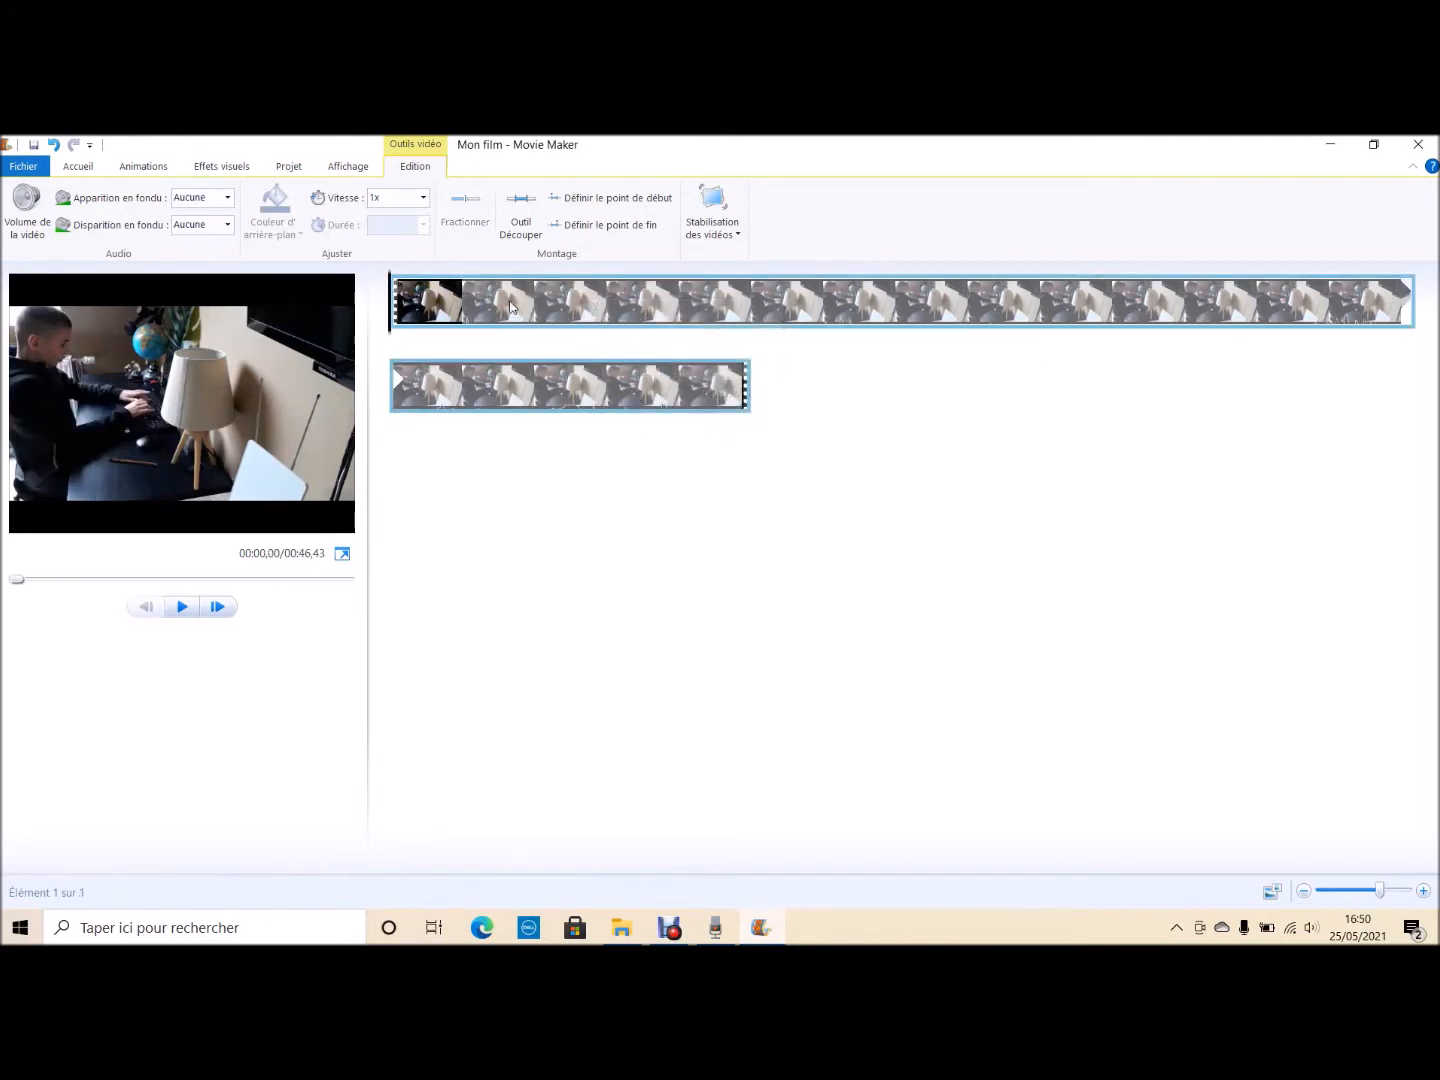
pyautogui.press('space')
pyautogui.press('space')
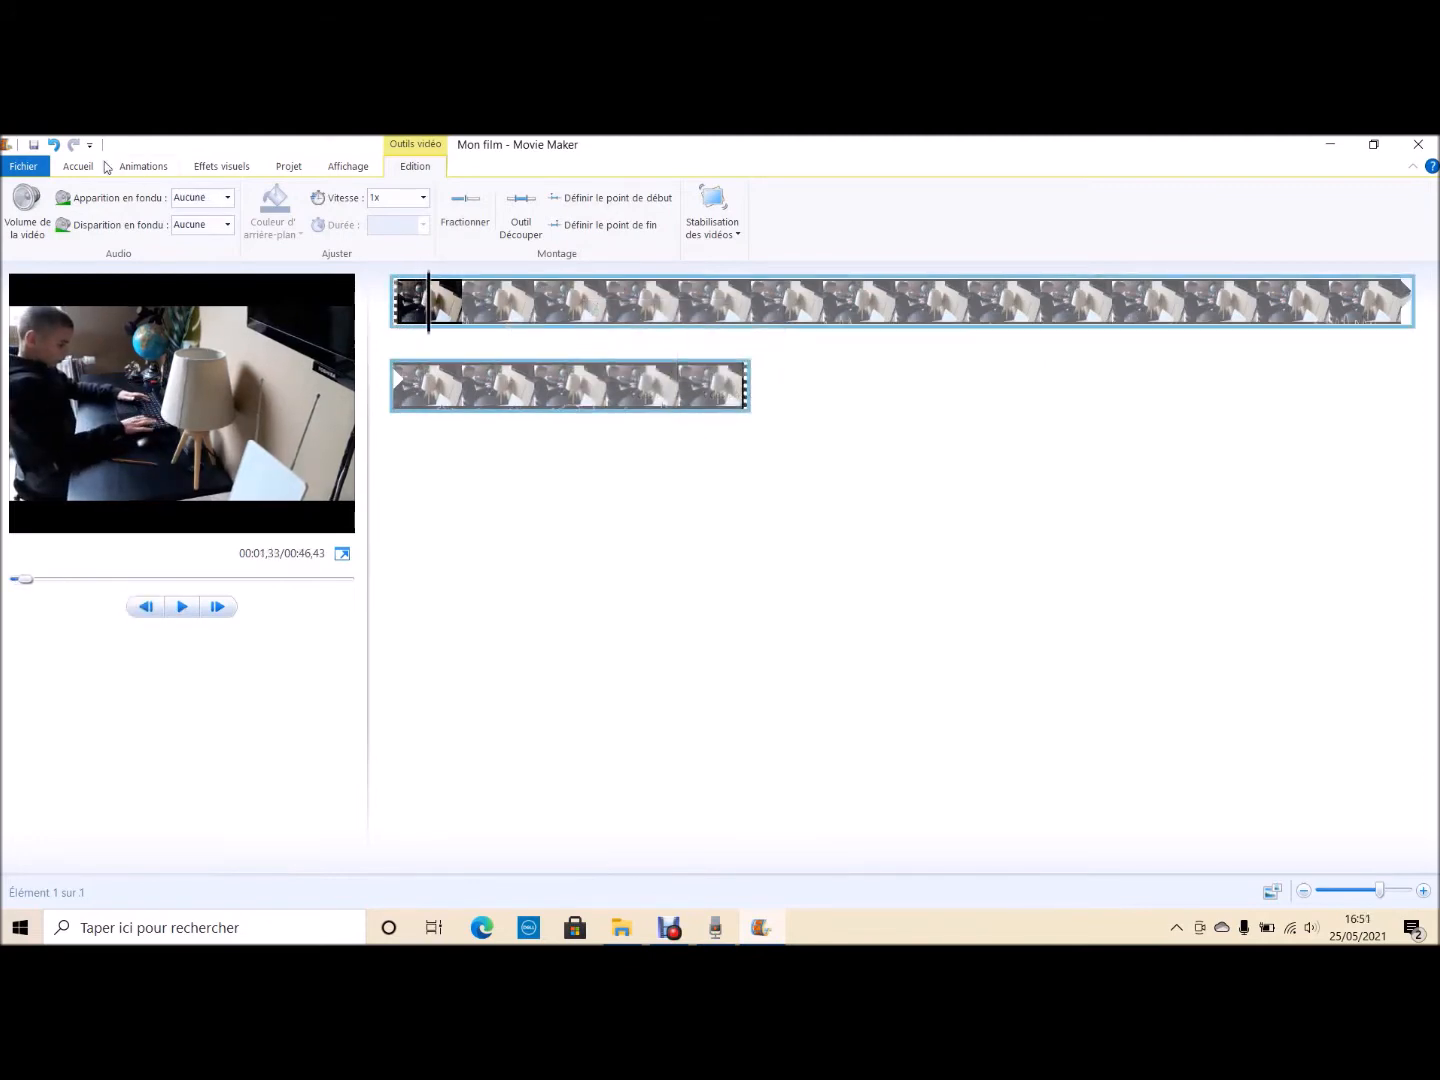
# Apply the dark blurred fade transition to the start of the clip
pyautogui.click(74, 174)
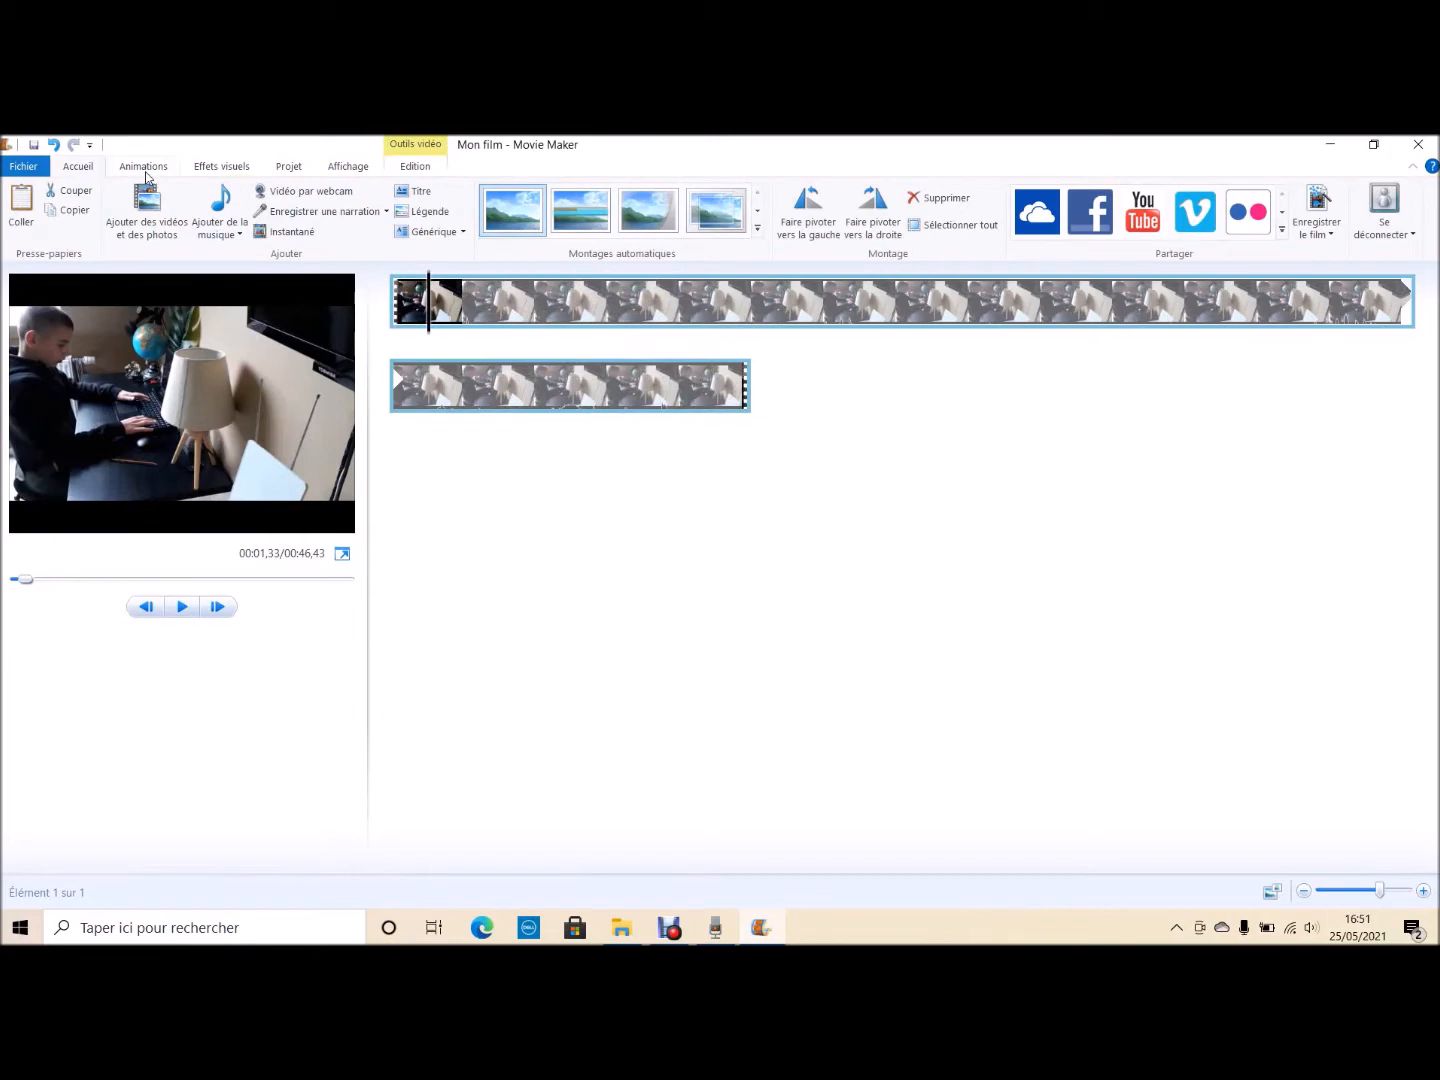
pyautogui.click(144, 168)
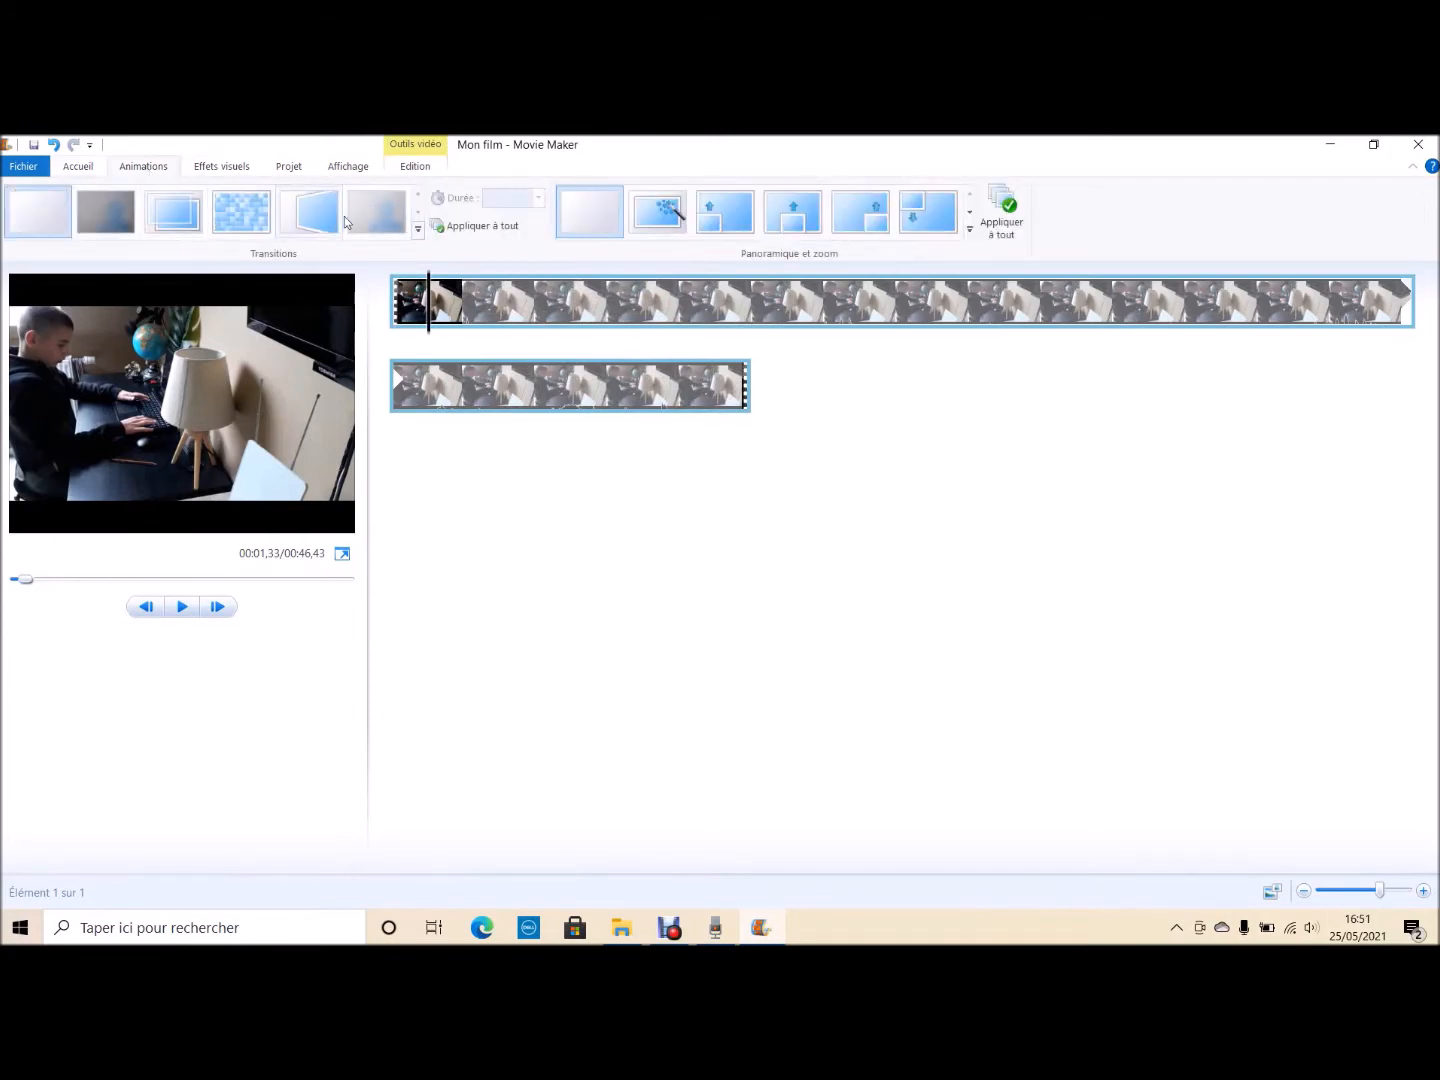
pyautogui.click(386, 212)
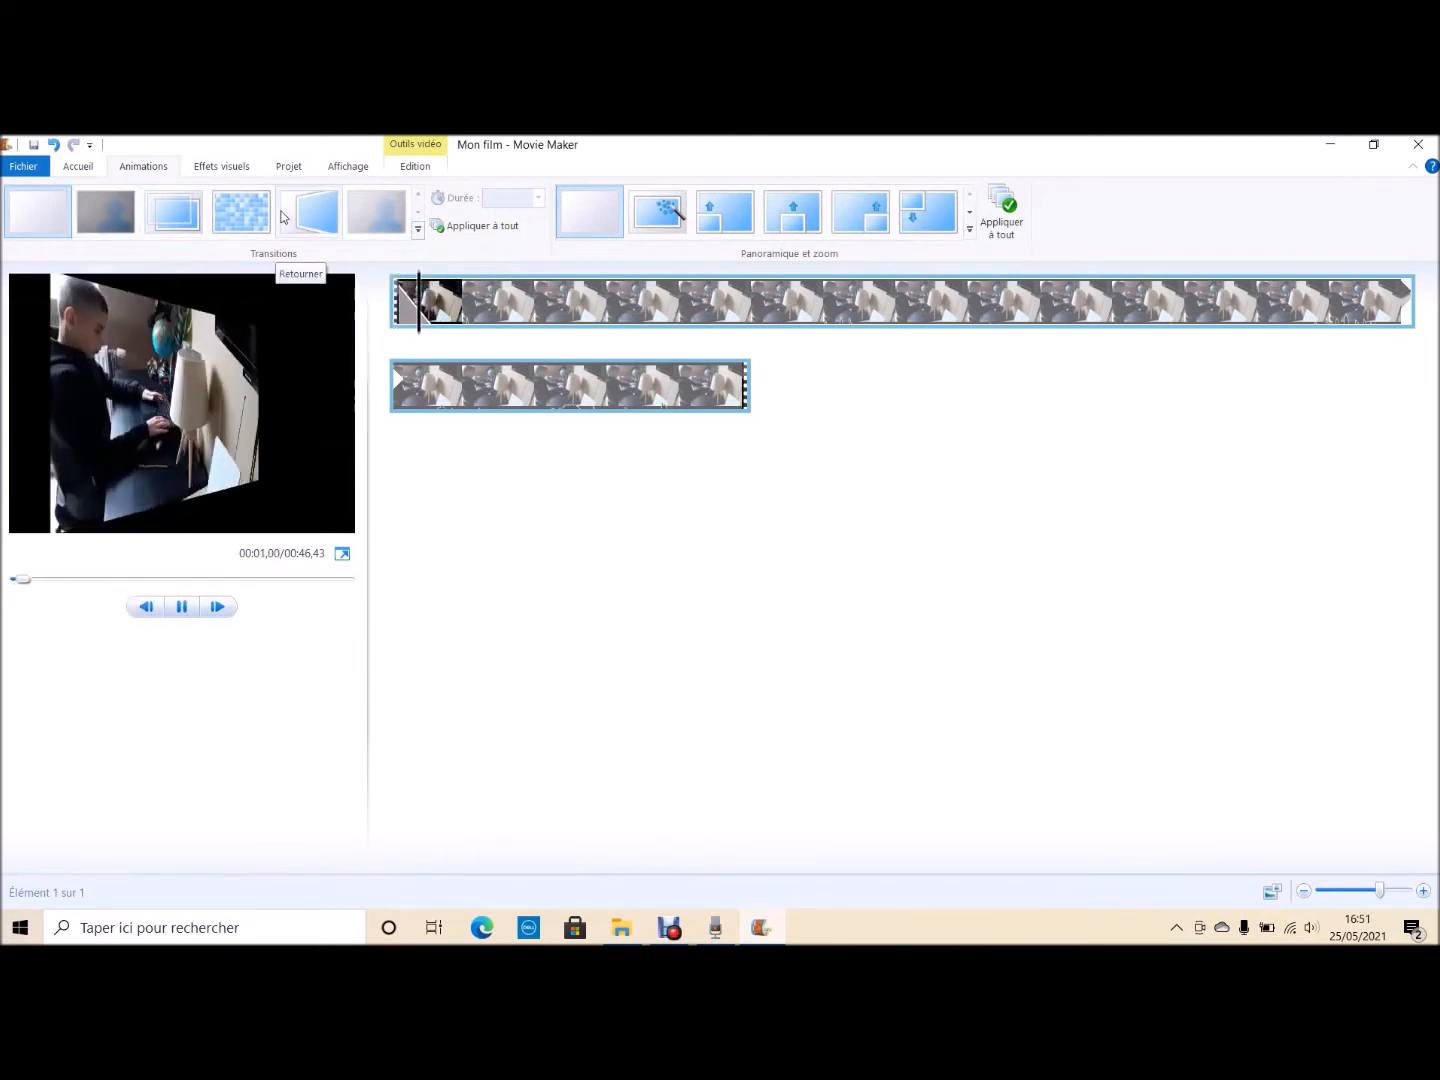
pyautogui.click(105, 212)
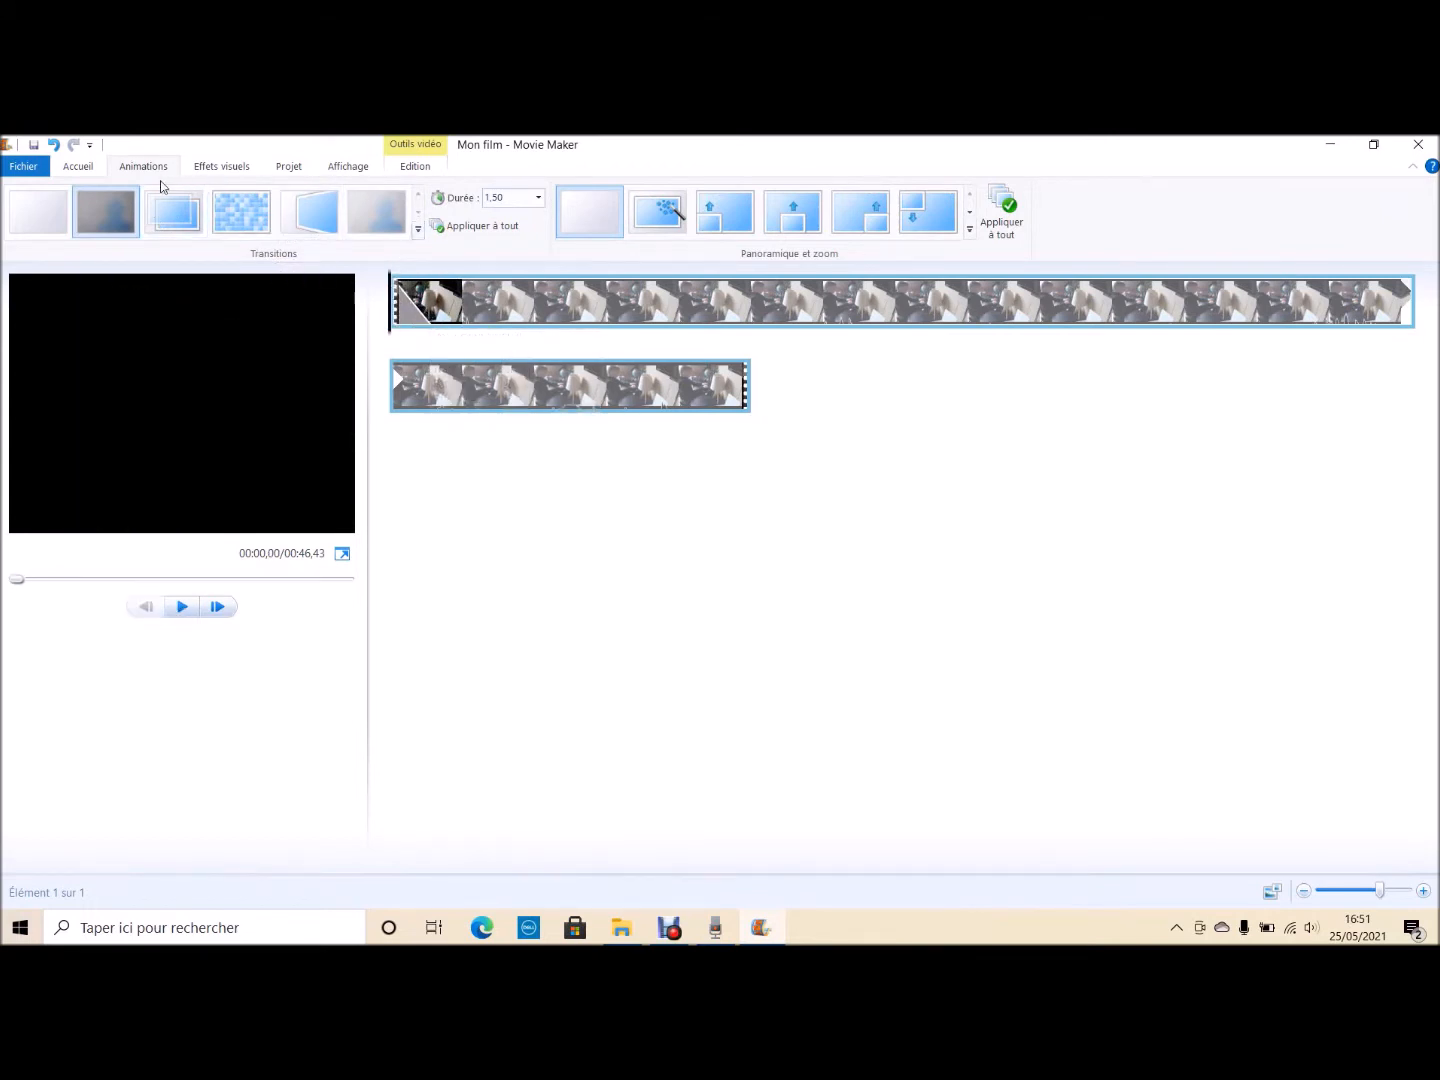
# Split the clip at about 7.4 seconds
pyautogui.click(607, 300)
pyautogui.click(79, 167)
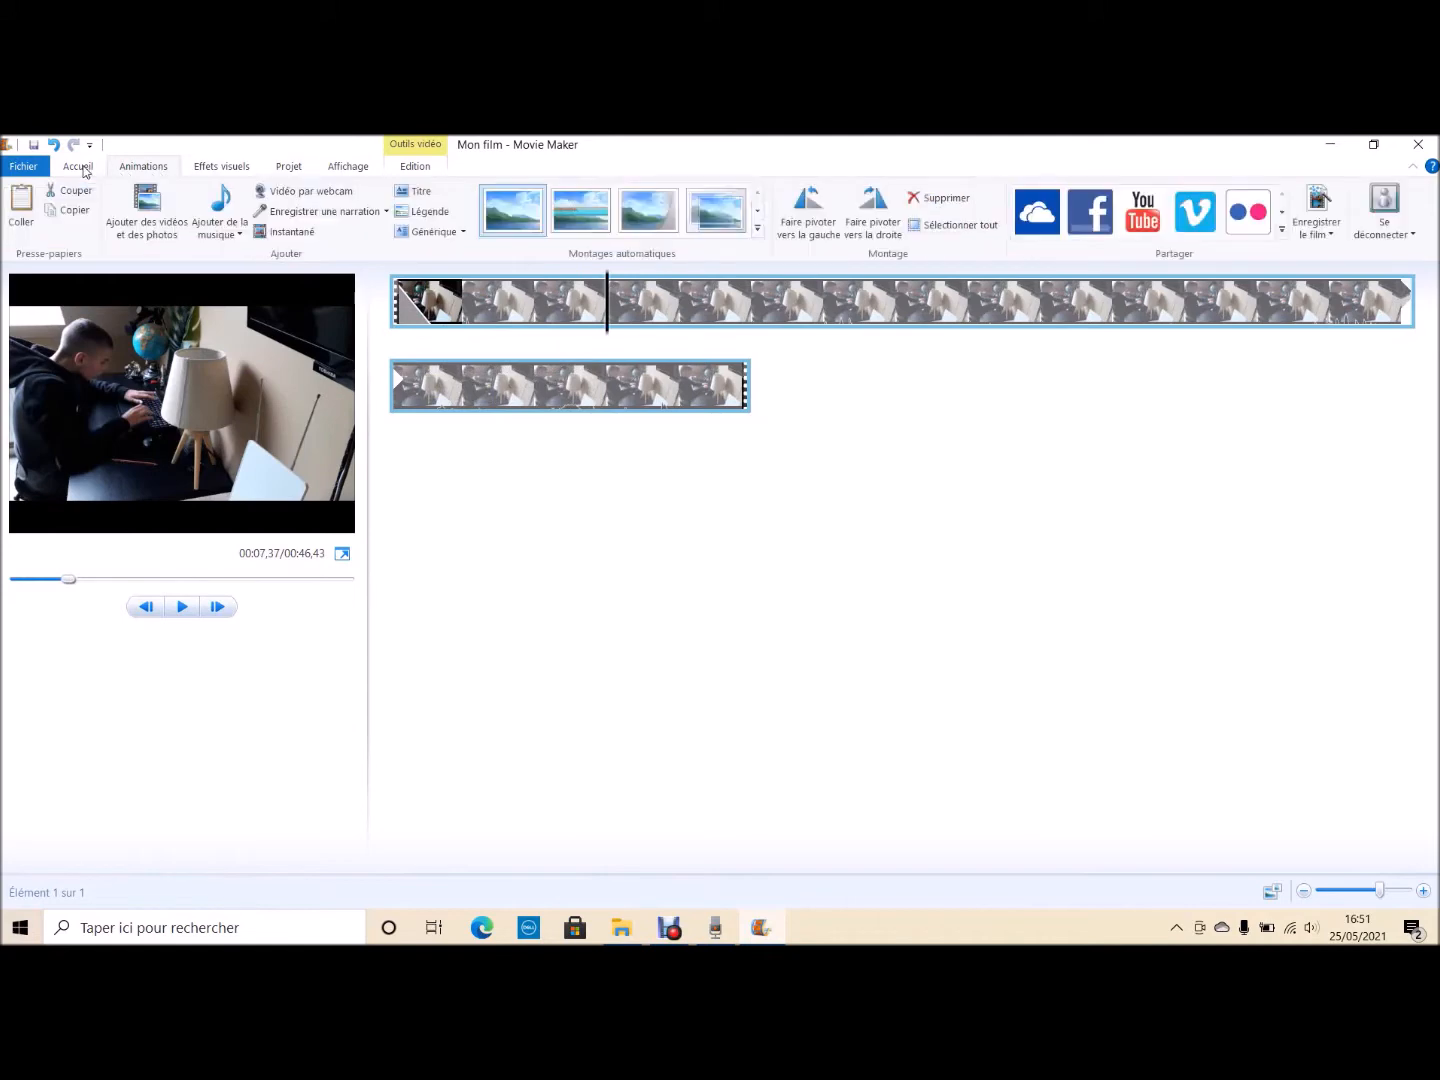
pyautogui.click(414, 168)
pyautogui.click(465, 205)
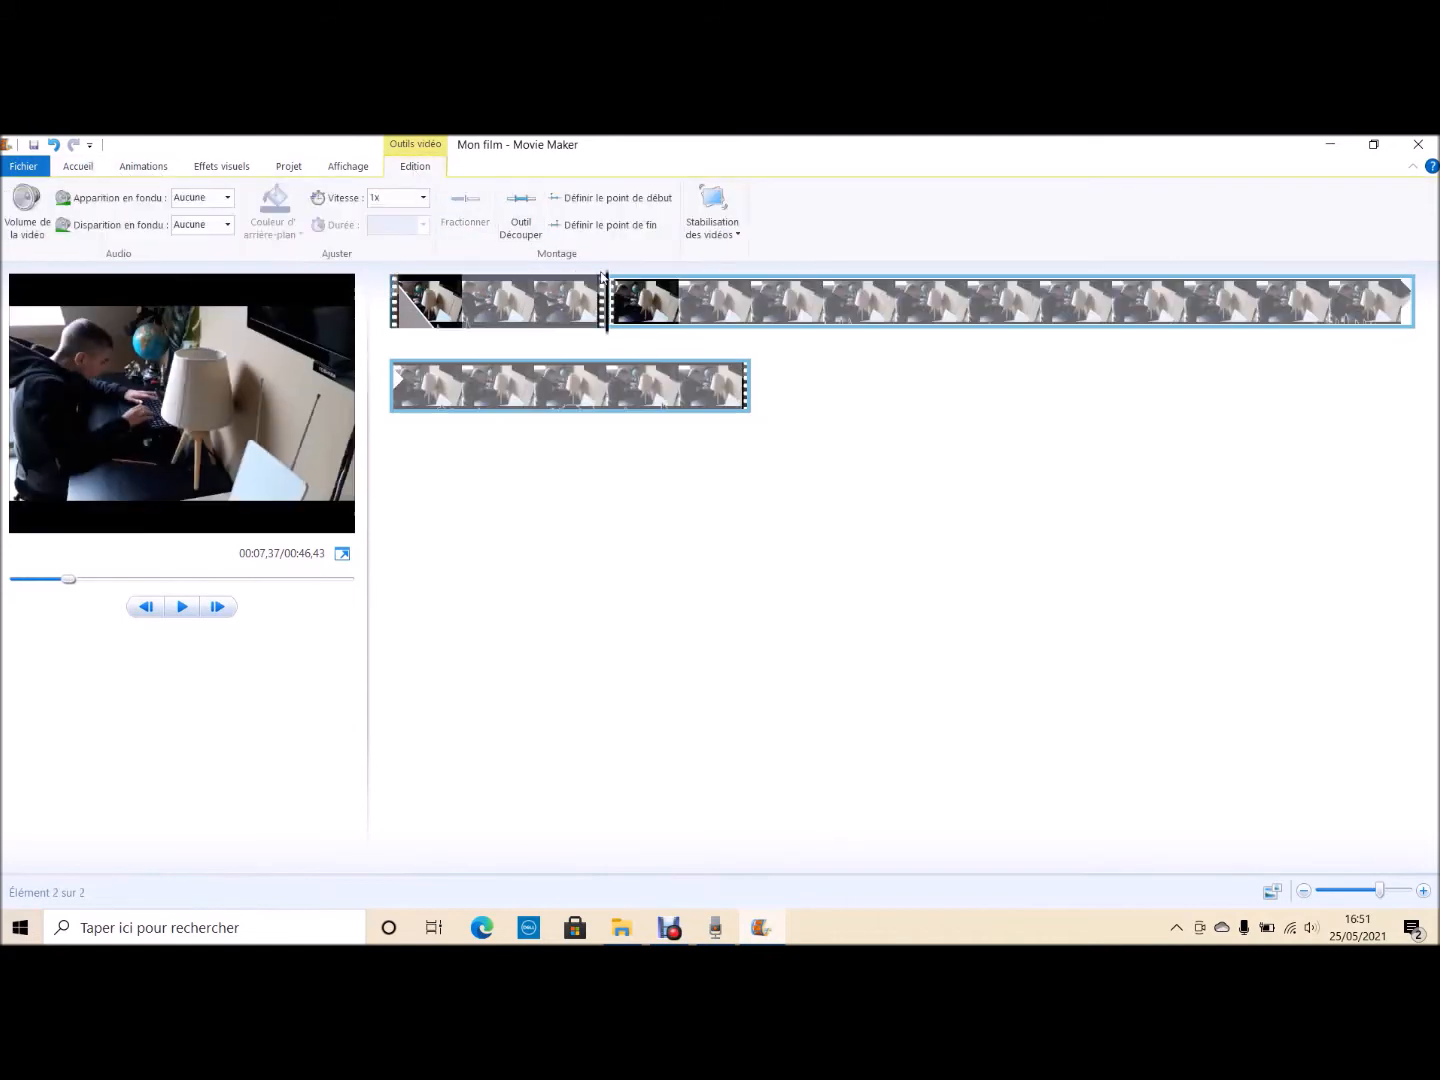
# Examine the available transition styles for the second segment of the split clip
pyautogui.click(145, 170)
pyautogui.click(757, 212)
pyautogui.click(757, 212)
pyautogui.click(757, 212)
pyautogui.click(757, 212)
pyautogui.click(755, 213)
pyautogui.click(755, 213)
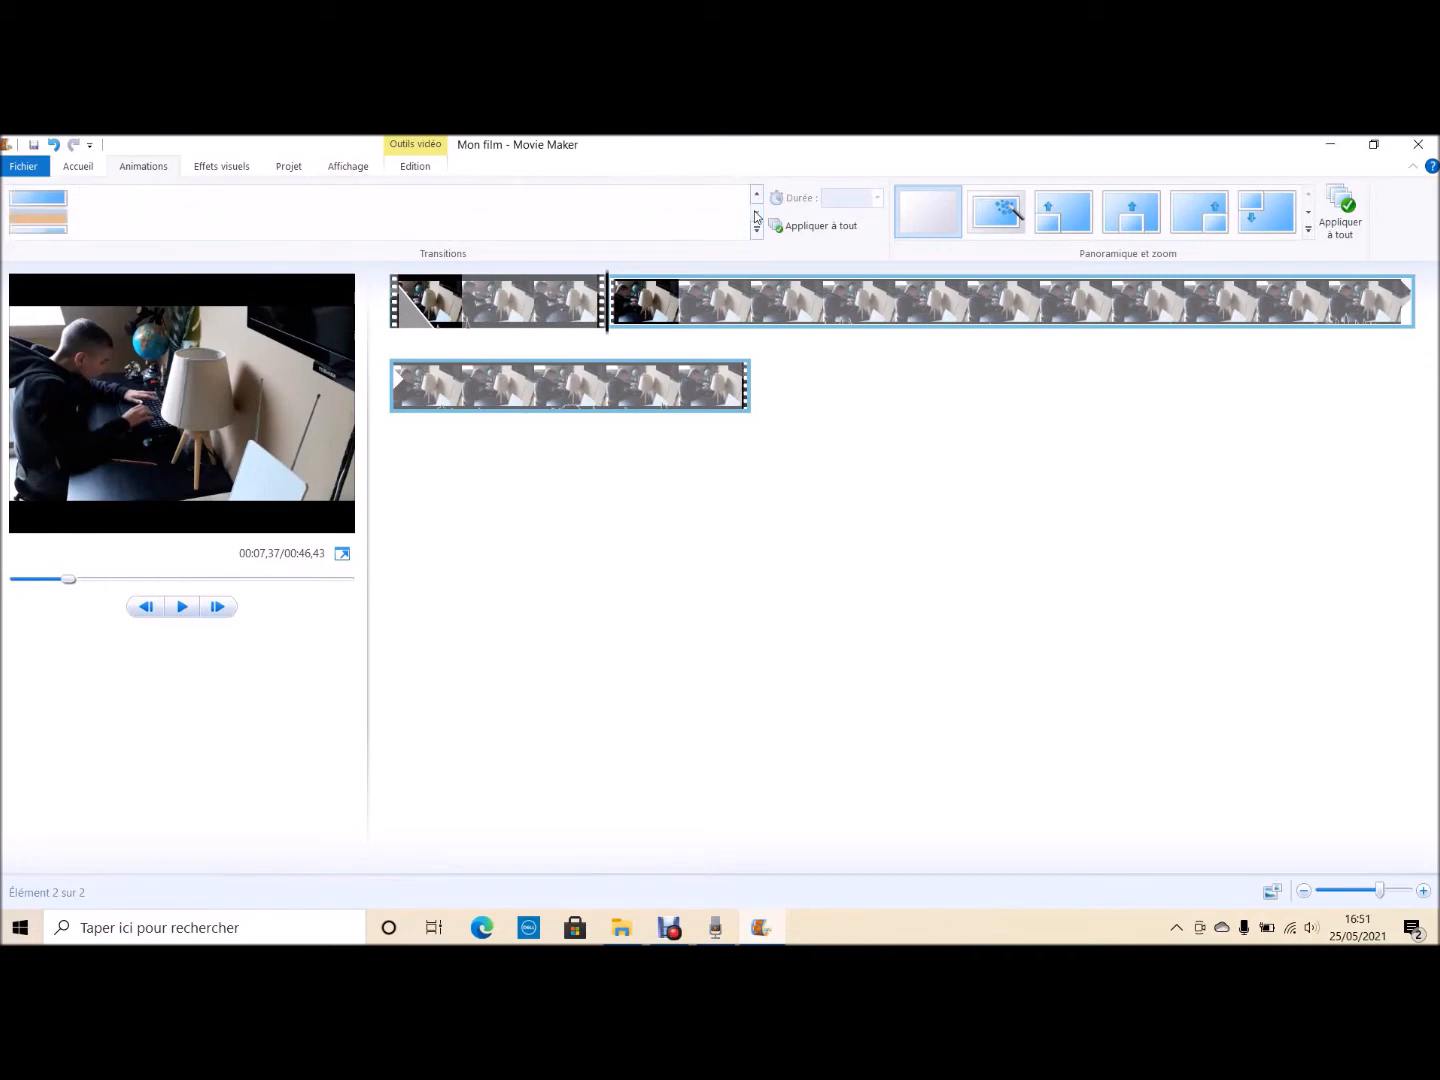
pyautogui.click(755, 200)
pyautogui.click(755, 200)
pyautogui.click(755, 200)
pyautogui.click(755, 200)
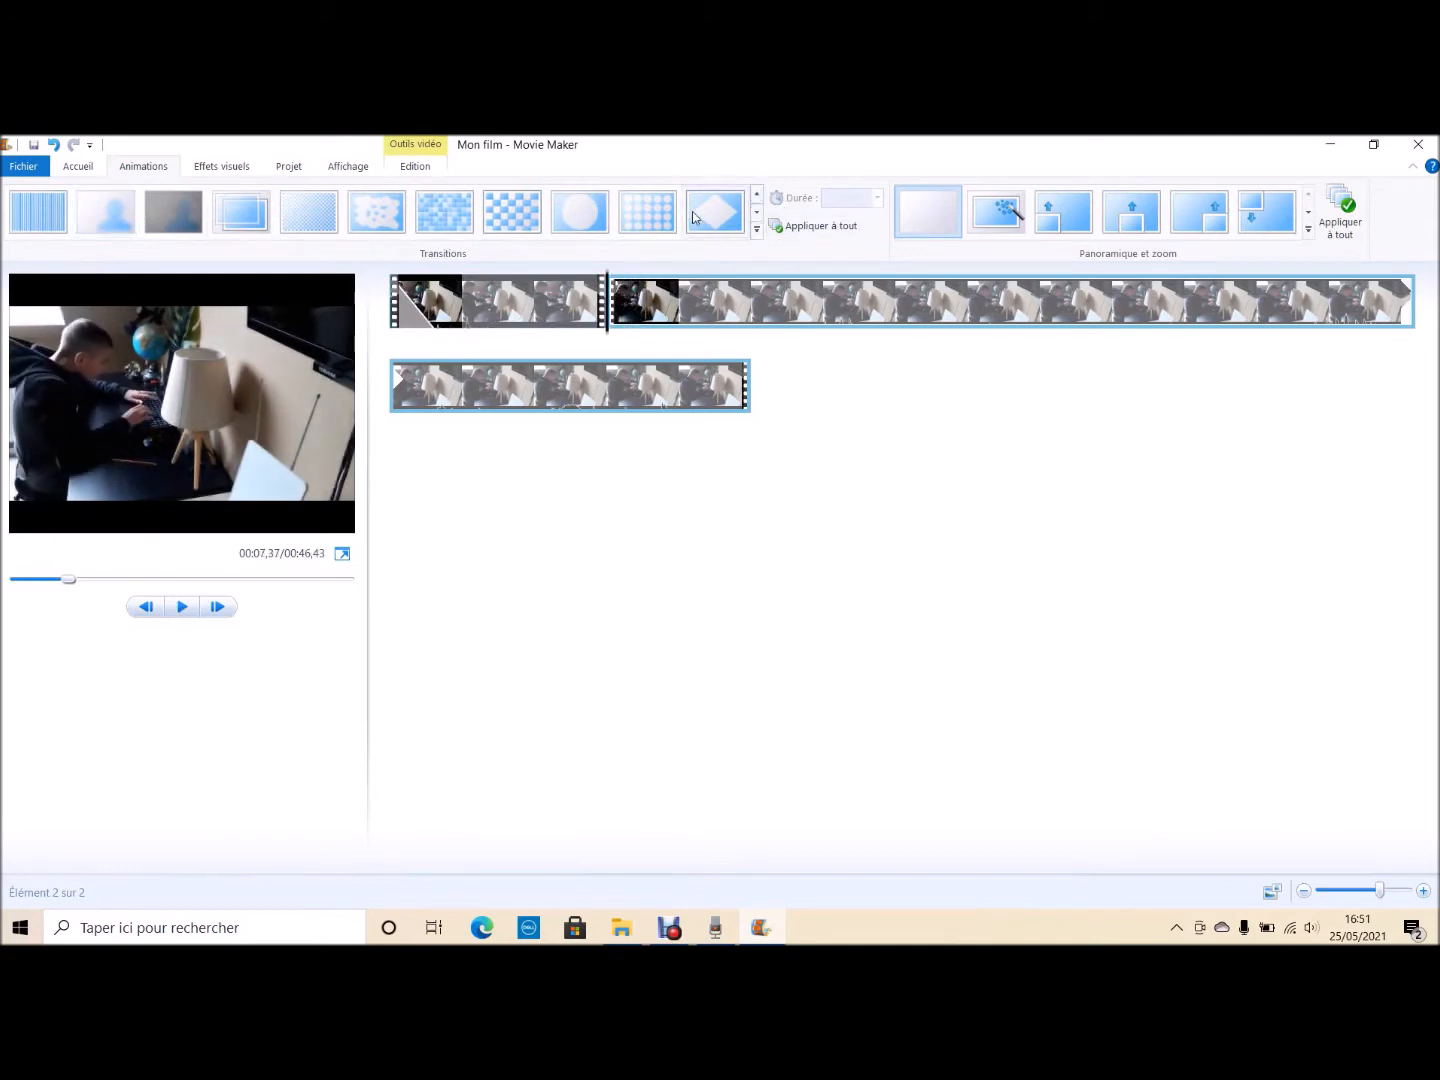
pyautogui.click(755, 213)
pyautogui.click(755, 211)
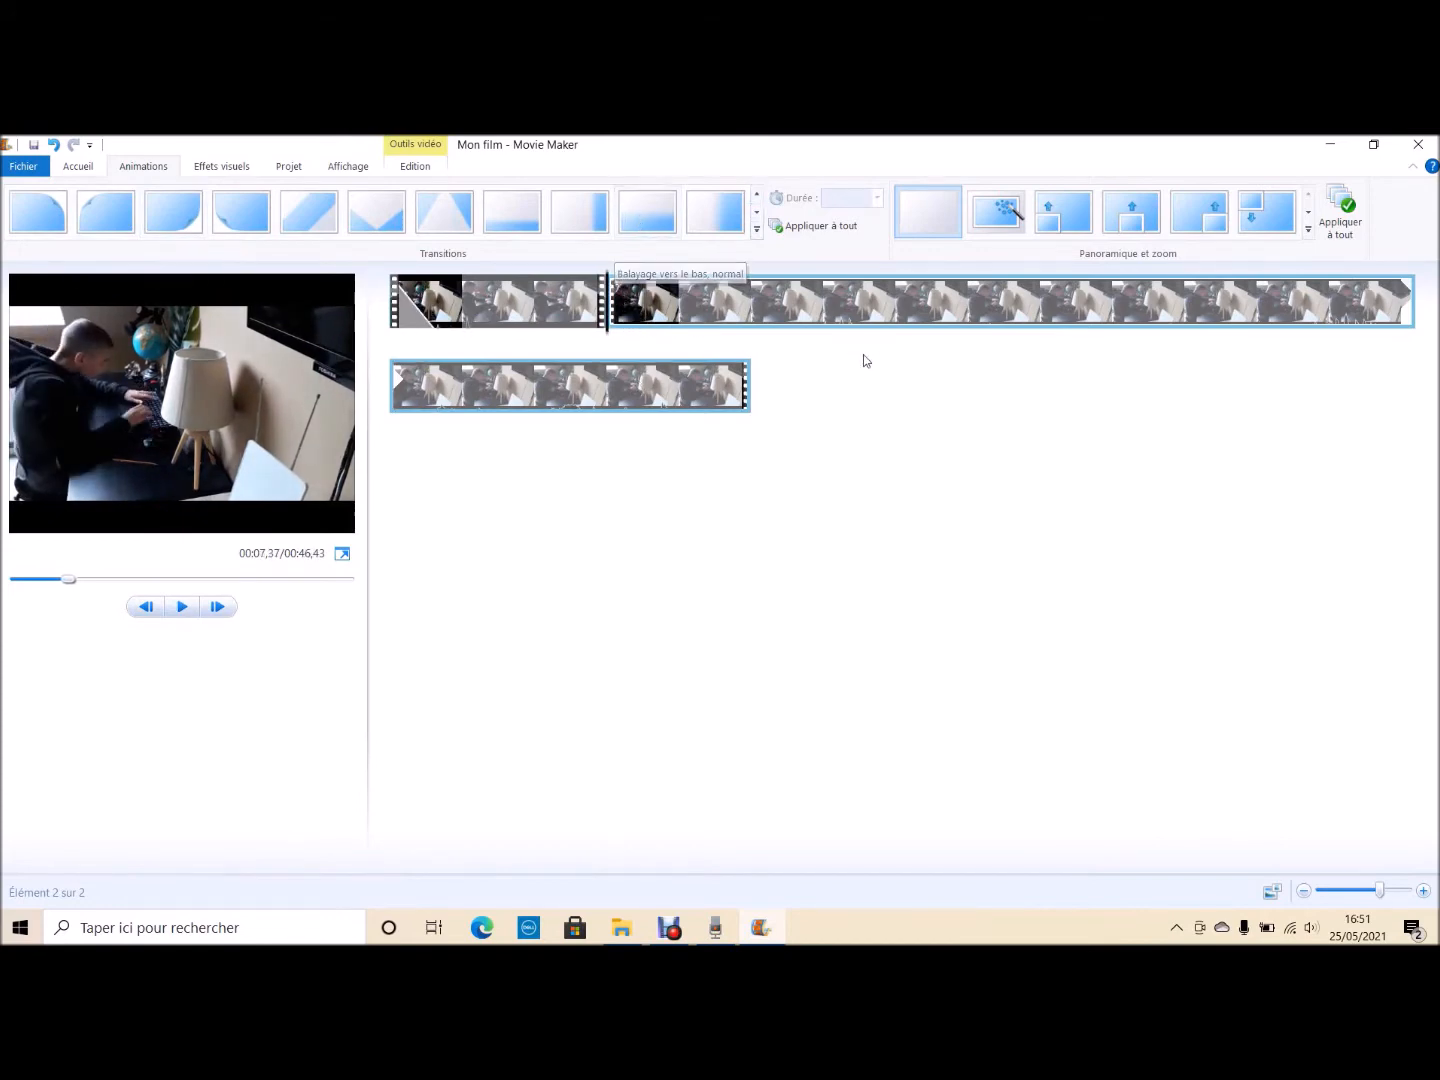
# Delete the first segment of the split clip, which carries the transition
pyautogui.click(531, 292)
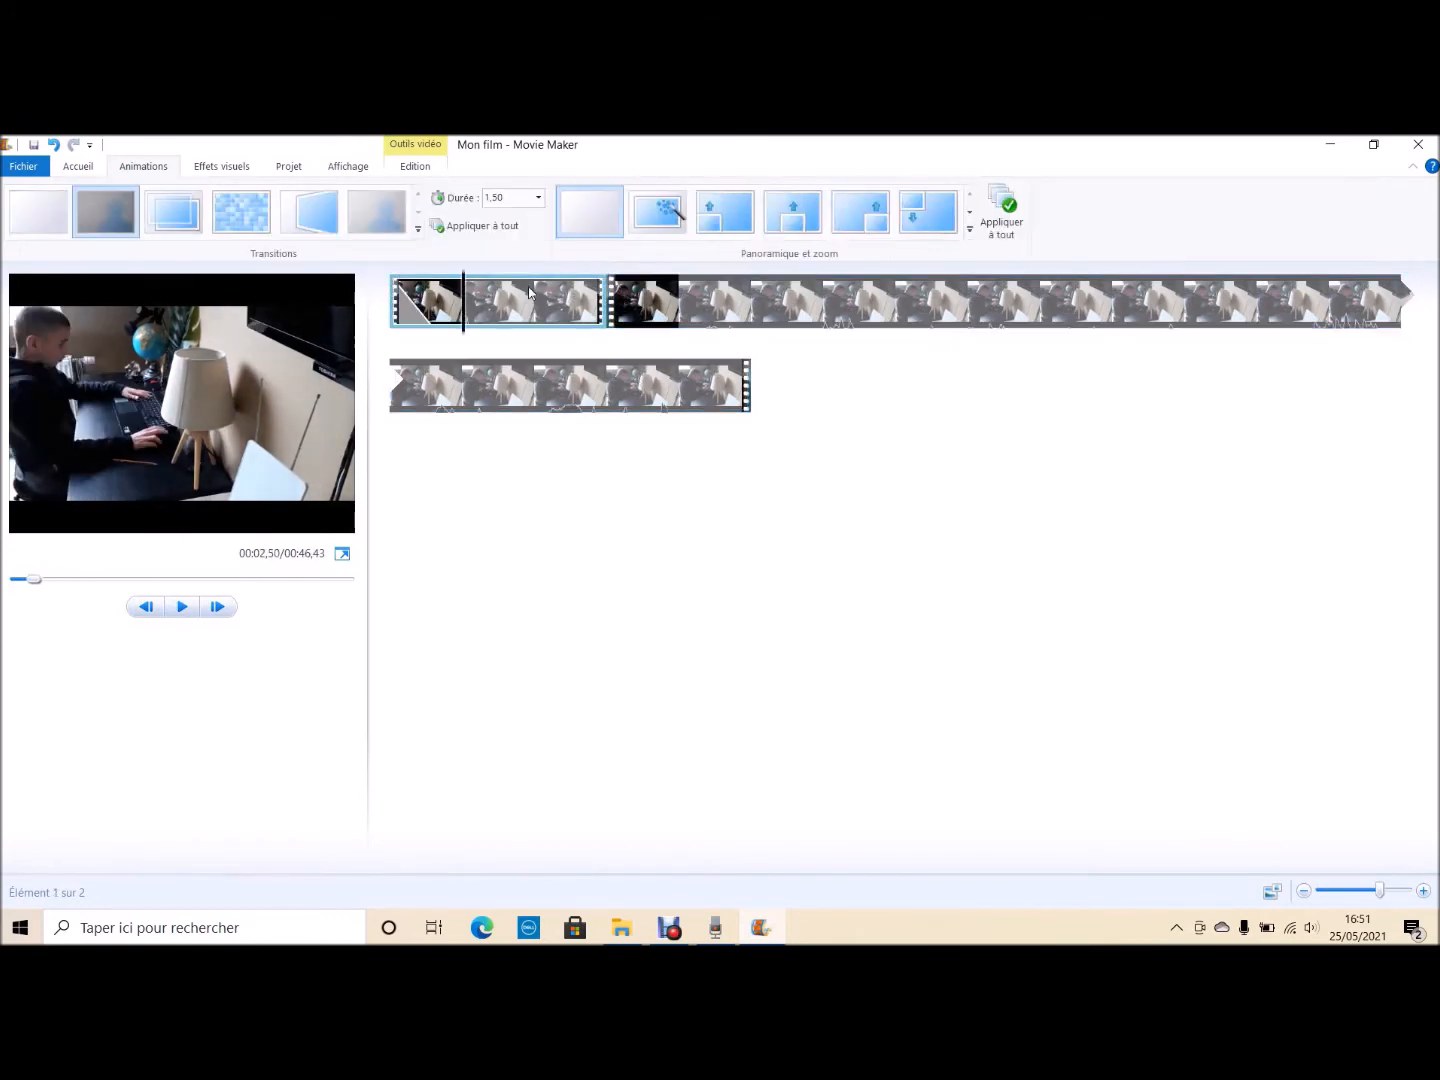
pyautogui.press('Delete')
# Add a title before the clip and replace its text with "Réaction en chaine"
pyautogui.click(79, 168)
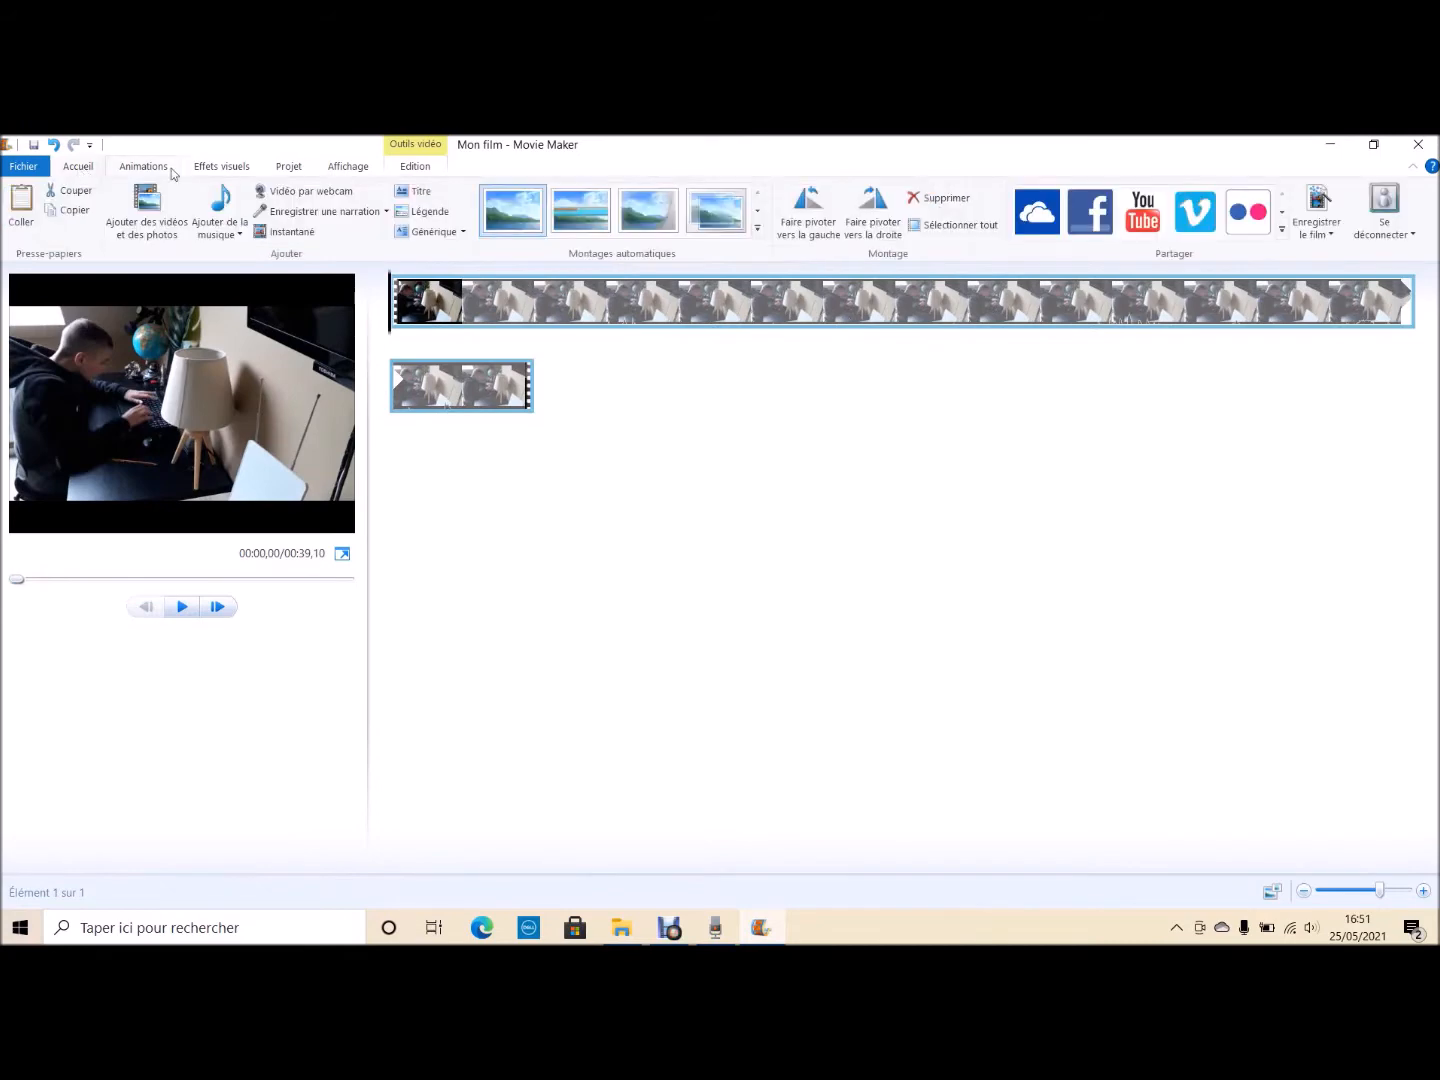
pyautogui.click(421, 192)
pyautogui.click(77, 172)
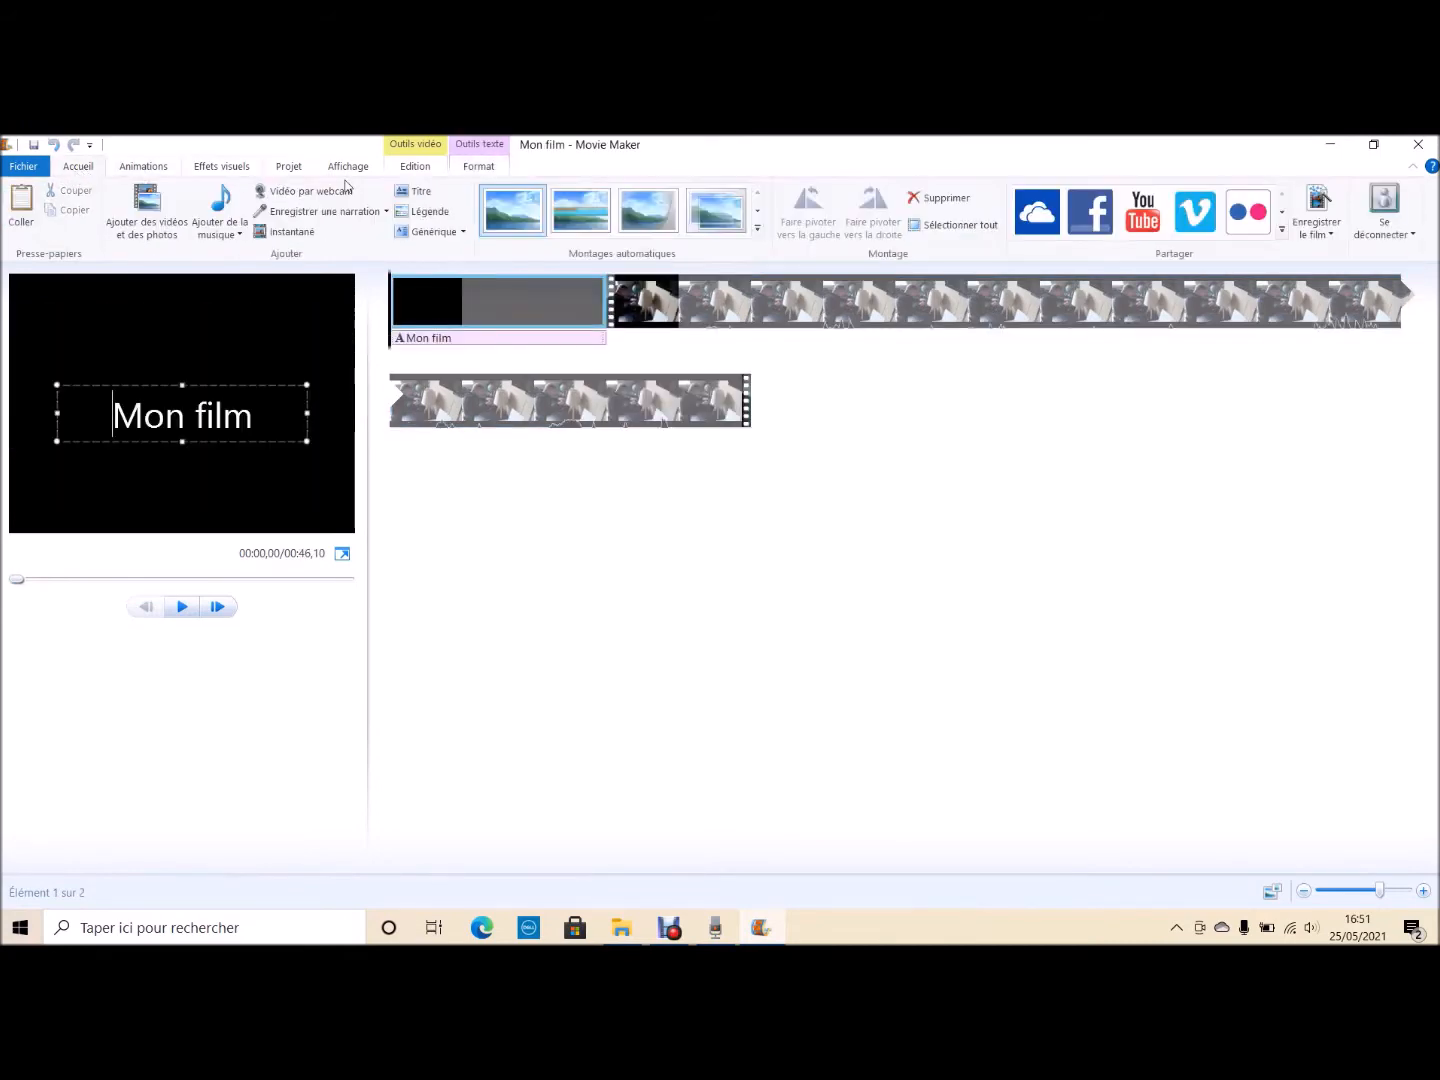
pyautogui.hotkey('ctrl', 'a')
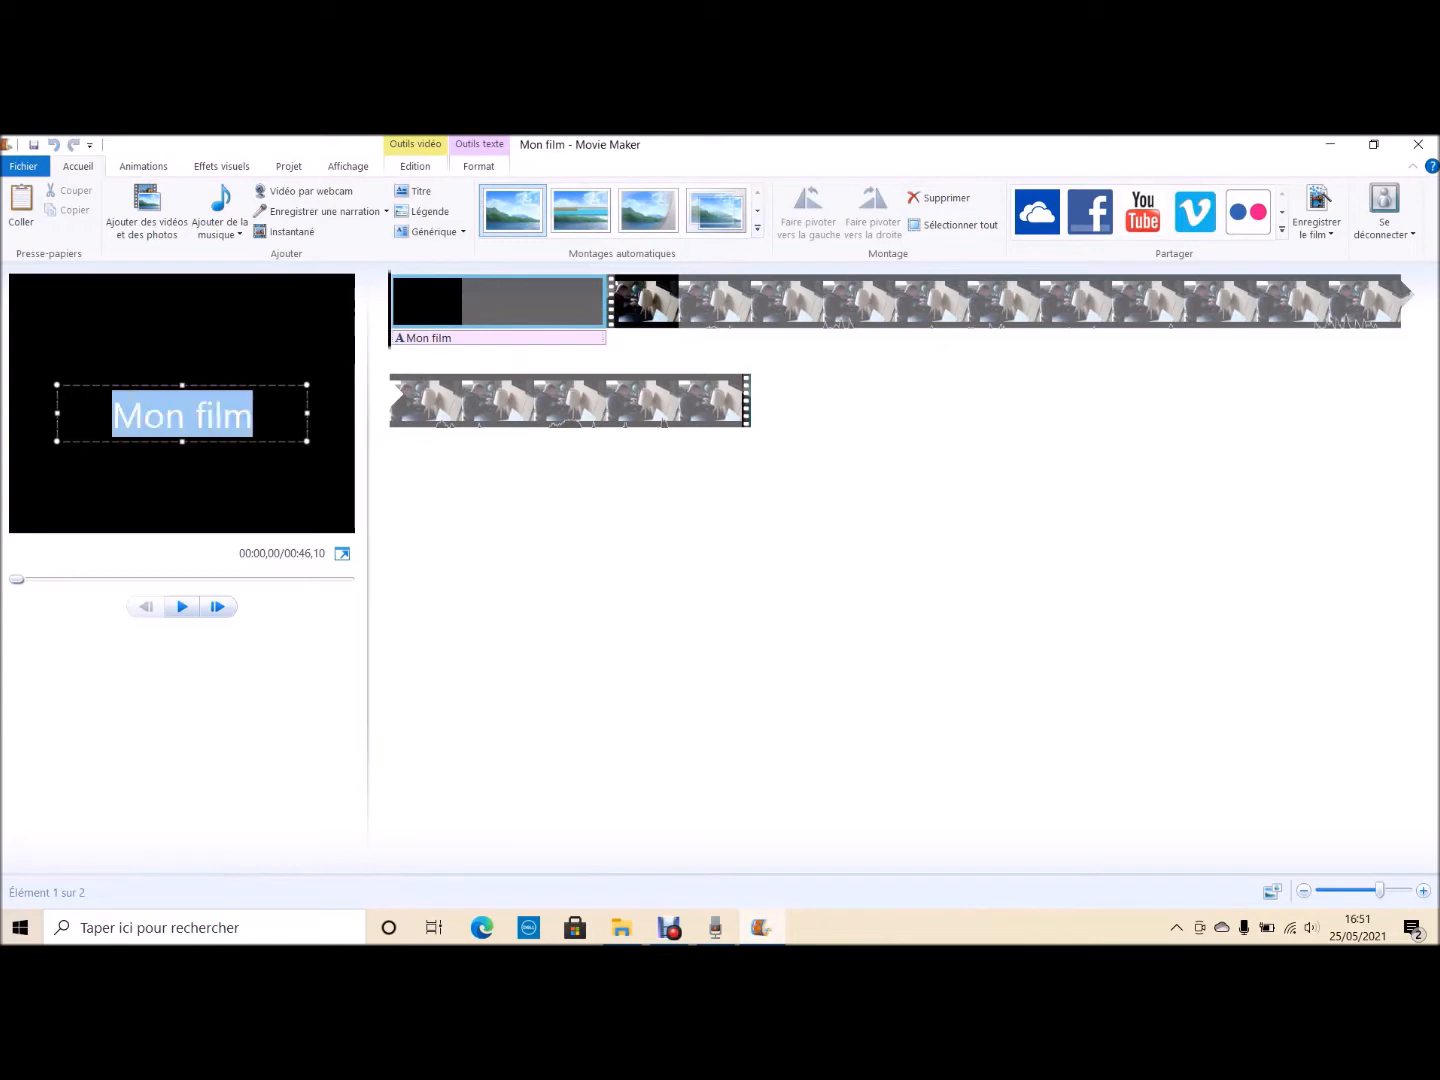
pyautogui.press('BackSpace')
pyautogui.write('Réactio')
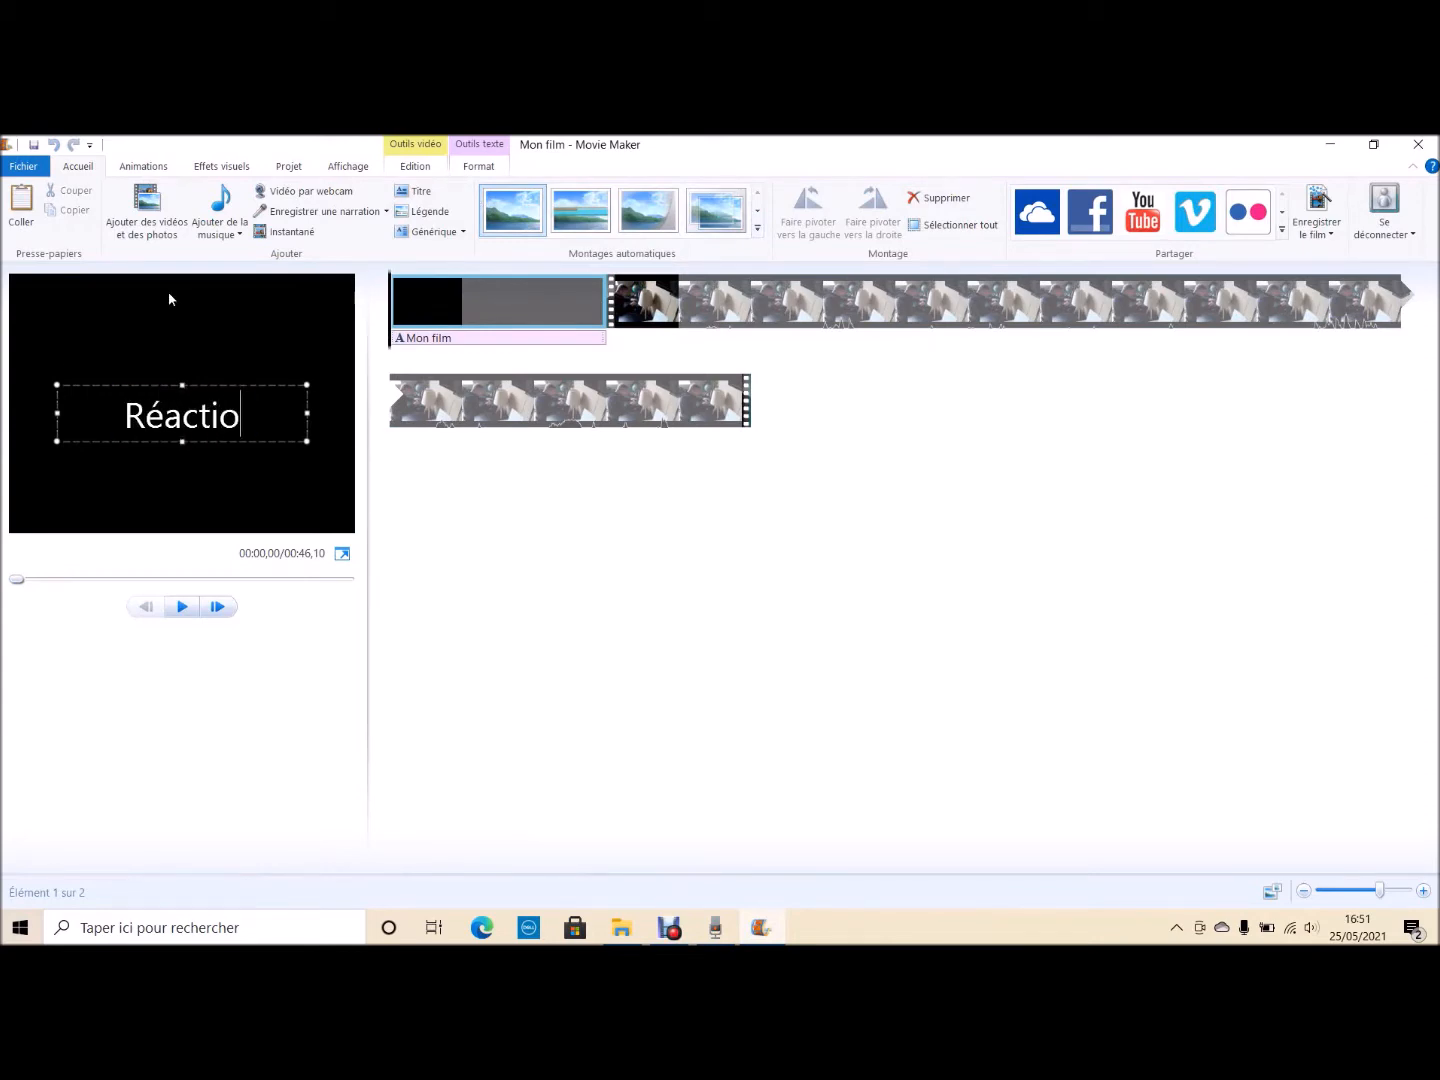
pyautogui.write('n en ch')
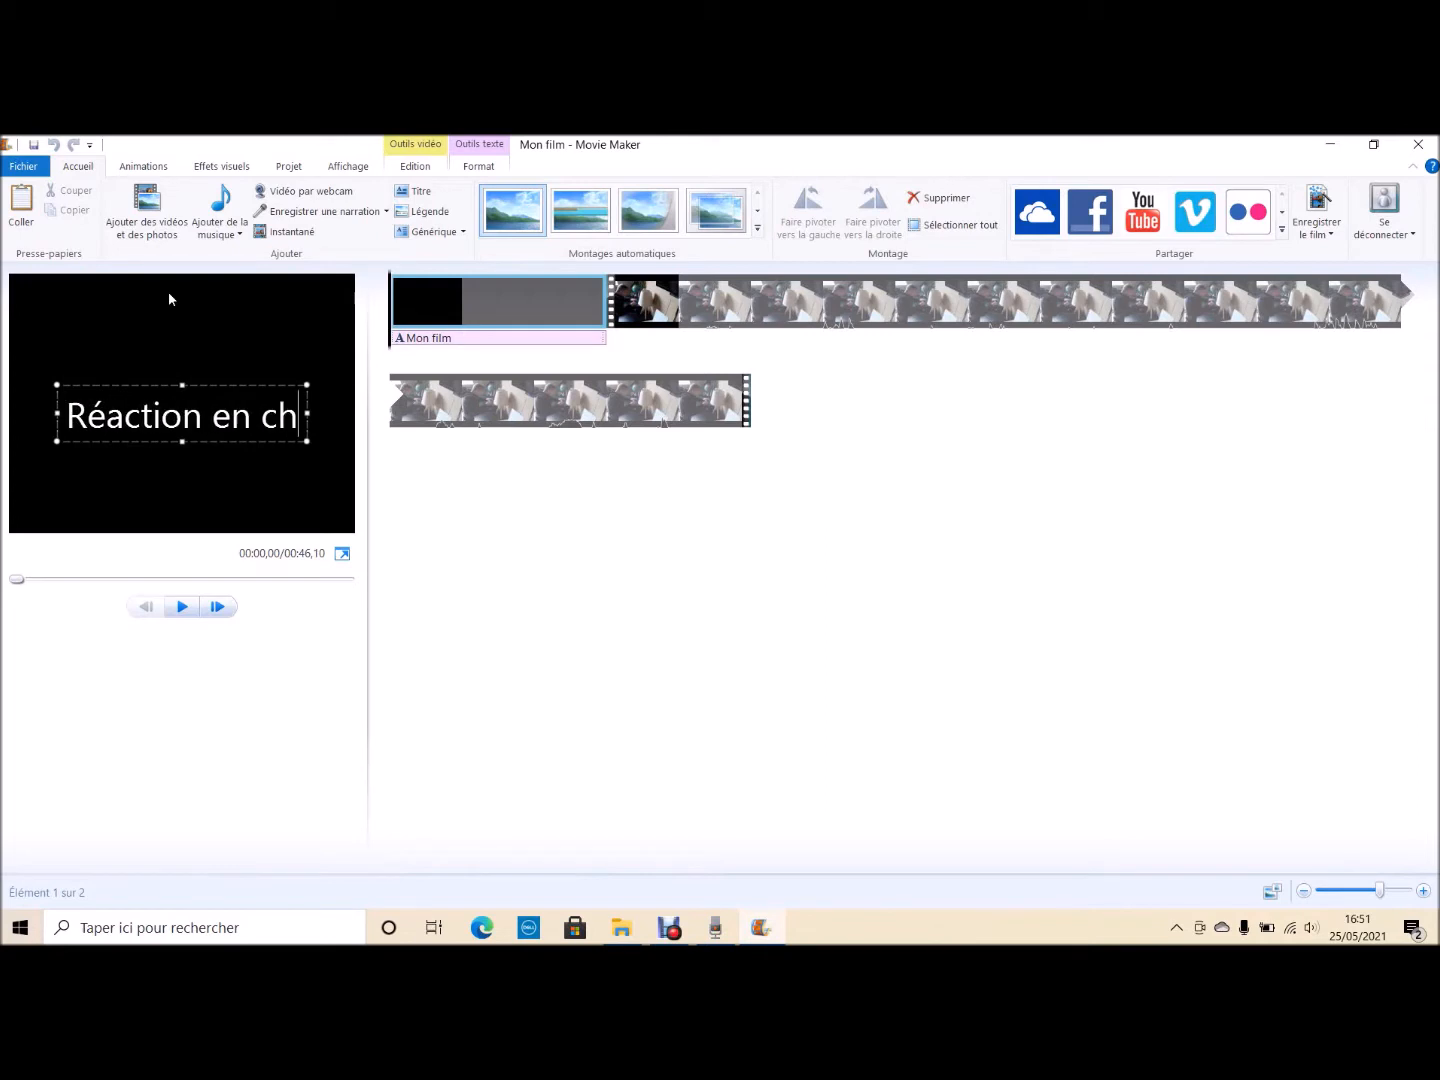
pyautogui.write('aine')
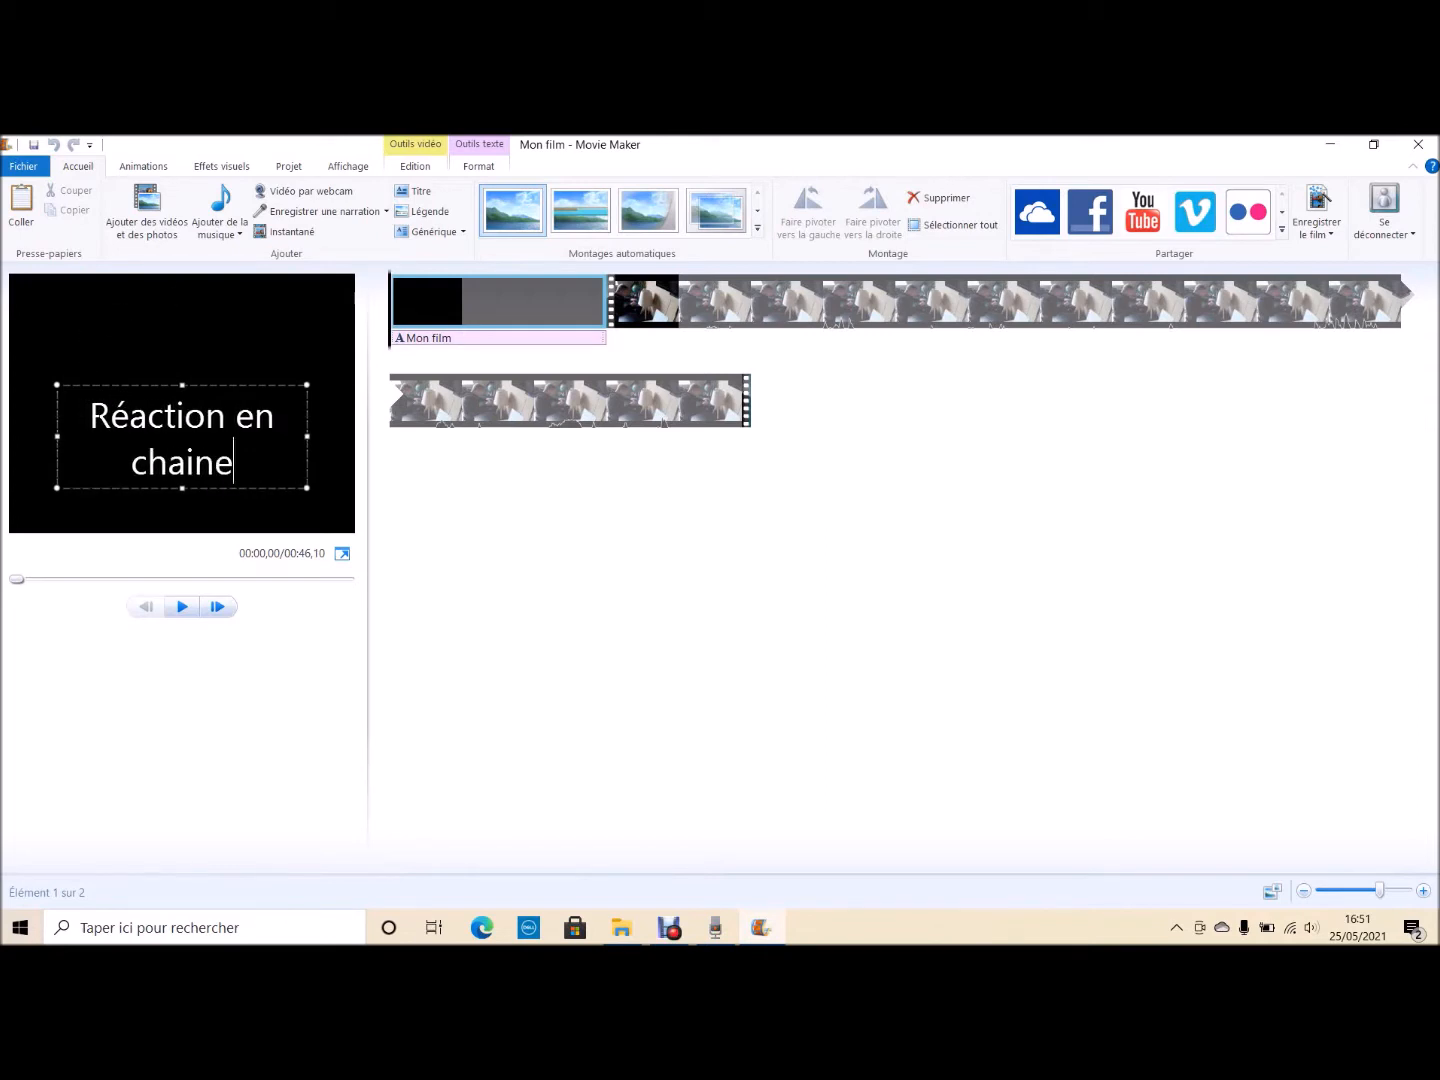
# Set the font of the "Réaction en chaine" title to Onyx
pyautogui.moveTo(90, 400); pyautogui.dragTo(234, 476)
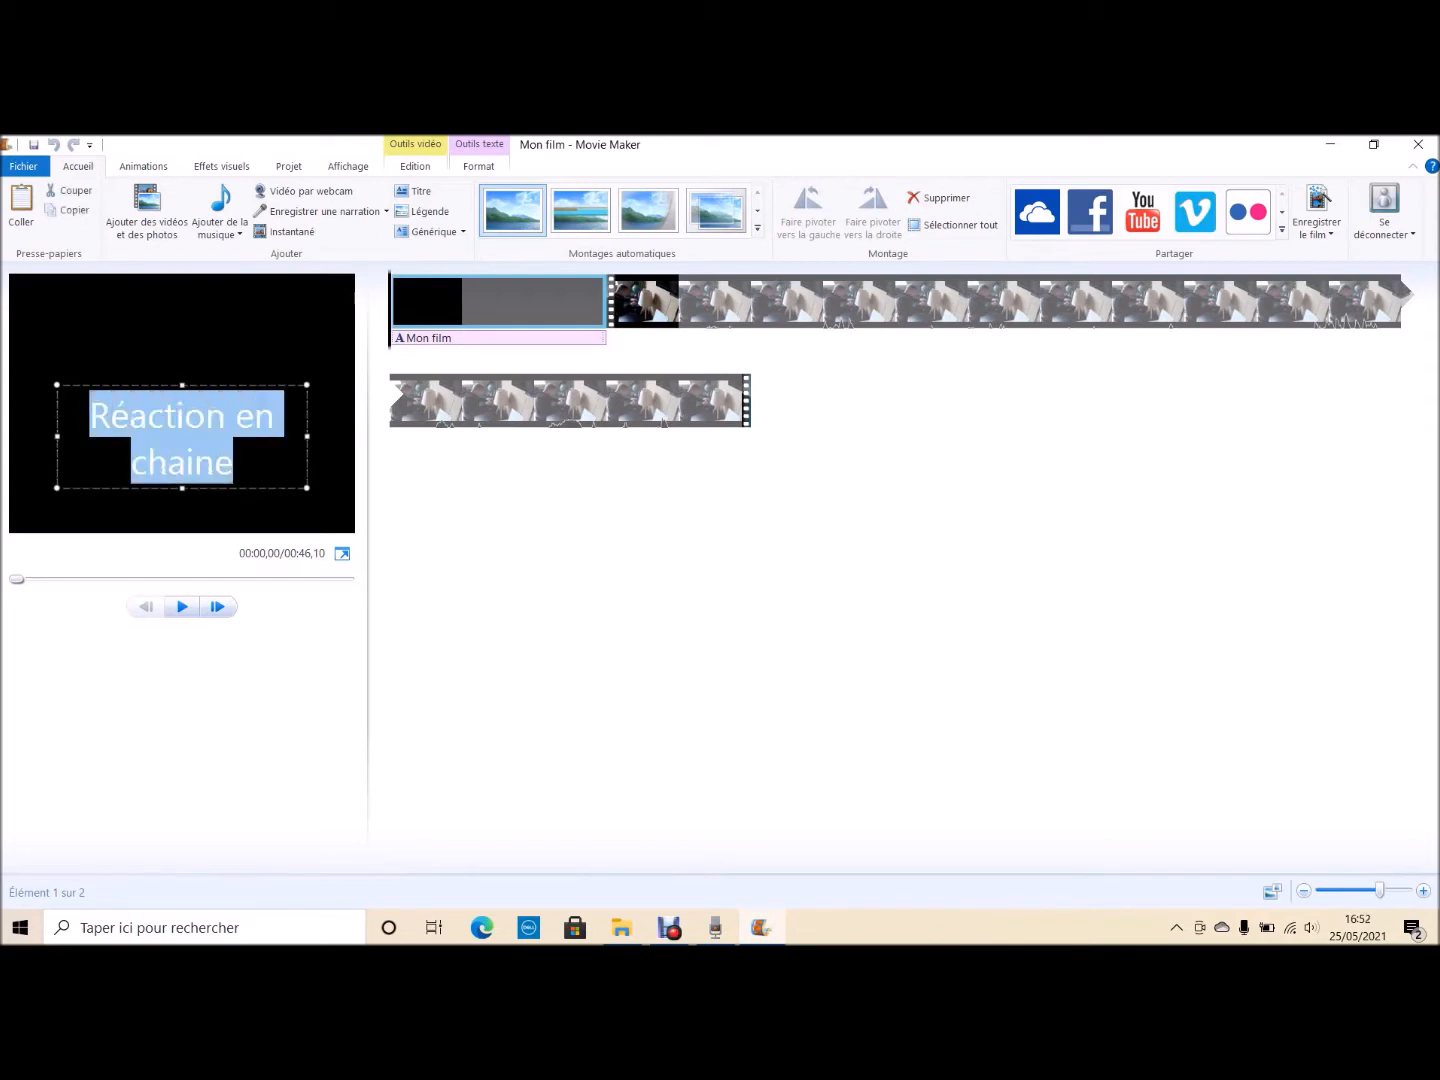
pyautogui.click(483, 167)
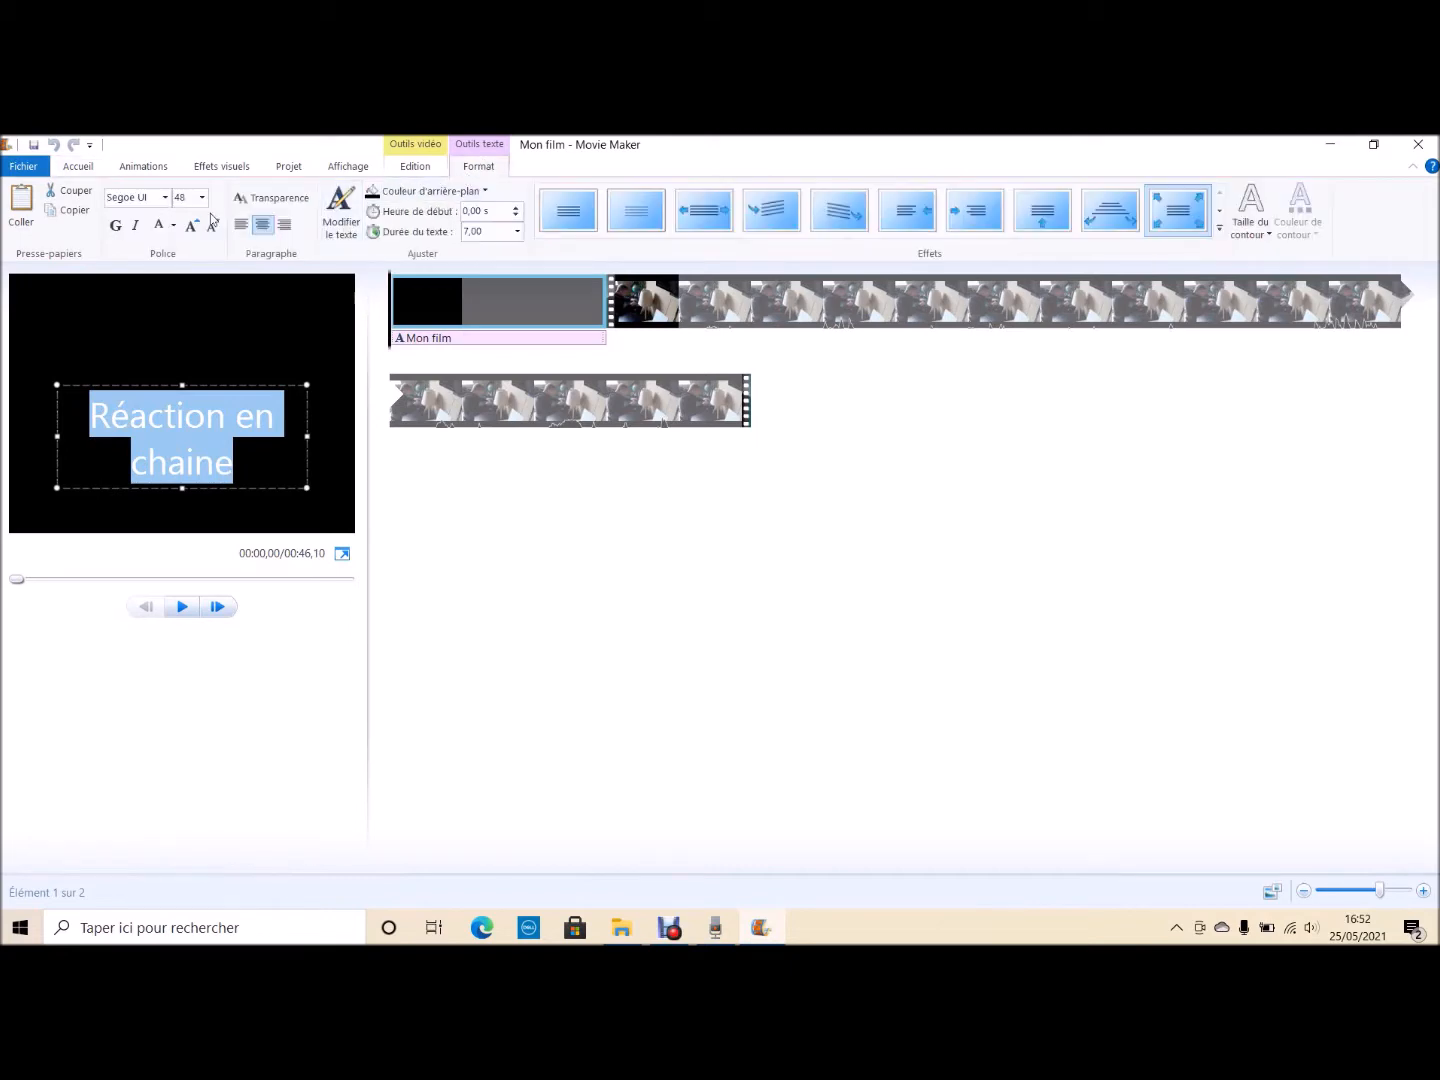
pyautogui.click(166, 199)
pyautogui.moveTo(270, 232); pyautogui.dragTo(286, 647)
pyautogui.click(286, 647)
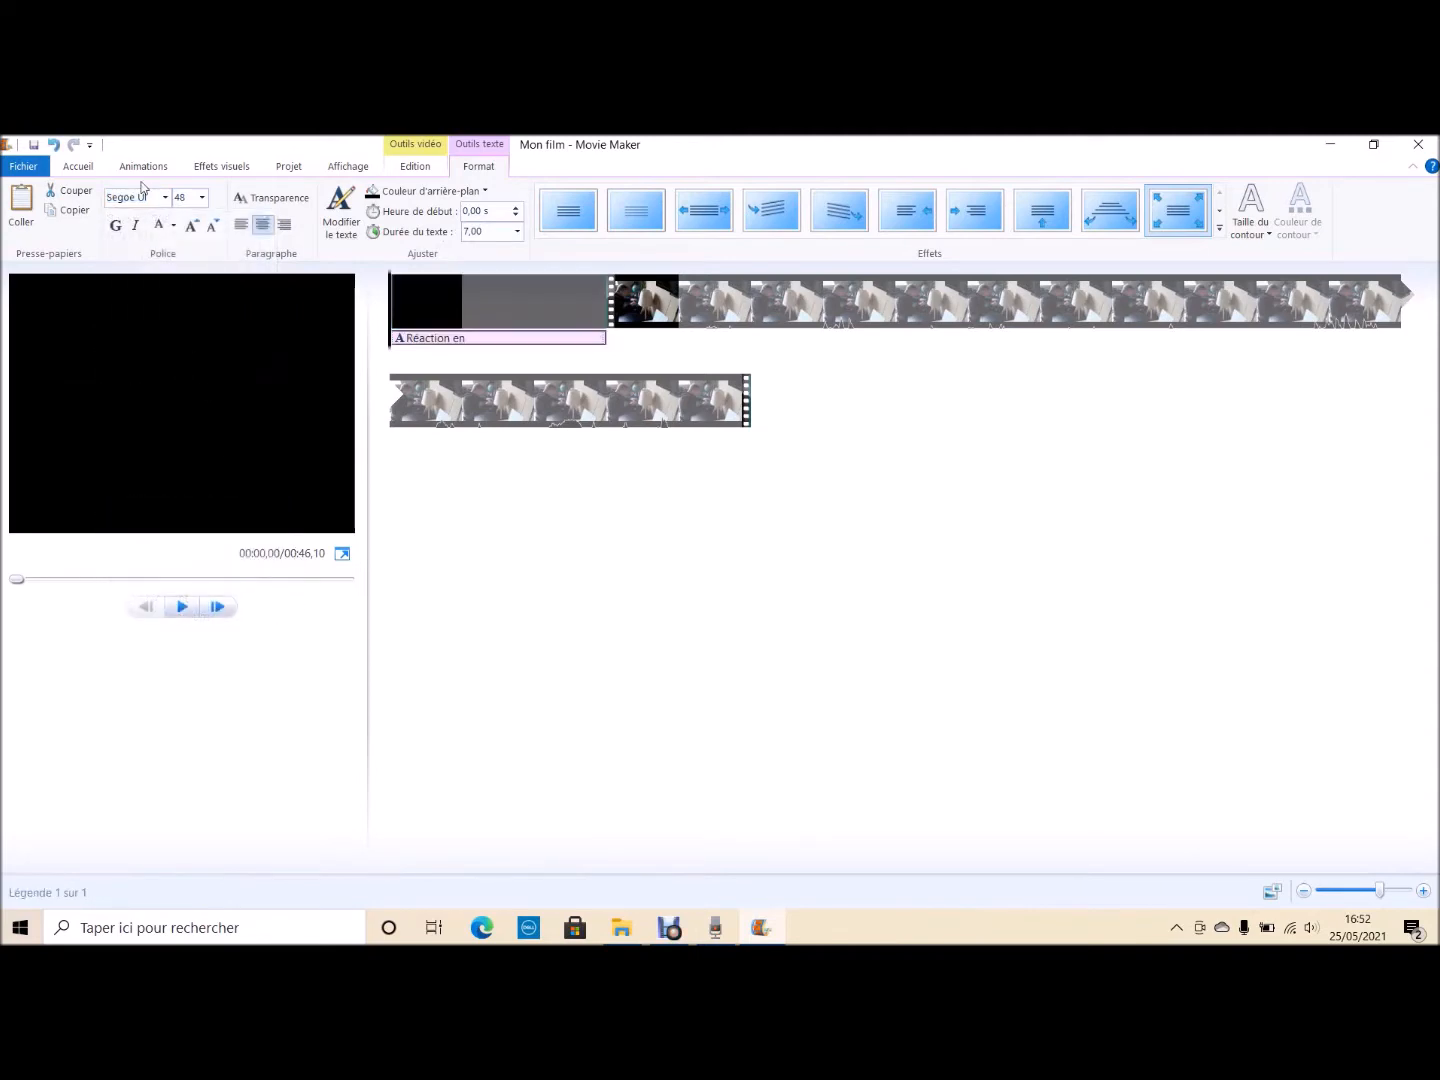
pyautogui.click(166, 198)
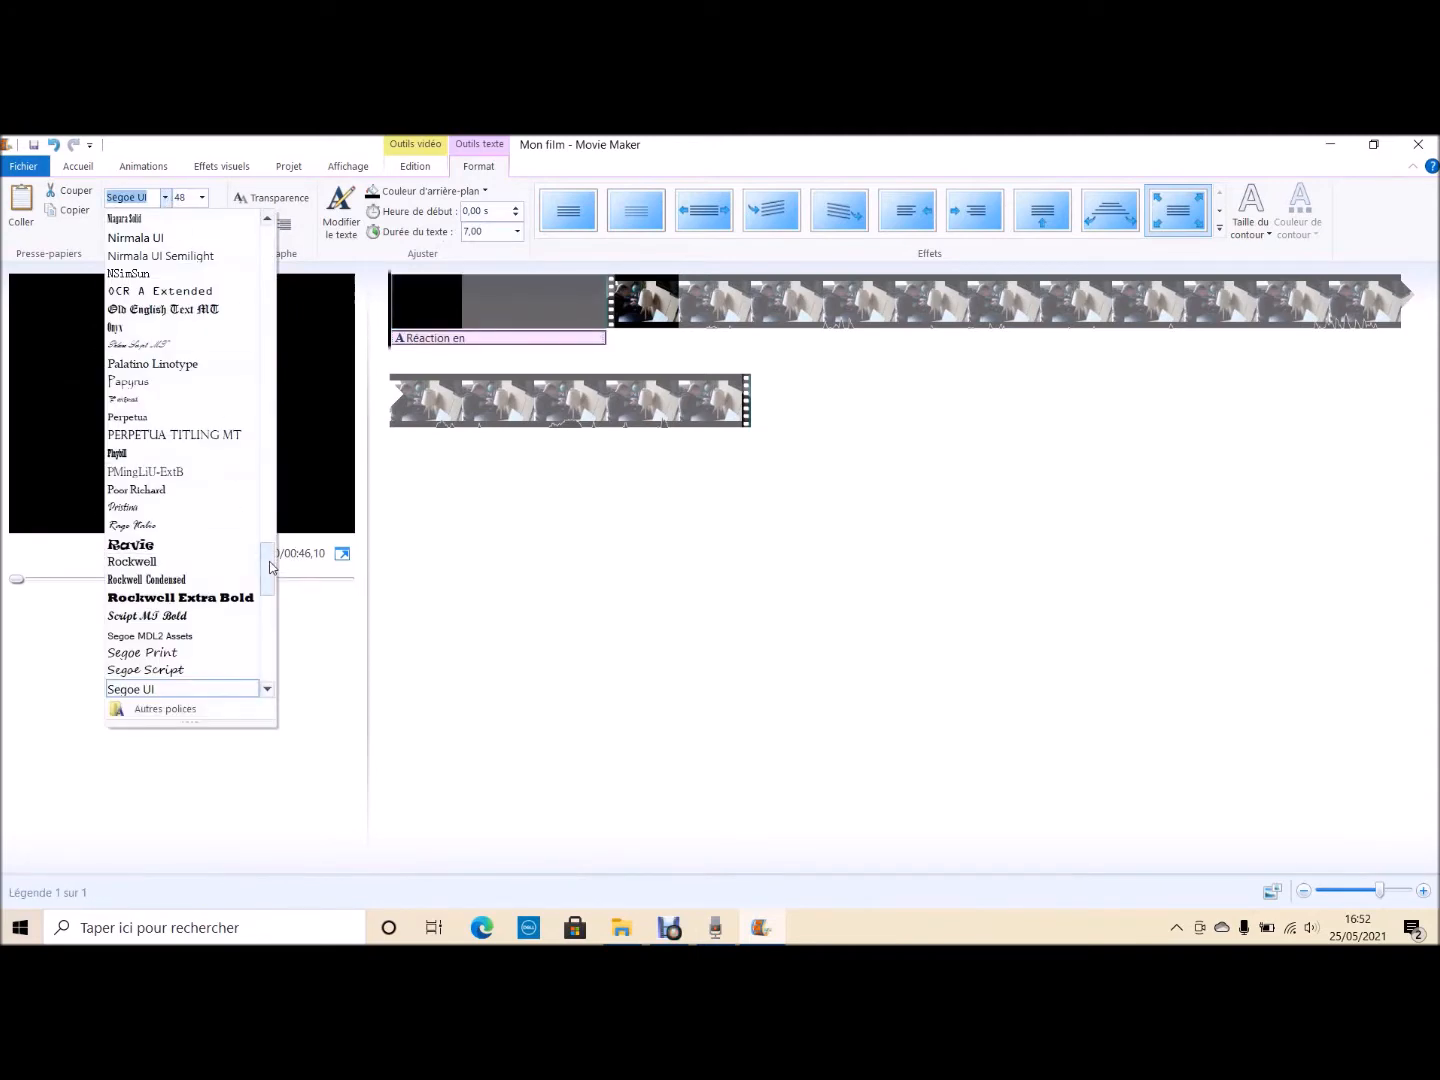
pyautogui.click(135, 327)
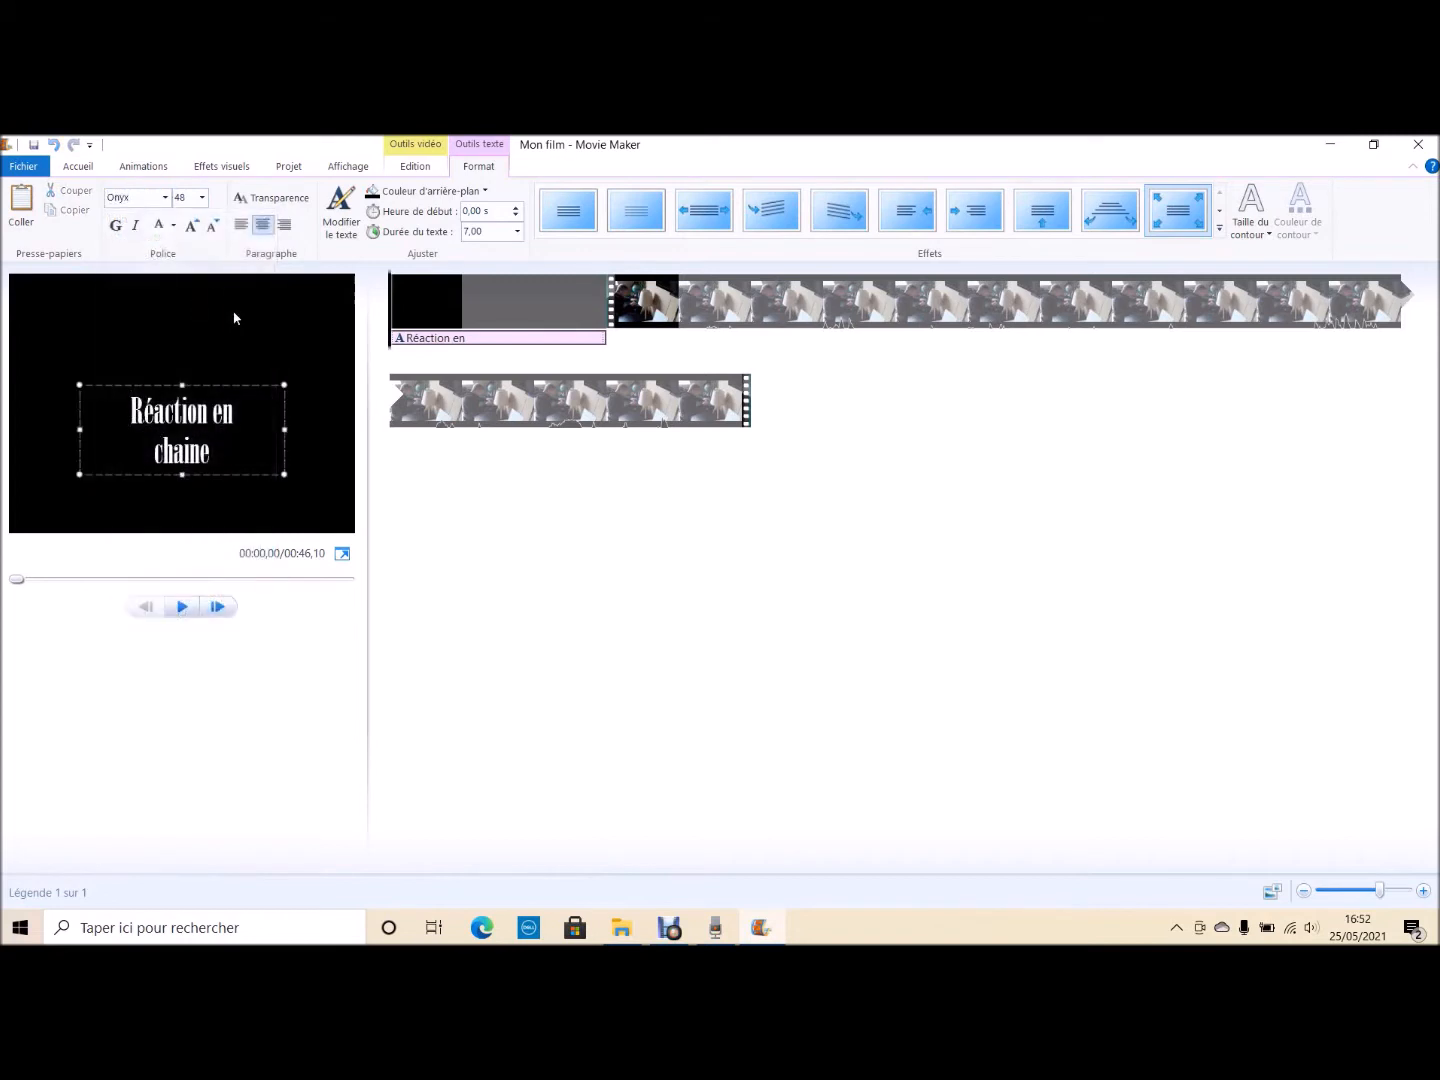
# Set the font size of the "Réaction en chaine" title to 100
pyautogui.click(203, 199)
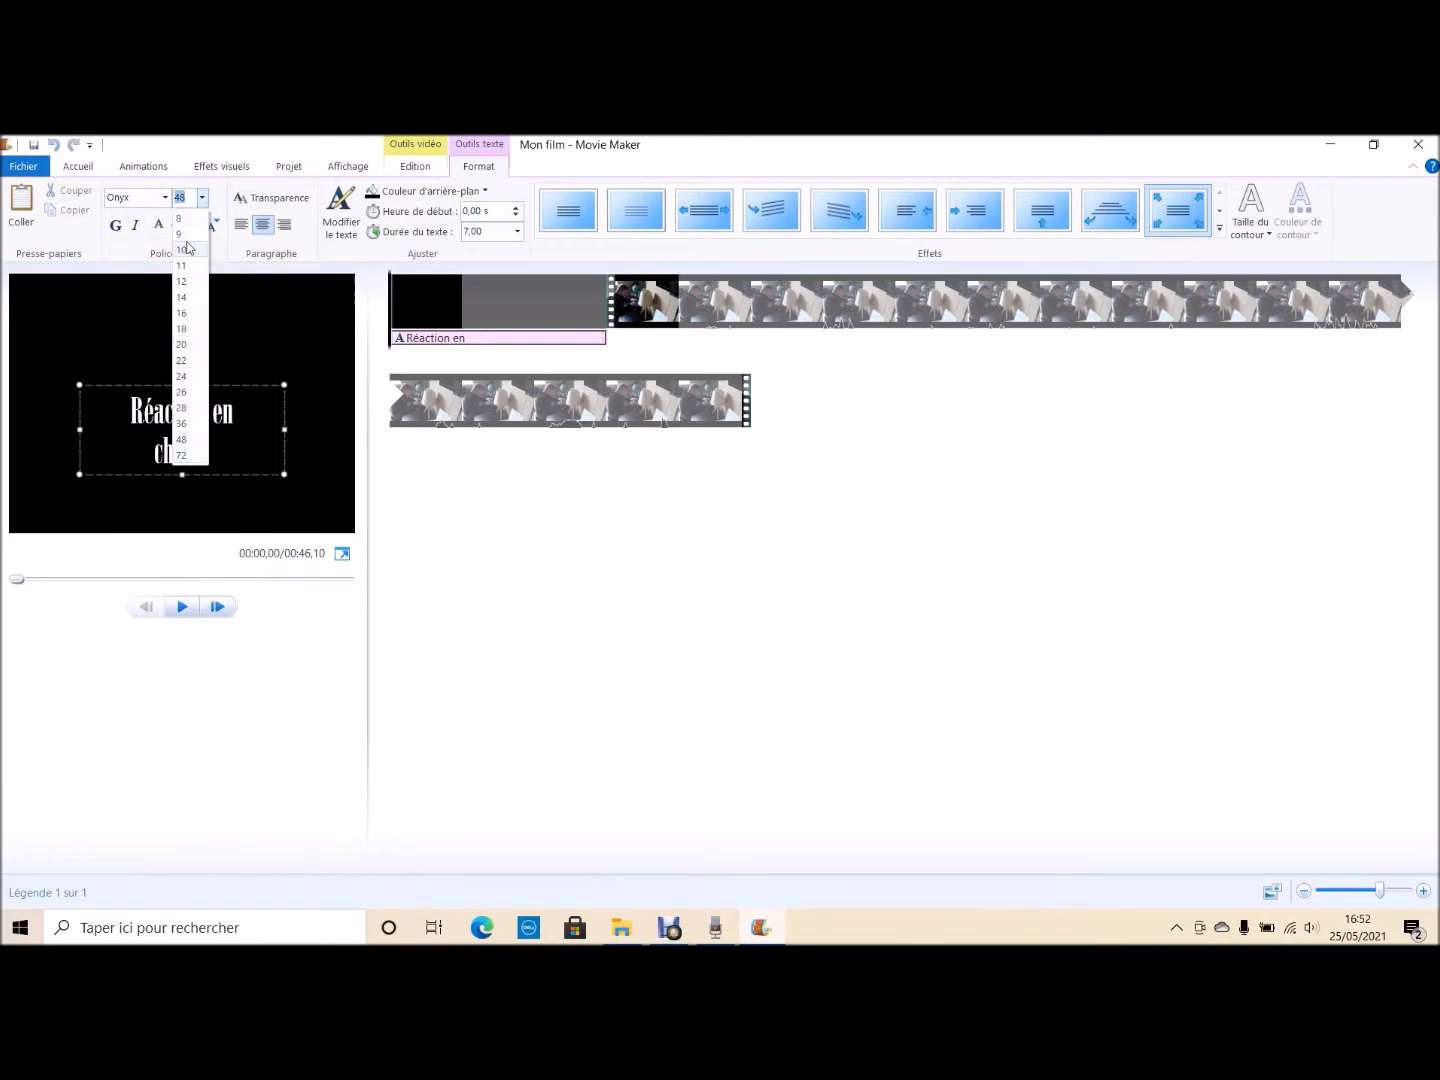
pyautogui.click(181, 456)
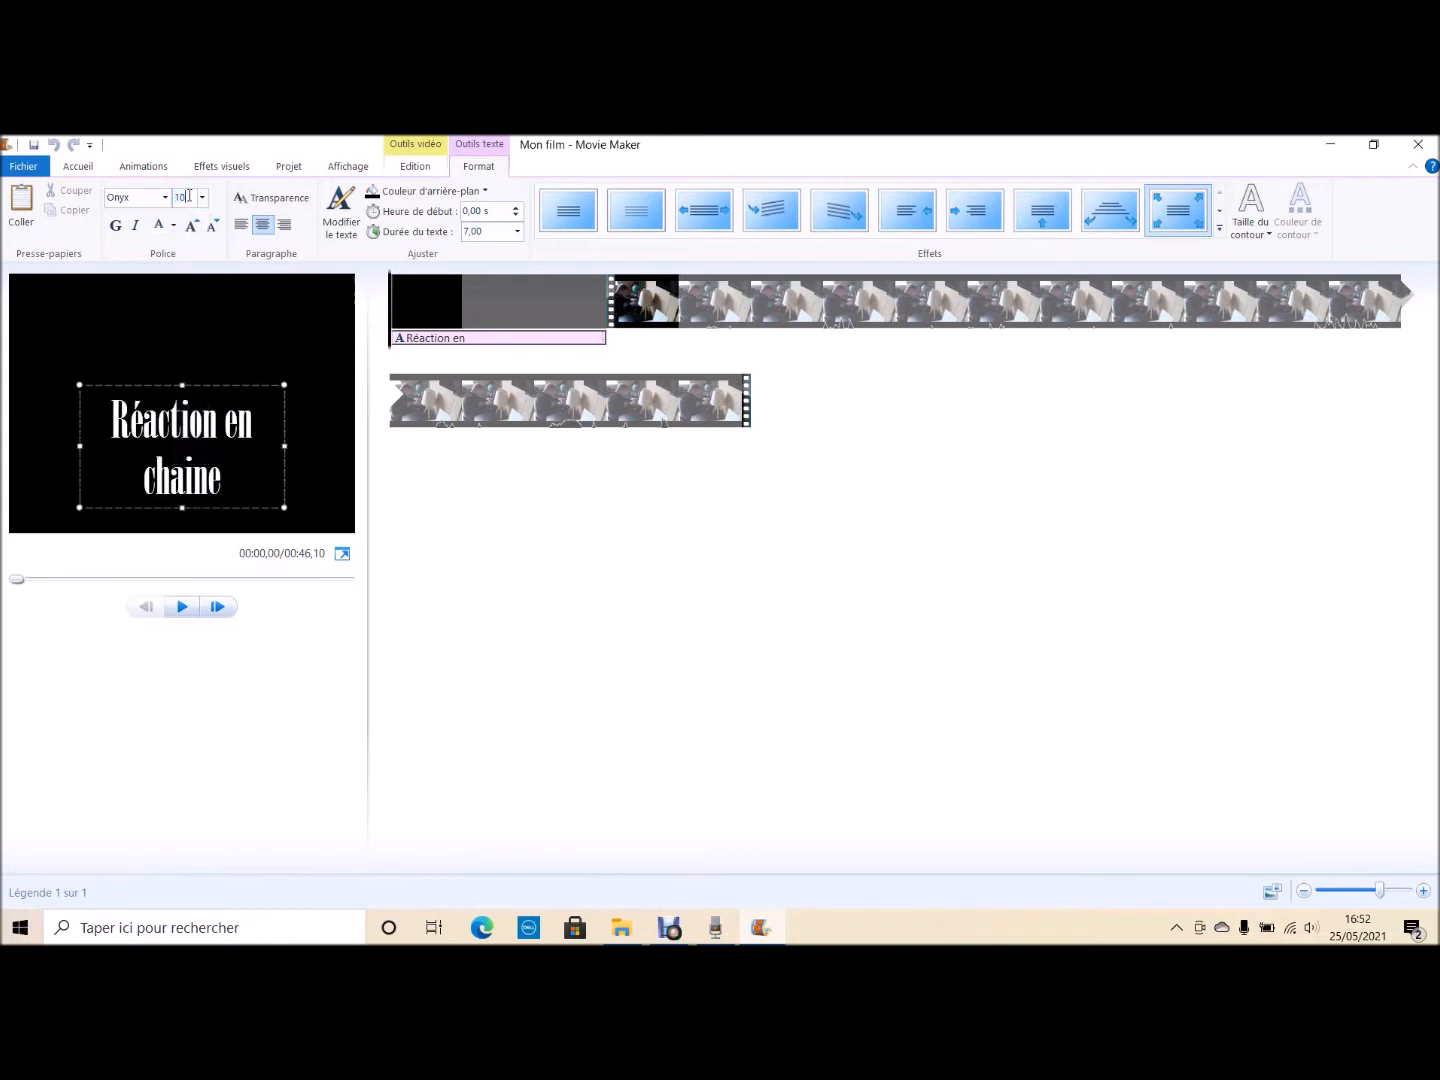
pyautogui.click(189, 196)
pyautogui.write('100')
pyautogui.press('Return')
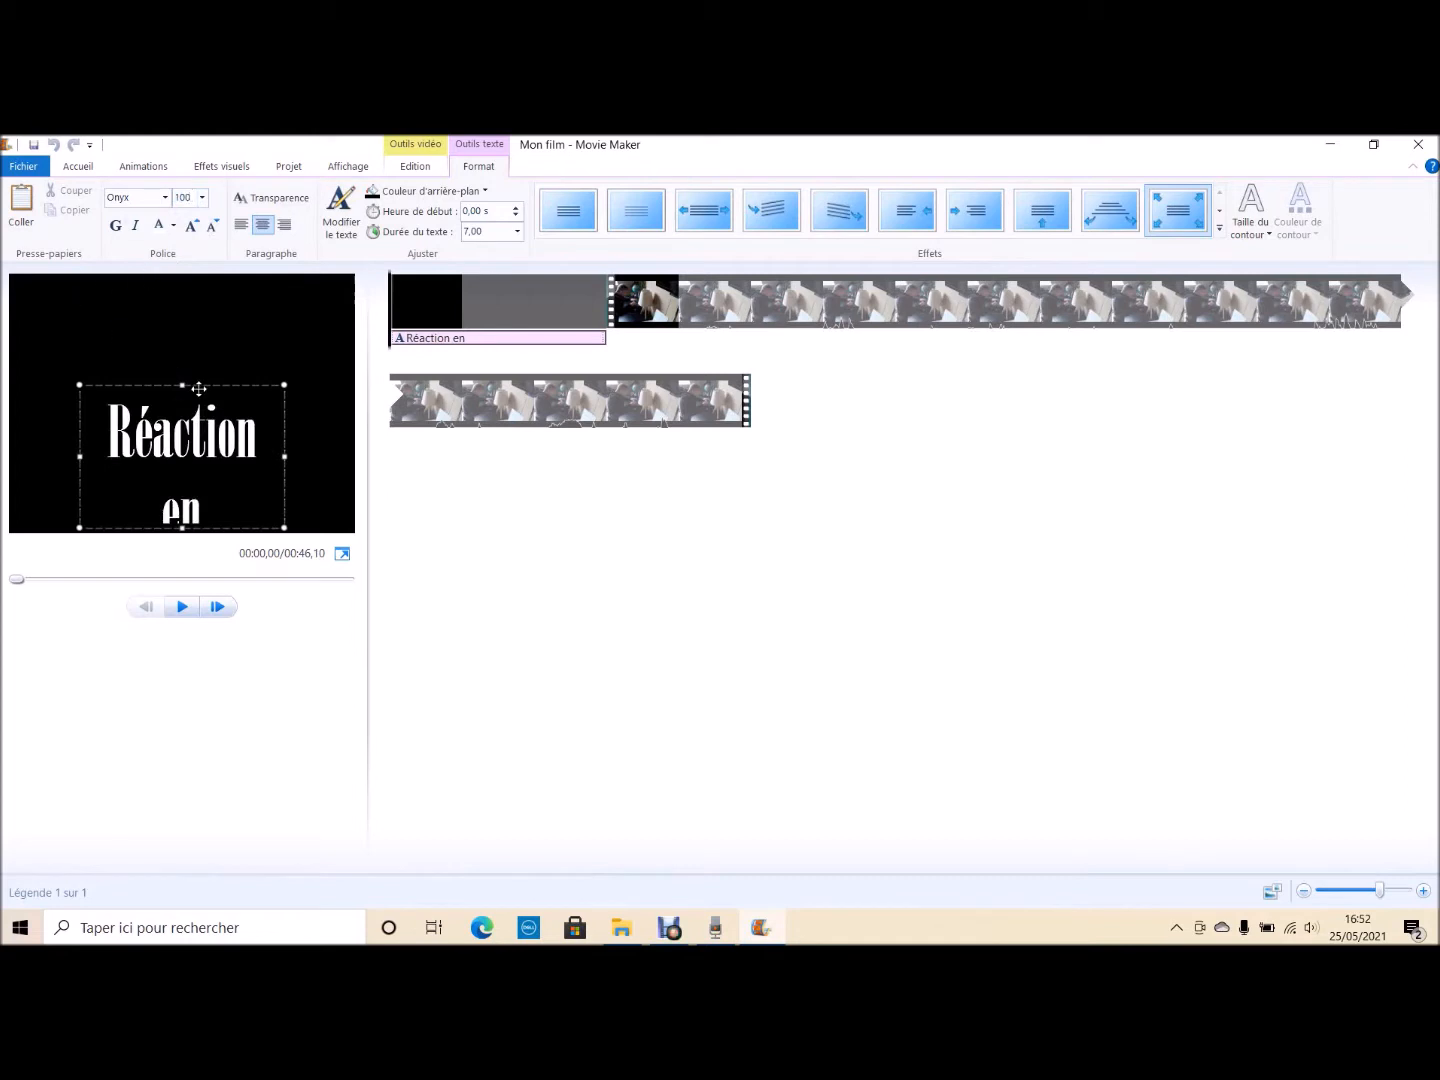
# Resize and reposition the title's text box so "Réaction en chaine" fits on two lines, horizontally centred in the frame
pyautogui.moveTo(199, 389); pyautogui.dragTo(132, 283)
pyautogui.moveTo(222, 350); pyautogui.dragTo(351, 350)
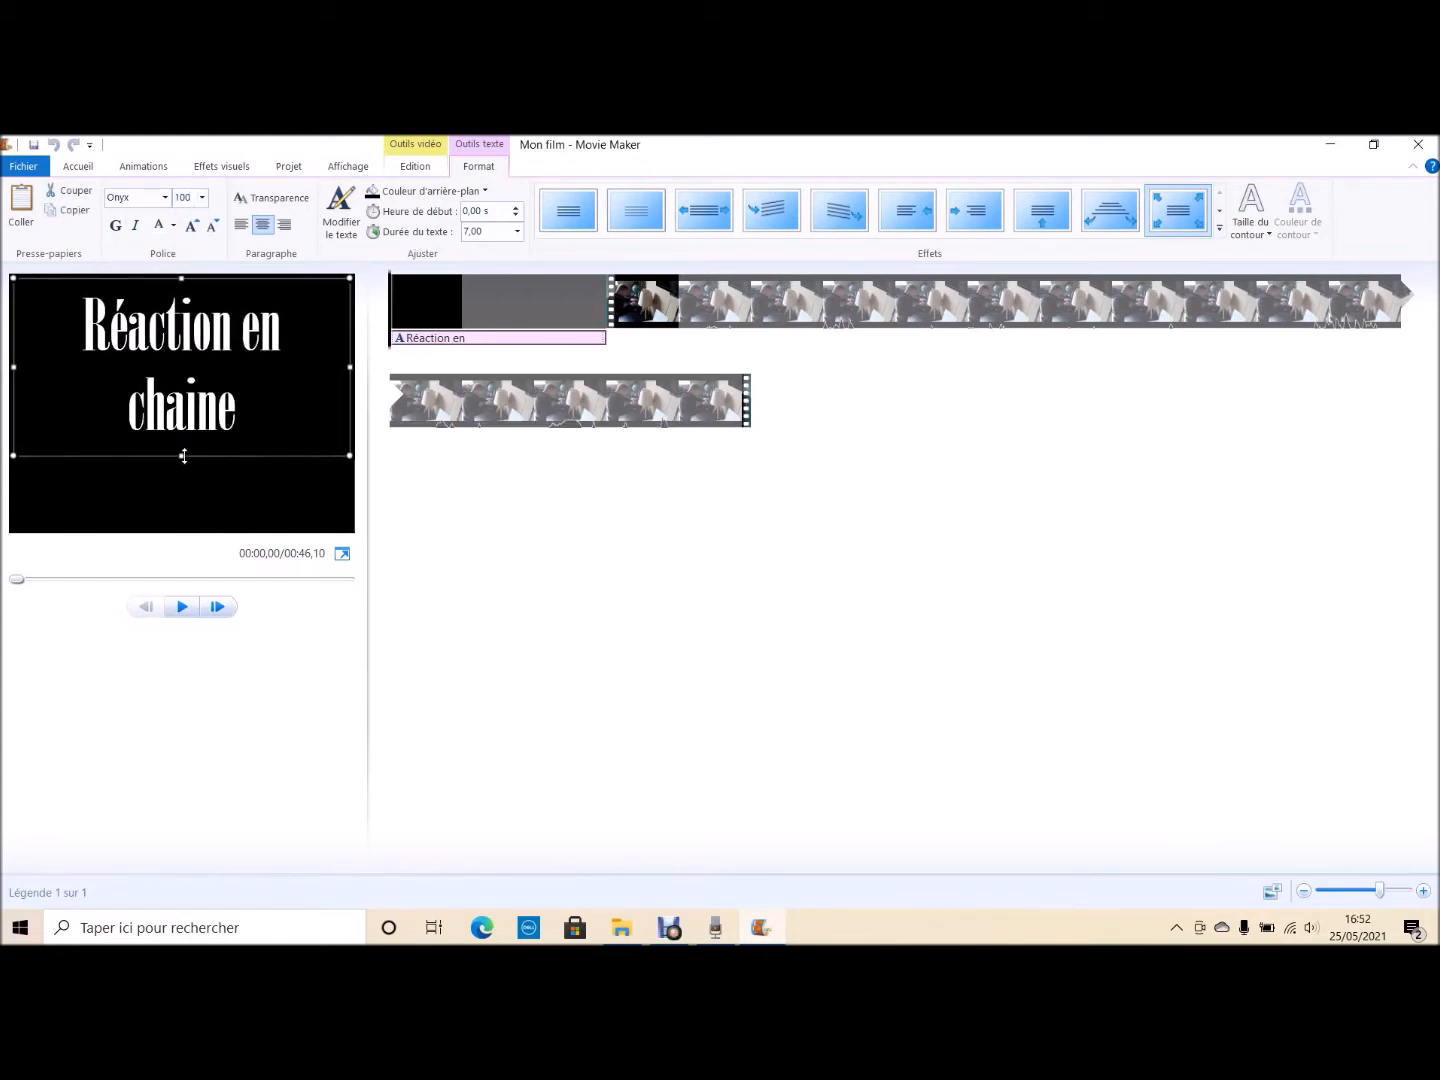
pyautogui.moveTo(245, 447); pyautogui.dragTo(246, 451)
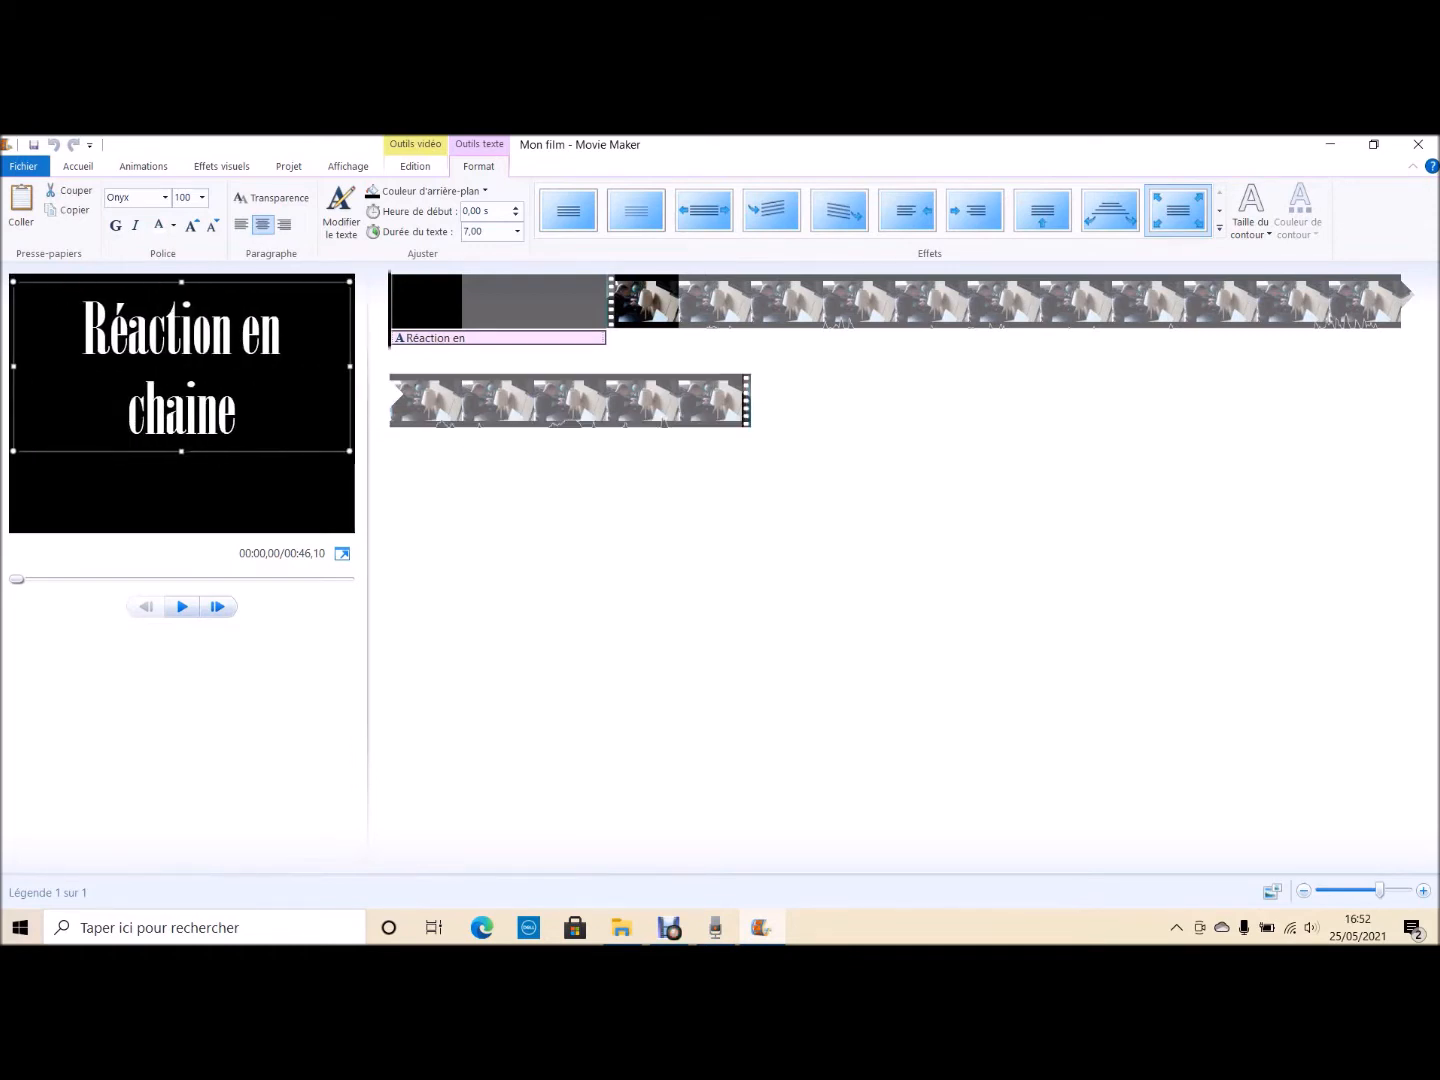
pyautogui.moveTo(181, 451); pyautogui.dragTo(208, 374)
pyautogui.moveTo(186, 455); pyautogui.dragTo(197, 372)
pyautogui.moveTo(258, 443); pyautogui.dragTo(256, 463)
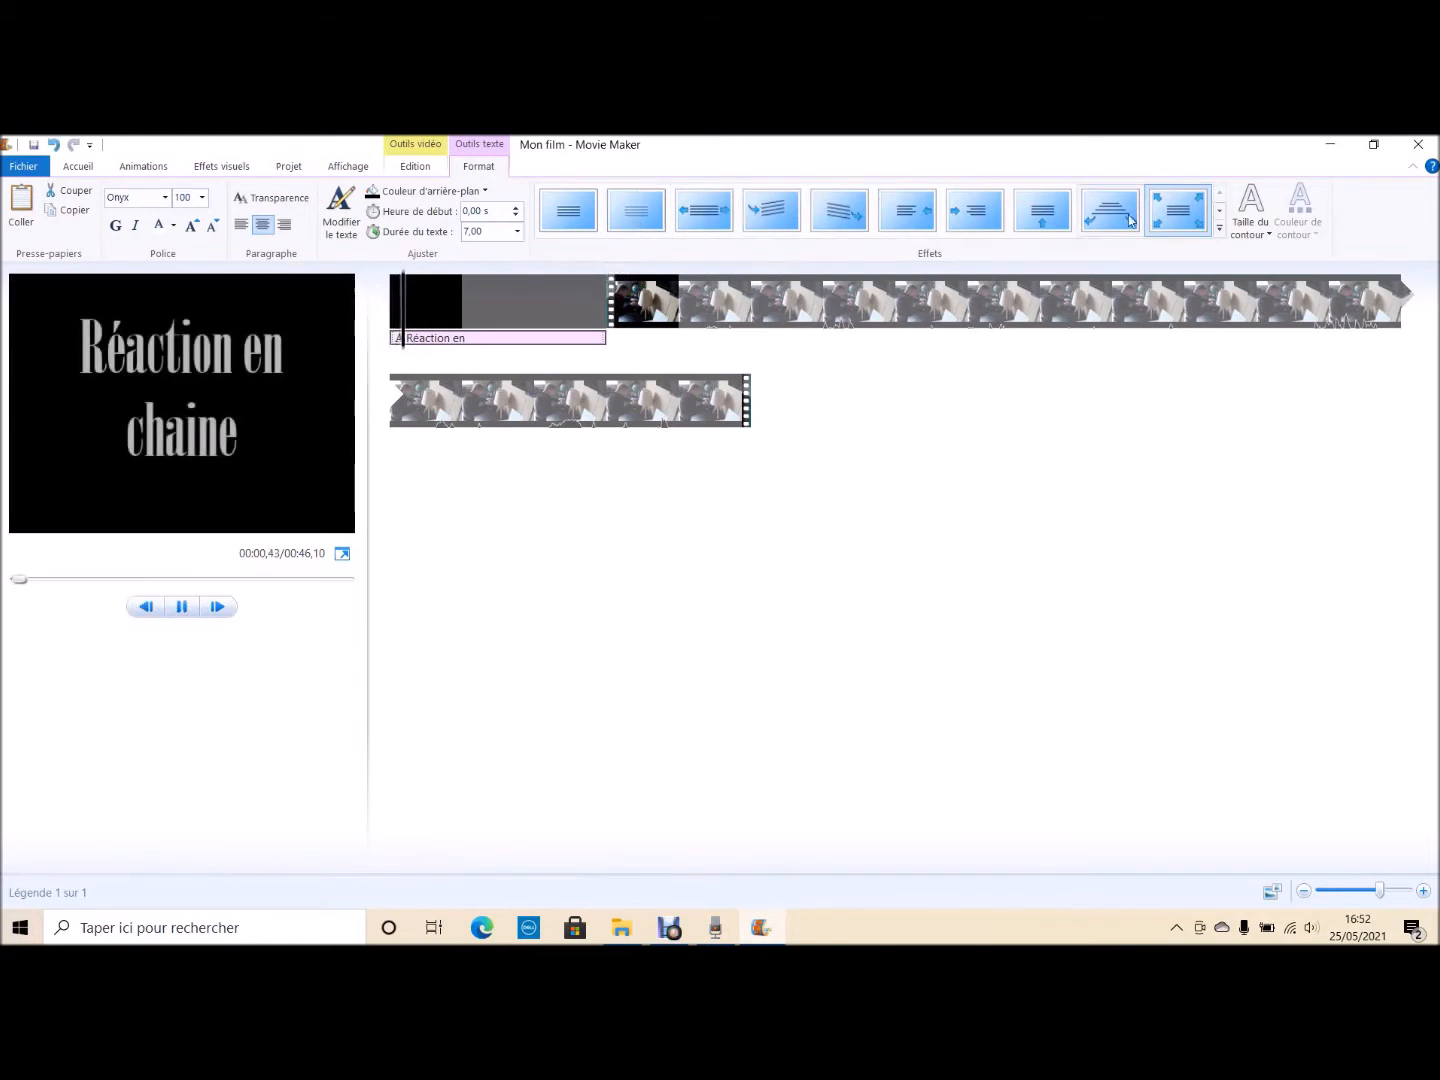
# Apply a cinematic light-burst text effect (Cinématique) to the "Réaction en chaine" title and preview its animation
pyautogui.click(1221, 211)
pyautogui.click(1221, 211)
pyautogui.click(1221, 211)
pyautogui.click(1221, 211)
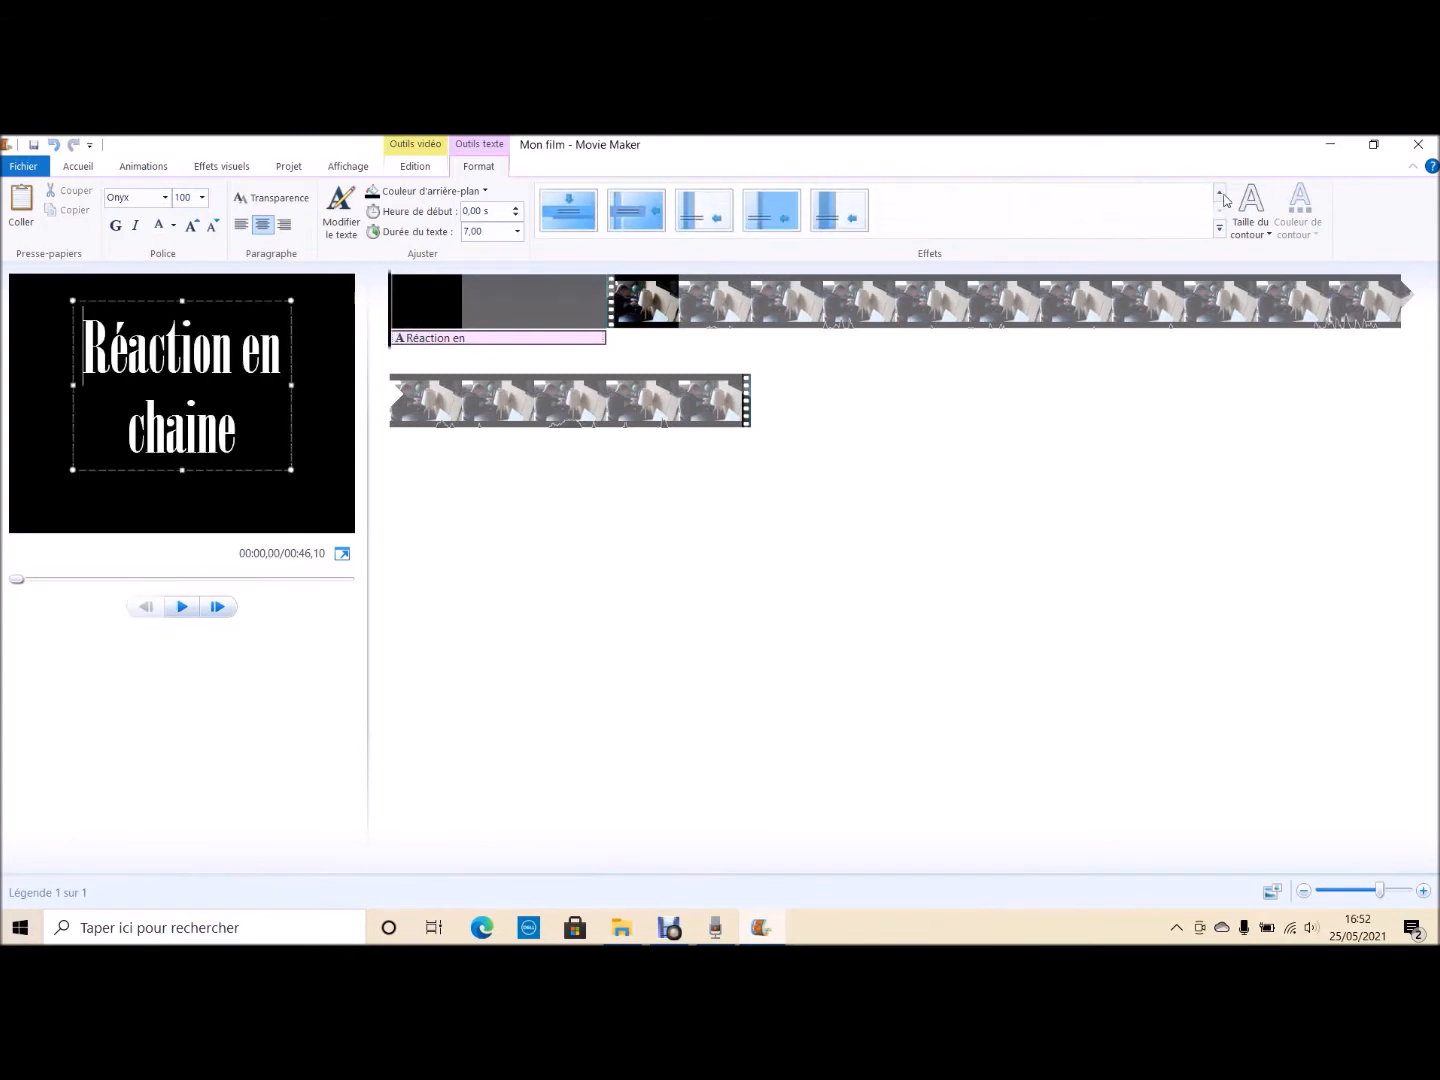
pyautogui.click(1221, 194)
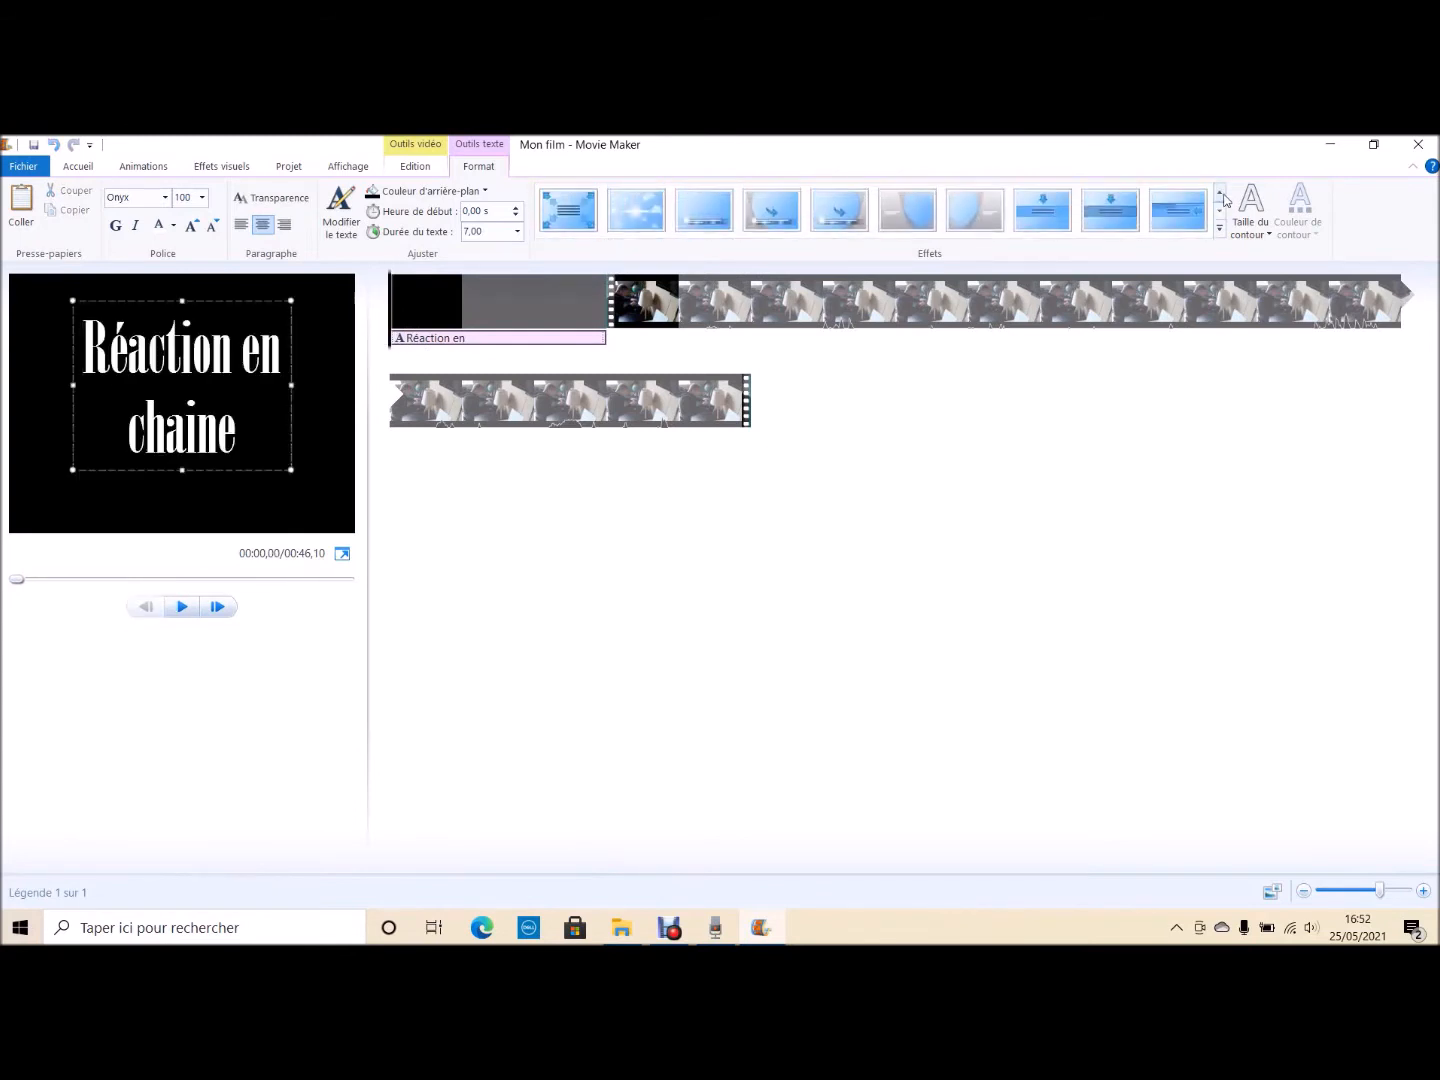
pyautogui.click(683, 212)
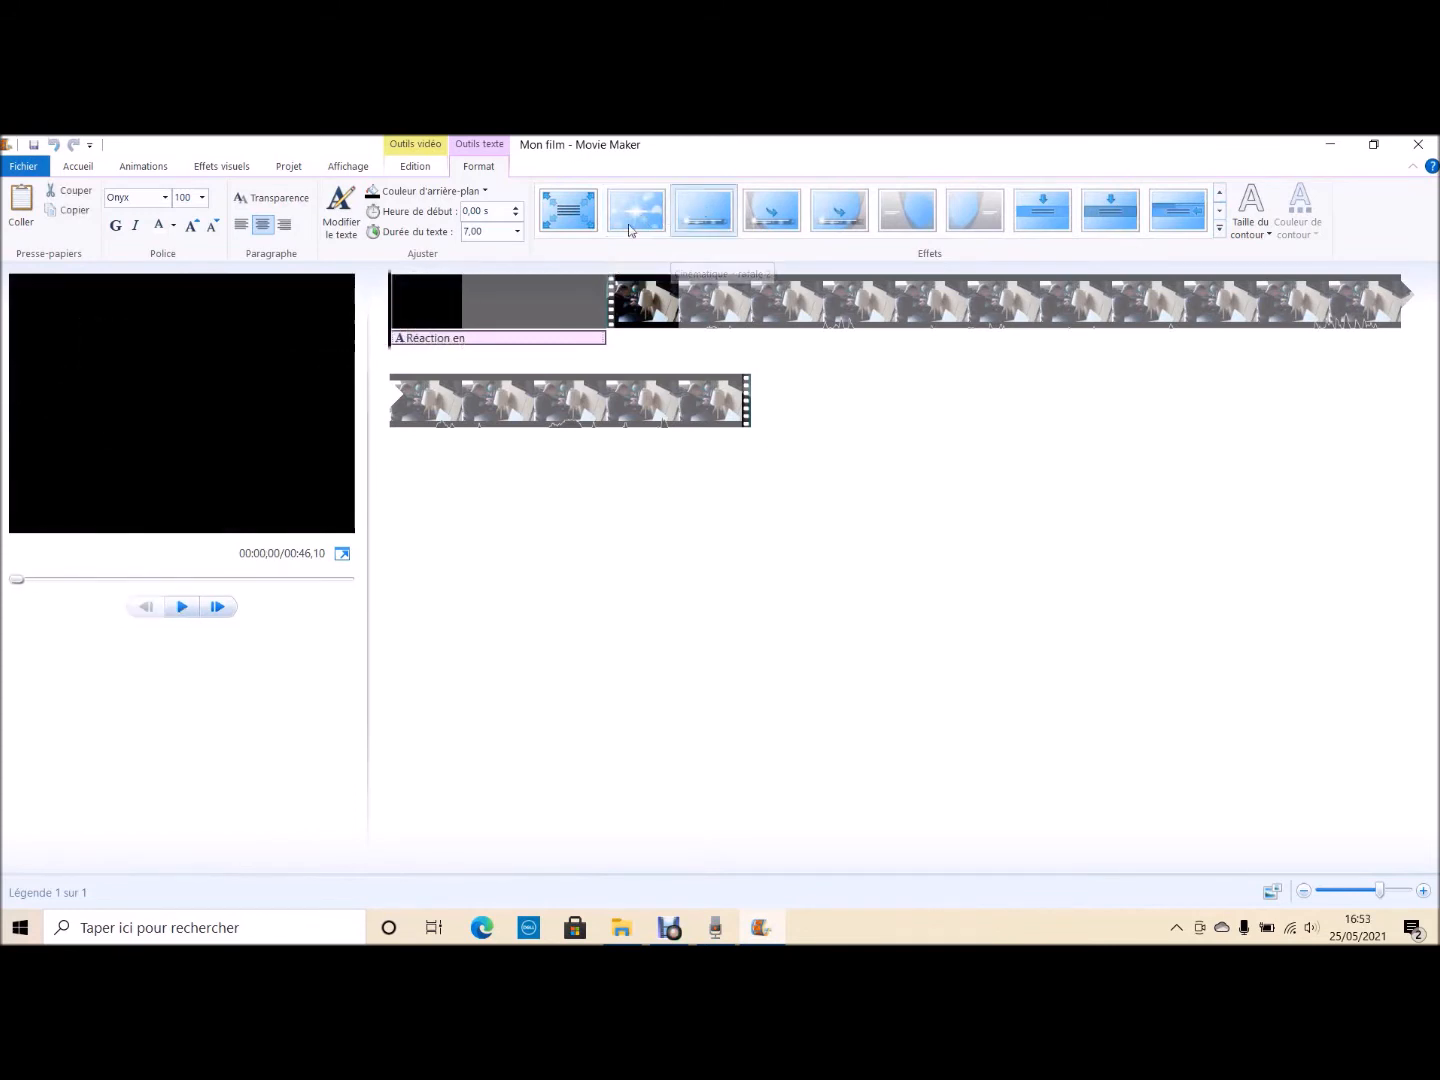
pyautogui.click(595, 564)
pyautogui.press('space')
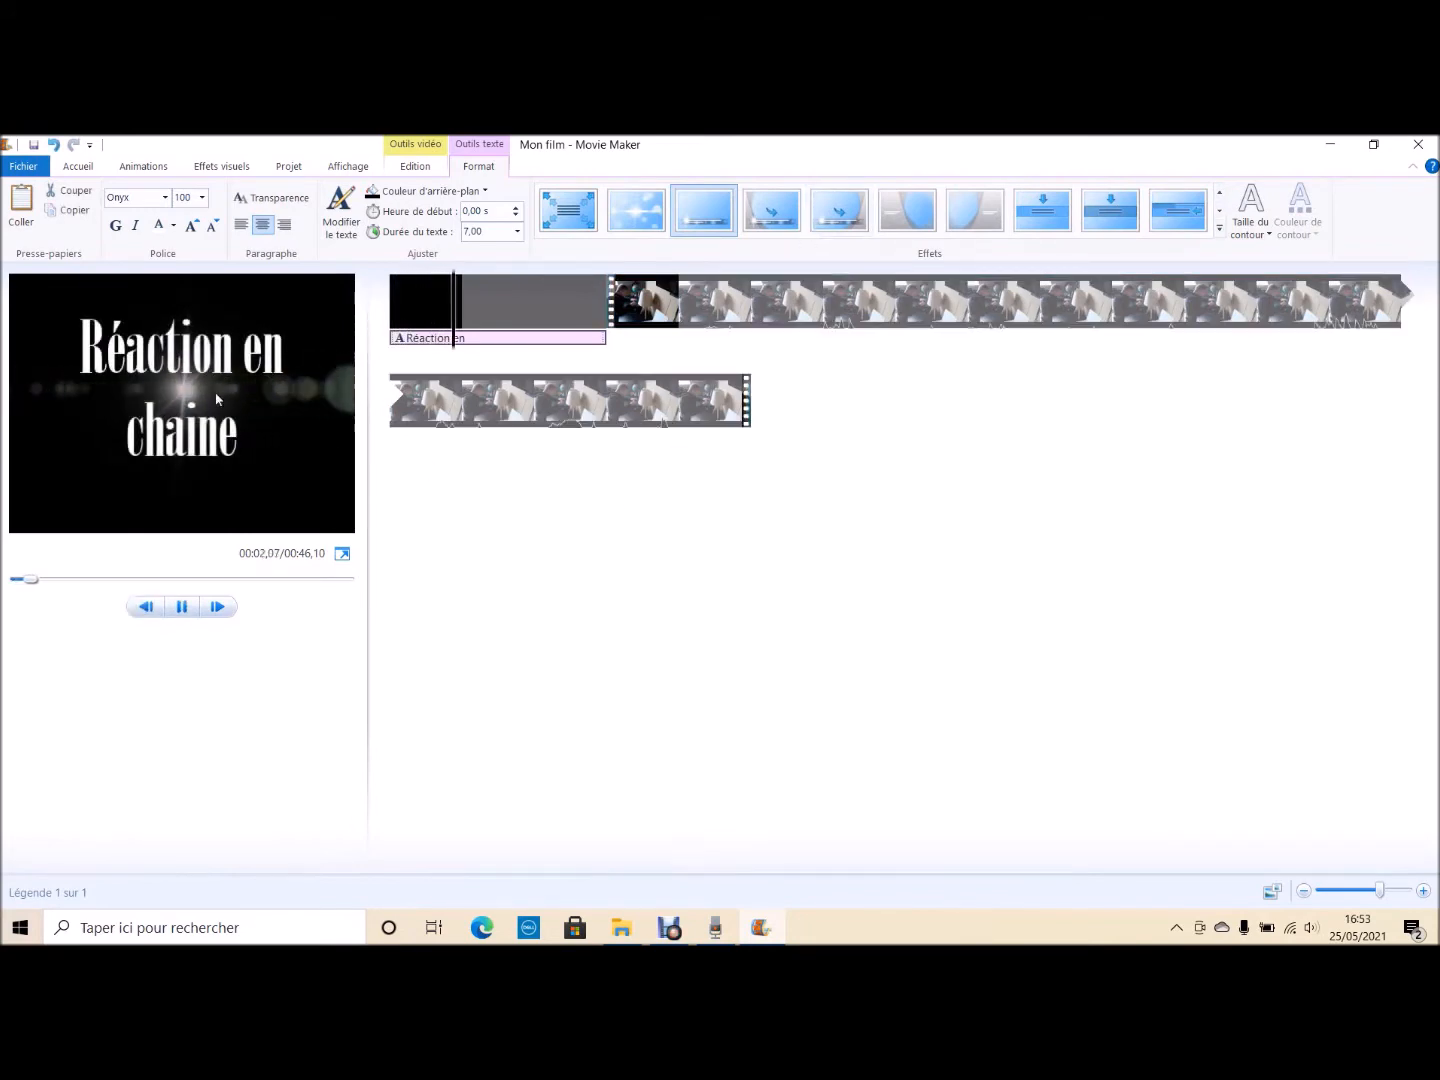
pyautogui.press('space')
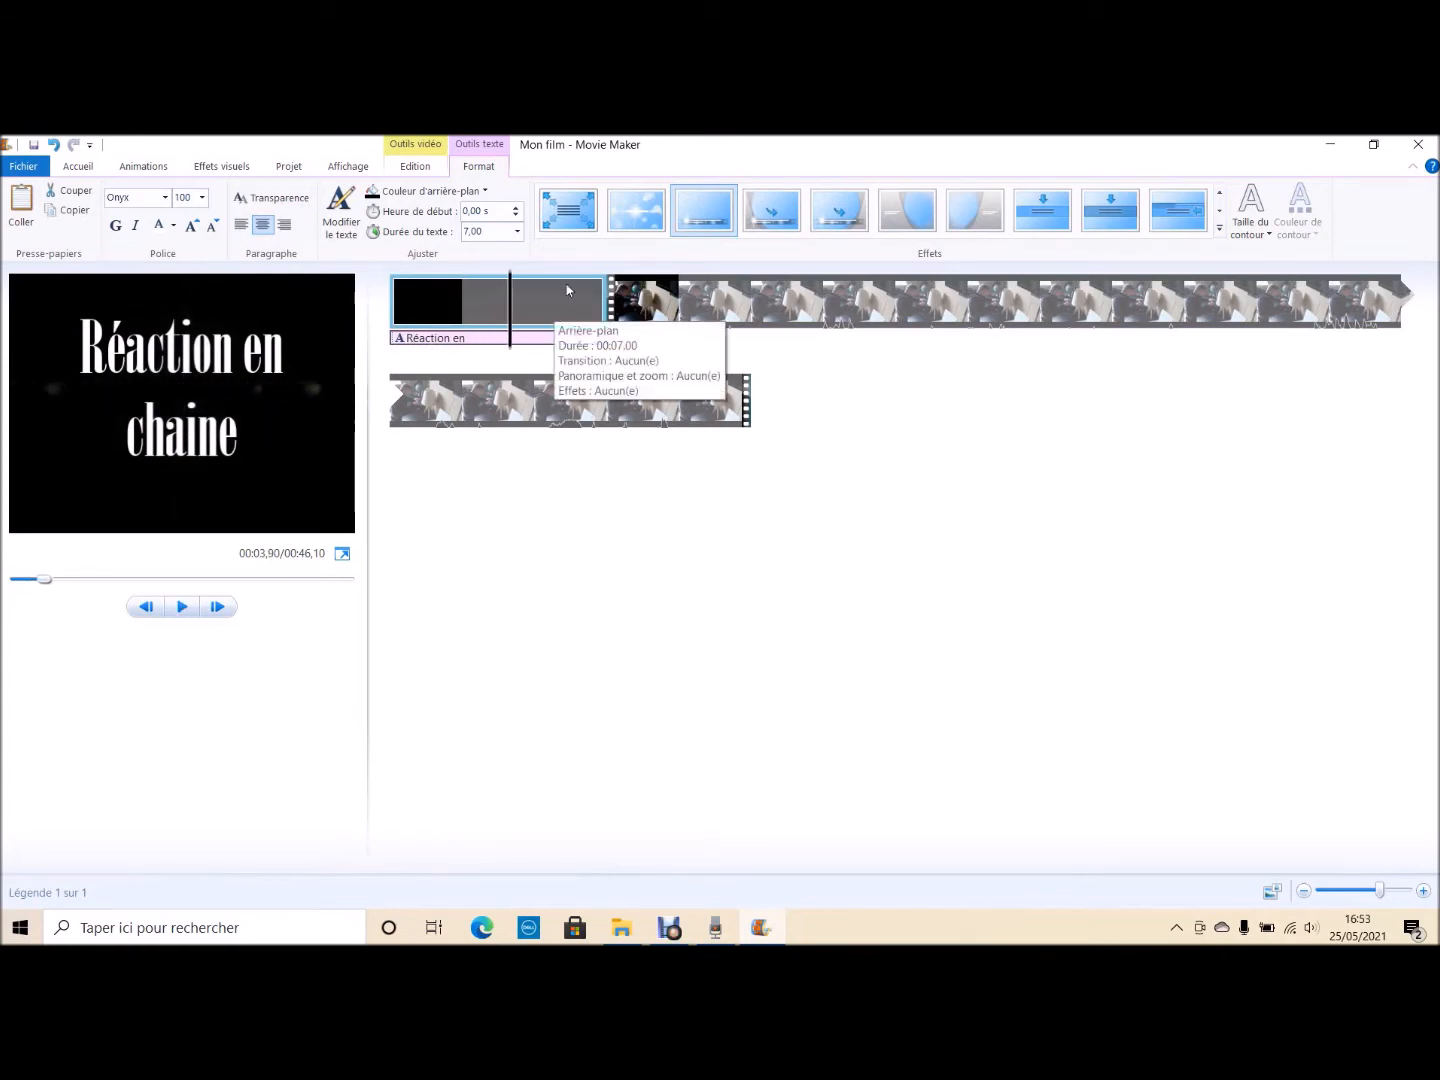
# Set the duration of both the title's background and its text to 5,00 seconds, and play the result
pyautogui.click(411, 168)
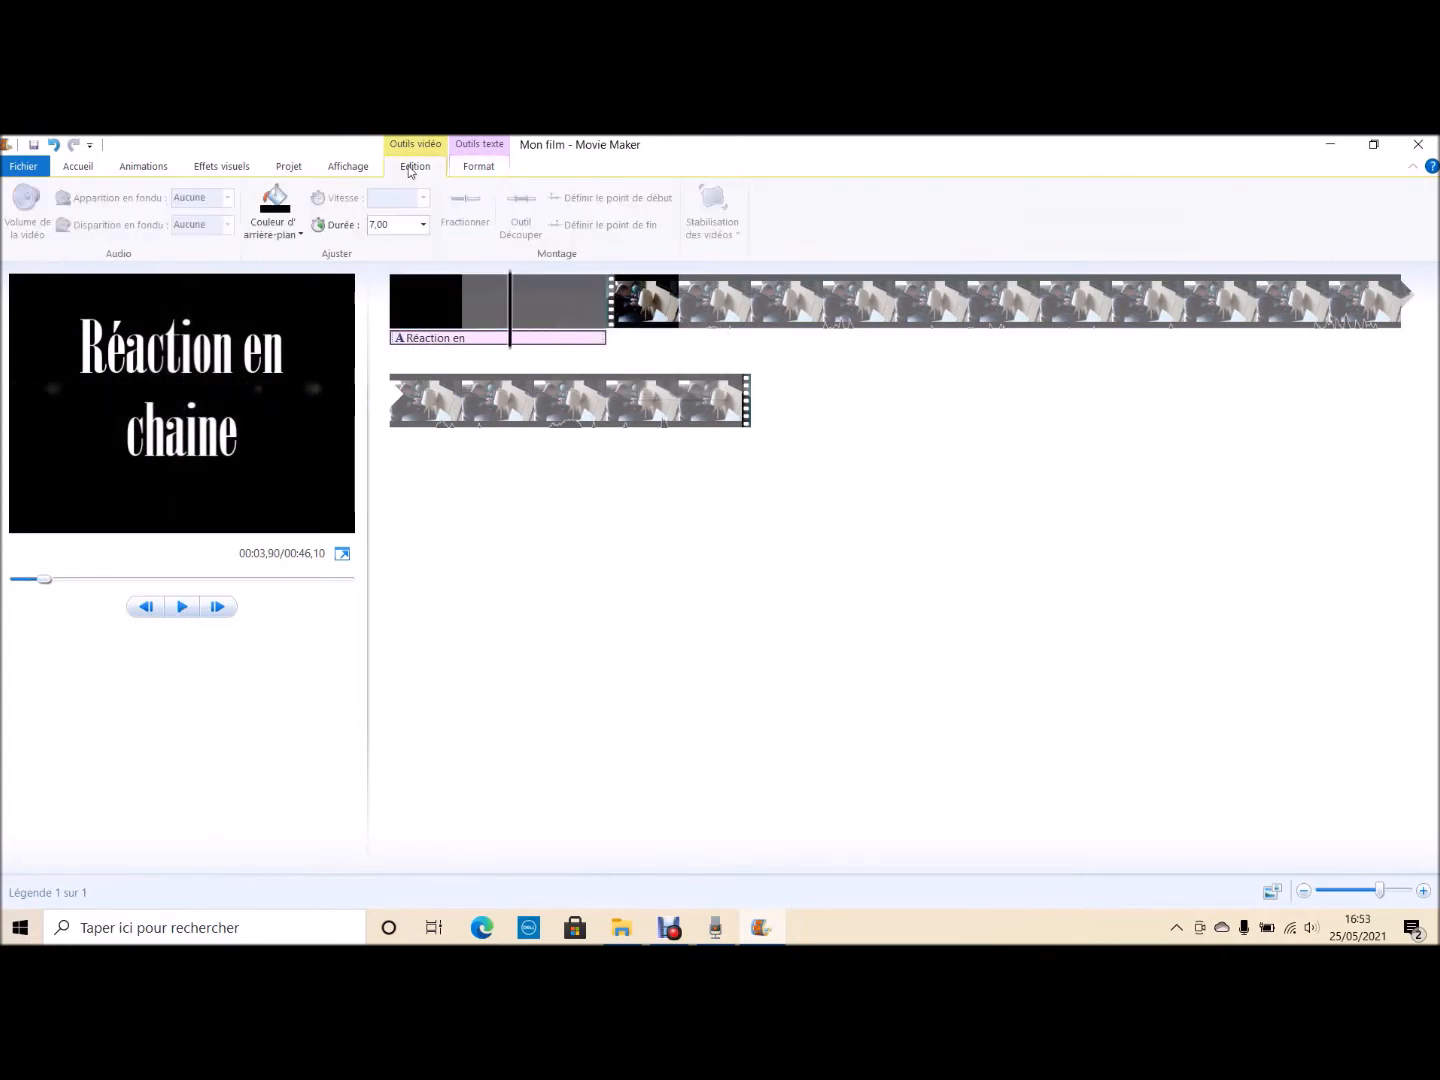
pyautogui.click(425, 227)
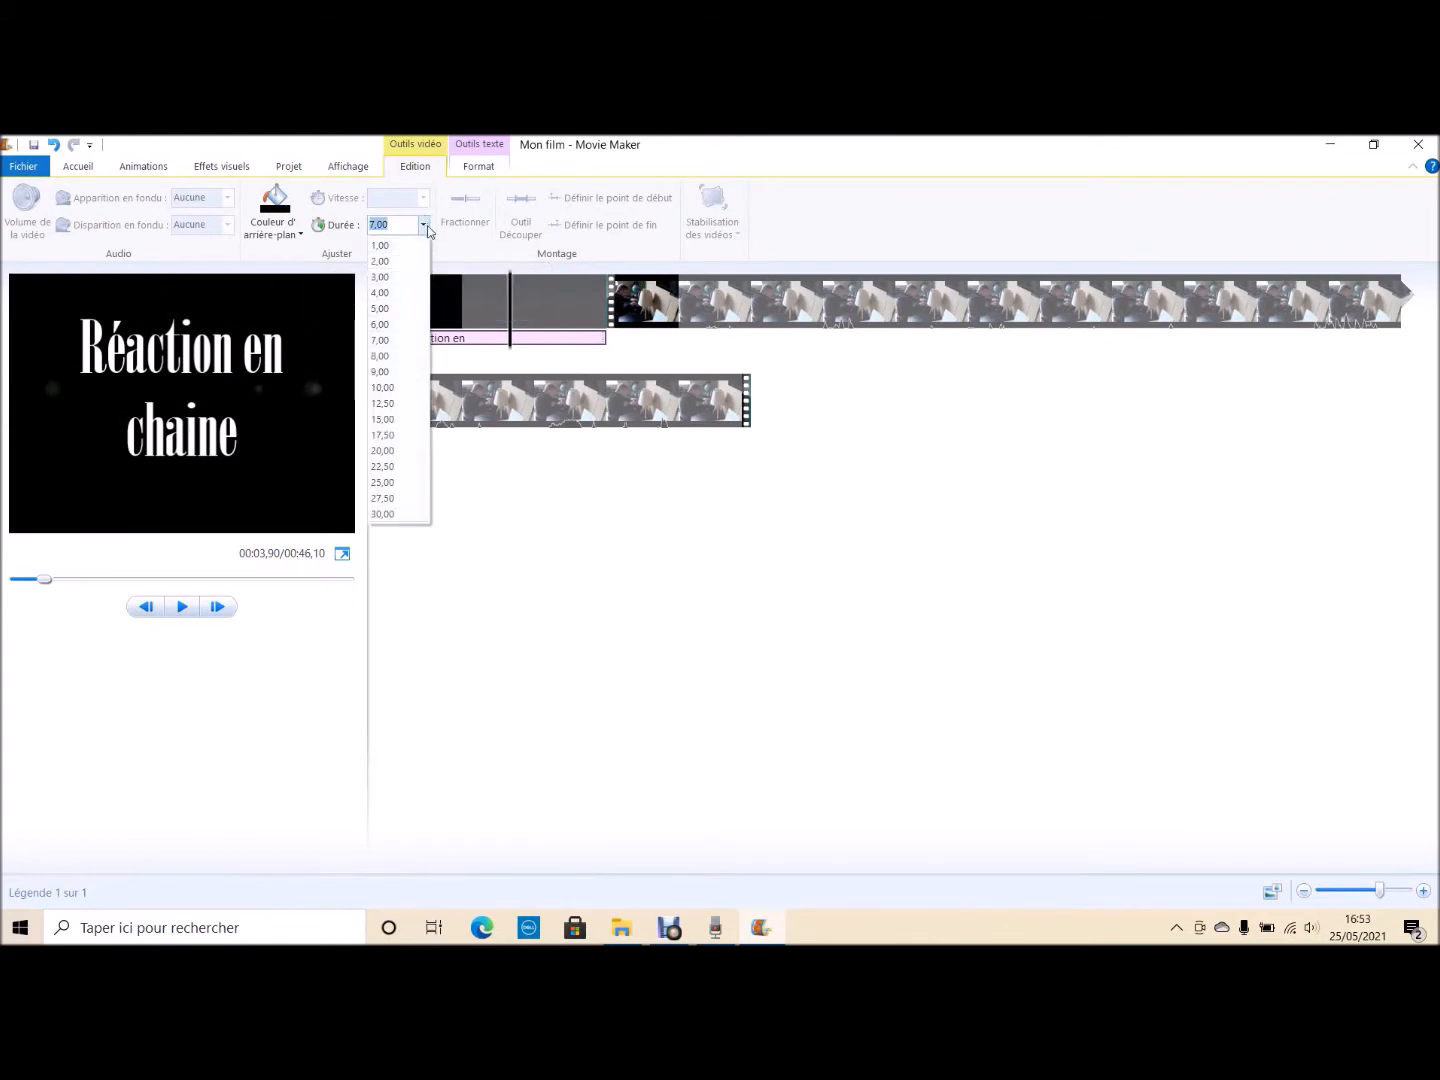
pyautogui.click(391, 310)
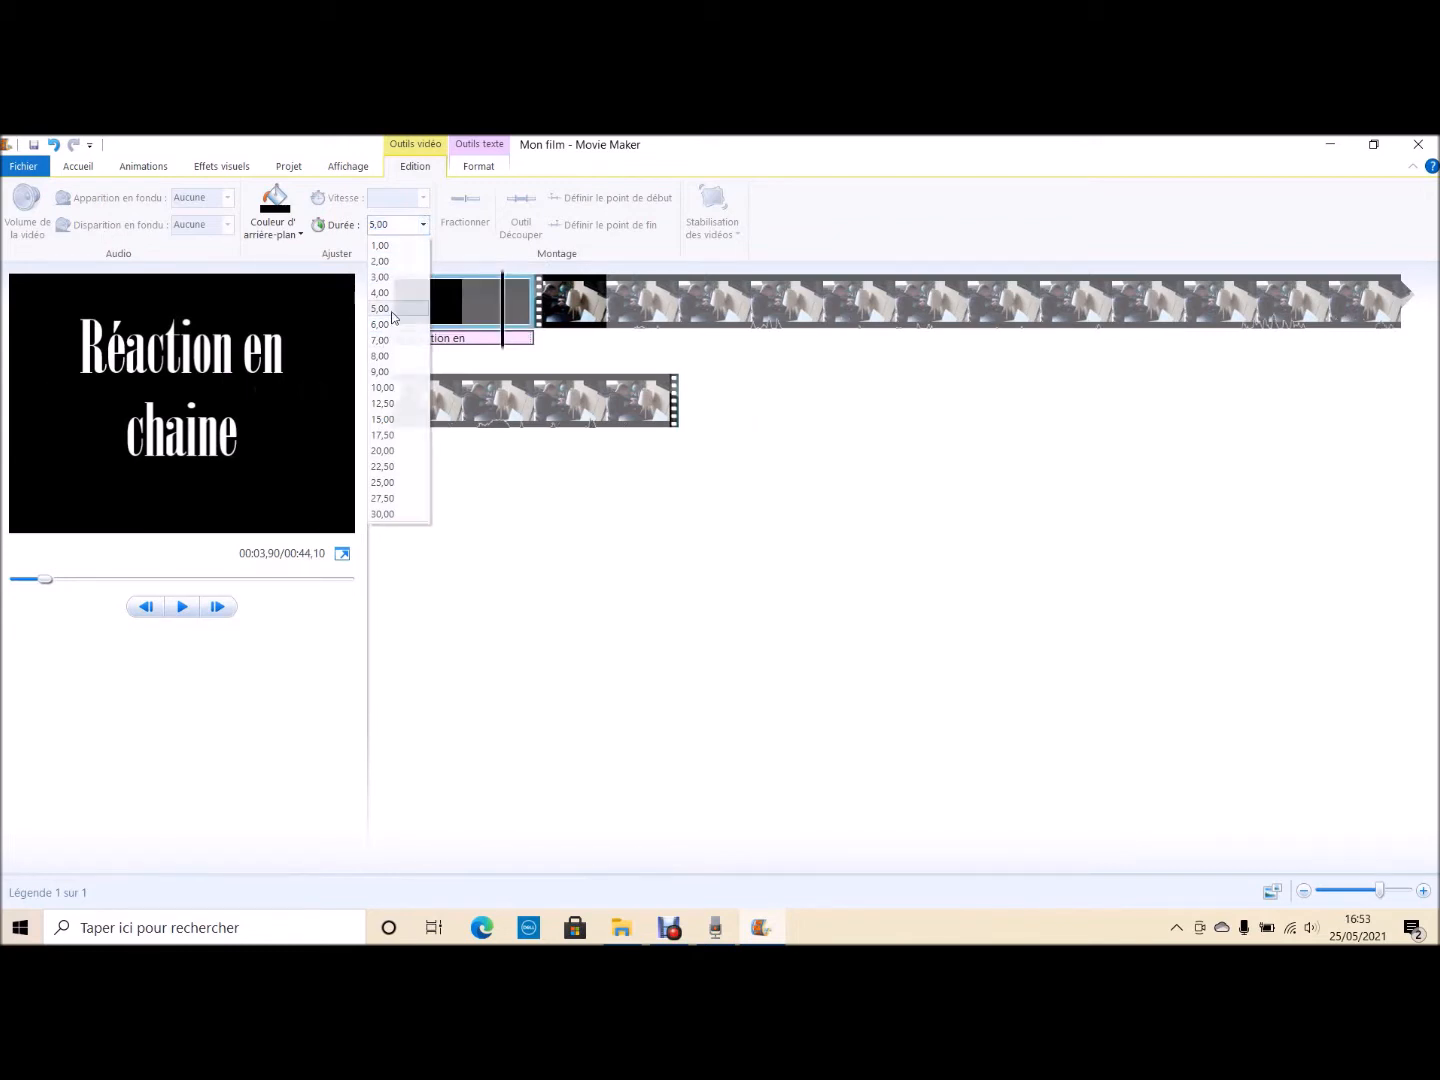
pyautogui.click(481, 172)
pyautogui.click(516, 231)
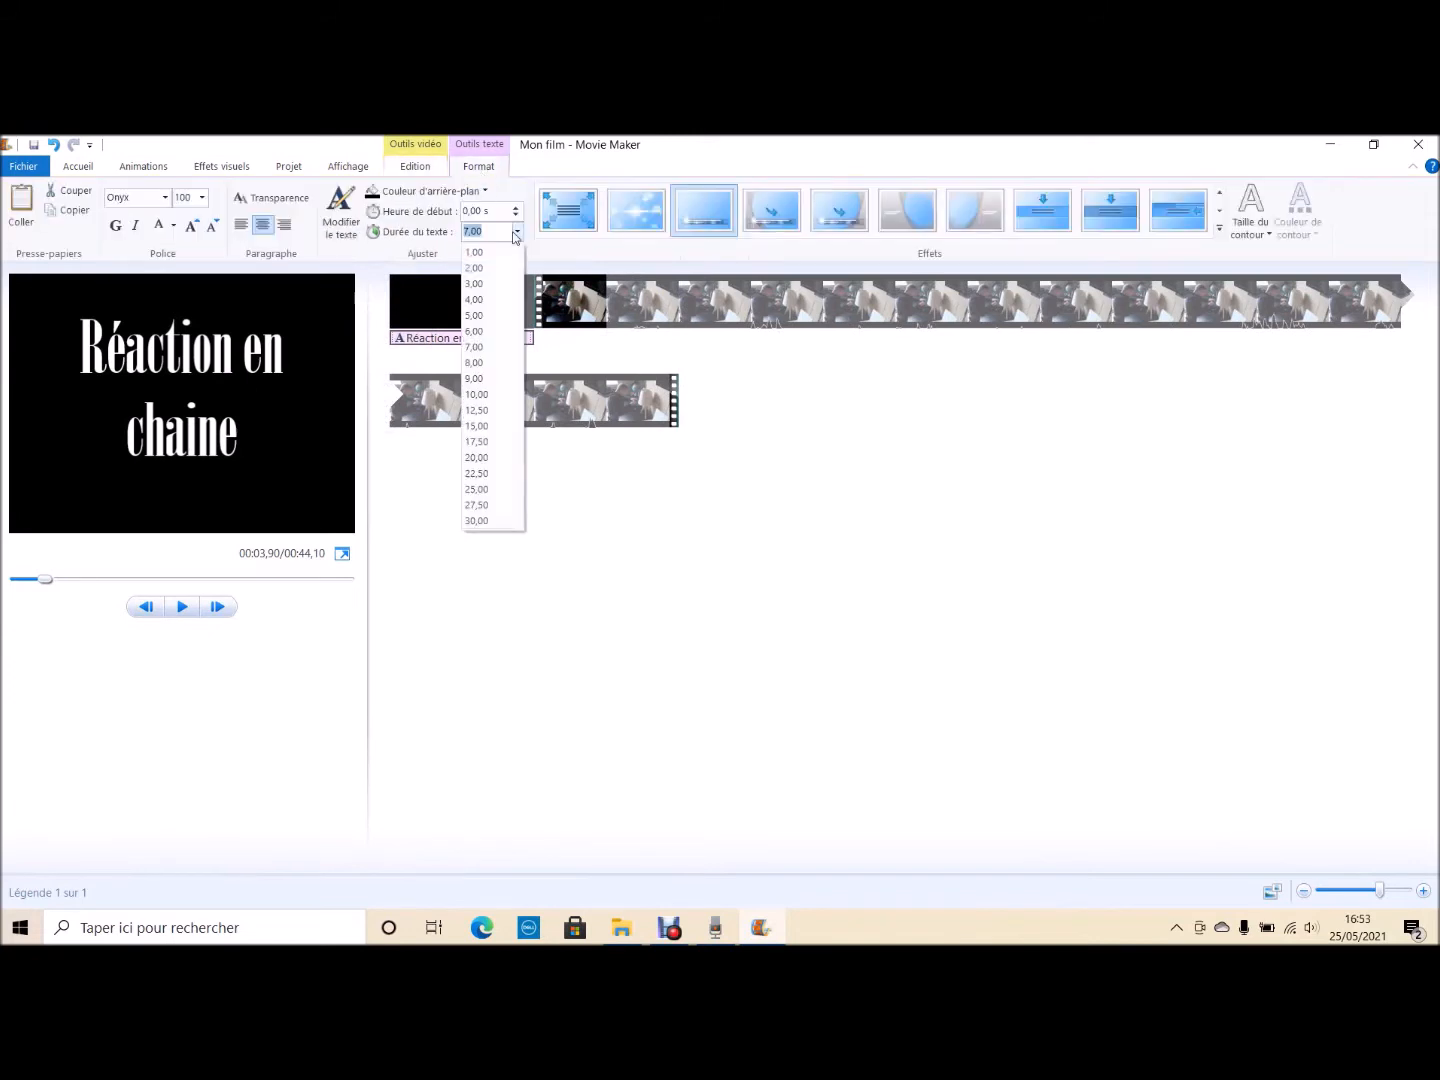
pyautogui.click(476, 315)
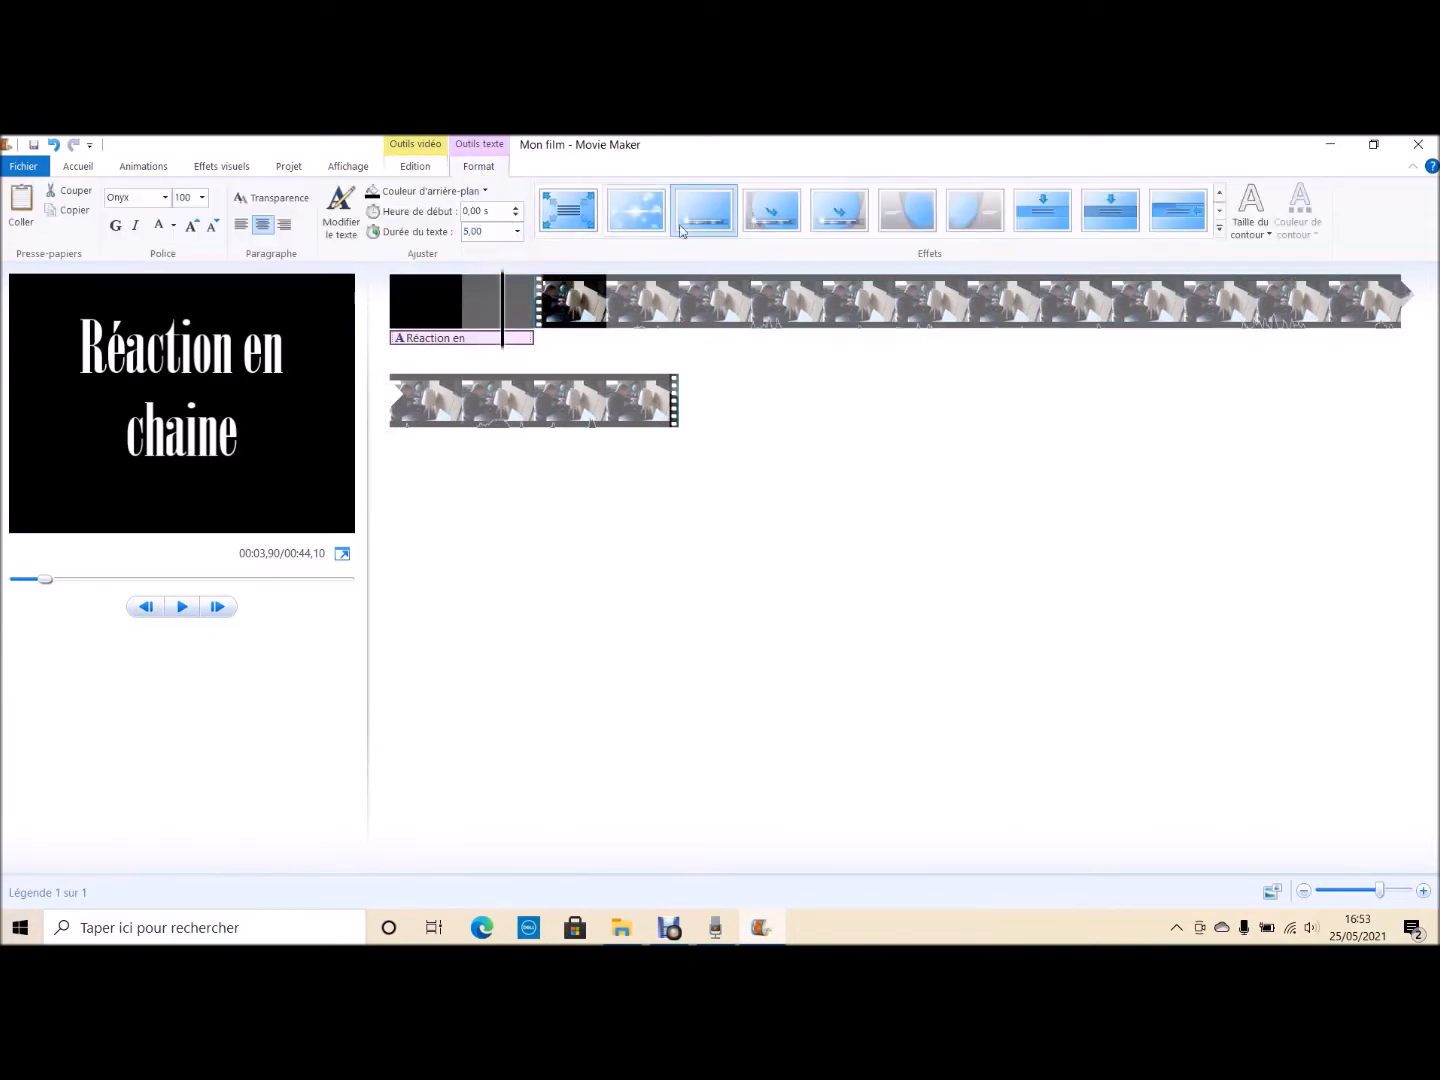
pyautogui.press('space')
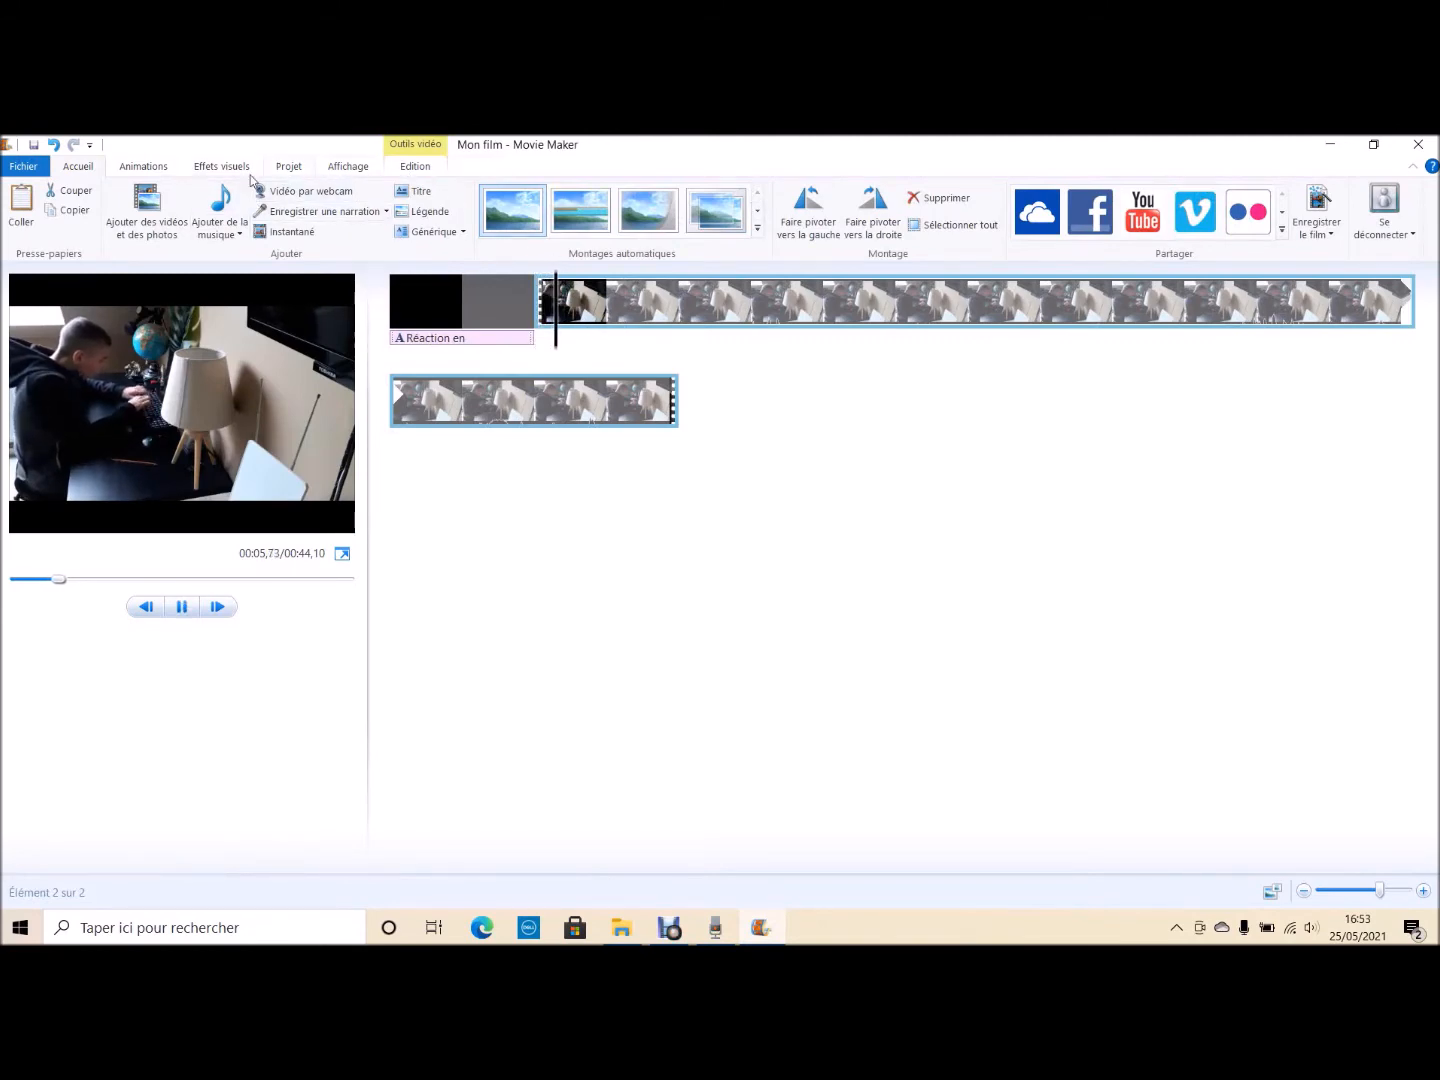
# Apply the diamond-shaped transition to the video clip following the title, and lower the clip's volume
pyautogui.click(144, 167)
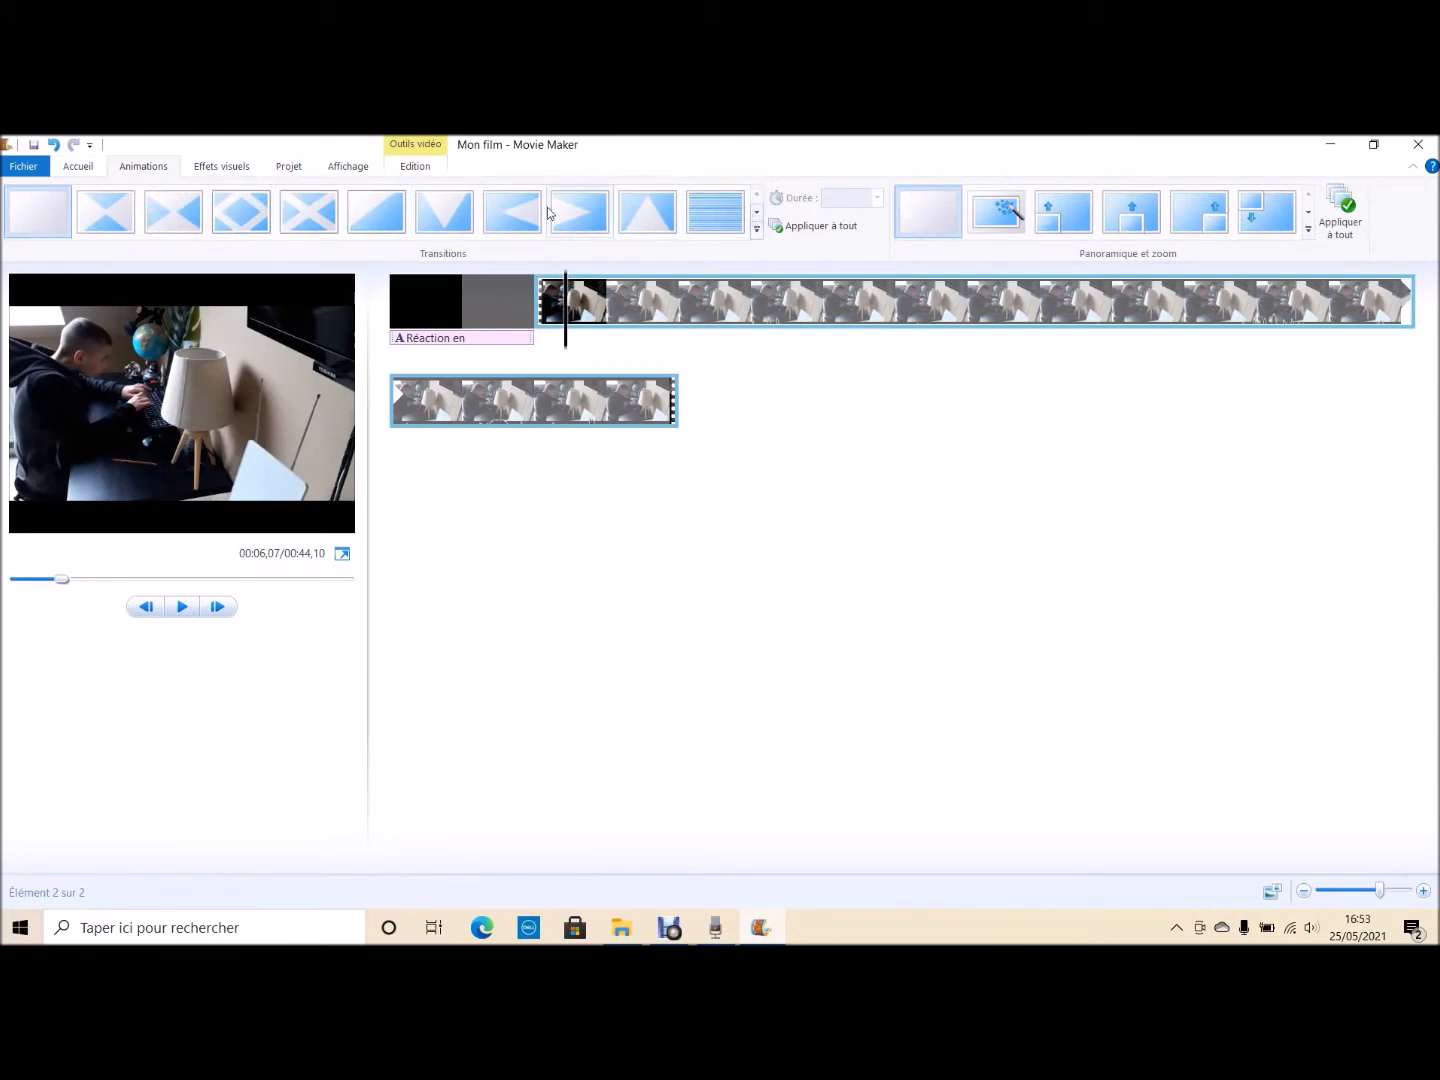
pyautogui.click(243, 210)
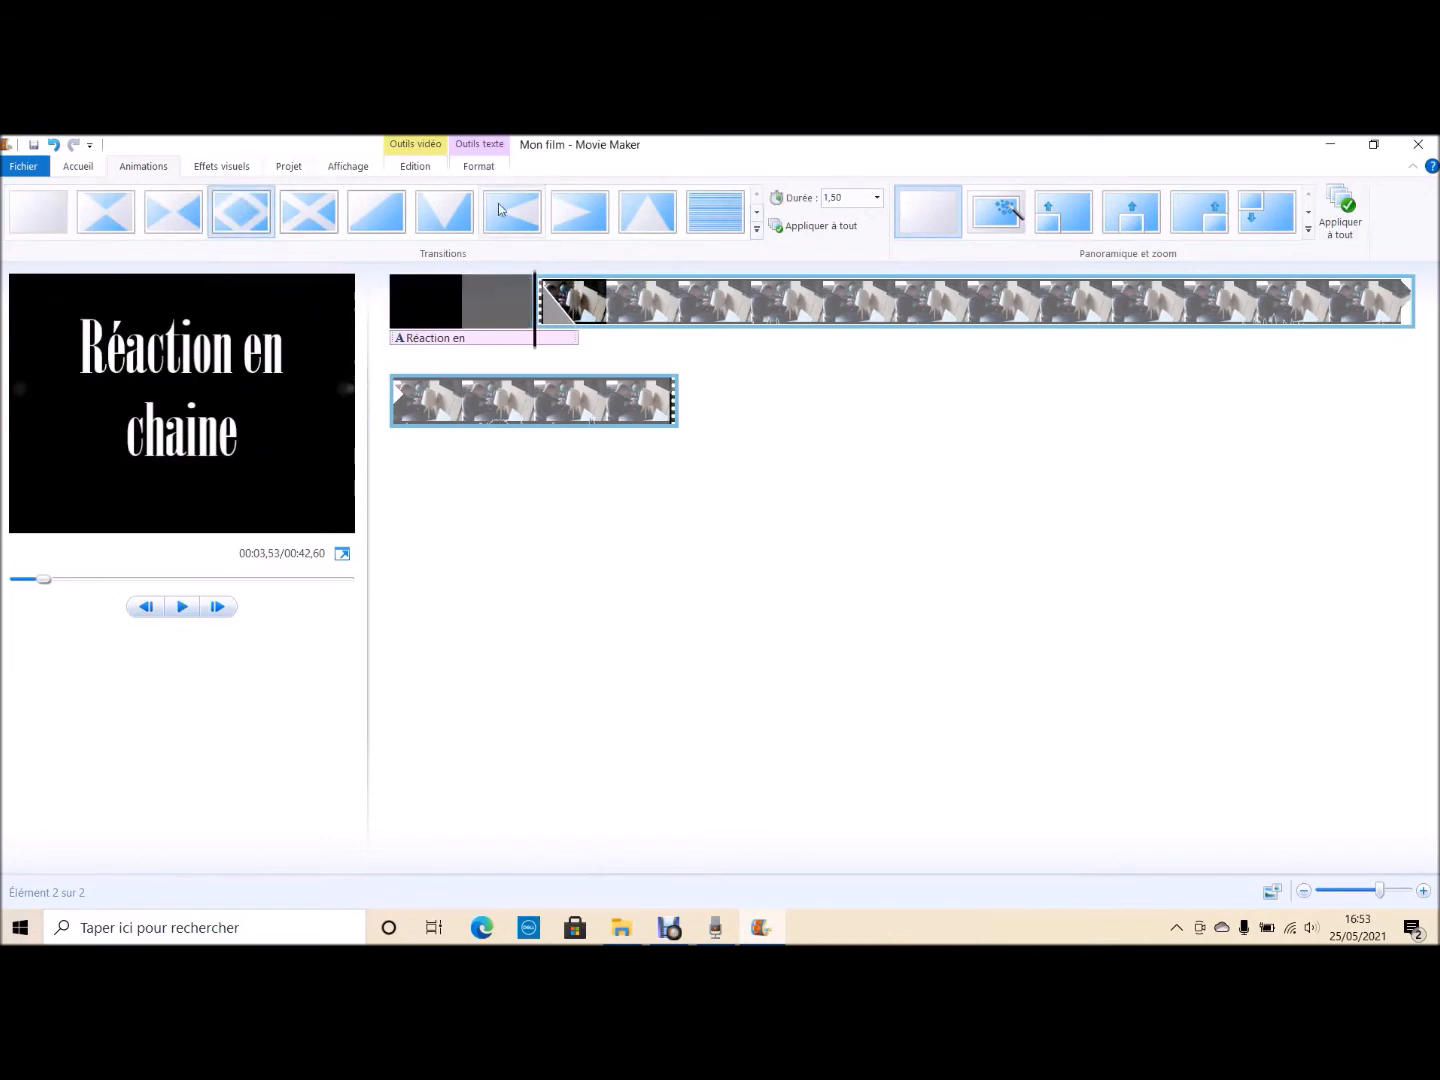
pyautogui.click(415, 167)
pyautogui.click(28, 222)
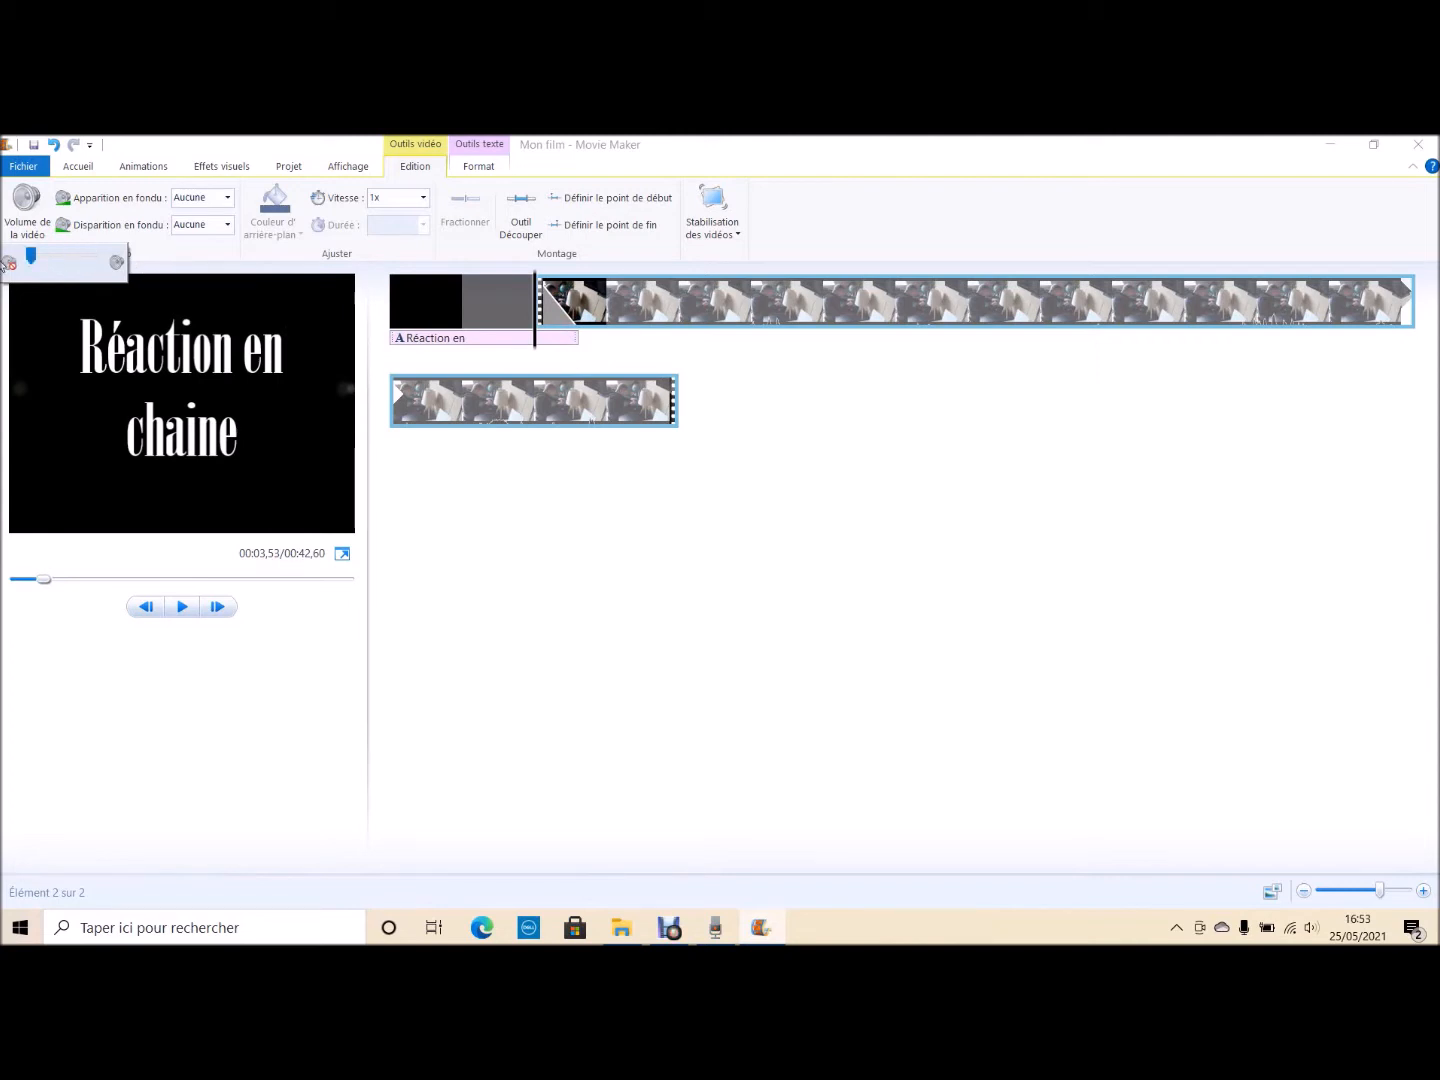
pyautogui.click(636, 566)
# Examine the sources for adding music, and check the Montage > Musique folder in the video and photo import dialog
pyautogui.click(76, 168)
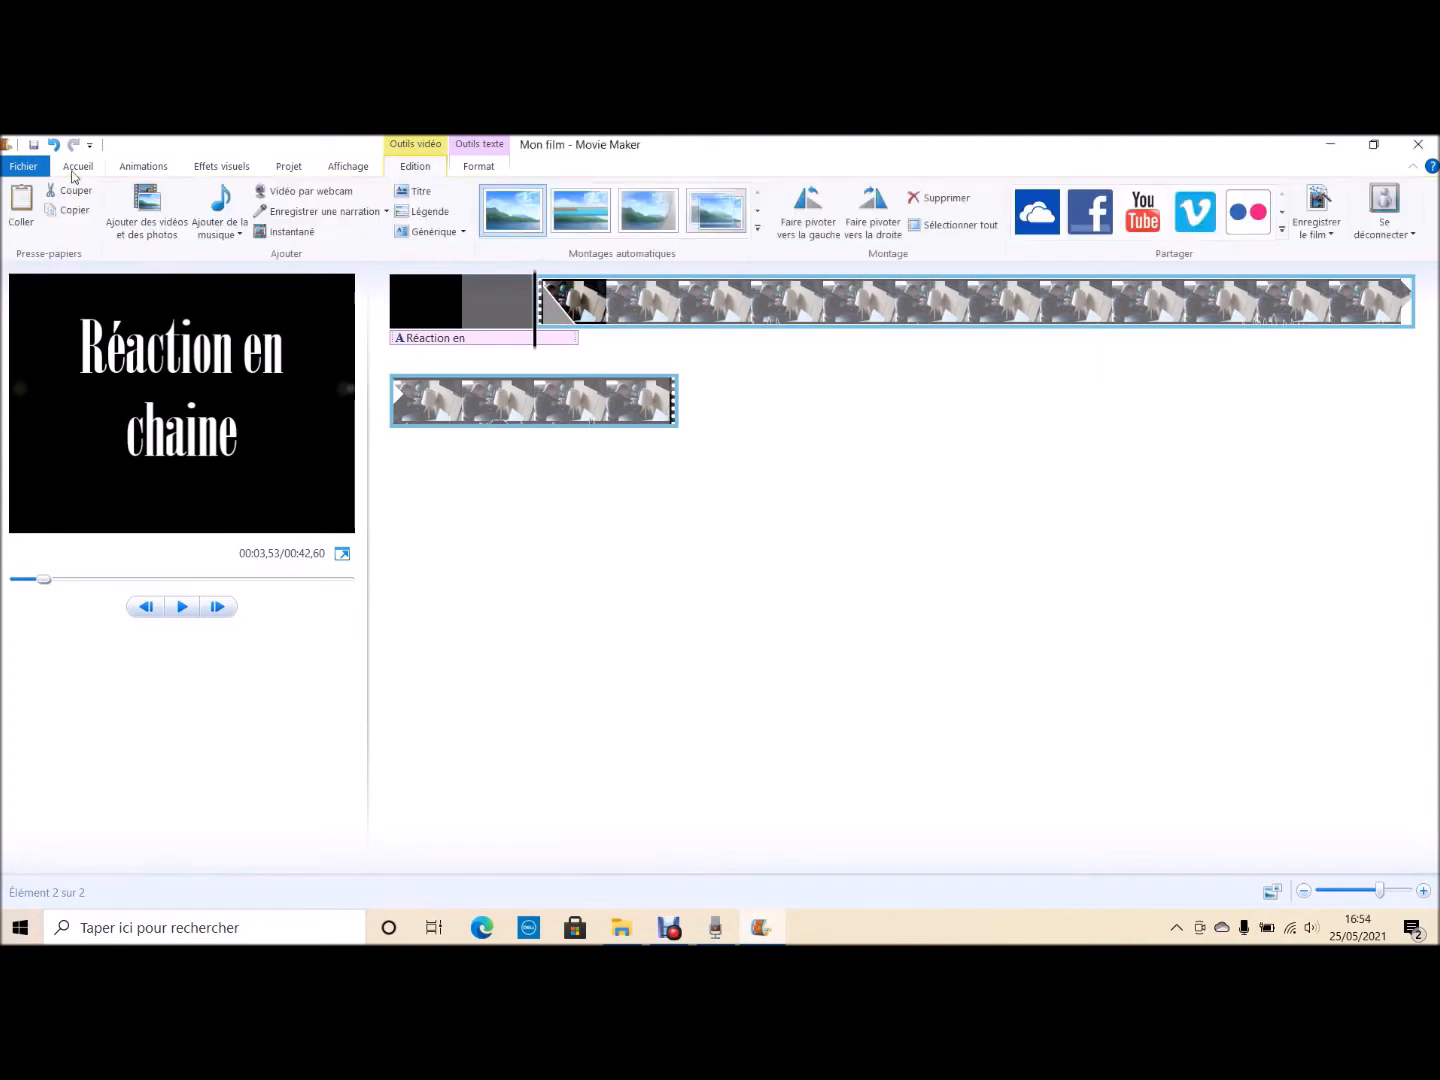
pyautogui.click(207, 195)
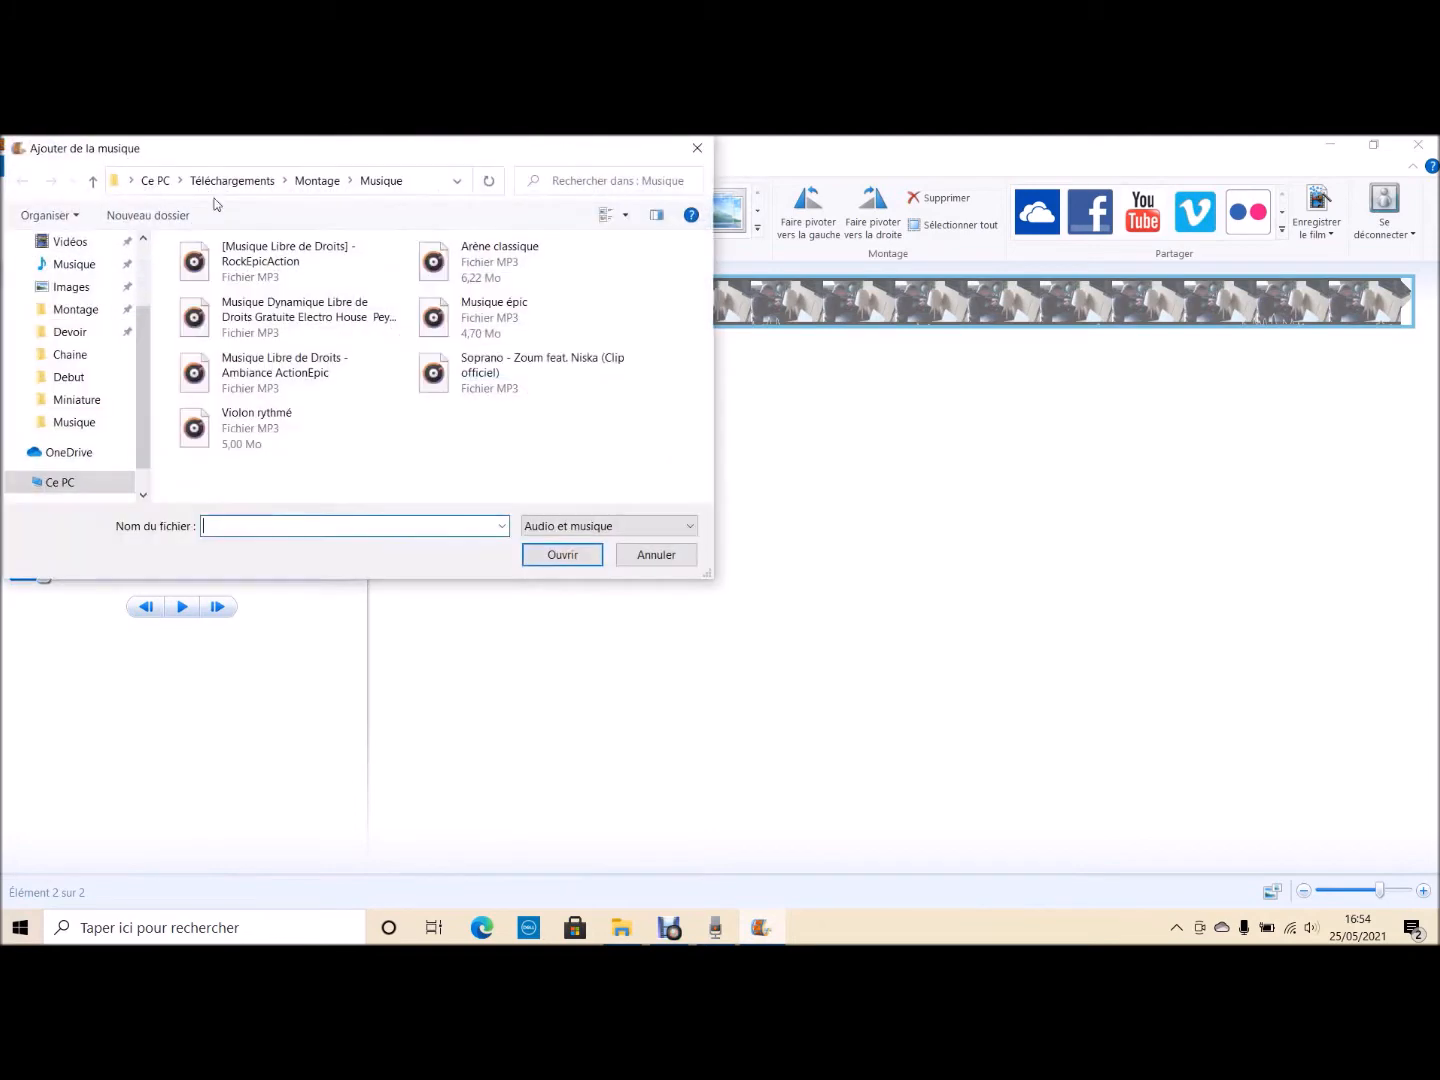
pyautogui.click(697, 147)
pyautogui.click(222, 232)
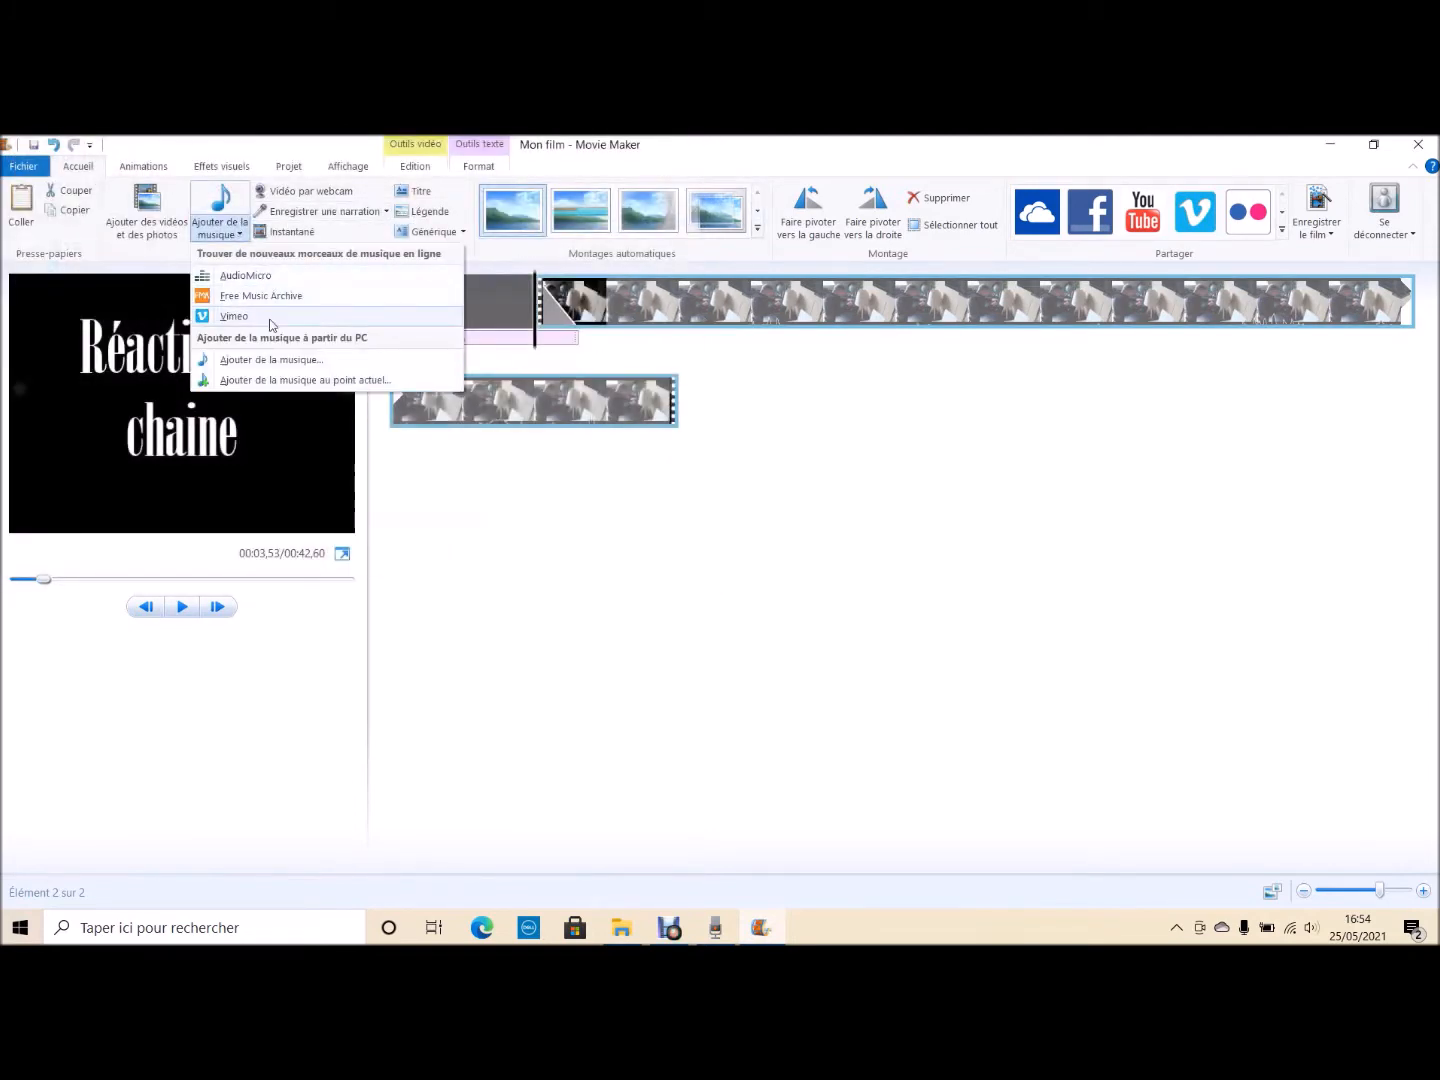
pyautogui.click(591, 534)
pyautogui.click(160, 205)
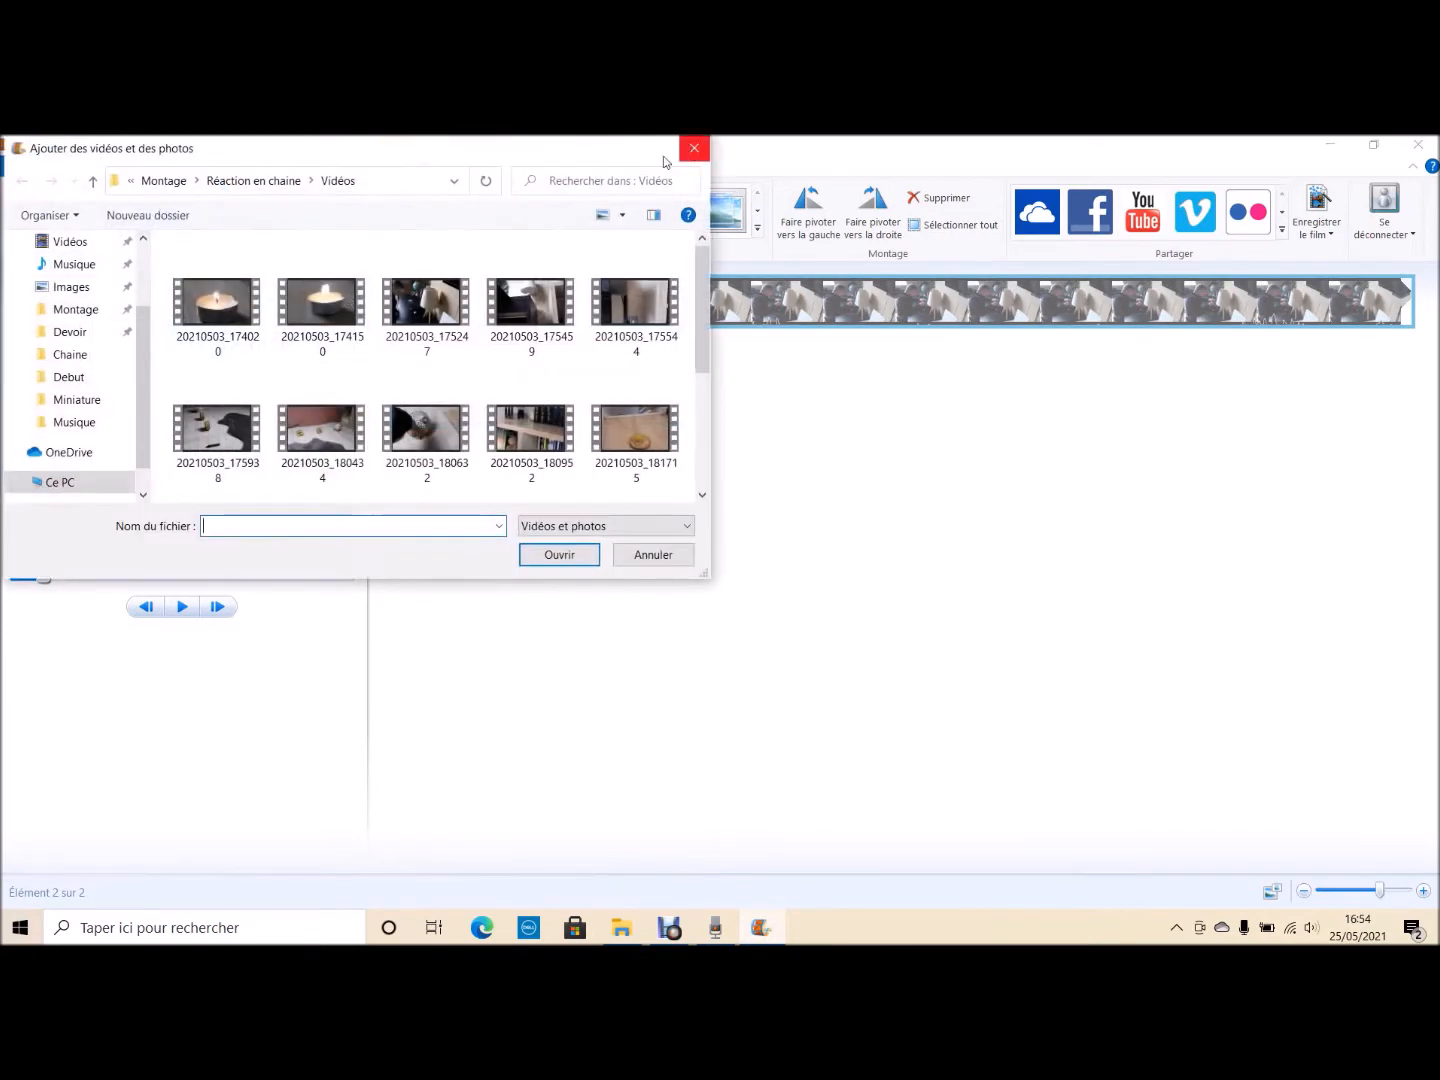
pyautogui.click(68, 309)
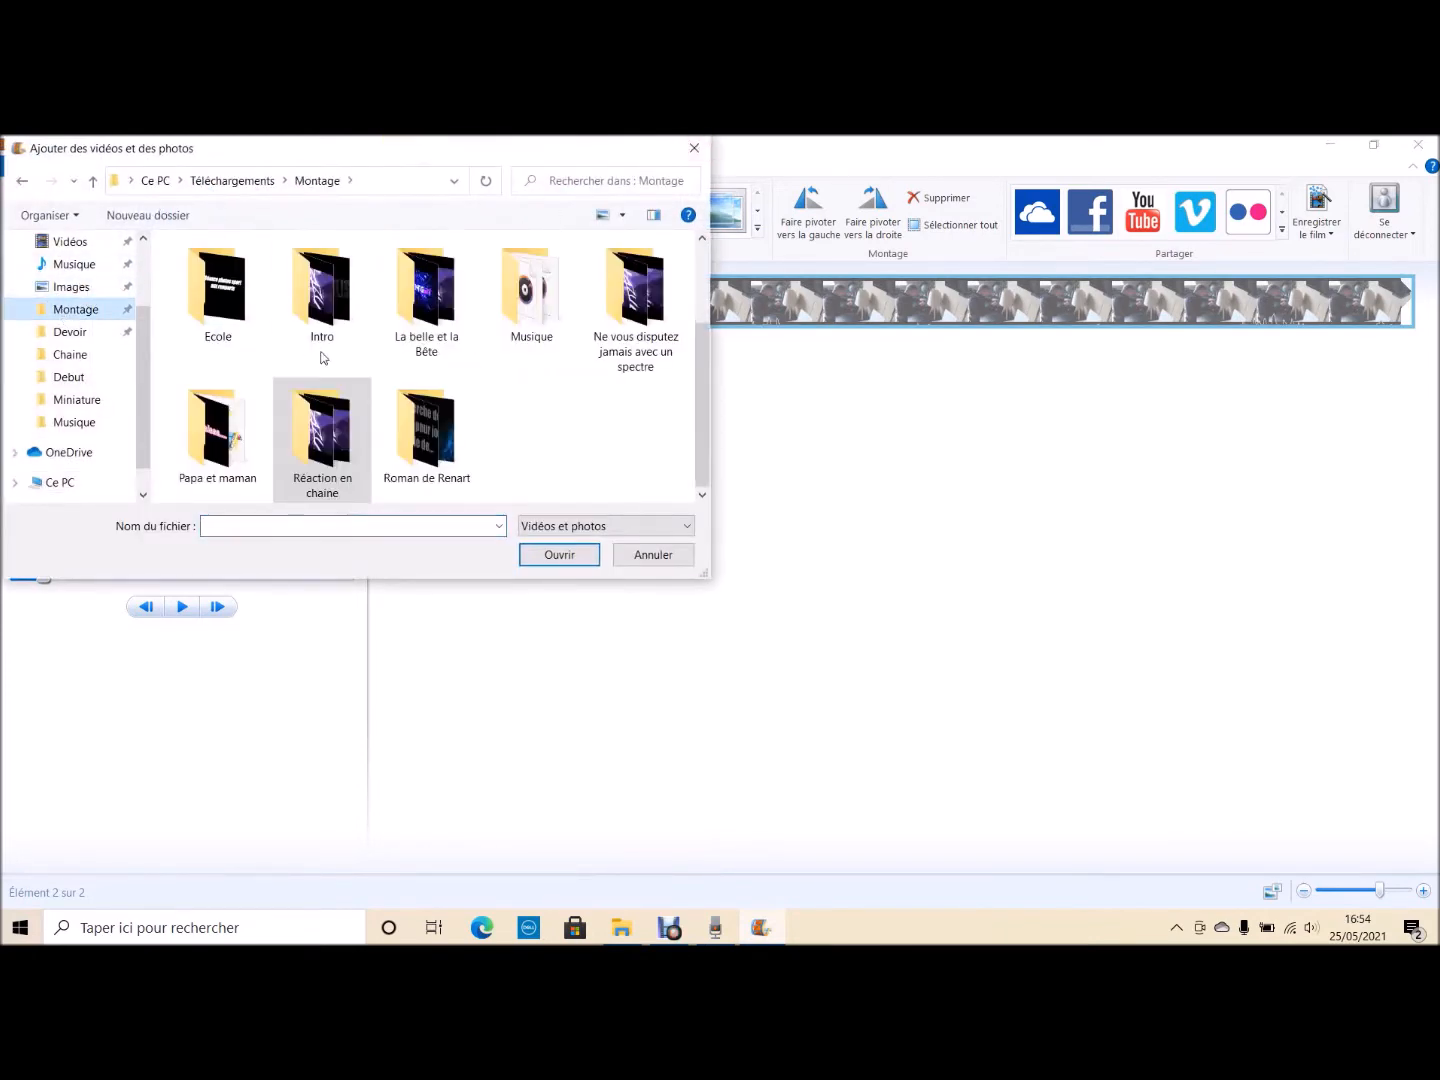
pyautogui.click(510, 312)
pyautogui.doubleClick(510, 312)
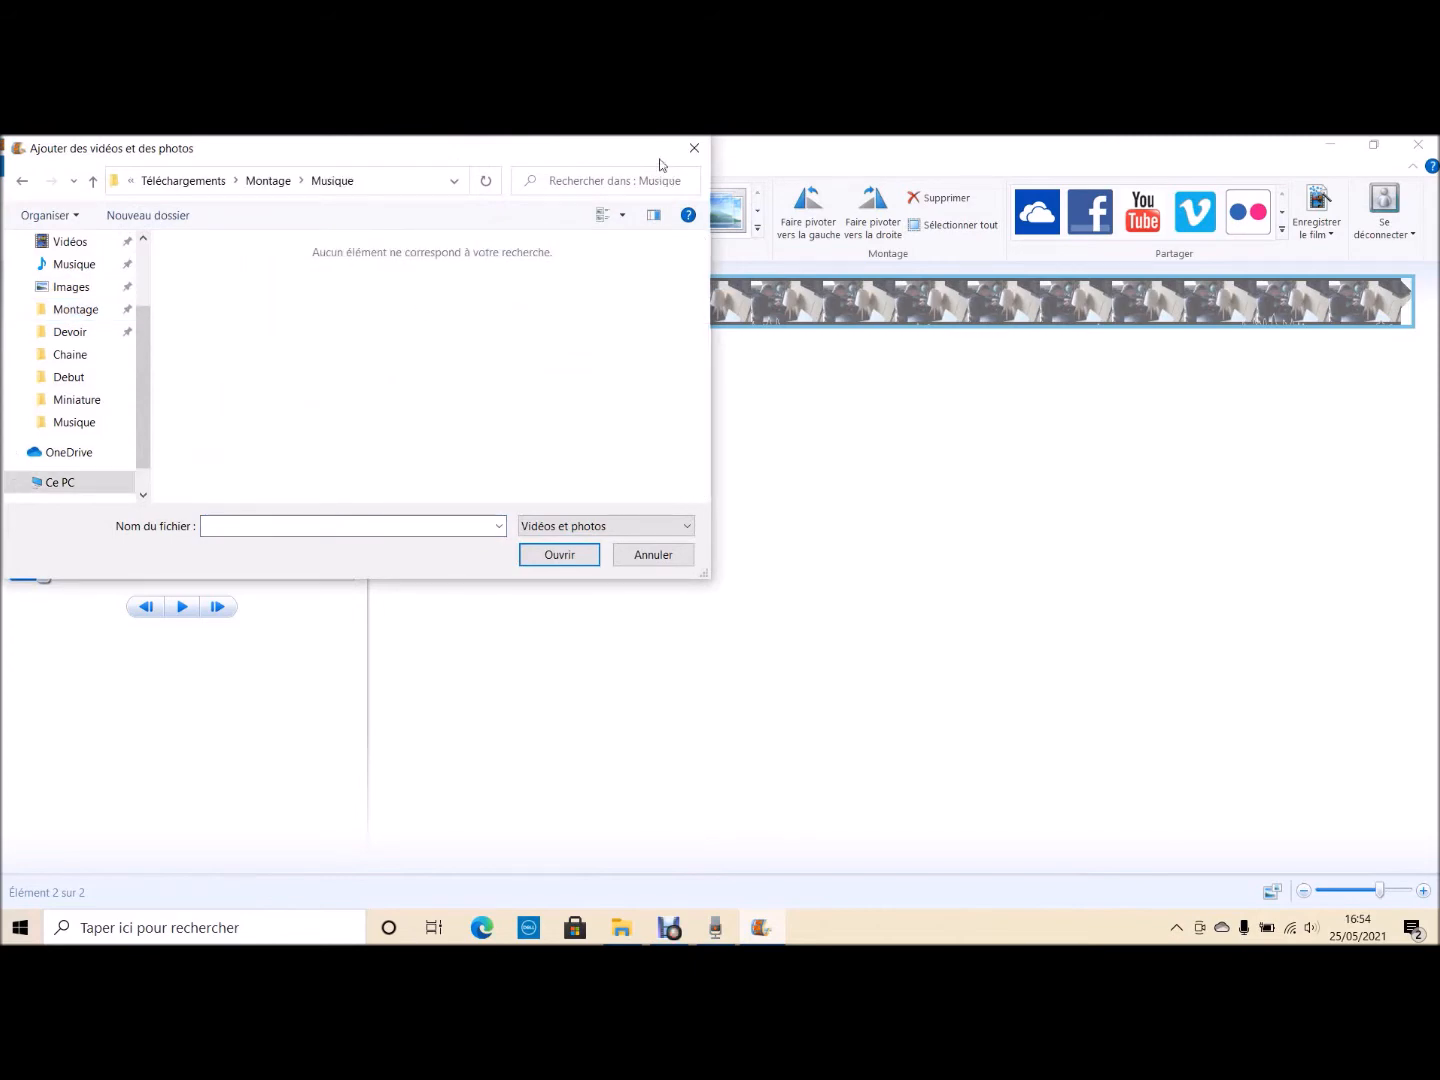
pyautogui.click(694, 148)
# Add the music file "Violon rythmé" to the project and preview the title with its soundtrack
pyautogui.click(219, 199)
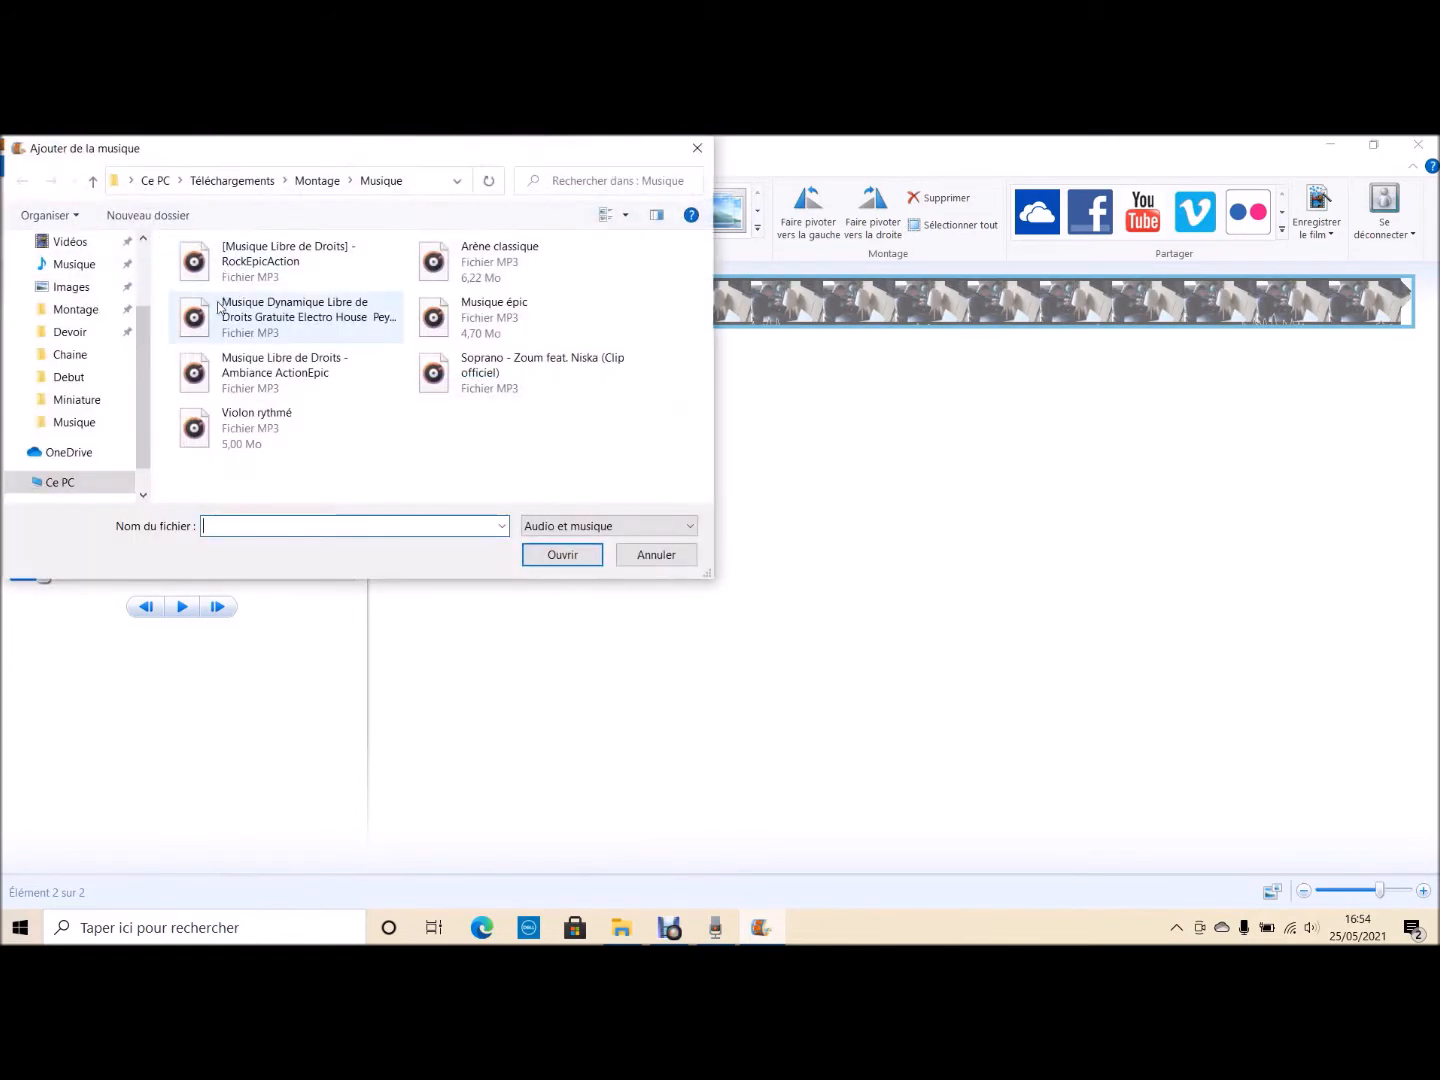
pyautogui.click(331, 420)
pyautogui.click(560, 554)
pyautogui.click(505, 305)
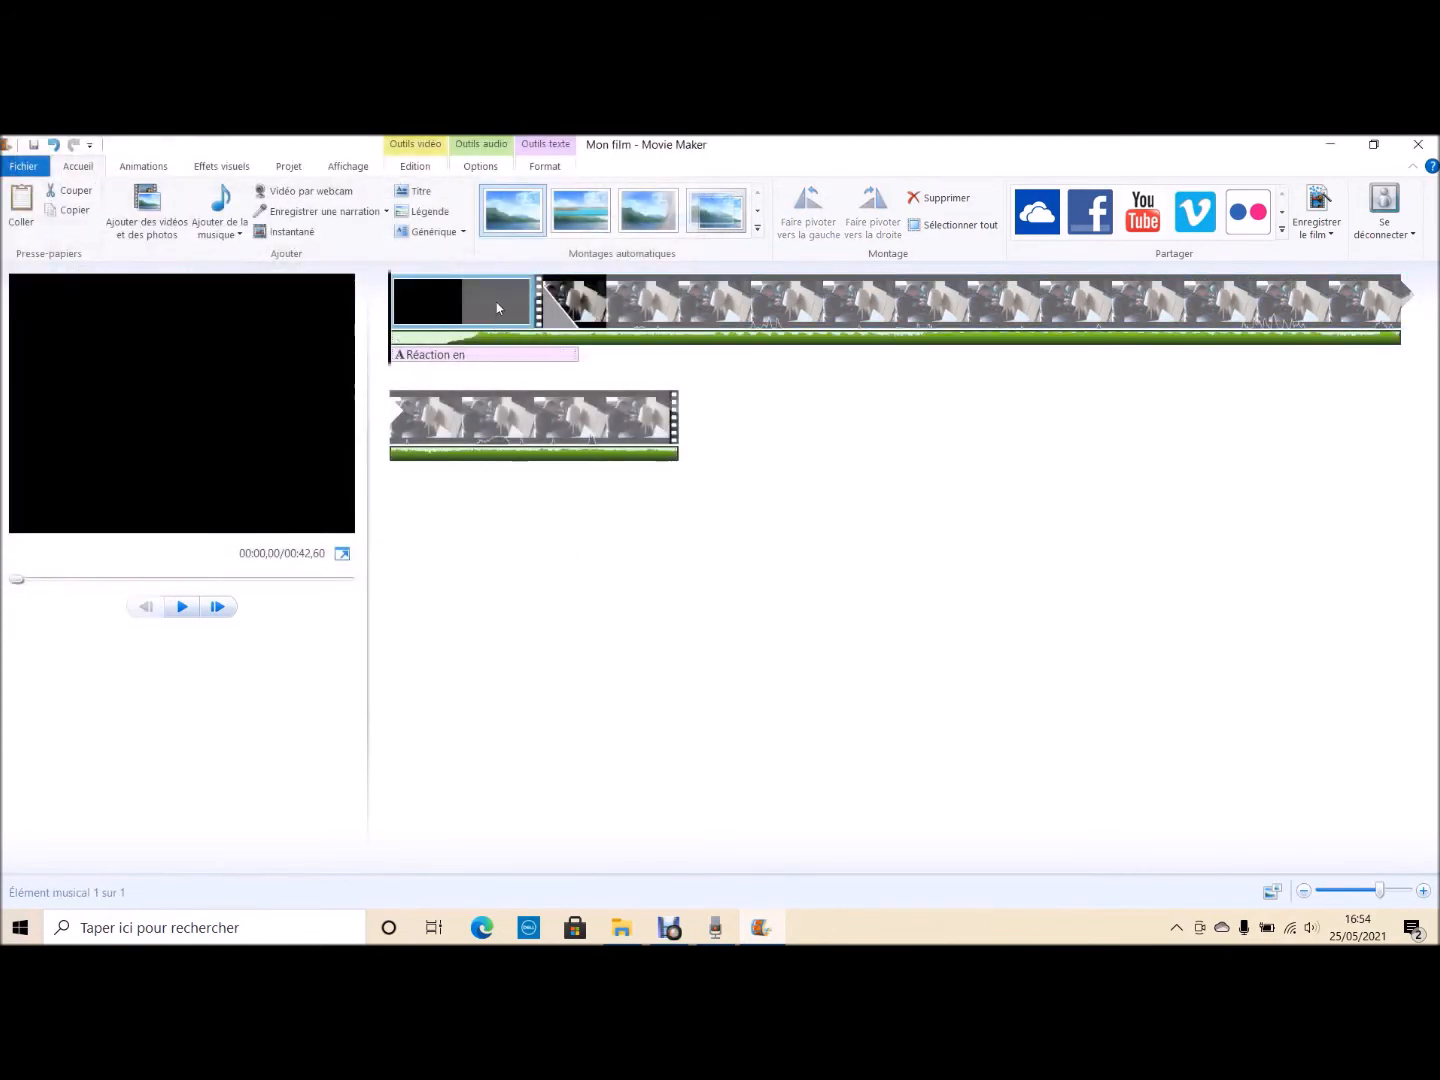
pyautogui.press('space')
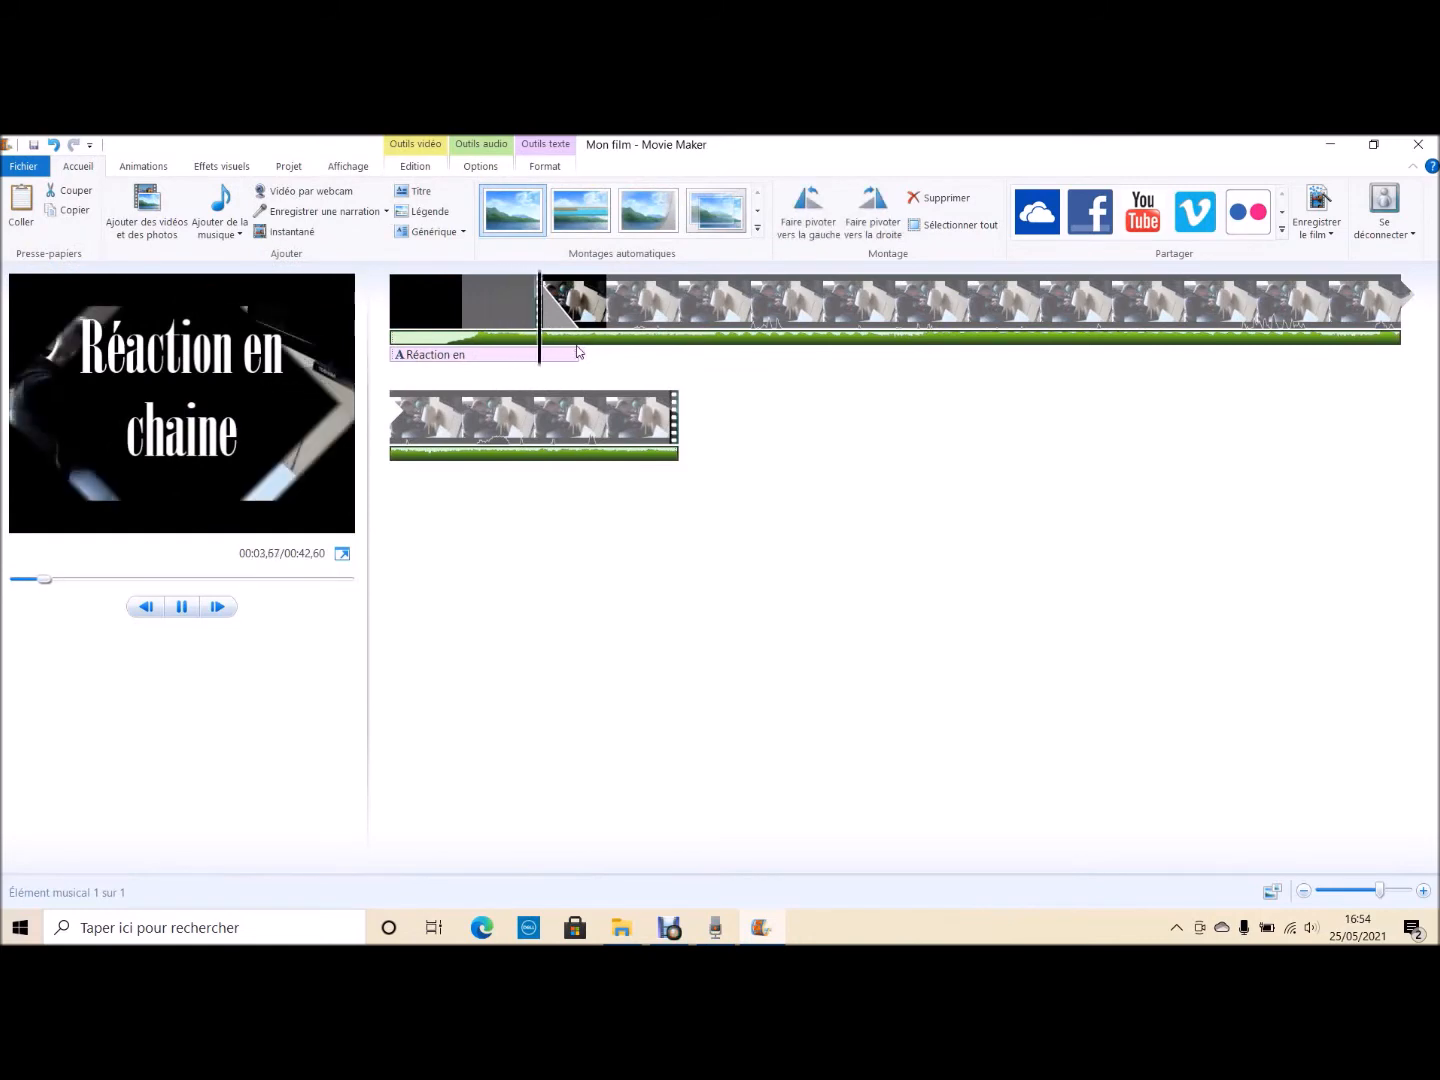
pyautogui.press('space')
# Split the music track at about 5,50 s, just after the title ends
pyautogui.click(479, 167)
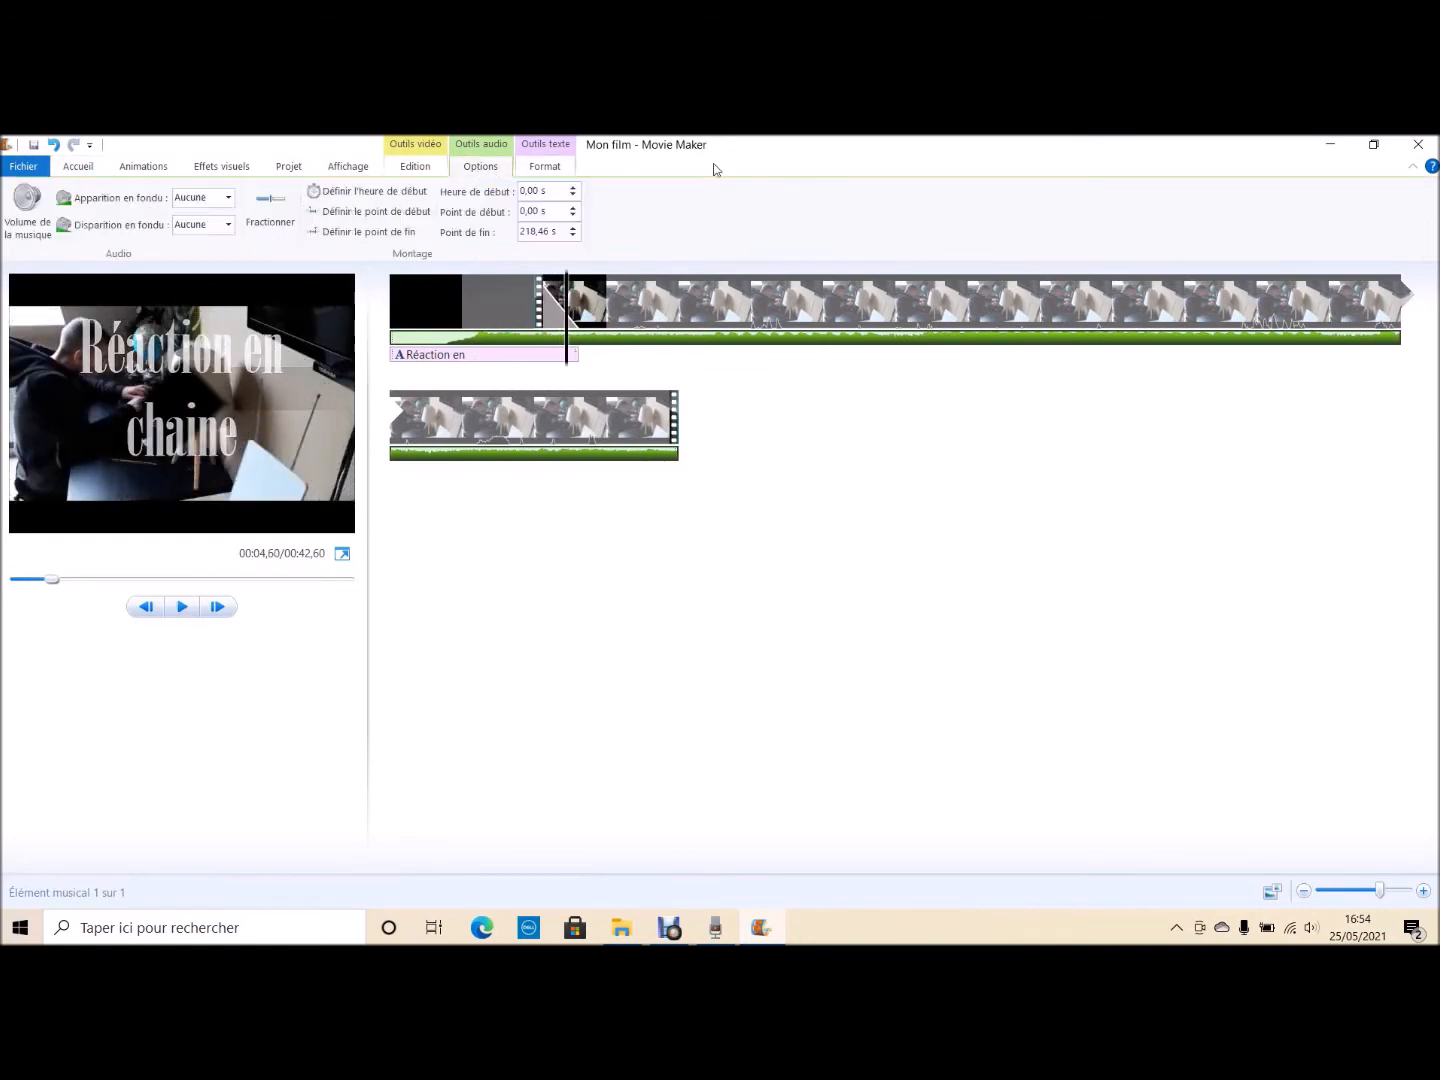
pyautogui.press('space')
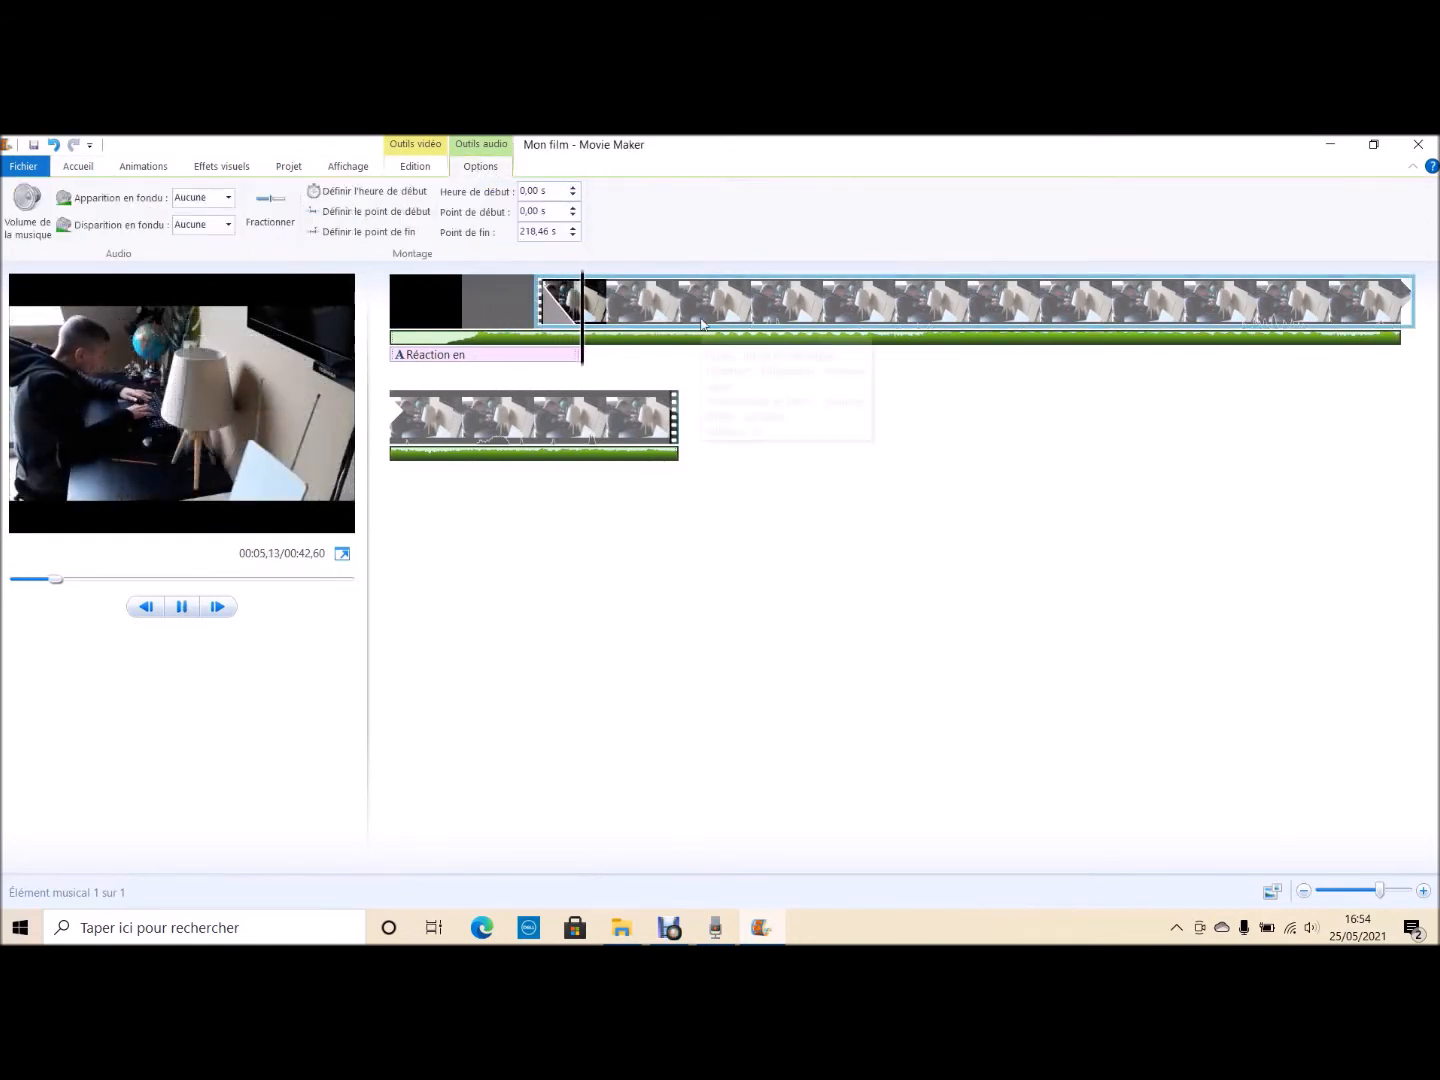
pyautogui.press('space')
pyautogui.click(27, 210)
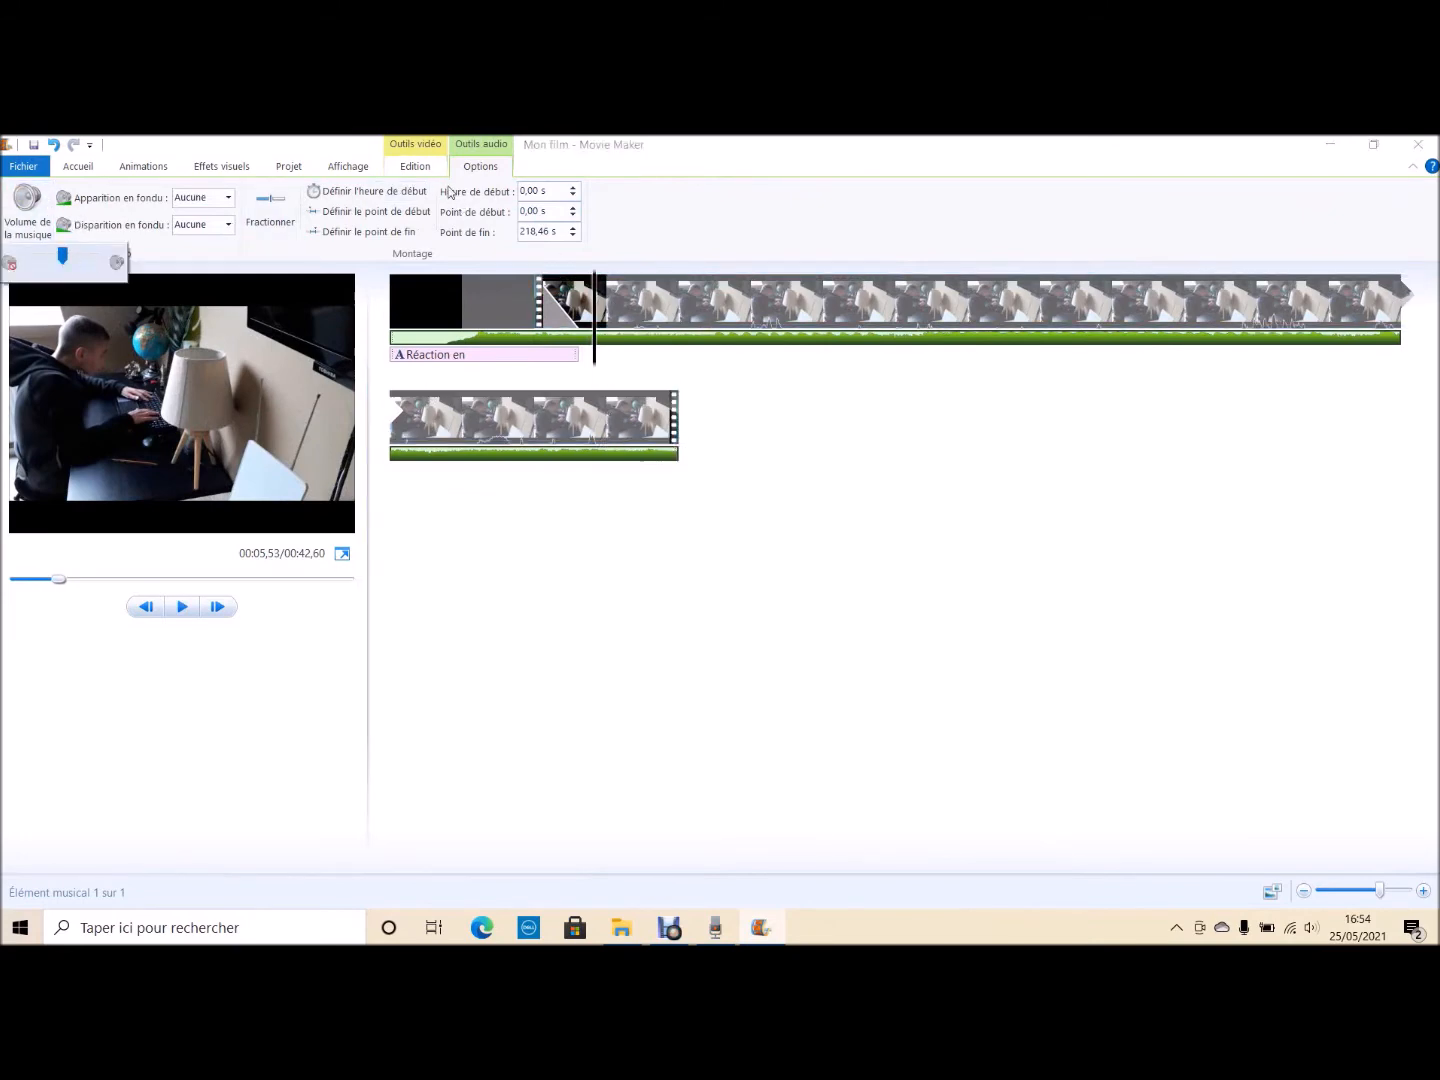
pyautogui.click(275, 186)
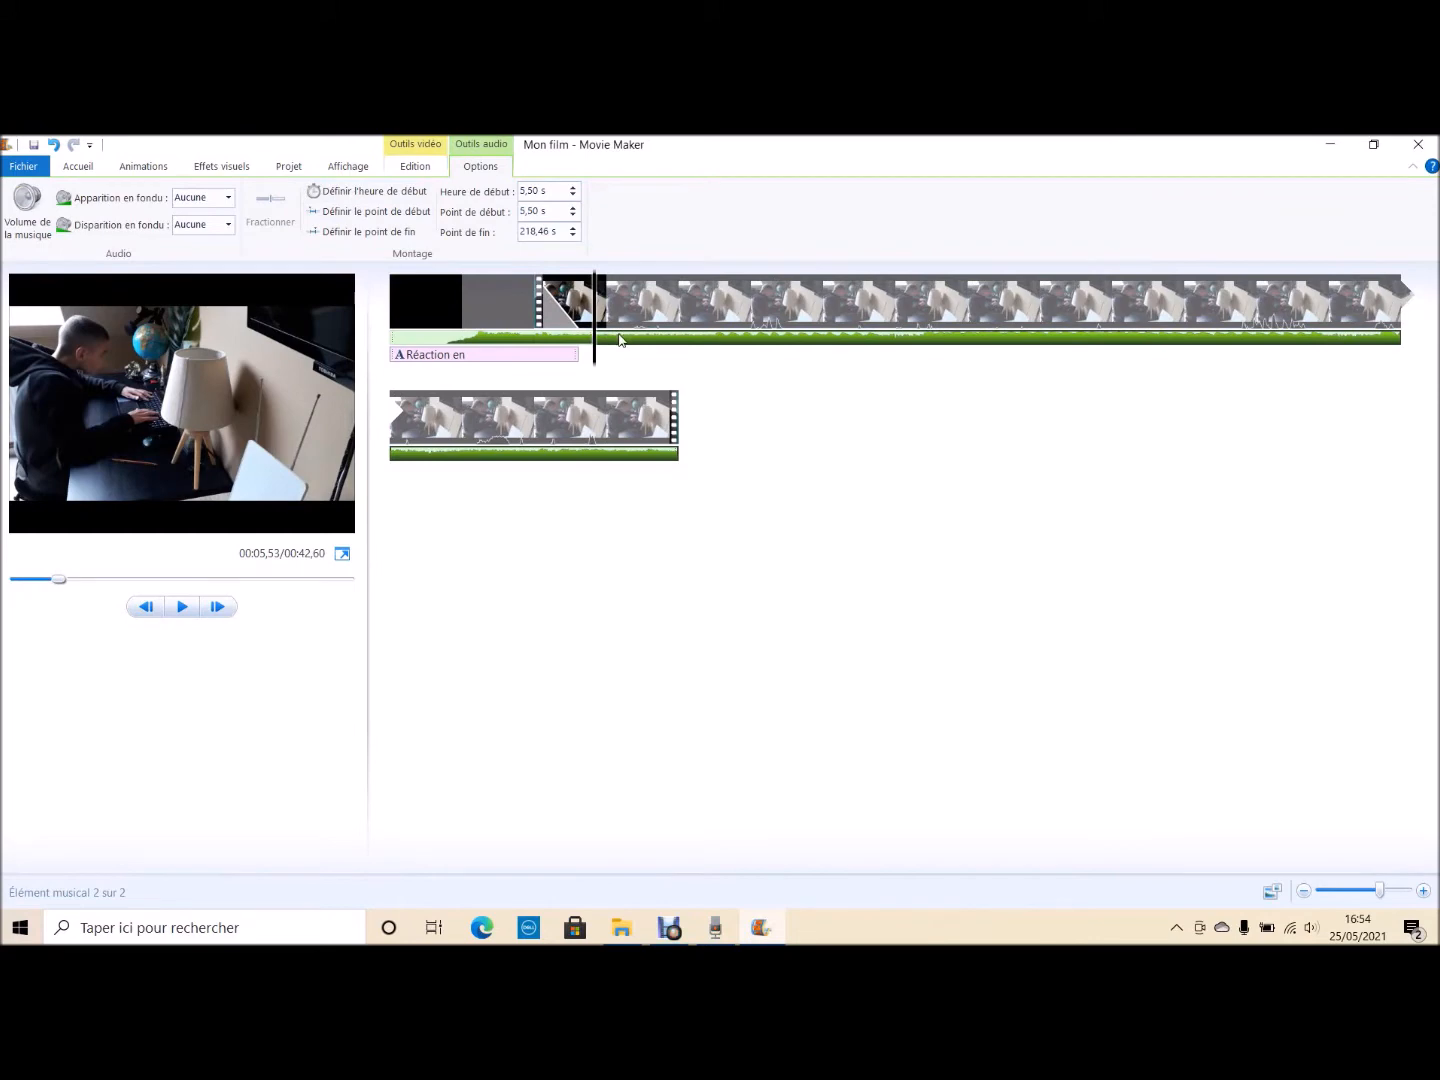
# Move the second music segment further along the timeline, leaving a gap after the first, and preview that passage
pyautogui.moveTo(620, 340); pyautogui.dragTo(755, 345)
pyautogui.click(555, 305)
pyautogui.press('space')
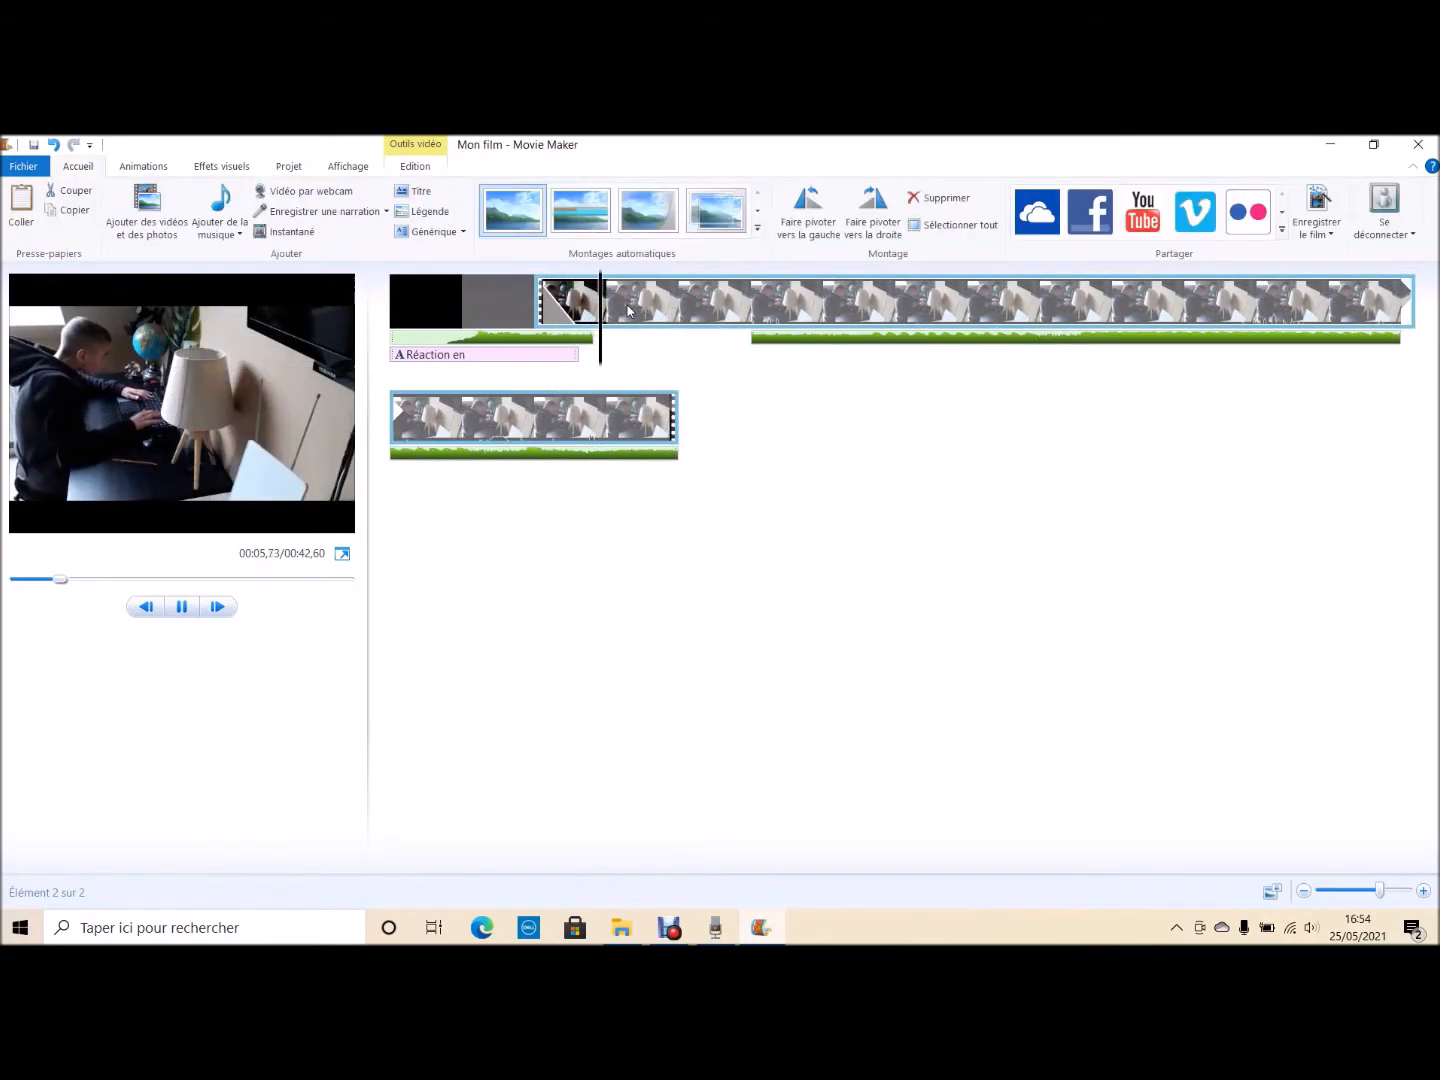
pyautogui.click(576, 340)
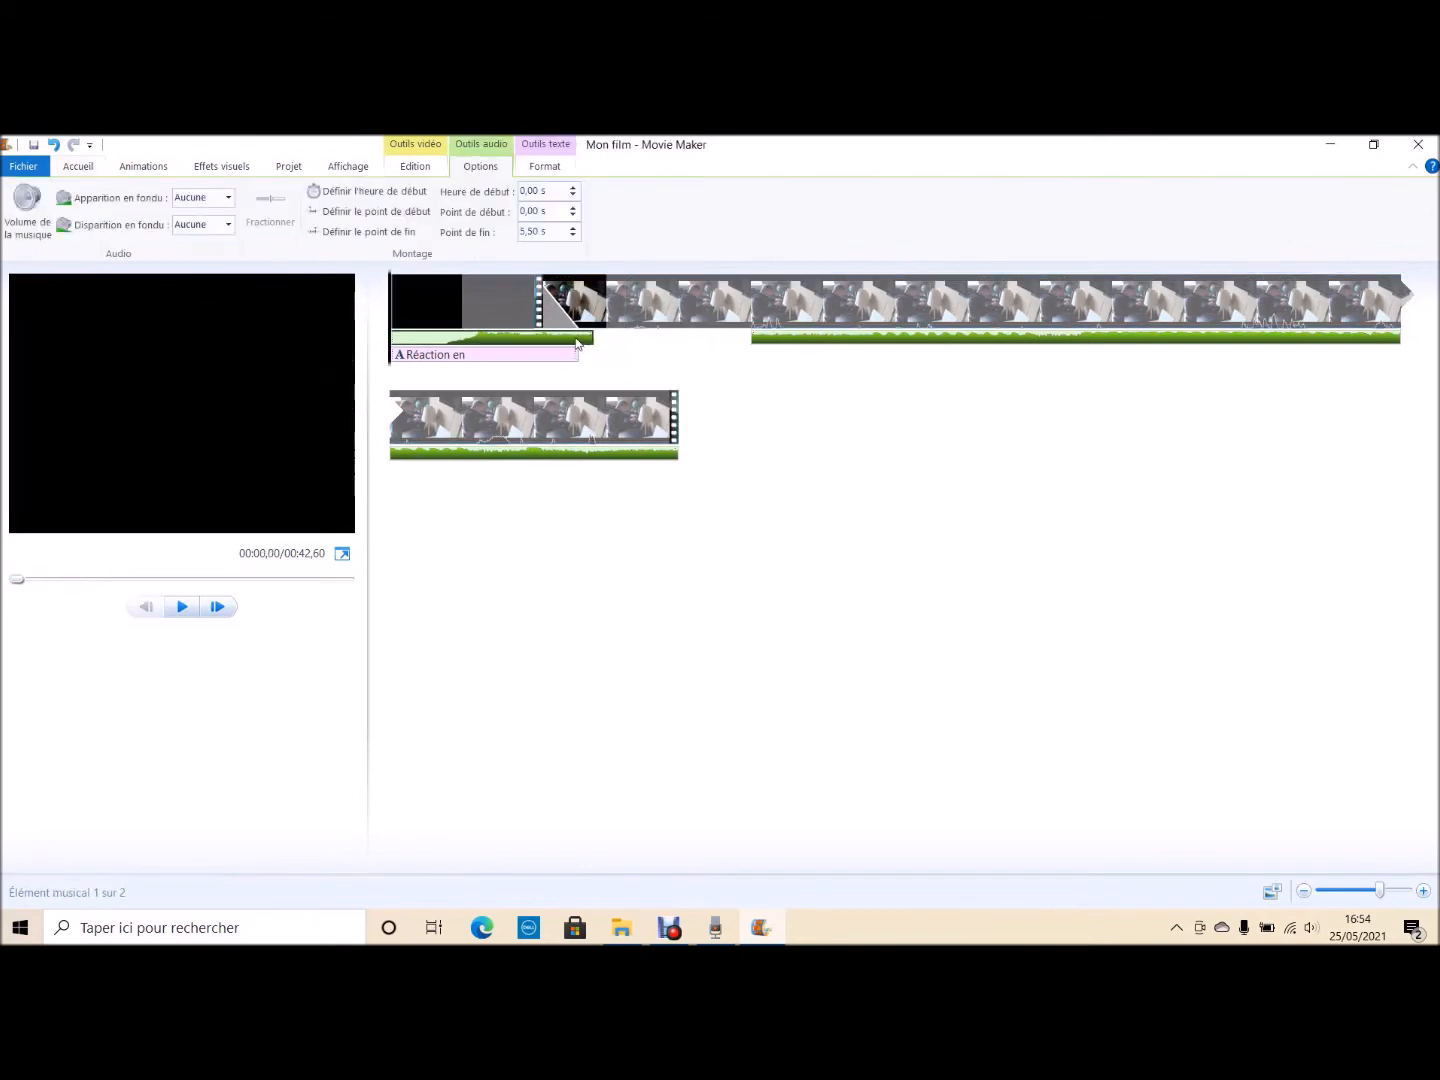
# Give the first music segment a Rapide fade-out and preview the passage leading to the second segment
pyautogui.click(229, 225)
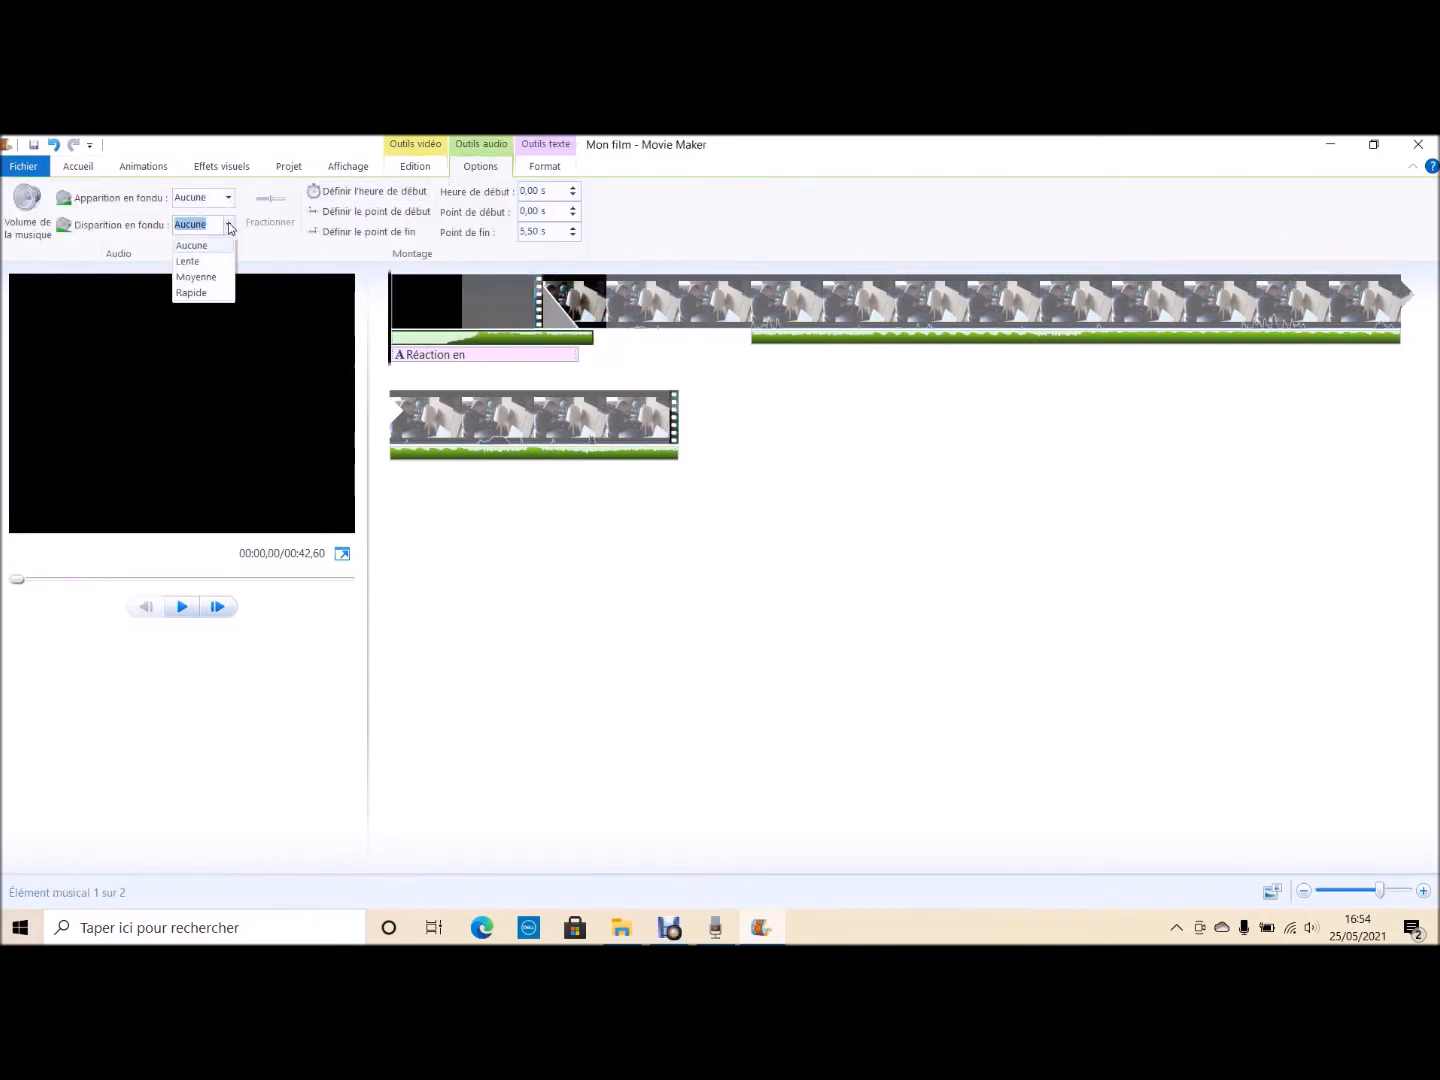
pyautogui.click(195, 292)
pyautogui.click(540, 289)
pyautogui.press('space')
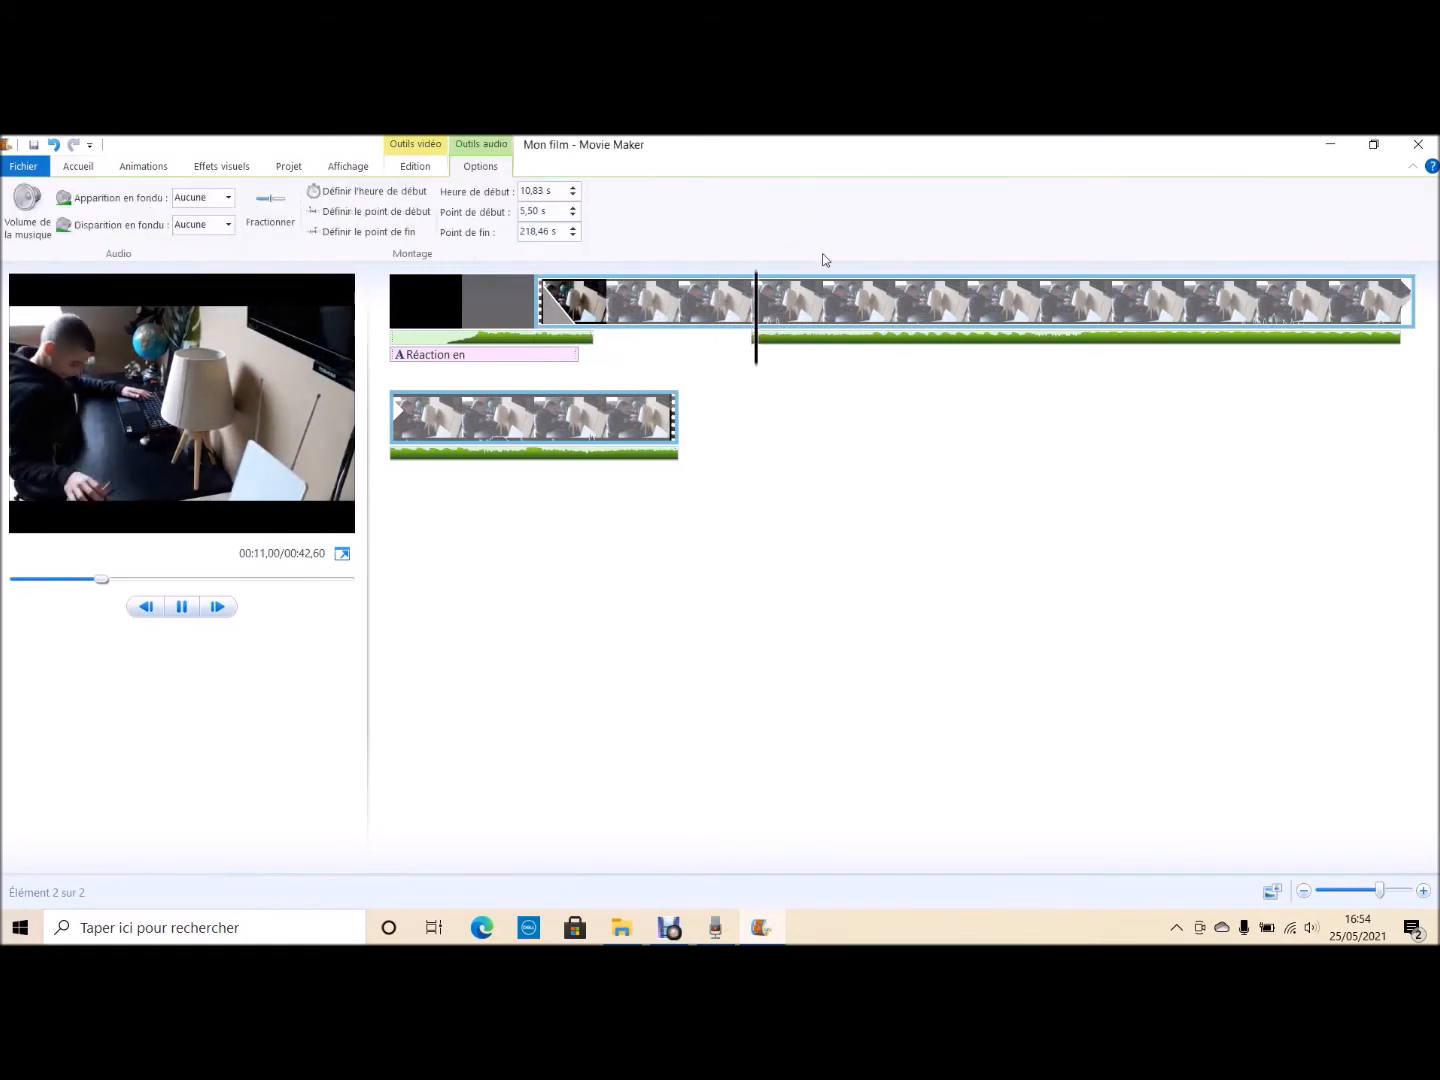
# Give the second music segment a Rapide fade-in and preview its start
pyautogui.click(758, 341)
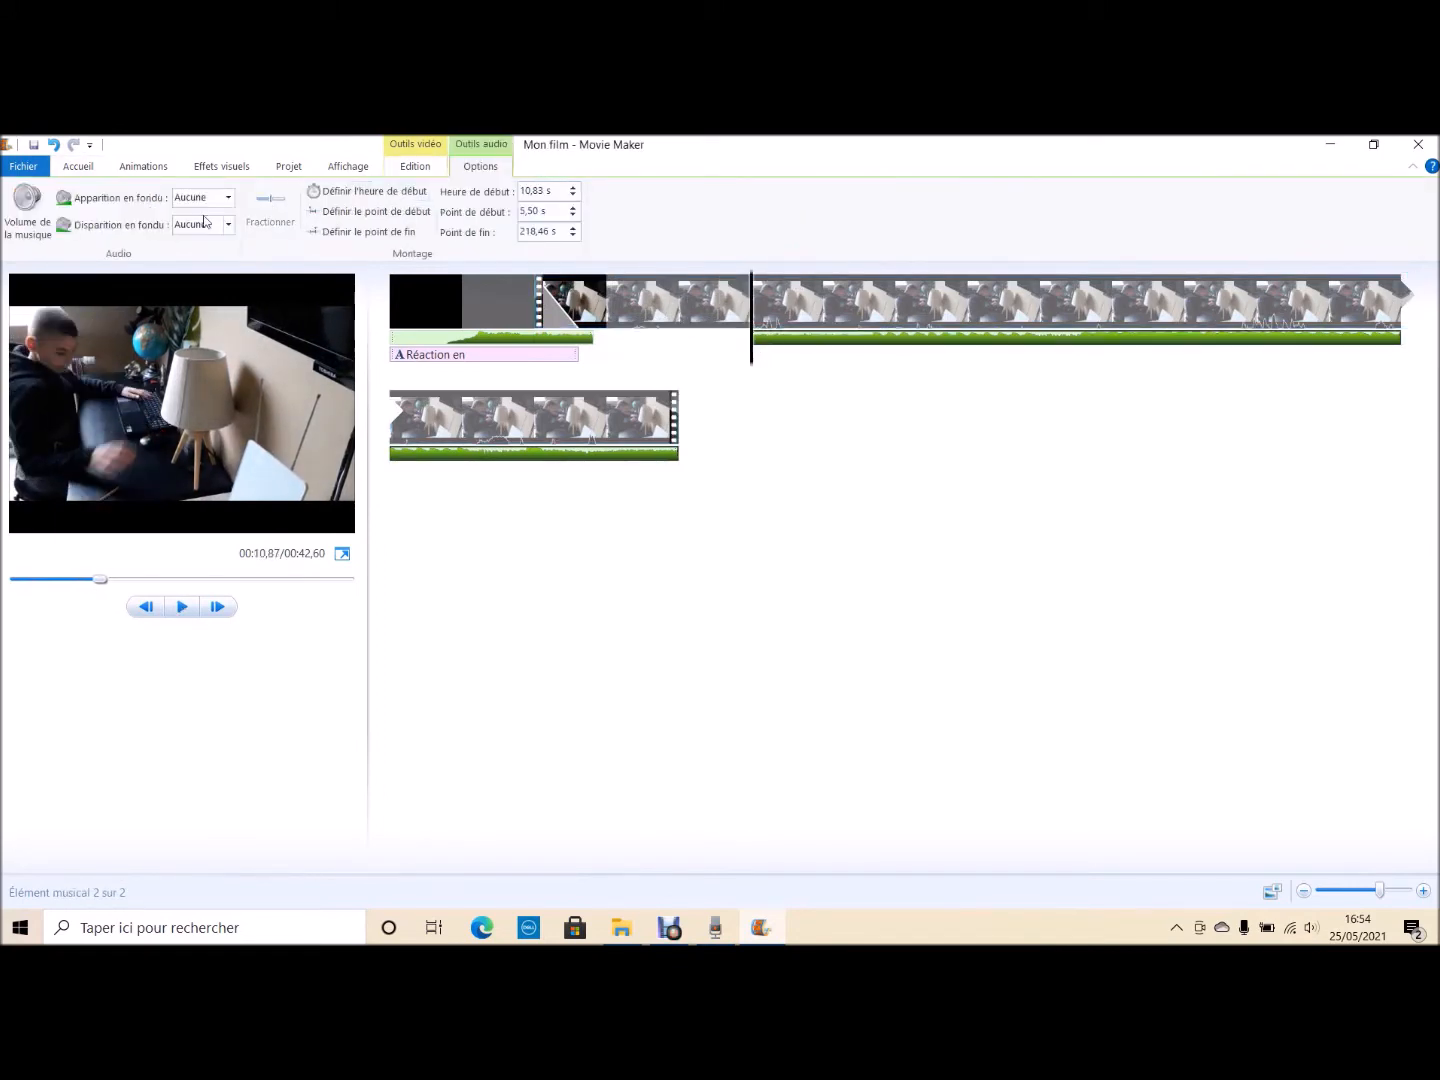
pyautogui.click(229, 198)
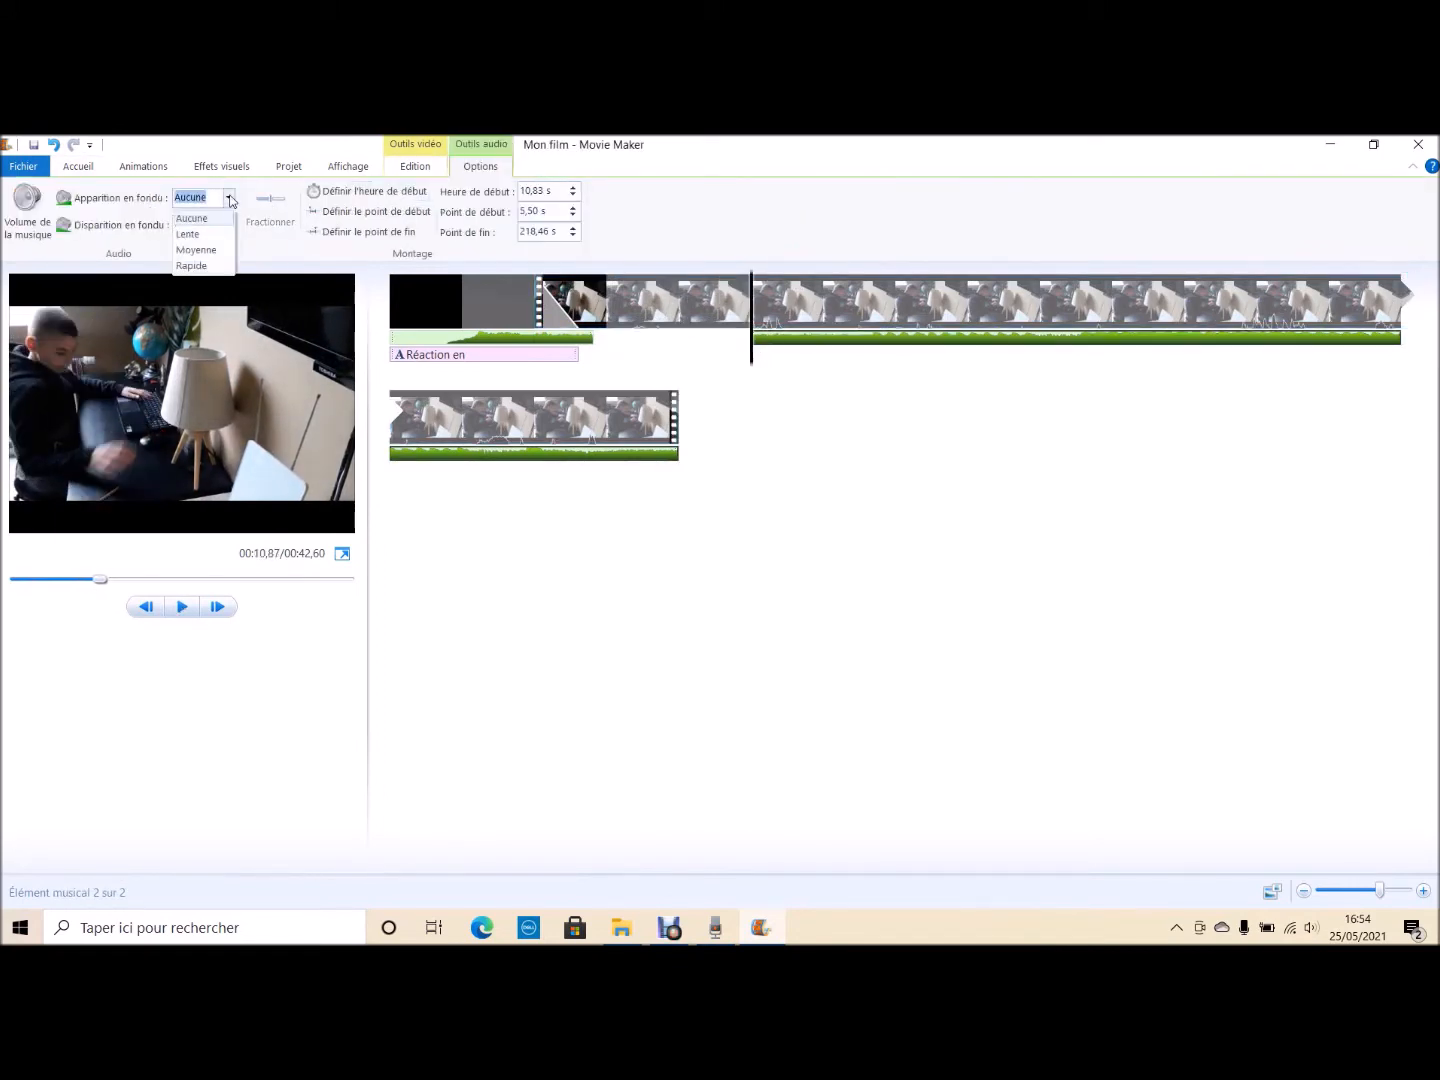
pyautogui.click(191, 265)
pyautogui.click(741, 296)
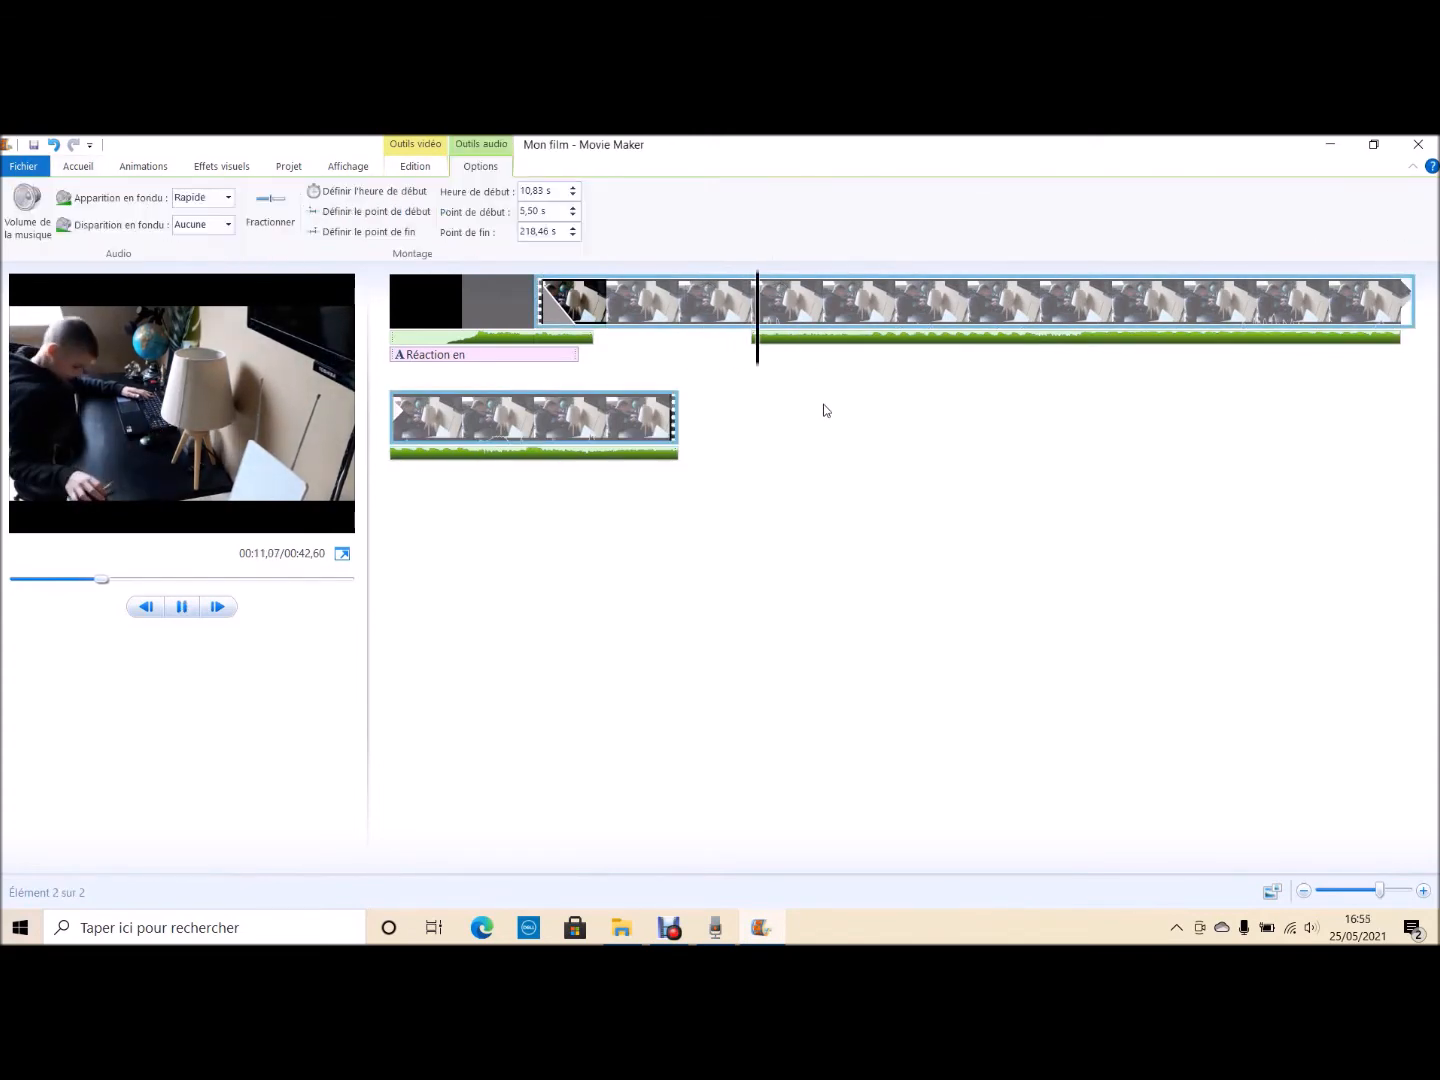
pyautogui.press('space')
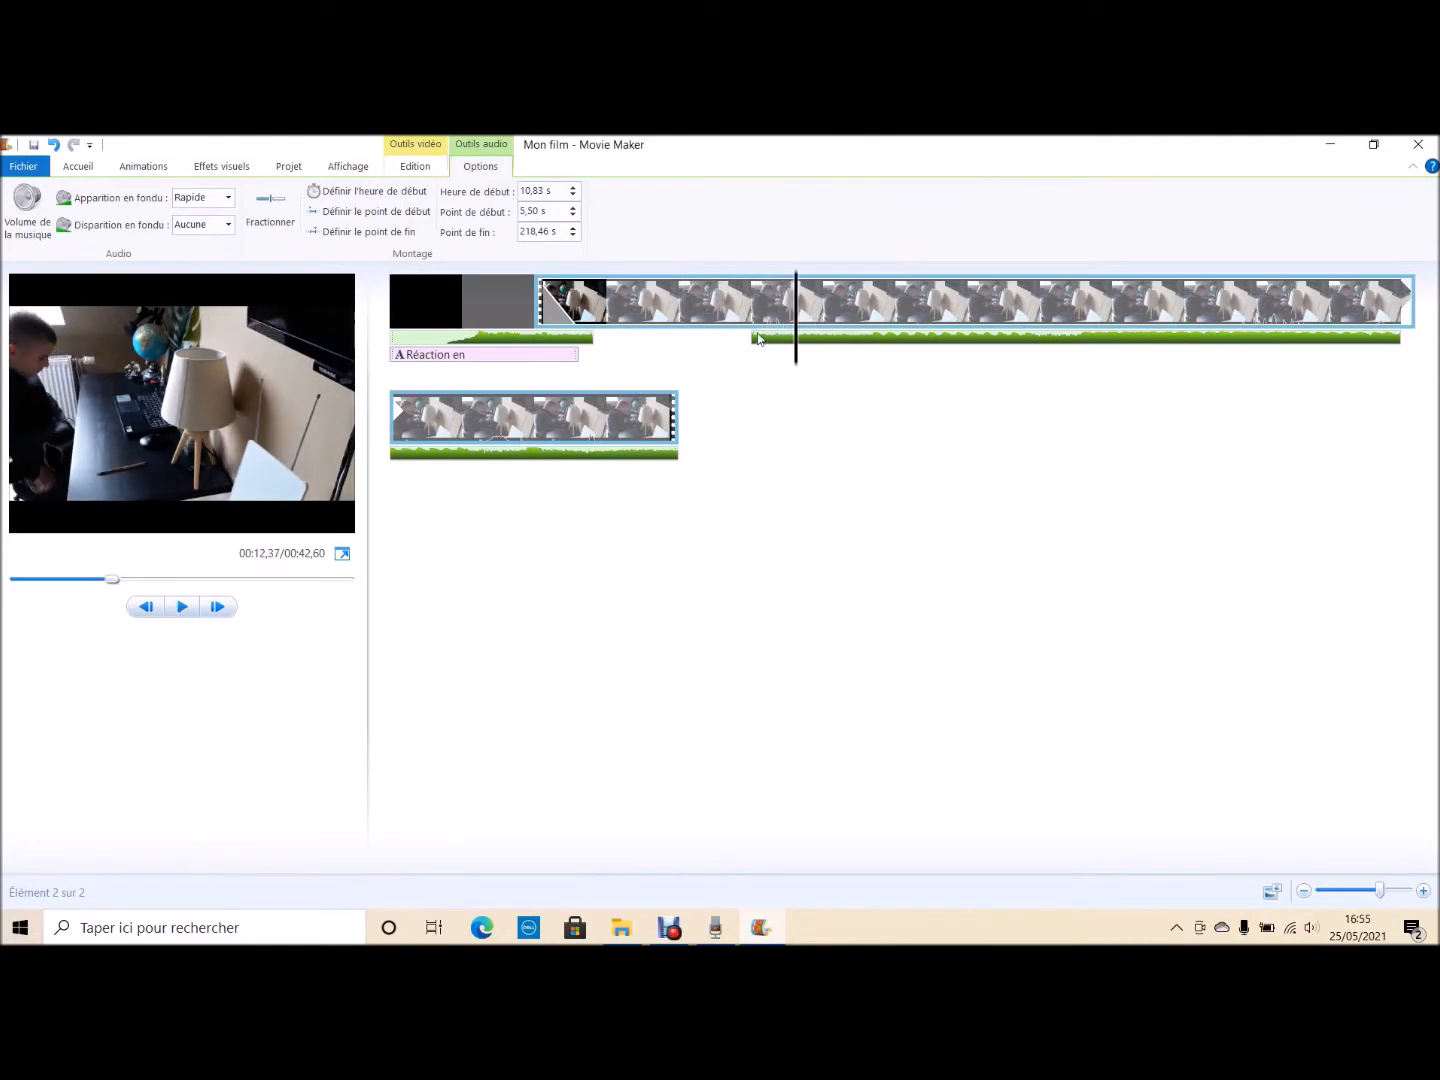
# Undo the music fades, move and split, and shift the whole music track to start at about 1,79 s
pyautogui.click(52, 146)
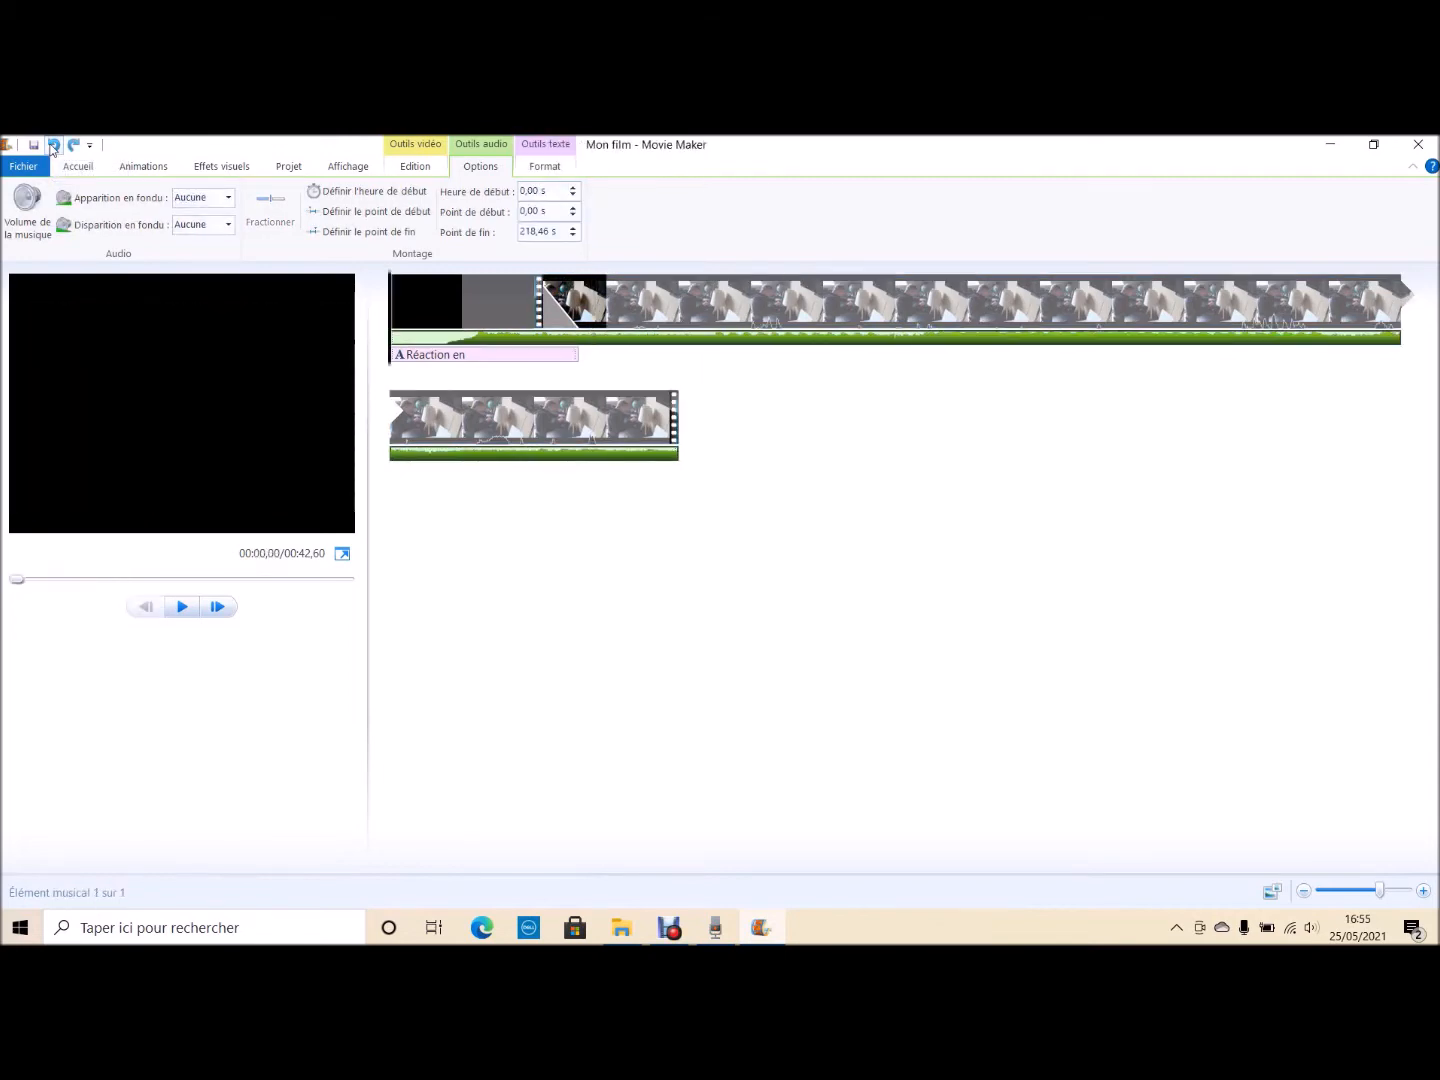
pyautogui.moveTo(410, 330); pyautogui.dragTo(466, 330)
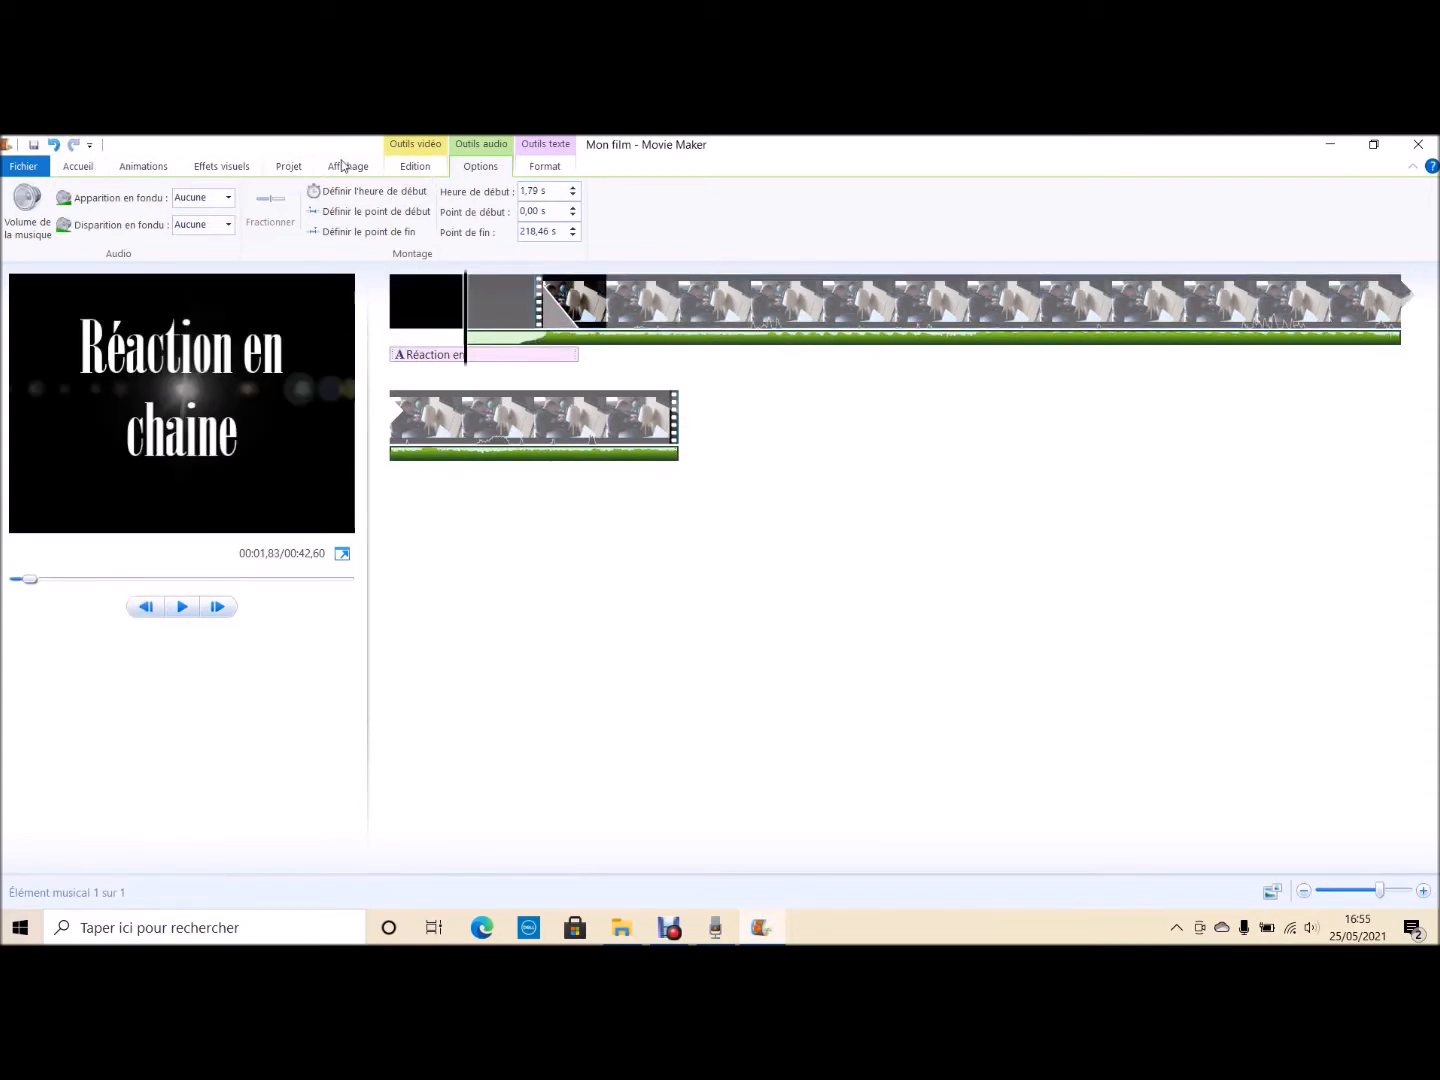
# Look at the narration recording mode without recording anything, and view the Montage folder in File Explorer
pyautogui.click(93, 168)
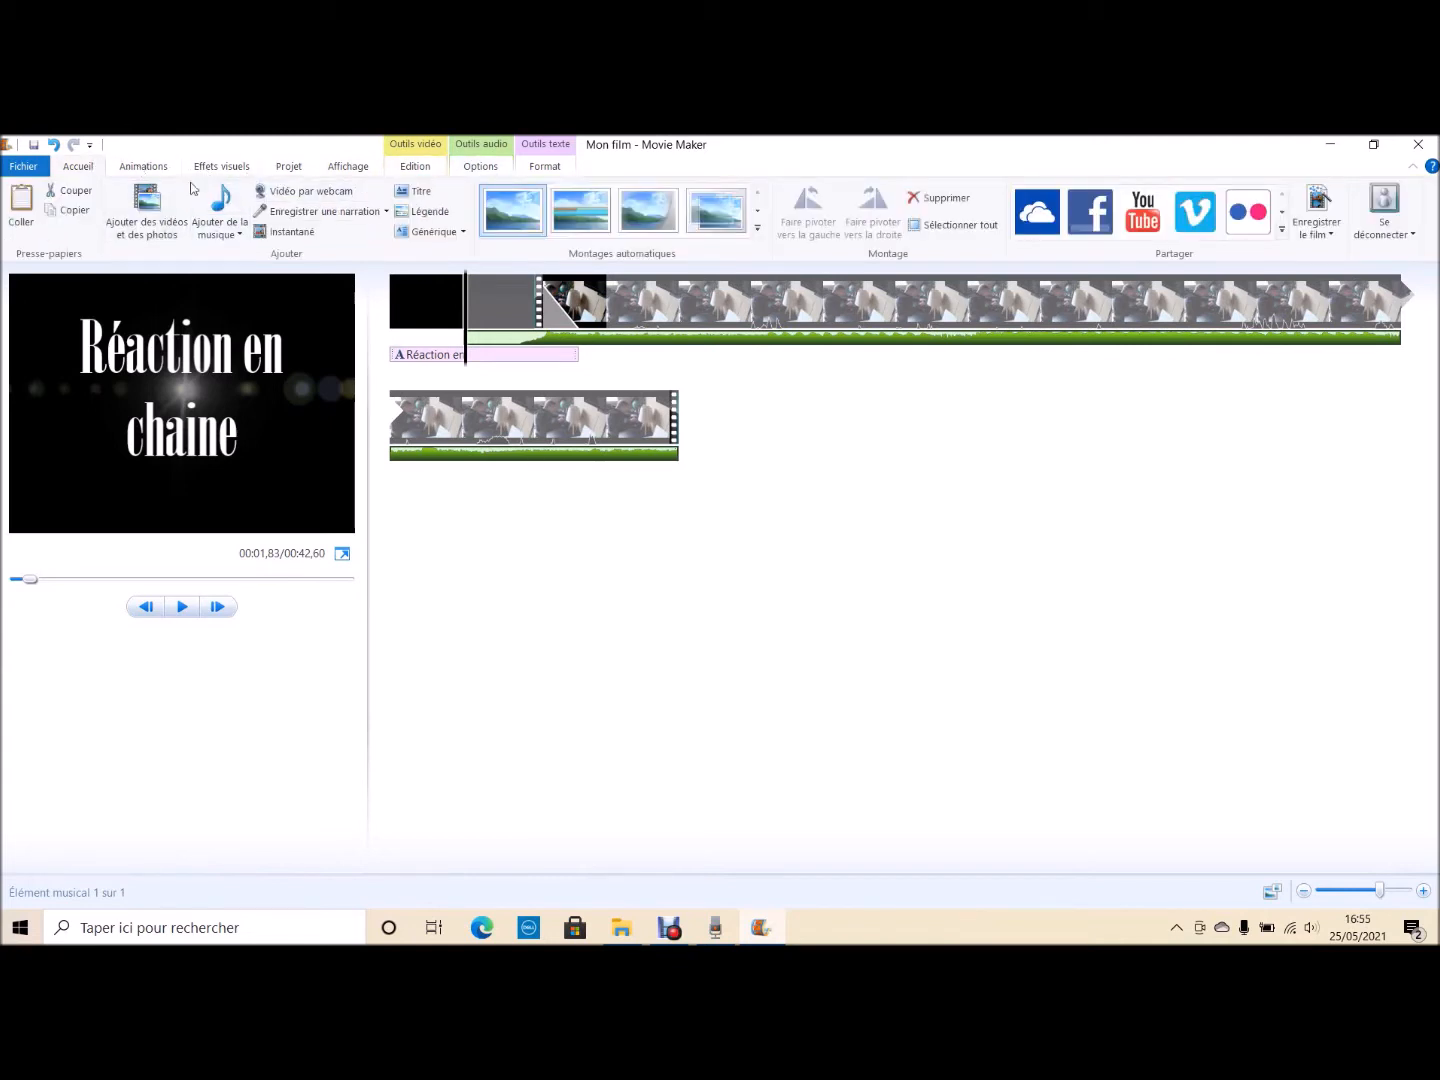
pyautogui.click(386, 214)
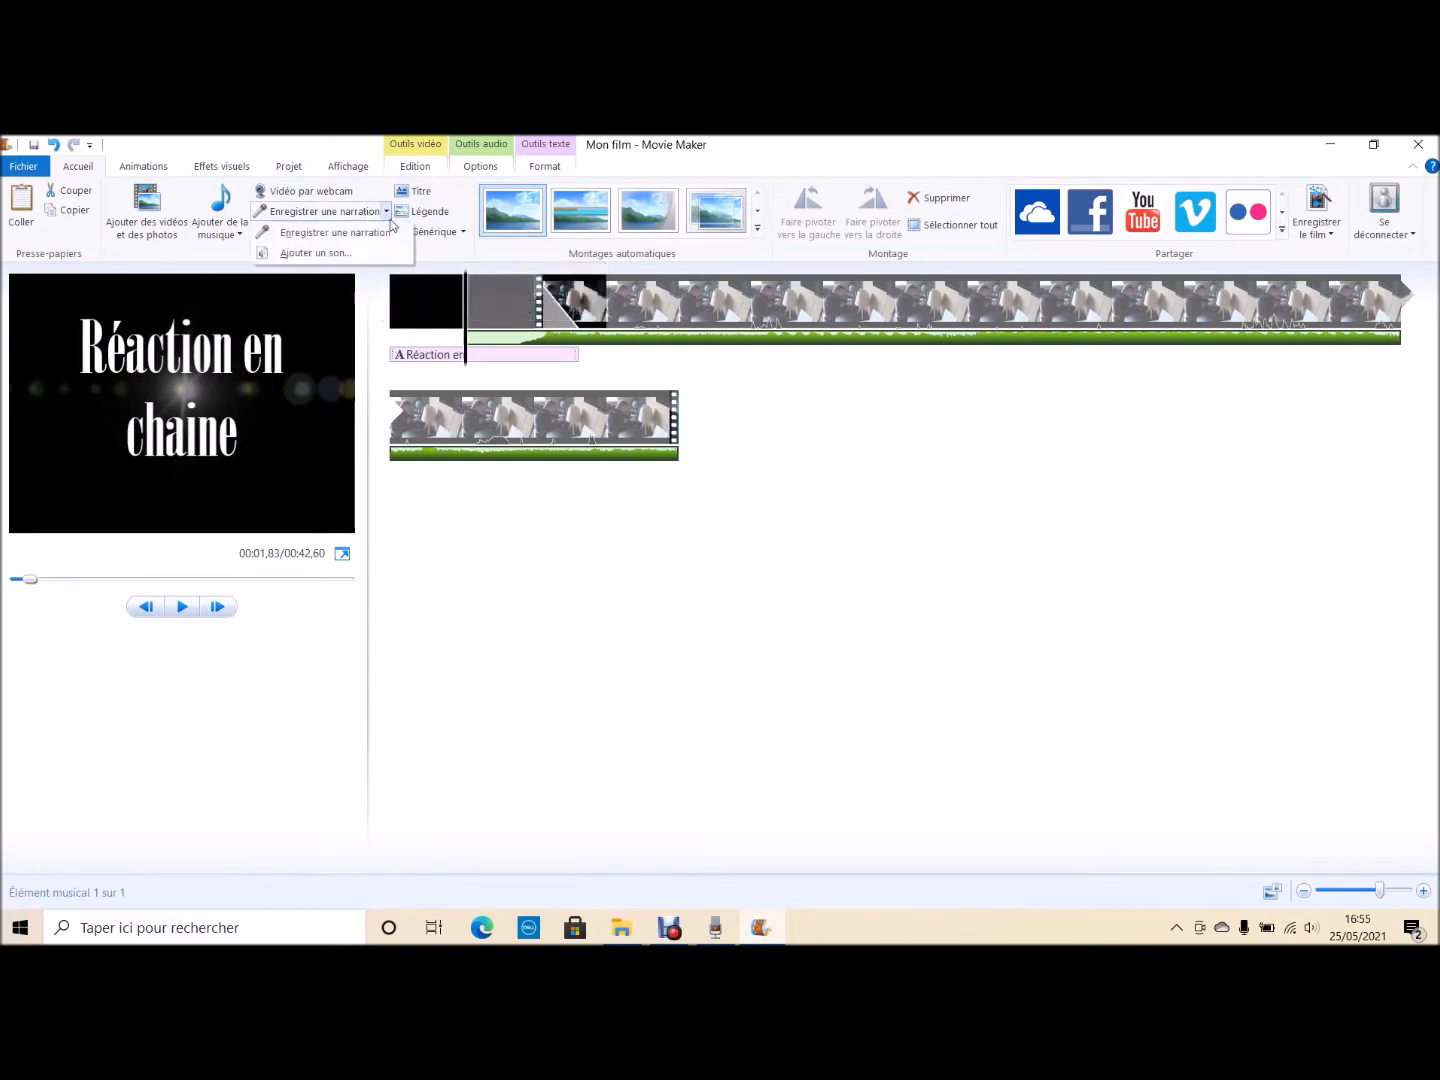
pyautogui.click(373, 234)
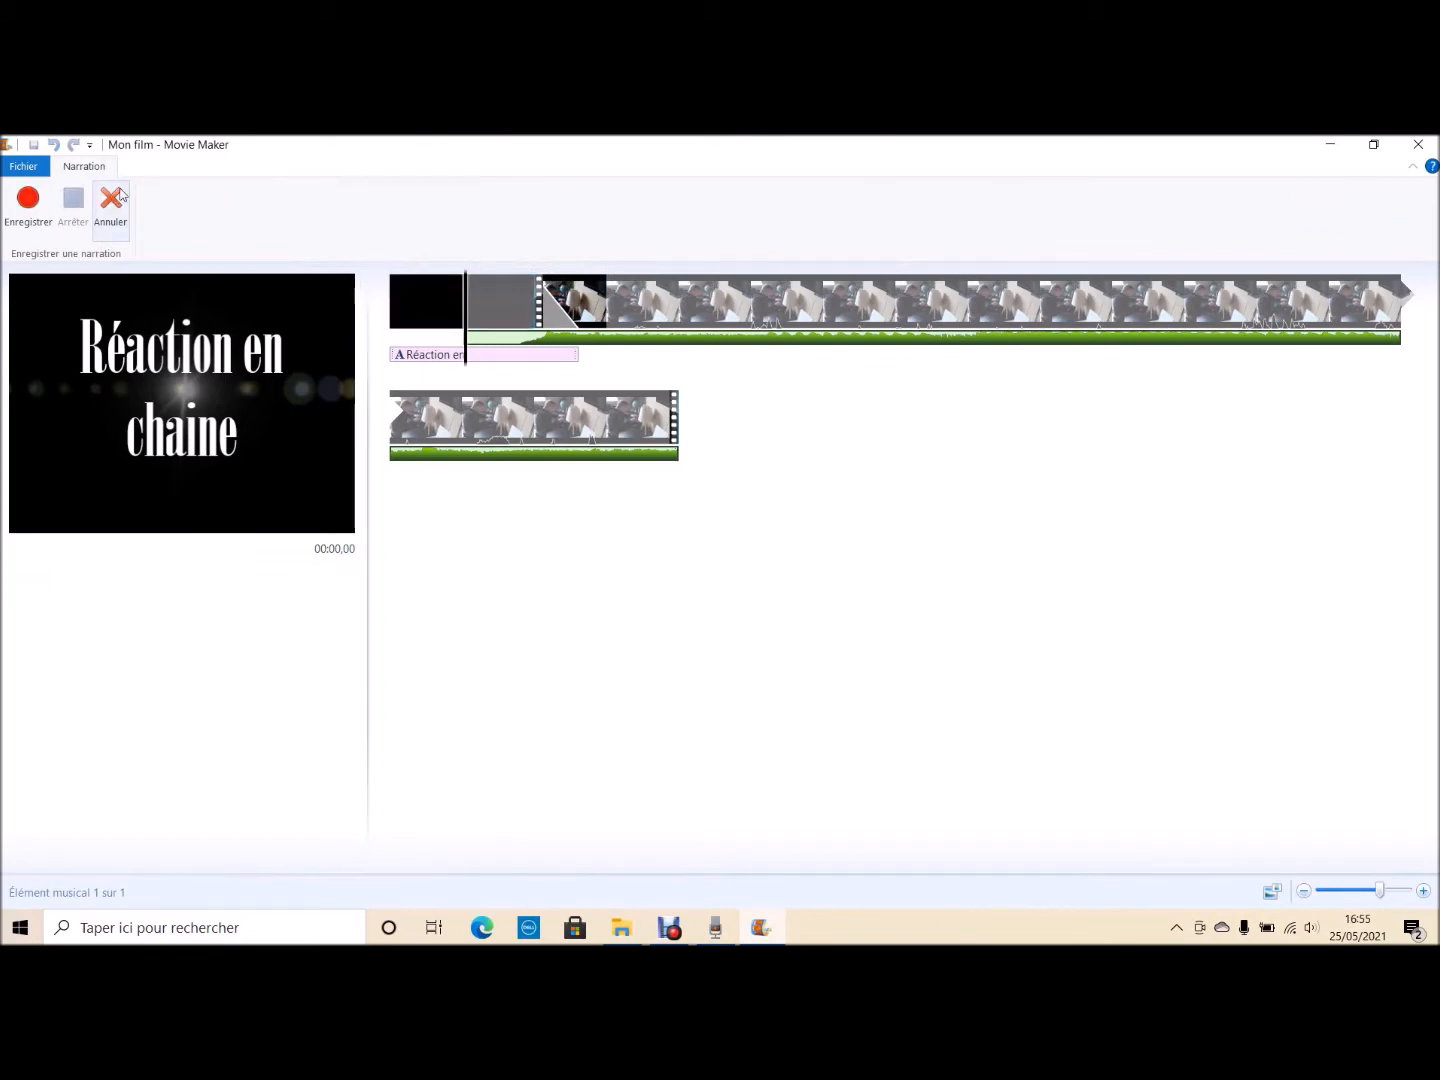
pyautogui.click(110, 192)
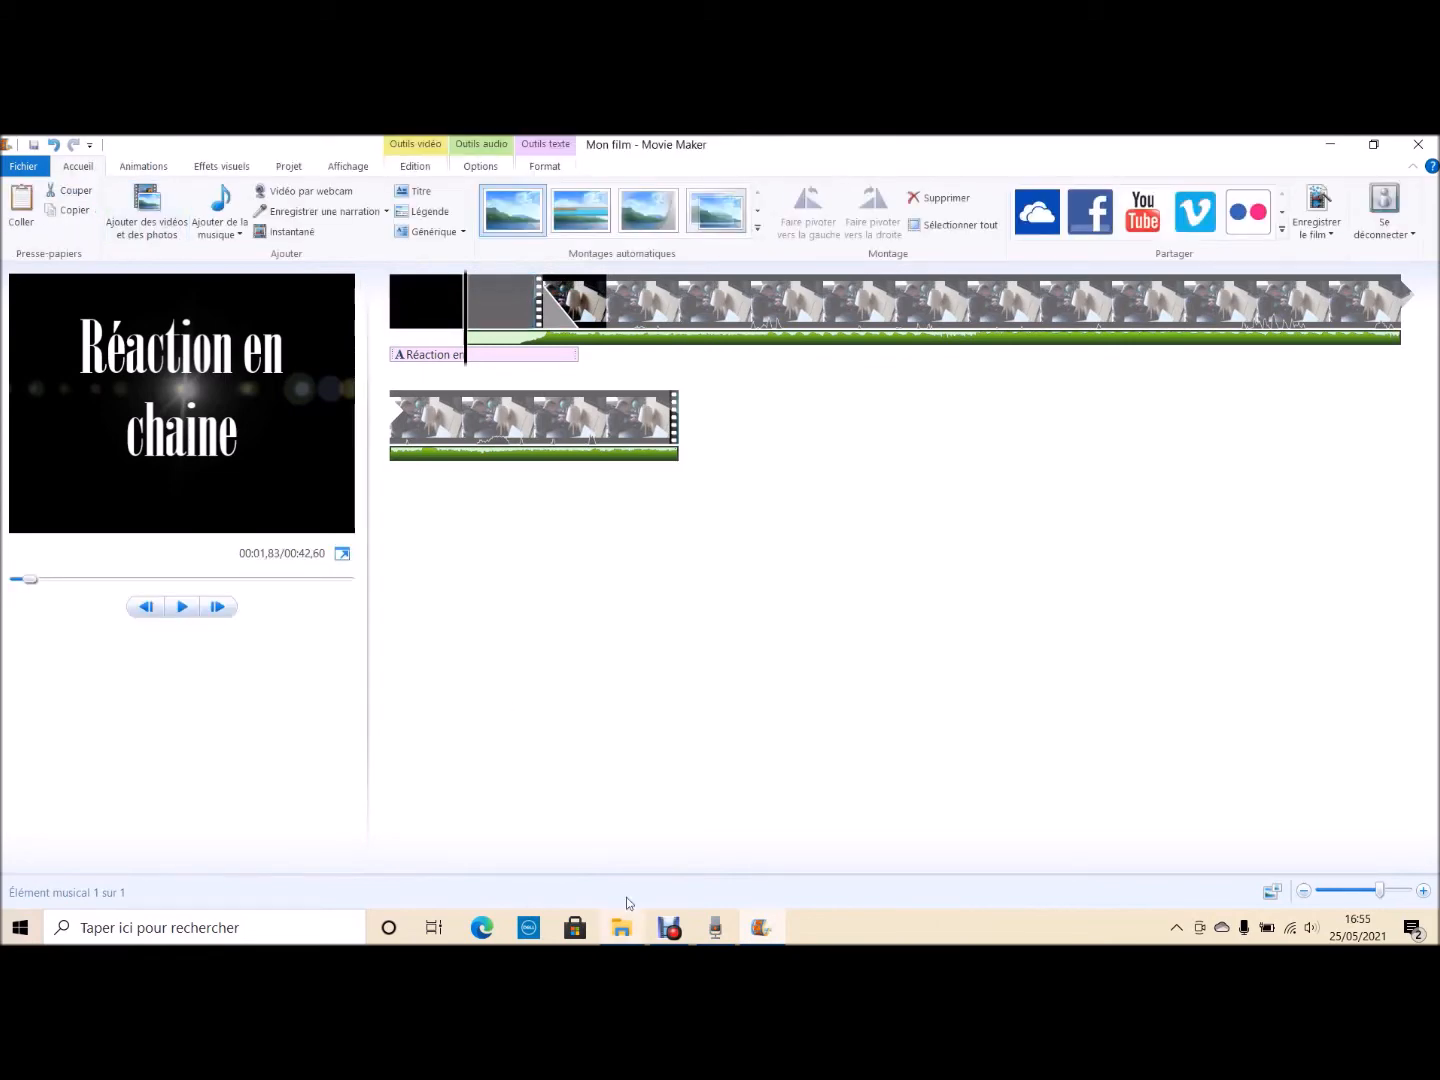
pyautogui.click(621, 927)
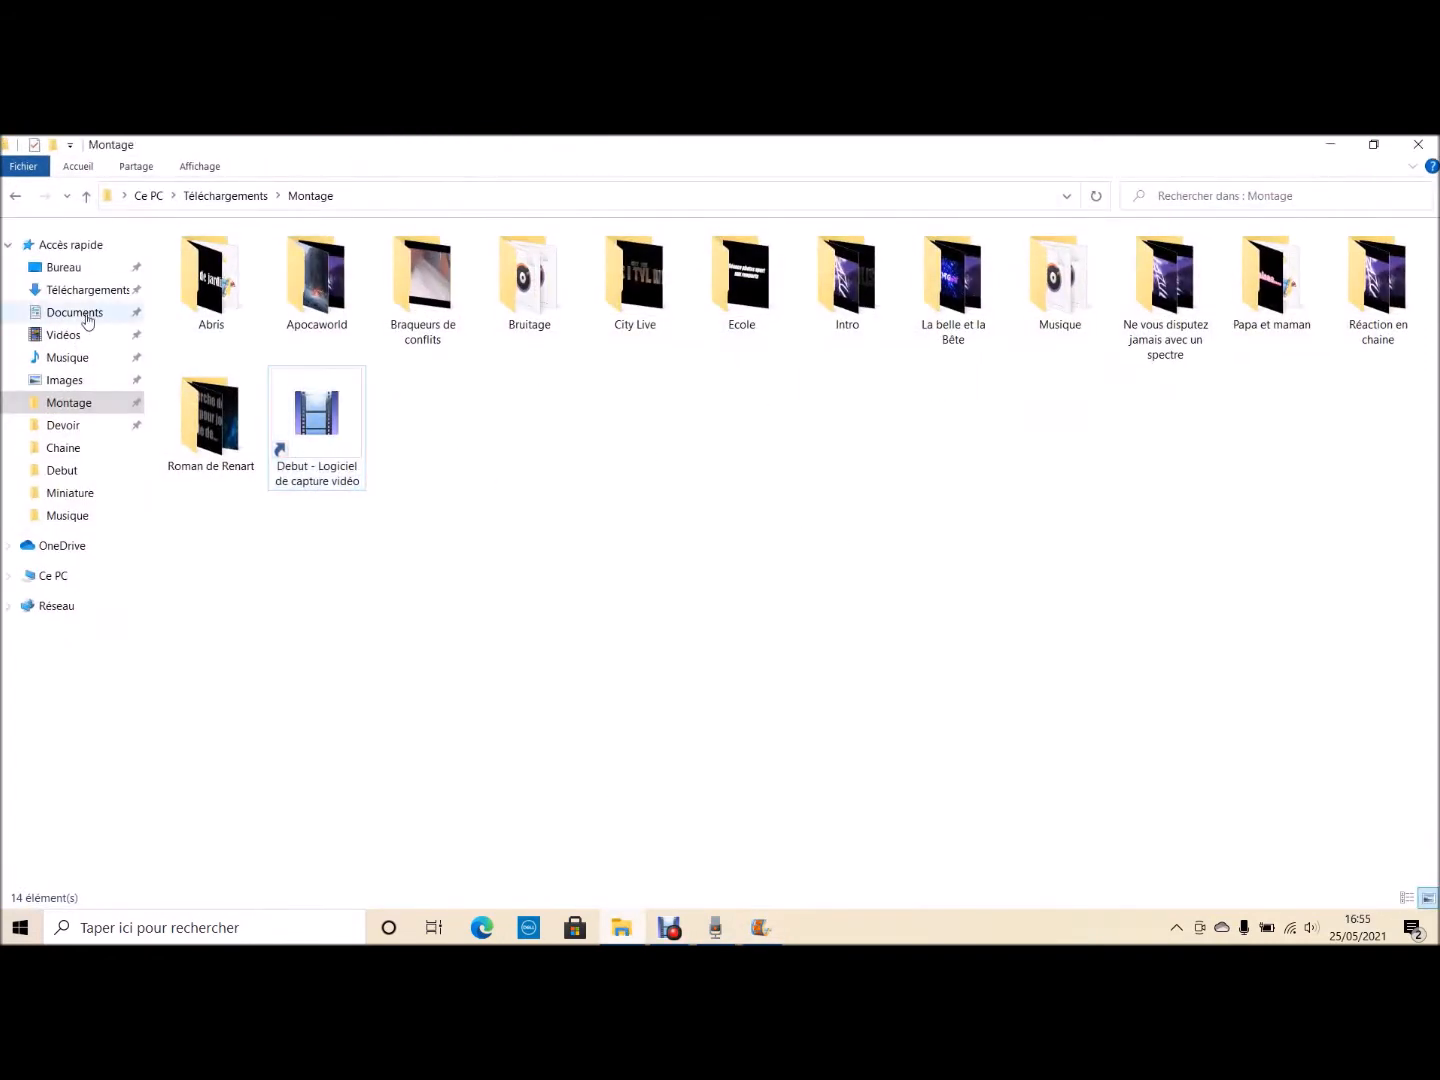
pyautogui.click(1418, 144)
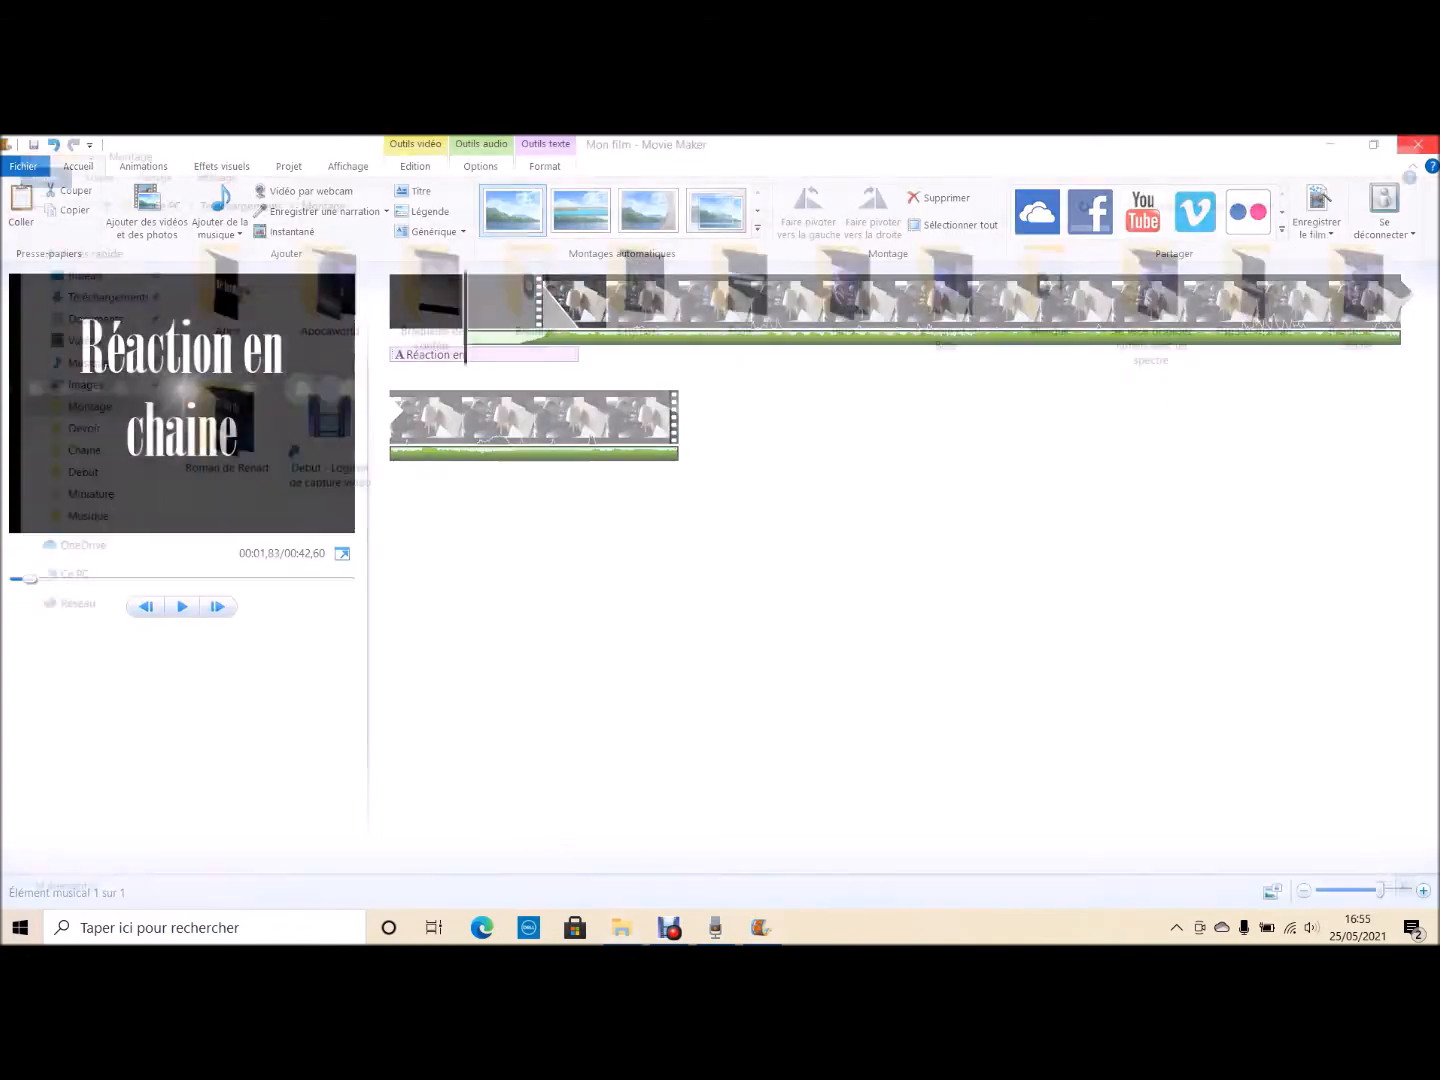
# Add the sound file "Compilation Bruitage Cinéma.mp3" as a narration track at the playhead and preview it
pyautogui.click(386, 213)
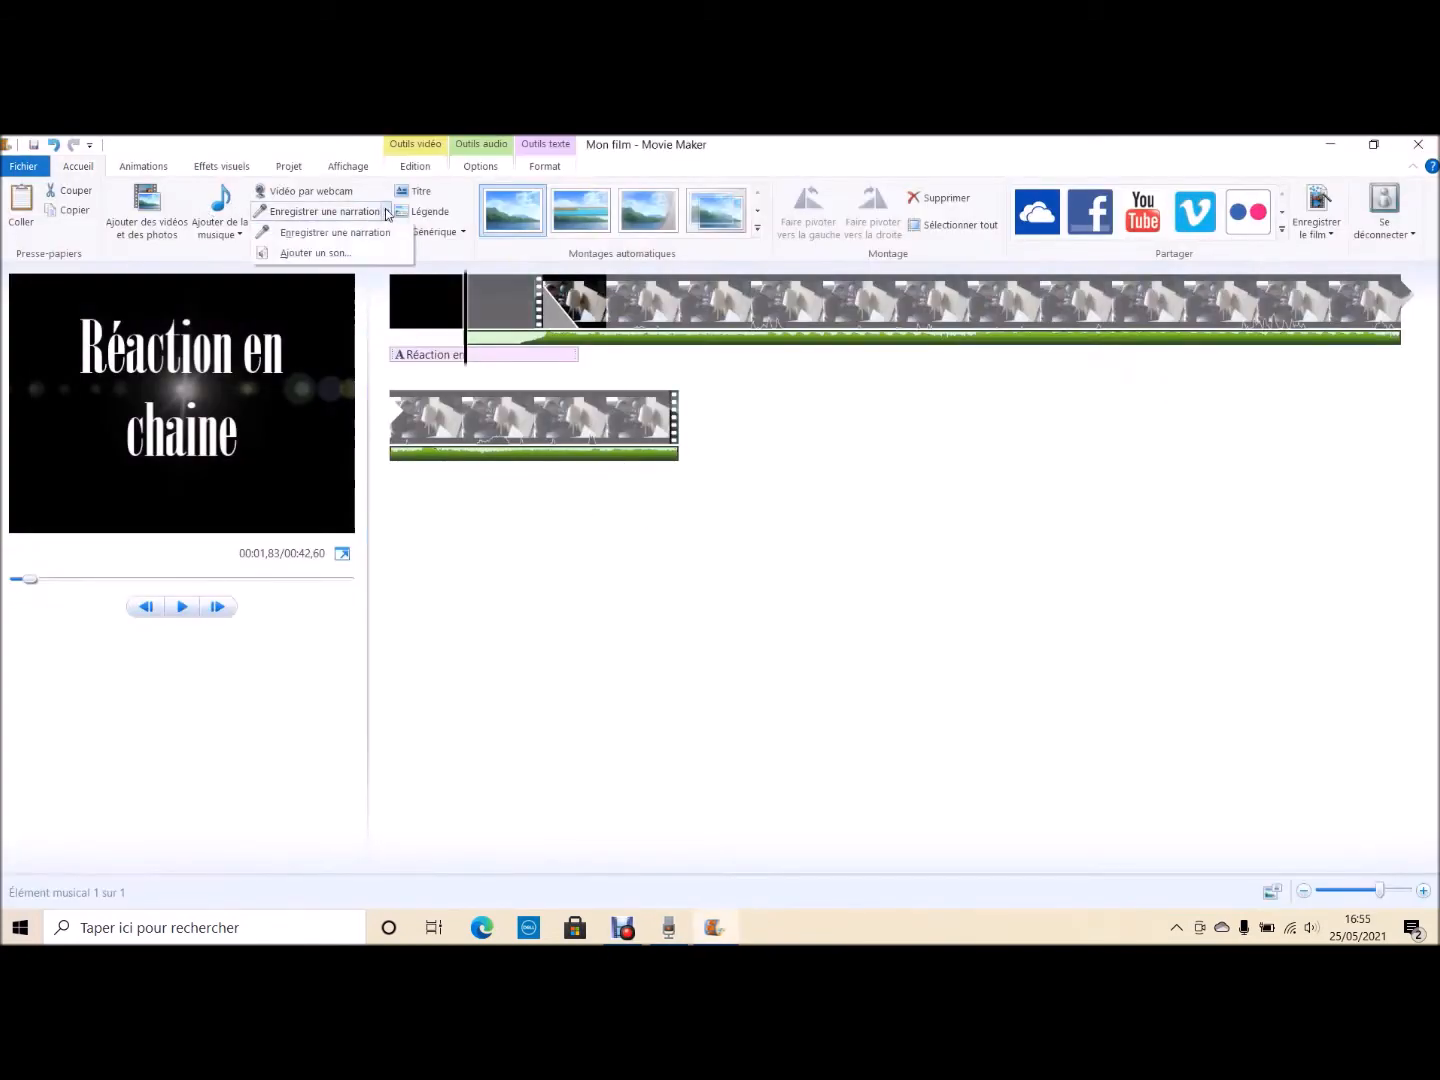
pyautogui.click(347, 259)
pyautogui.click(241, 271)
pyautogui.click(565, 553)
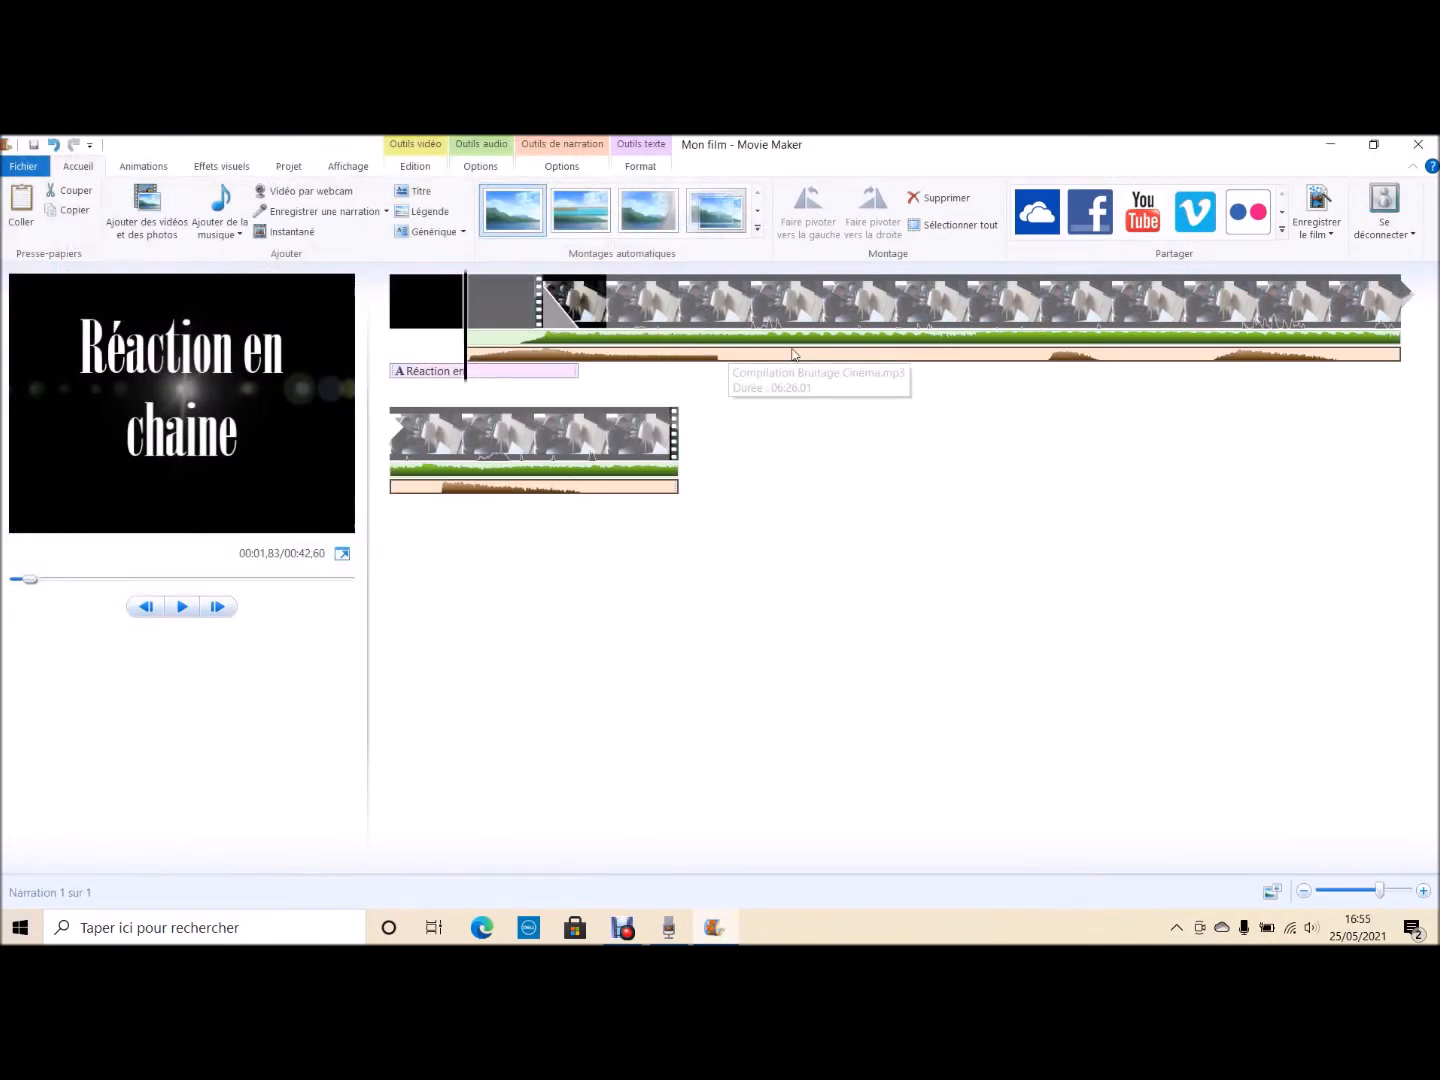
pyautogui.press('space')
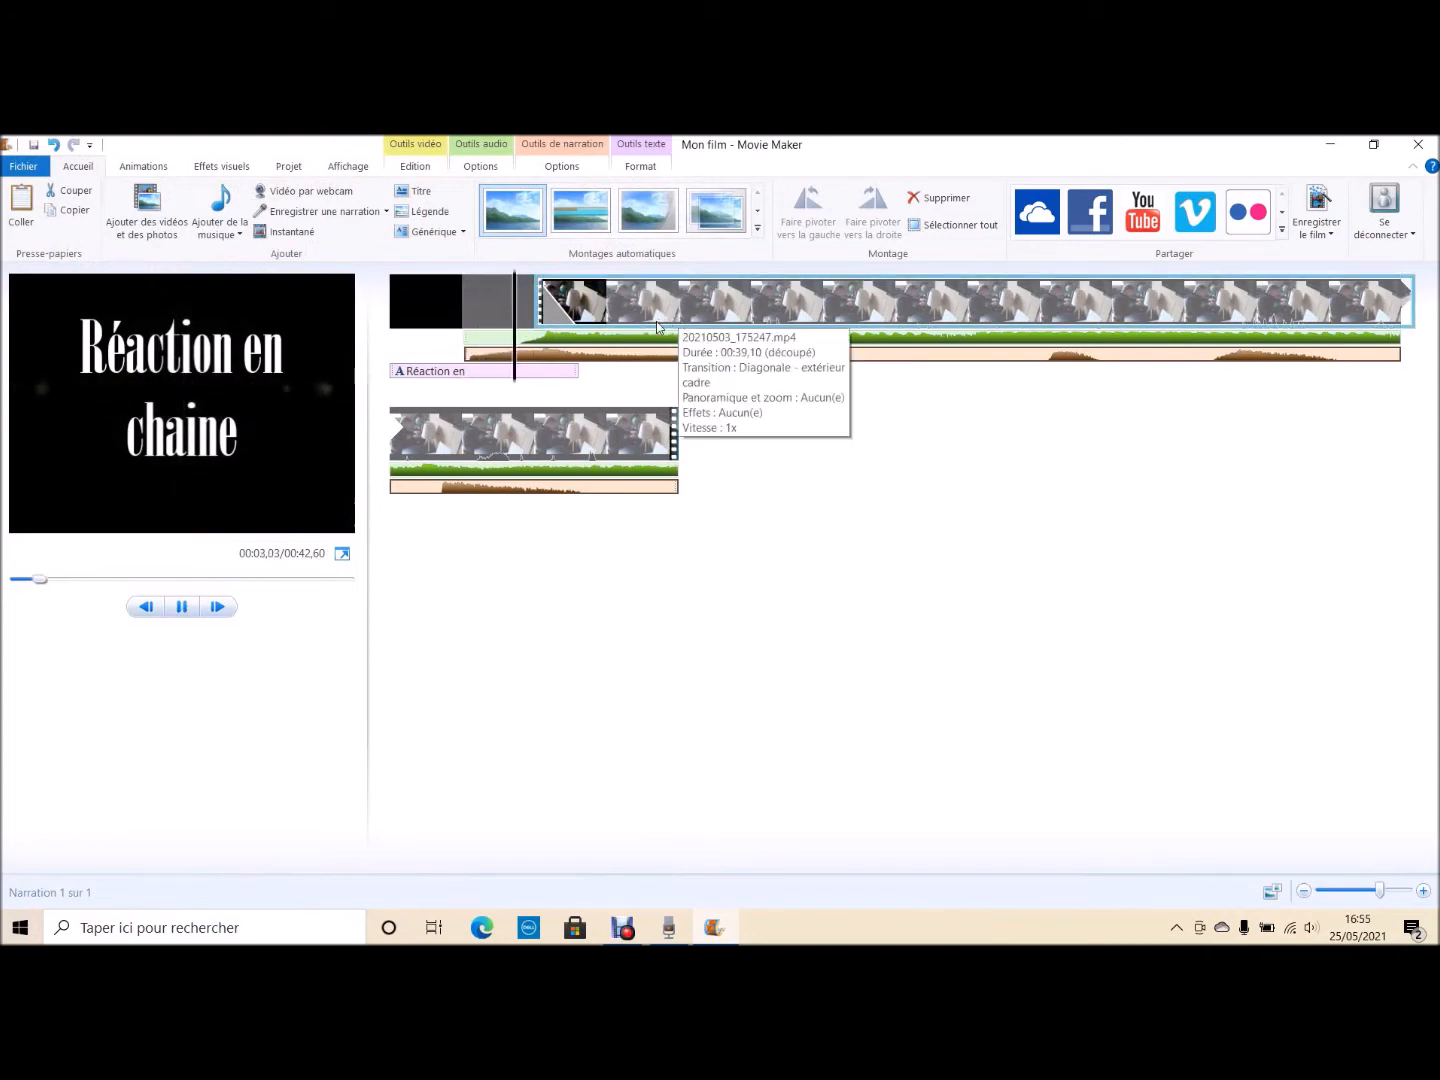
# Move the narration sound to start at about 8,44 s on the timeline and preview that passage
pyautogui.click(560, 325)
pyautogui.moveTo(503, 353); pyautogui.dragTo(708, 345)
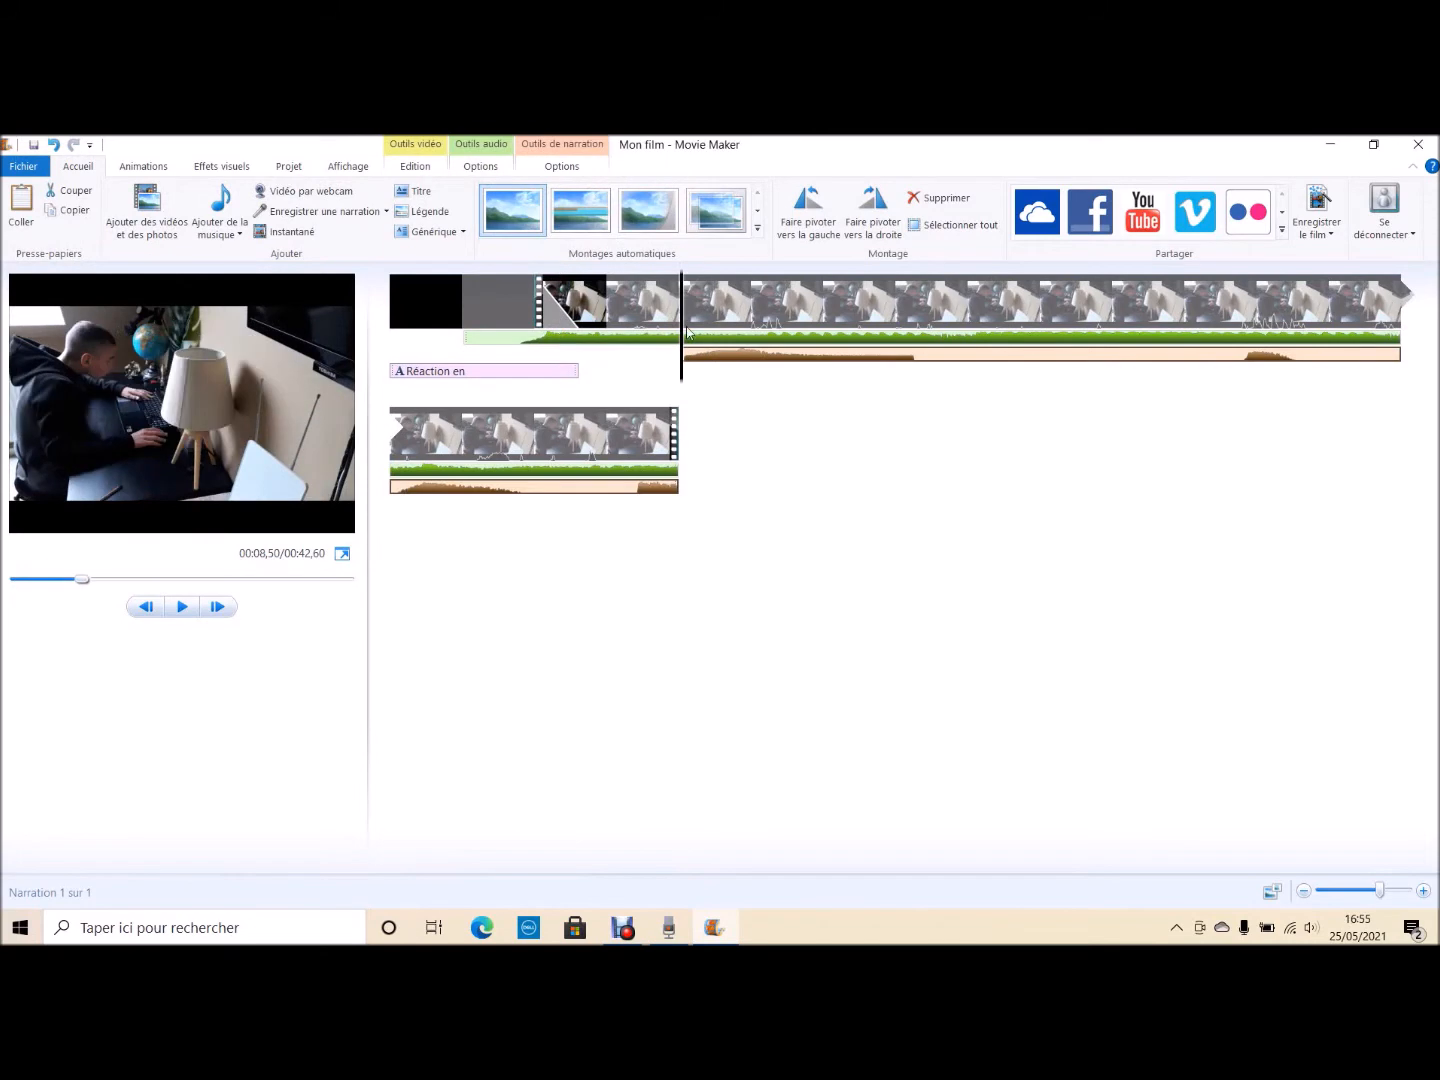
pyautogui.click(575, 166)
pyautogui.click(612, 300)
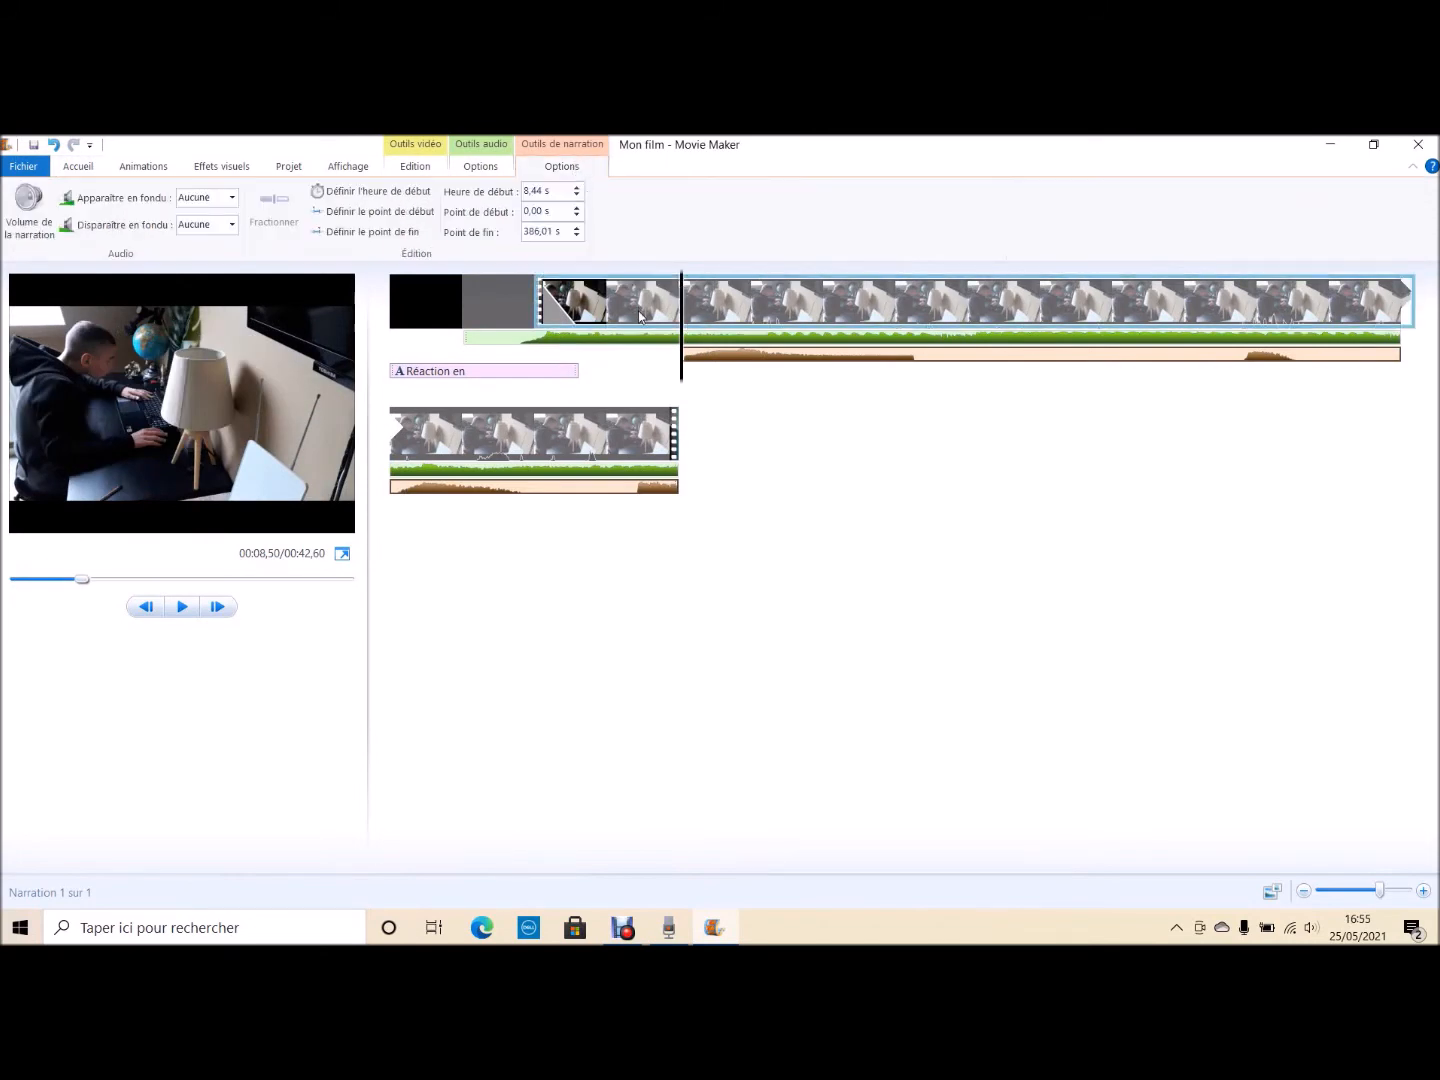
pyautogui.press('space')
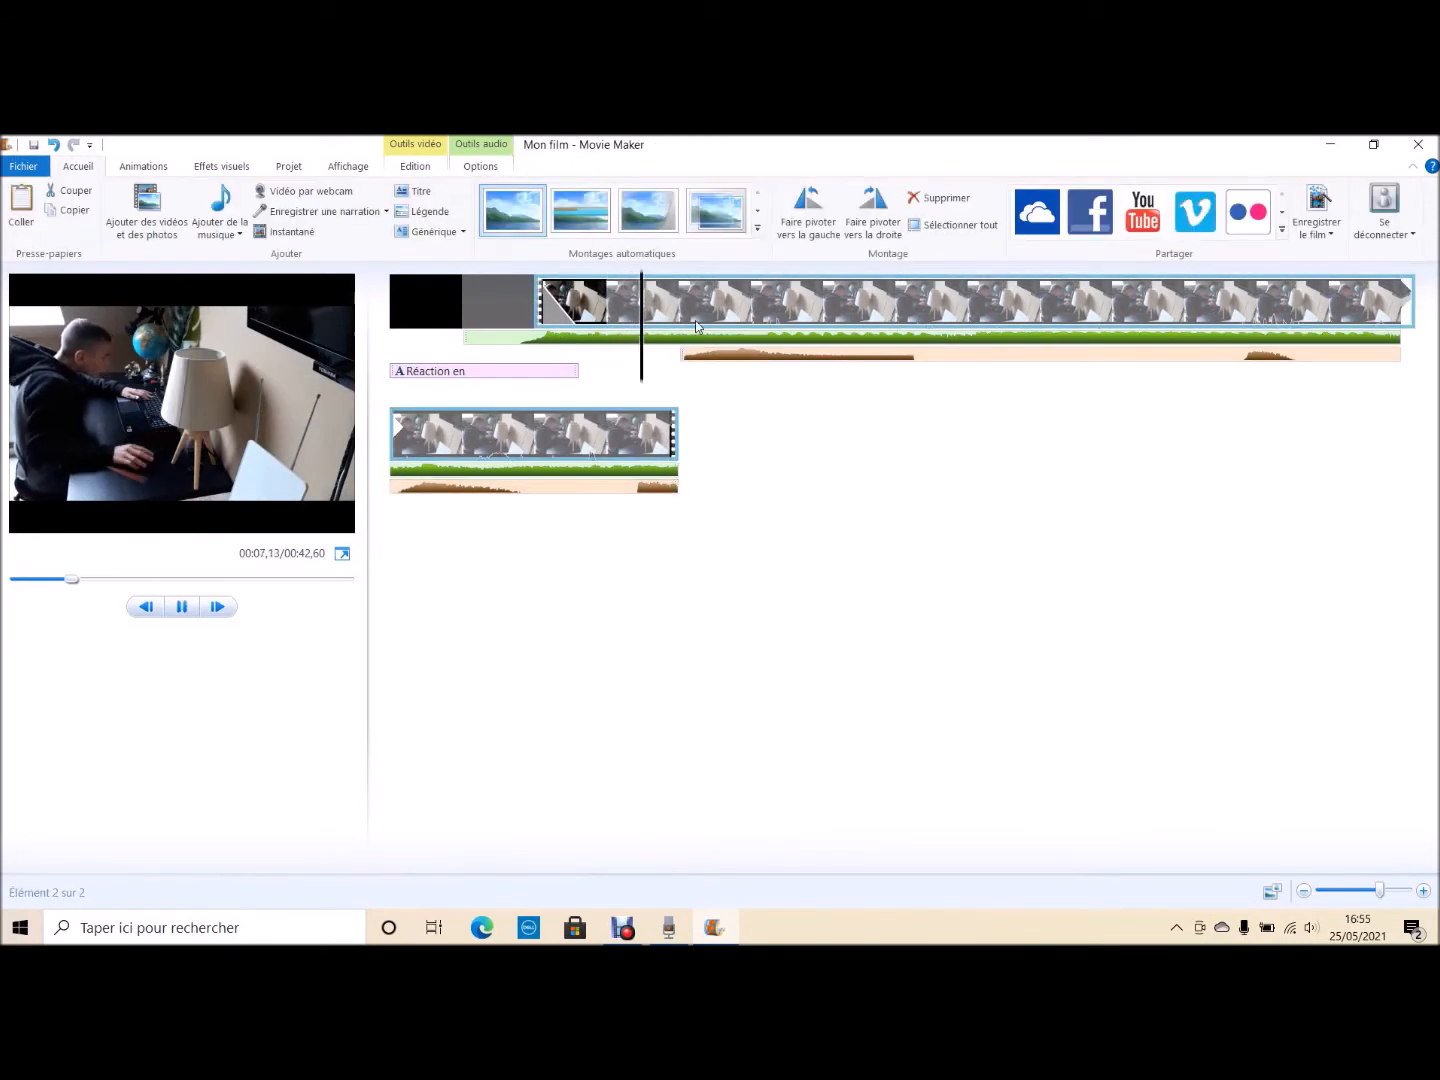
pyautogui.press('space')
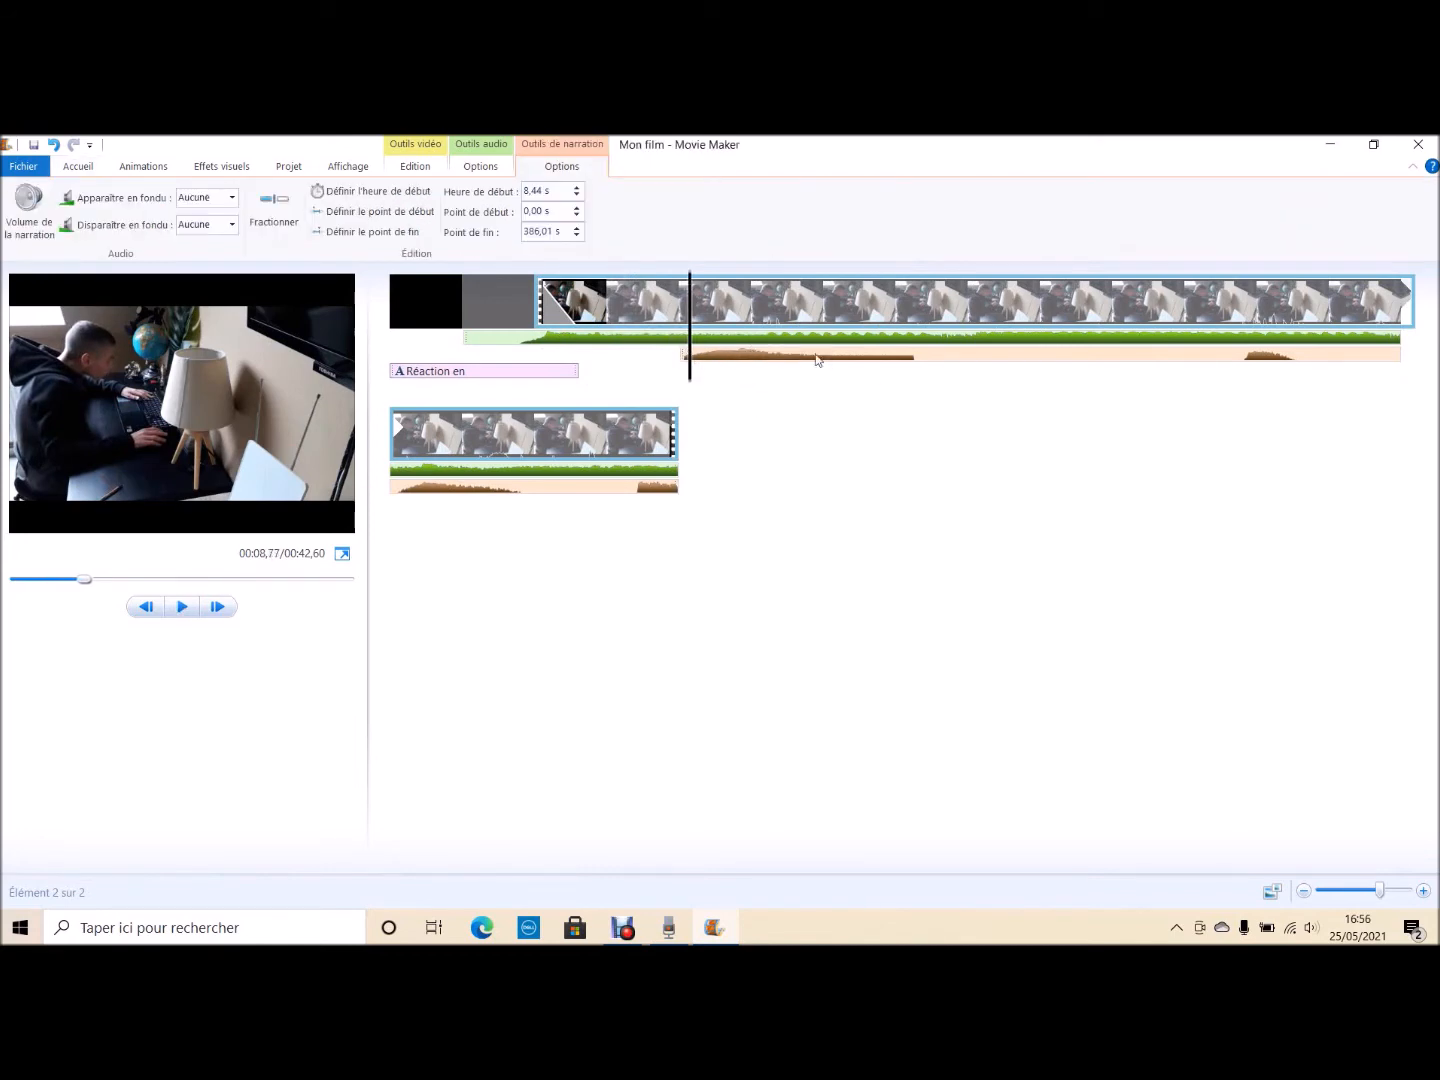
# Split the music track at about 8,40 s and again just past the end of the first sound effect
pyautogui.click(789, 337)
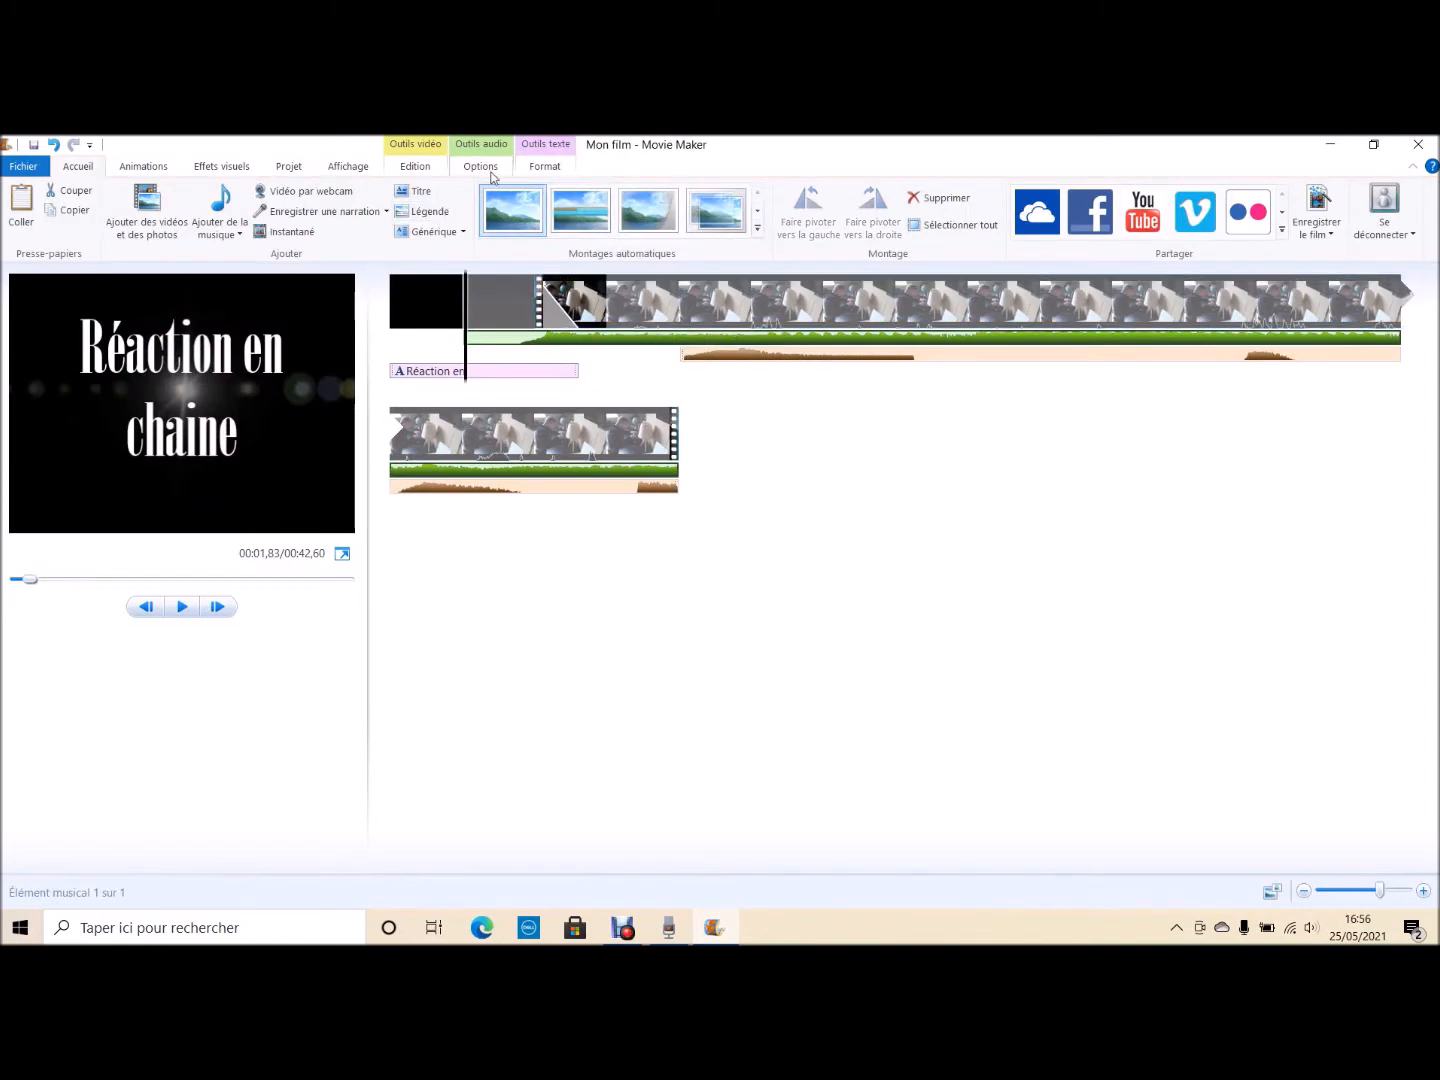
pyautogui.click(680, 300)
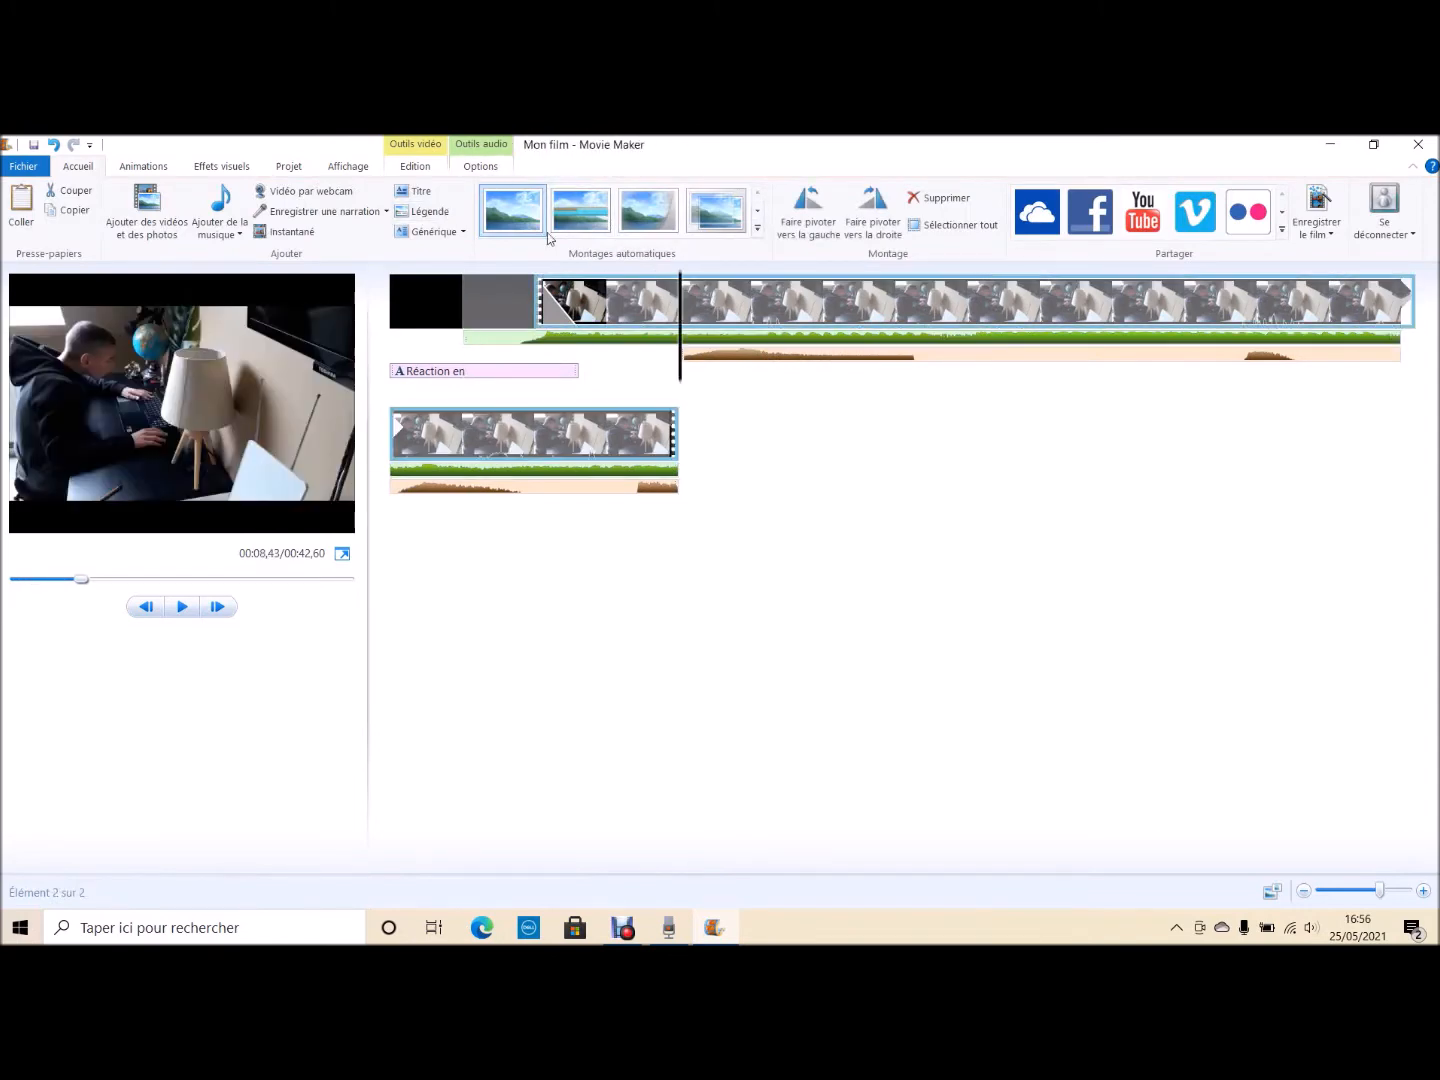
pyautogui.click(440, 168)
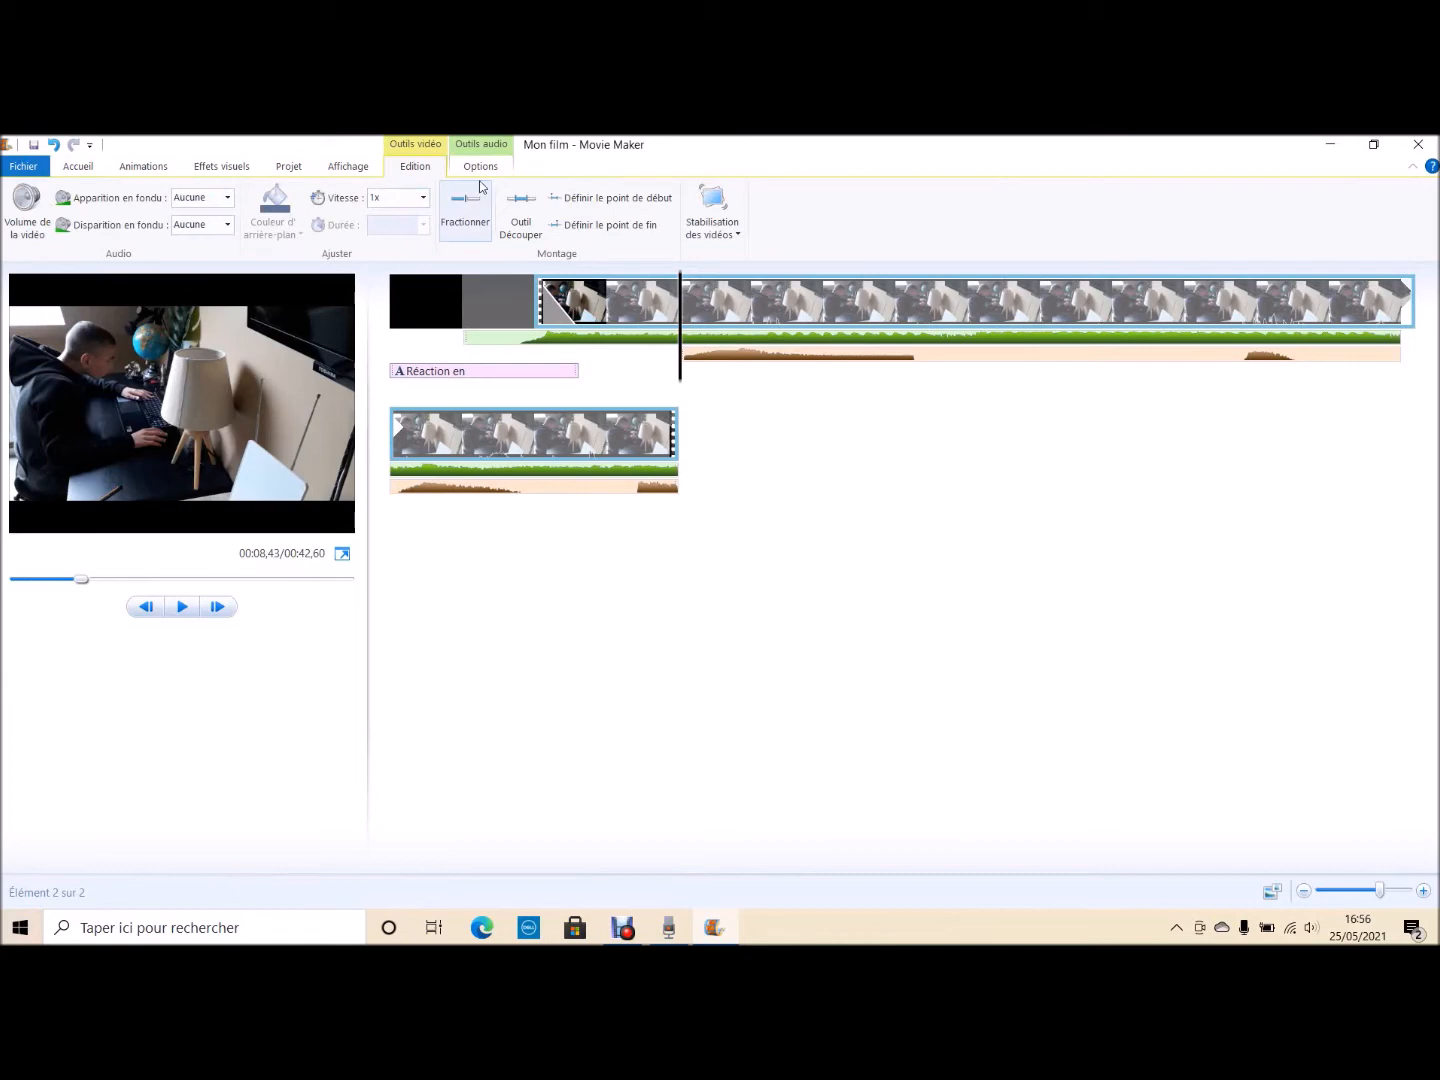
pyautogui.click(480, 167)
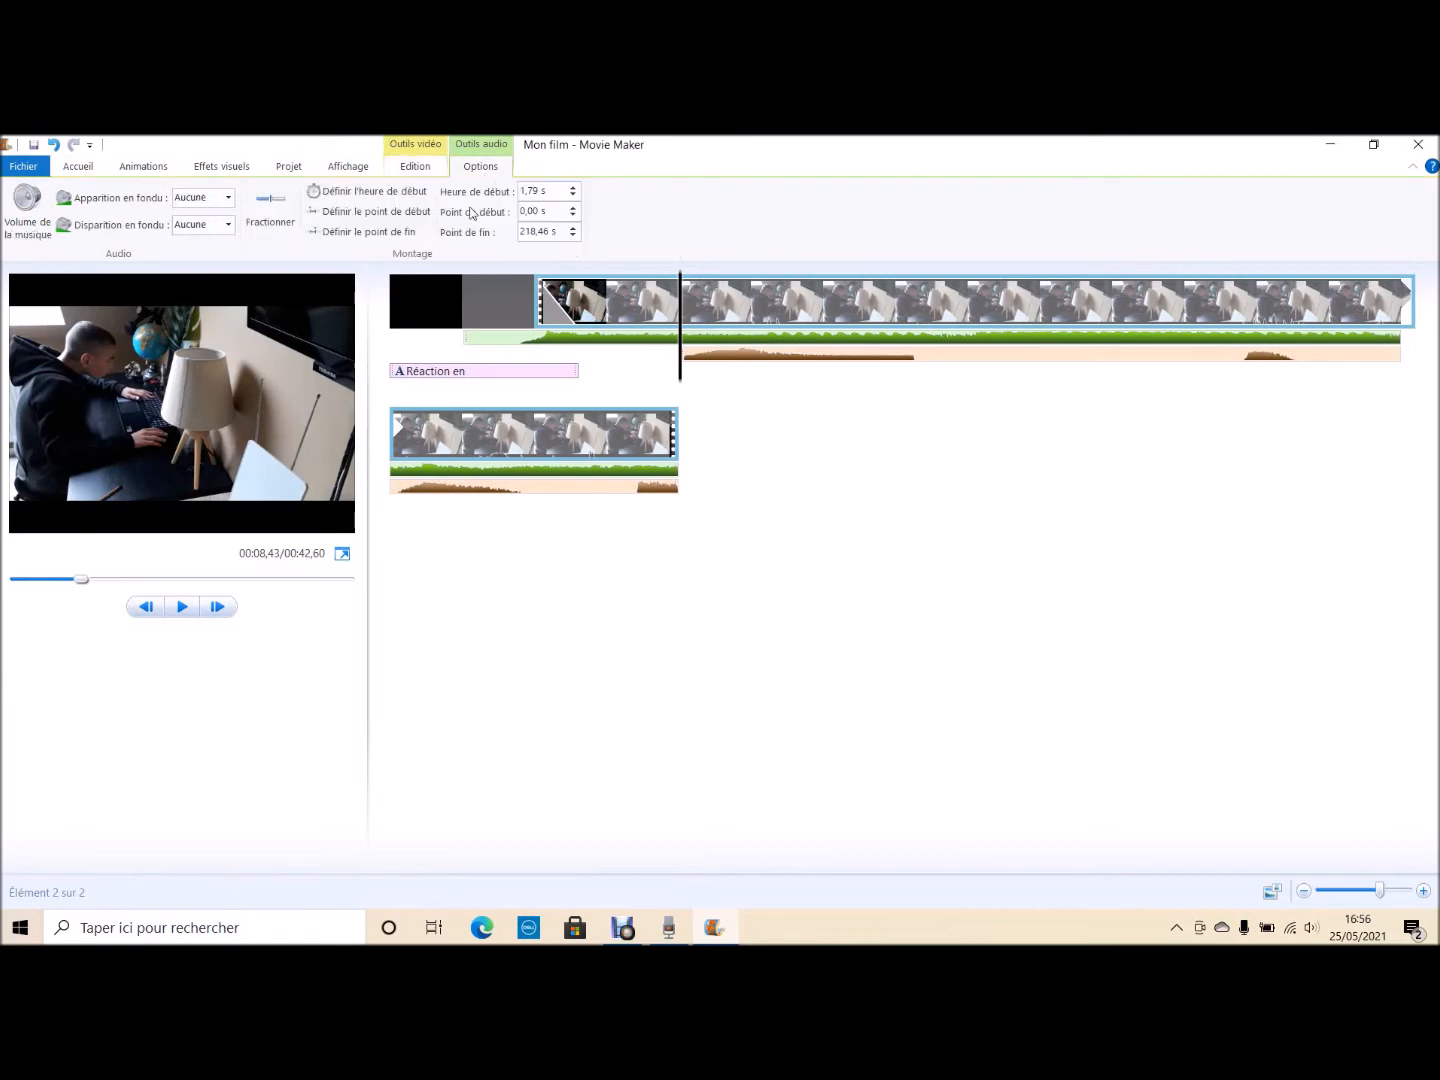
pyautogui.click(920, 296)
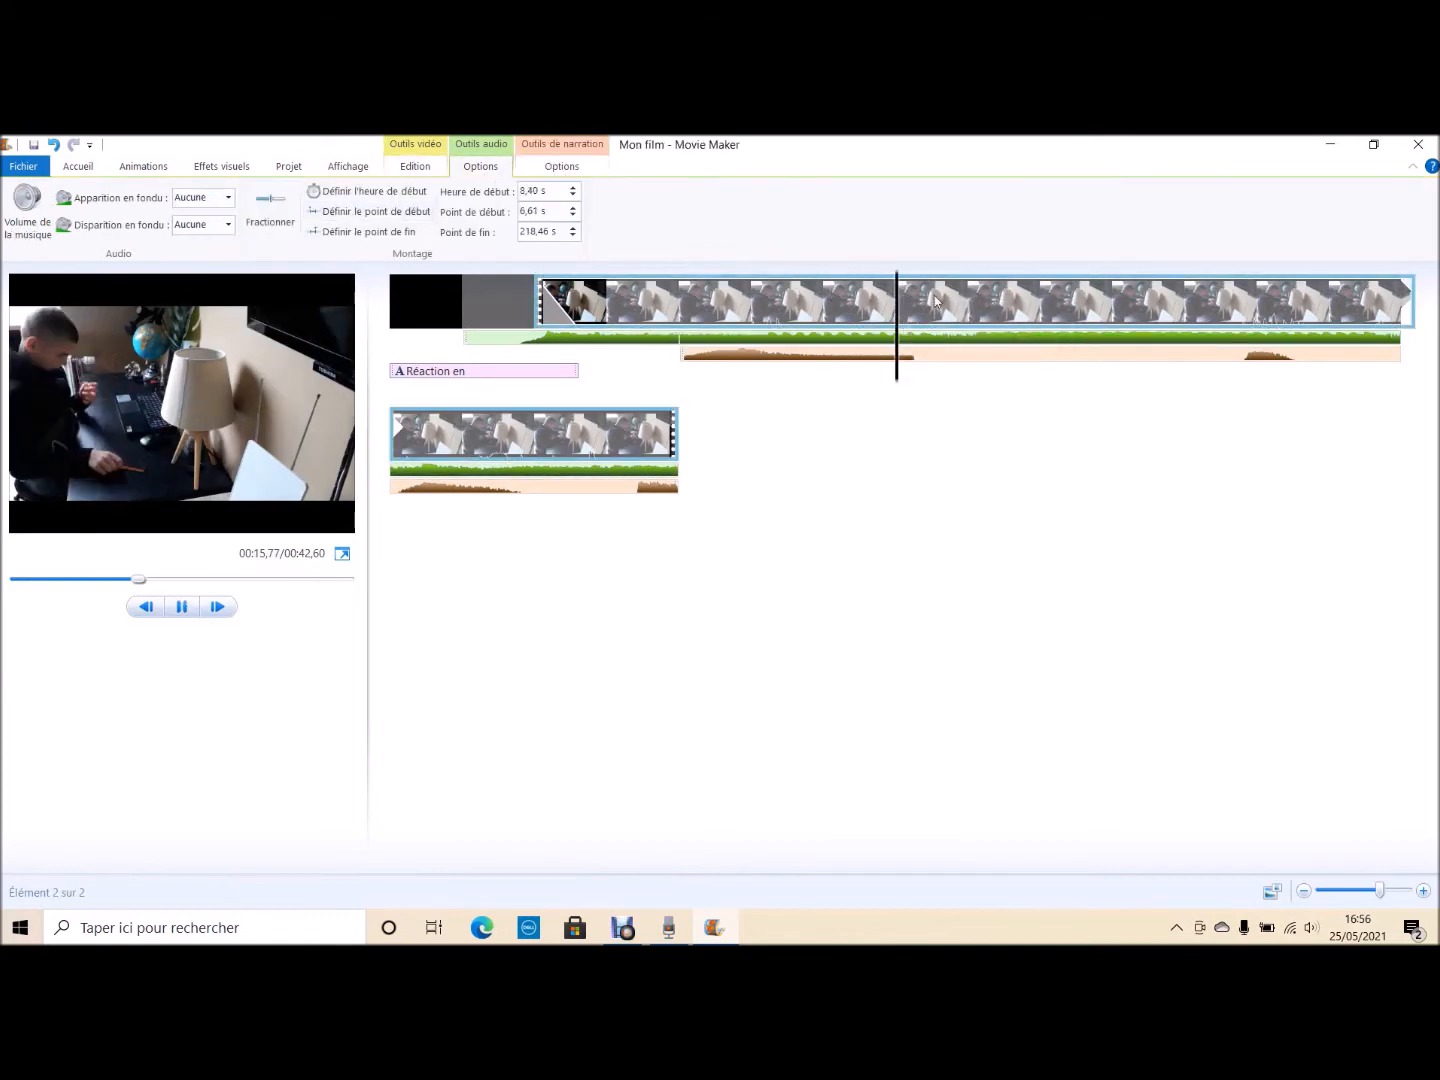
pyautogui.click(296, 200)
# Adjust the volume of the middle music segment that plays alongside the sound effect
pyautogui.click(682, 343)
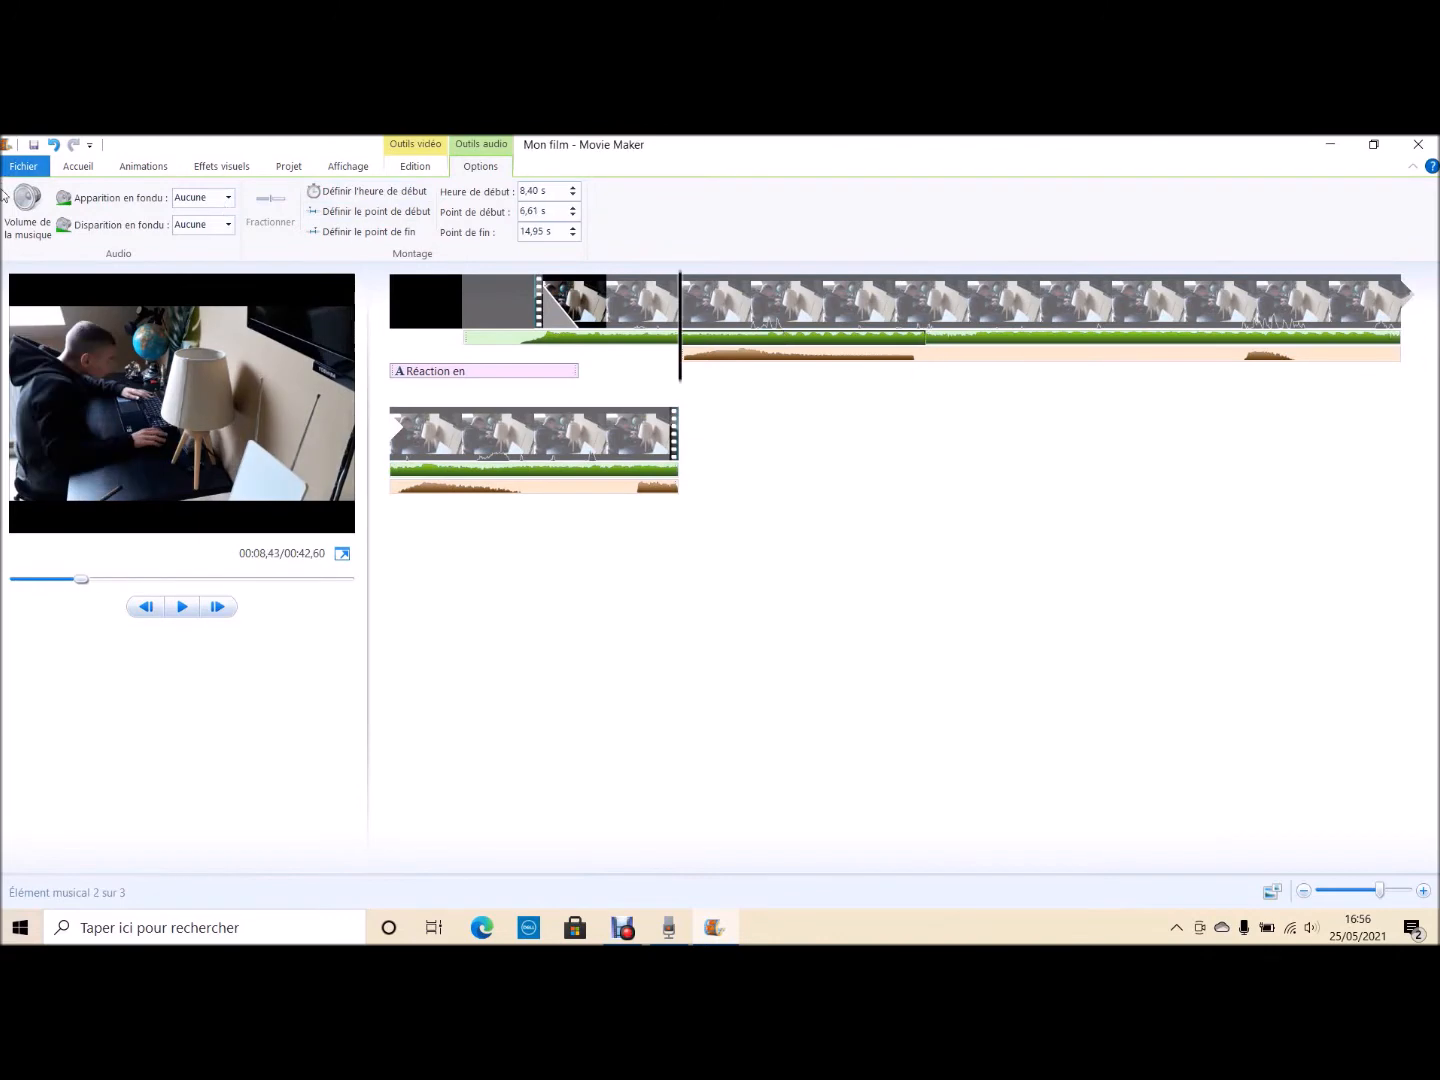
pyautogui.click(28, 210)
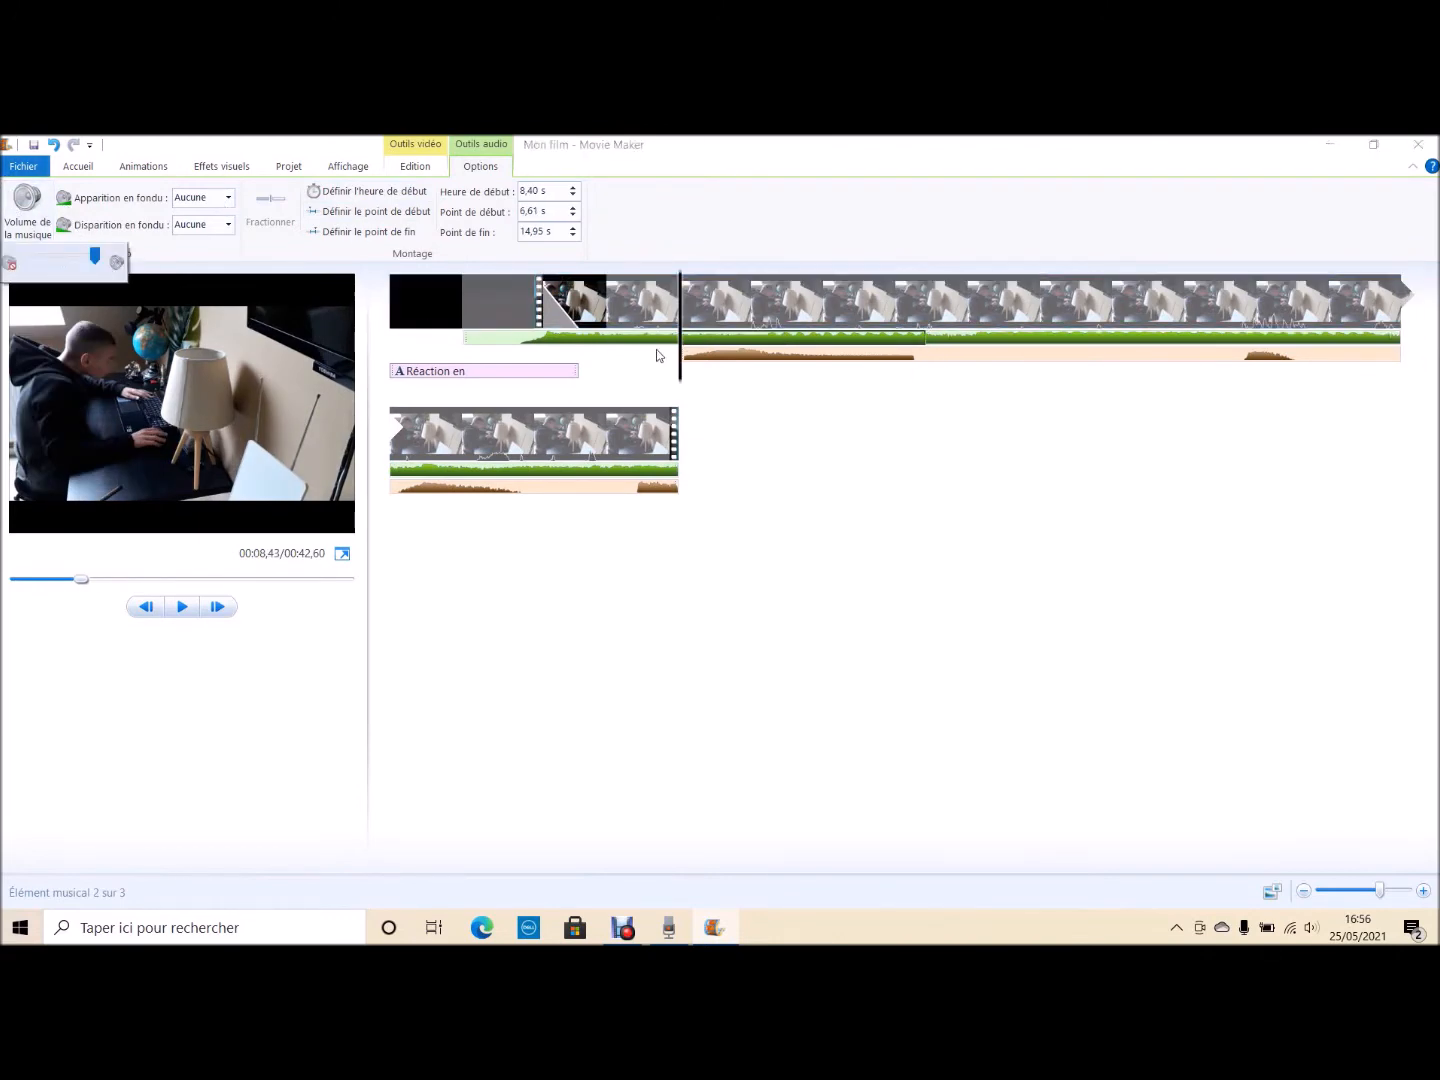
pyautogui.click(721, 357)
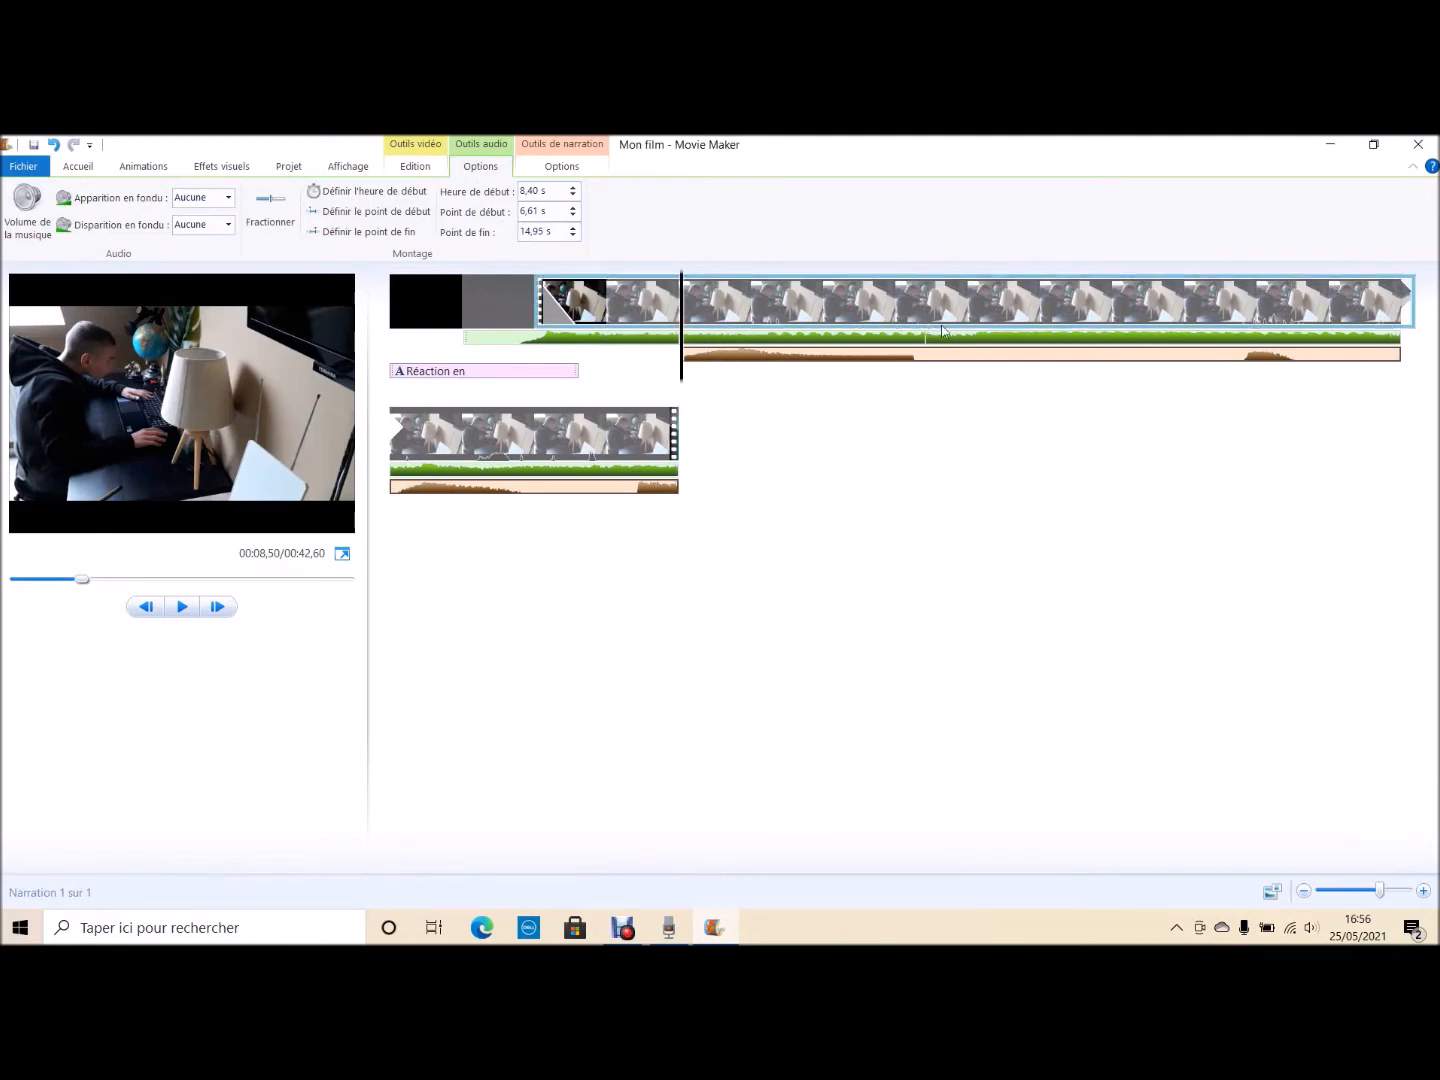
# Split the narration track at about 16,60 s, after the first sound effect, and delete the part that follows
pyautogui.click(973, 318)
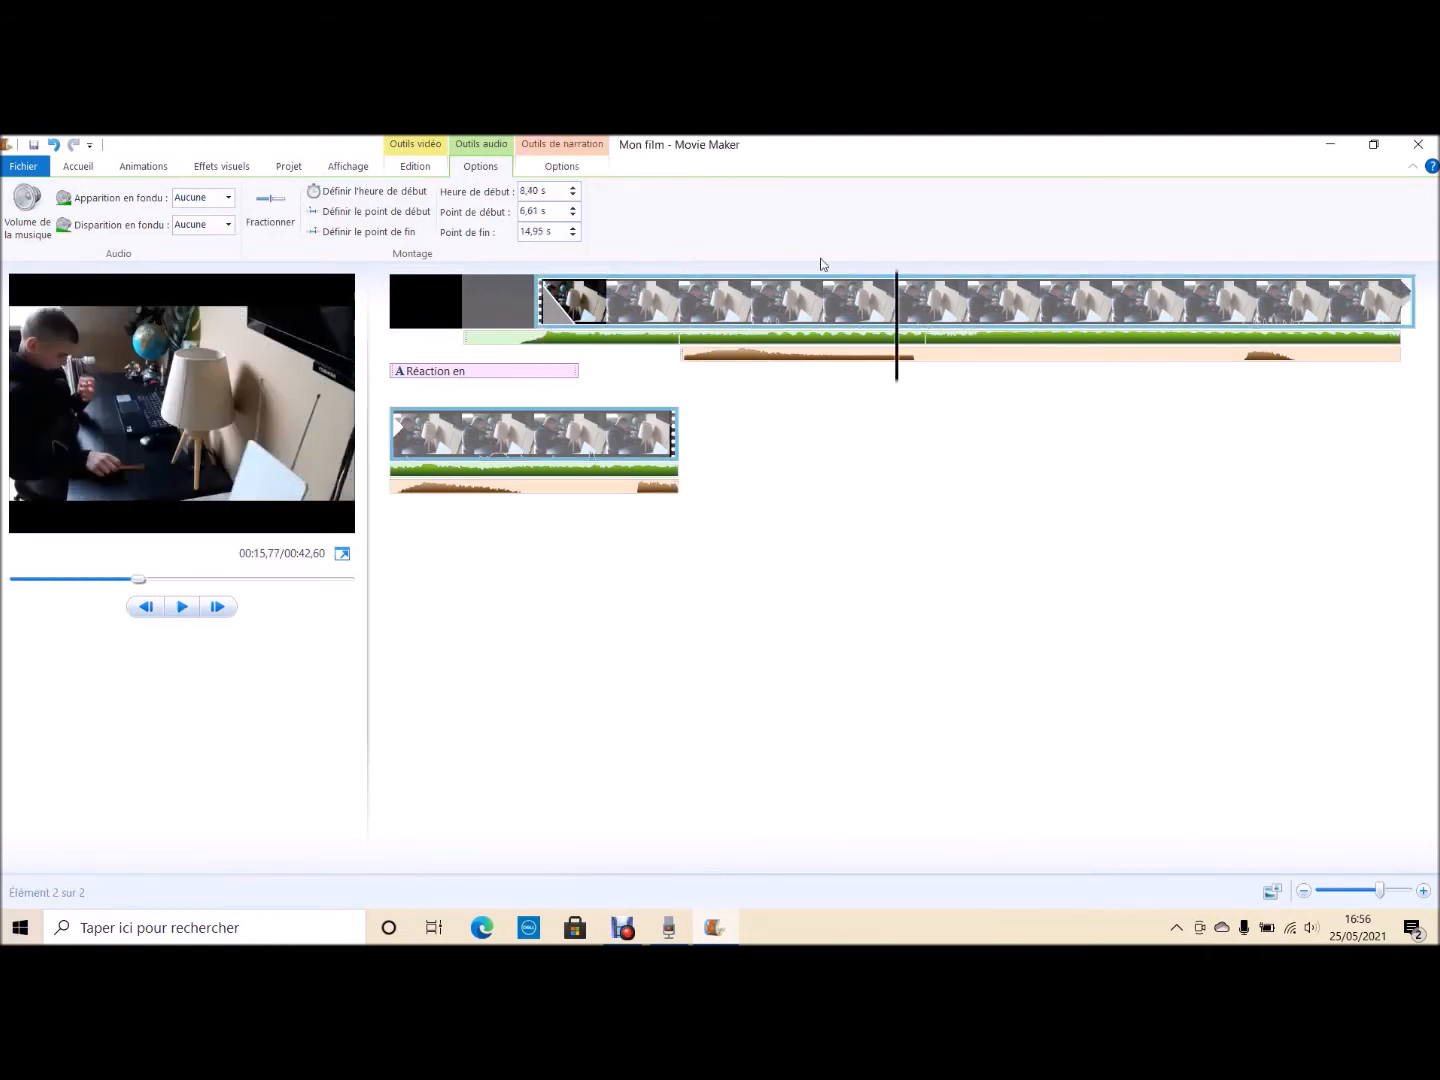
pyautogui.press('space')
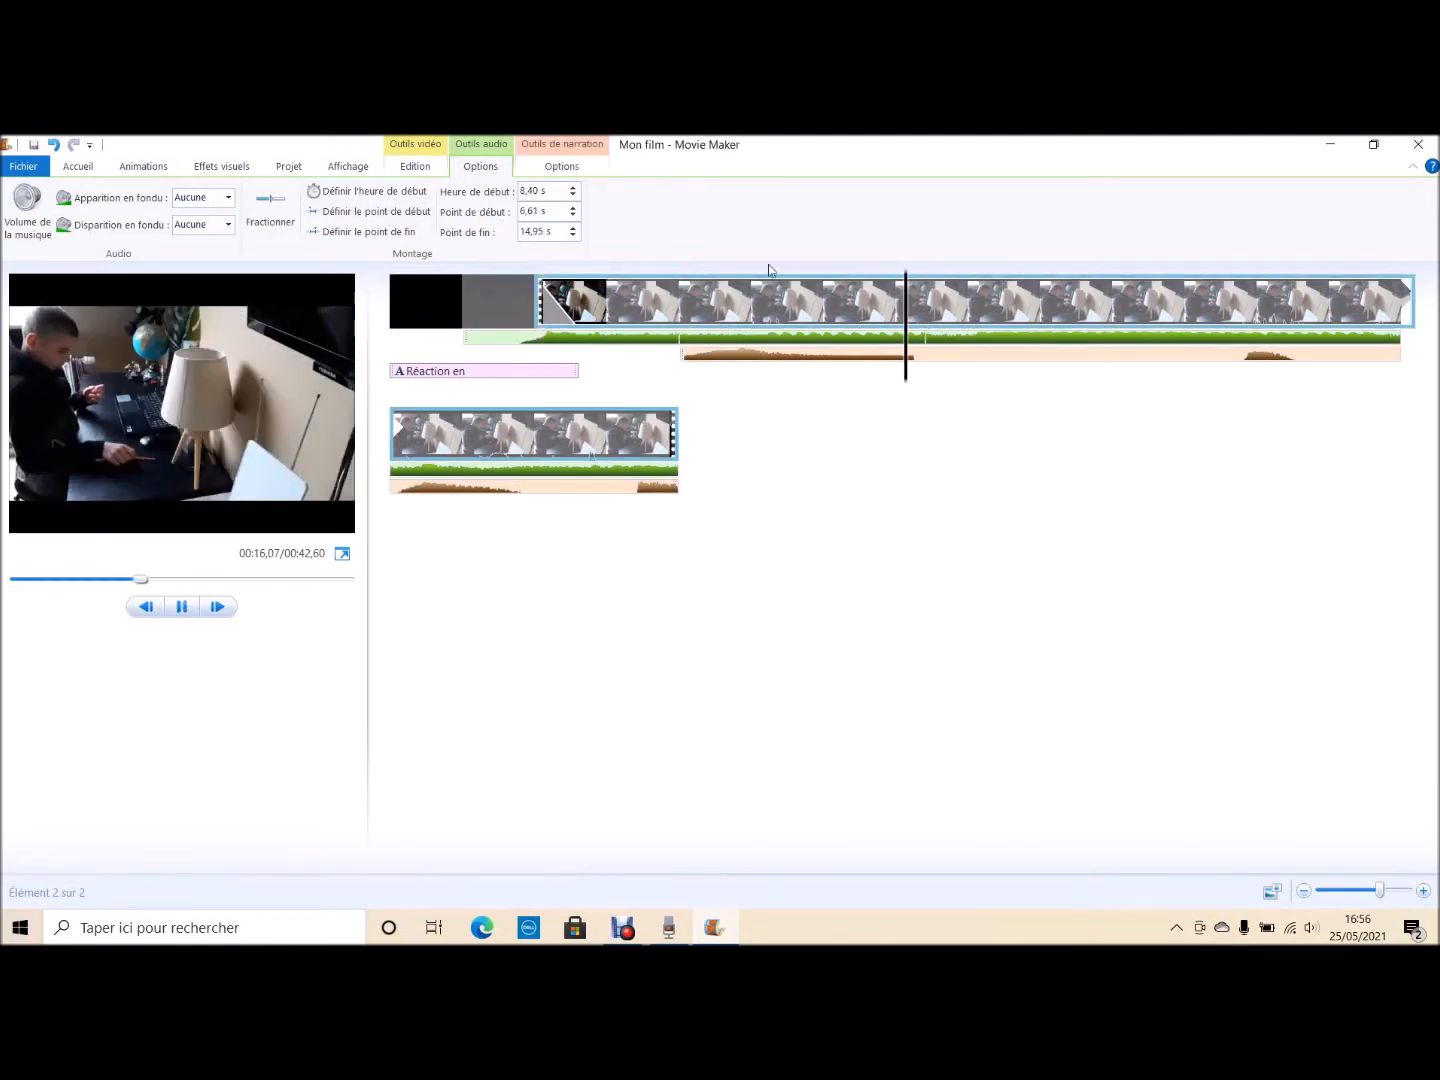
pyautogui.click(547, 169)
pyautogui.click(265, 204)
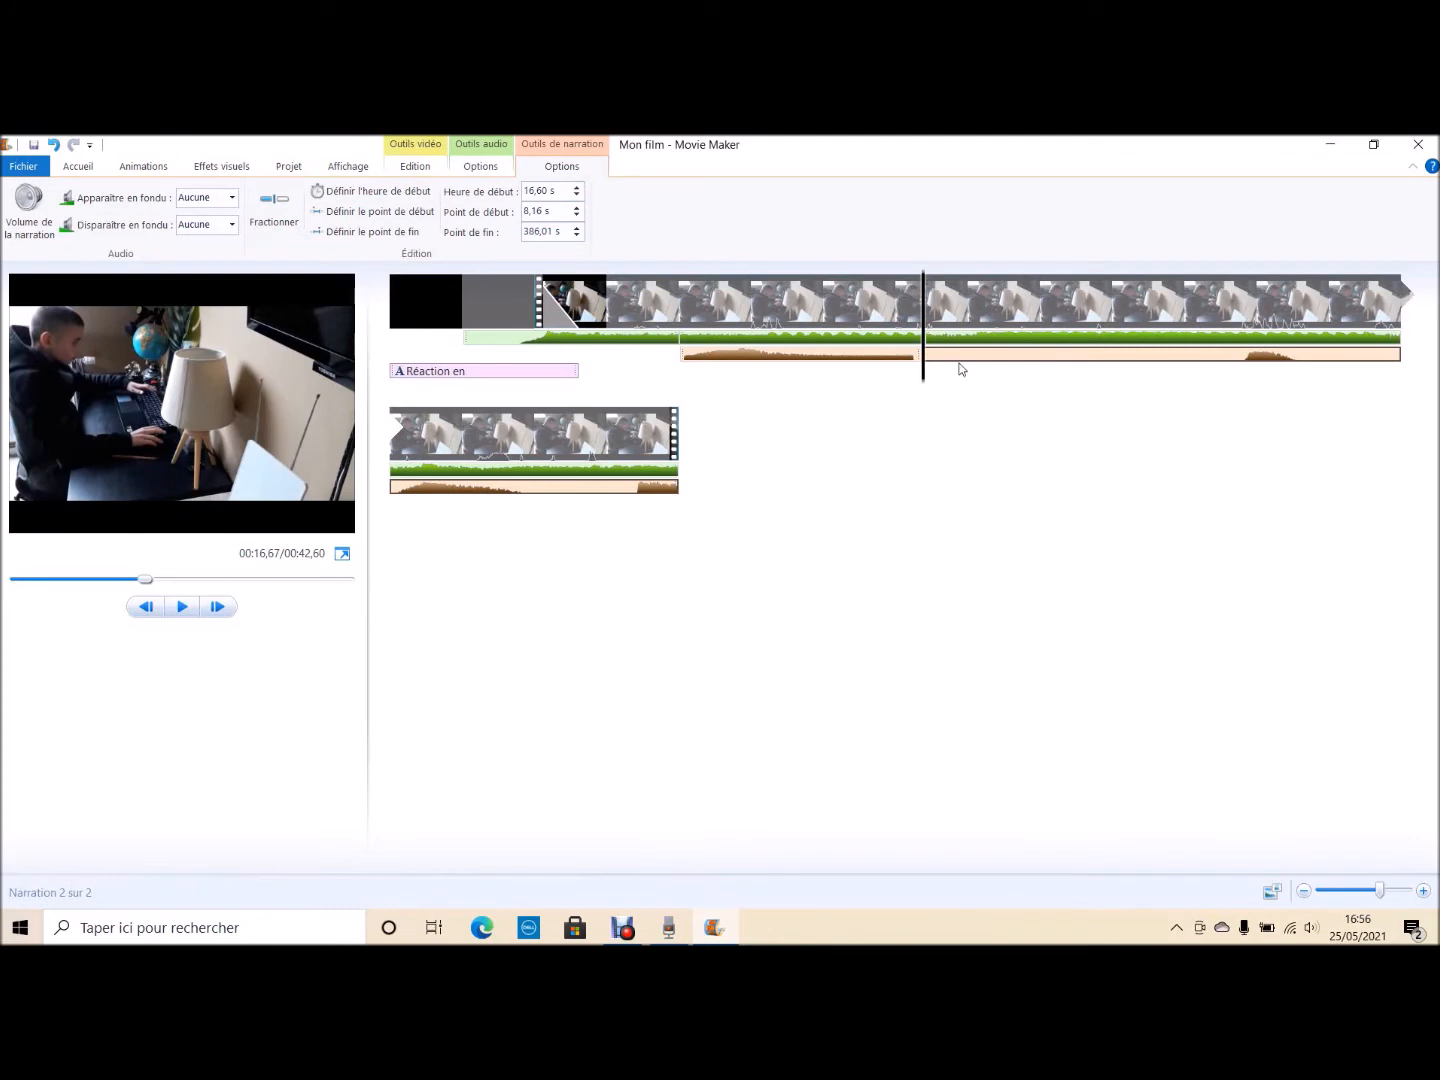
pyautogui.press('Delete')
# Adjust the volume of the remaining narration segment and preview it with the music
pyautogui.click(781, 357)
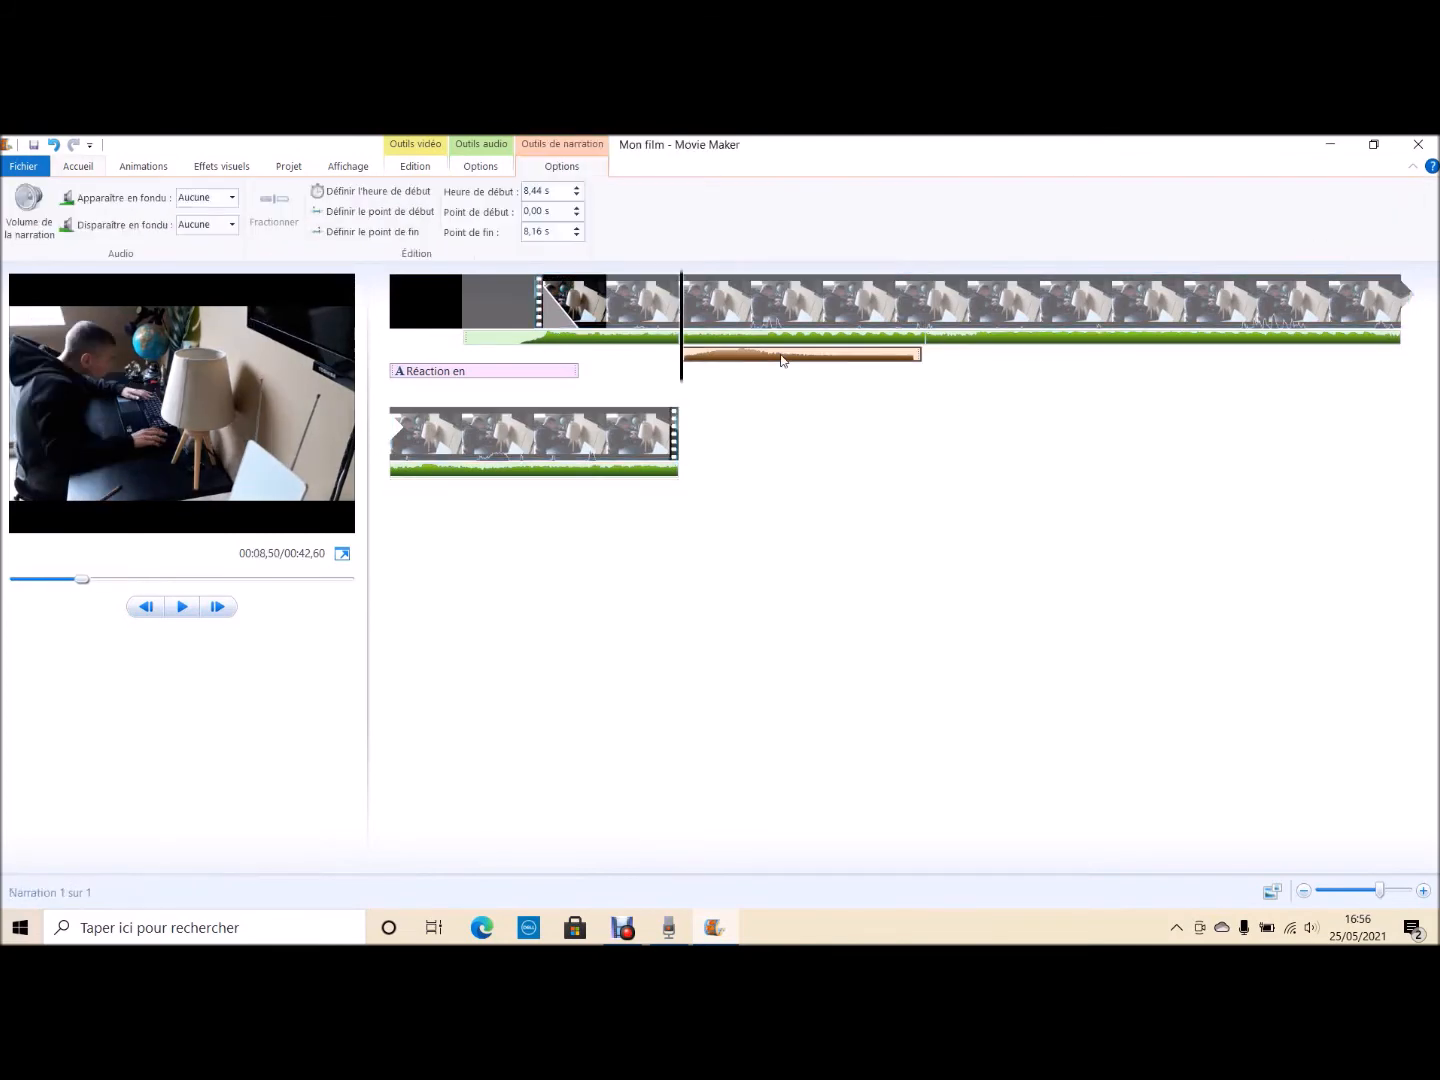
pyautogui.click(21, 238)
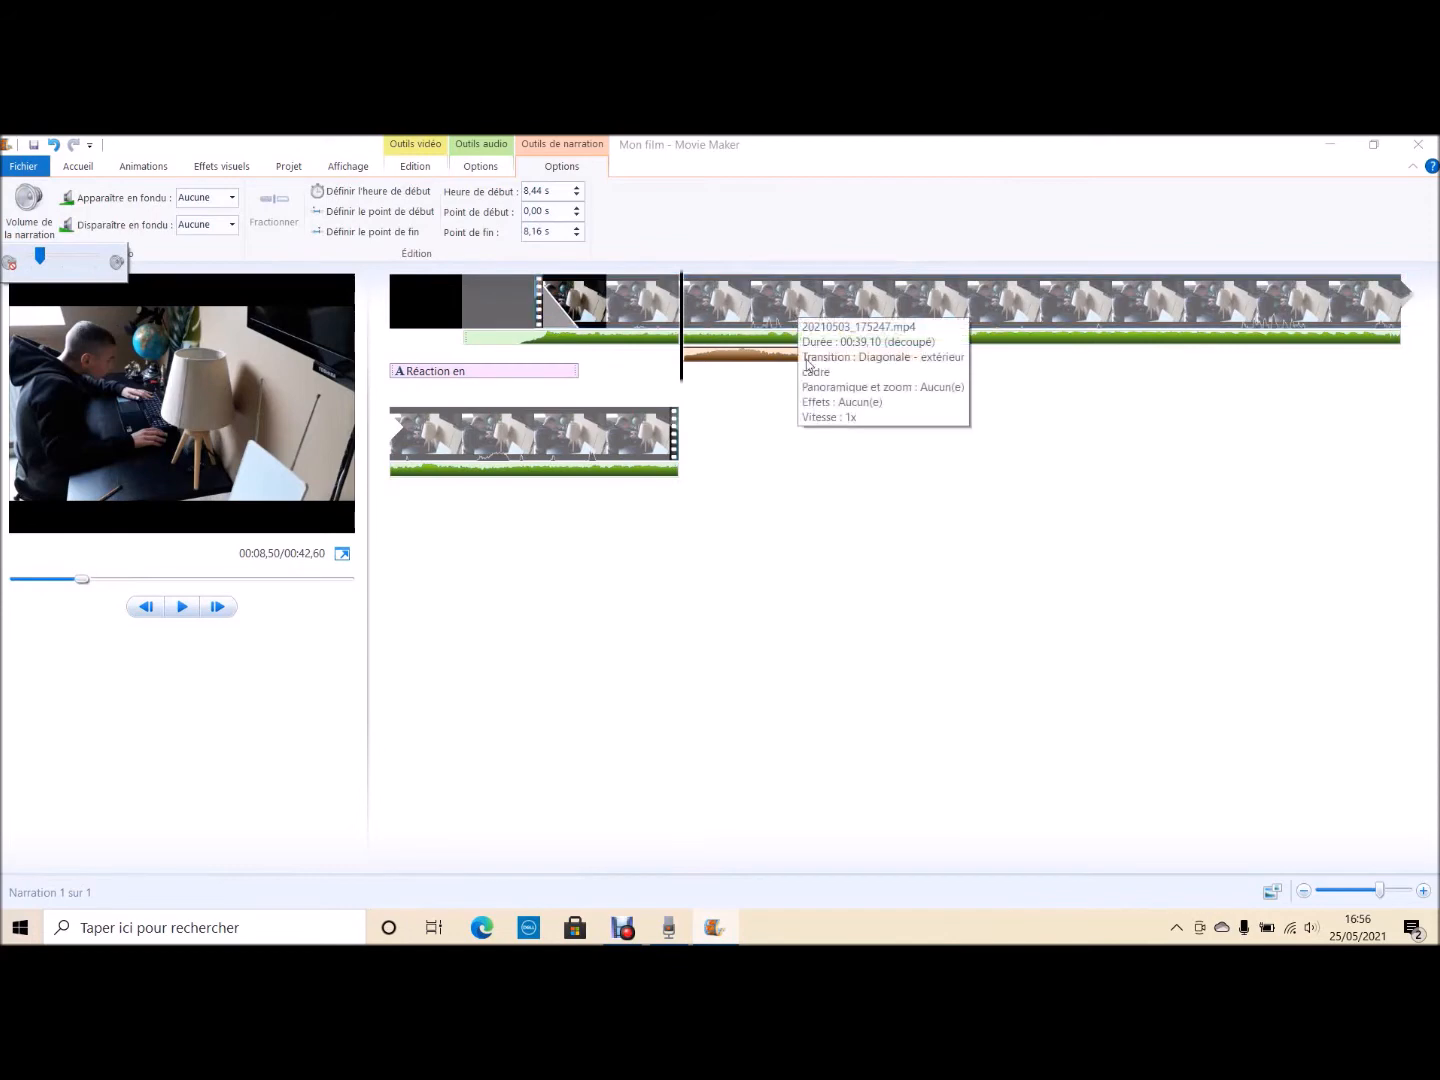
pyautogui.click(955, 584)
pyautogui.press('space')
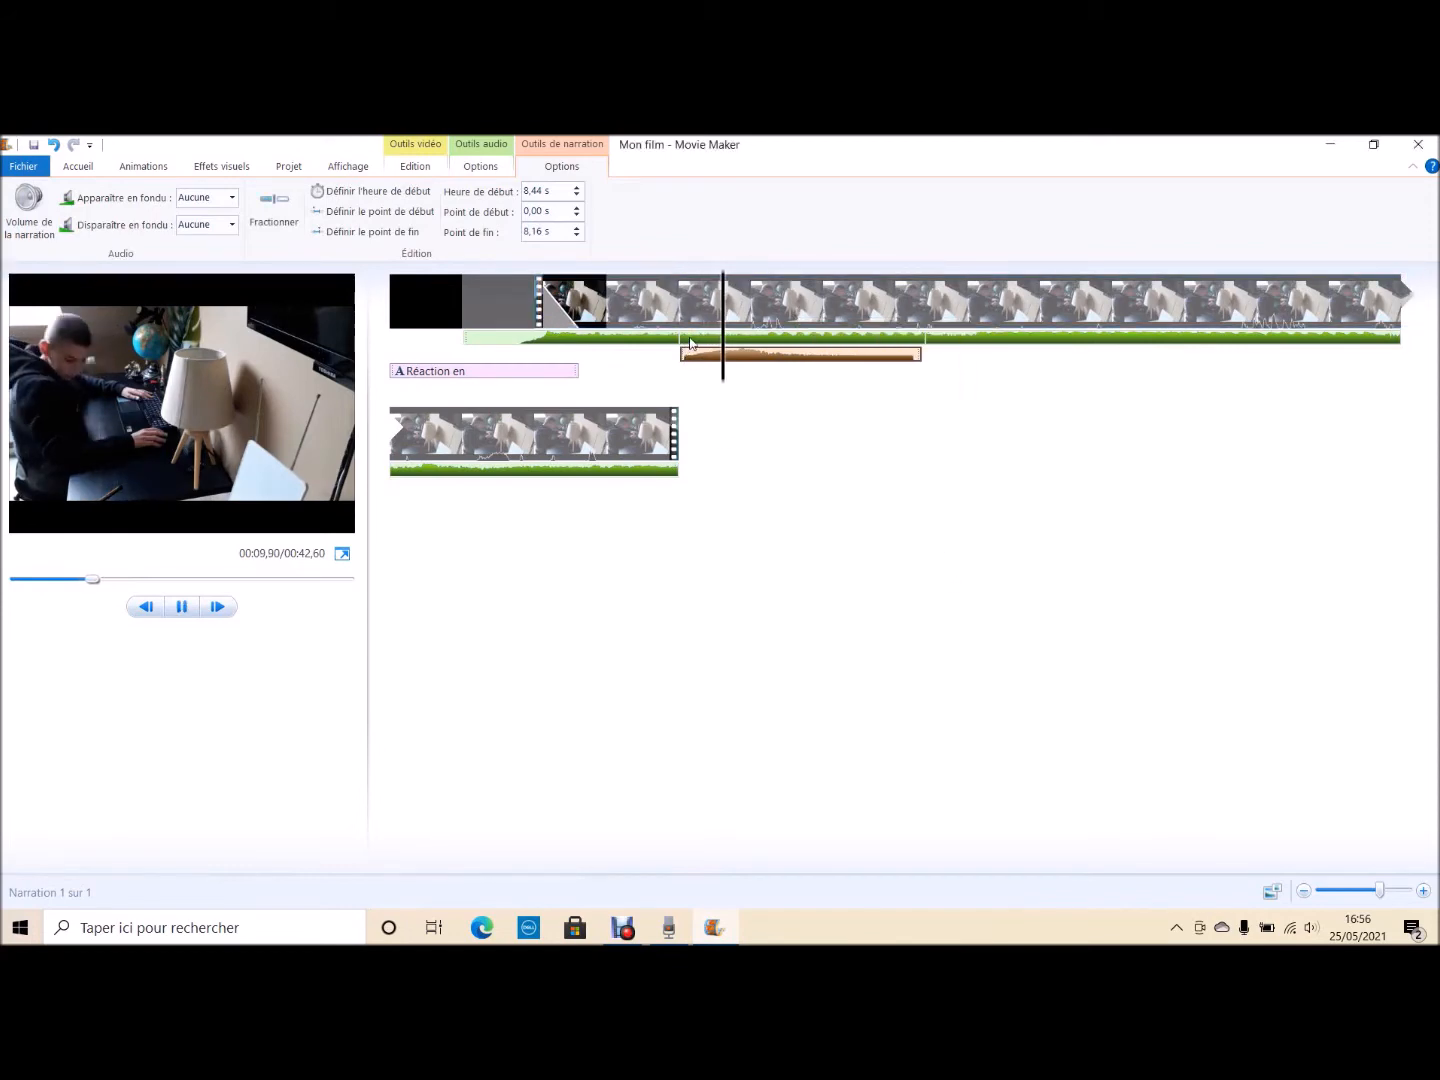
# Stop the preview and delete the filmed clip that follows the title from the timeline
pyautogui.press('space')
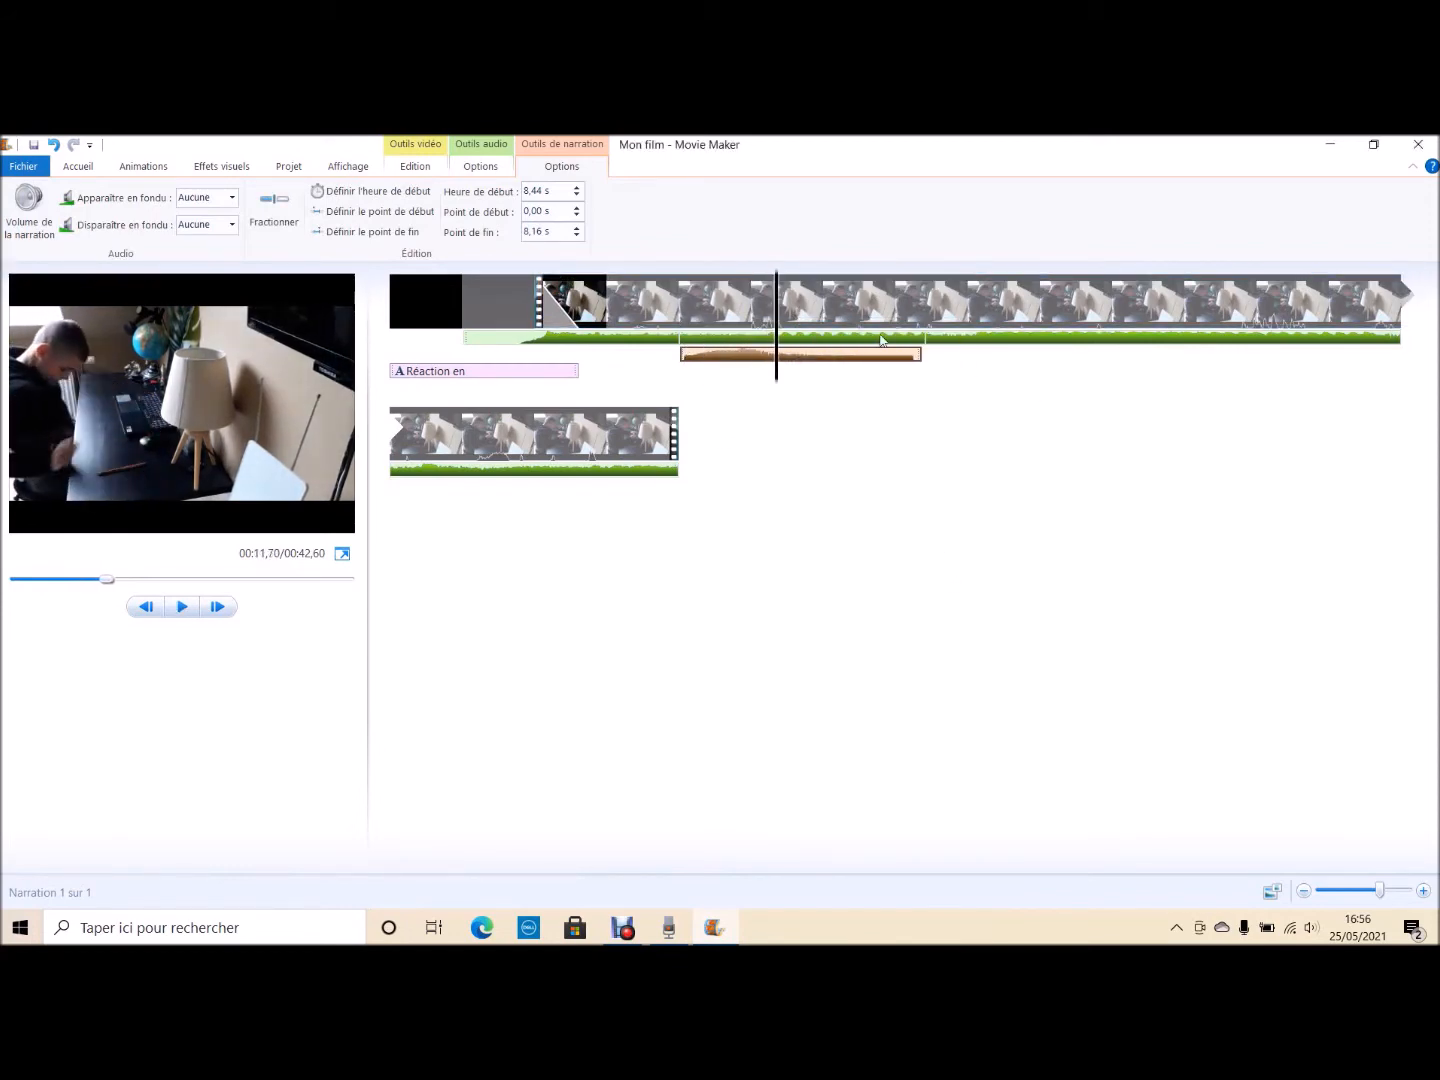
pyautogui.click(729, 339)
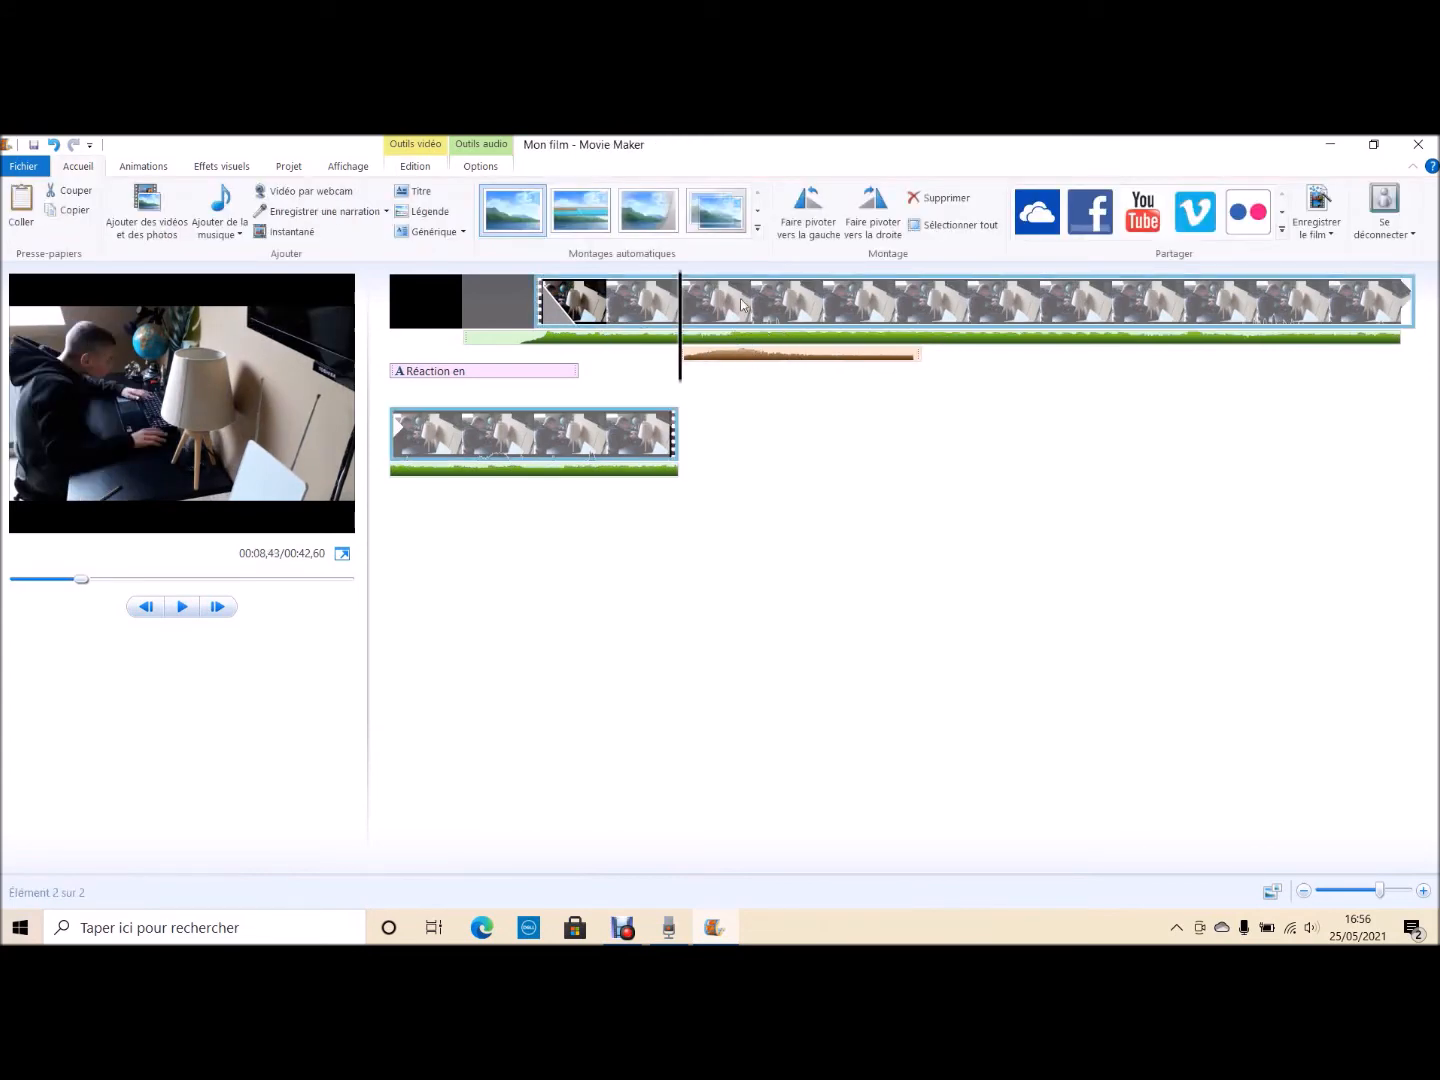
pyautogui.click(607, 295)
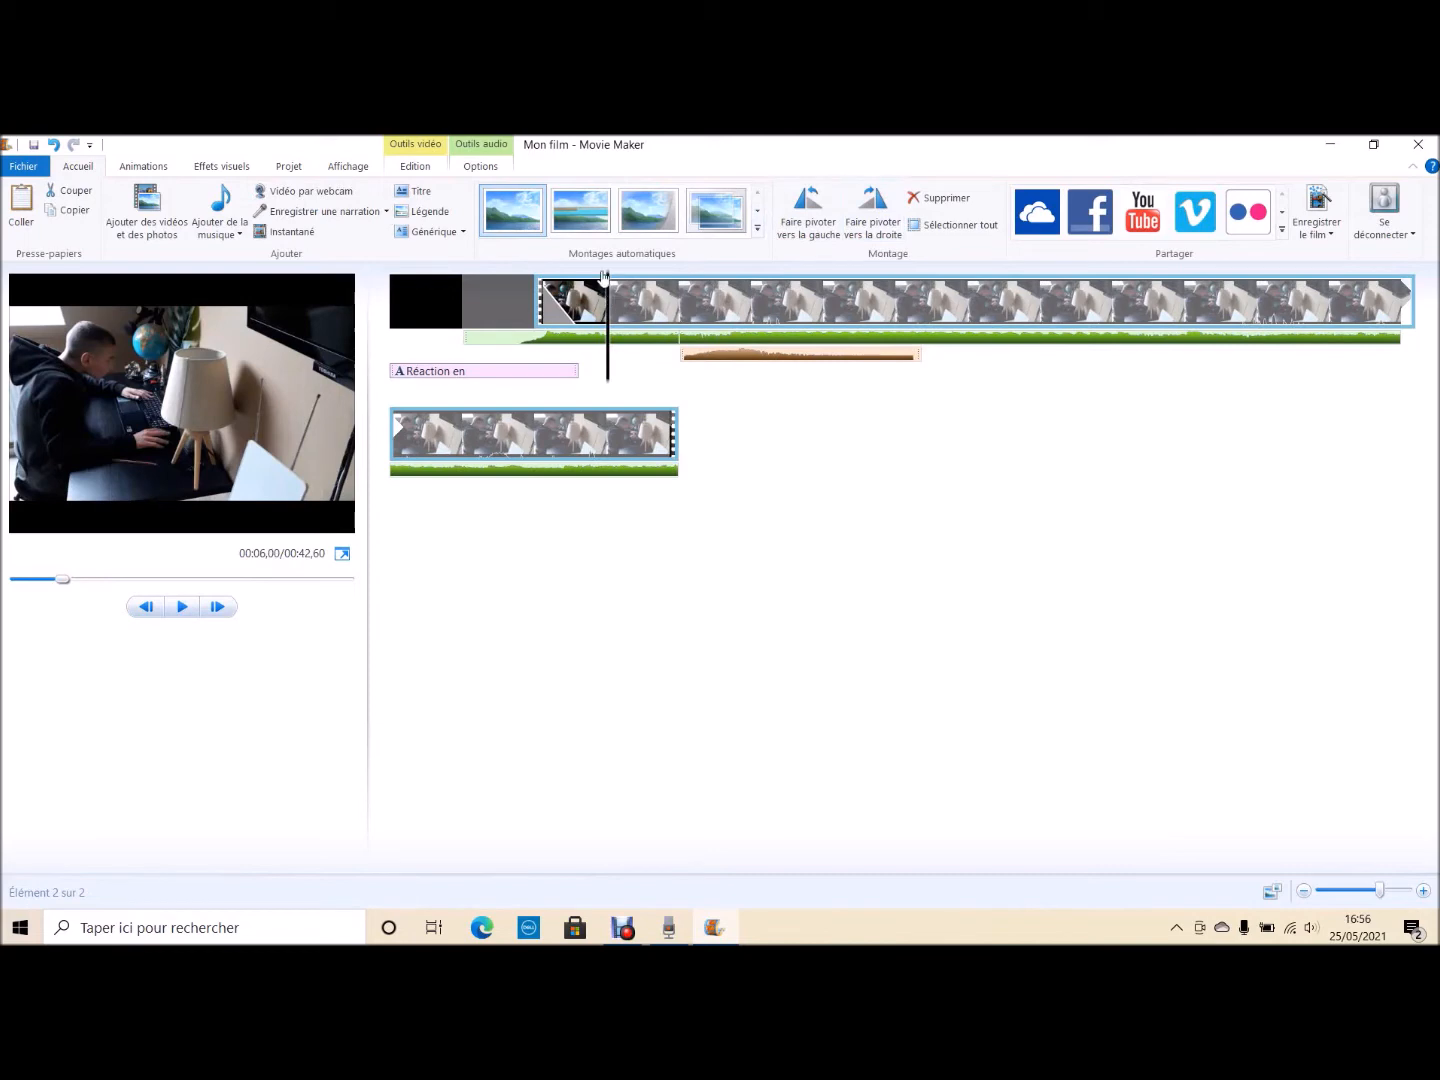
pyautogui.press('Delete')
# Add the picture "Présentation1 (2)" from the Images folder after the title
pyautogui.click(147, 208)
pyautogui.click(66, 310)
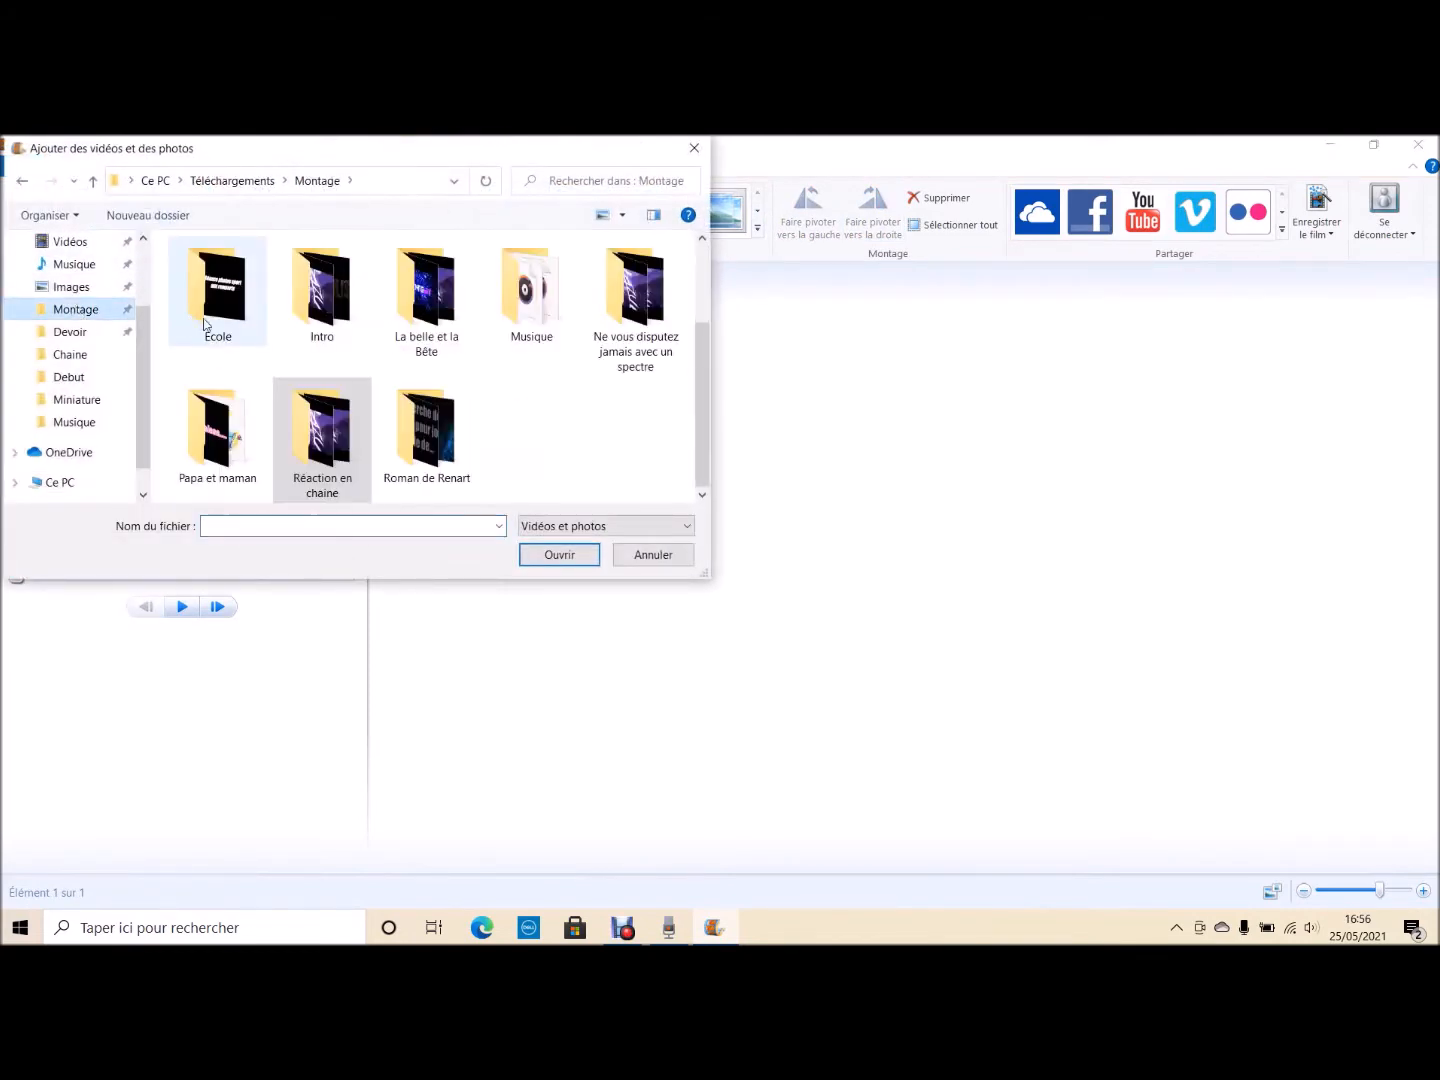
pyautogui.click(72, 287)
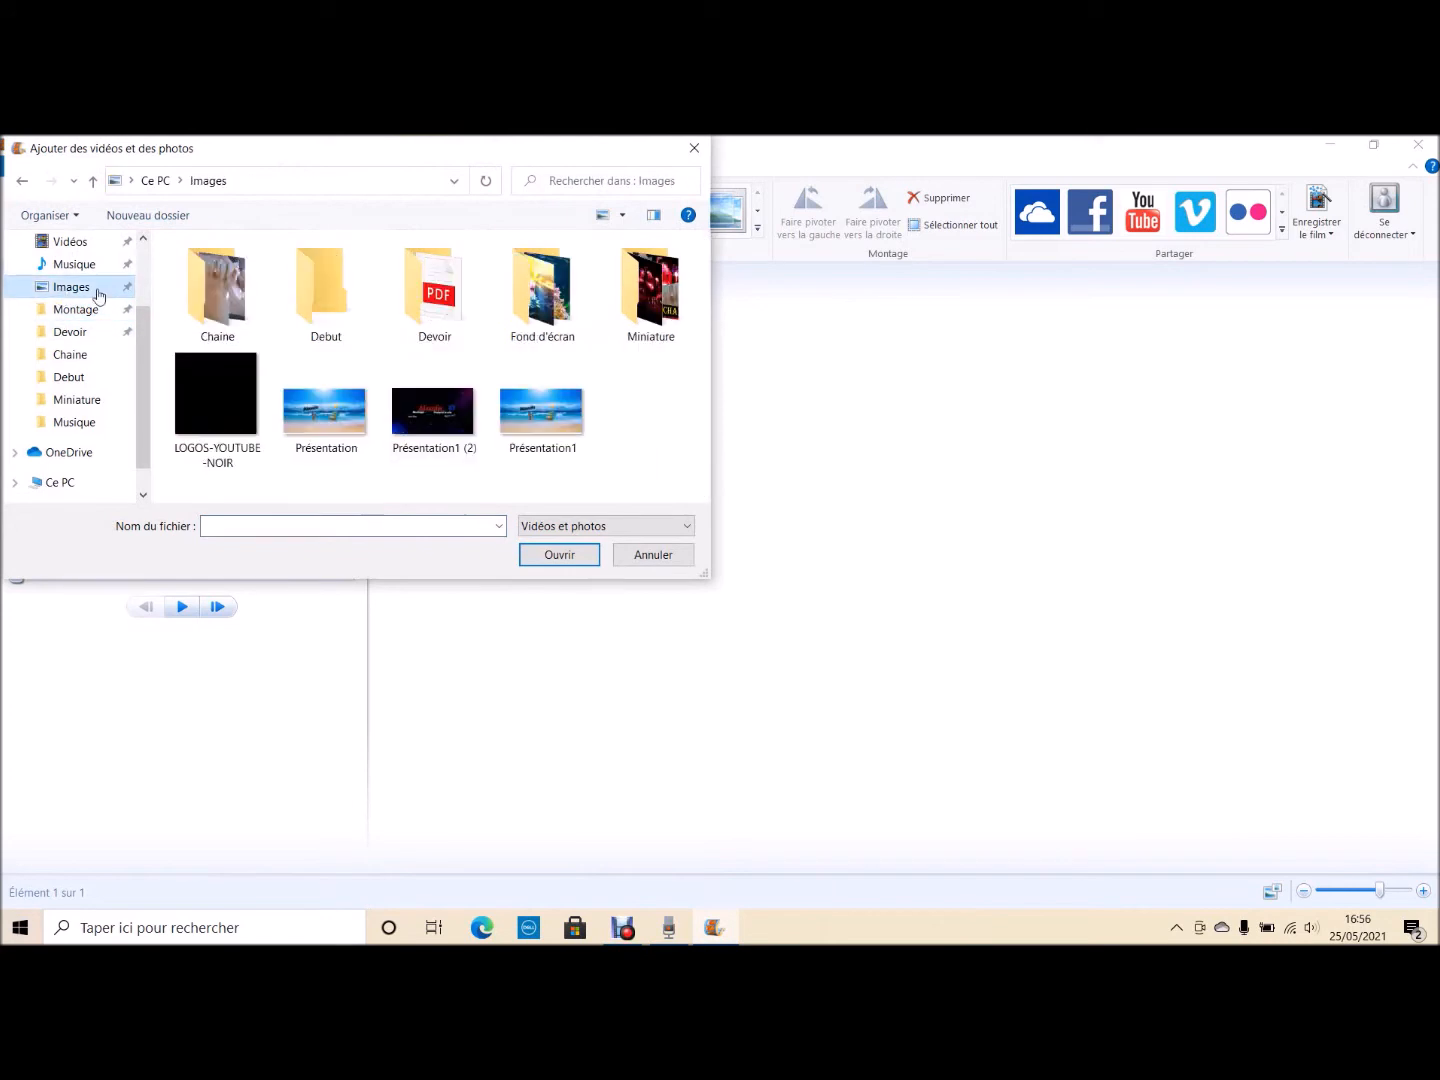
pyautogui.click(433, 410)
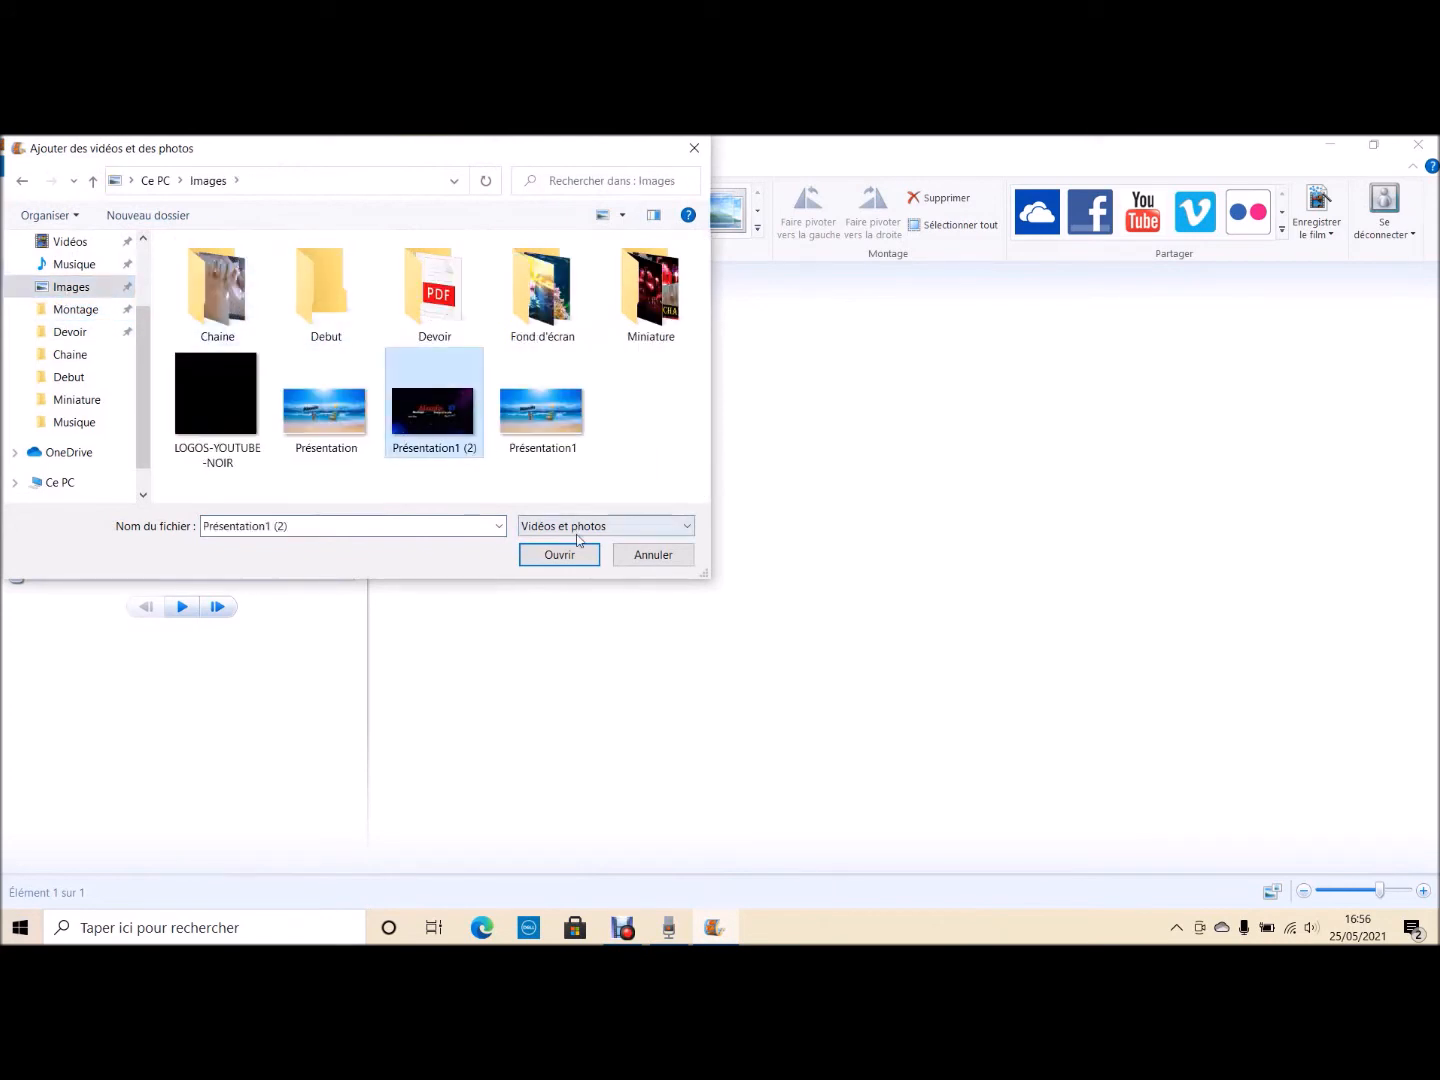
pyautogui.click(580, 553)
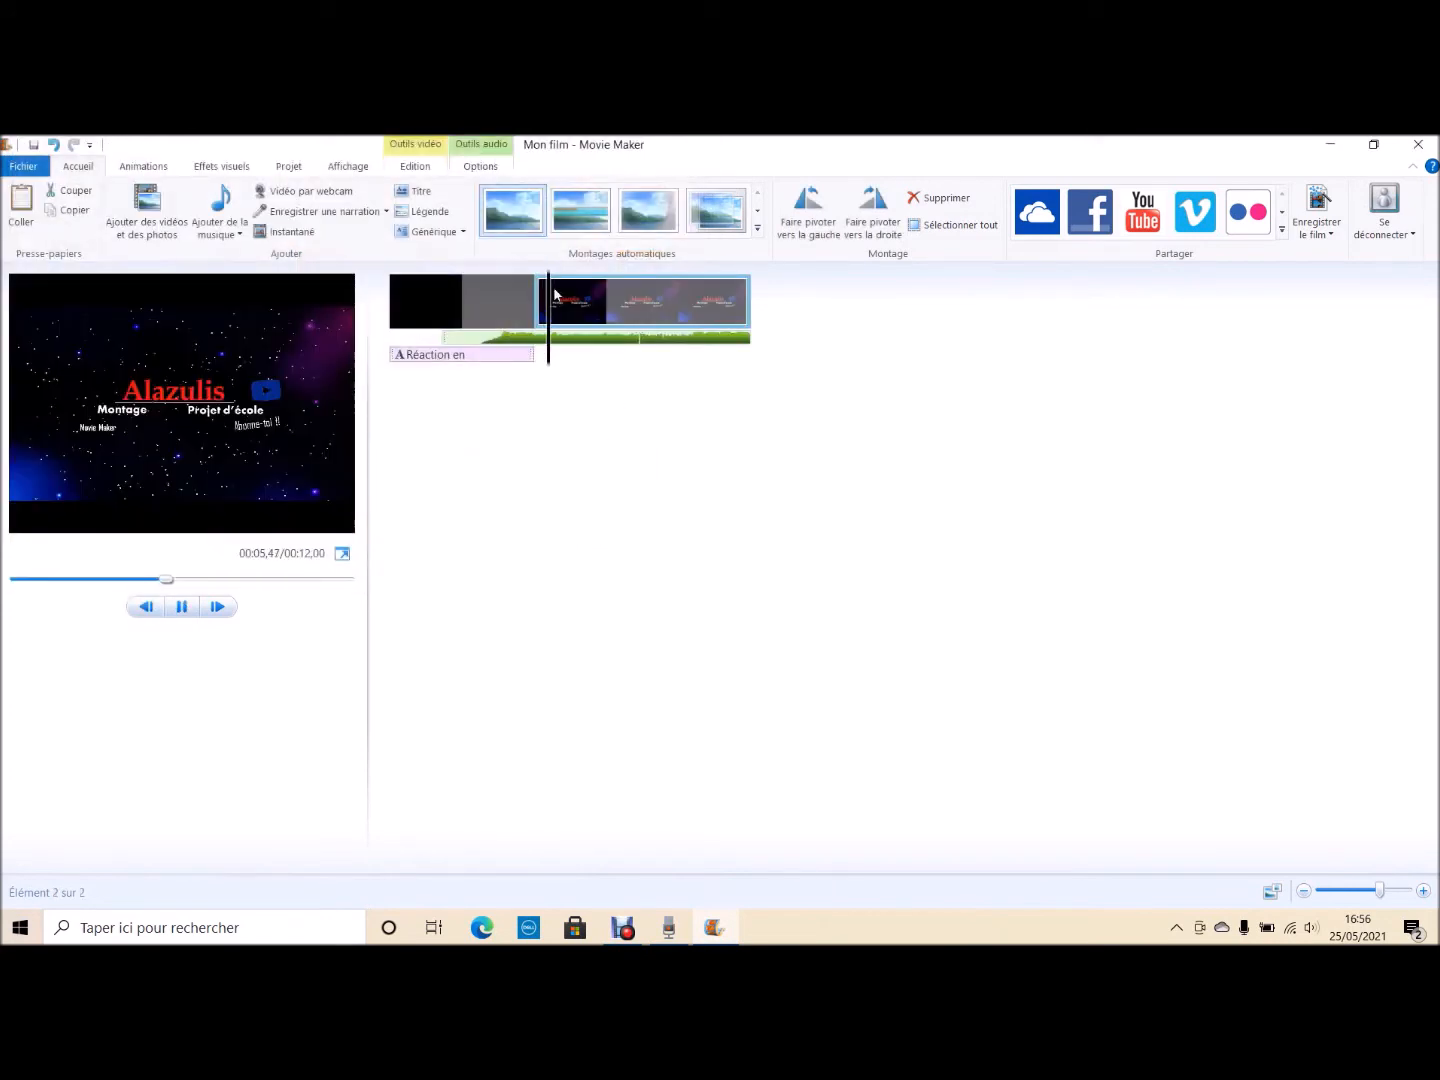
# Try rotating the added picture left and right in quarter turns, bringing it back upright
pyautogui.click(415, 167)
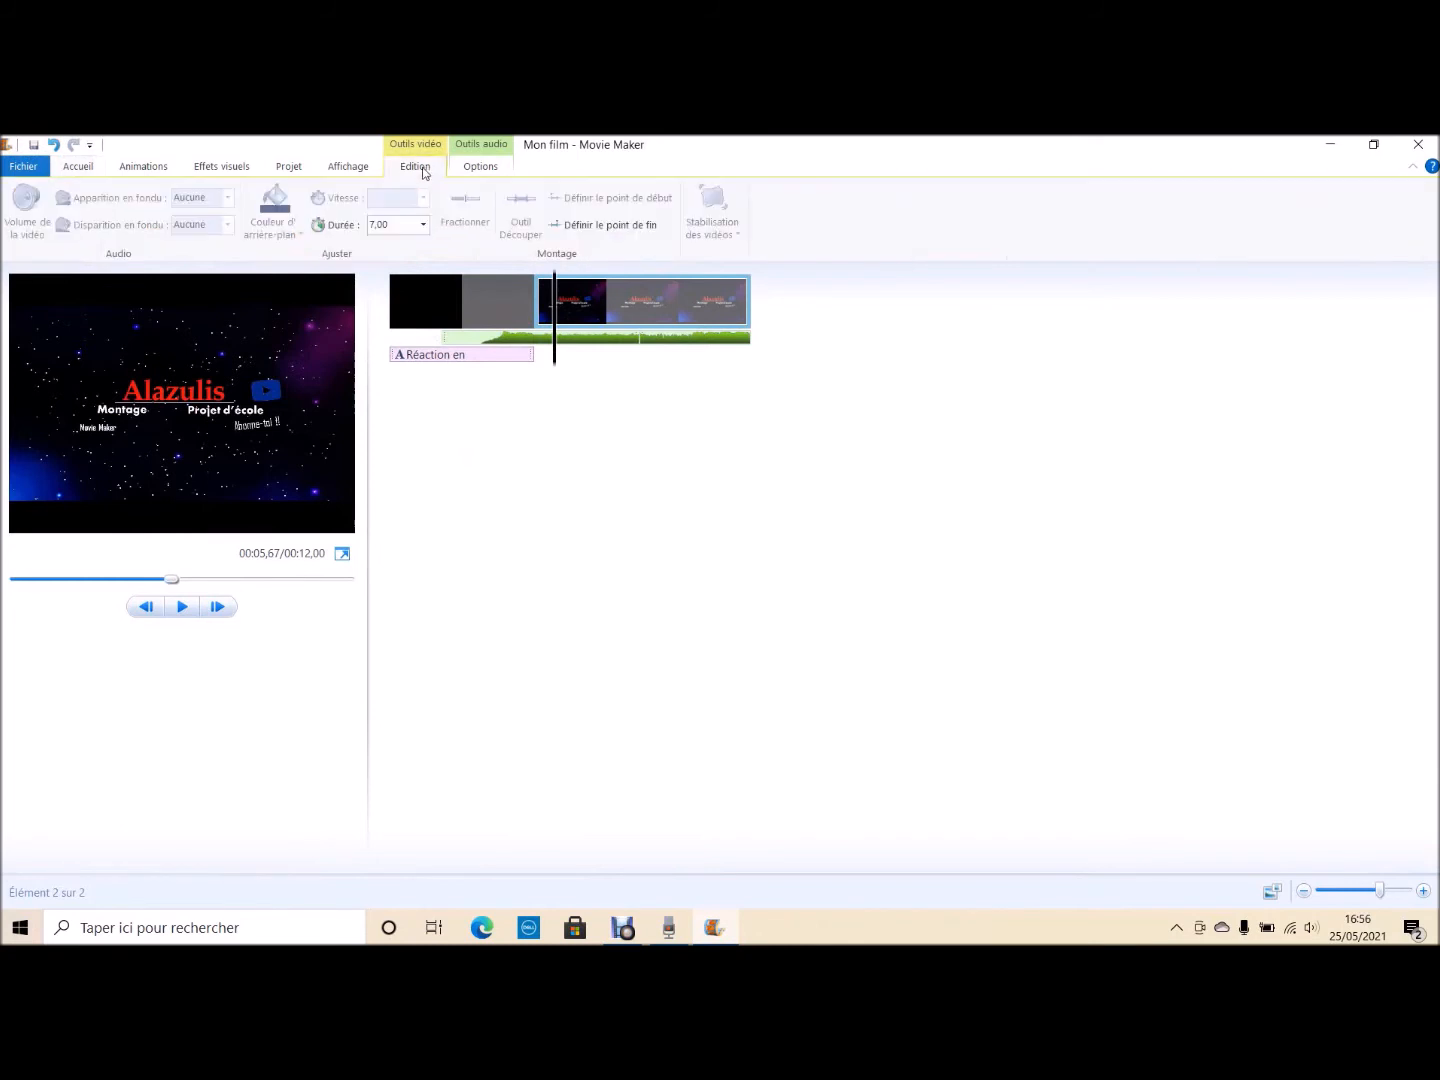
pyautogui.click(103, 172)
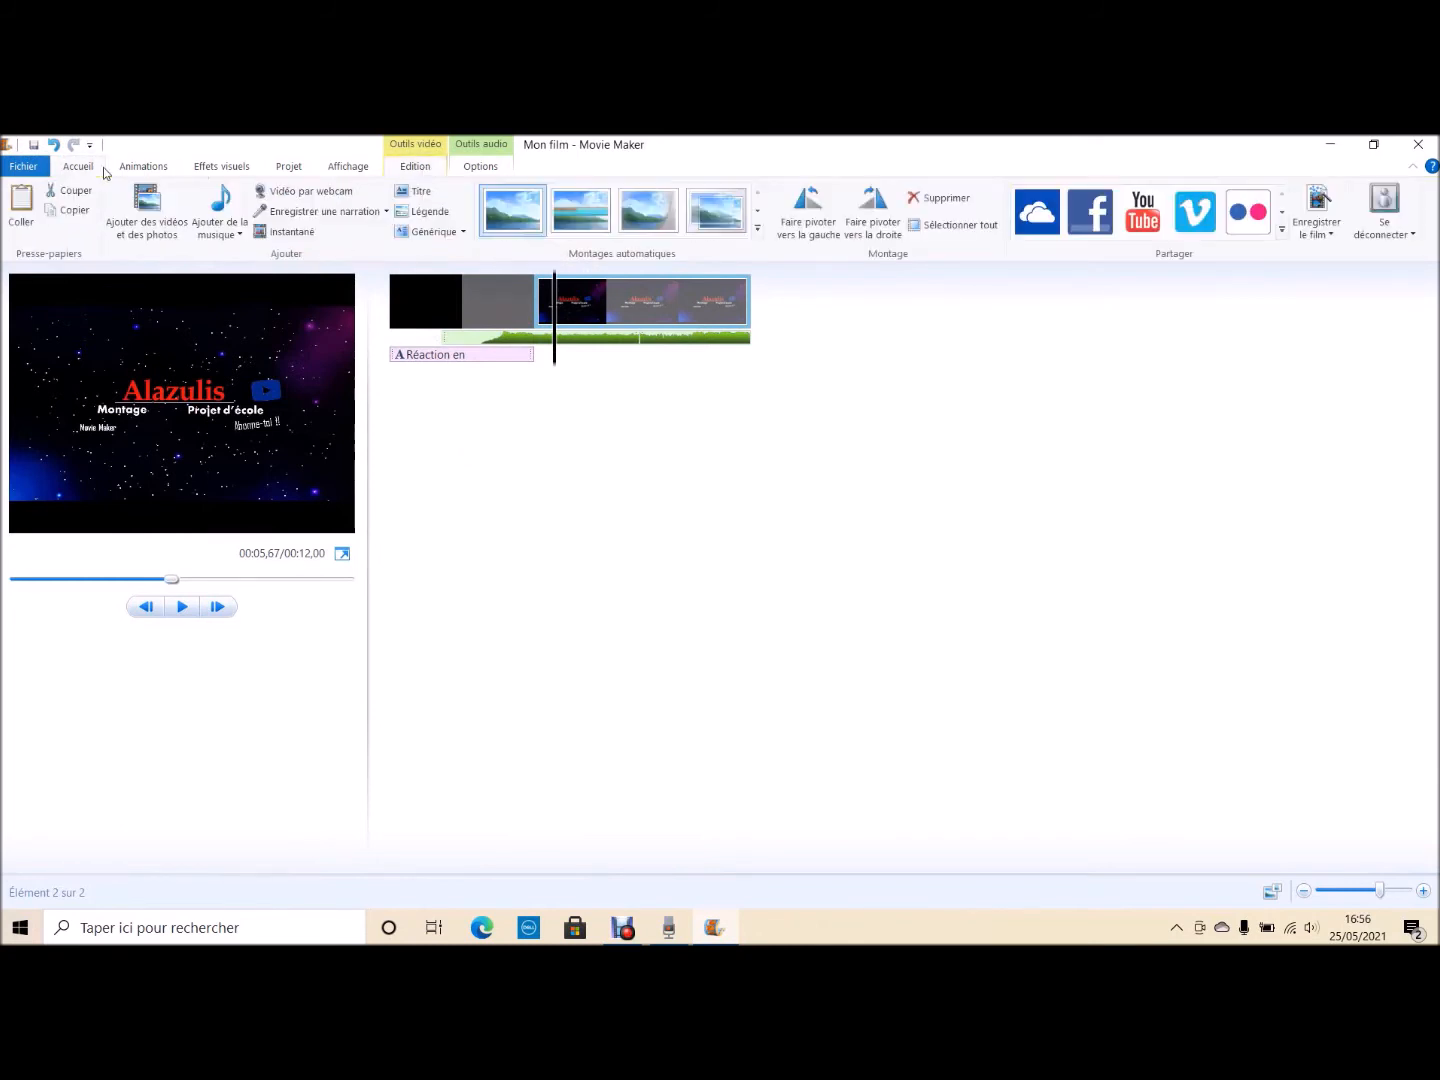
pyautogui.click(800, 213)
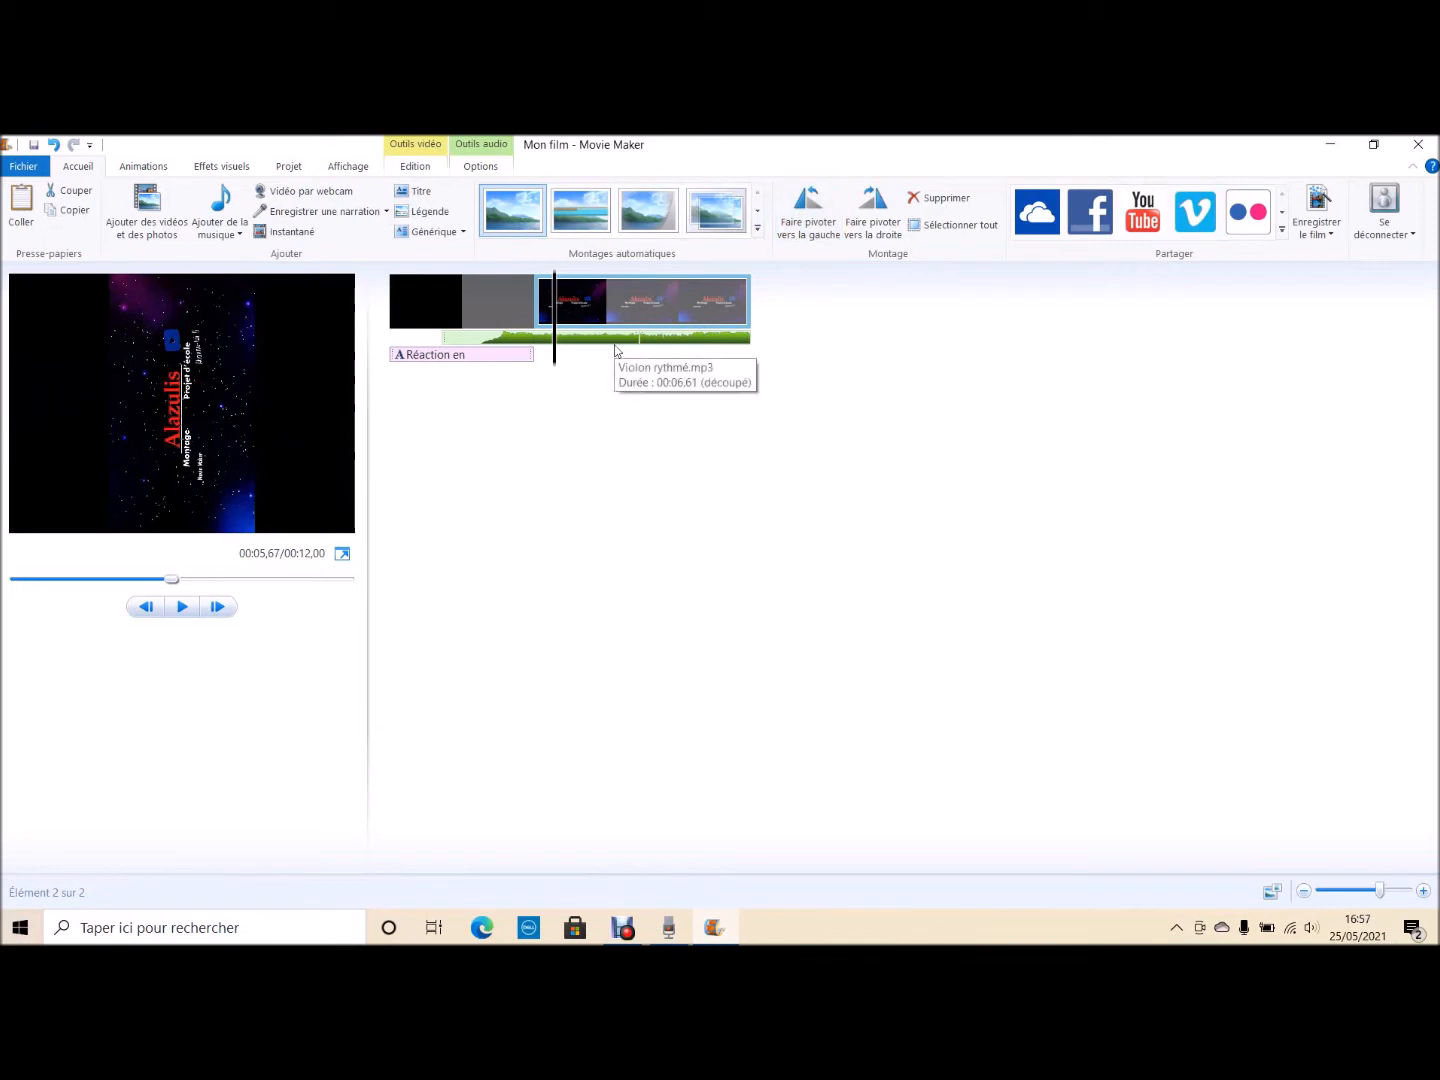
pyautogui.rightClick(563, 298)
pyautogui.click(160, 383)
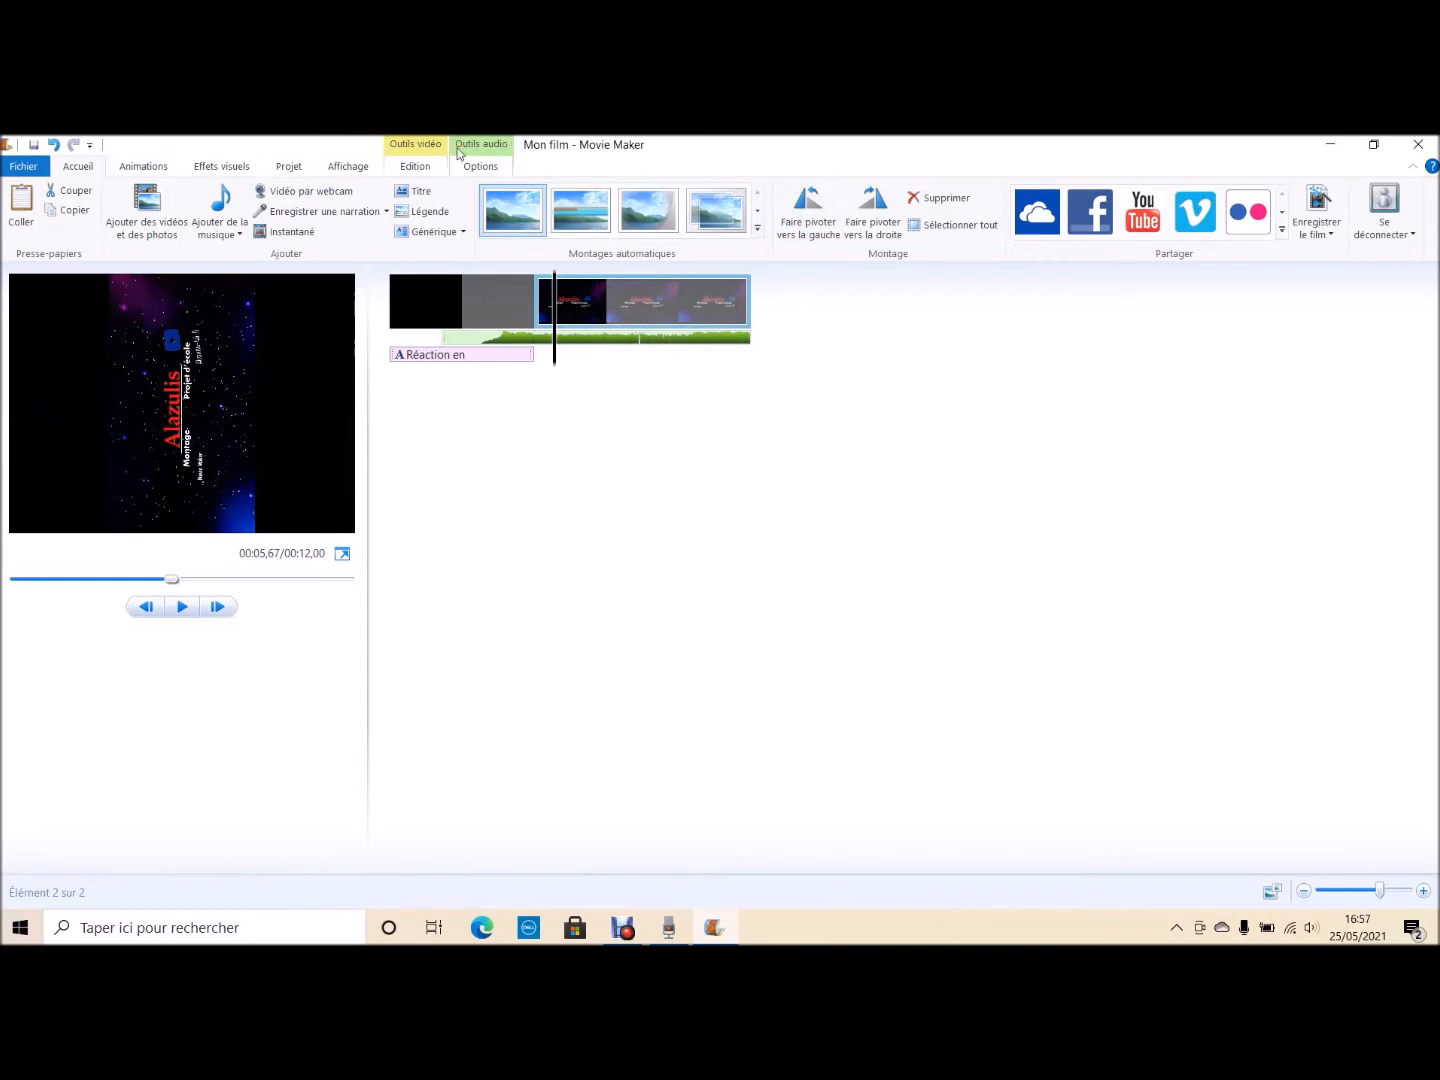
pyautogui.click(815, 208)
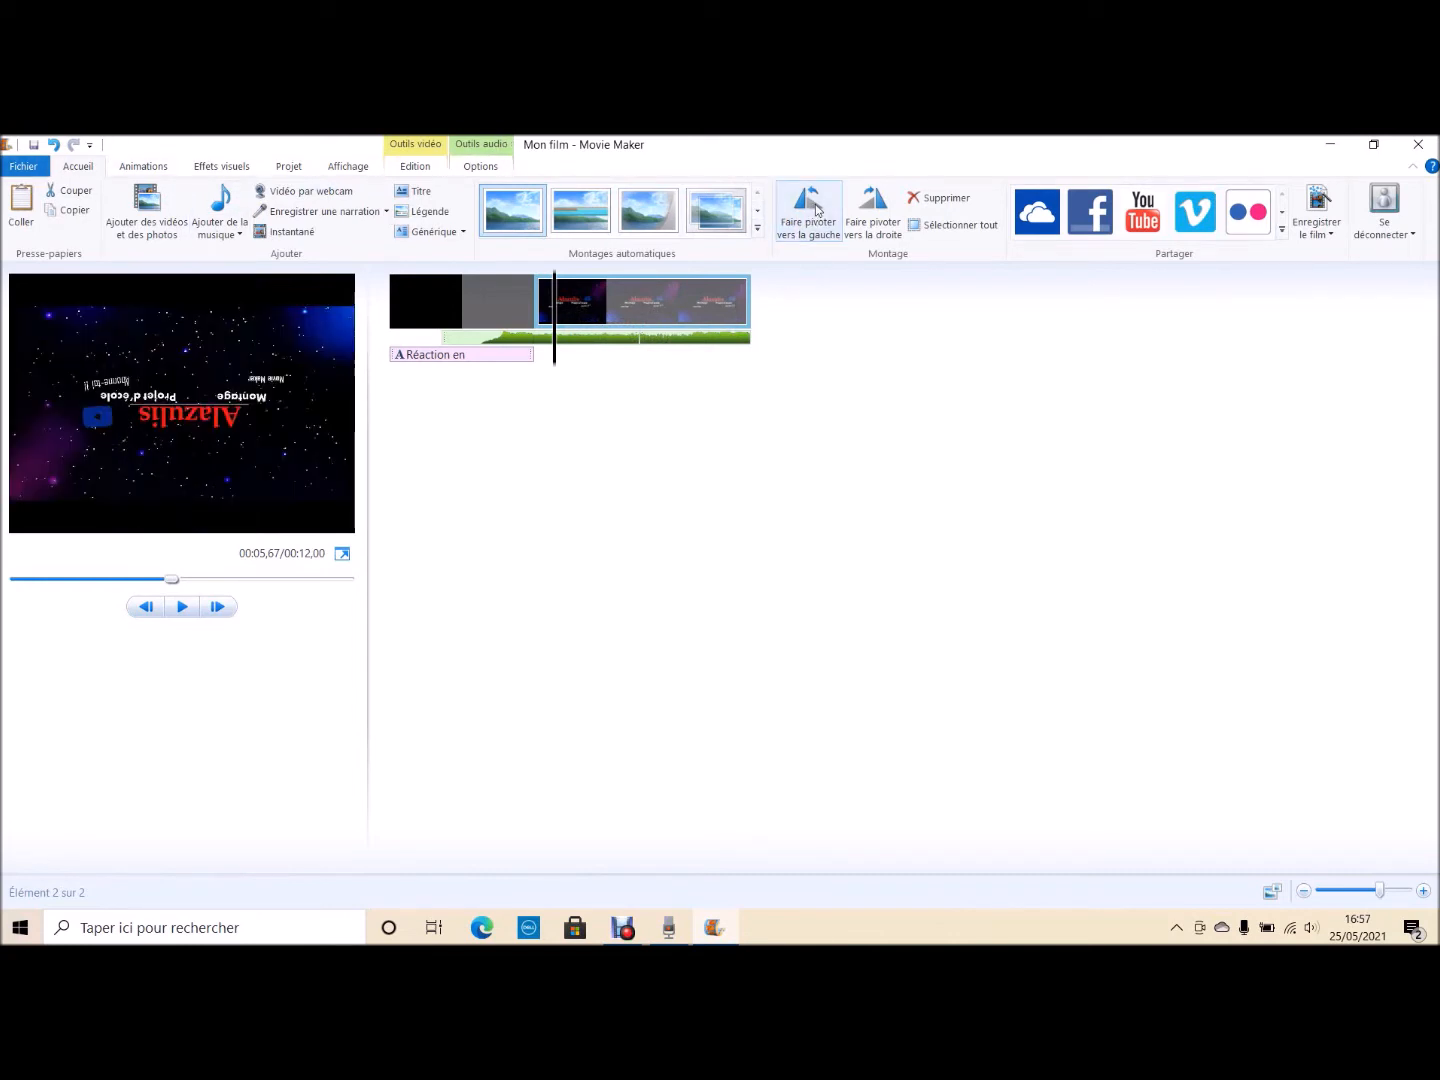
pyautogui.click(815, 208)
pyautogui.click(815, 208)
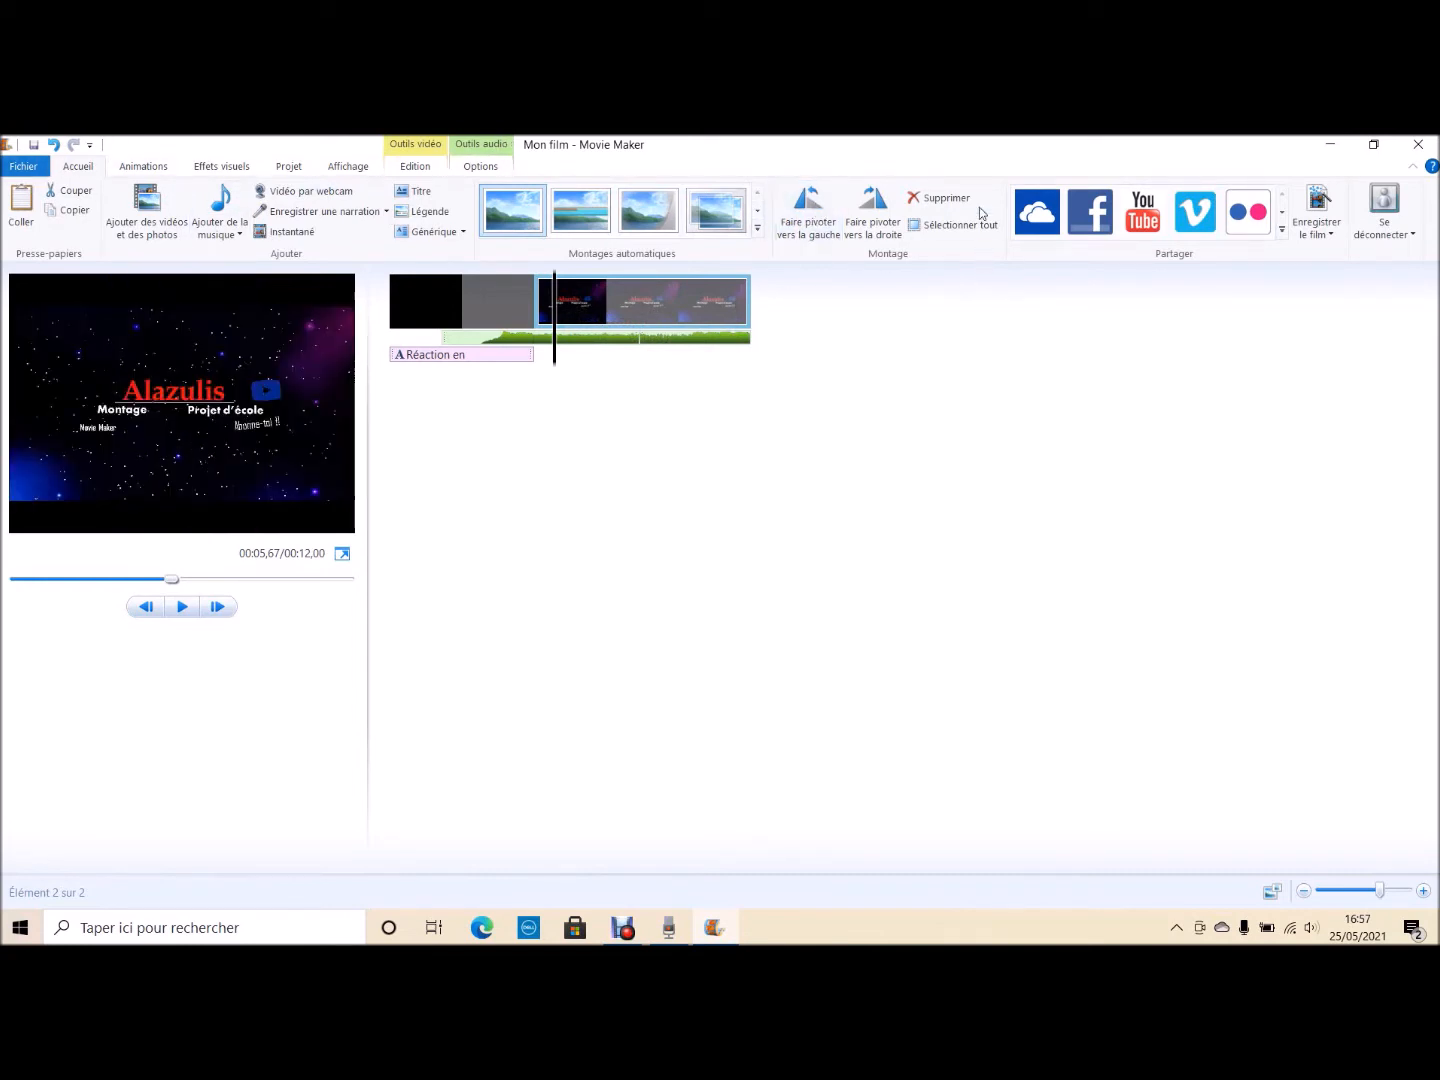
pyautogui.click(790, 210)
pyautogui.click(790, 210)
pyautogui.click(857, 208)
# Apply the "V plein, droite" transition to the picture and set the title's text duration to 4,00 s
pyautogui.click(143, 166)
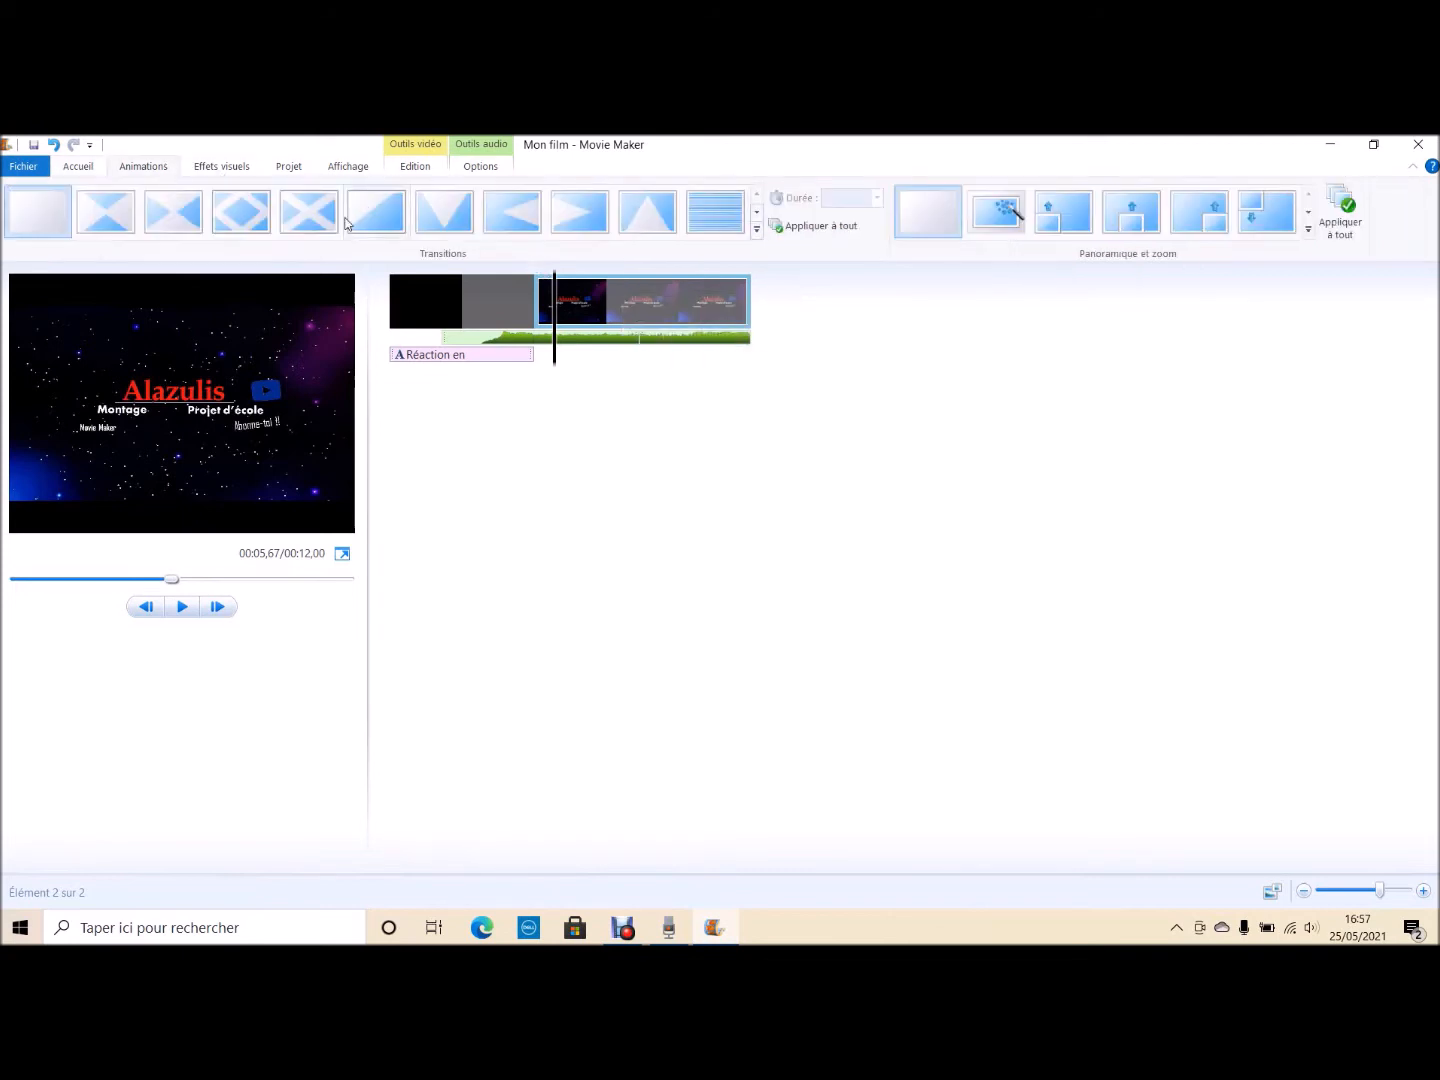
pyautogui.click(553, 210)
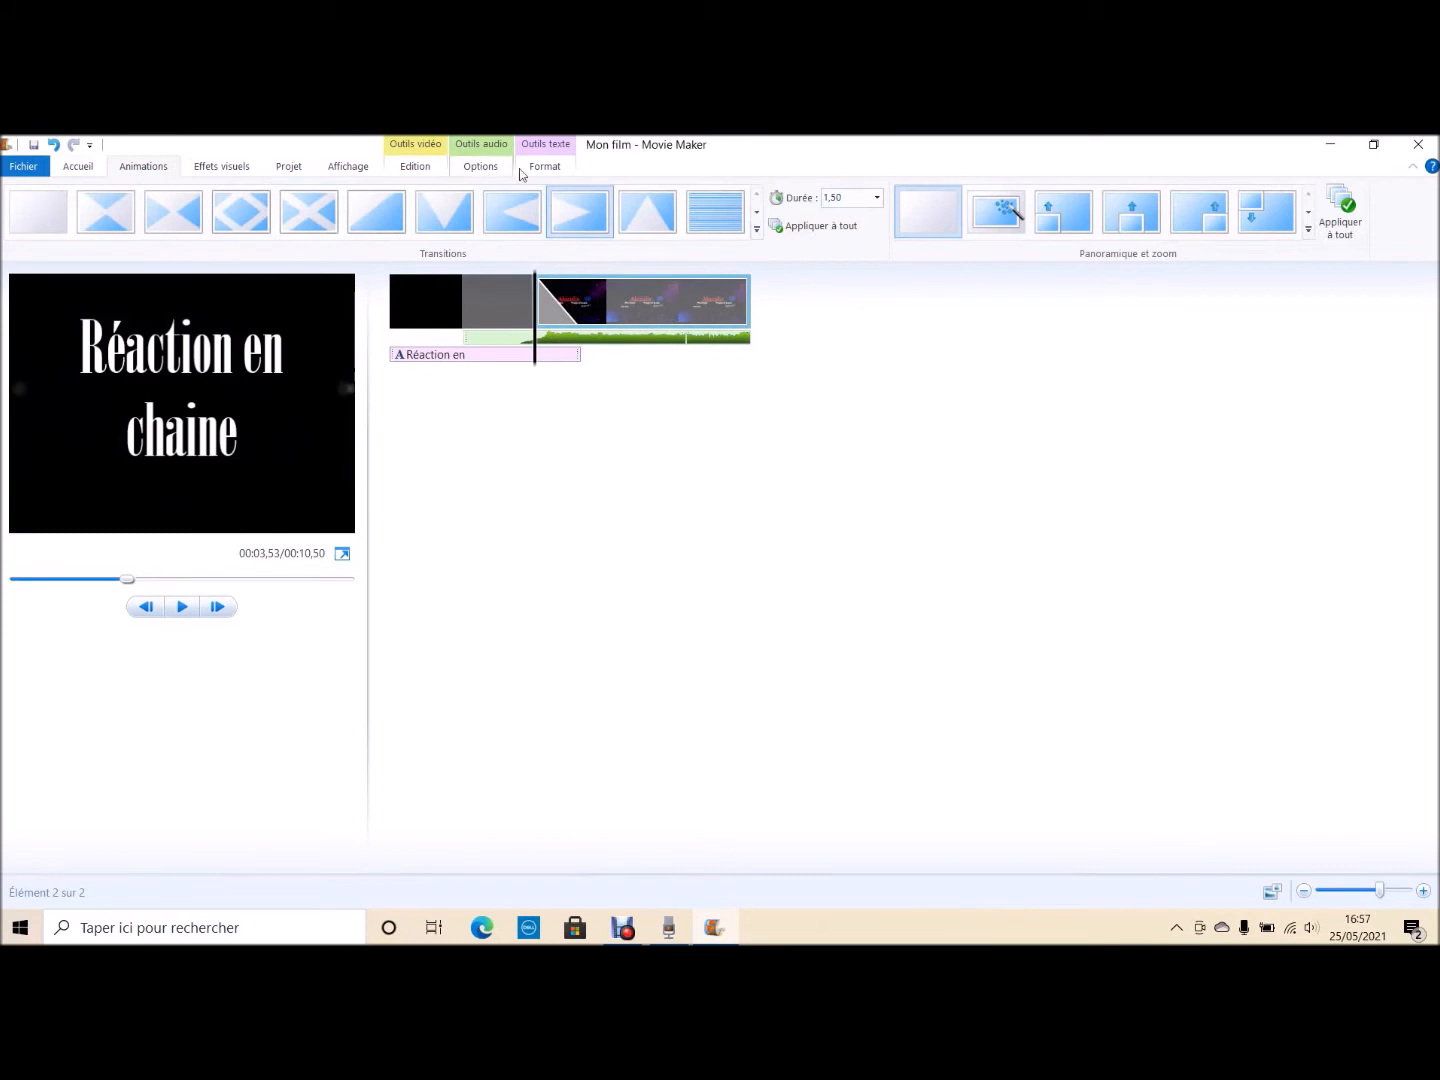
pyautogui.click(545, 167)
pyautogui.click(517, 232)
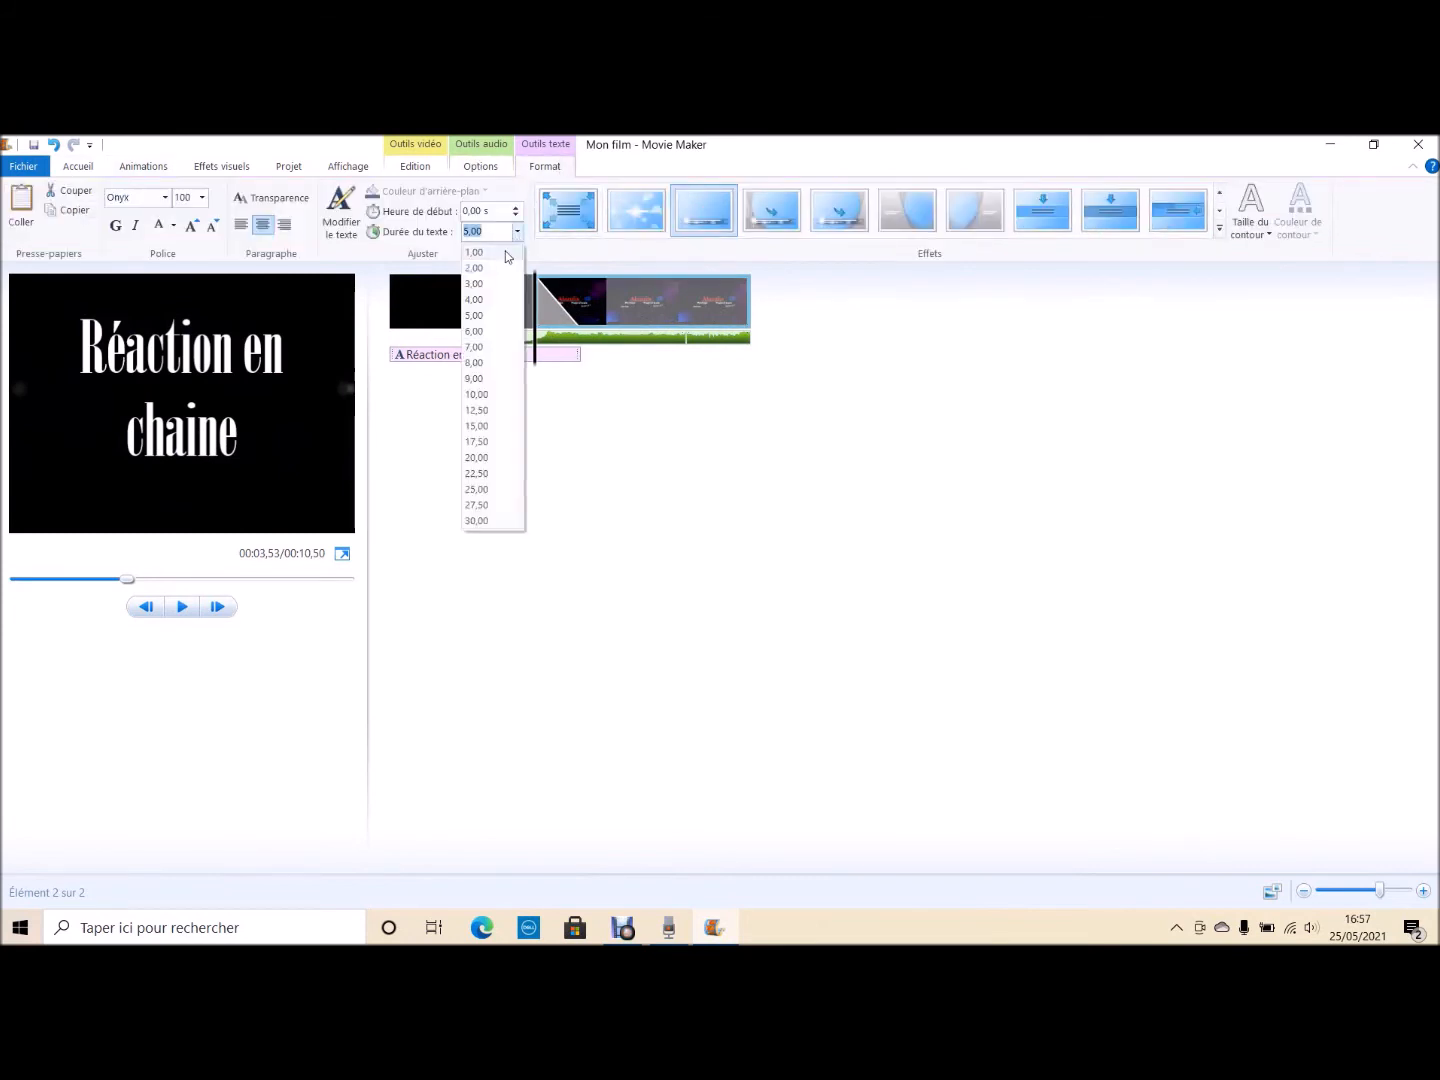
pyautogui.click(487, 302)
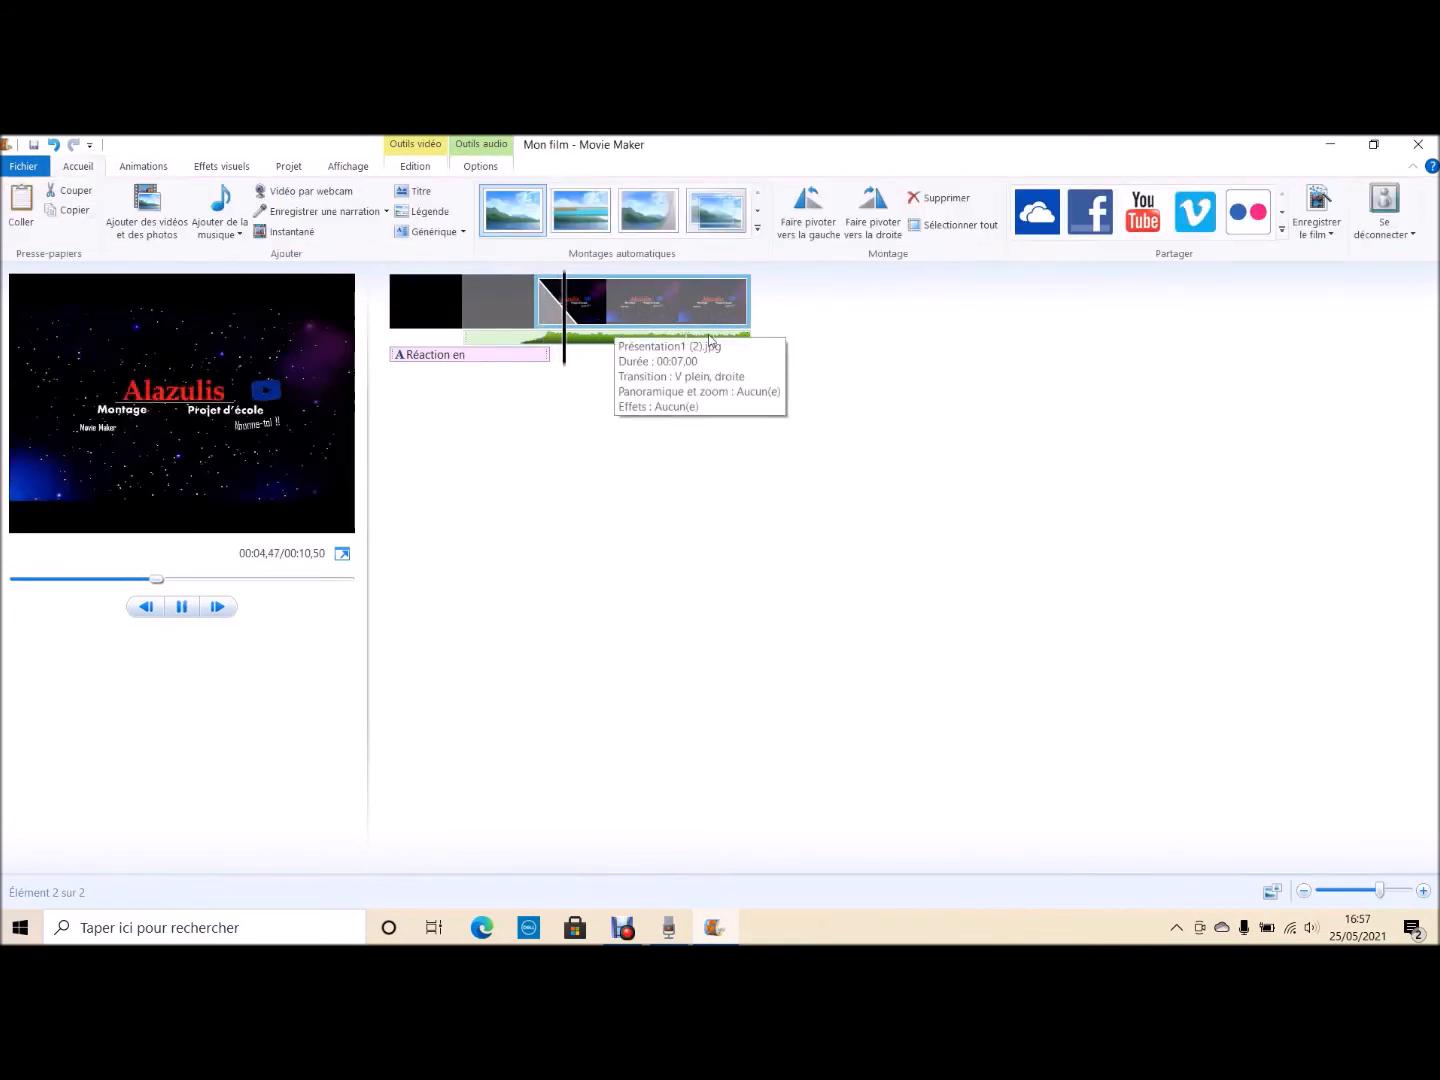
pyautogui.click(614, 340)
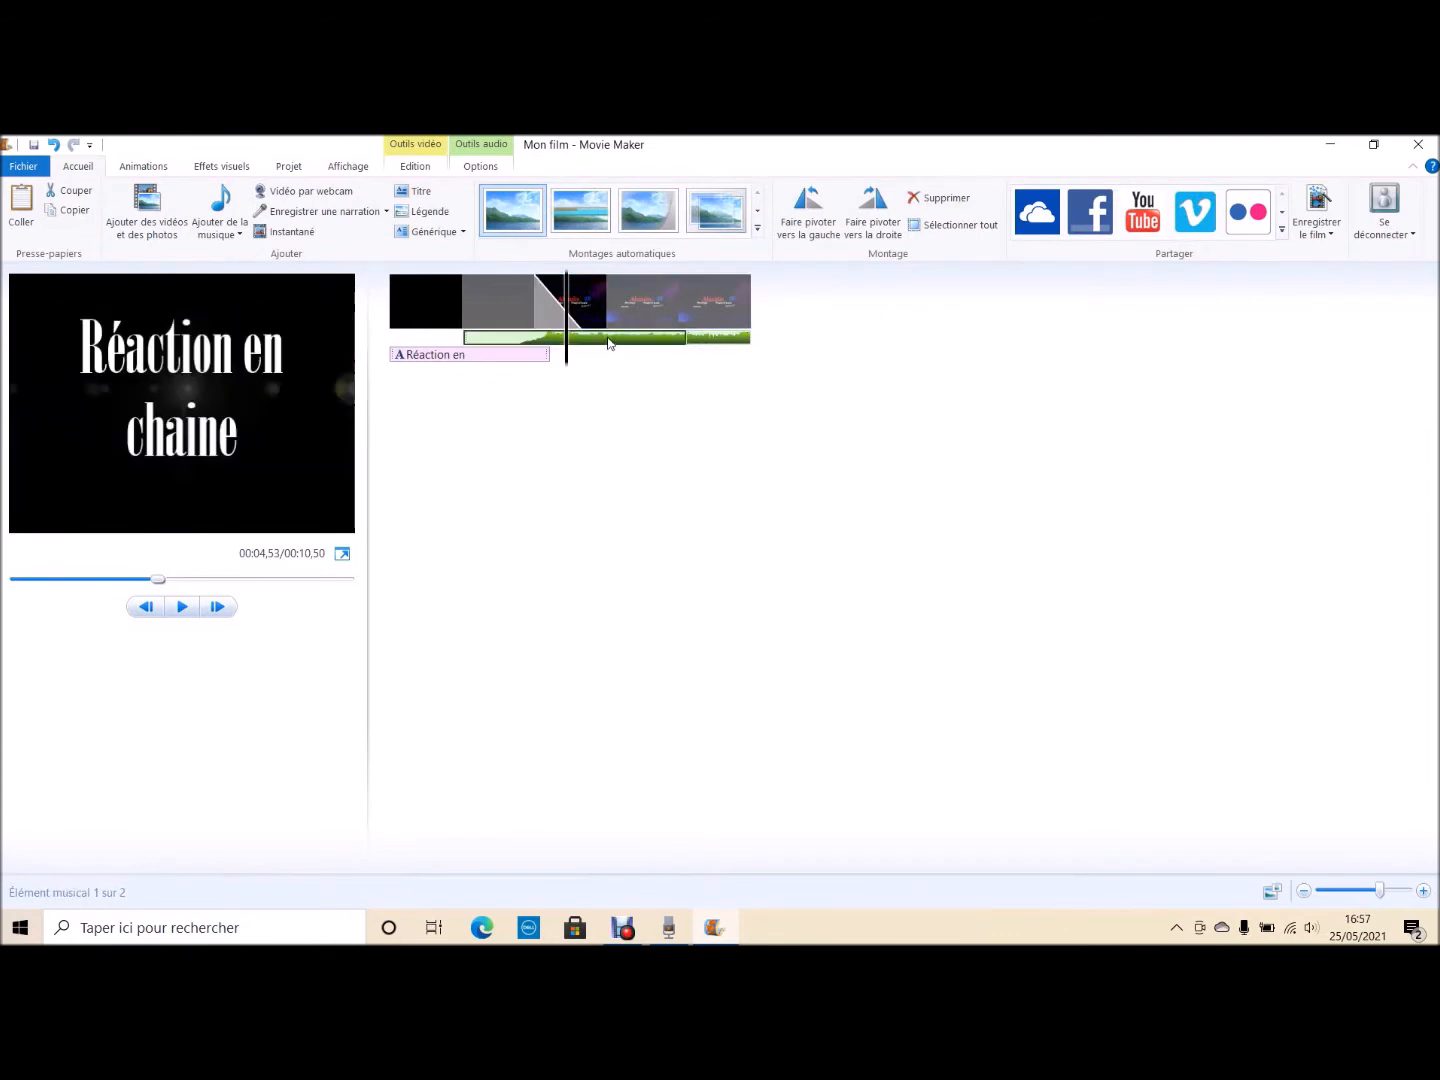
pyautogui.click(76, 167)
pyautogui.click(148, 167)
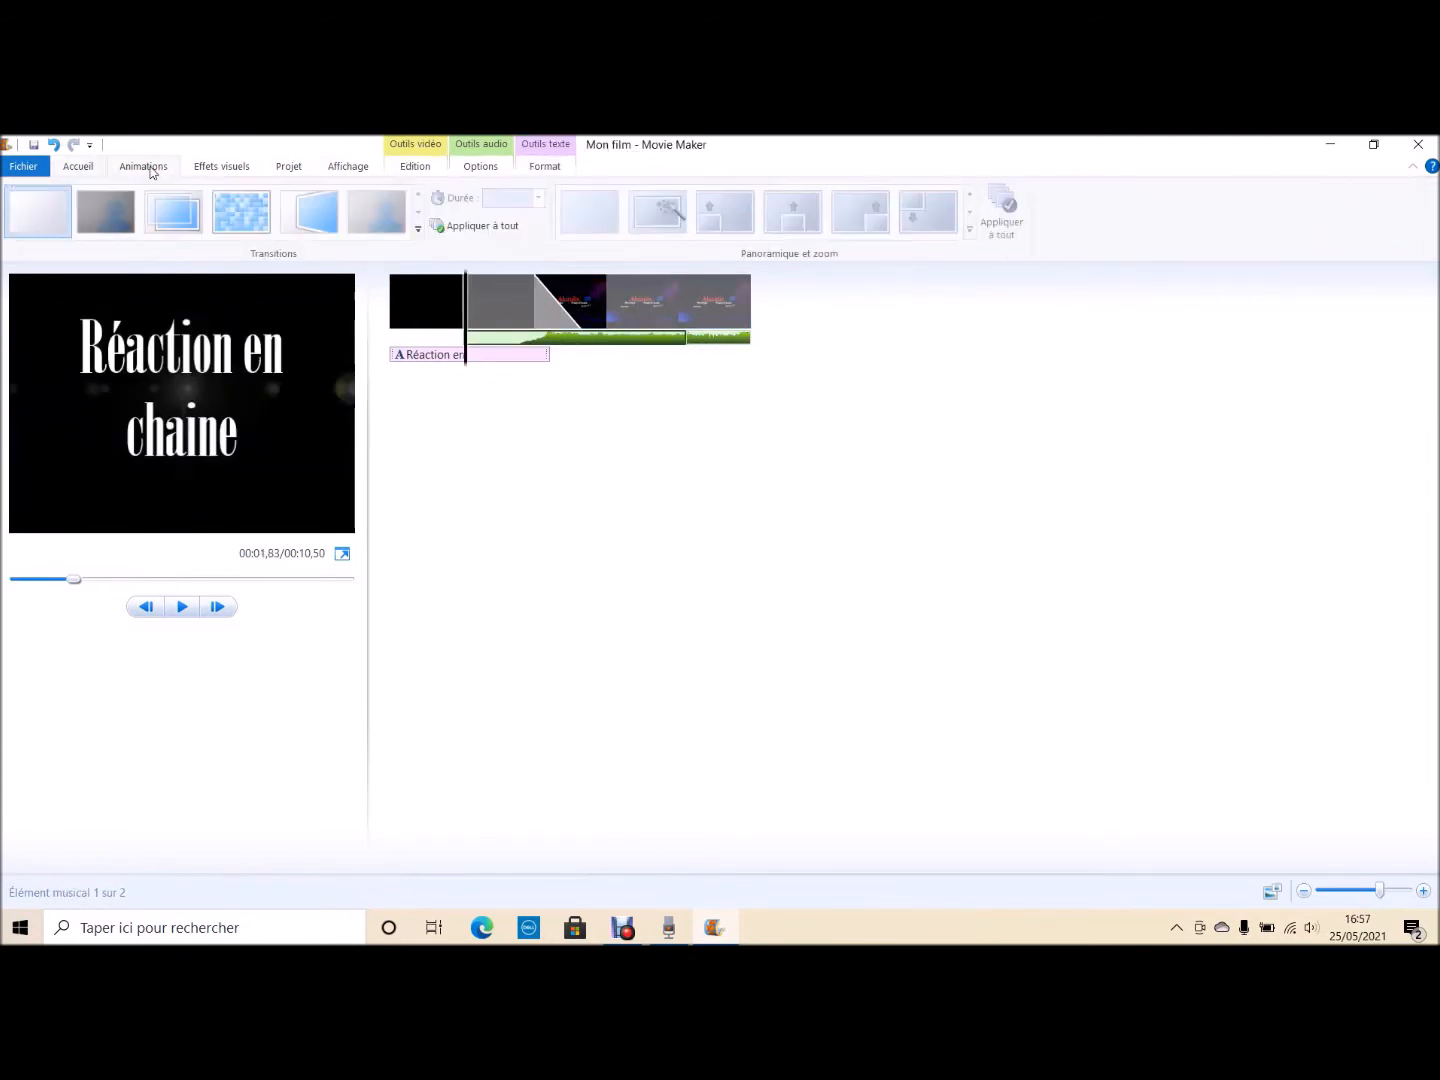
pyautogui.click(221, 166)
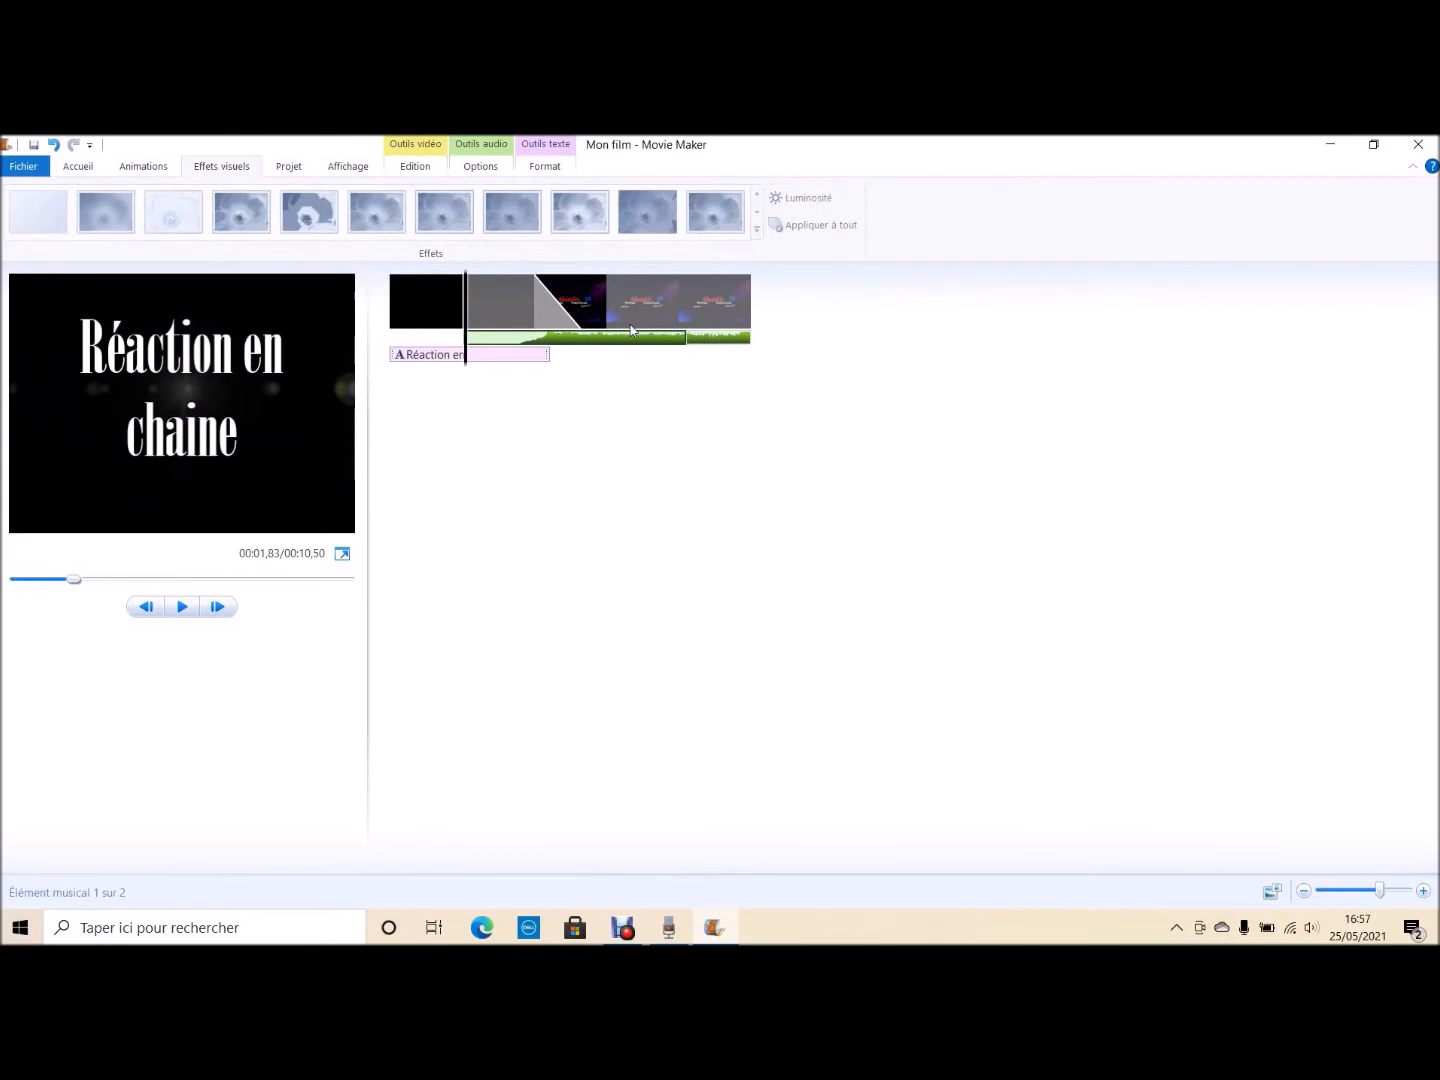
# Try the "Faire défiler vers la droite en bas" pan and zoom effect on the picture
pyautogui.click(608, 300)
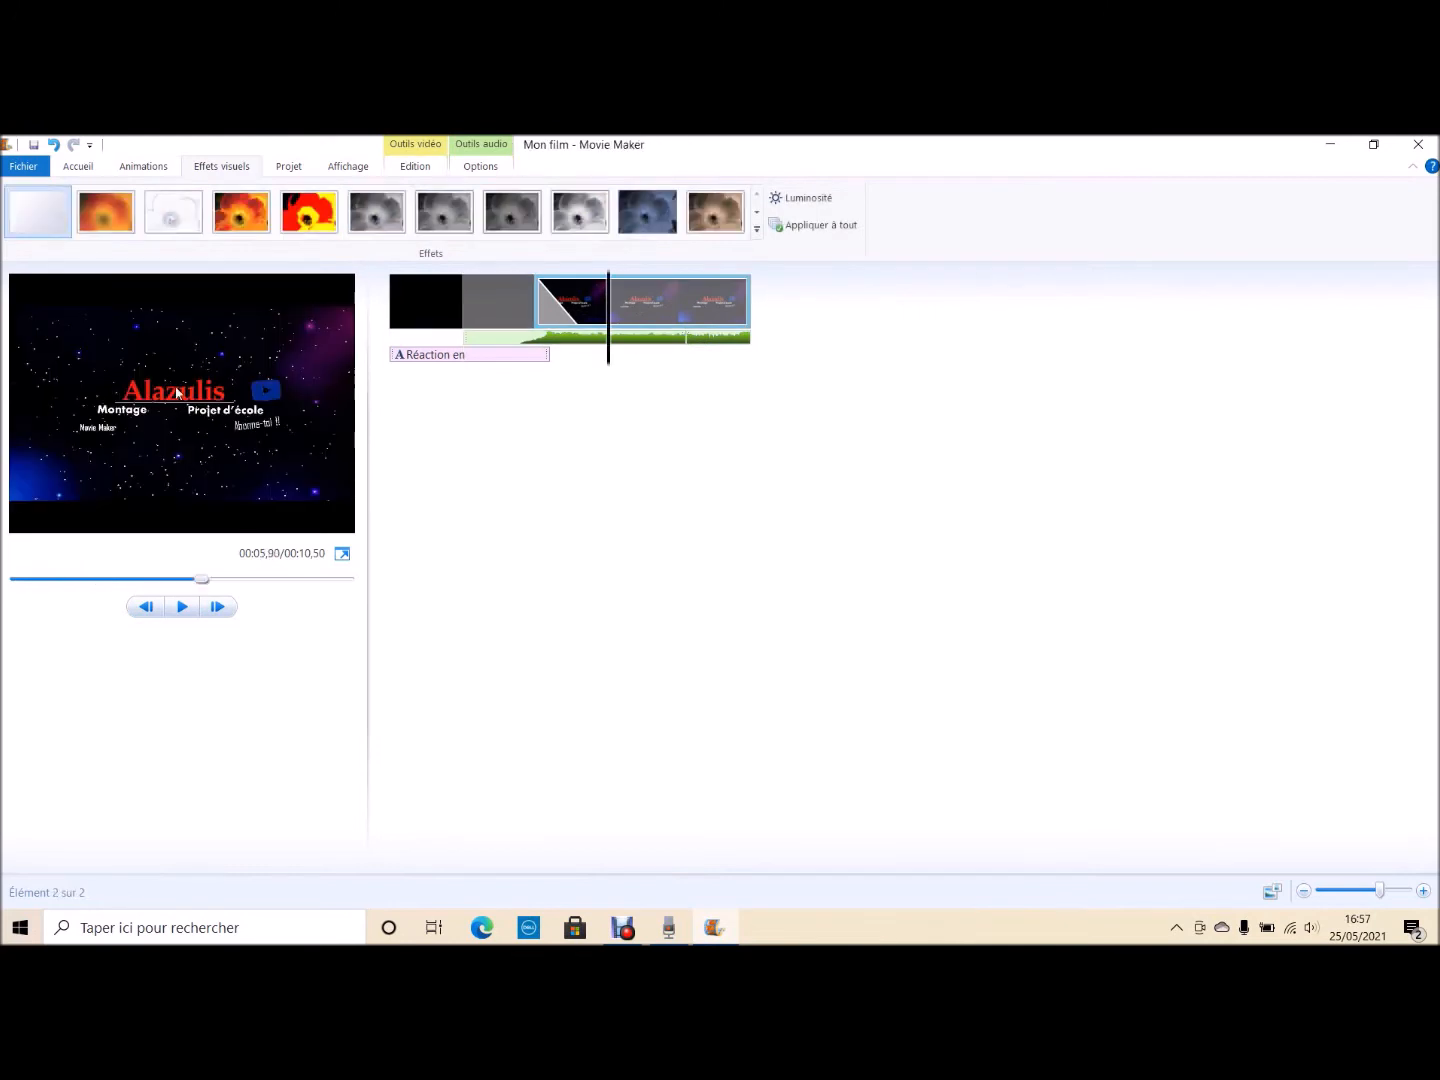
pyautogui.click(160, 167)
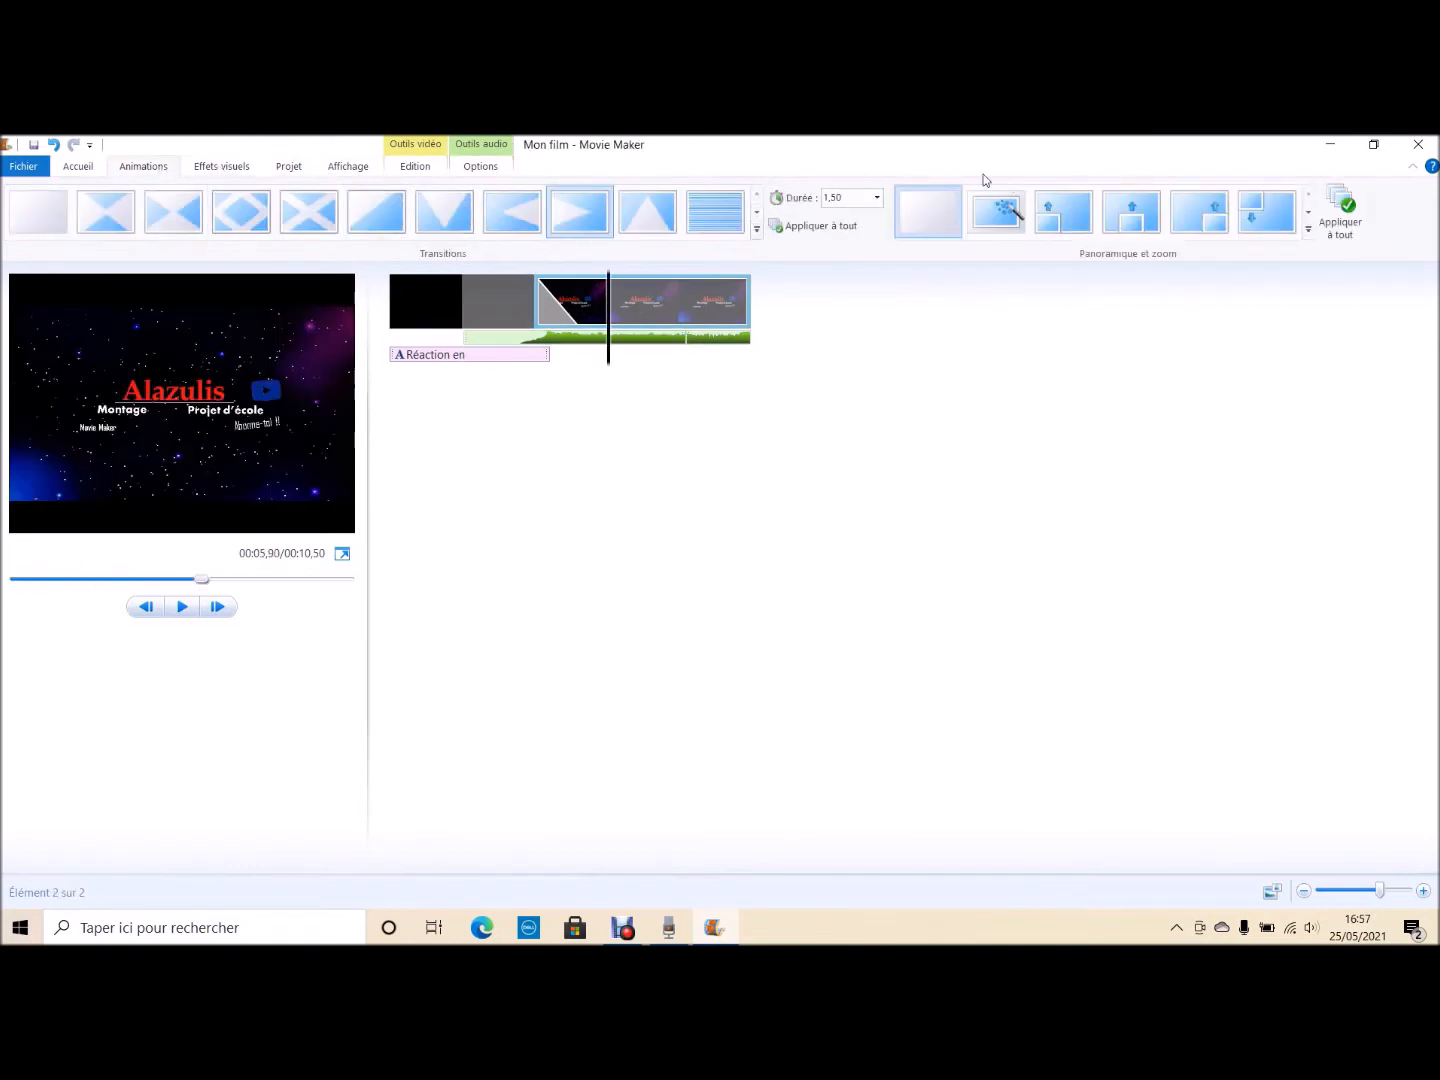
pyautogui.click(1308, 214)
pyautogui.click(1308, 214)
pyautogui.click(1308, 214)
pyautogui.click(1310, 200)
pyautogui.click(1310, 200)
pyautogui.click(1310, 200)
pyautogui.click(1308, 198)
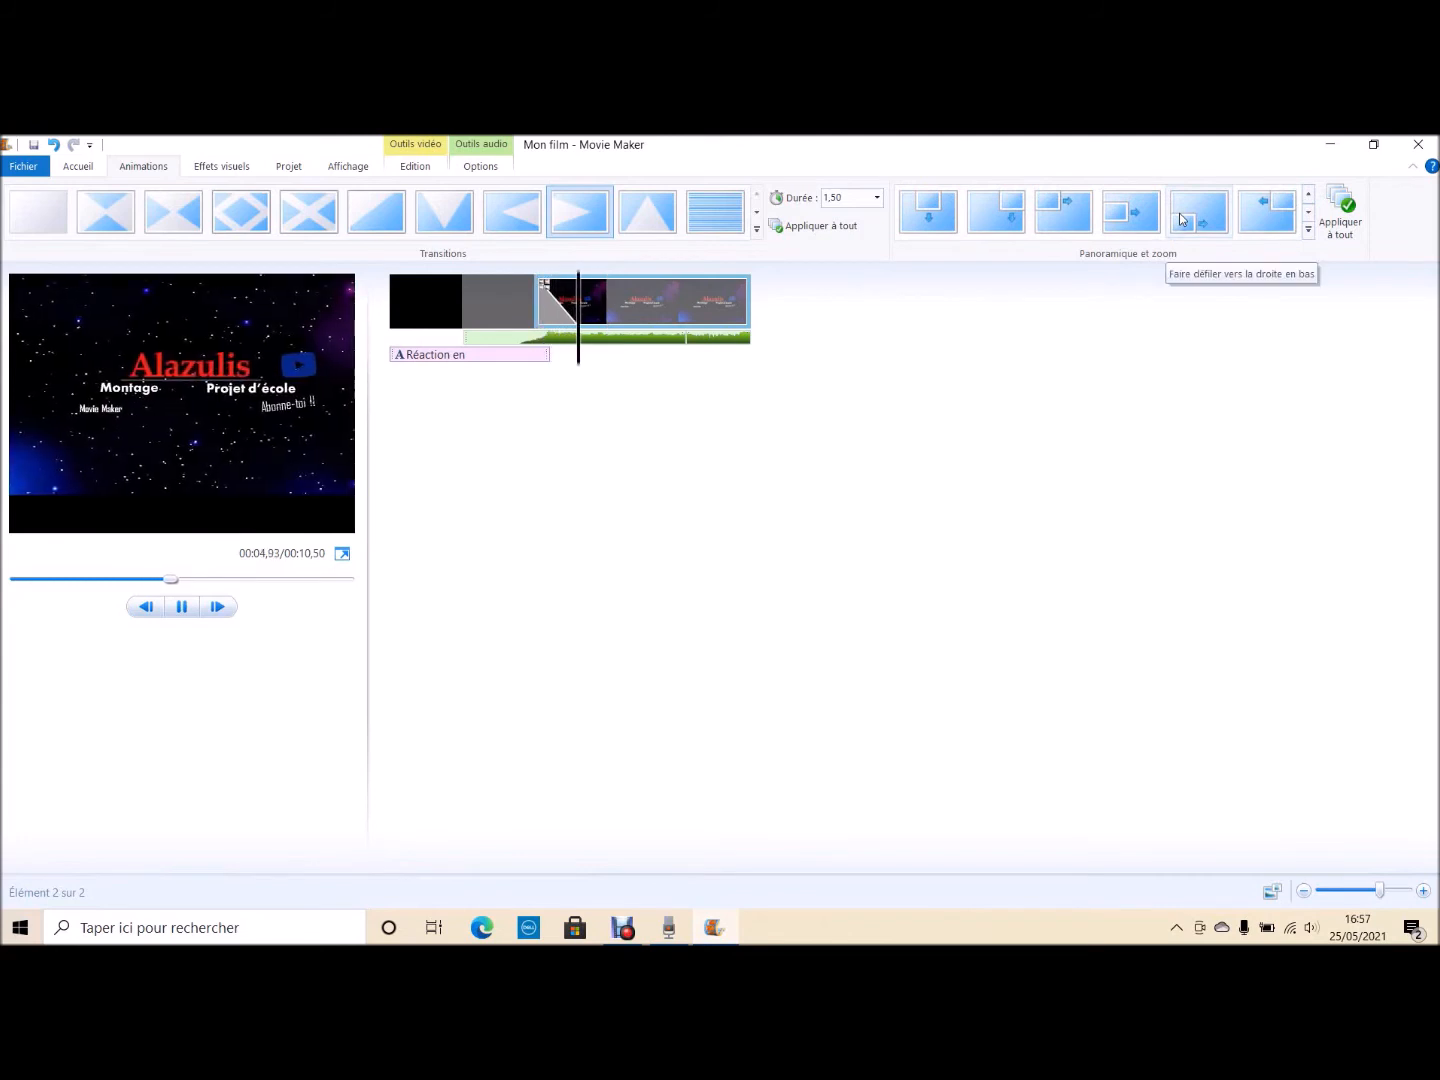
pyautogui.click(1181, 219)
# Lower the computer's sound volume to 8
pyautogui.press('XF86AudioLowerVolume')
pyautogui.press('XF86AudioLowerVolume')
pyautogui.press('XF86AudioLowerVolume')
pyautogui.press('XF86AudioLowerVolume')
pyautogui.press('XF86AudioLowerVolume')
pyautogui.press('XF86AudioLowerVolume')
pyautogui.press('XF86AudioLowerVolume')
pyautogui.press('XF86AudioLowerVolume')
pyautogui.press('XF86AudioLowerVolume')
pyautogui.press('XF86AudioLowerVolume')
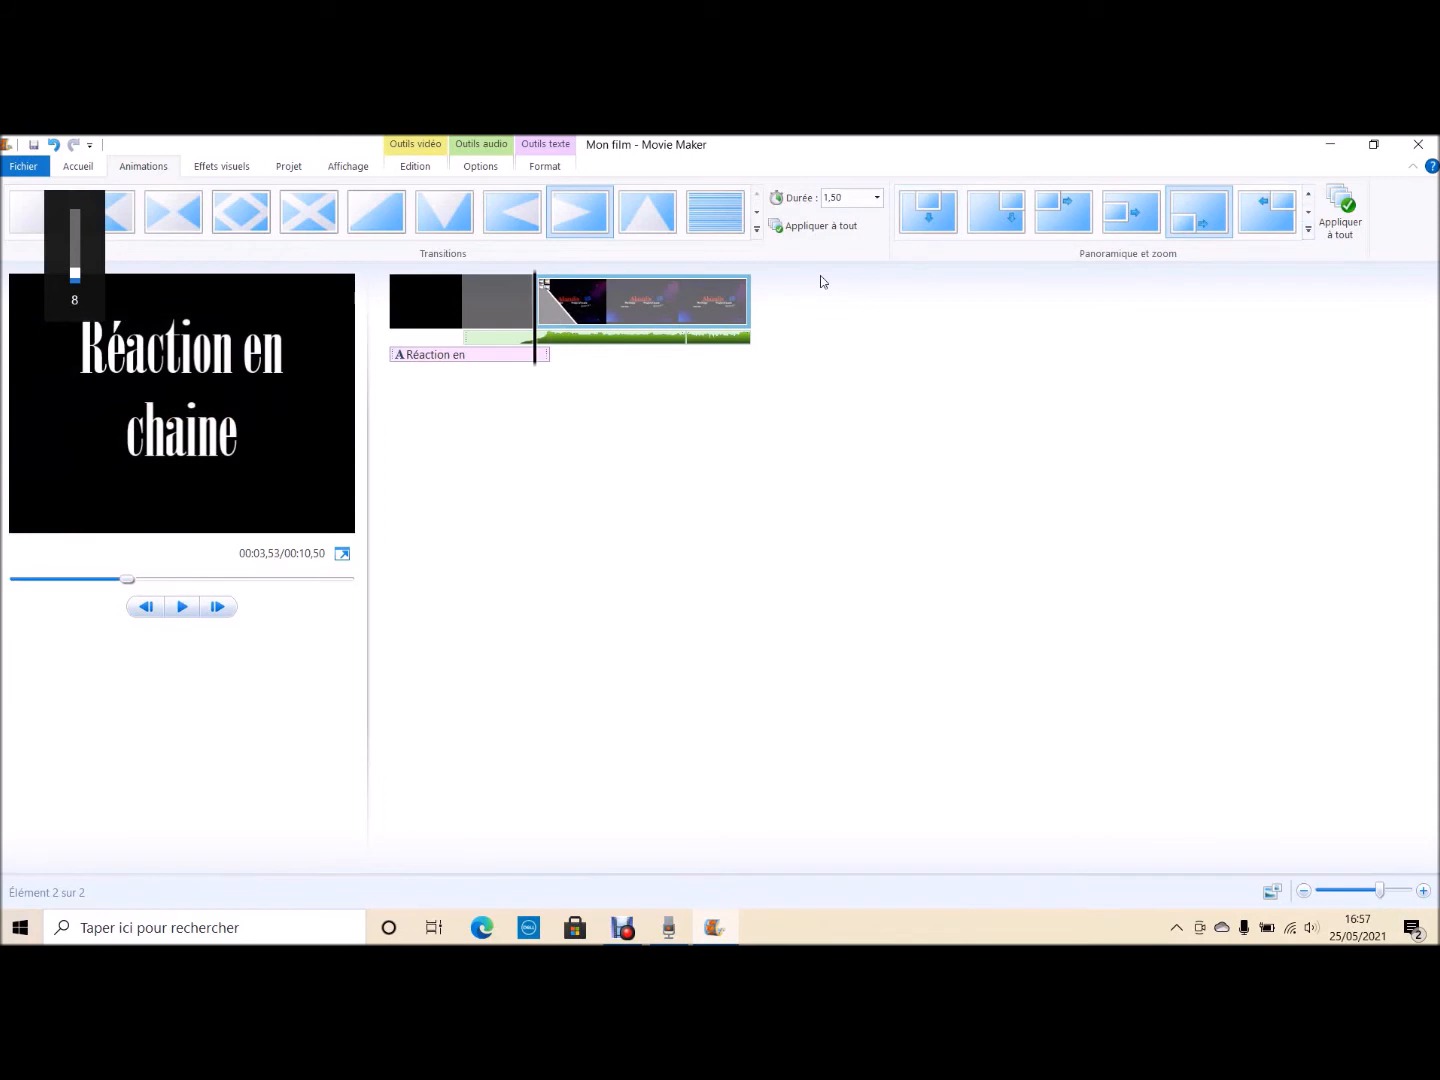
# Apply a centred zoom-in effect to the picture and preview its movement
pyautogui.click(1307, 214)
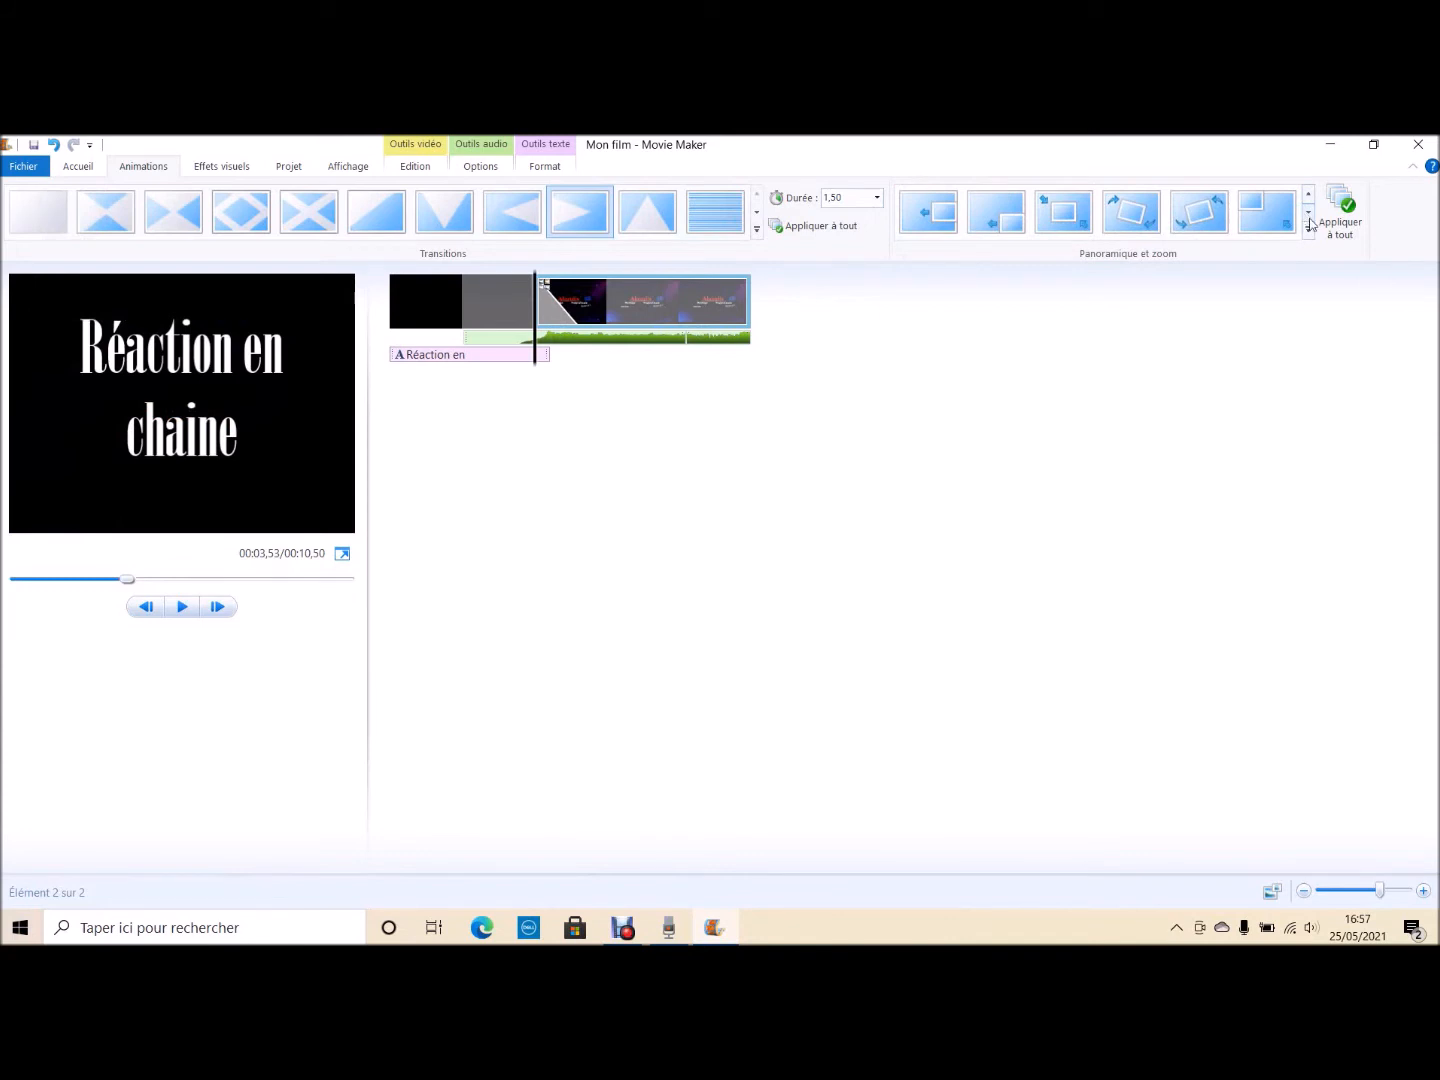
pyautogui.click(1077, 234)
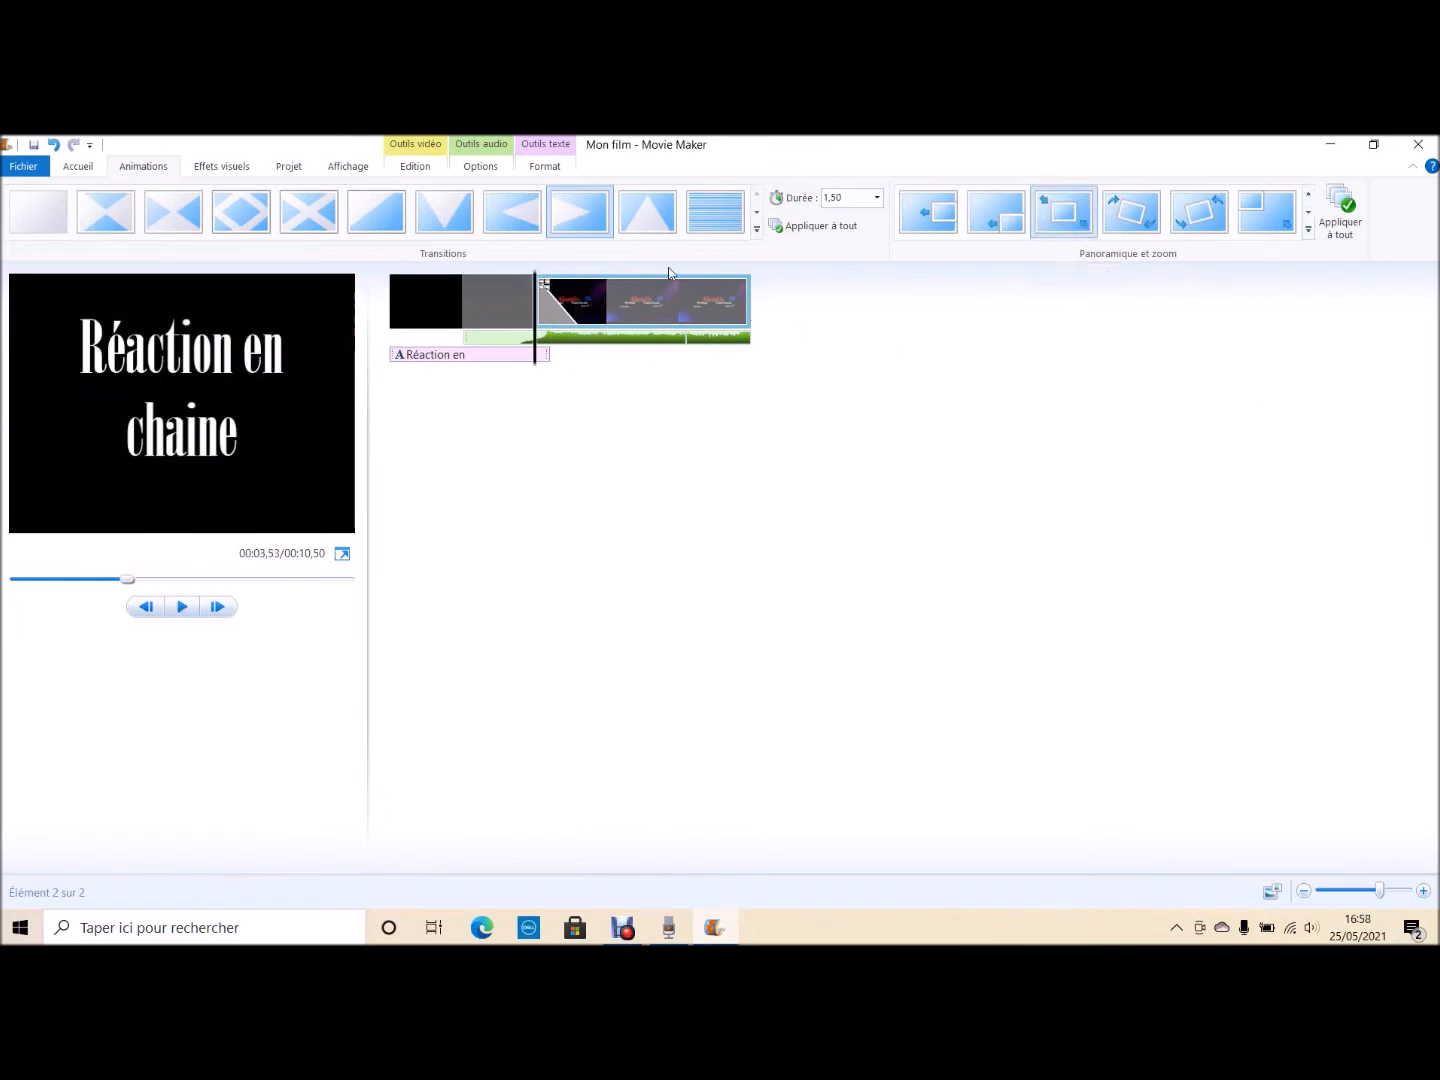
pyautogui.press('space')
pyautogui.press('space')
pyautogui.click(78, 168)
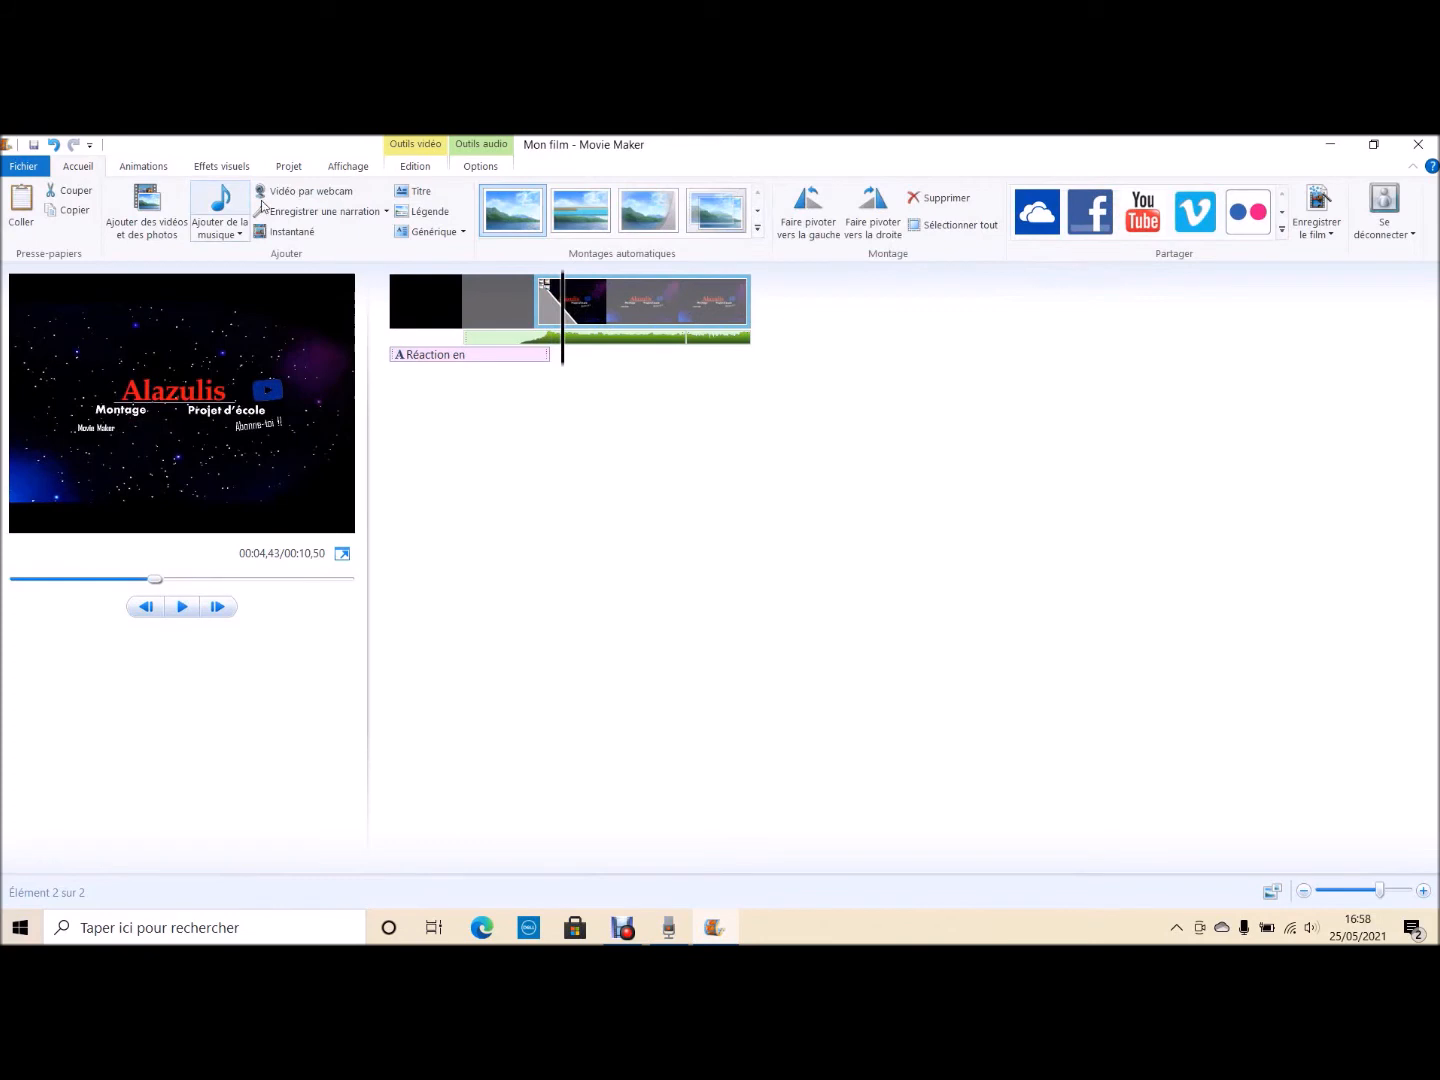
pyautogui.click(629, 307)
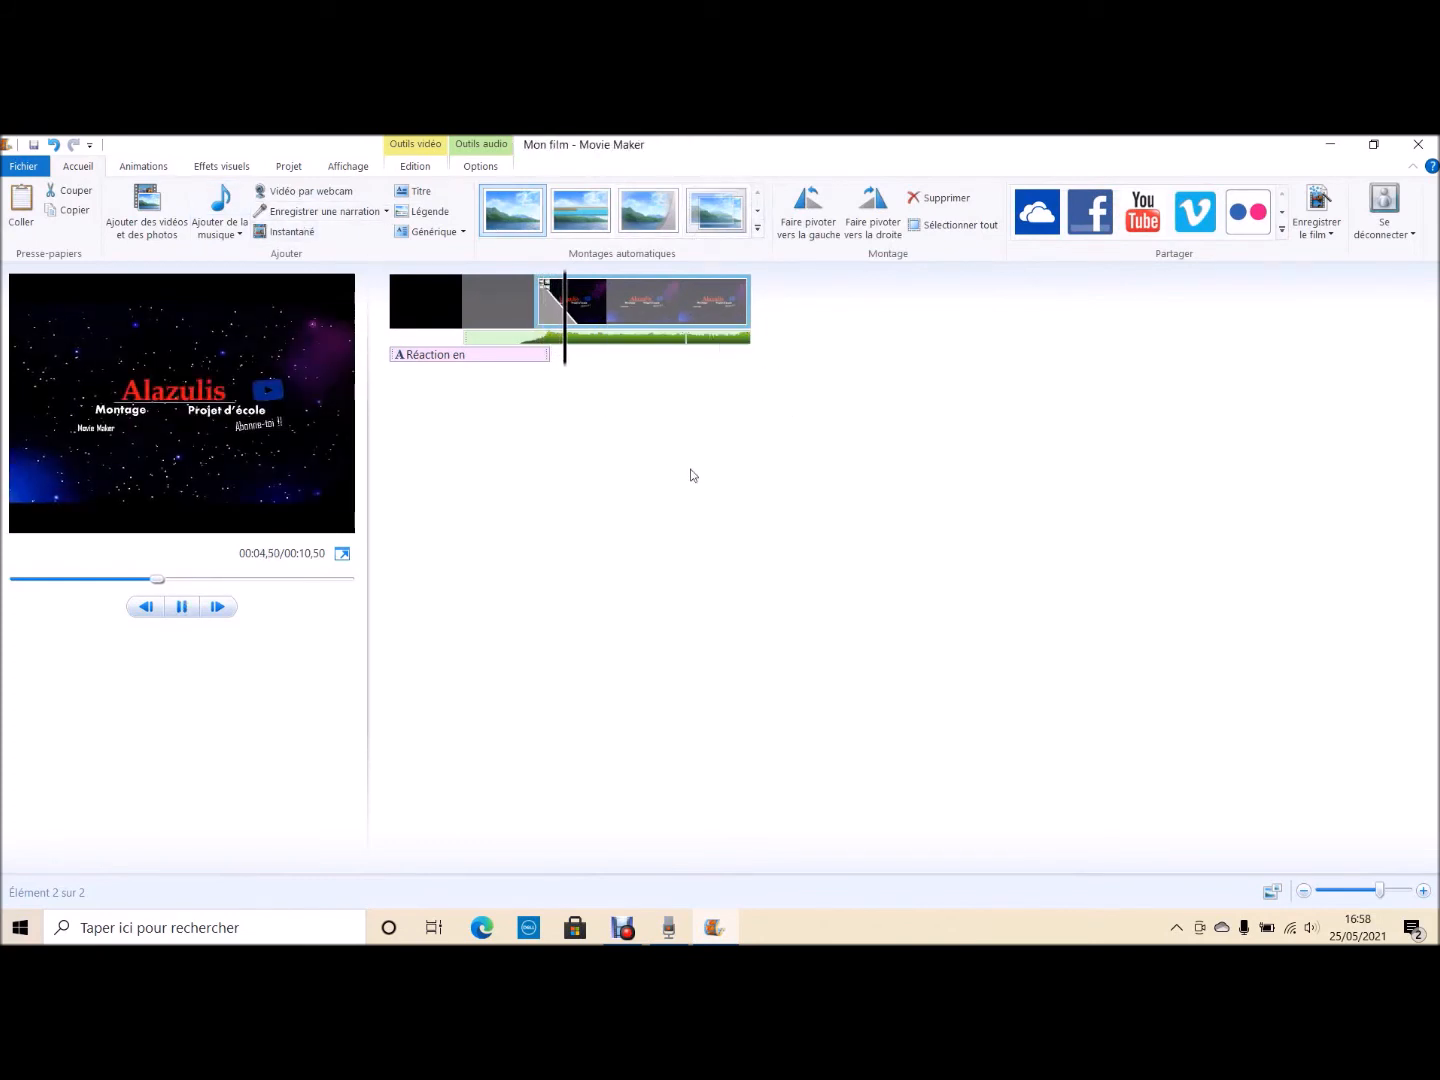
pyautogui.press('space')
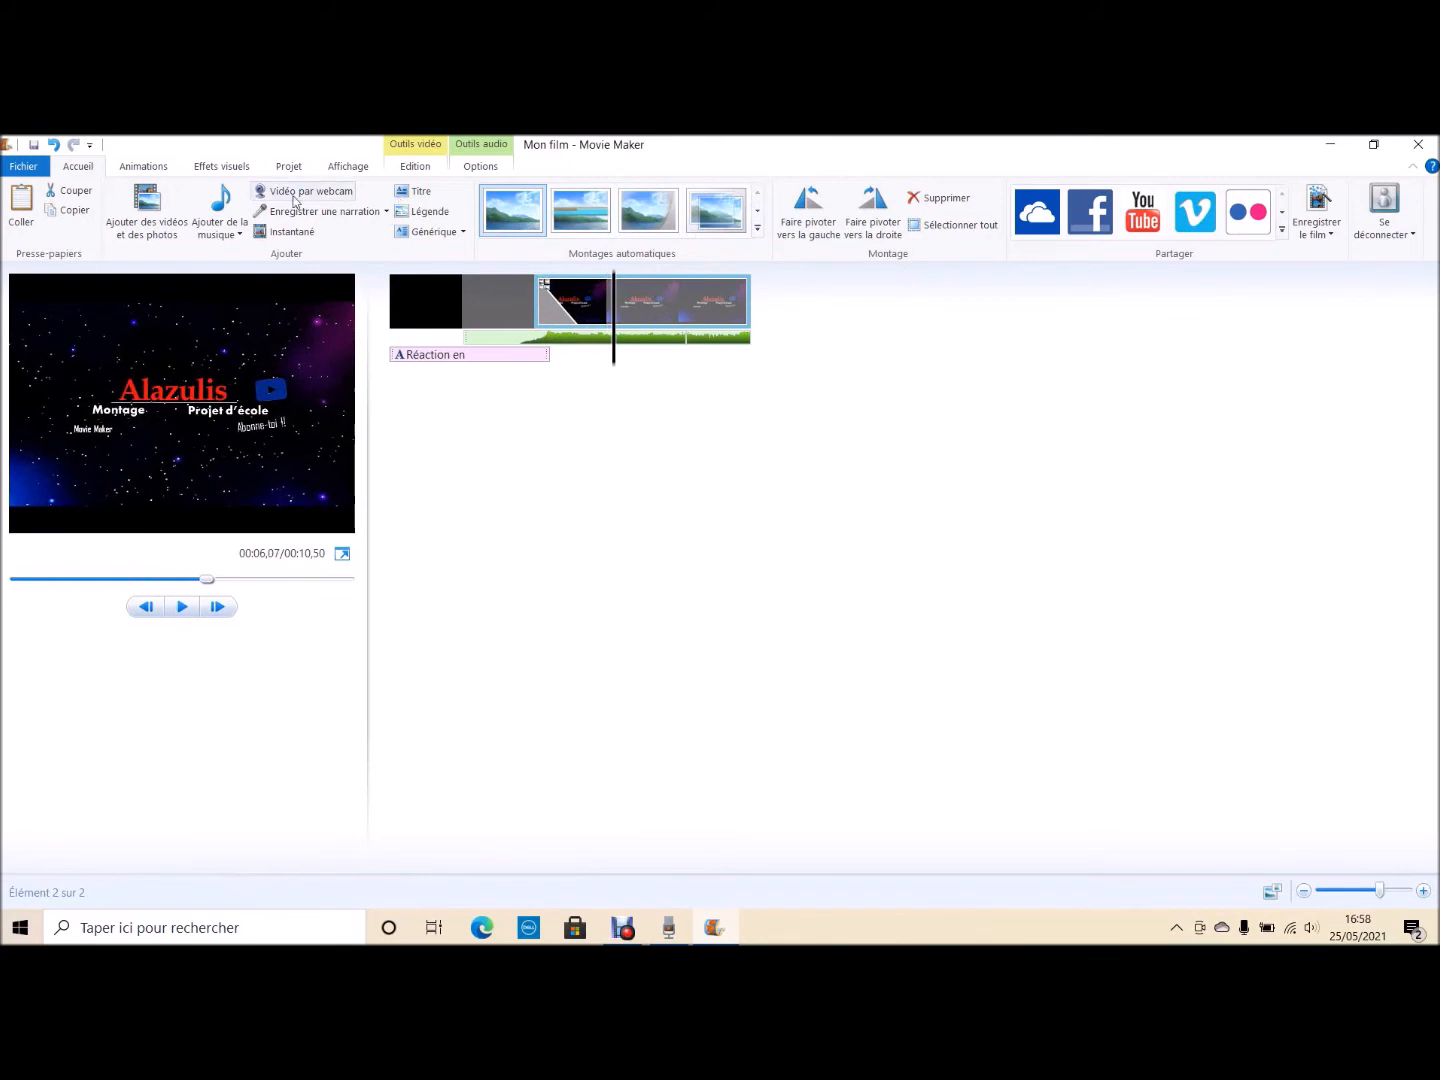
# Examine the visual effects available for the picture, previewing "Postériser" among them
pyautogui.click(145, 167)
pyautogui.click(222, 167)
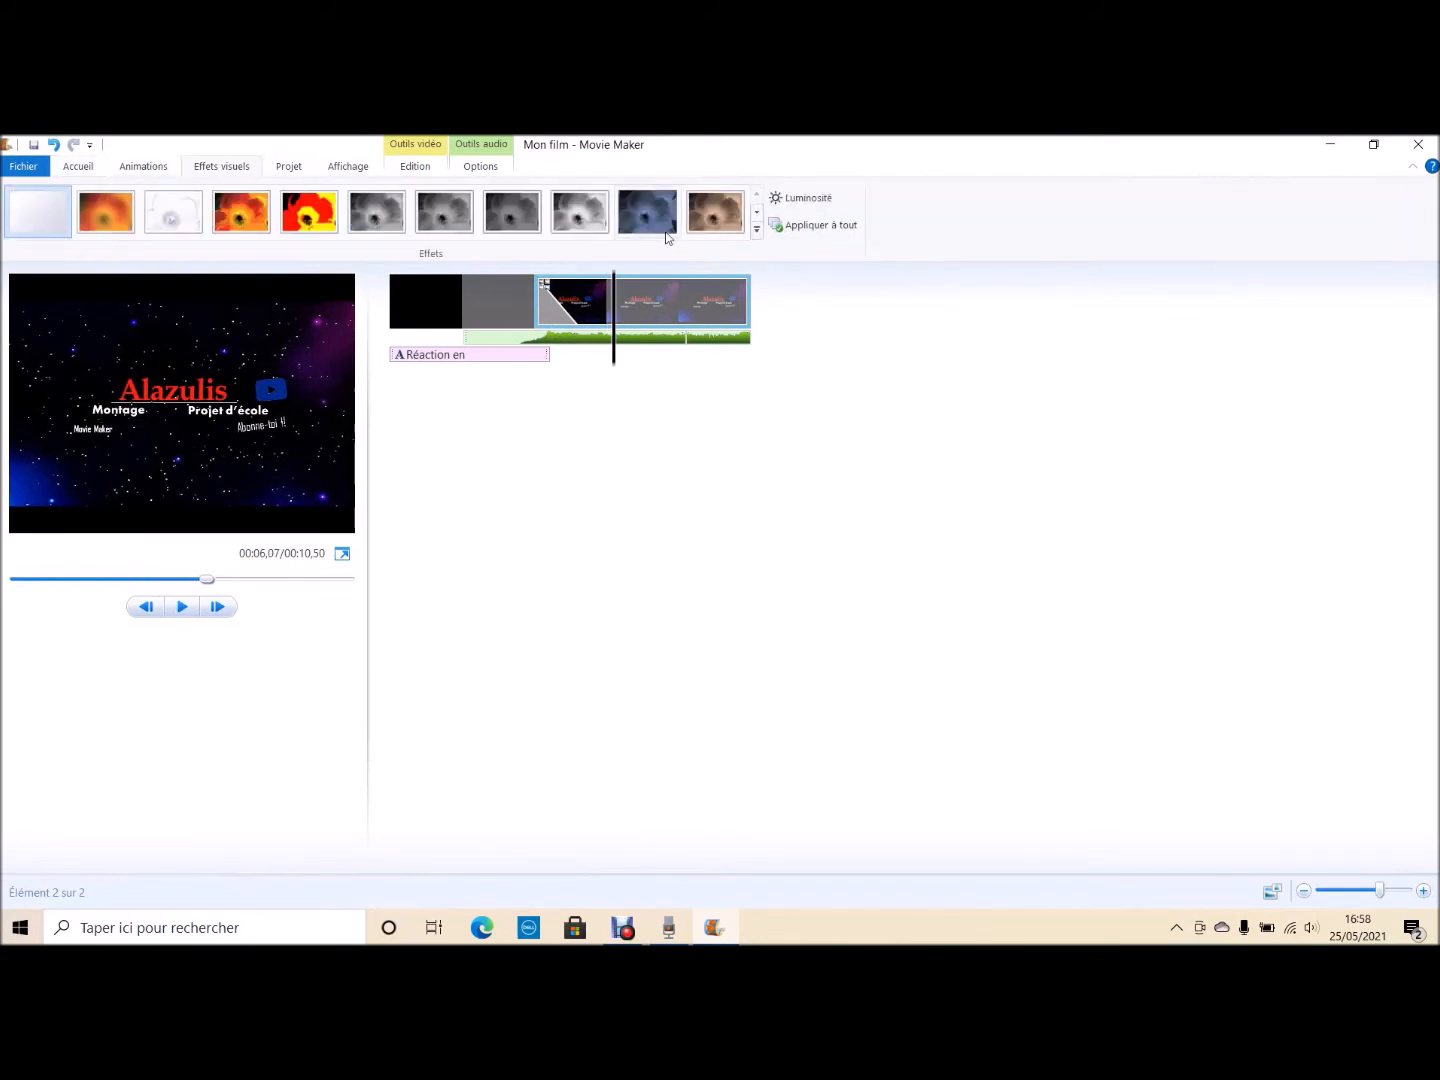
pyautogui.click(758, 215)
pyautogui.click(757, 196)
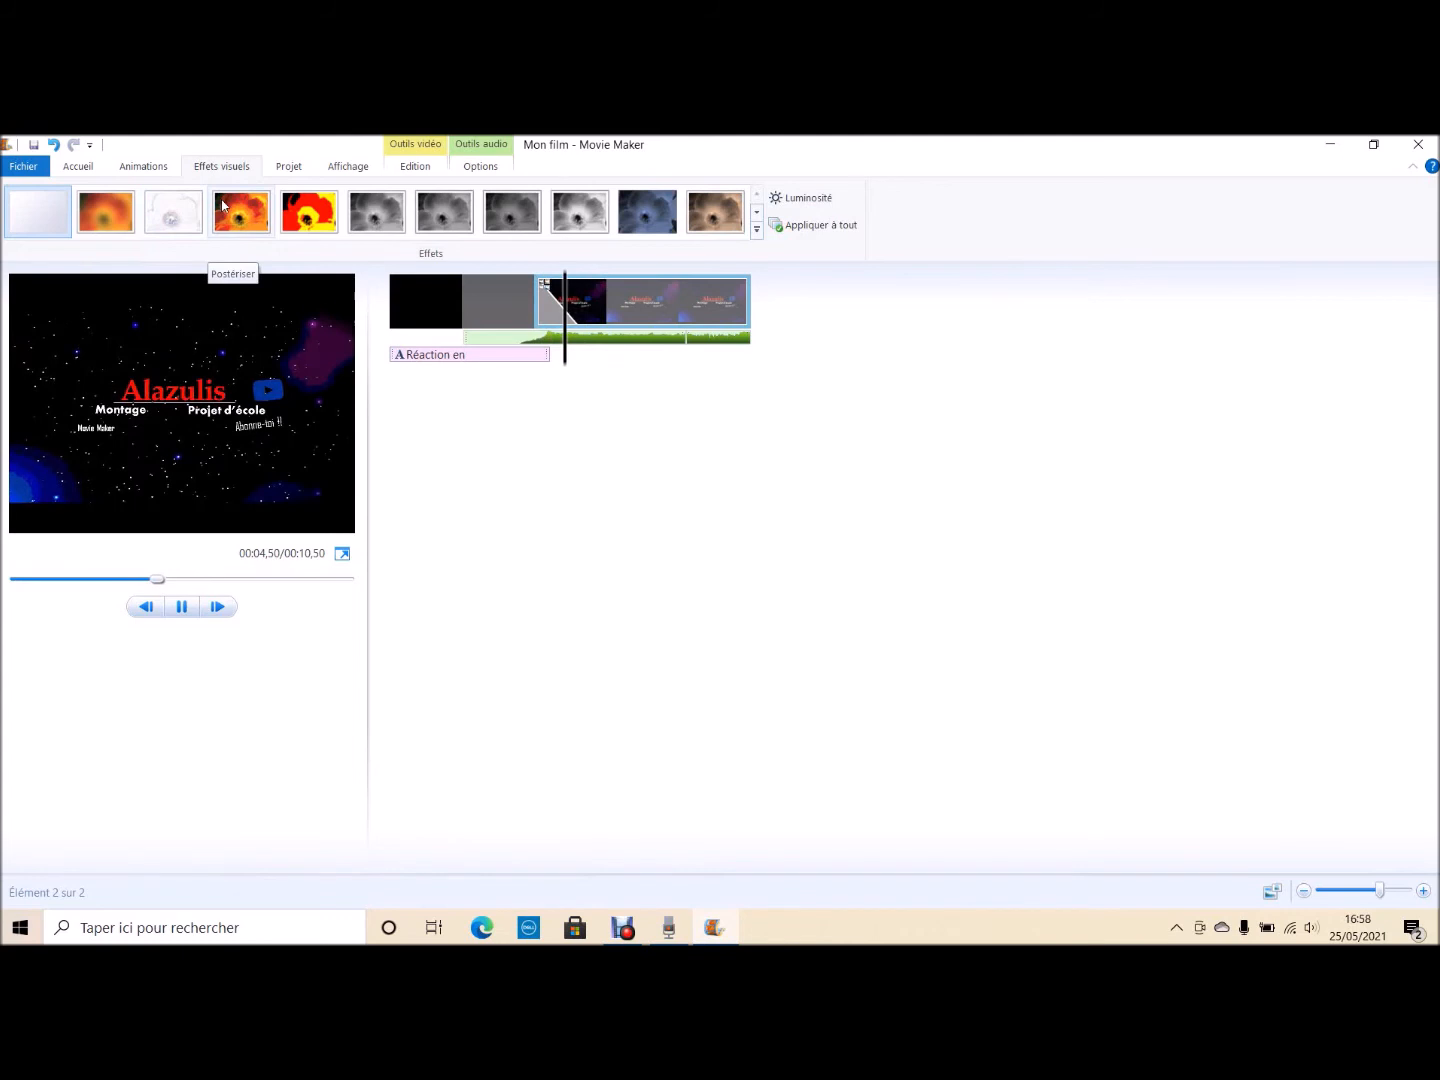
pyautogui.click(758, 216)
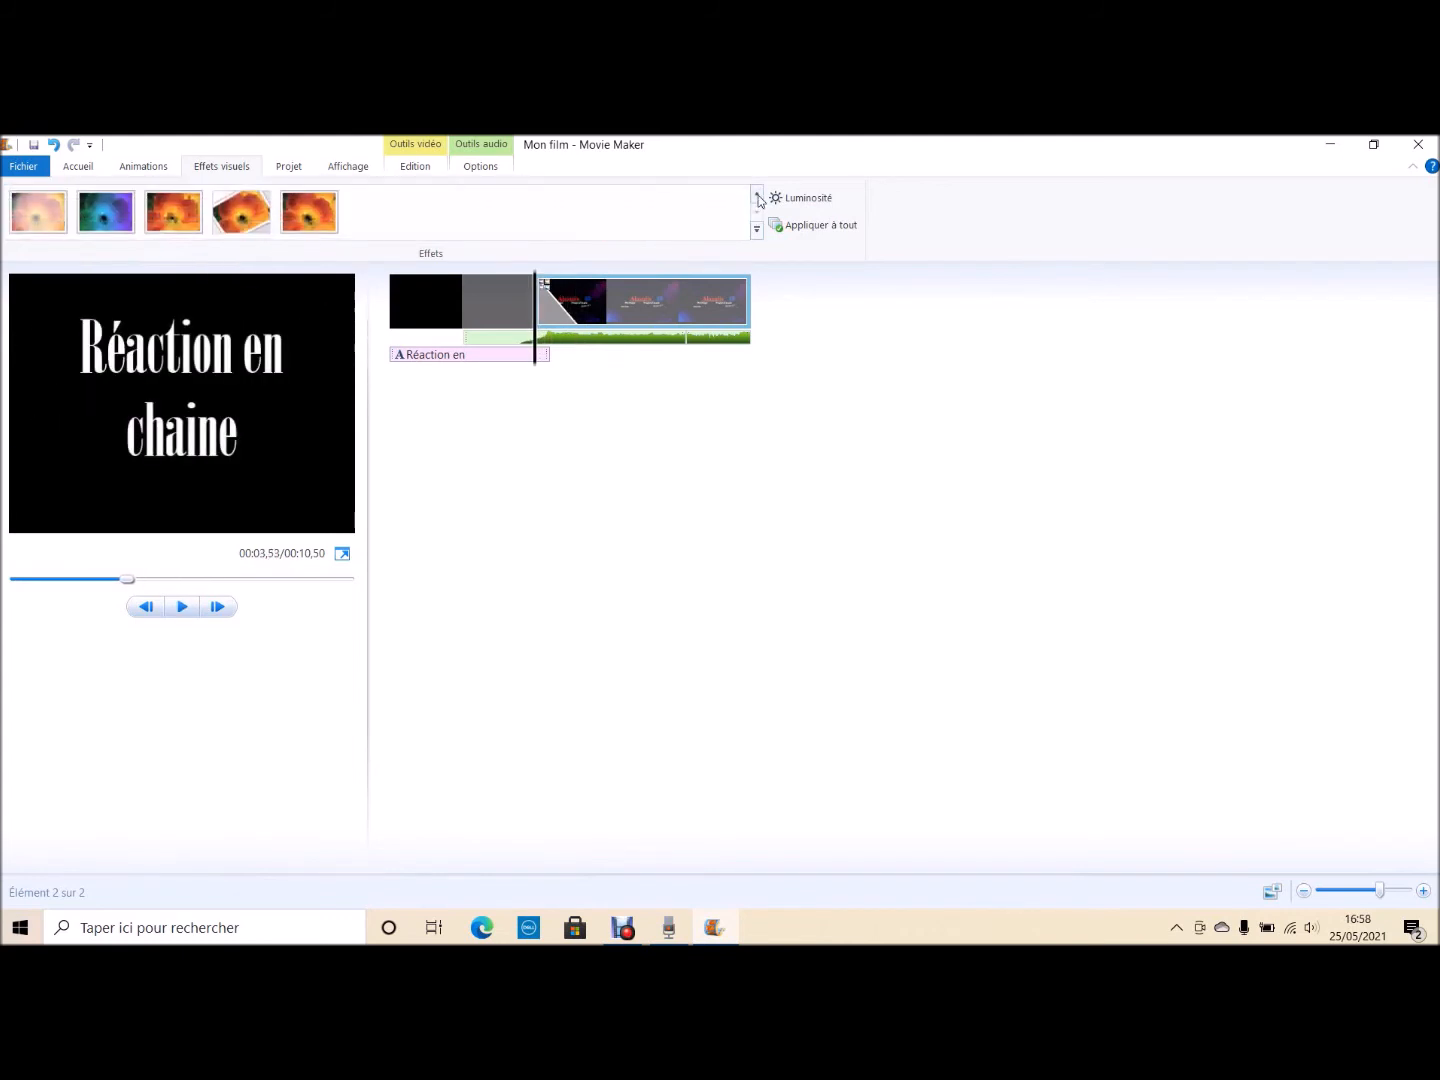
# Add the domino video from the Chaine folder in Images after the picture
pyautogui.click(78, 168)
pyautogui.click(145, 205)
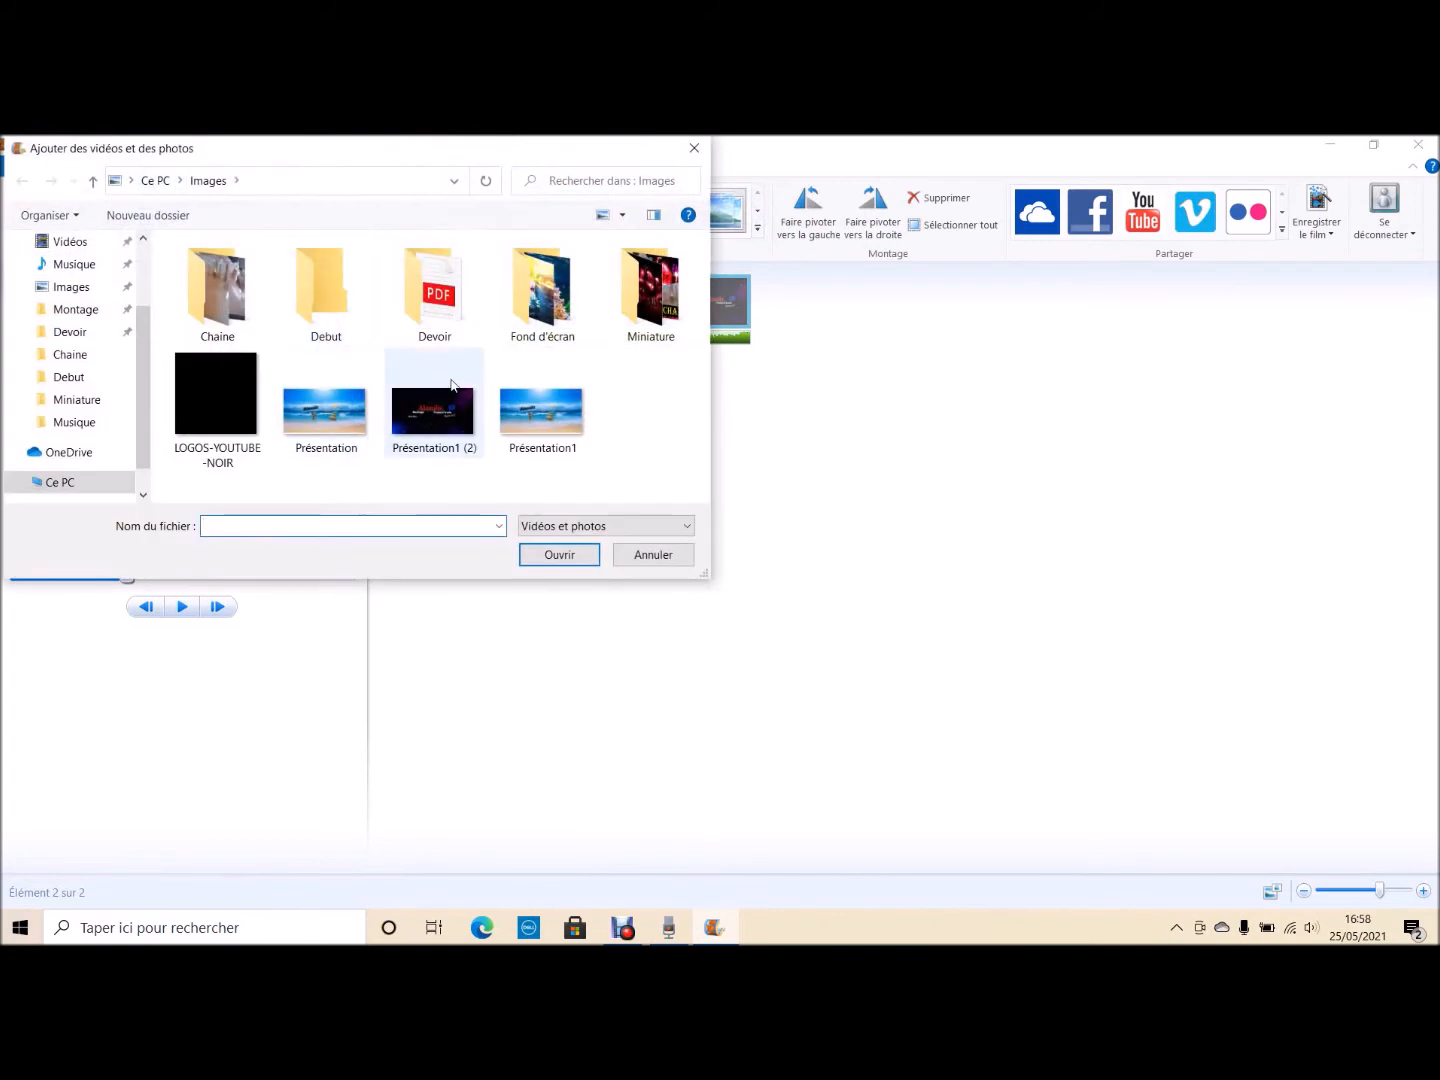
pyautogui.doubleClick(218, 290)
pyautogui.click(635, 410)
pyautogui.click(570, 555)
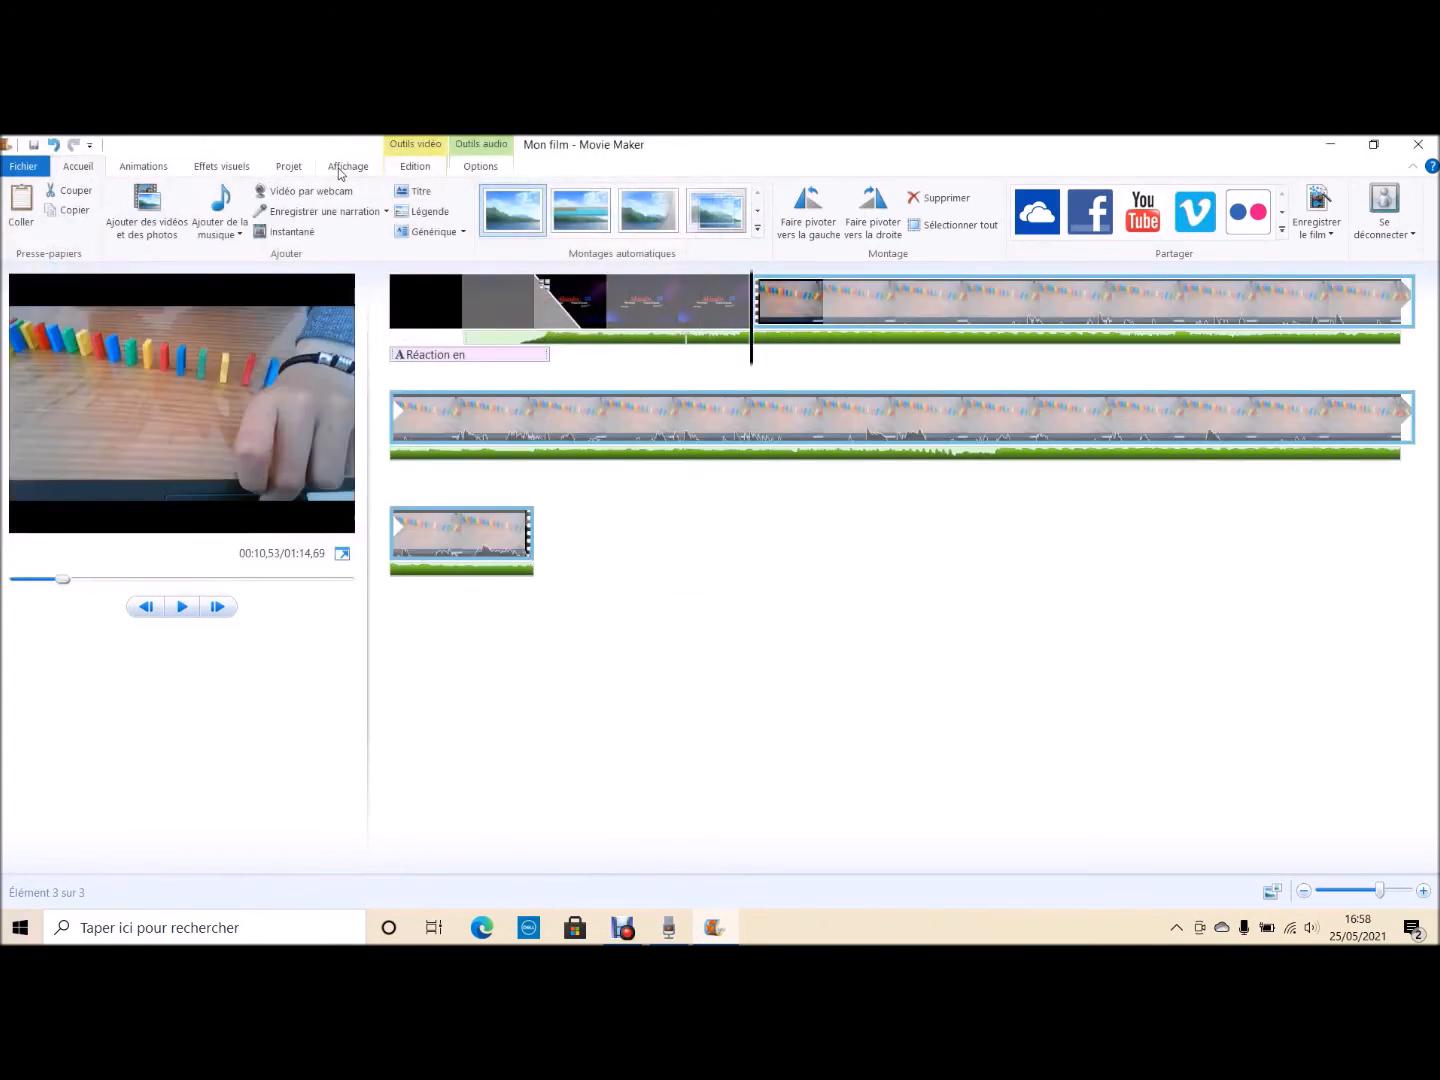
# Increase the brightness of the domino video and dismiss the prompt to save the project
pyautogui.click(146, 167)
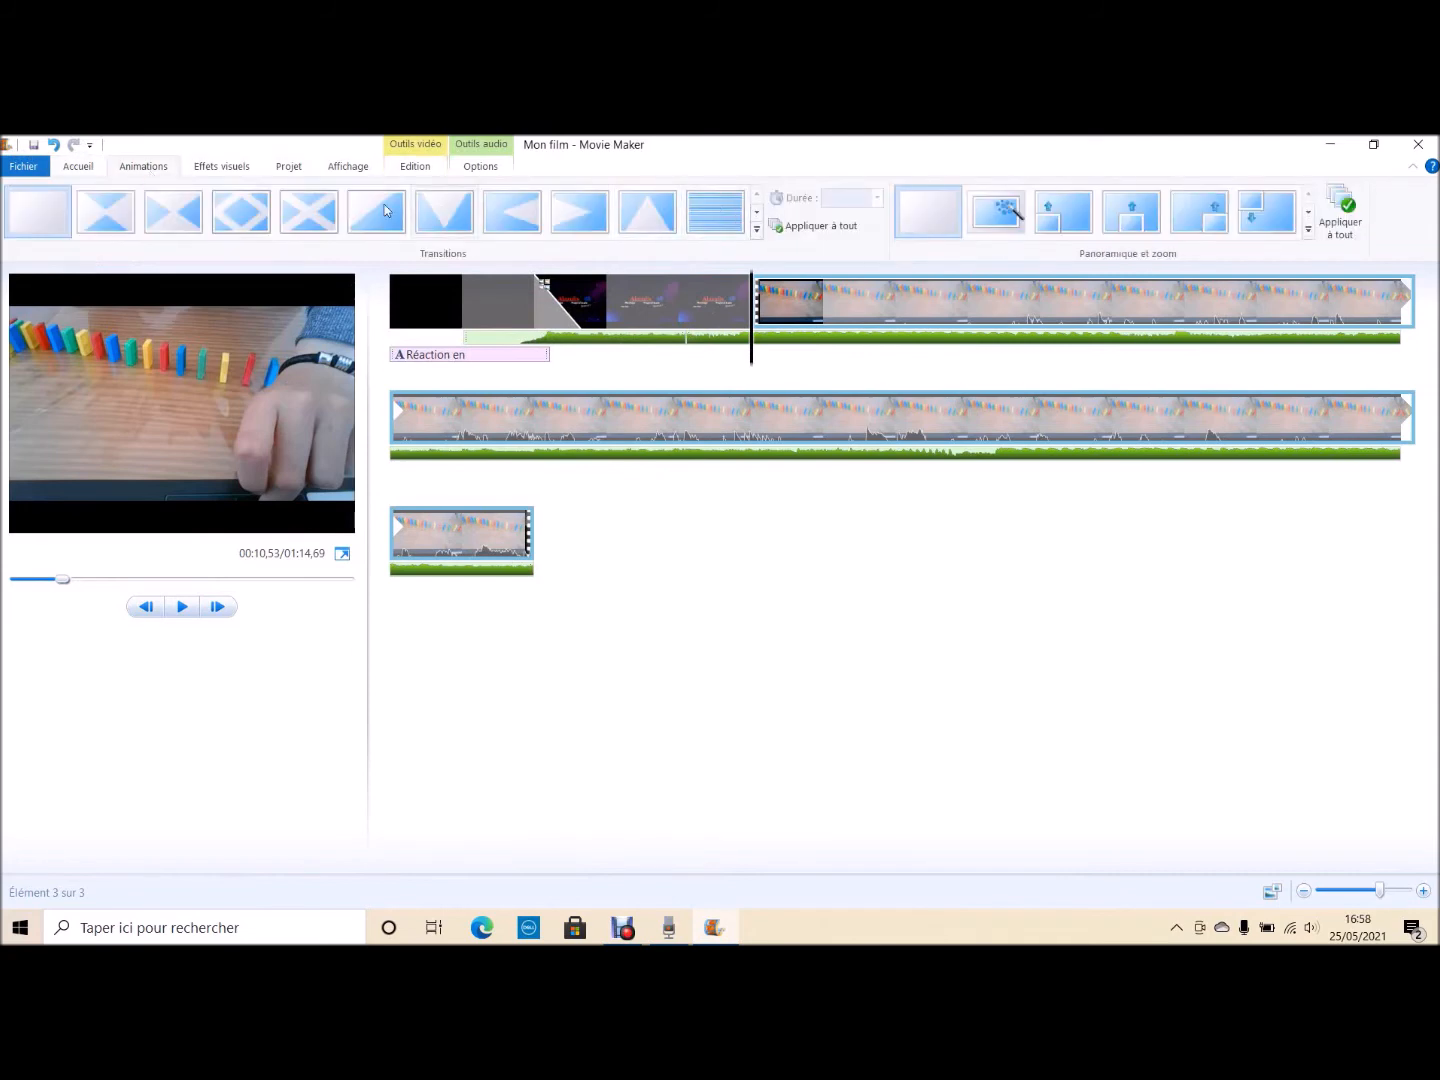
pyautogui.click(212, 170)
pyautogui.click(806, 198)
pyautogui.moveTo(799, 223); pyautogui.dragTo(815, 275)
pyautogui.click(1418, 144)
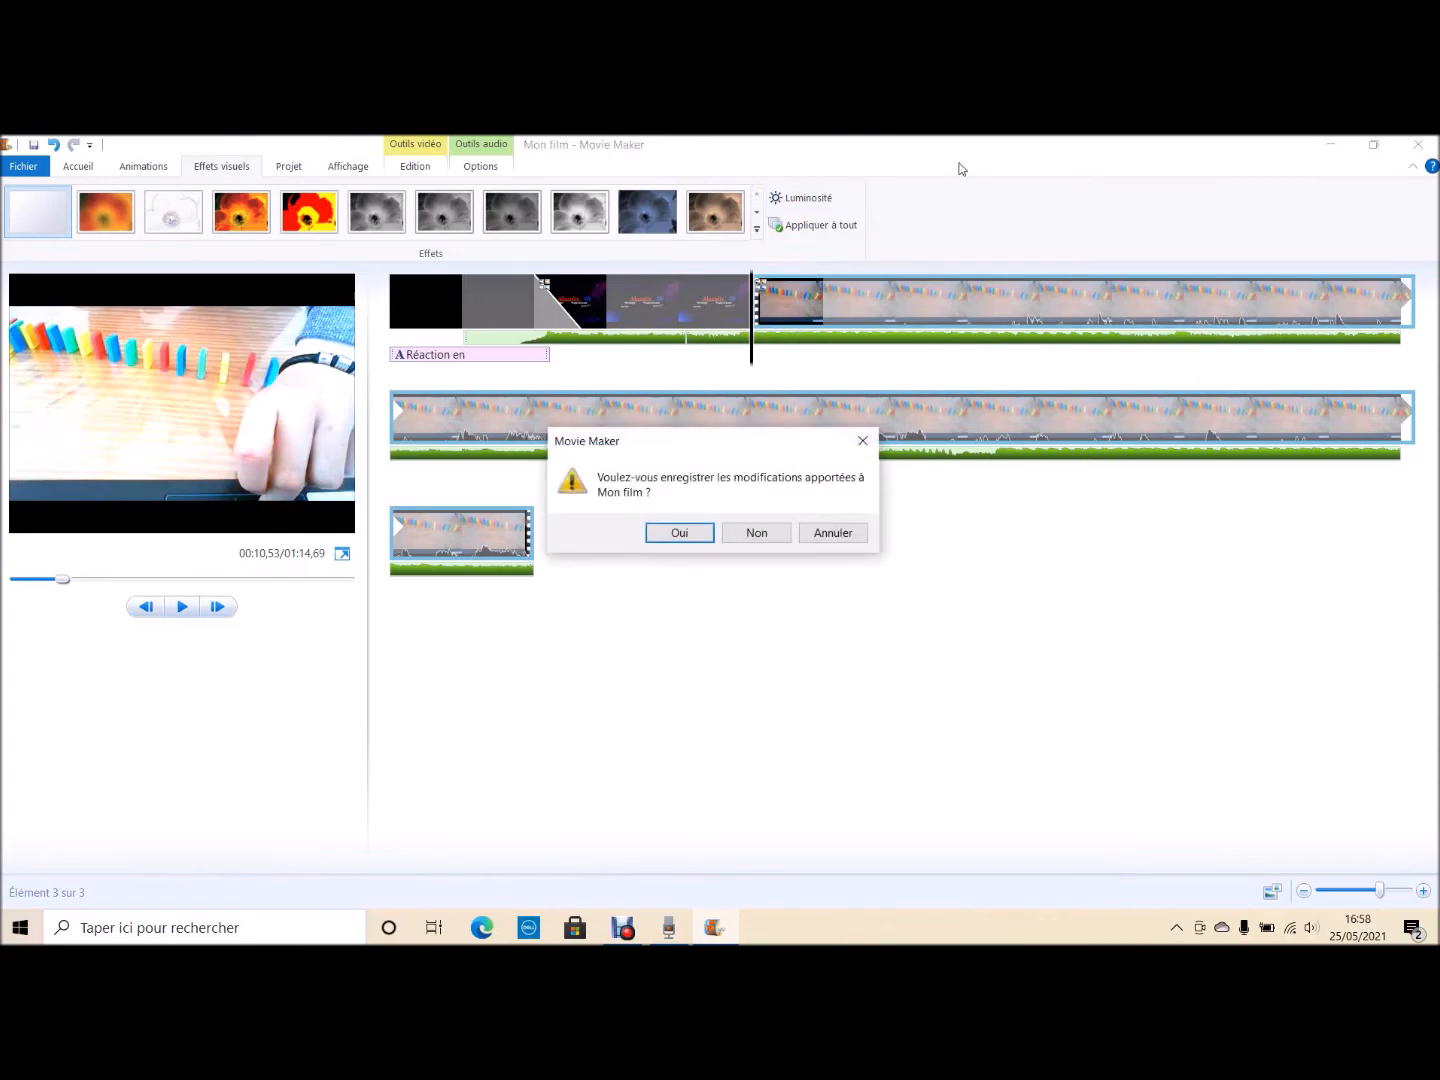
pyautogui.click(862, 440)
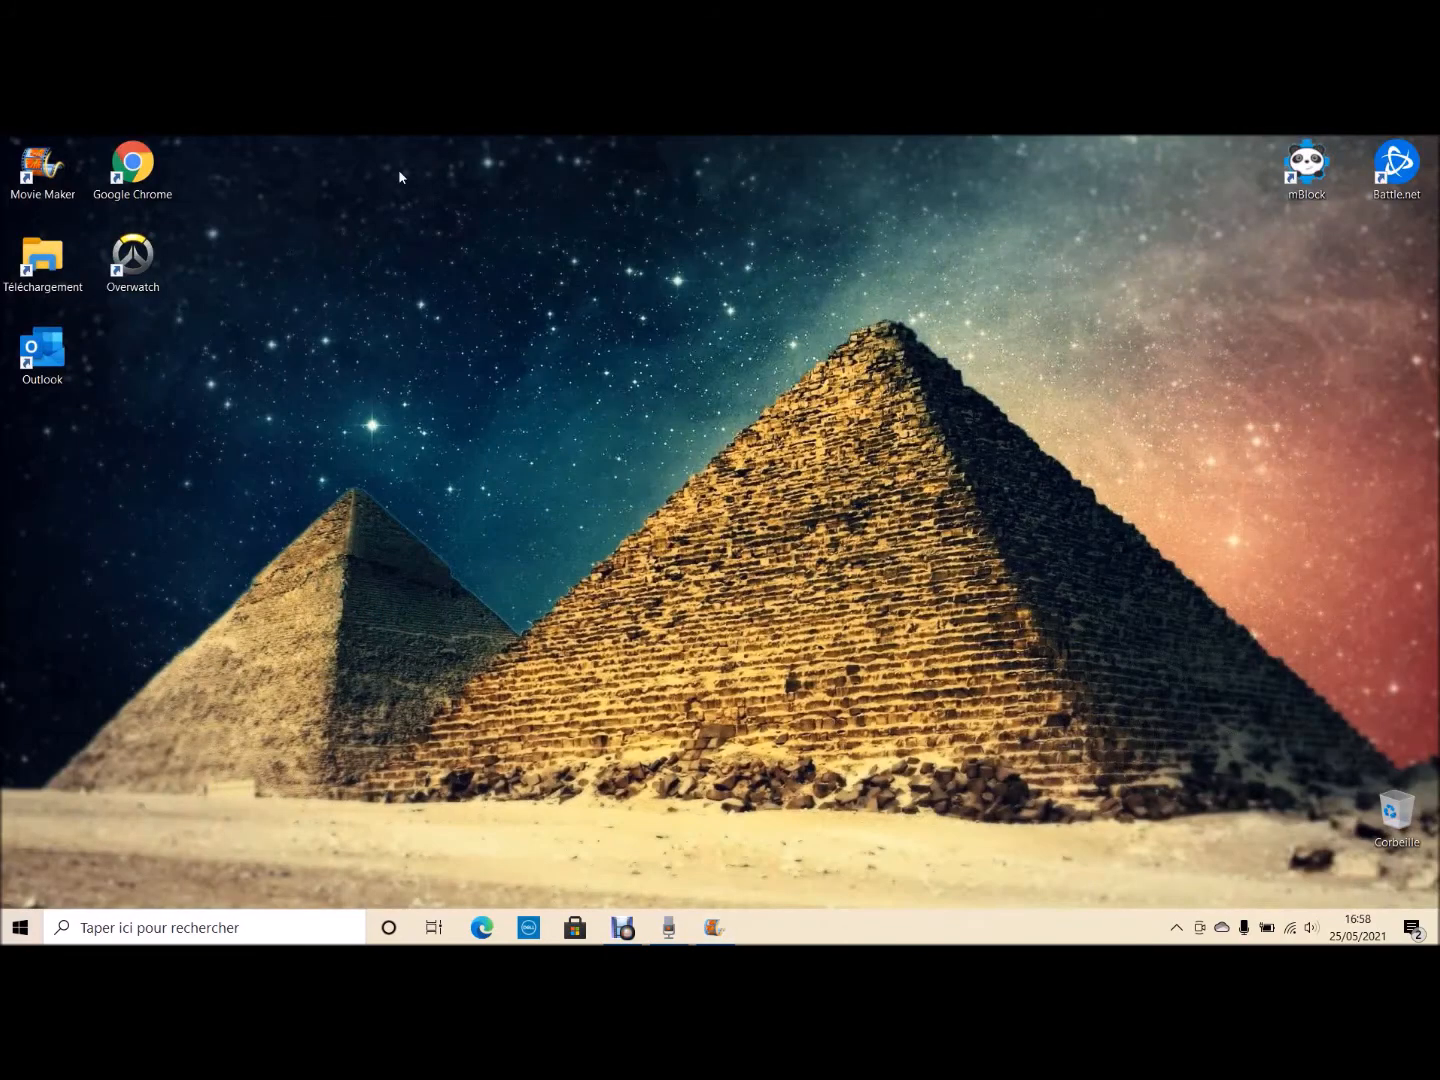
# Switch to YouTube in Google Chrome and play "L'histoire d'un SPECTRE !!" from the channel's own videos
pyautogui.doubleClick(132, 161)
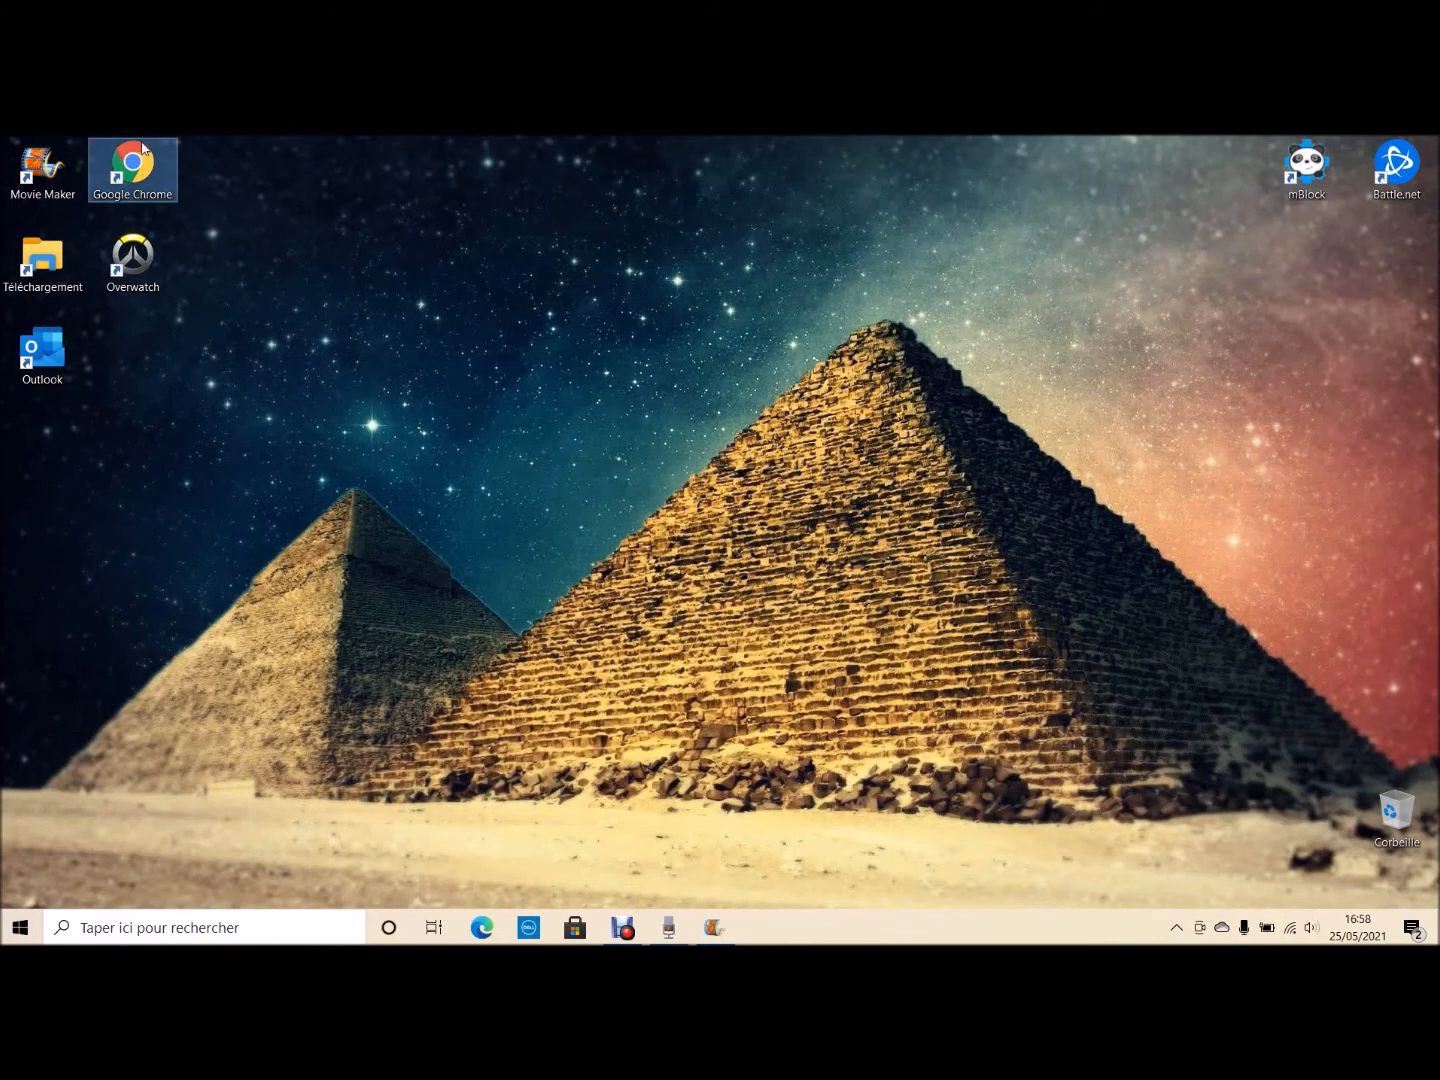
pyautogui.click(144, 212)
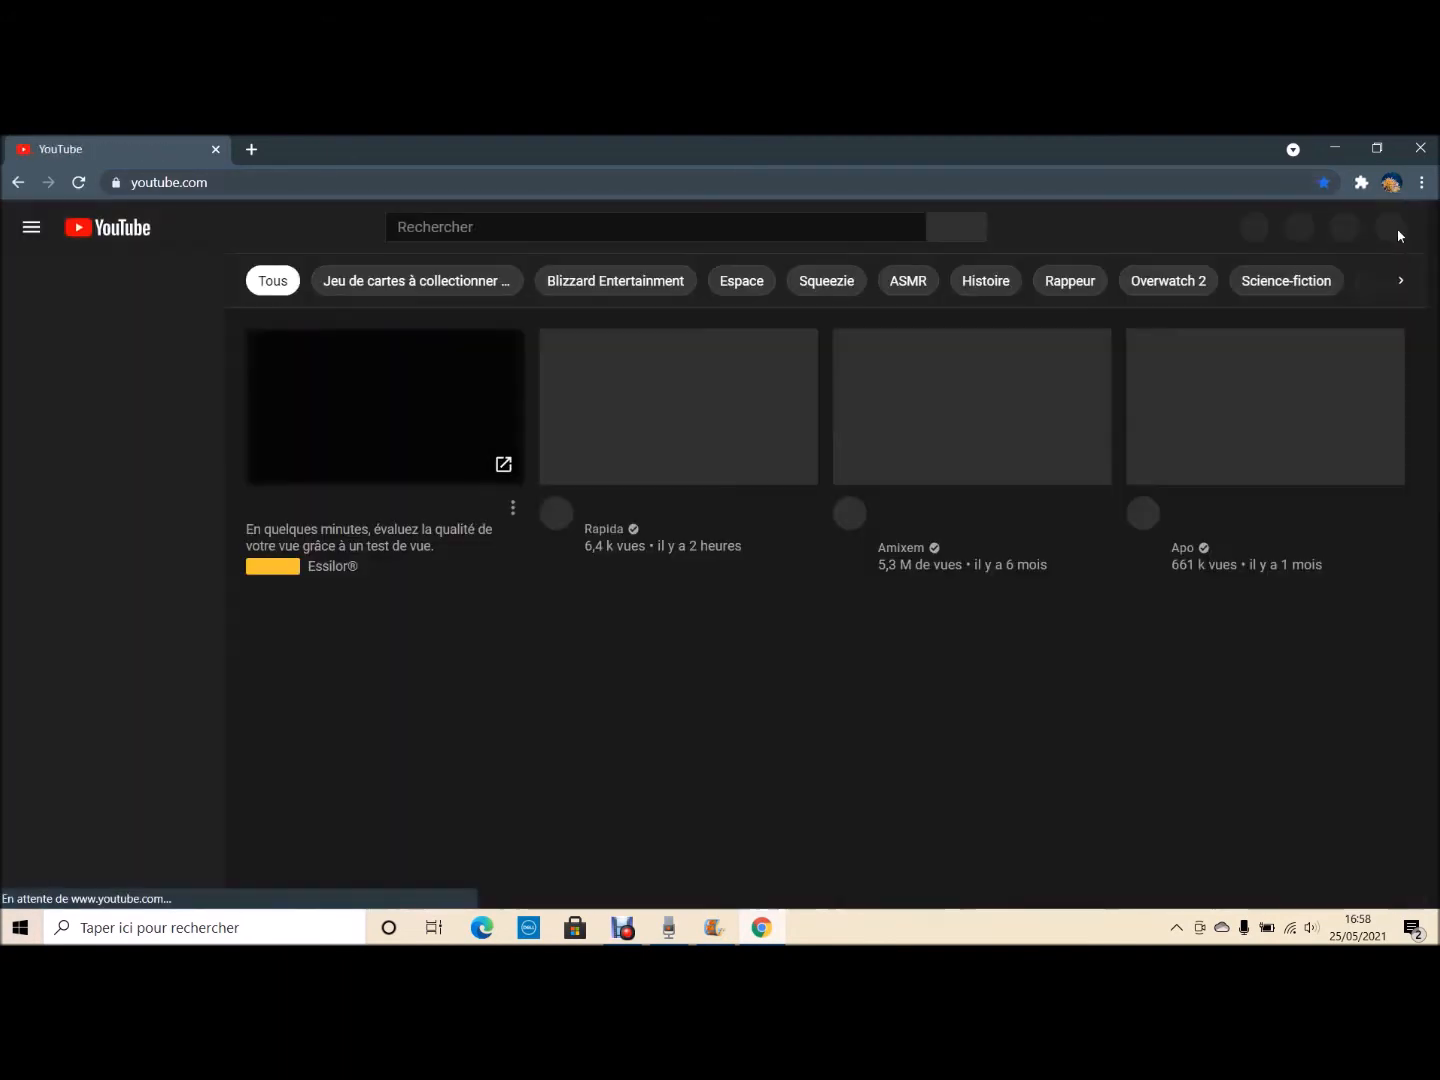
pyautogui.click(1397, 228)
pyautogui.click(1180, 342)
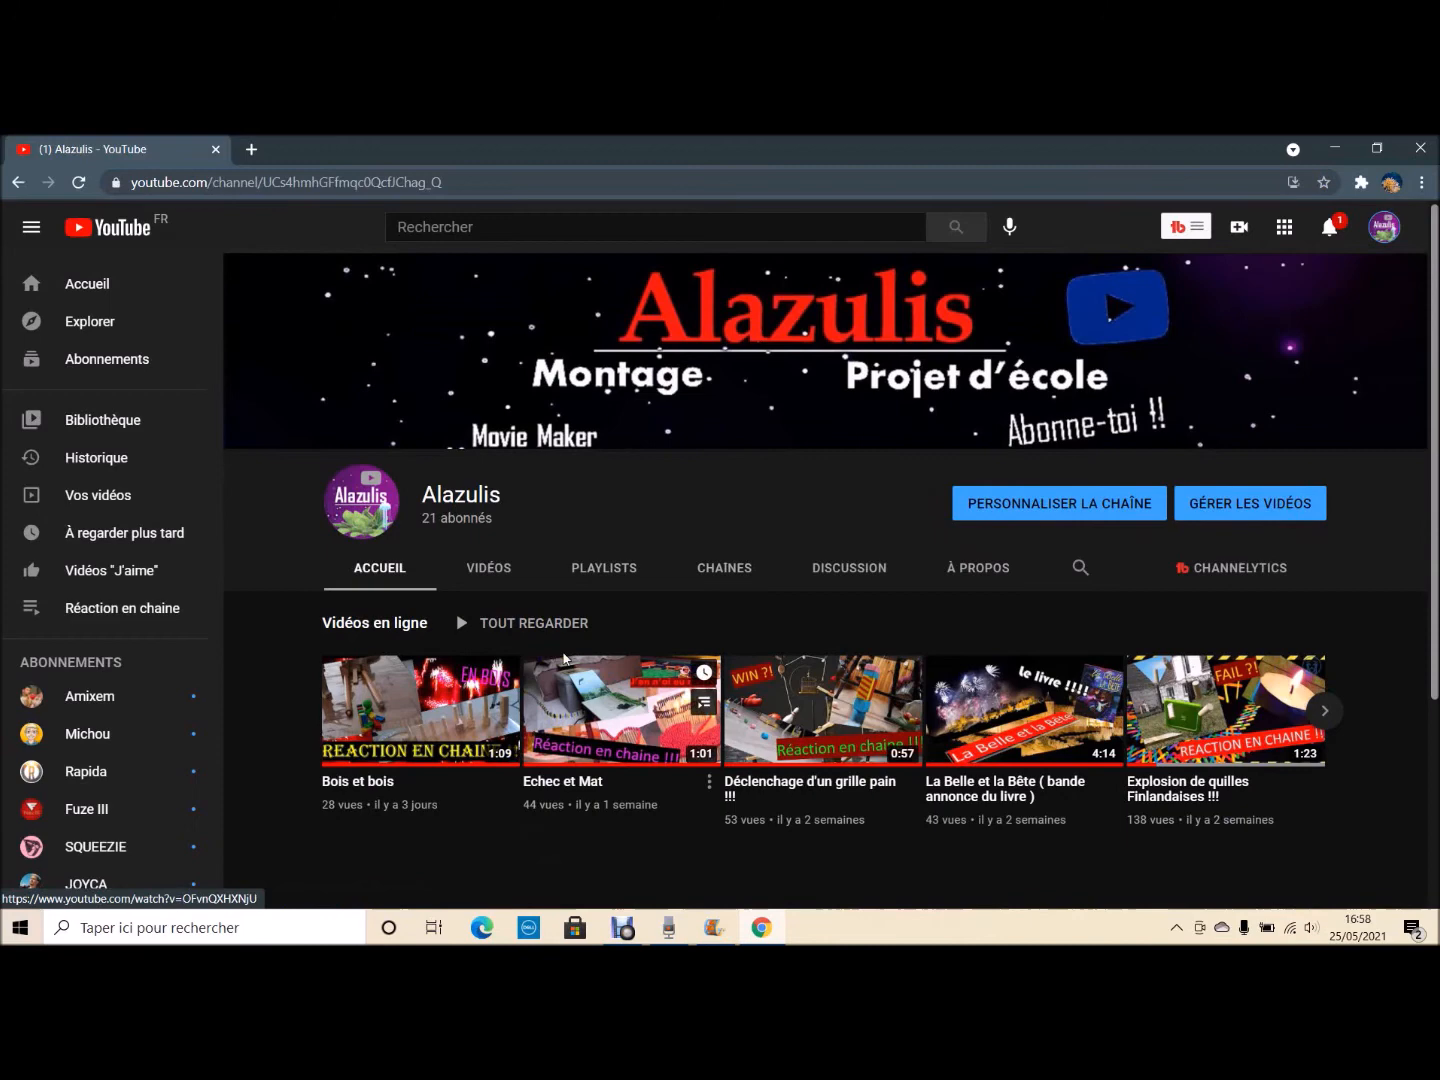
pyautogui.click(510, 572)
pyautogui.scroll(-3, 578, 633)
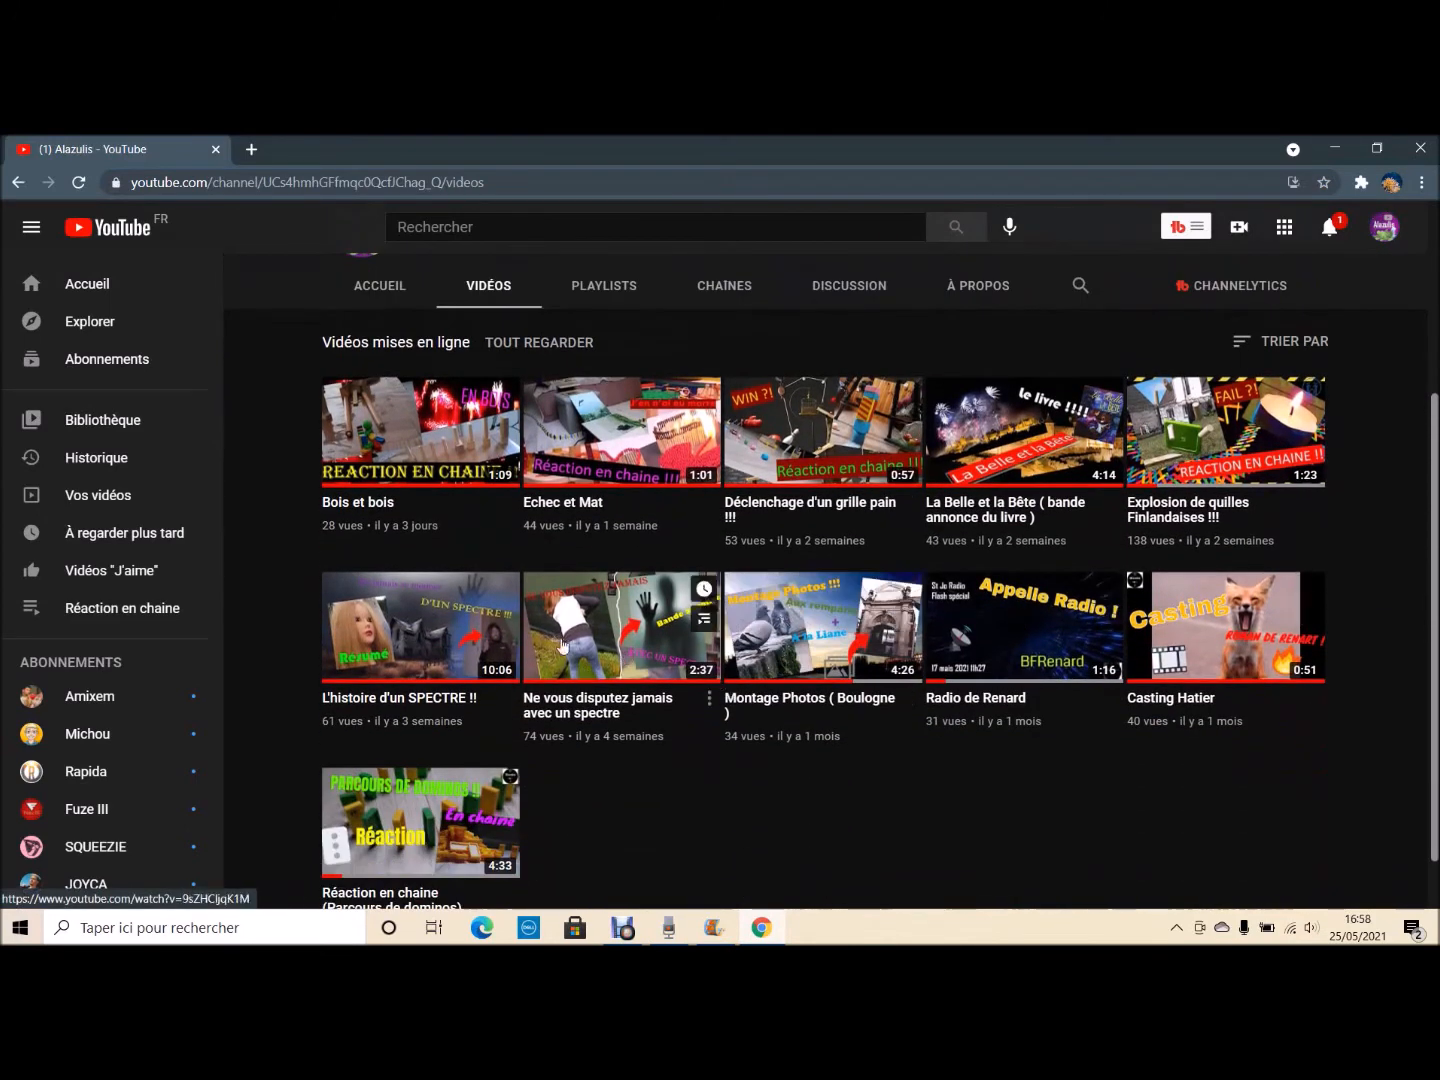
pyautogui.click(390, 665)
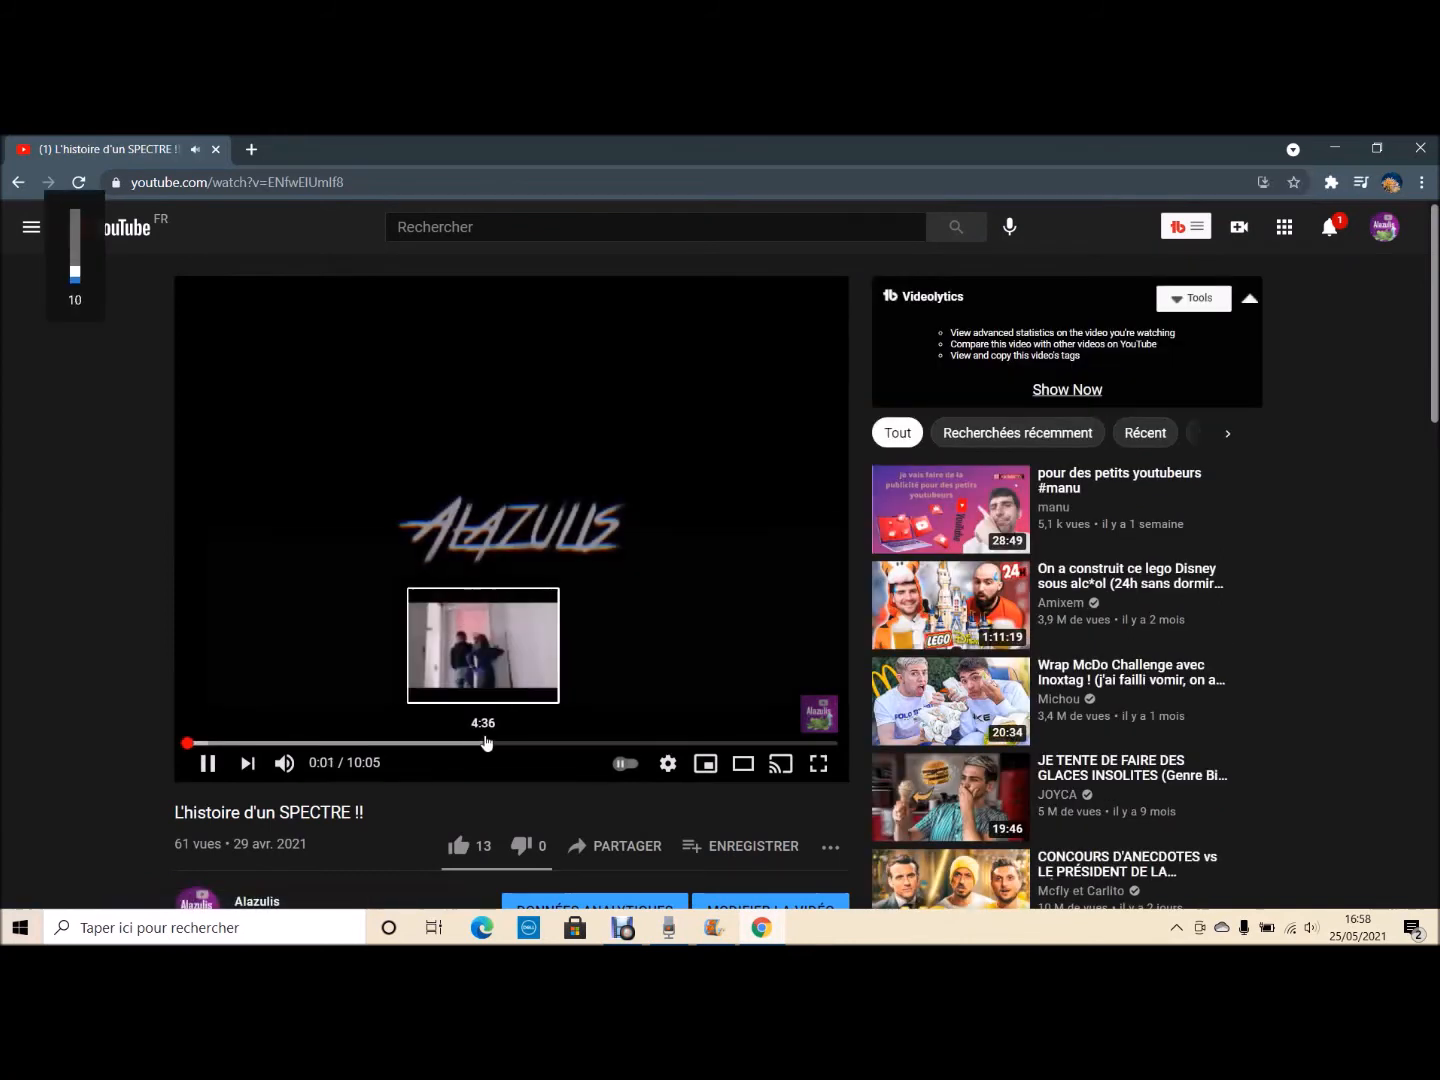
# Examine the scenes of the video around 4:51 and 4:58, then close the browser and return to Movie Maker
pyautogui.click(500, 742)
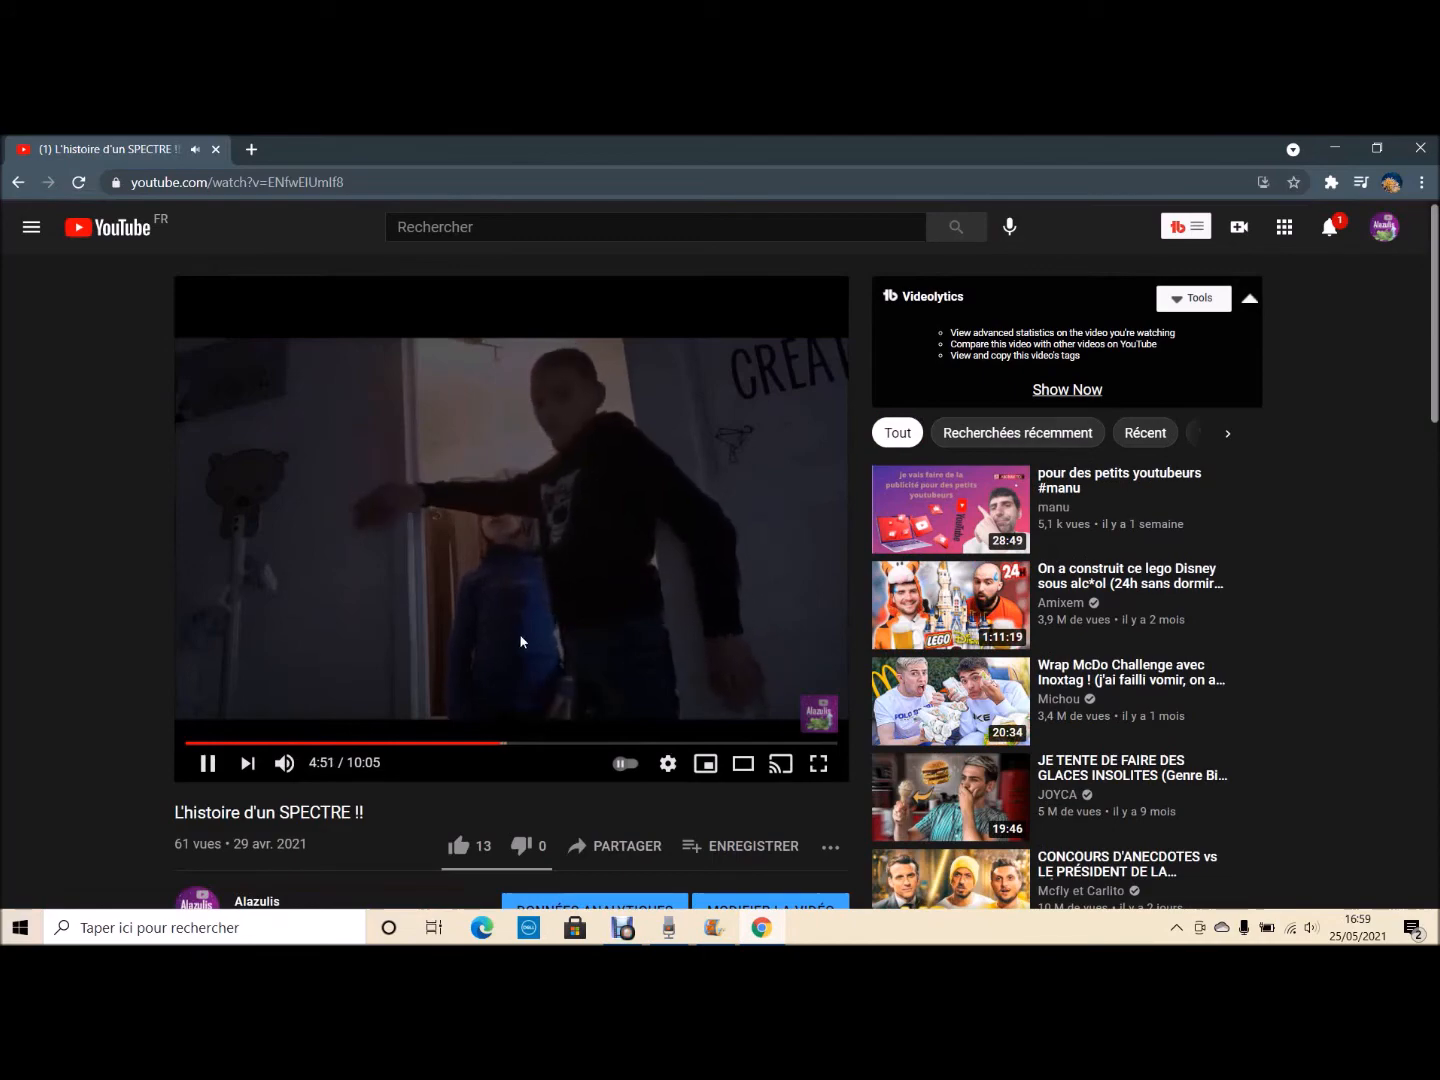
pyautogui.click(350, 432)
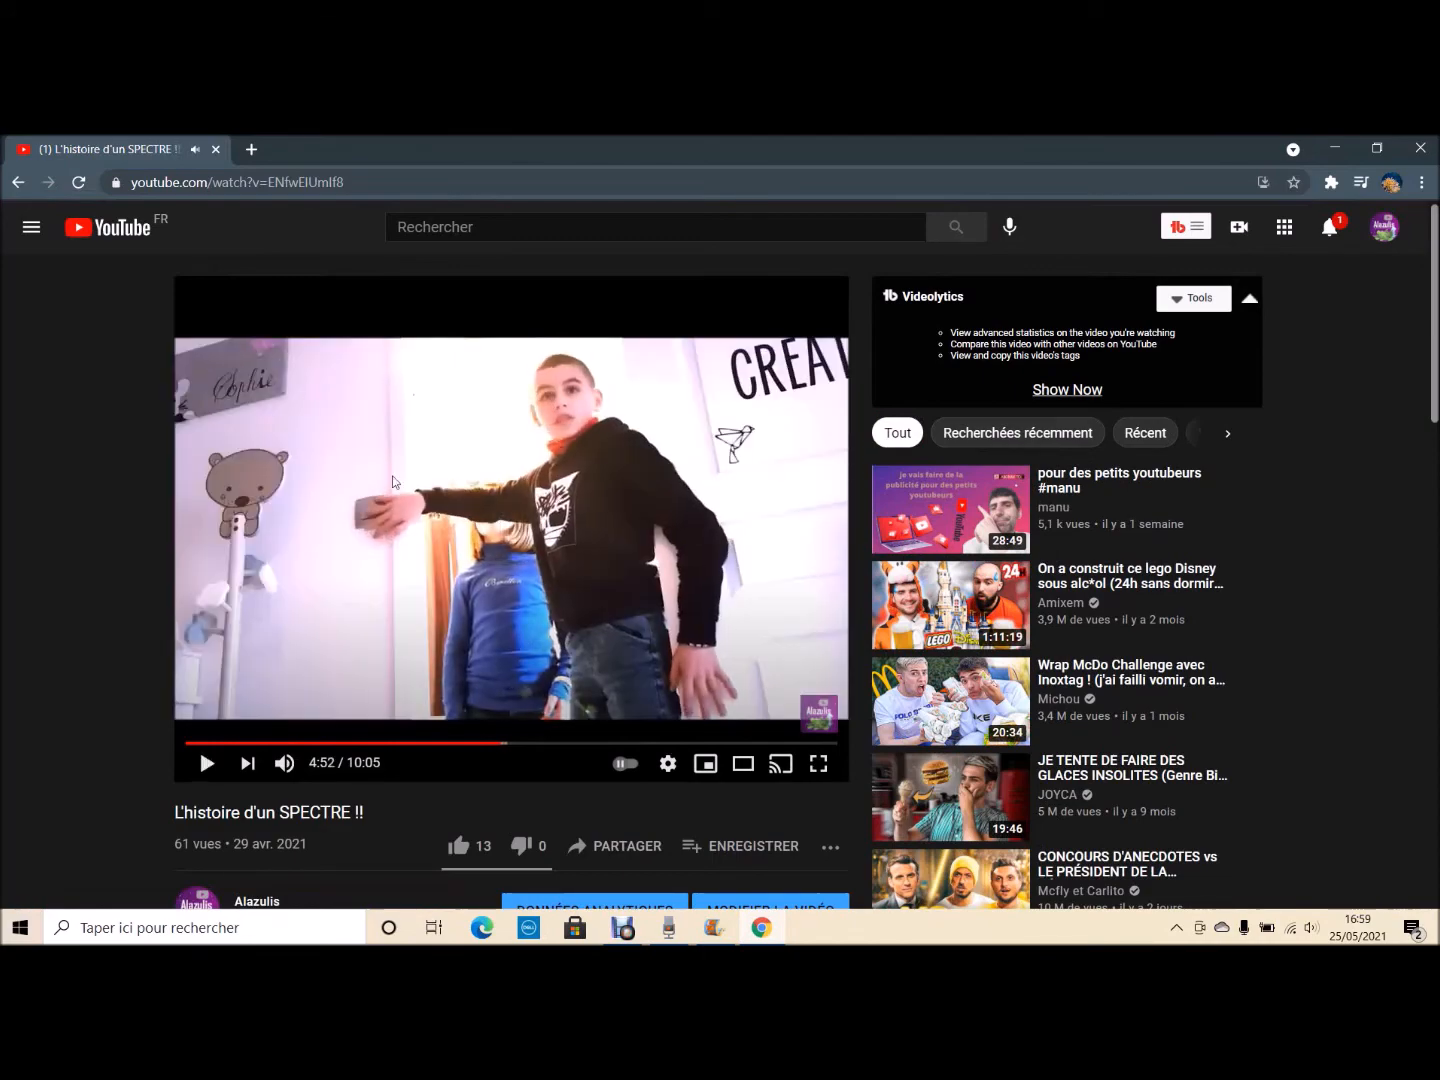
pyautogui.scroll(-5, 450, 540)
pyautogui.scroll(5, 503, 600)
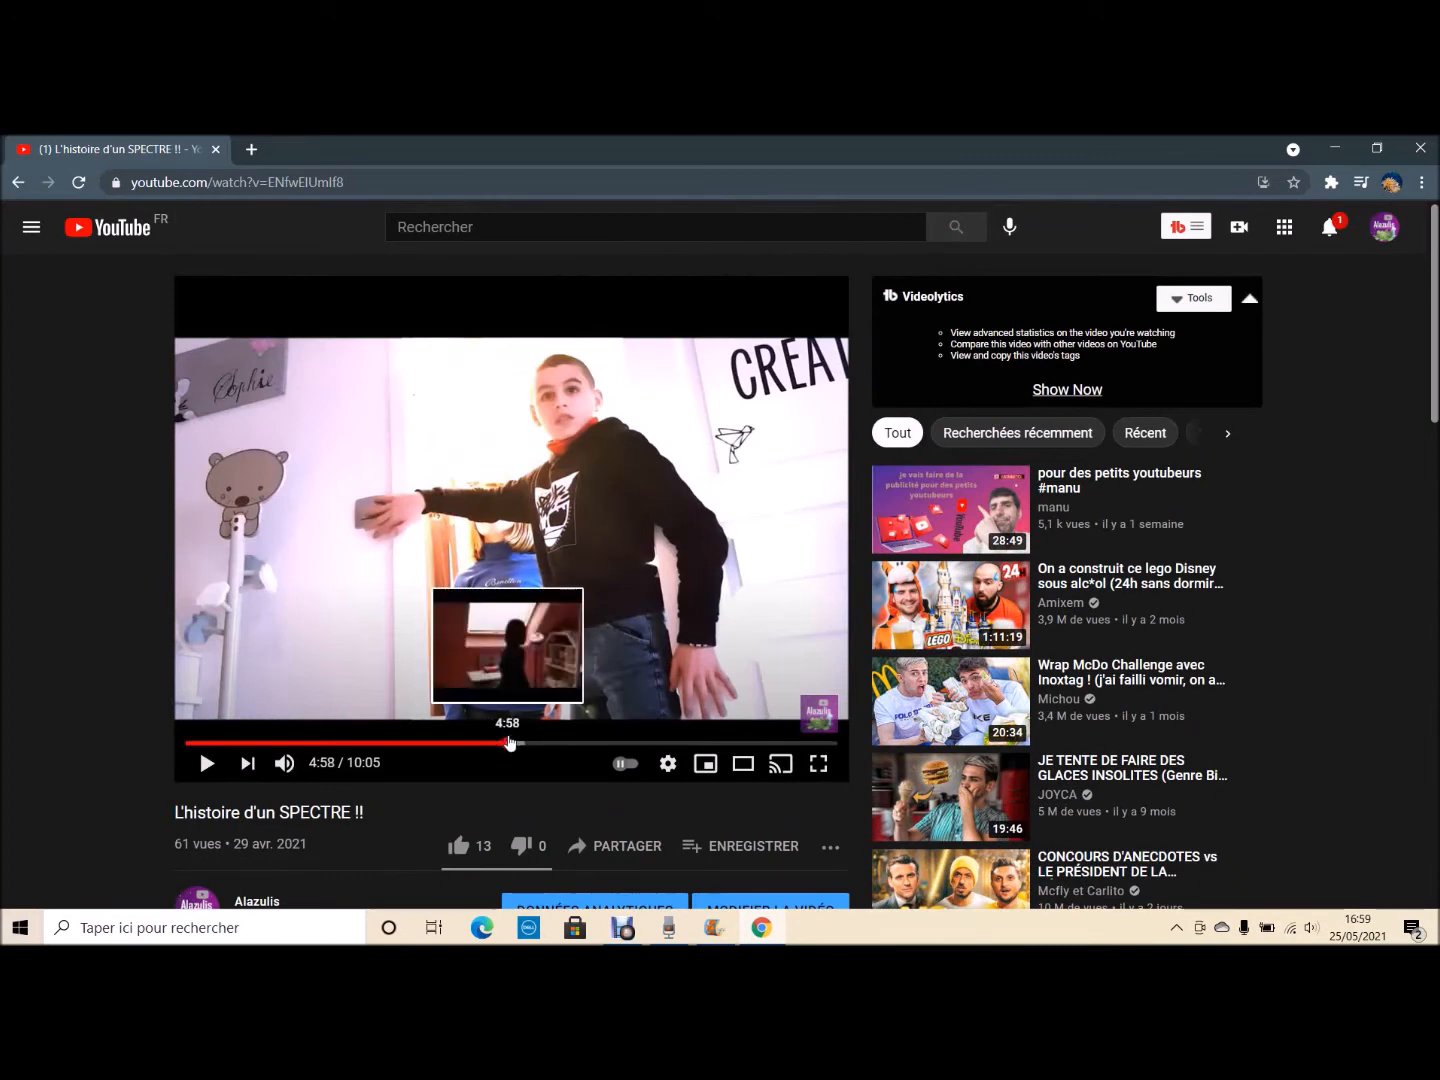
pyautogui.click(510, 742)
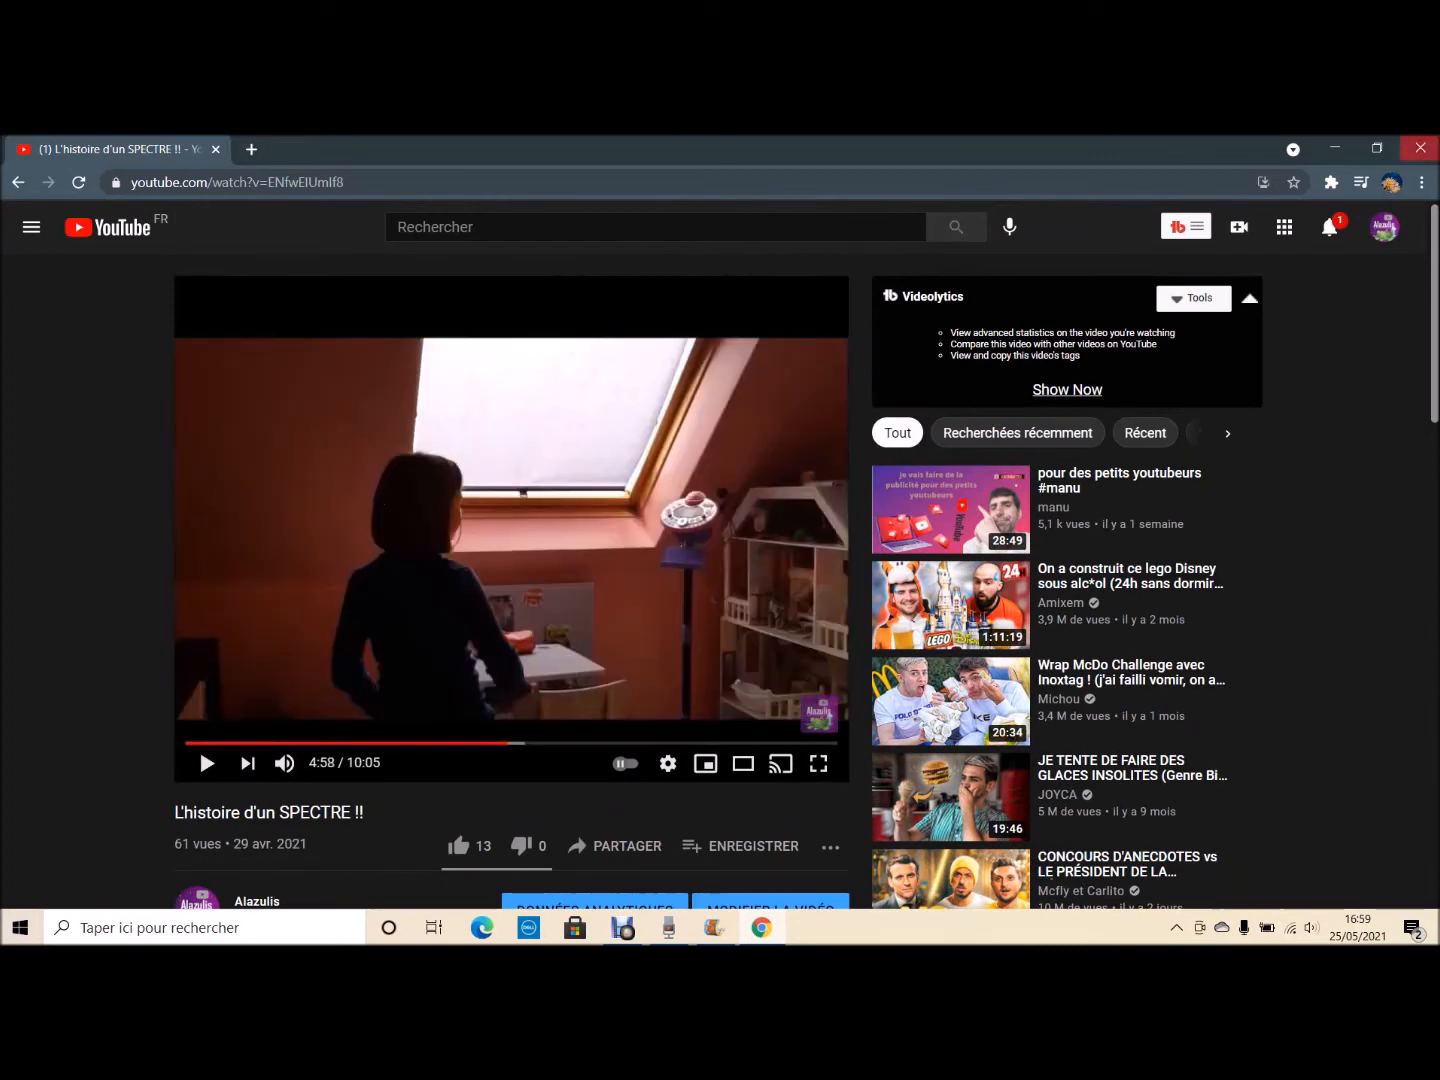
pyautogui.click(1329, 227)
pyautogui.press('Escape')
pyautogui.click(1420, 148)
pyautogui.click(713, 927)
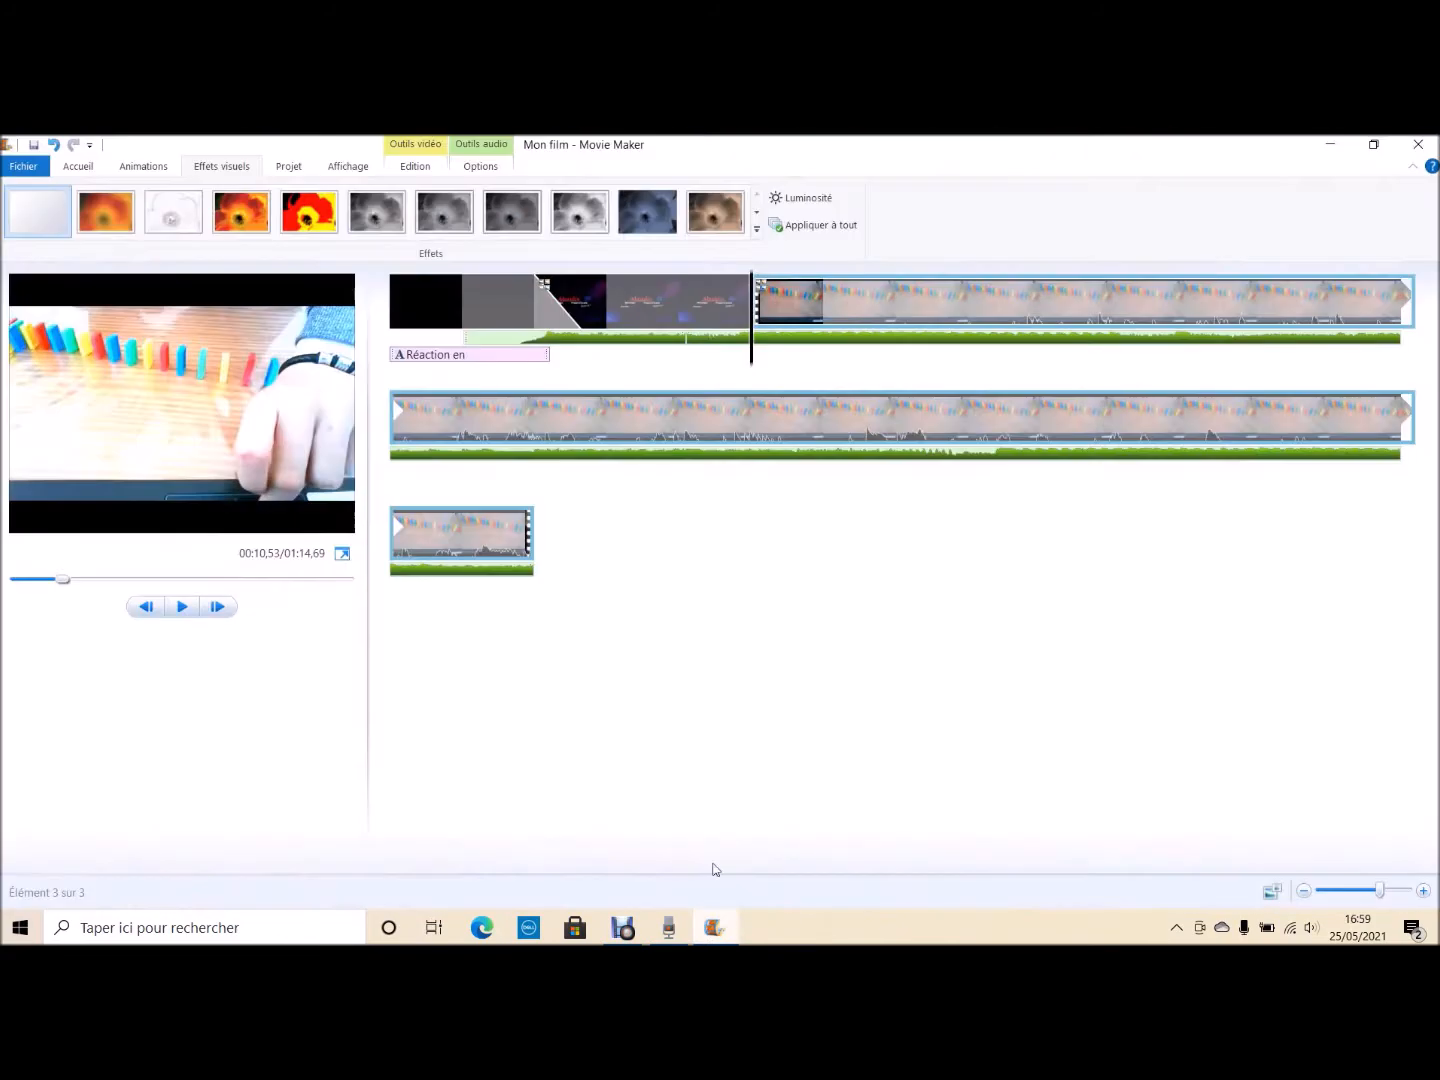
# Apply the line-drawing visual effect to the domino video and preview it
pyautogui.press('space')
pyautogui.press('space')
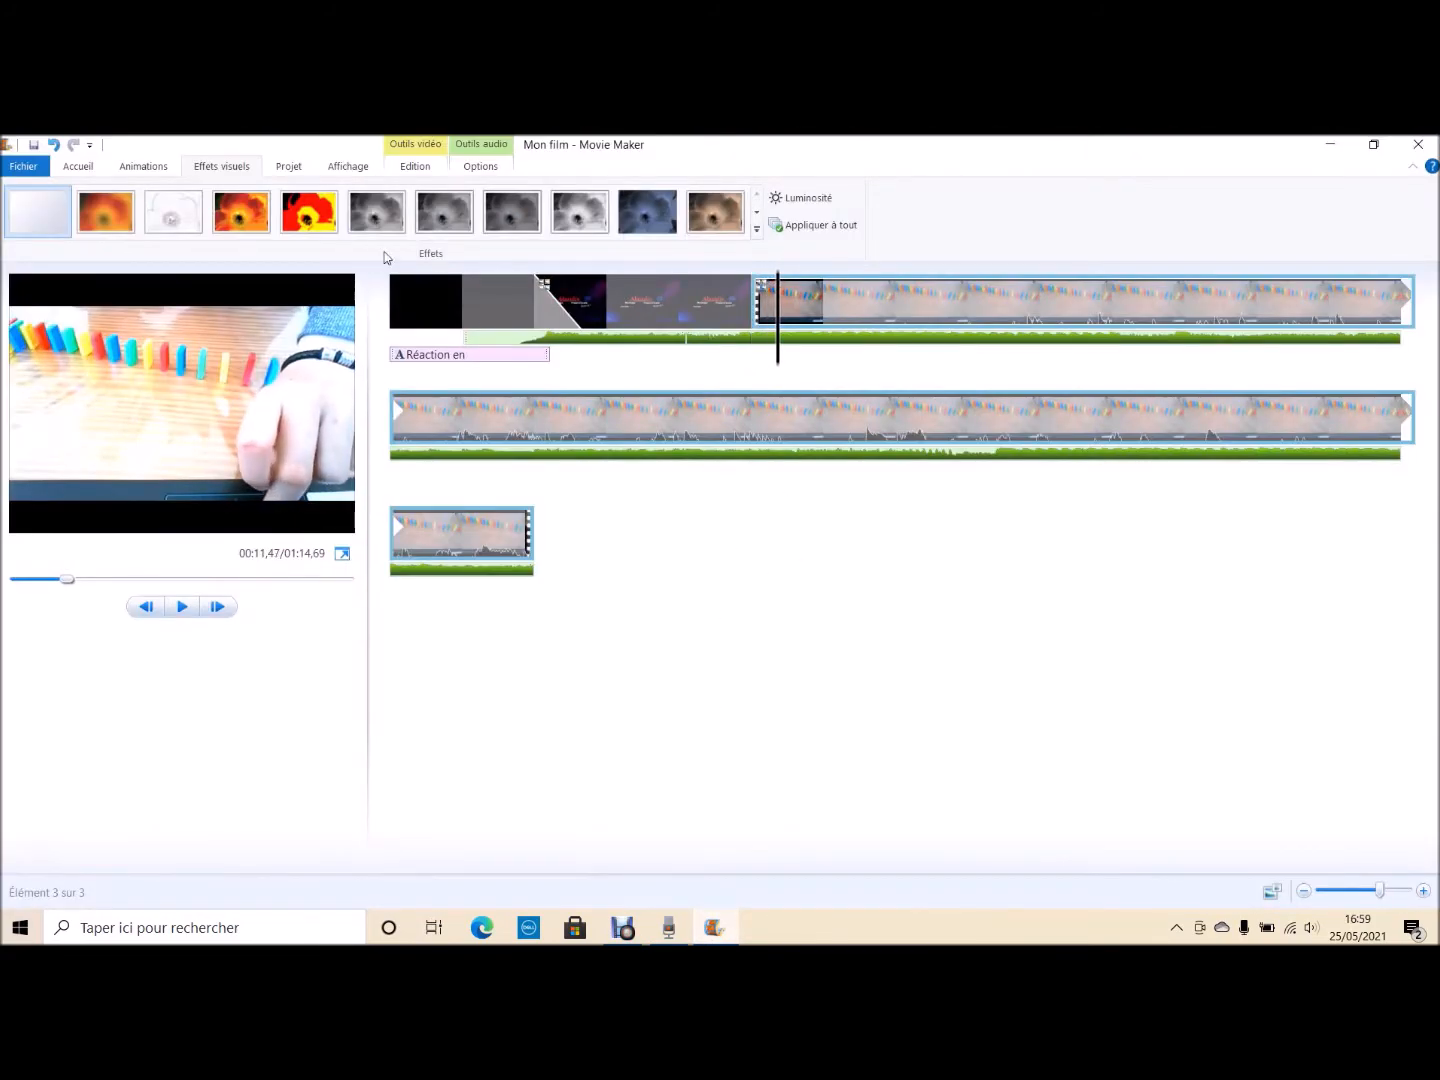
pyautogui.click(193, 205)
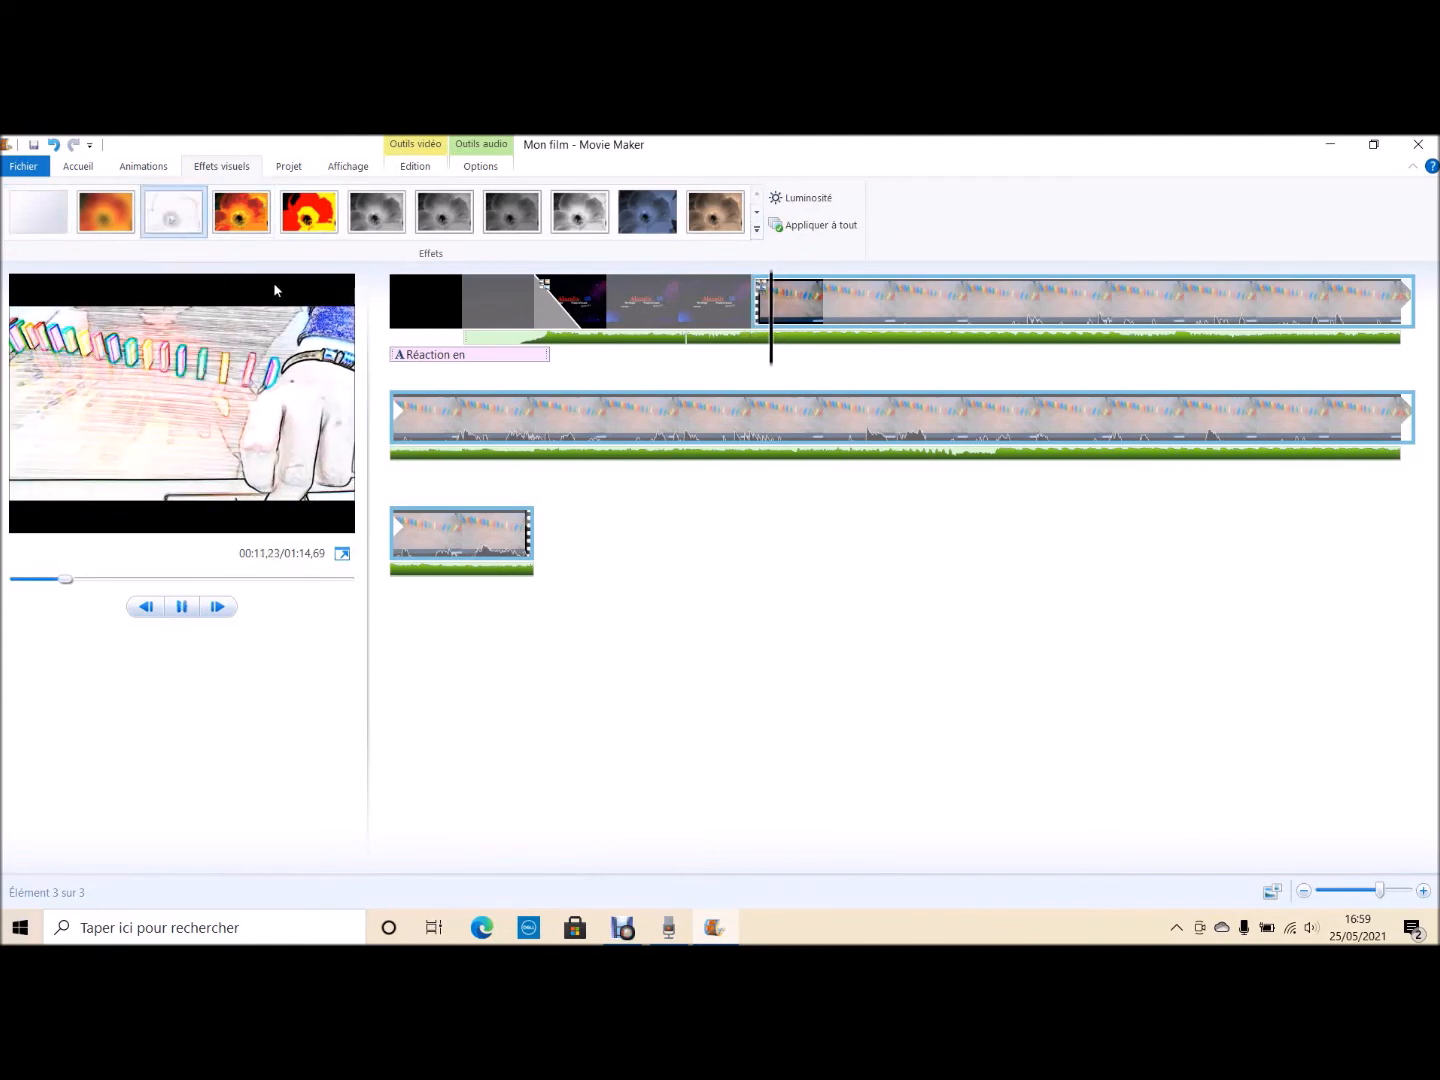
pyautogui.press('space')
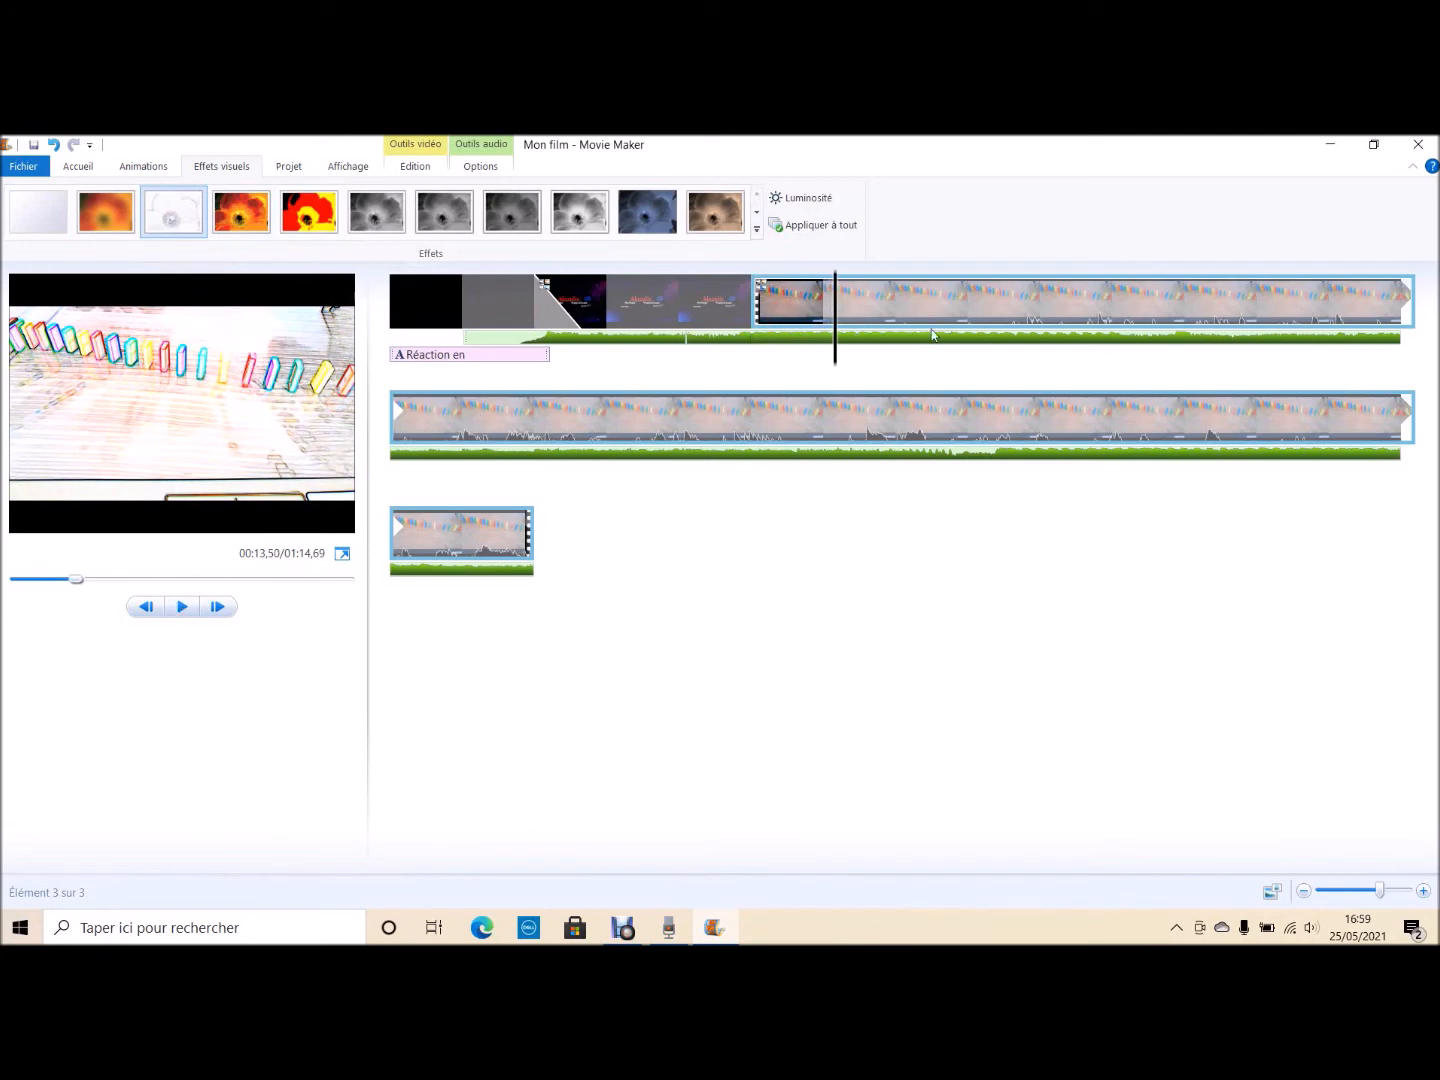
# Delete the domino video from the timeline
pyautogui.press('Delete')
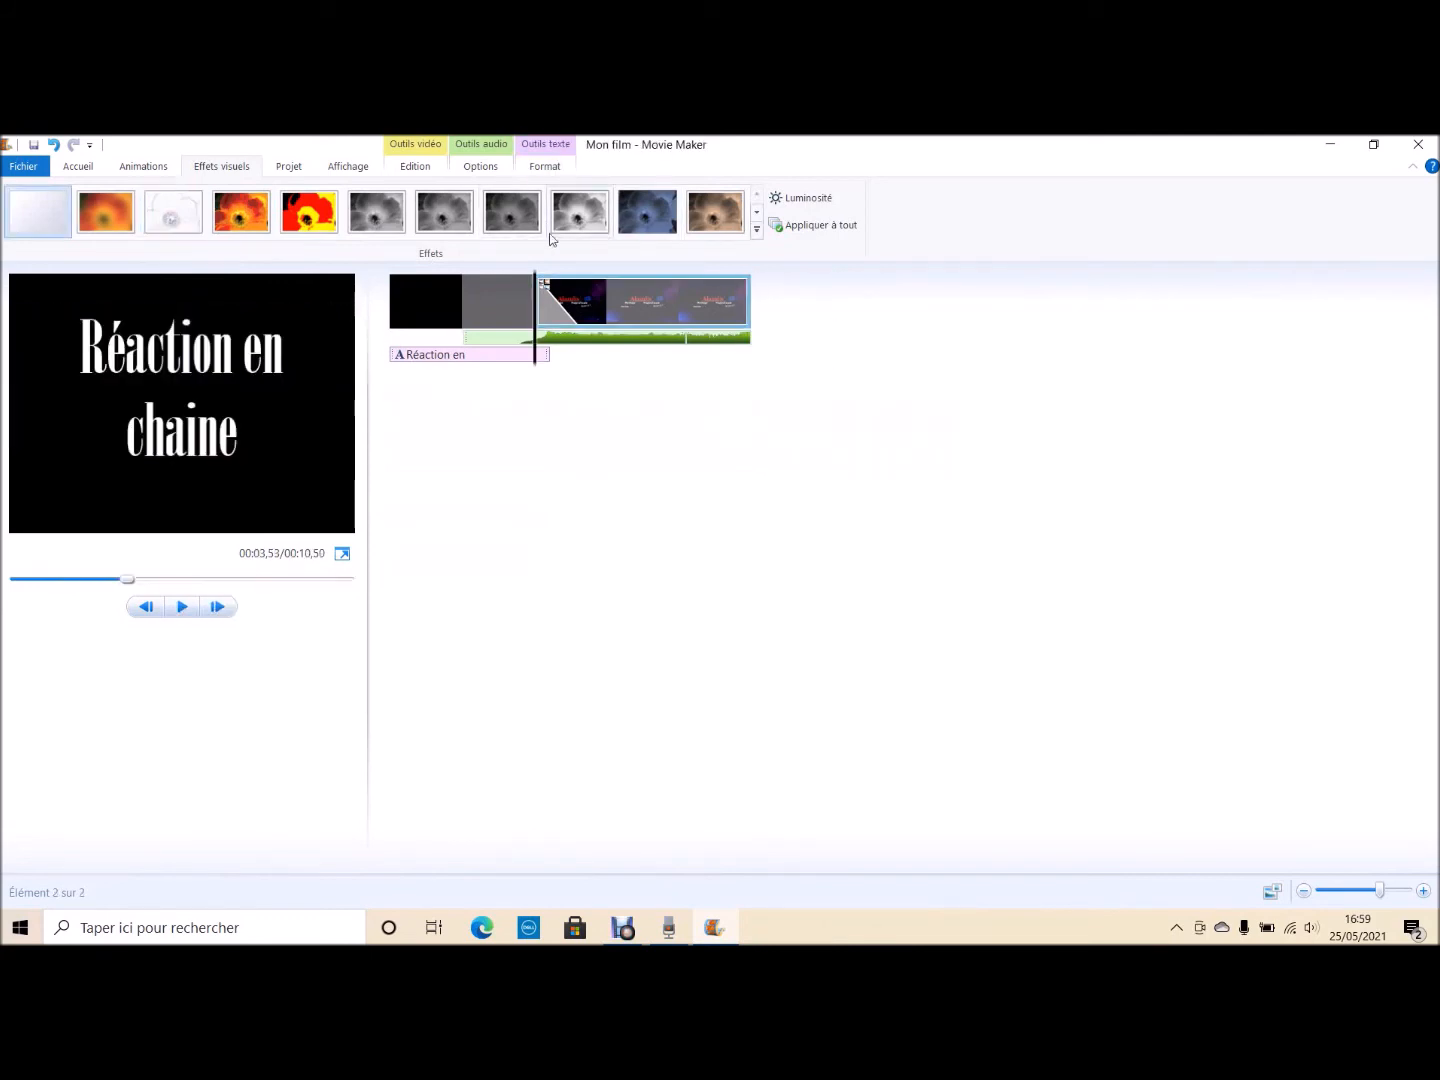
# Open the dialog for saving the film as an MPEG-4/H.264 video file and cancel it
pyautogui.click(24, 166)
pyautogui.click(106, 169)
pyautogui.click(89, 169)
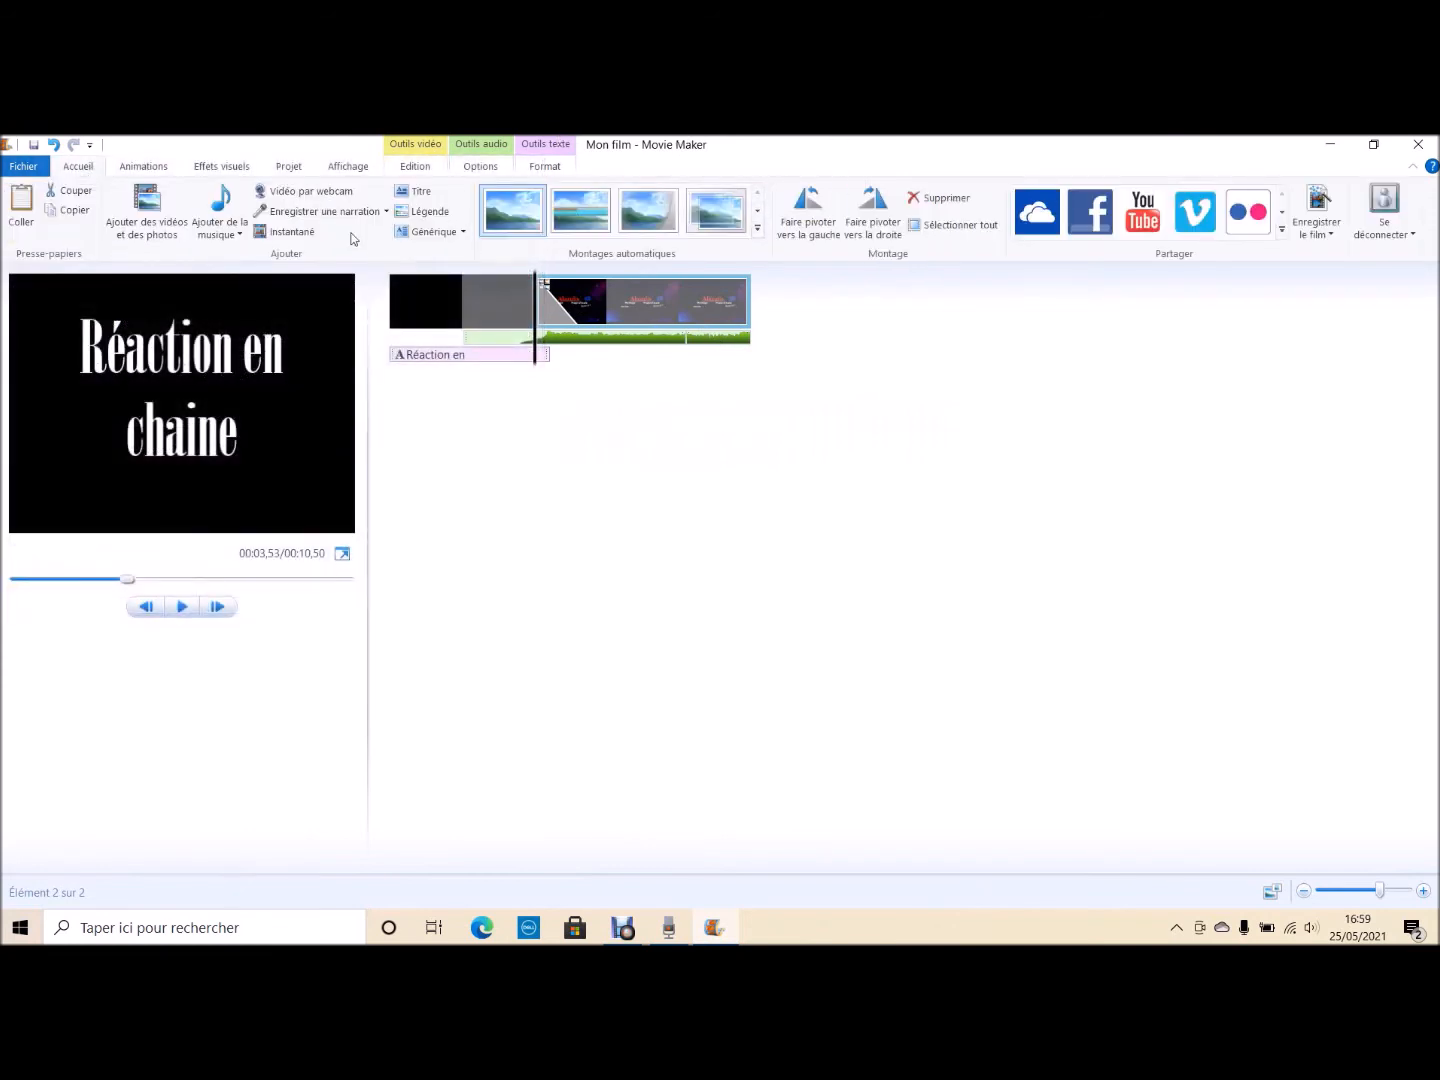
pyautogui.click(1313, 228)
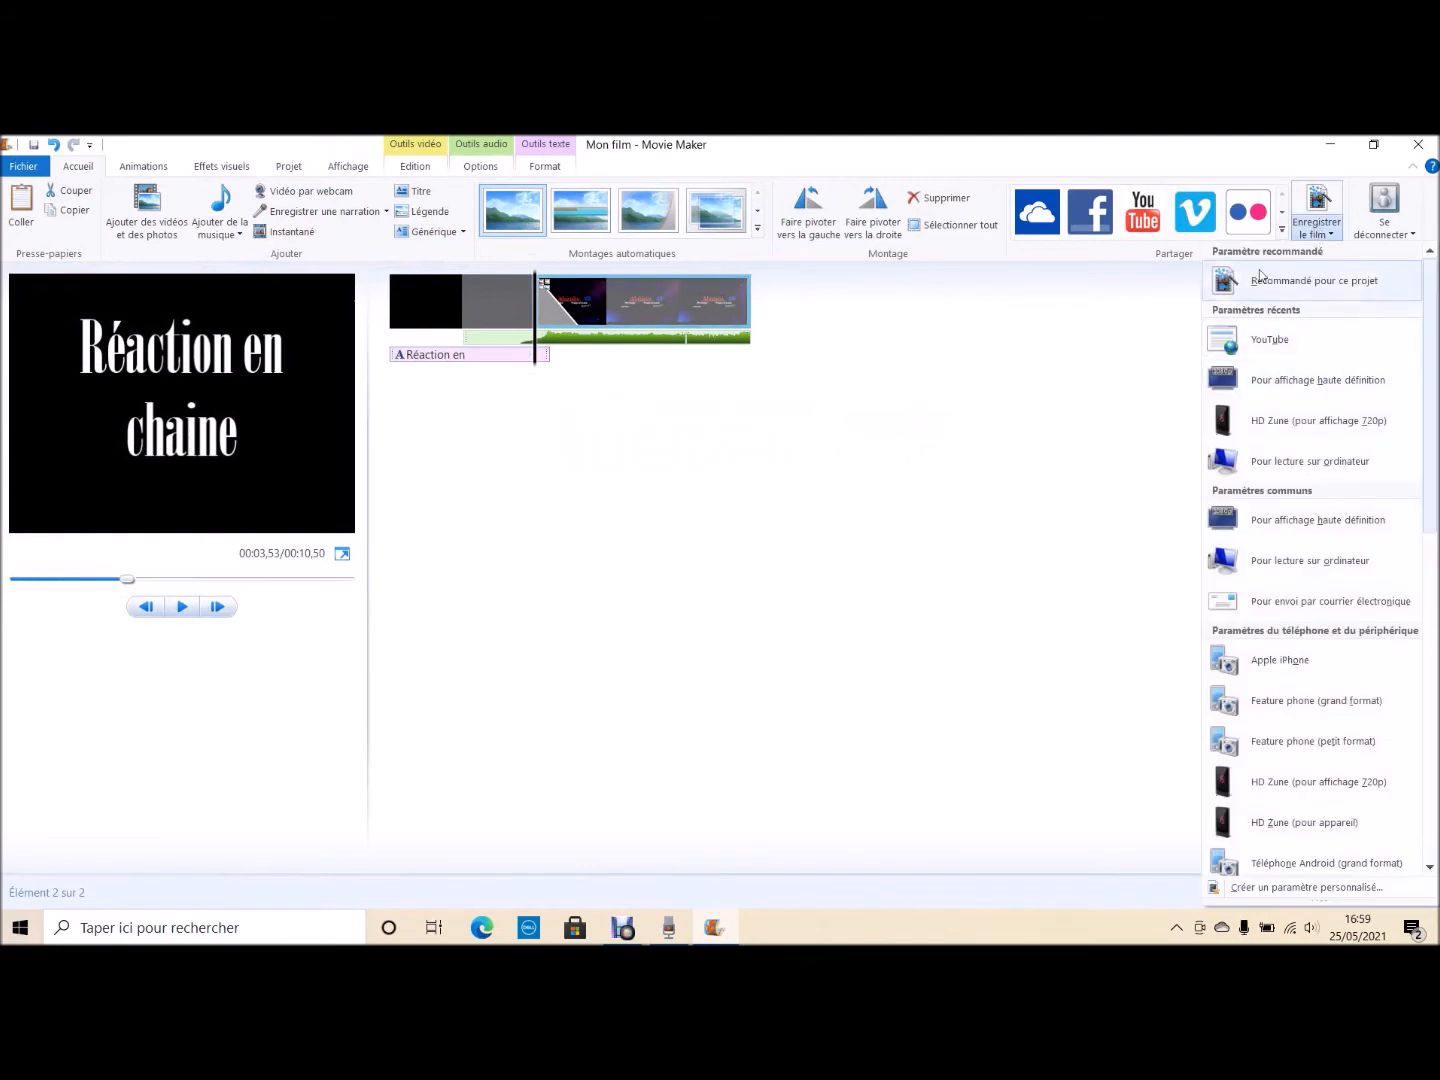
pyautogui.click(1321, 207)
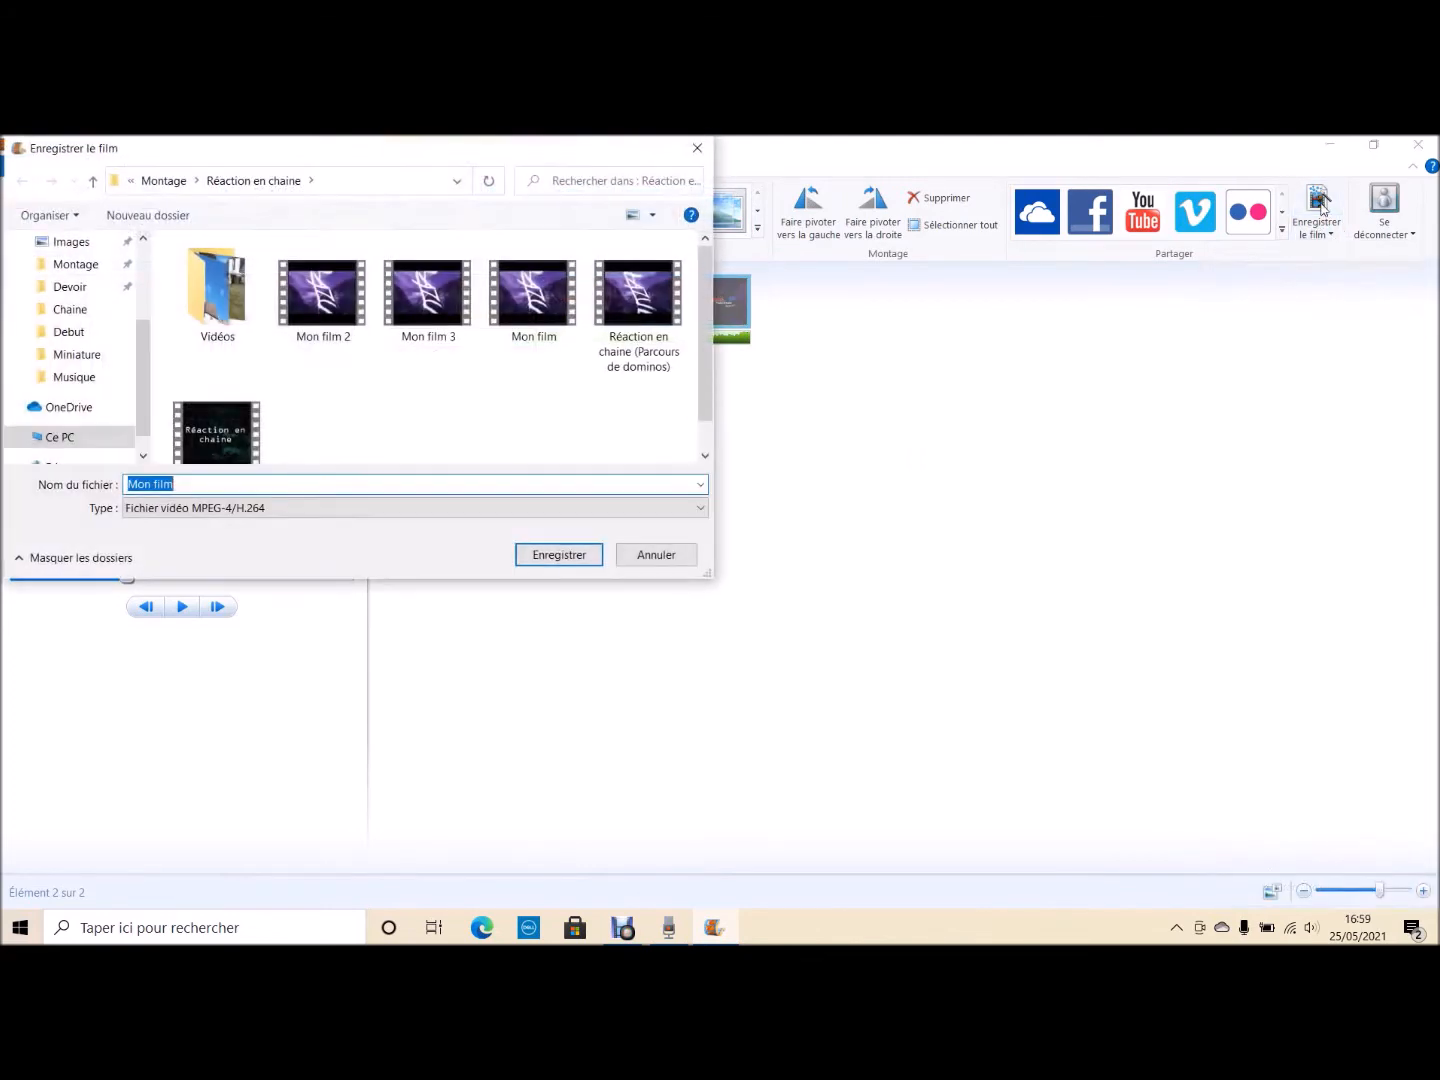
pyautogui.click(700, 151)
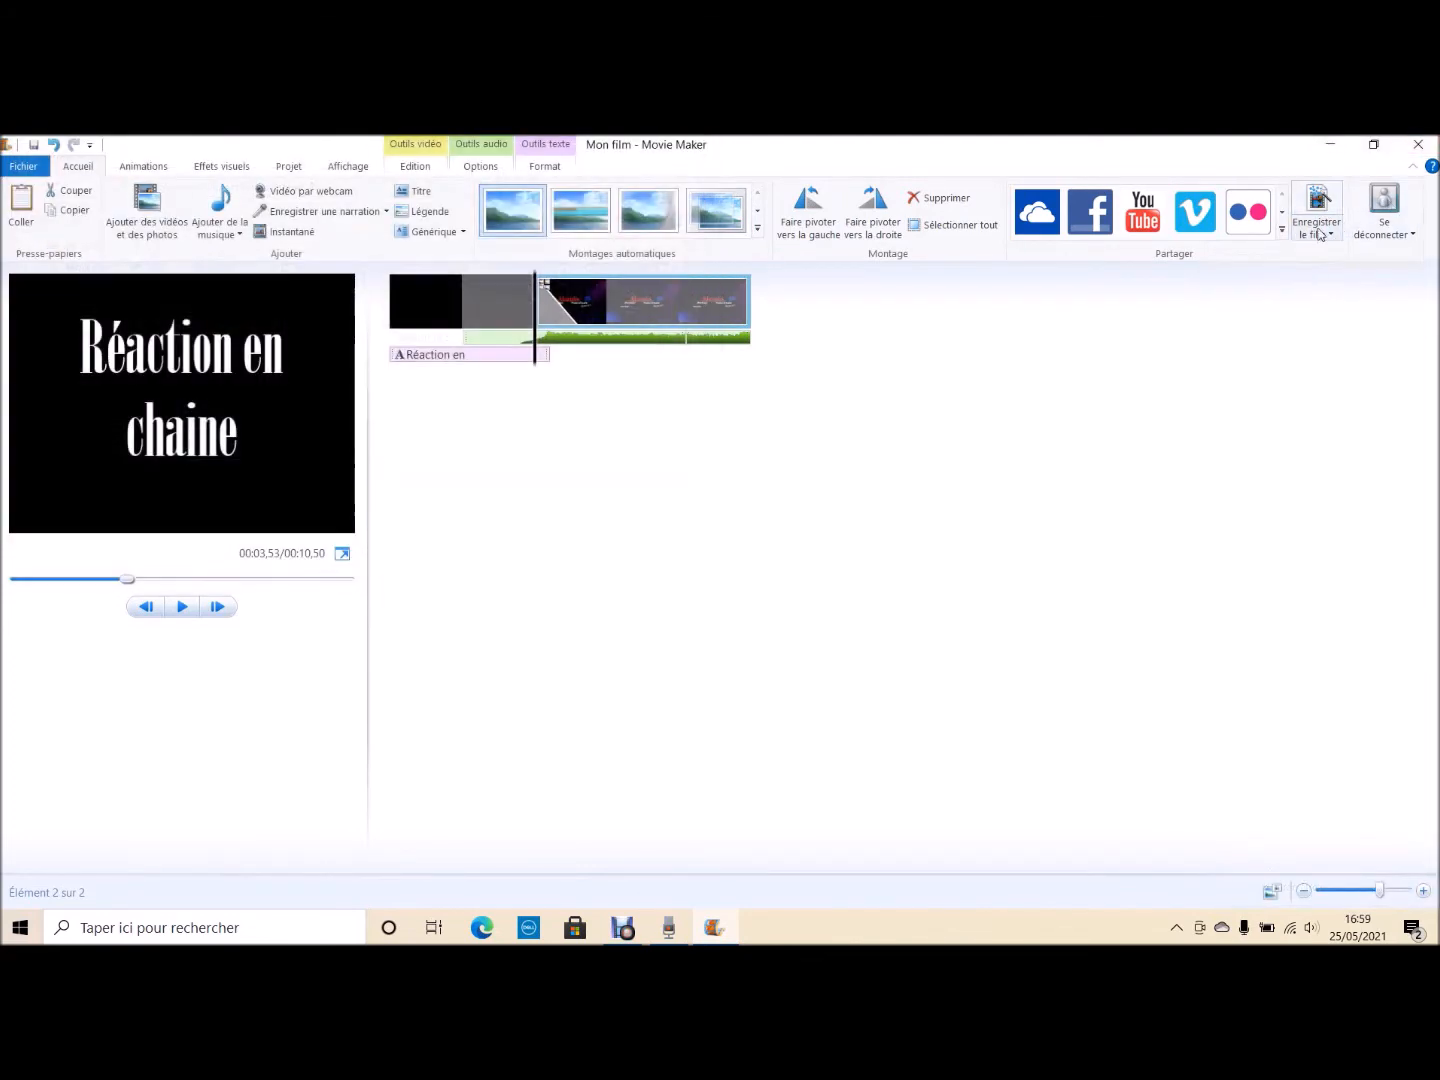
# Examine the presets available for saving the film, covering computer, phone, tablet, website and audio-only formats
pyautogui.click(1332, 237)
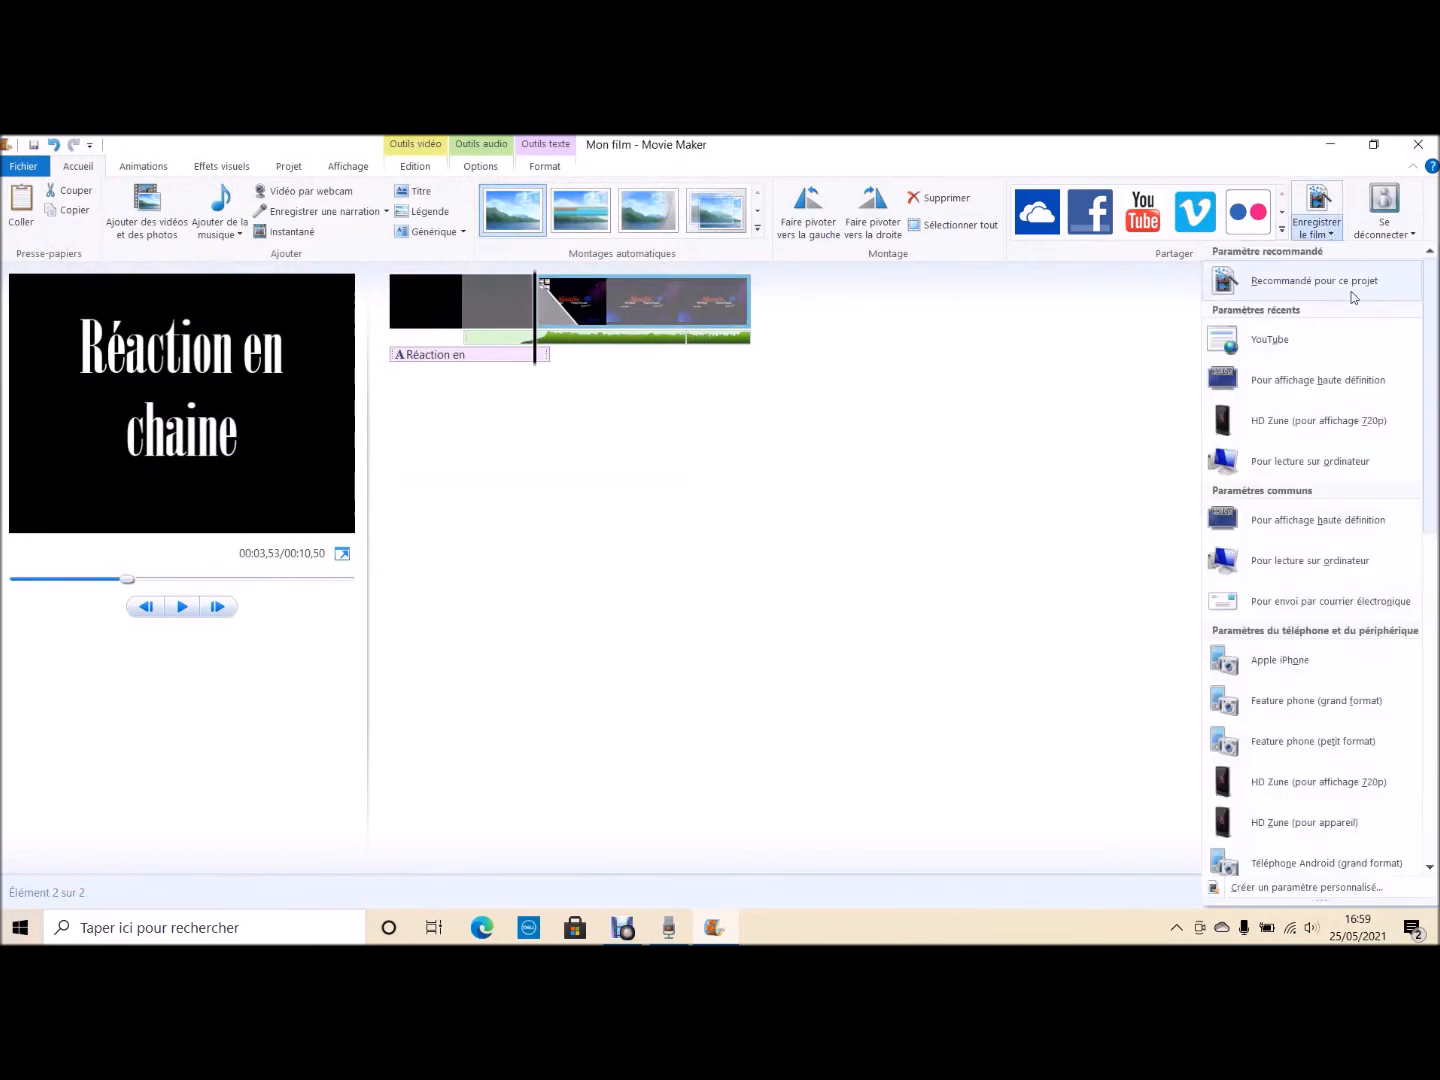
pyautogui.scroll(-3, 1290, 400)
pyautogui.scroll(-5, 1303, 452)
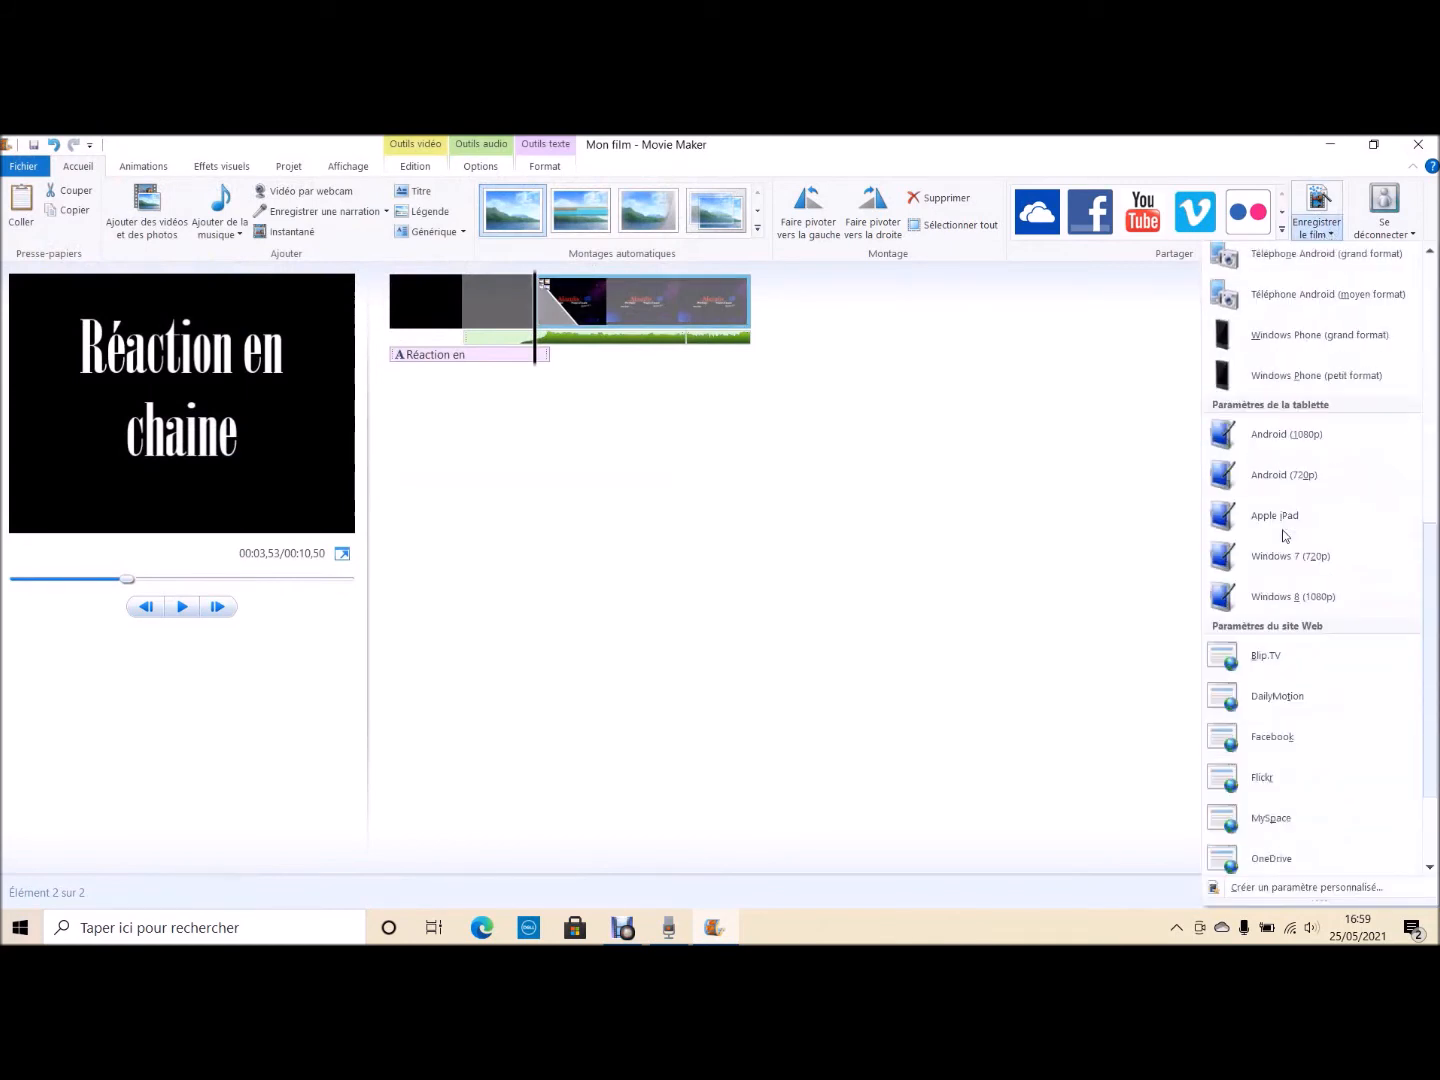
pyautogui.scroll(5, 1343, 487)
pyautogui.scroll(5, 1325, 456)
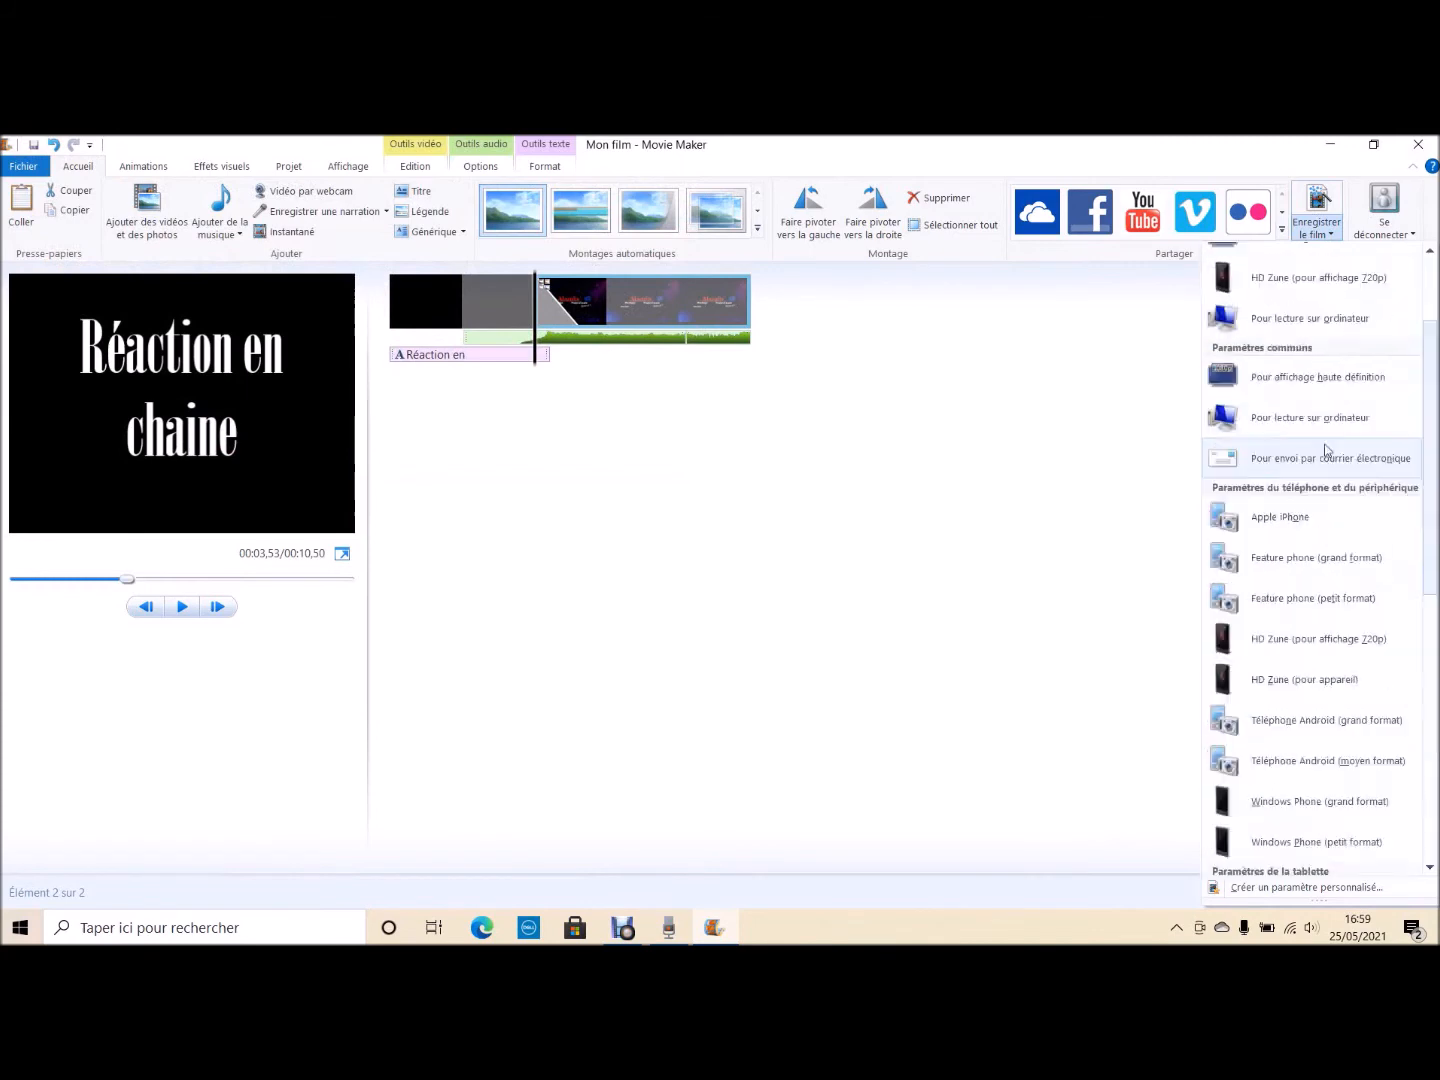
pyautogui.scroll(-2, 1327, 450)
pyautogui.scroll(2, 1330, 448)
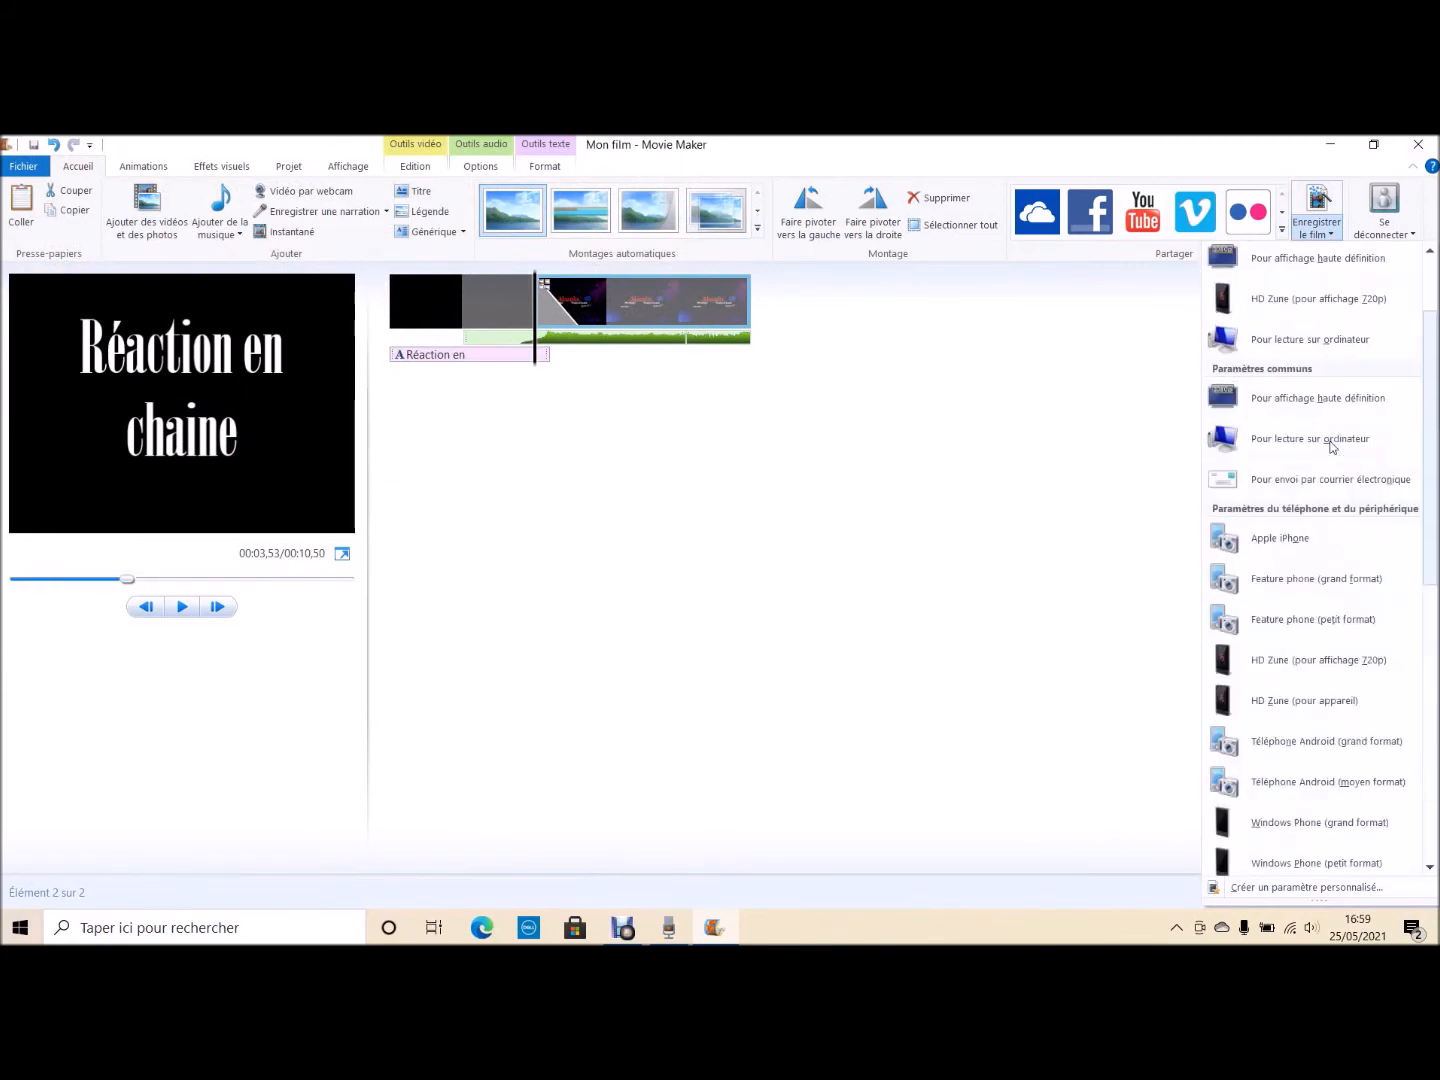
pyautogui.scroll(3, 1332, 446)
pyautogui.scroll(-5, 1305, 420)
pyautogui.scroll(-4, 1302, 408)
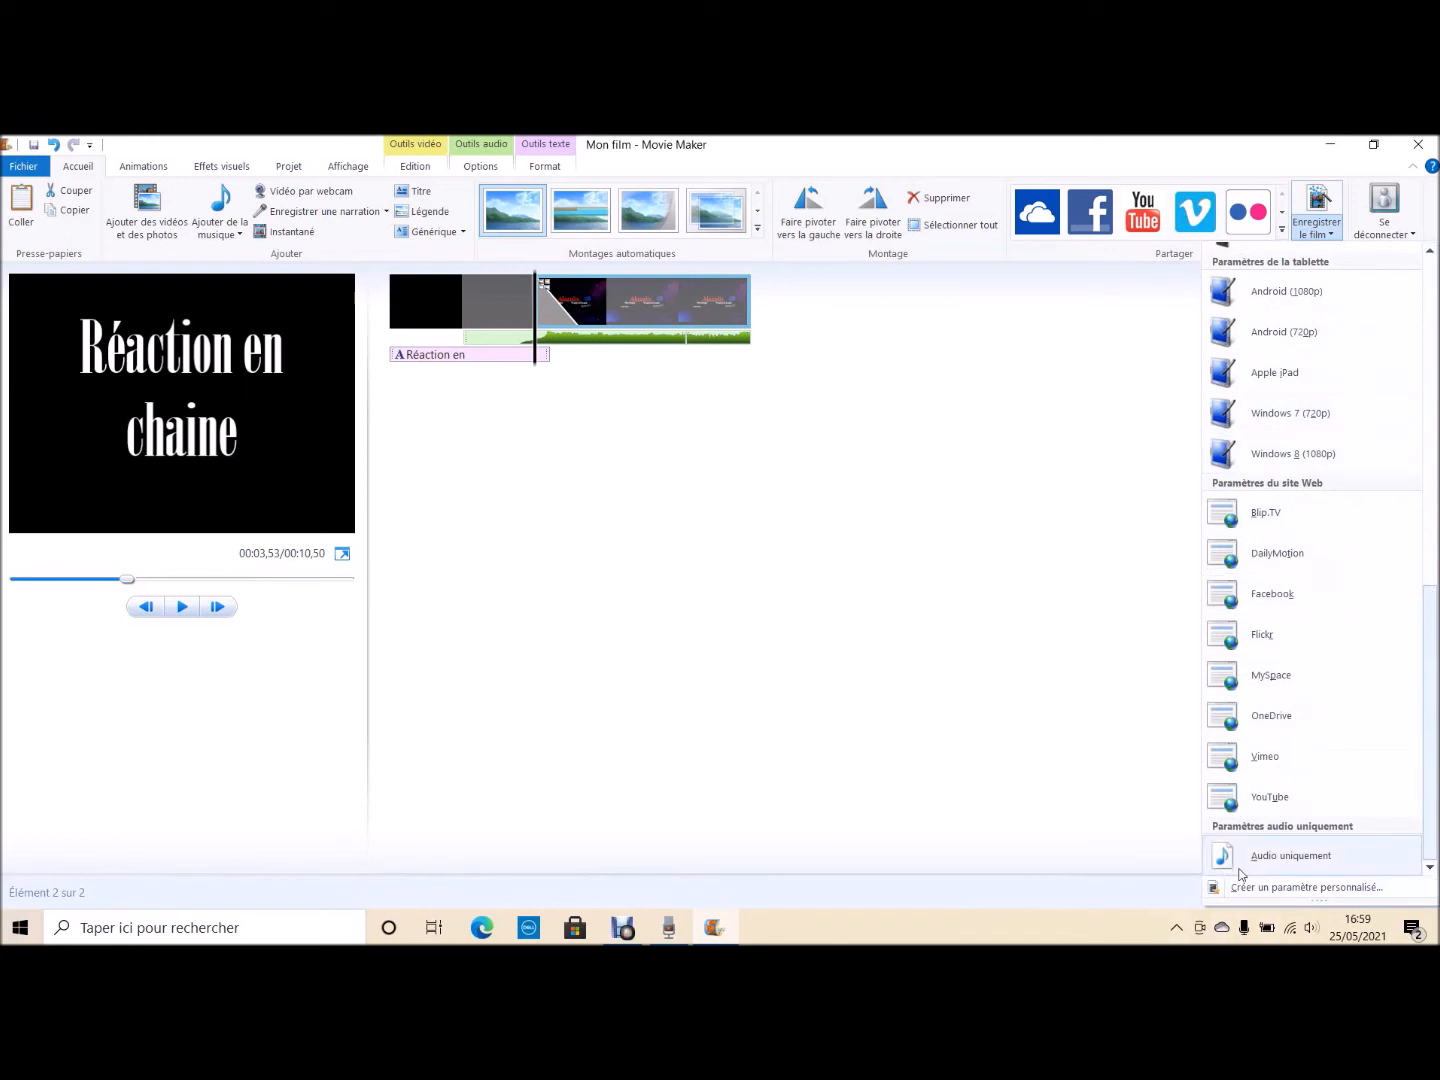
# Prepare an audio-only export named "Audio" in the Montage folder and cancel it
pyautogui.click(1316, 858)
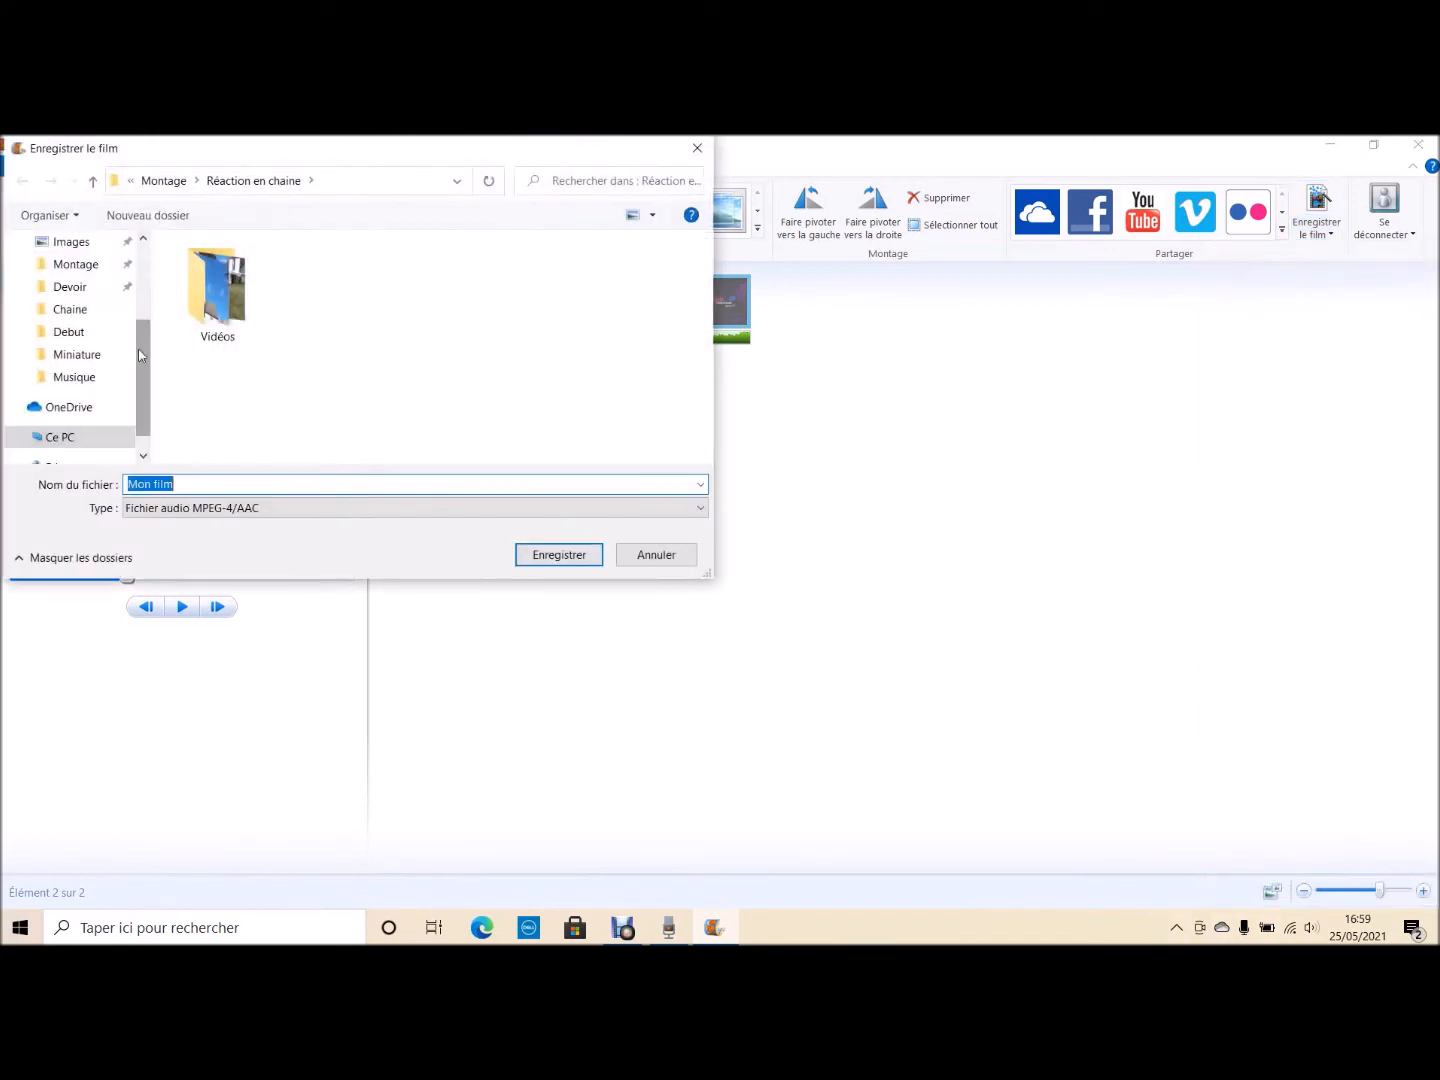
pyautogui.scroll(1, 80, 300)
pyautogui.click(72, 287)
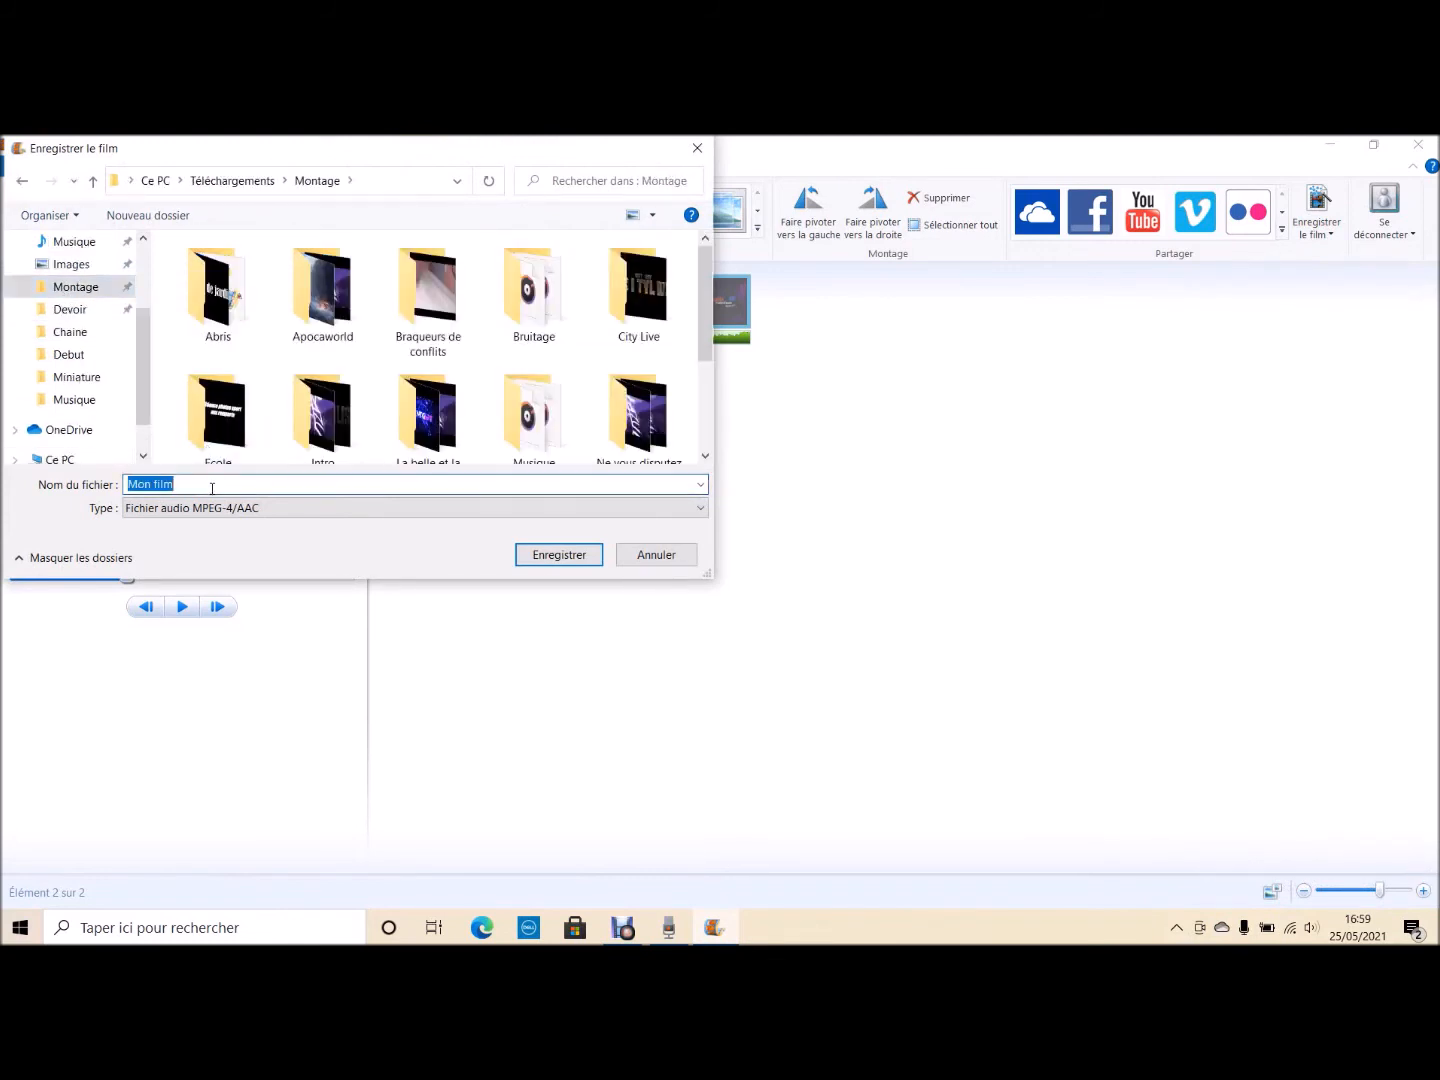
pyautogui.write('Audio')
pyautogui.scroll(-2, 545, 375)
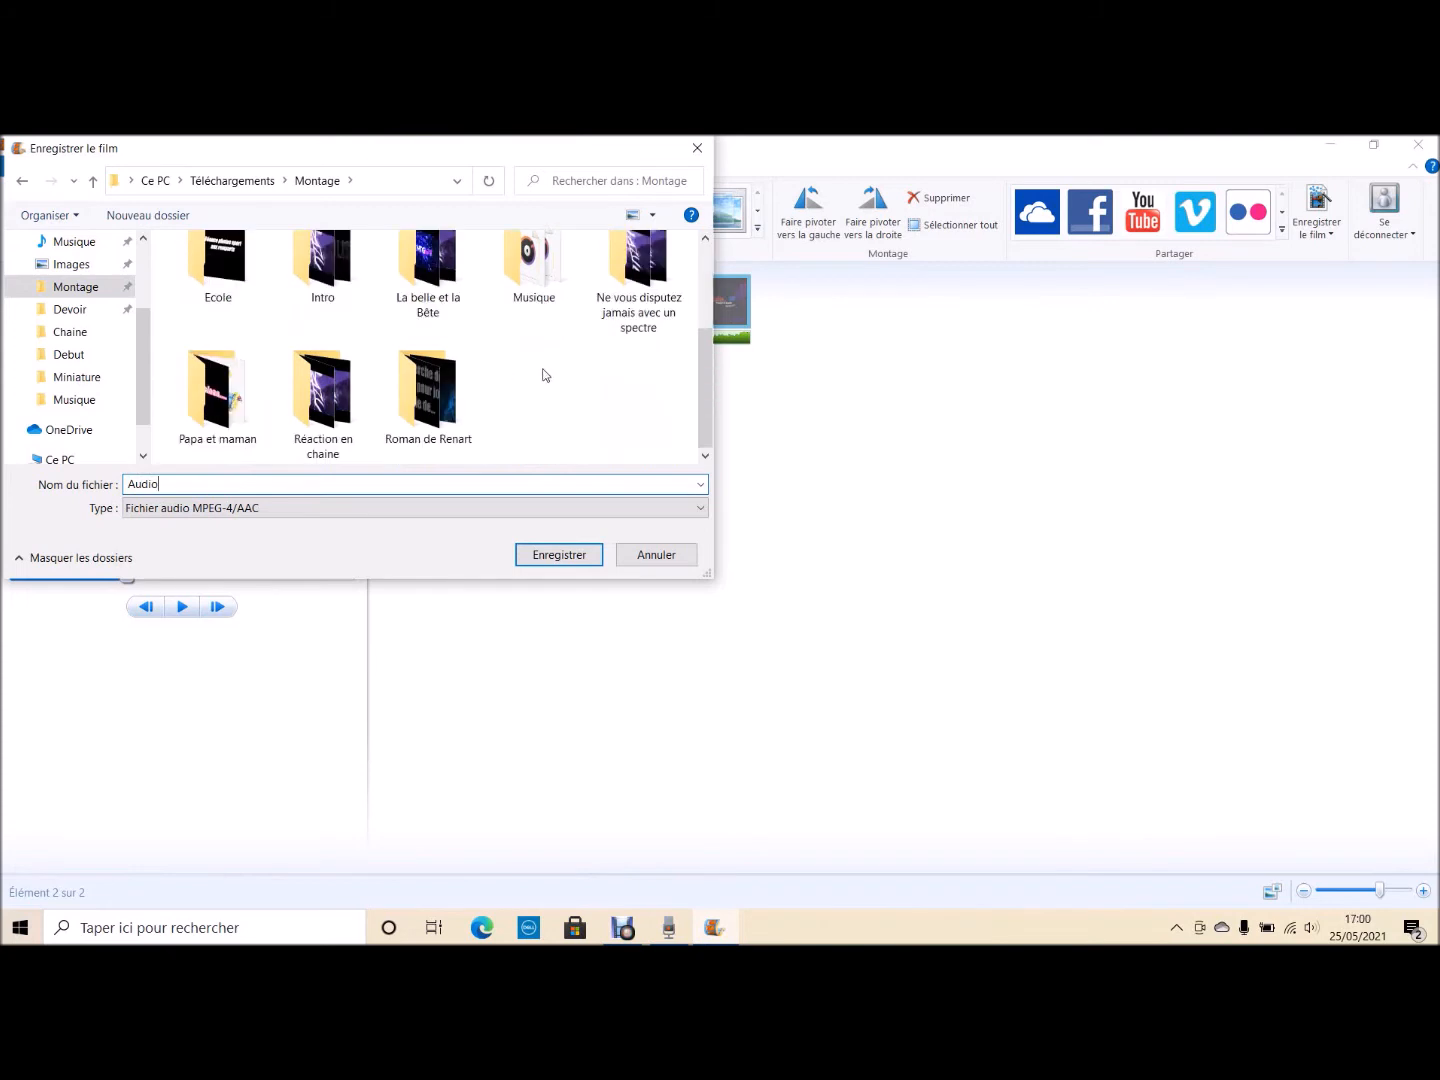
pyautogui.click(706, 153)
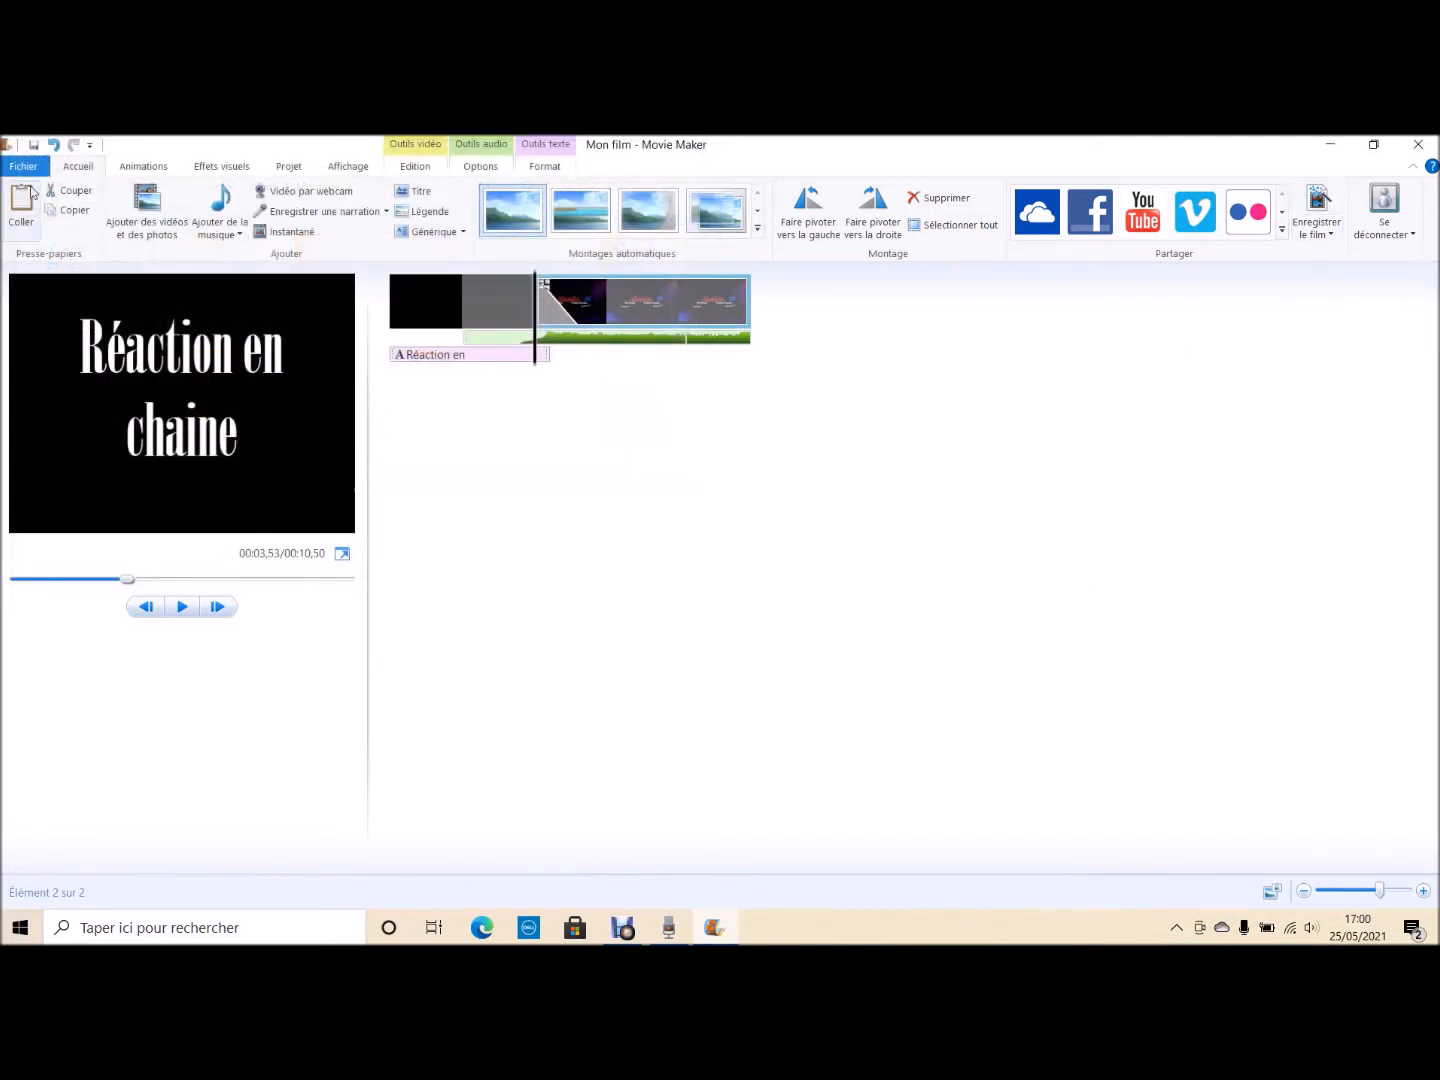
# Delete the music and sound effect from the timeline and select the picture after the title
pyautogui.click(117, 168)
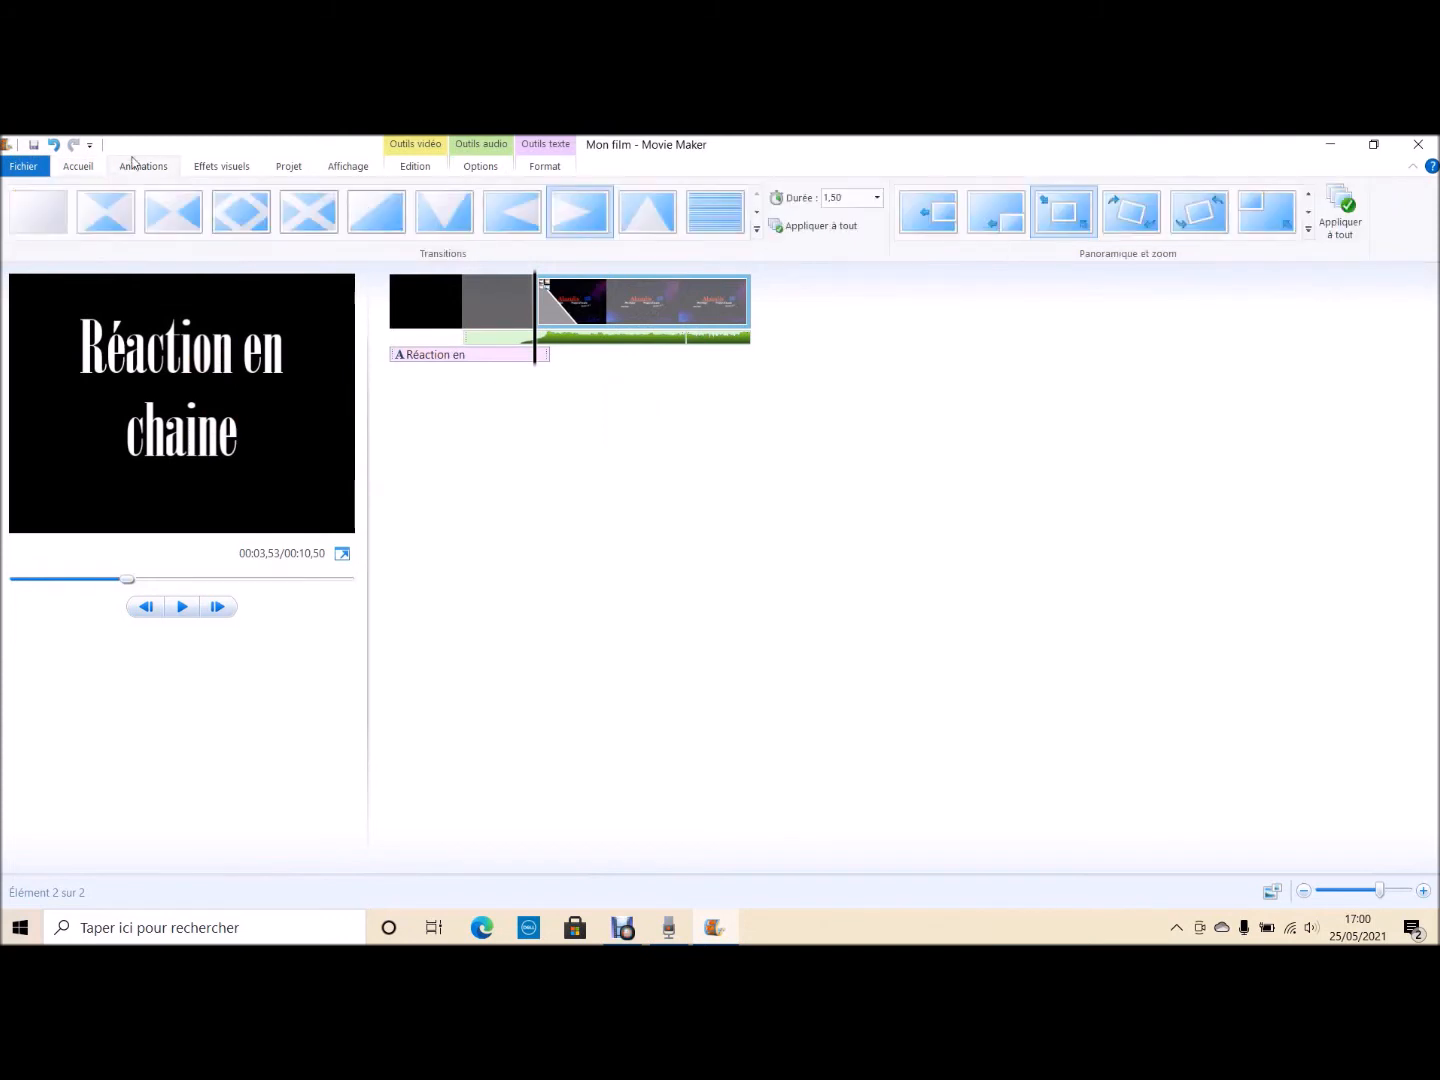
pyautogui.click(80, 167)
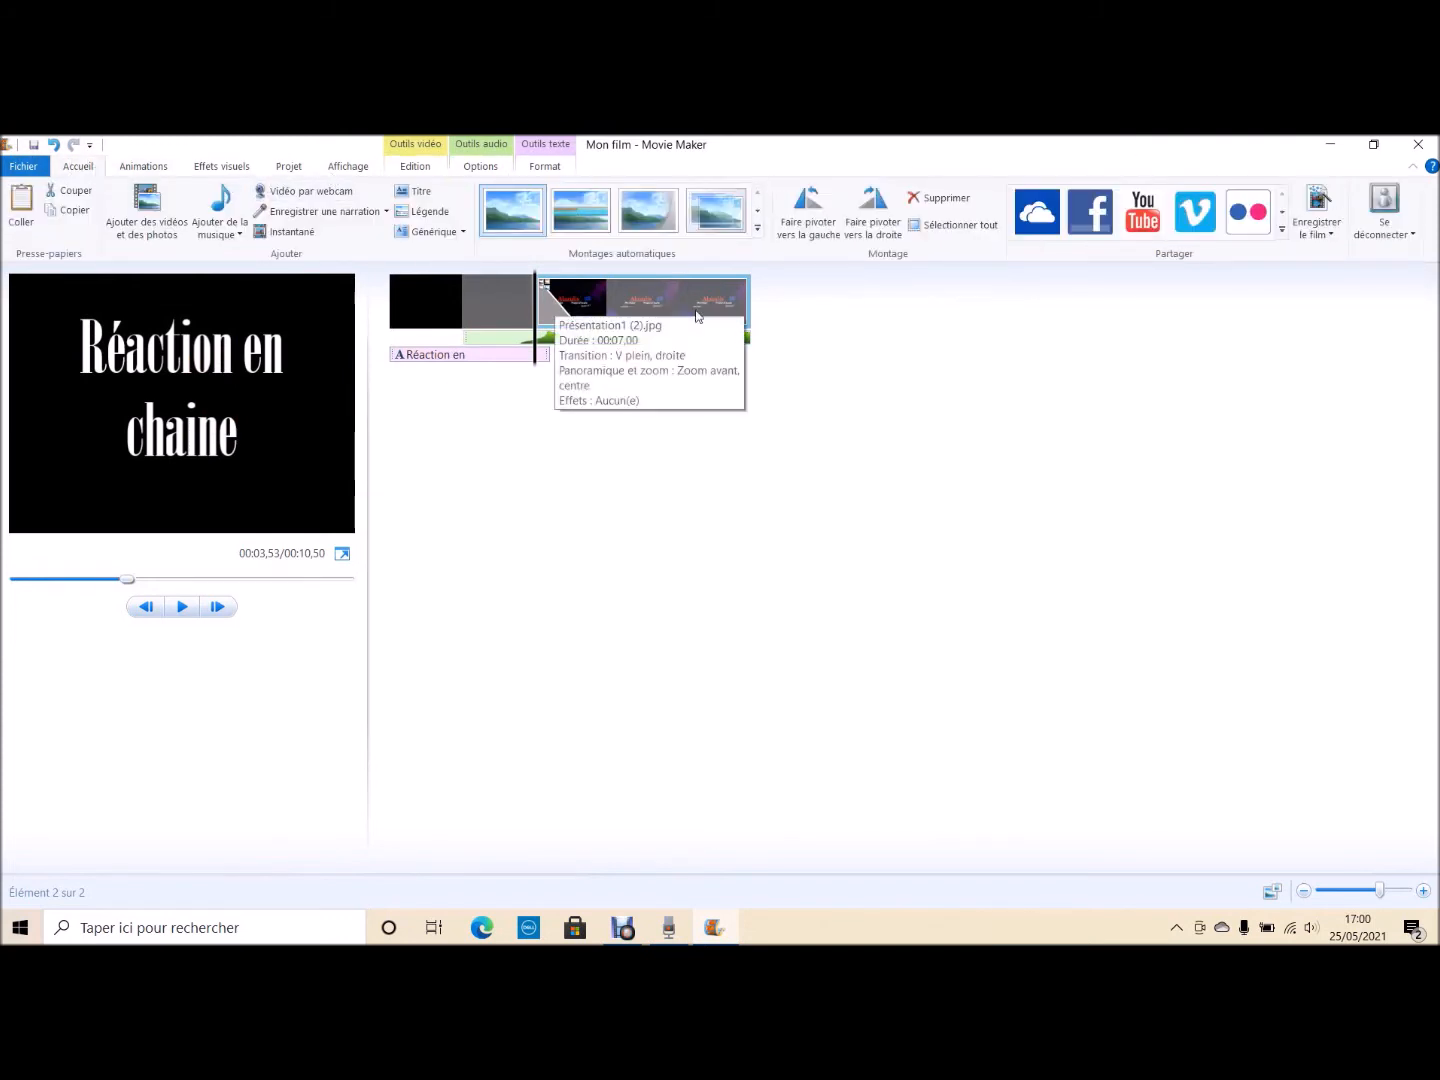
pyautogui.click(628, 338)
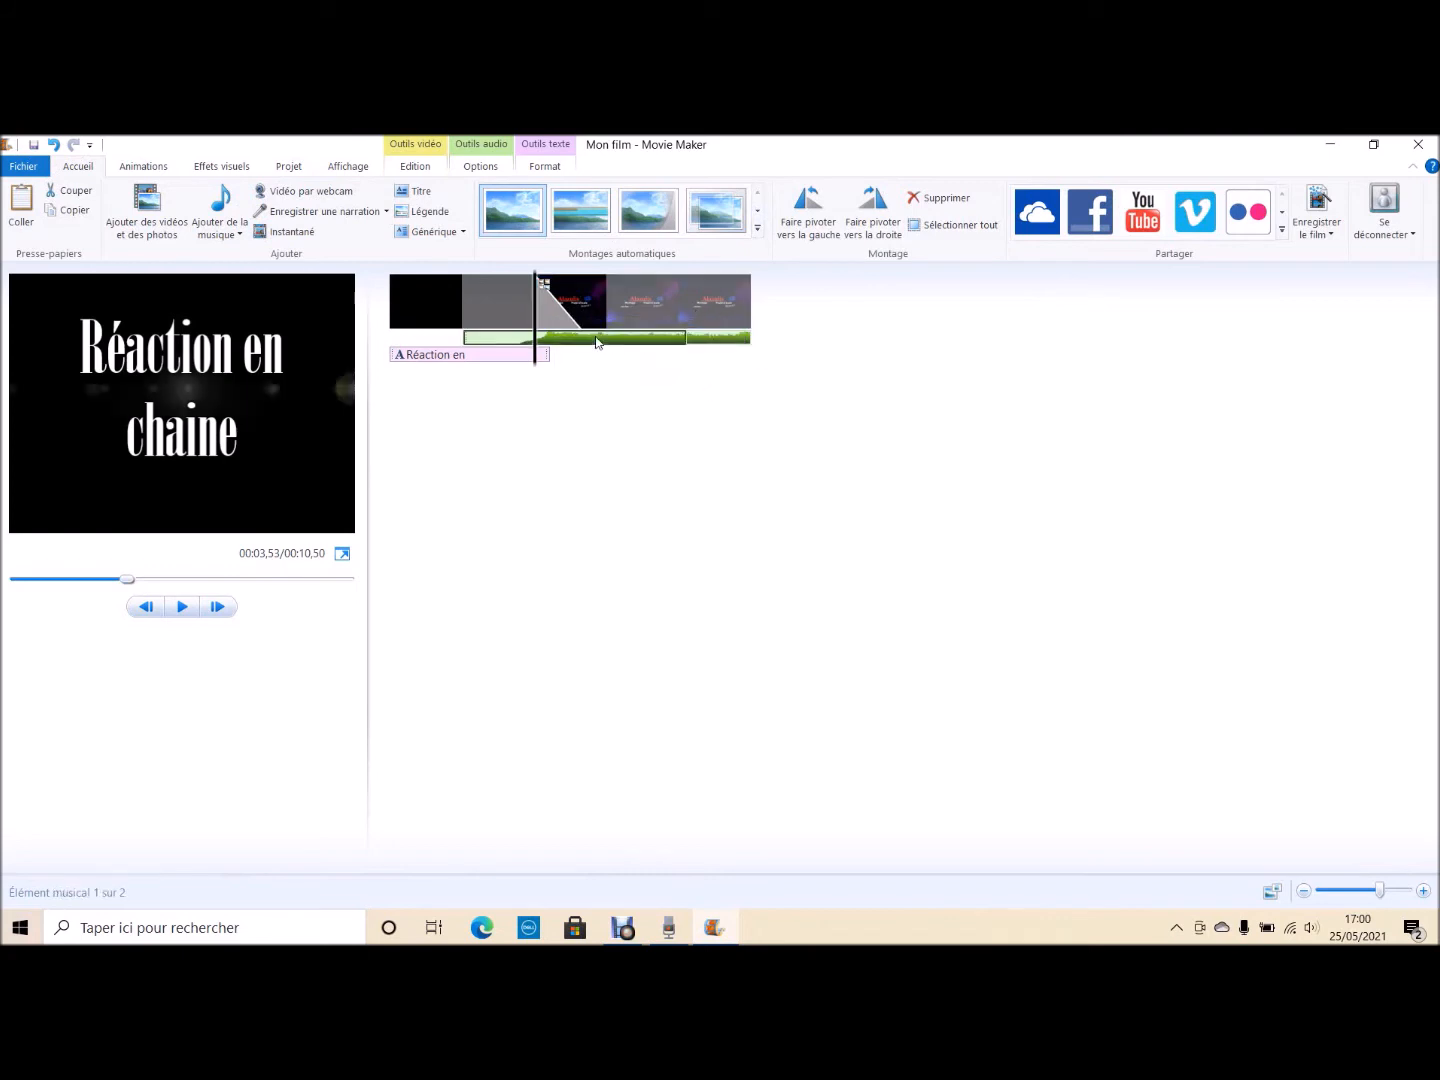
pyautogui.press('Delete')
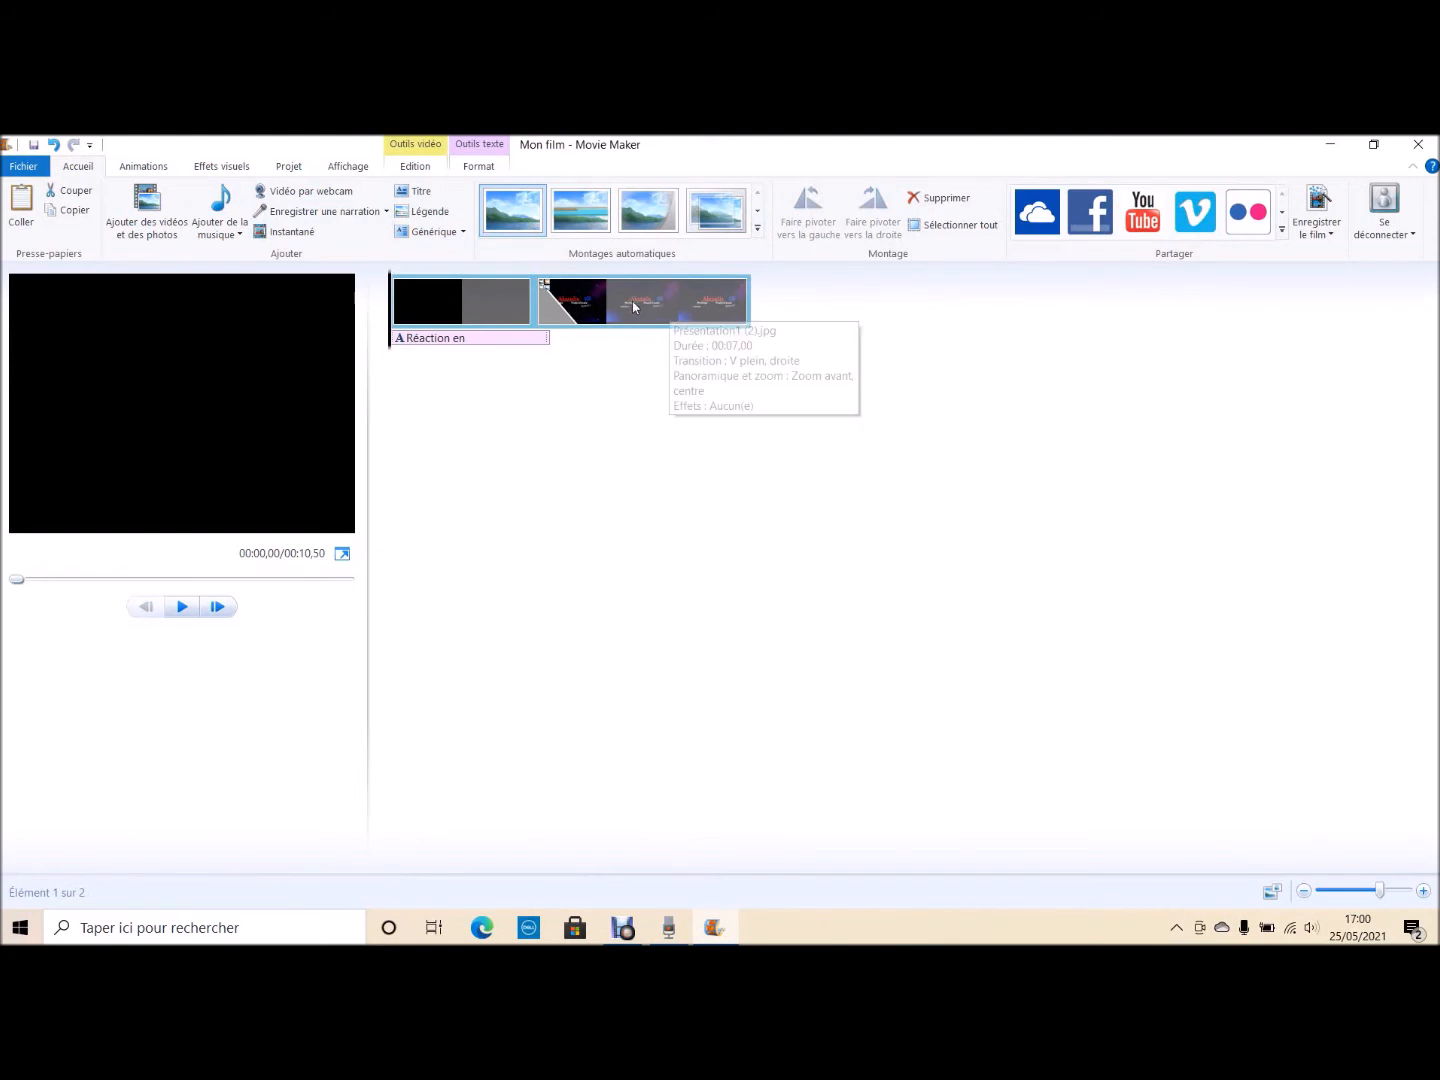
pyautogui.click(577, 312)
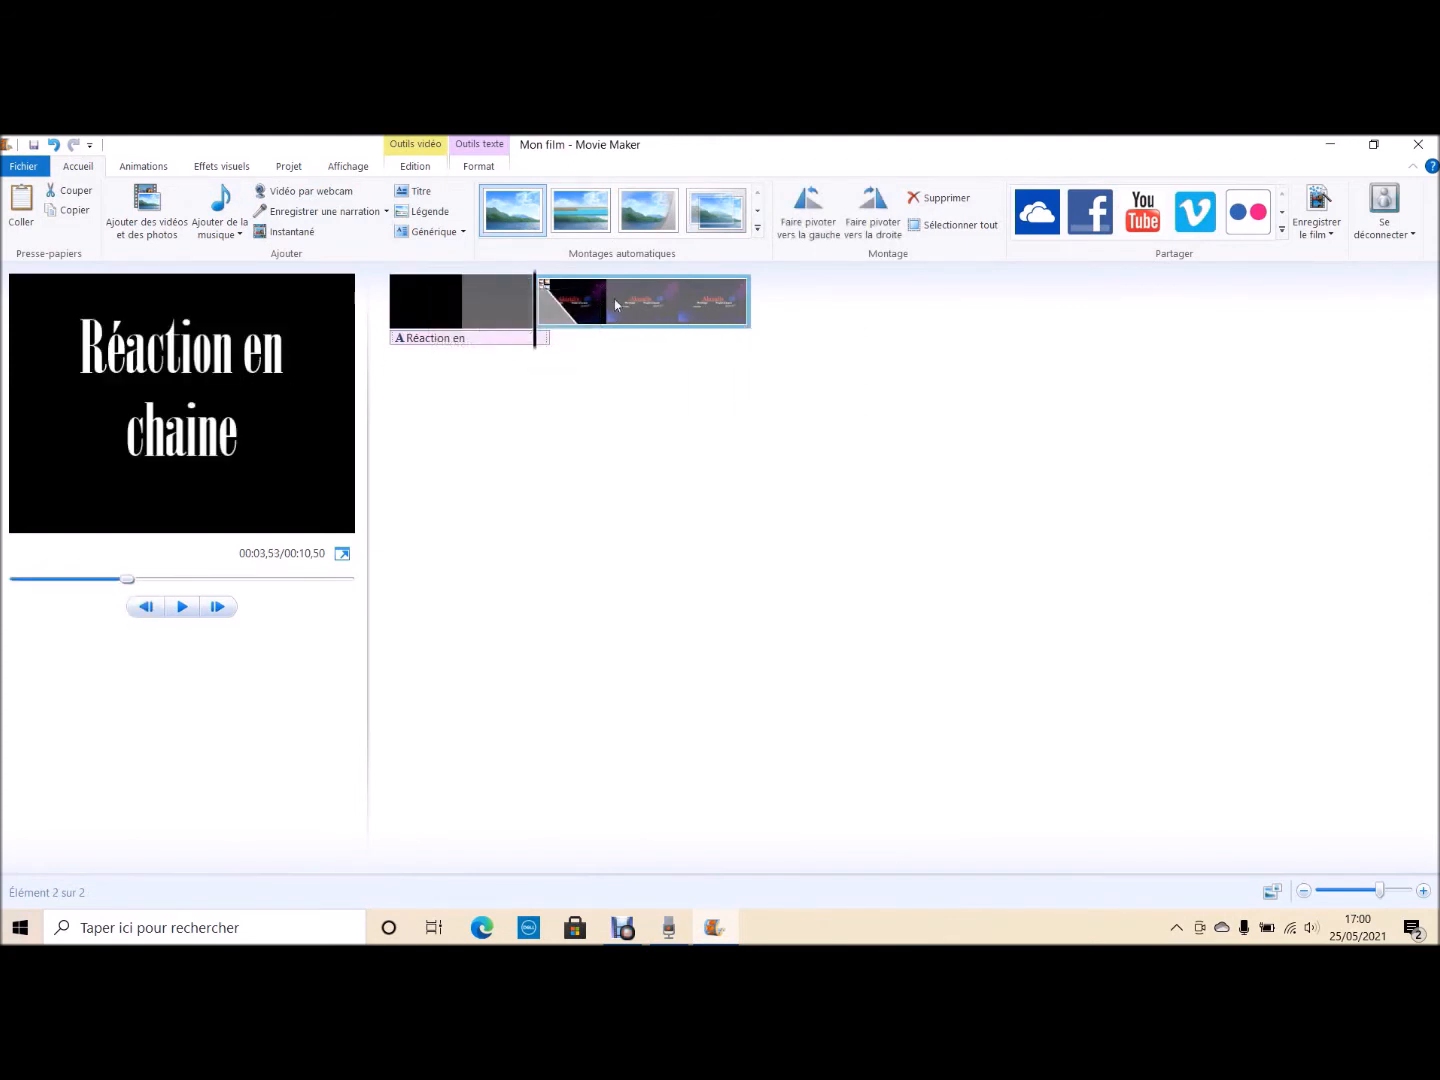
# Delete the selected picture that follows the title in the timeline
pyautogui.moveTo(644, 312)
pyautogui.press('Delete')
pyautogui.click(146, 166)
pyautogui.click(90, 165)
# Import the video Radio de Renard.mp4 from the Roman de Renart folder inside Montage and play its opening briefly
pyautogui.click(146, 205)
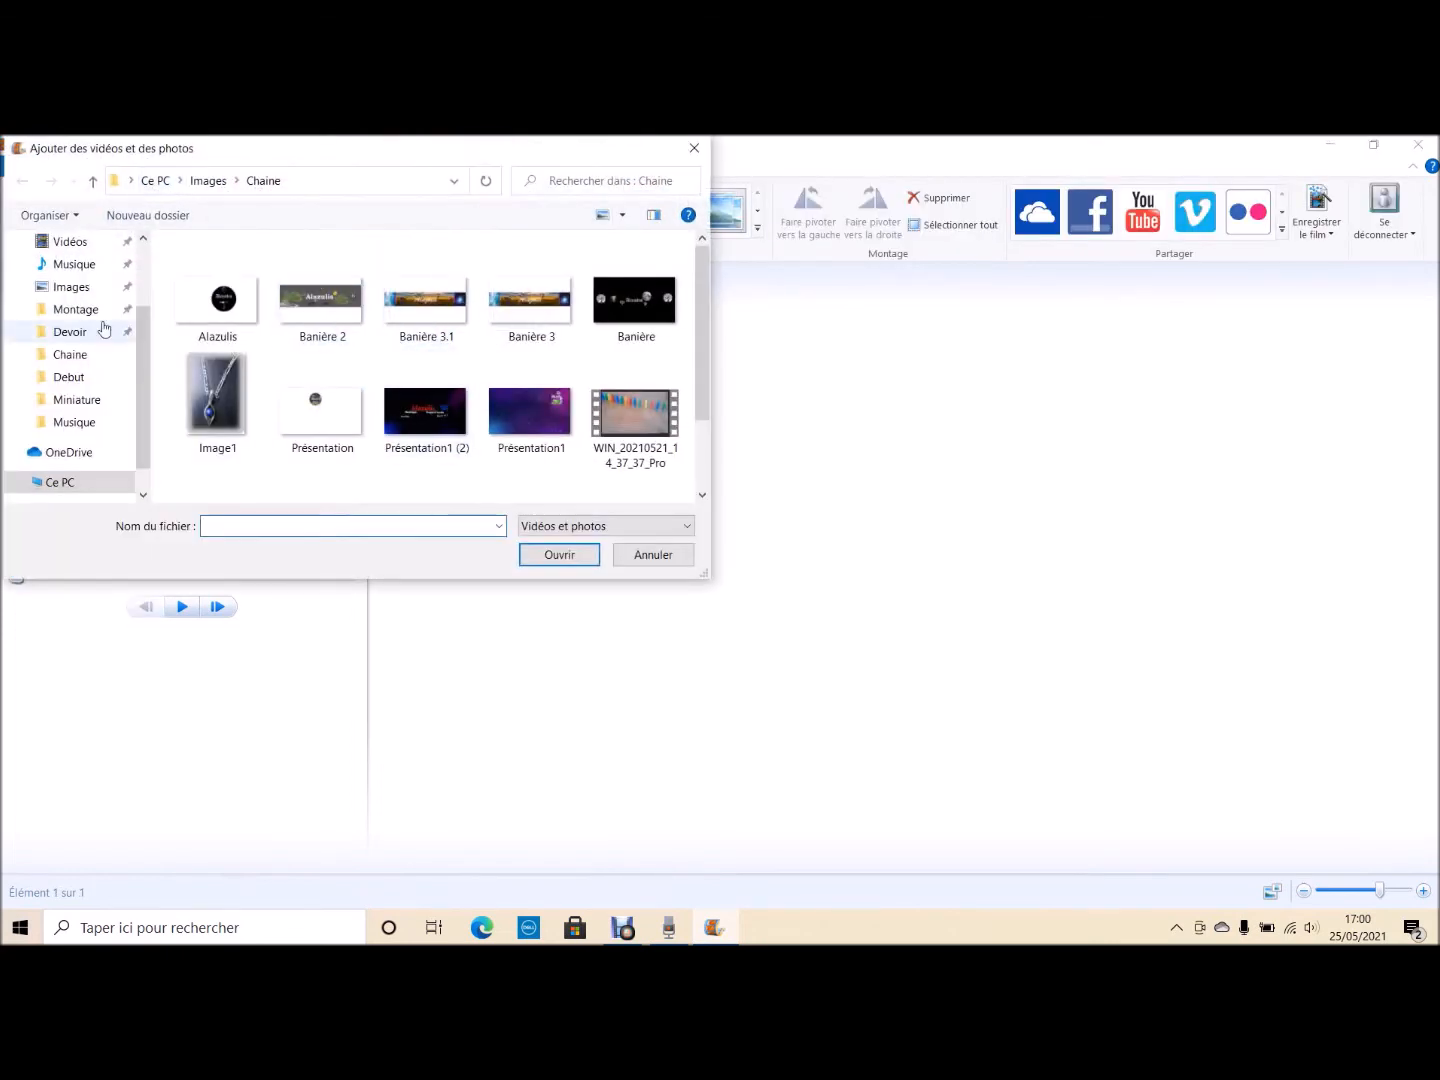
pyautogui.click(75, 309)
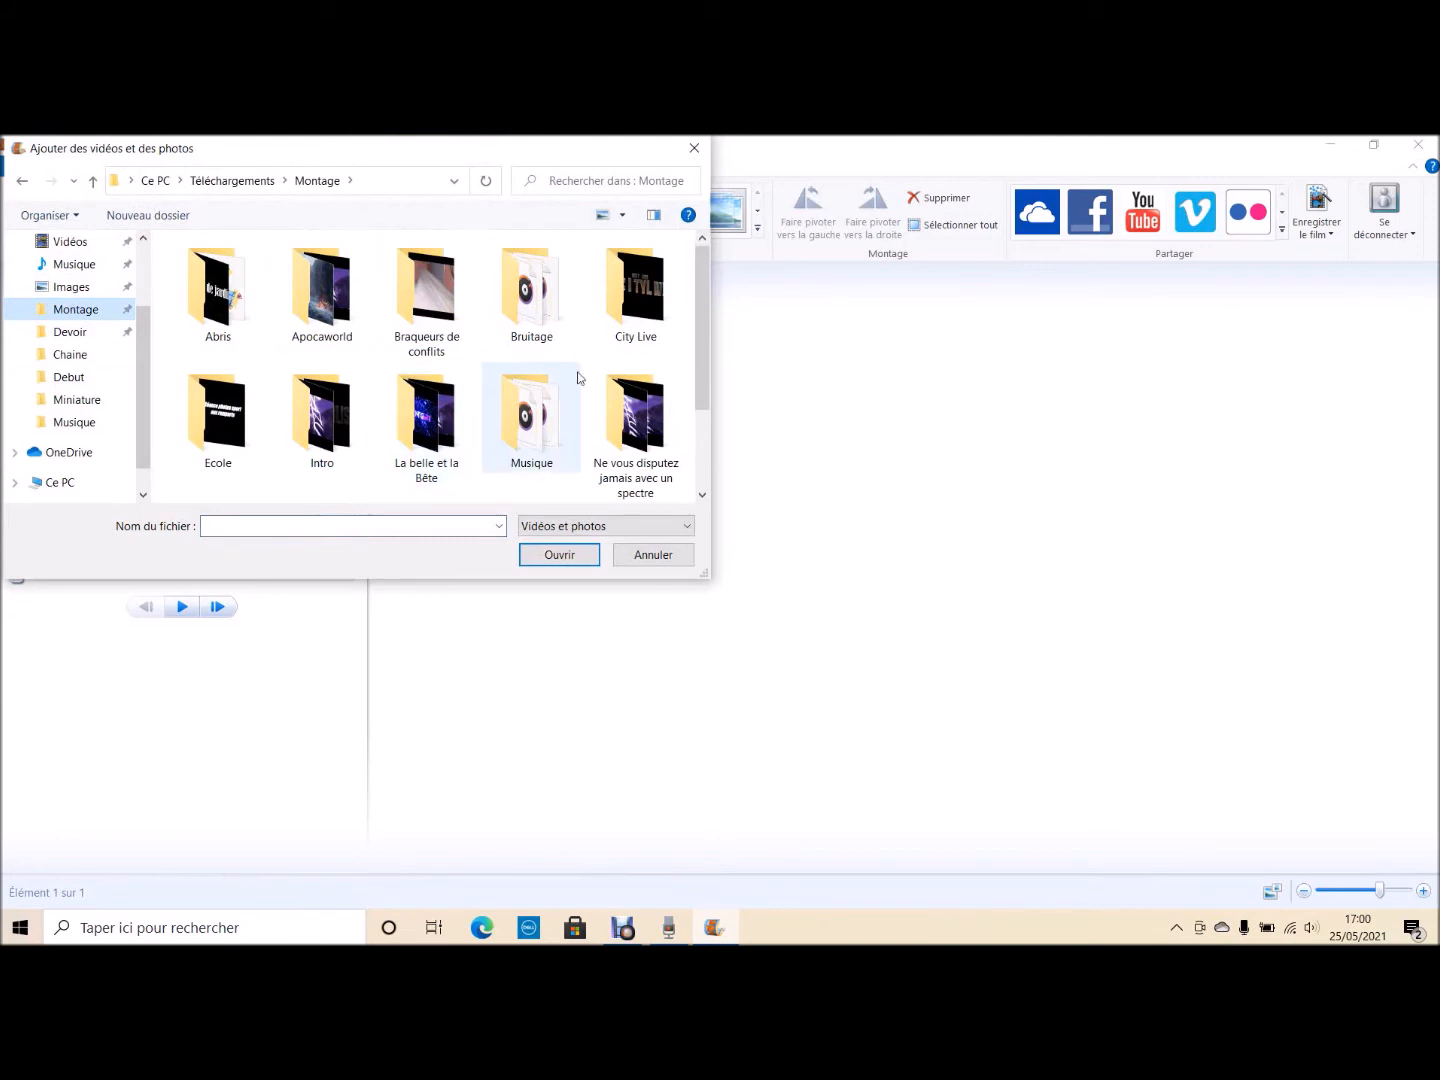
pyautogui.scroll(-2, 430, 375)
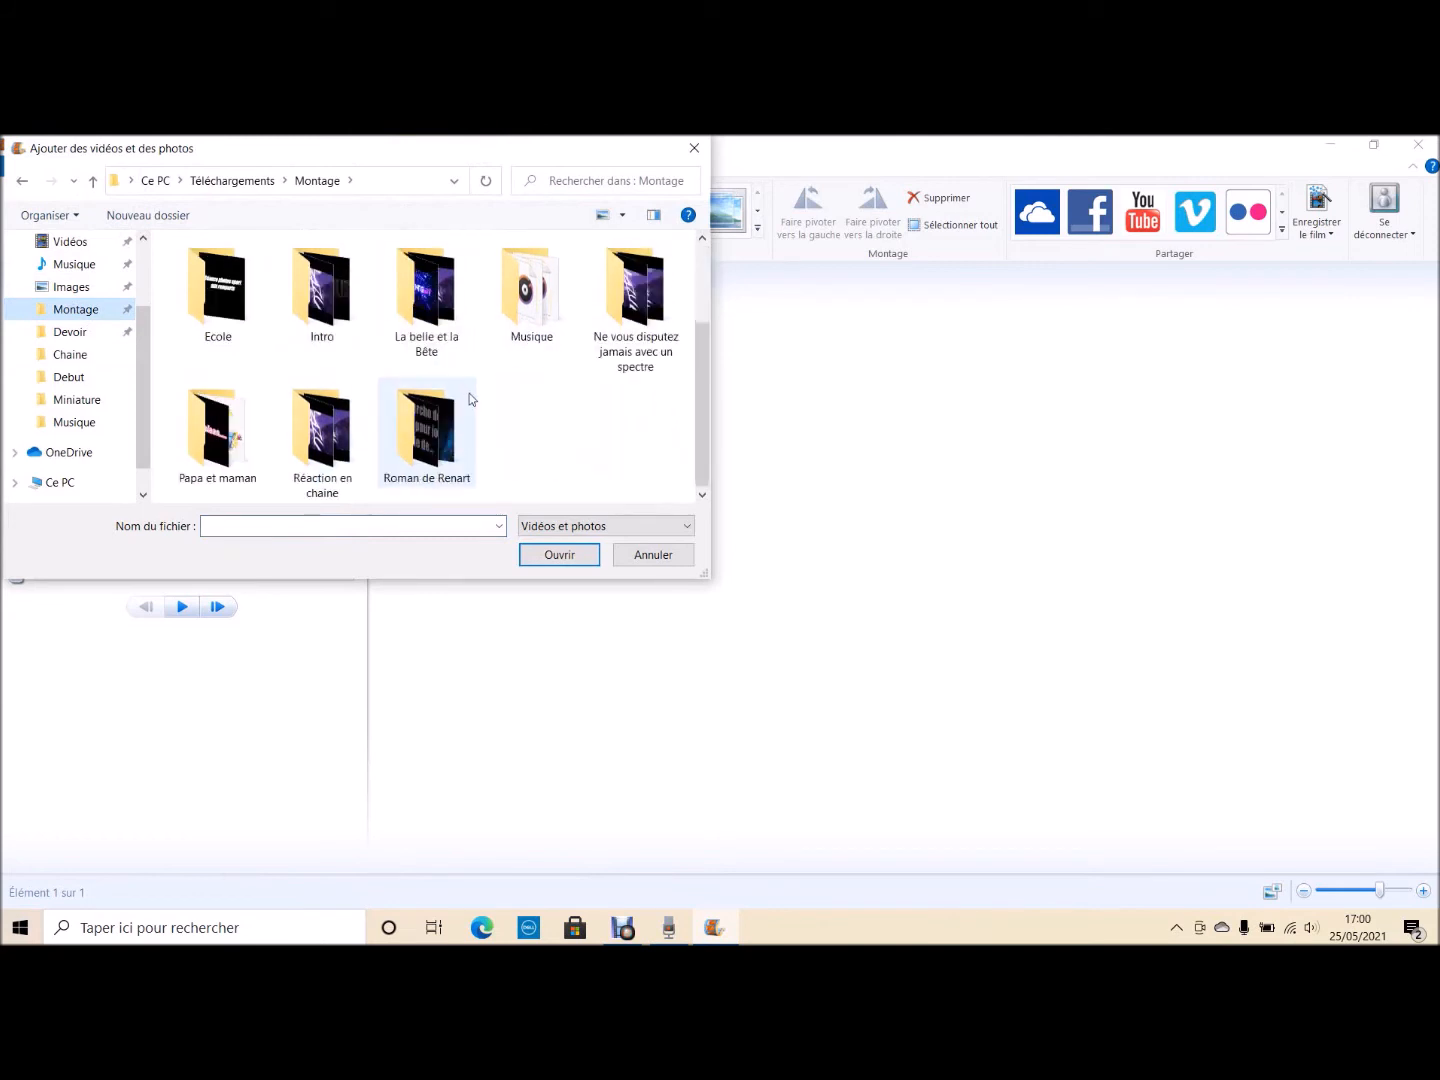
pyautogui.doubleClick(398, 421)
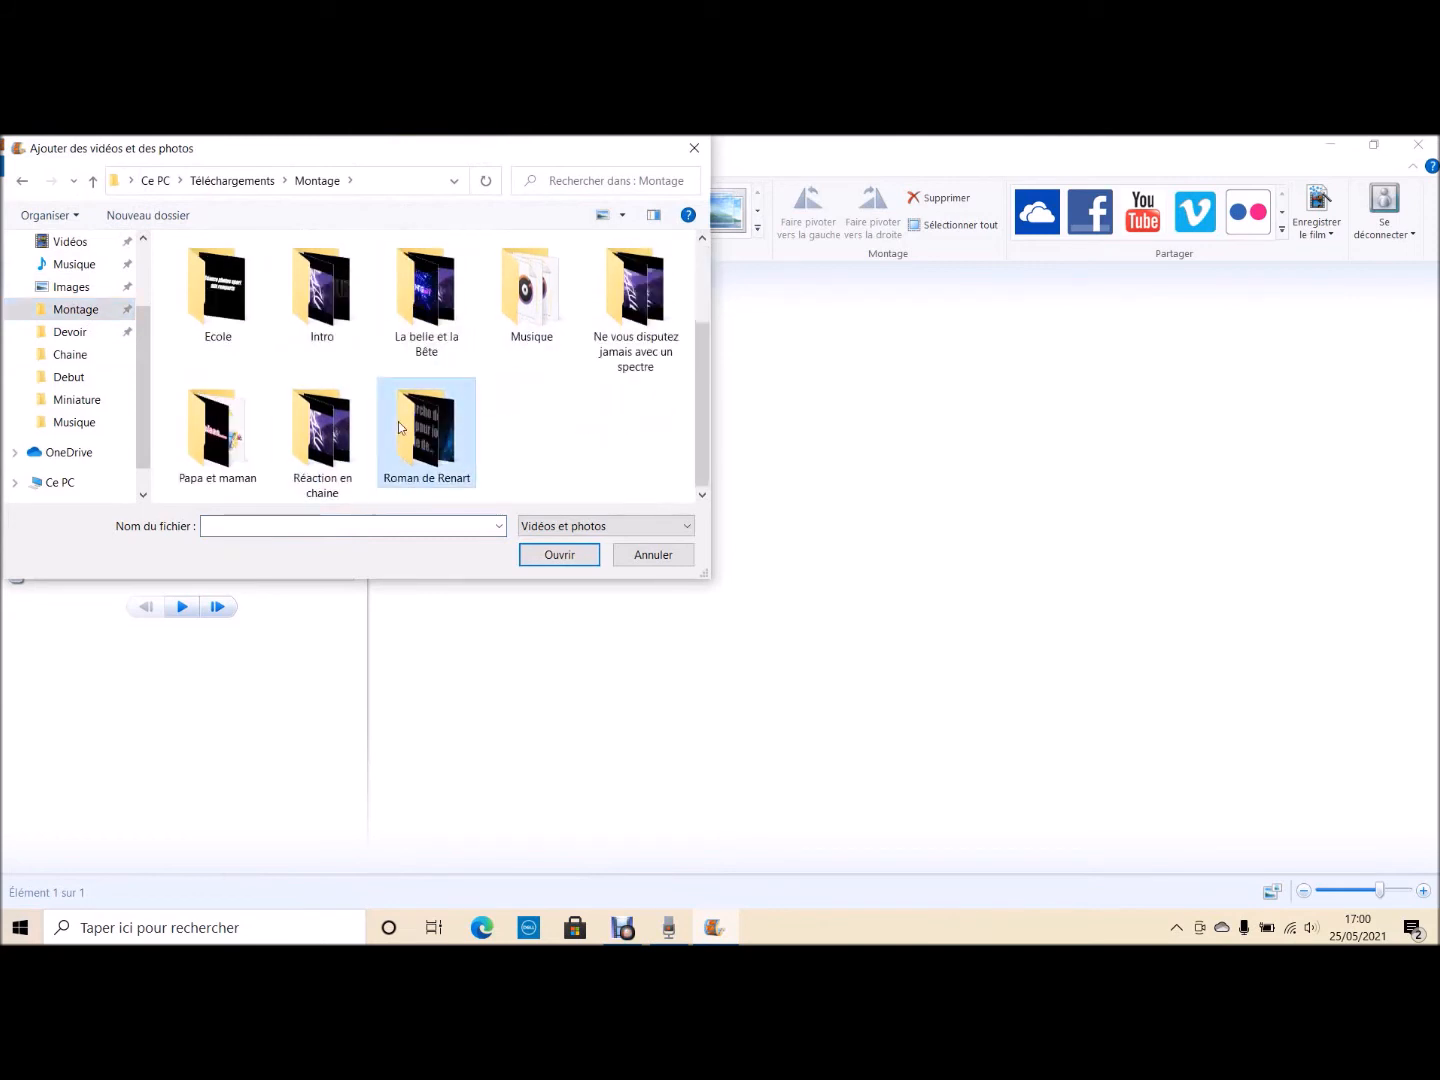
pyautogui.click(324, 330)
pyautogui.click(580, 554)
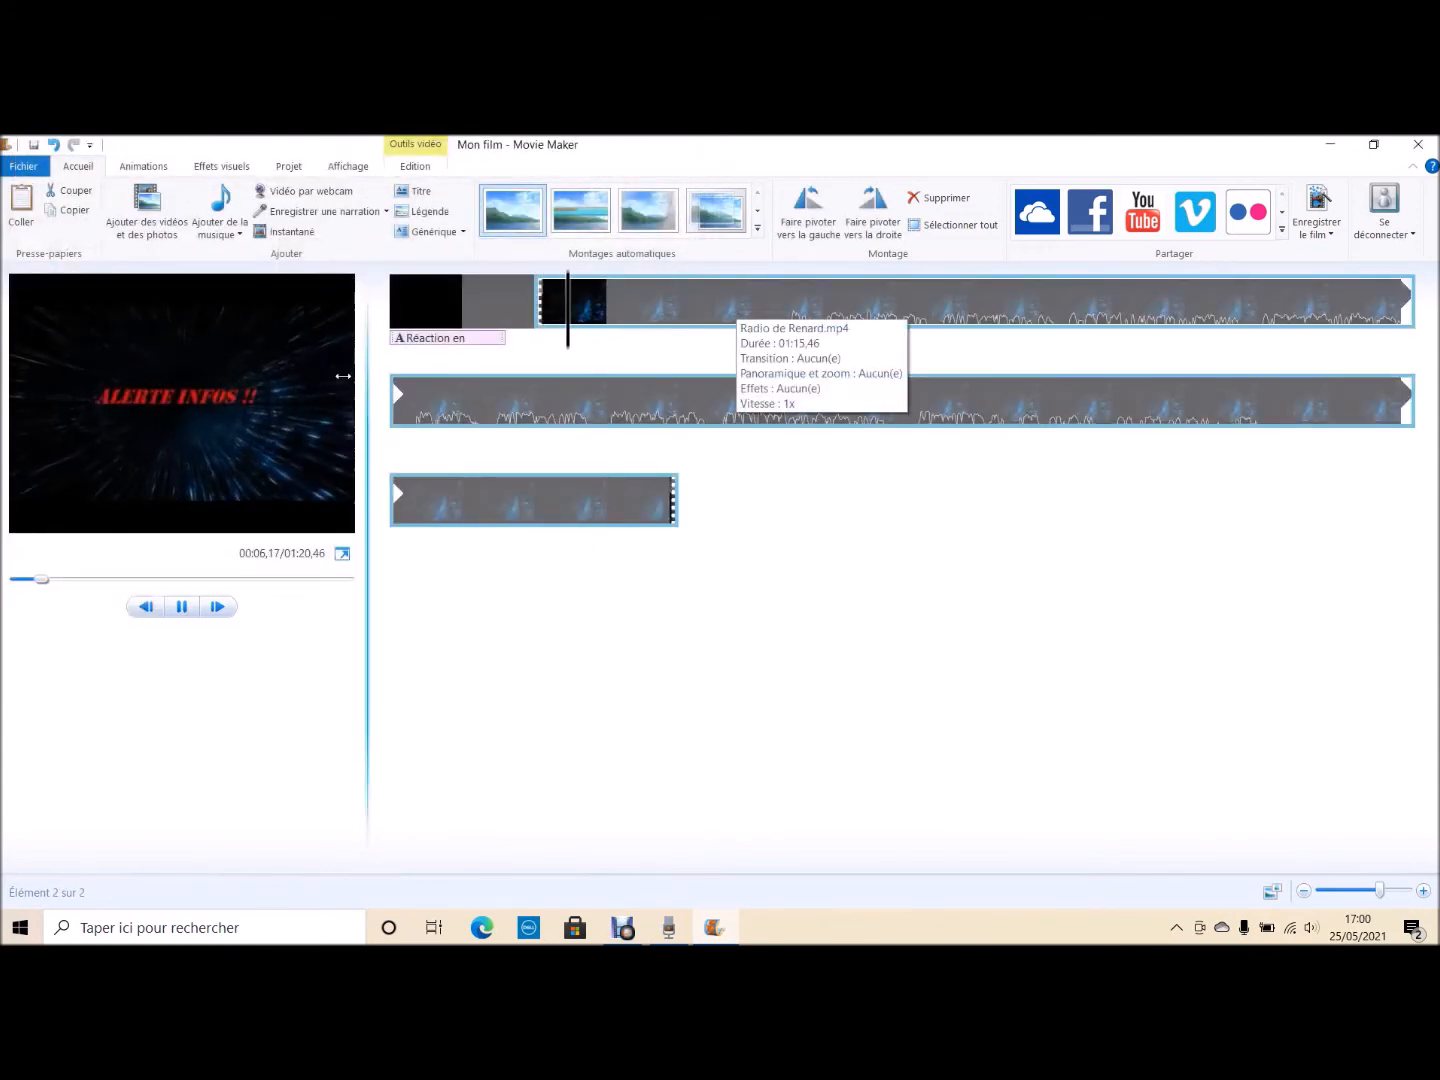
pyautogui.press('space')
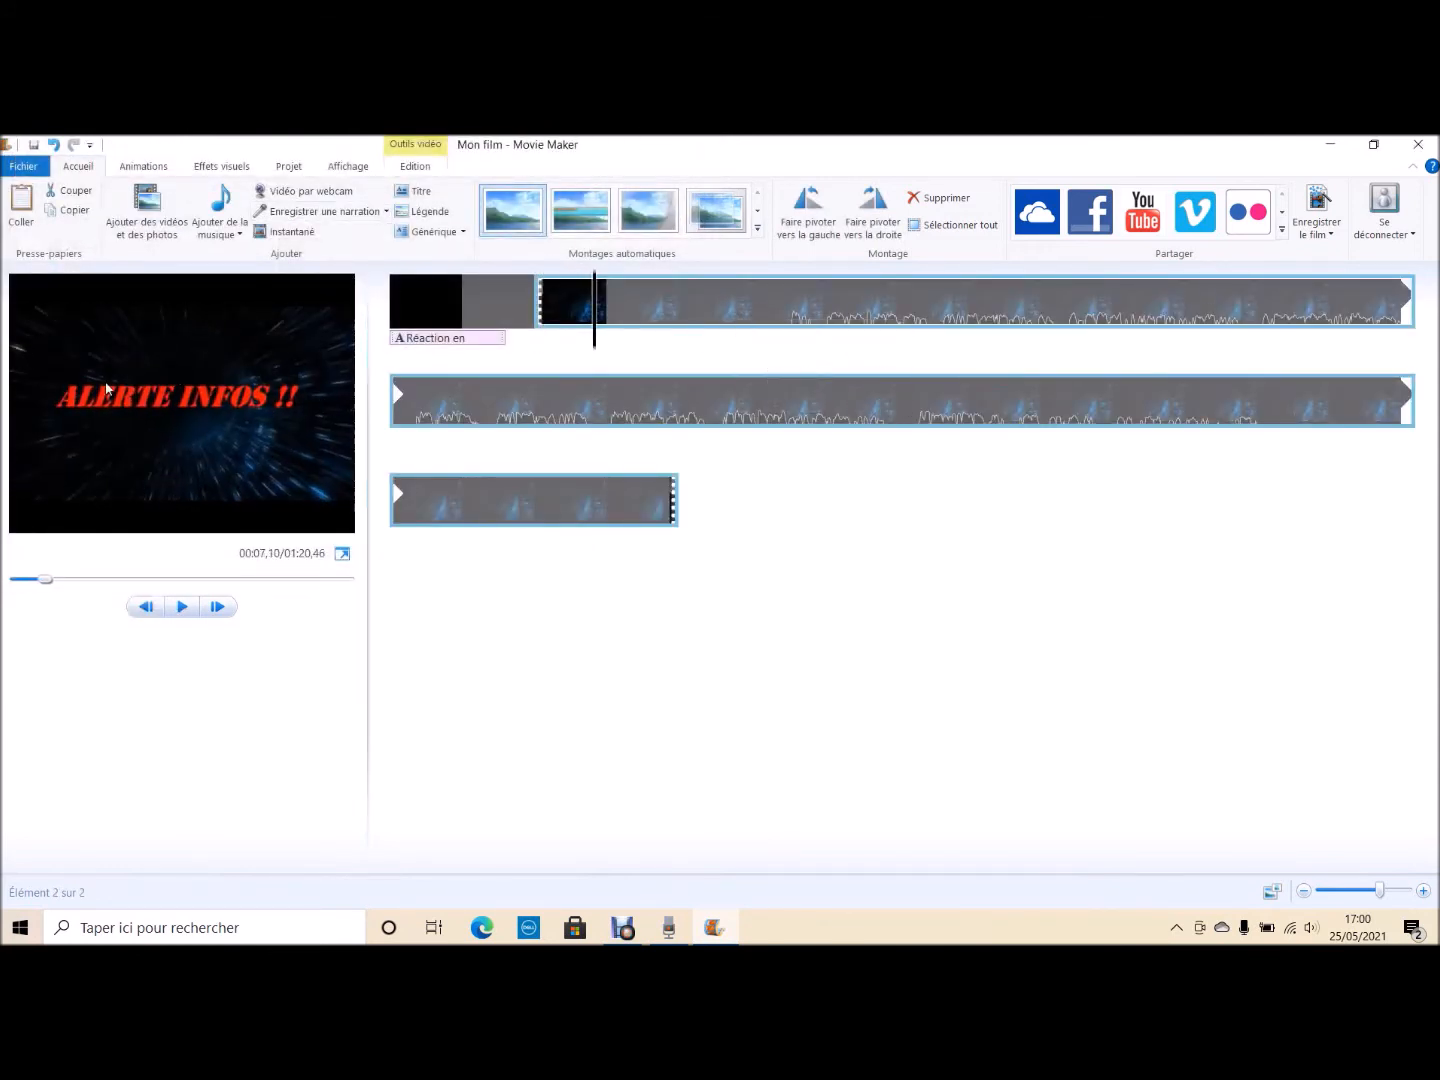
# Remove the "Réaction en chaine" title clip from the timeline, along with a newly inserted blank title
pyautogui.click(413, 168)
pyautogui.click(72, 168)
pyautogui.click(415, 190)
pyautogui.moveTo(622, 315); pyautogui.dragTo(677, 326)
pyautogui.press('Delete')
pyautogui.press('Delete')
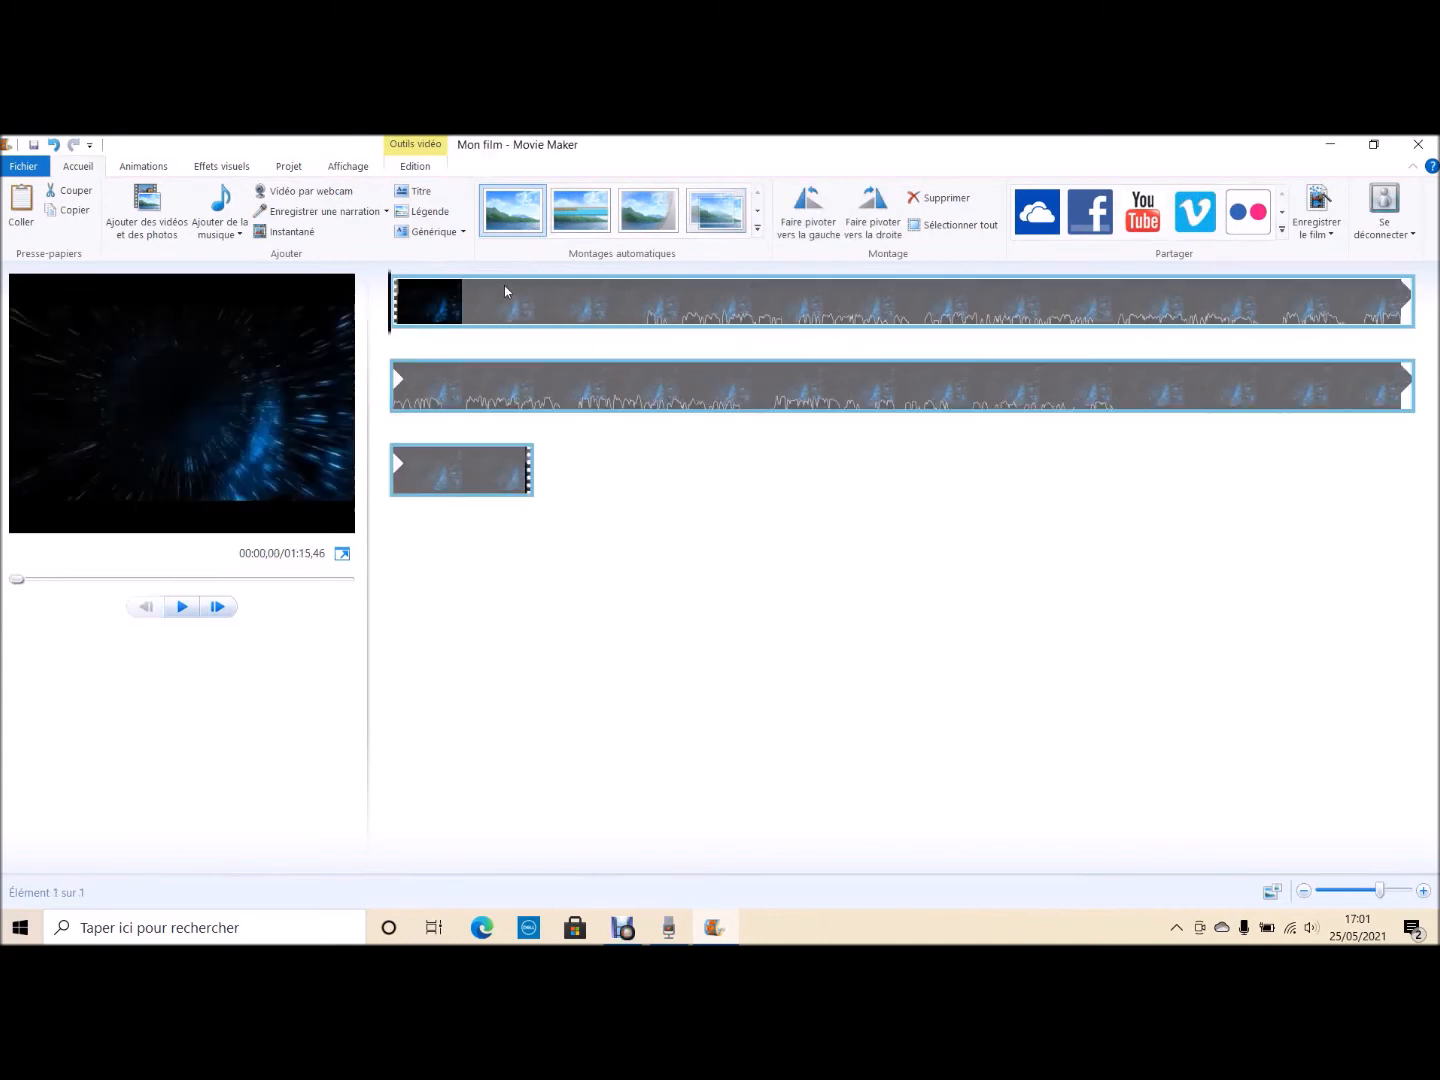
# Add the caption "Likez et abonnez vous" at the start of the video and move it up toward the frame's centre
pyautogui.click(430, 212)
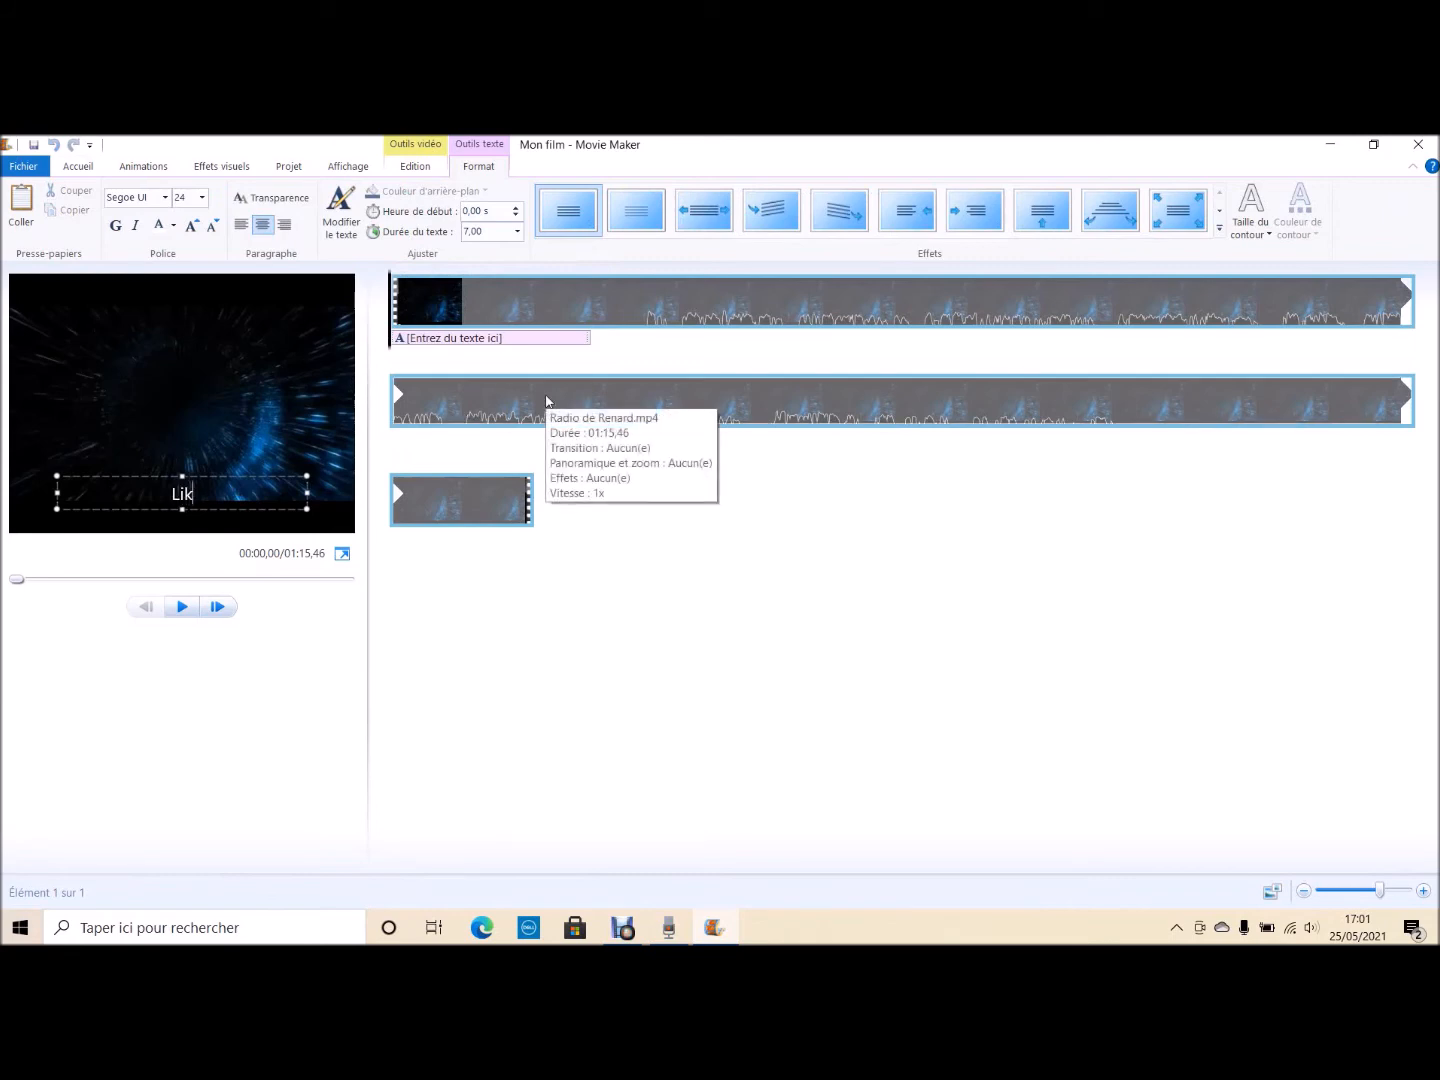
pyautogui.write('Likez et abonnez vous')
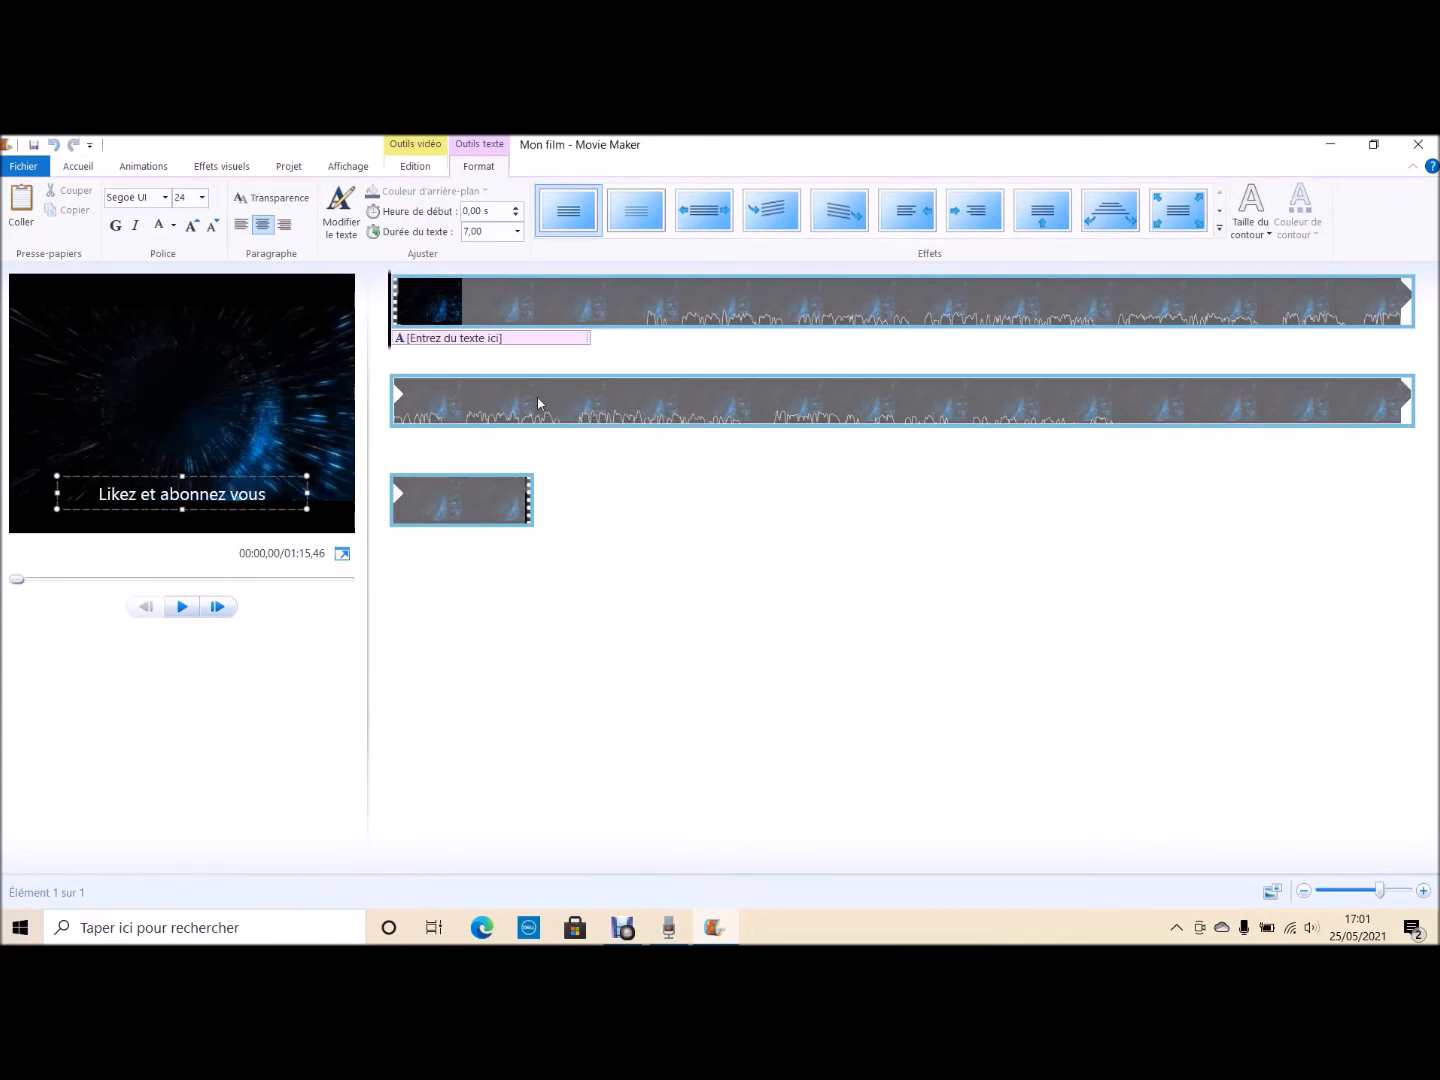
pyautogui.moveTo(98, 493); pyautogui.dragTo(206, 448)
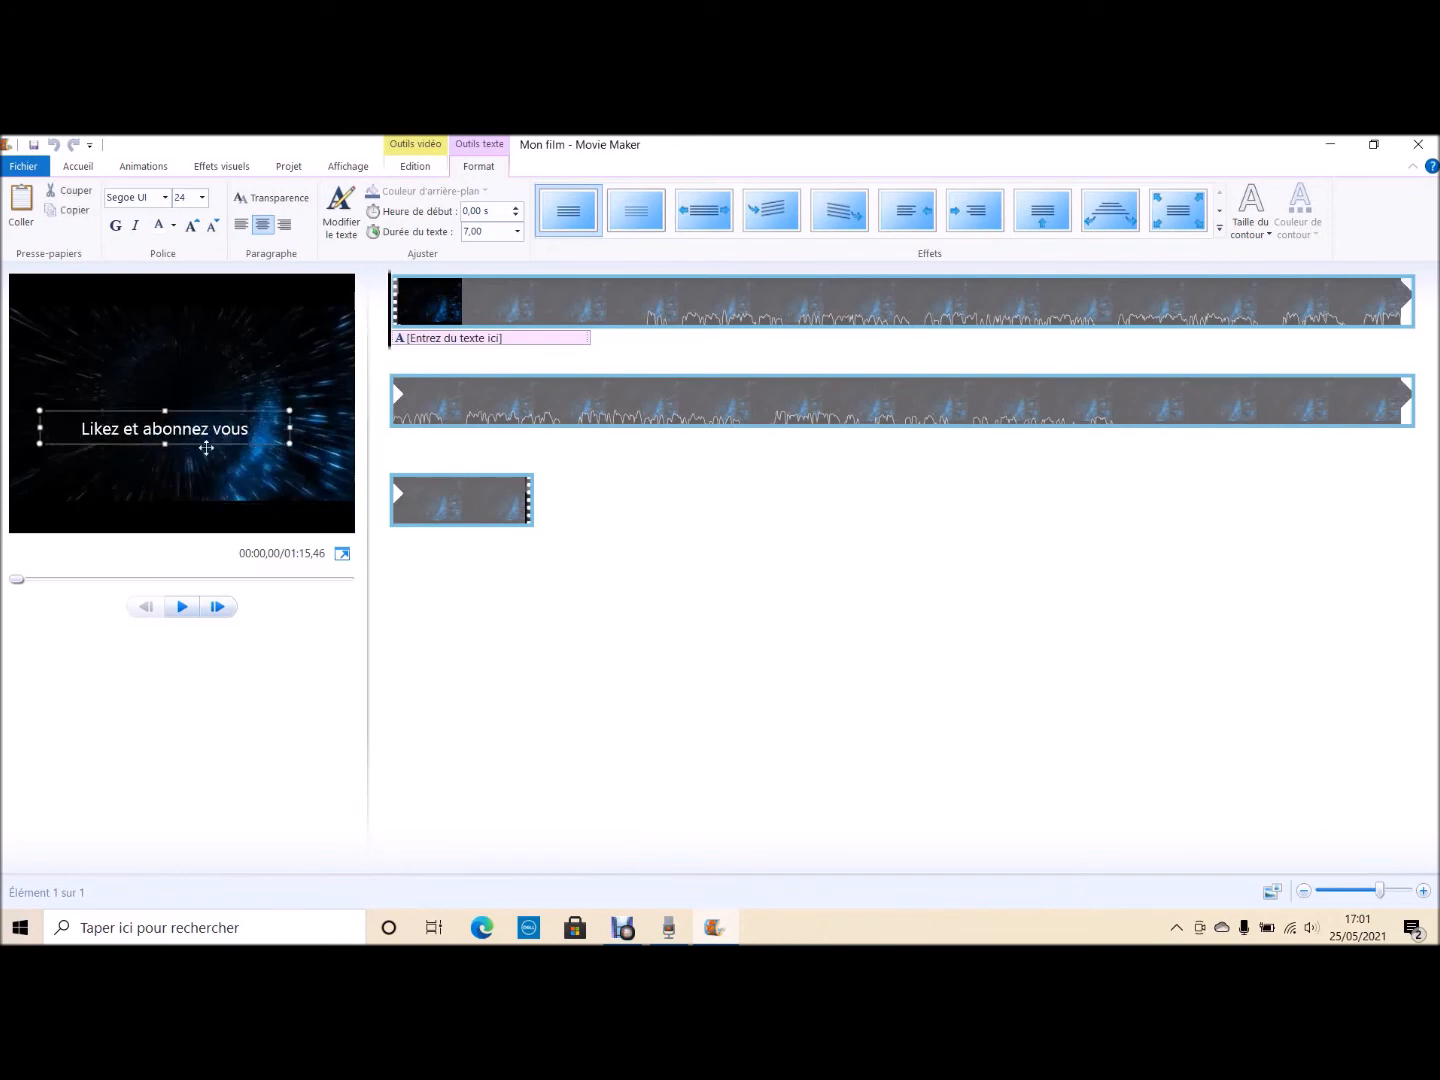
# Format the whole caption in bold italic NSimSun and colour it red
pyautogui.hotkey('ctrl', 'a')
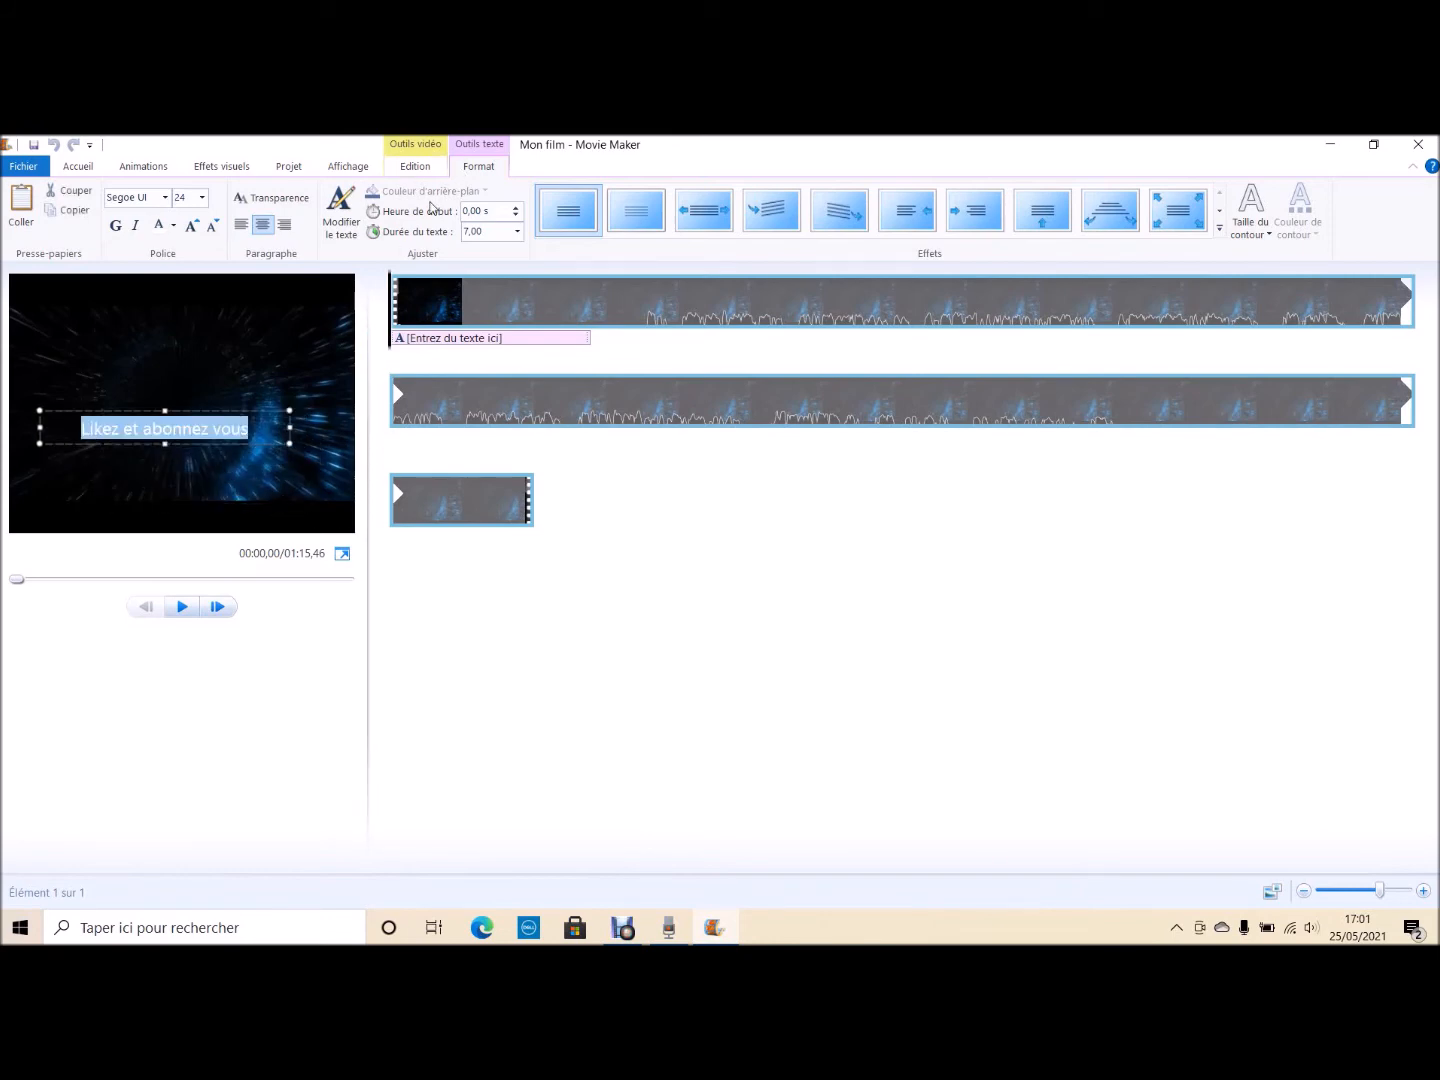
pyautogui.click(125, 227)
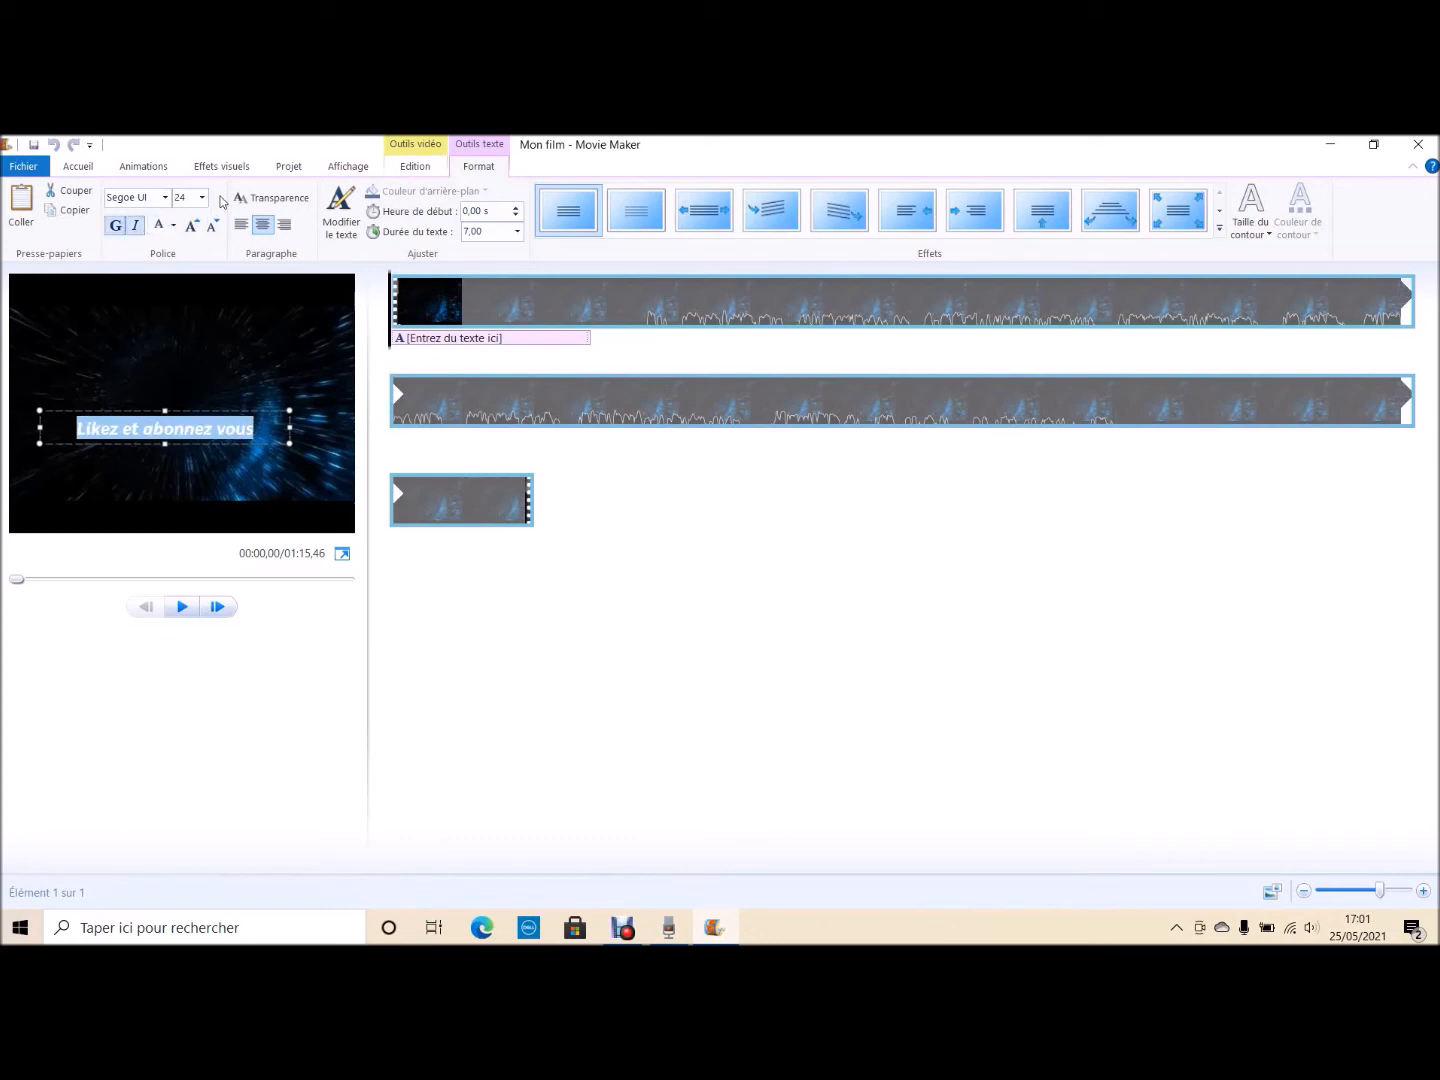
pyautogui.click(165, 197)
pyautogui.click(153, 276)
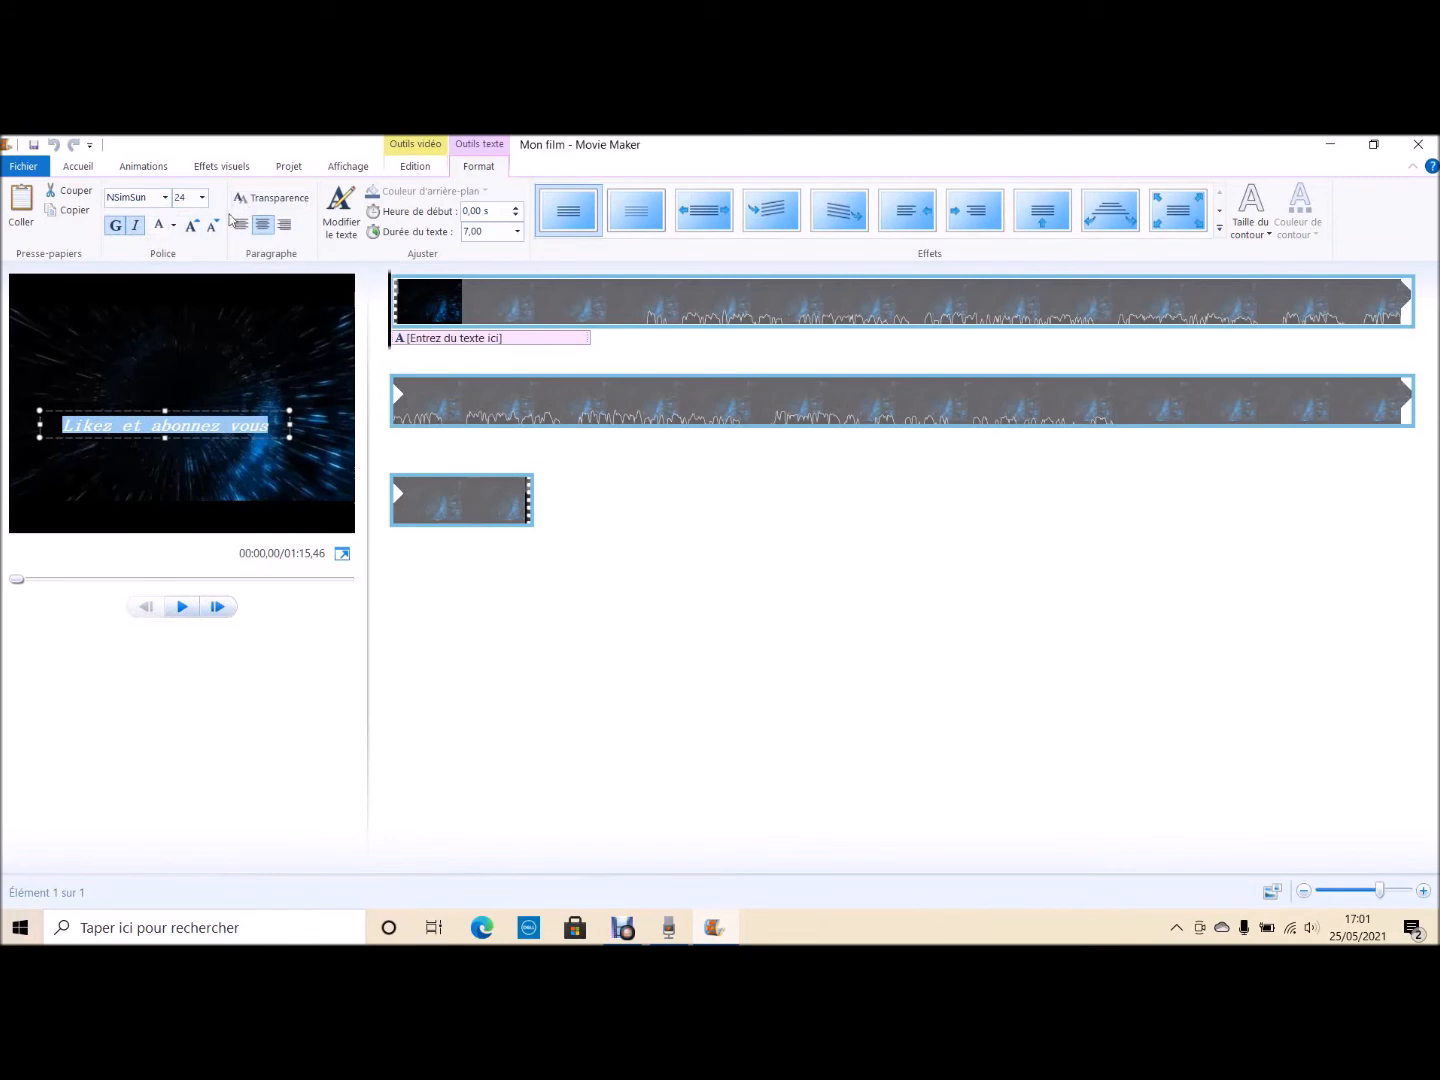
pyautogui.click(173, 229)
pyautogui.click(176, 273)
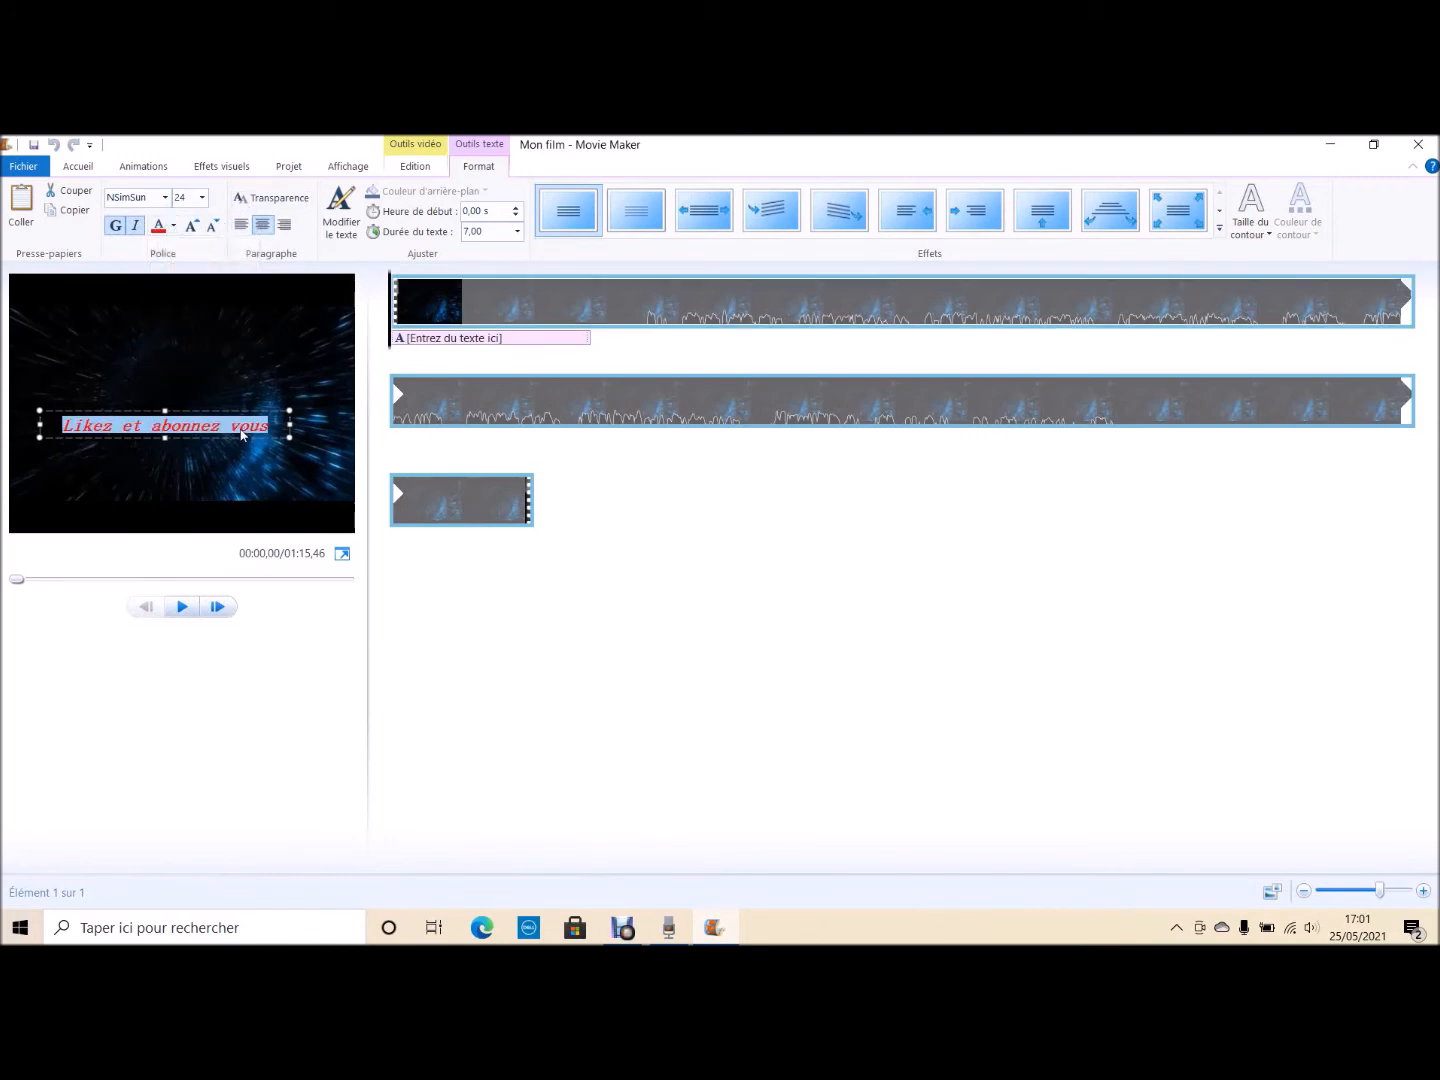
# Set the caption's font size to 72 and reposition its text box near the middle of the frame
pyautogui.click(203, 198)
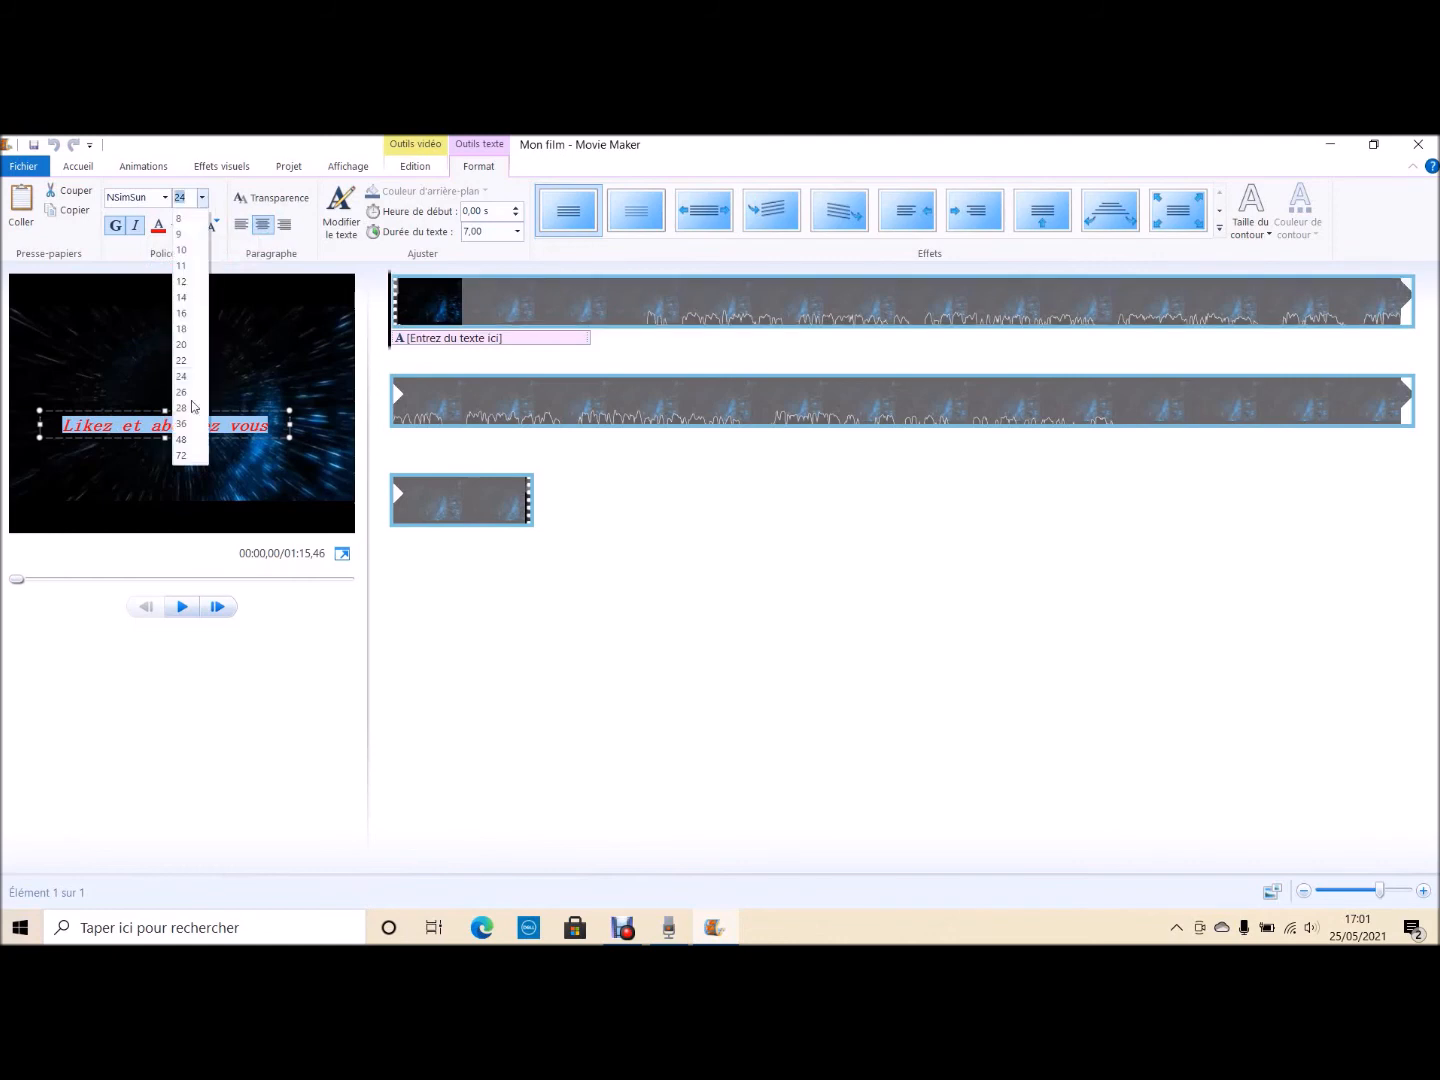
pyautogui.click(190, 460)
pyautogui.moveTo(292, 448); pyautogui.dragTo(350, 446)
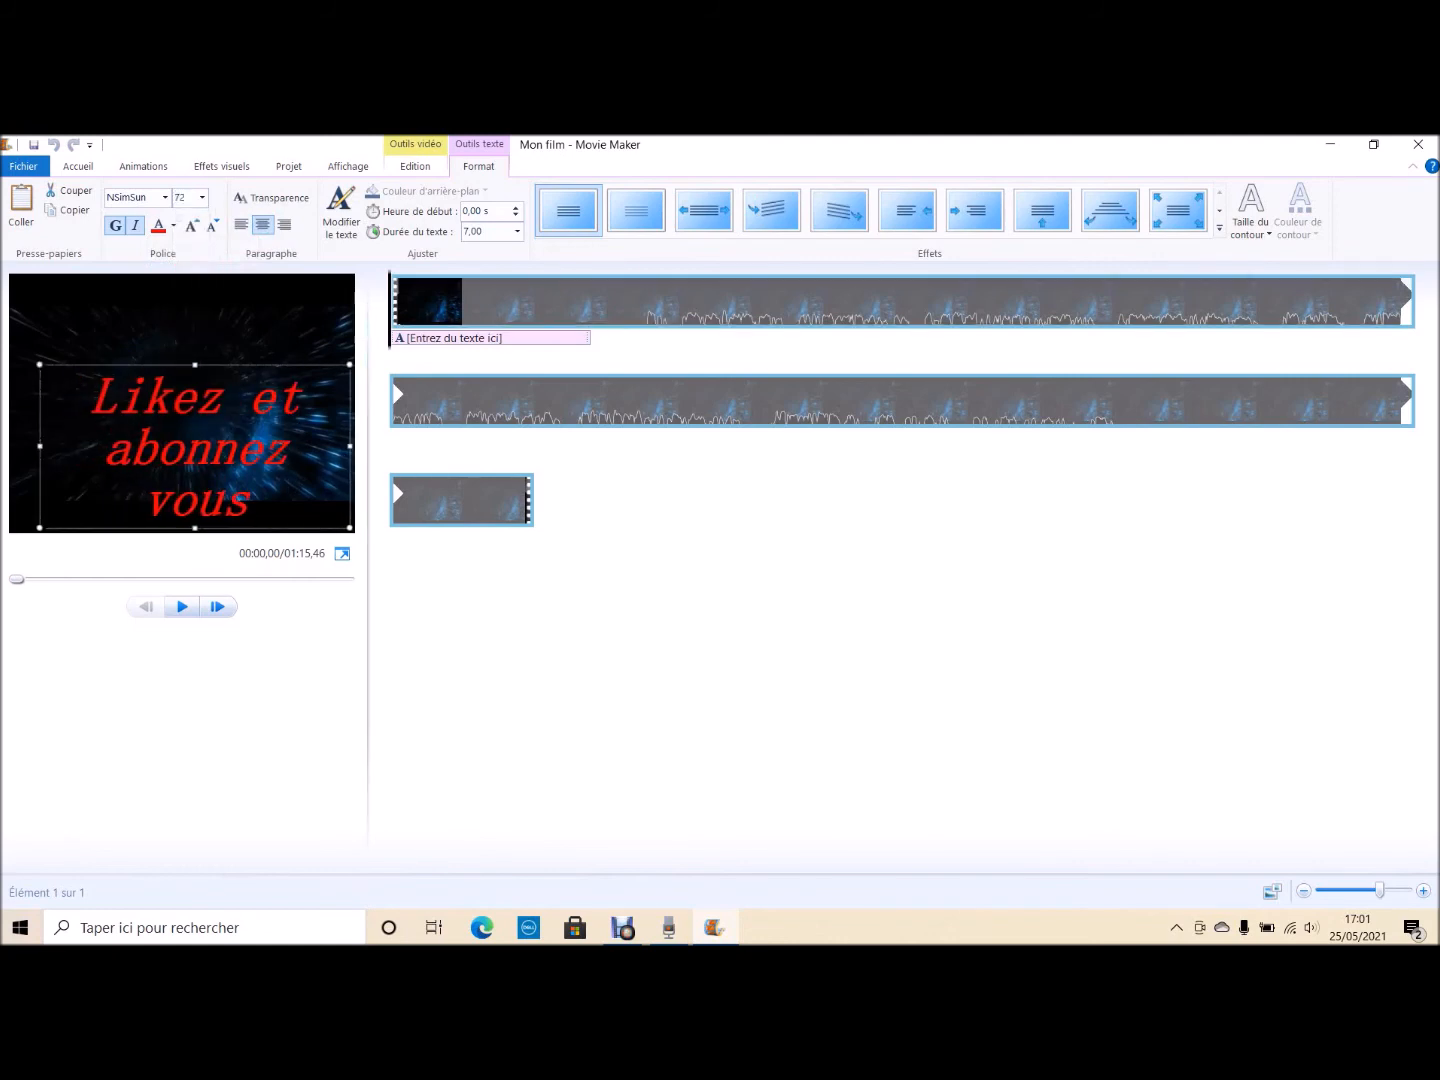
pyautogui.click(33, 450)
pyautogui.click(92, 405)
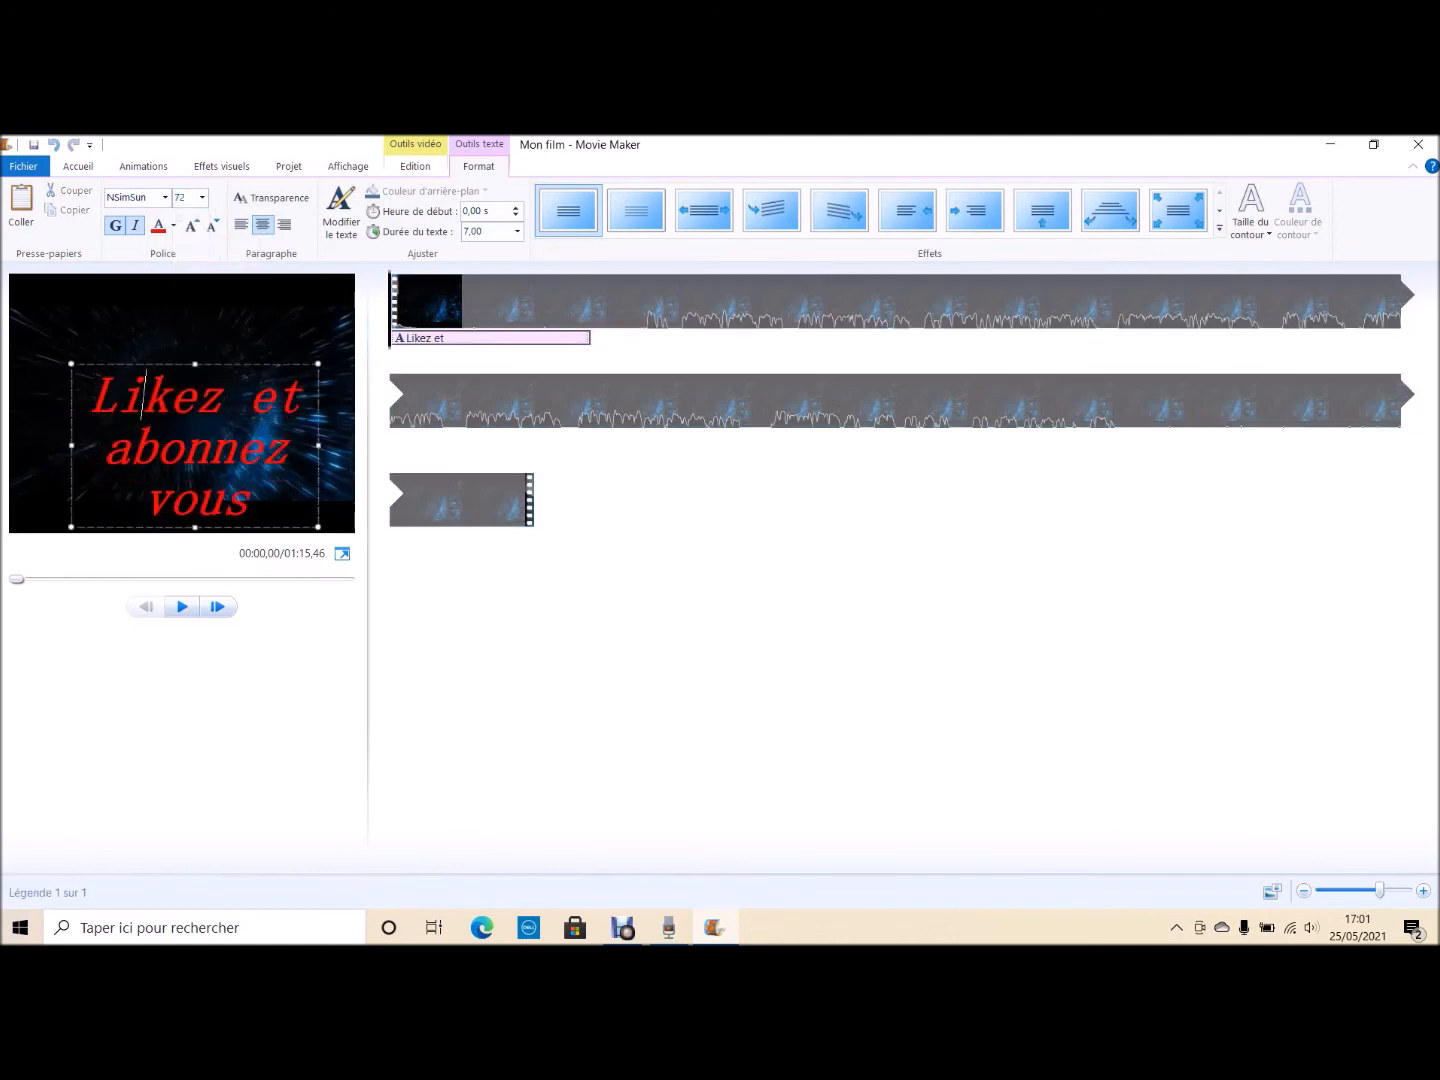
pyautogui.moveTo(139, 365); pyautogui.dragTo(228, 462)
# Recolour the caption brown using a basic colour from the additional colours, and preview it over the video
pyautogui.click(174, 231)
pyautogui.click(212, 370)
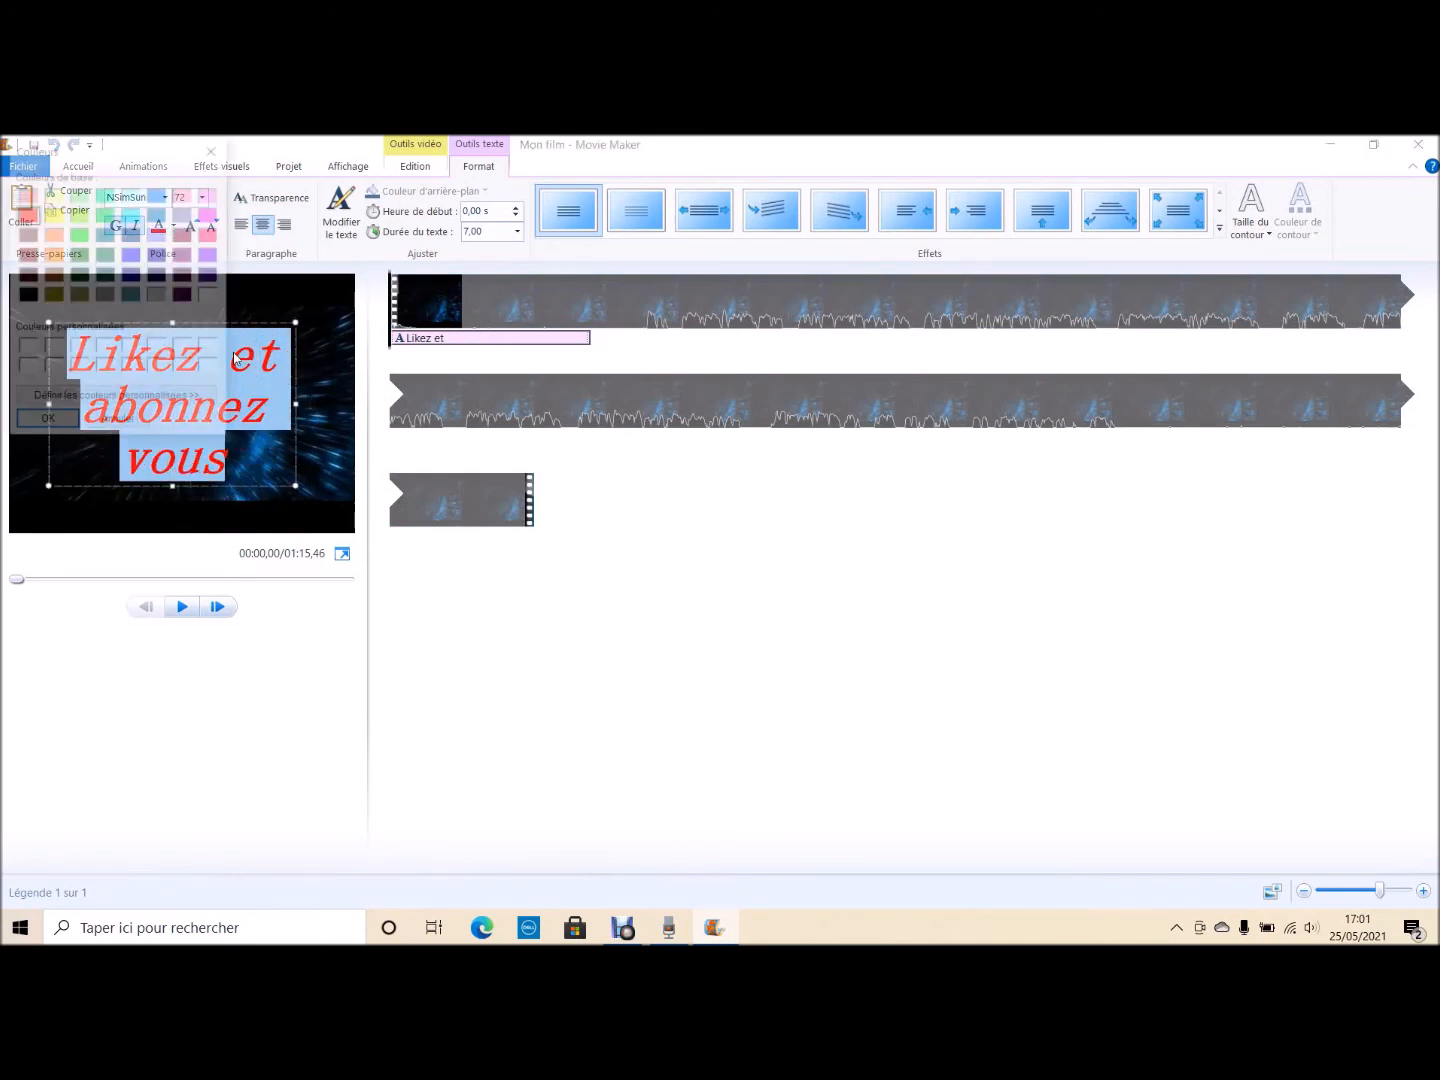
pyautogui.click(52, 274)
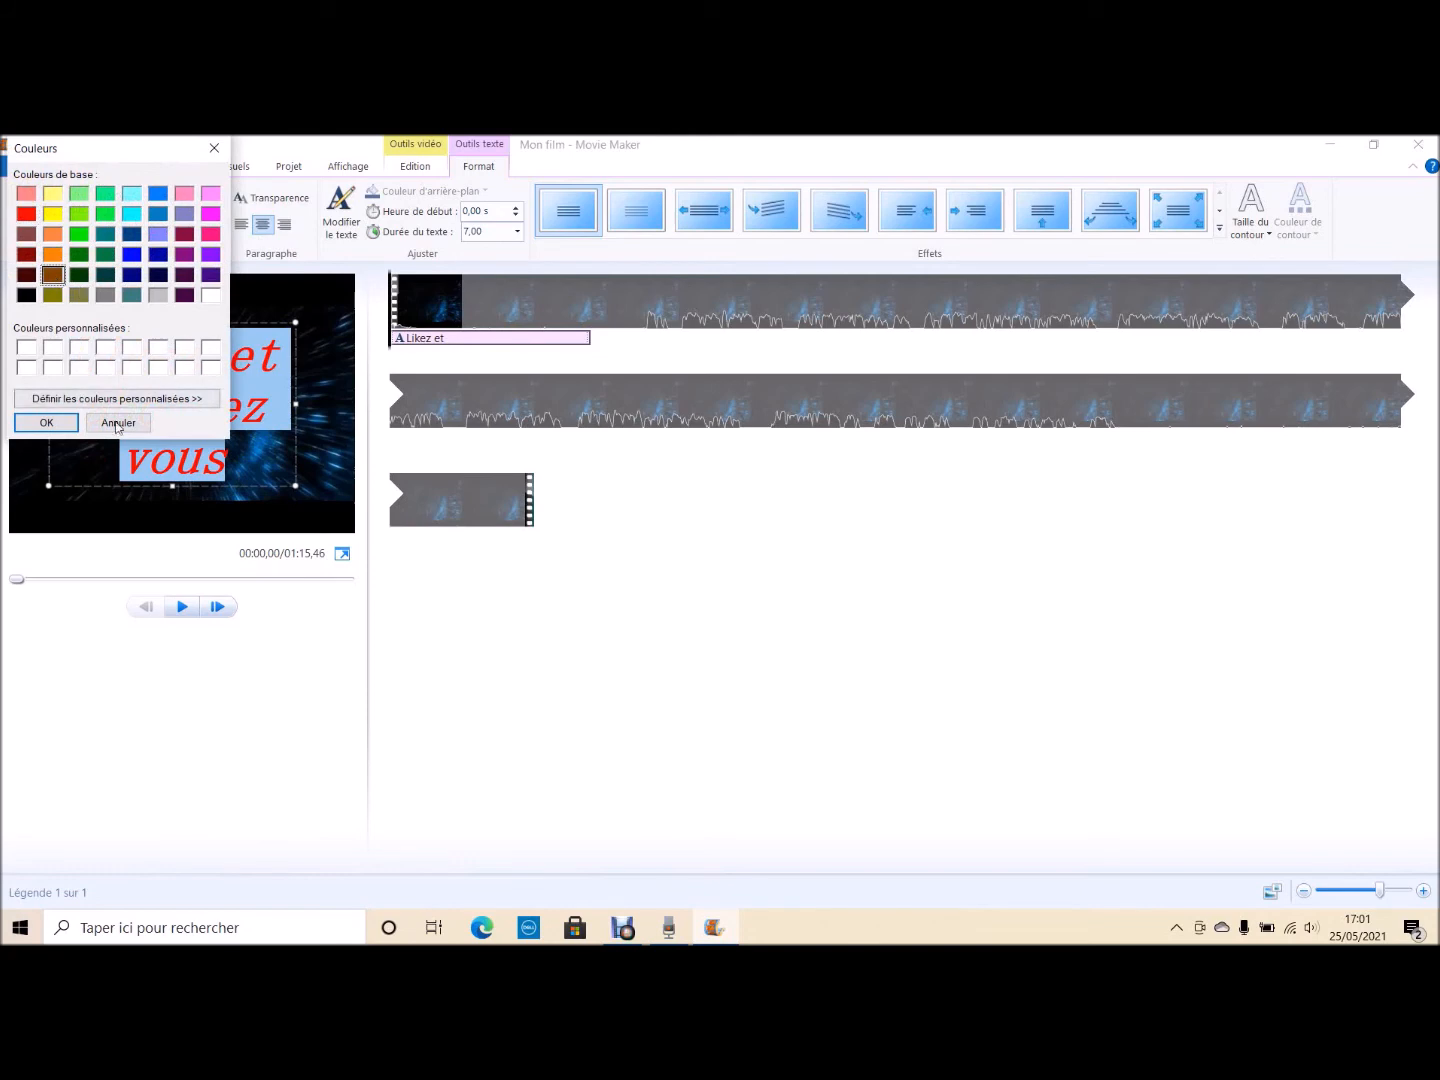
pyautogui.click(46, 422)
pyautogui.press('space')
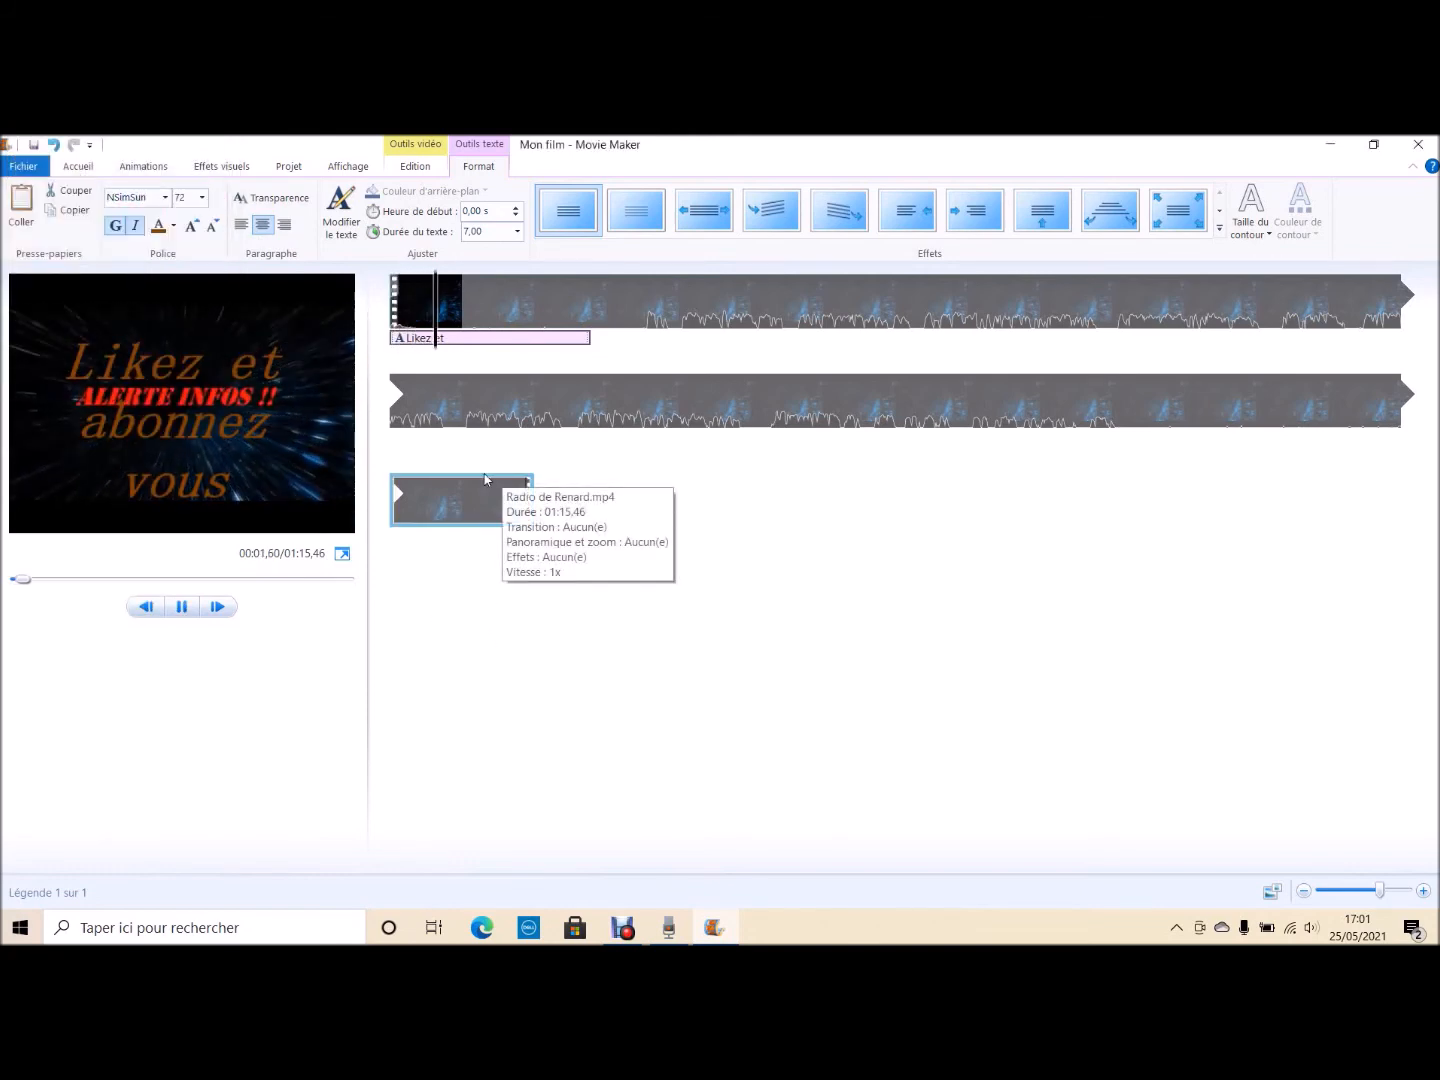
pyautogui.click(197, 393)
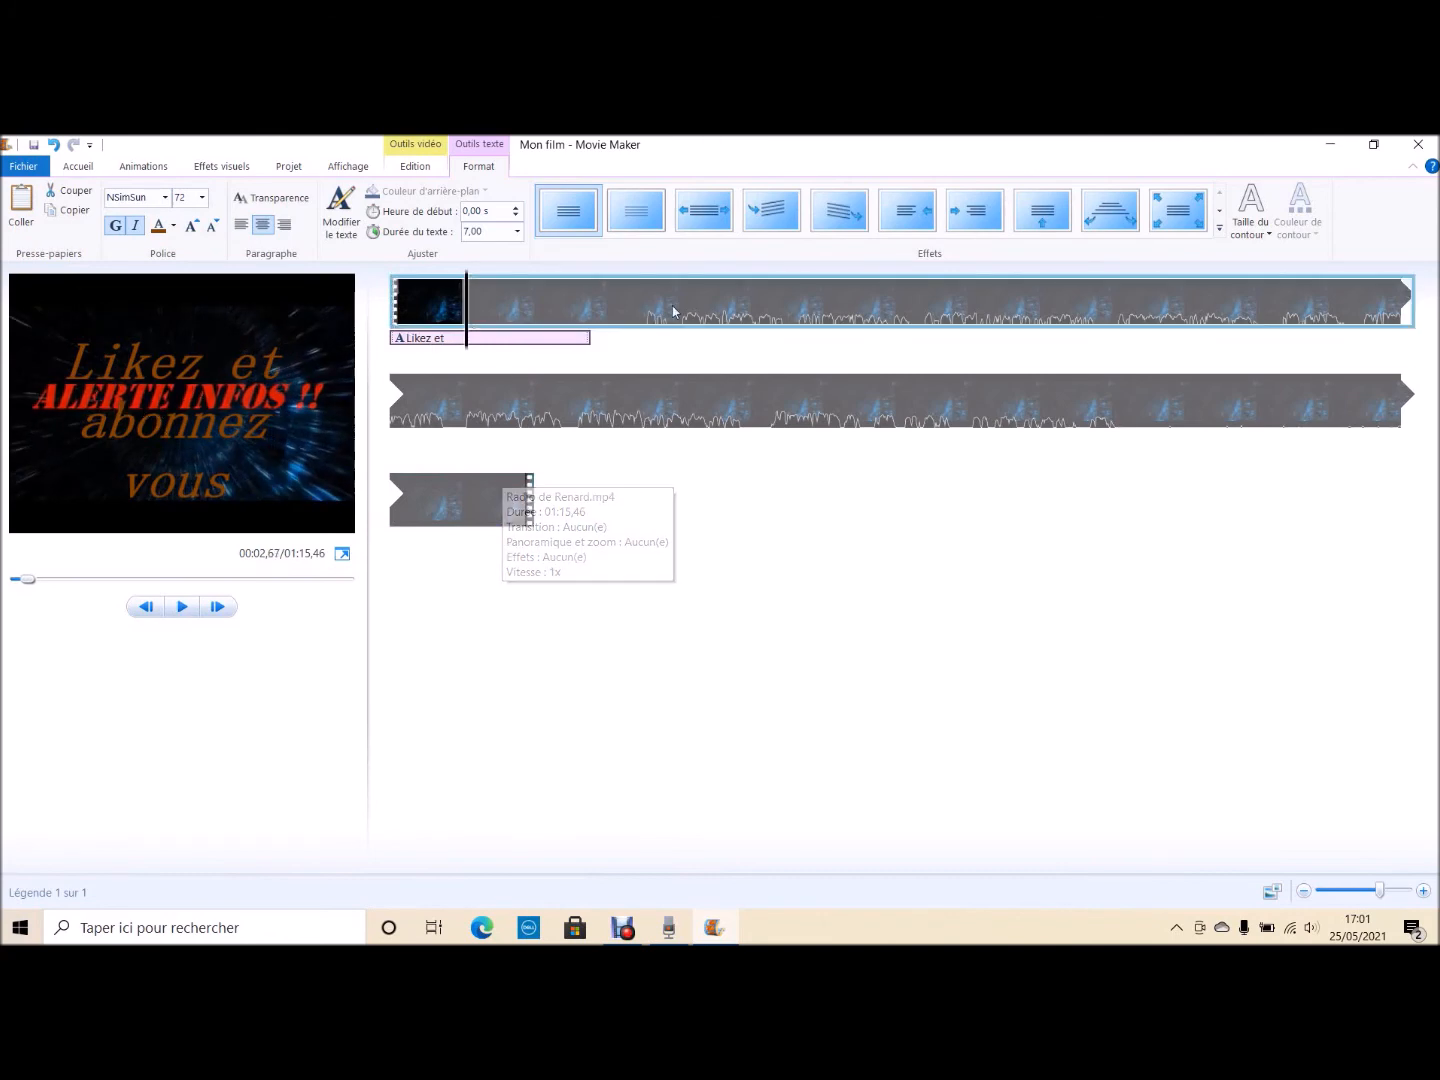
# Move the caption to start at 10,01 s and apply the "Cinématique - rafale 2" text effect
pyautogui.moveTo(522, 338); pyautogui.dragTo(685, 340)
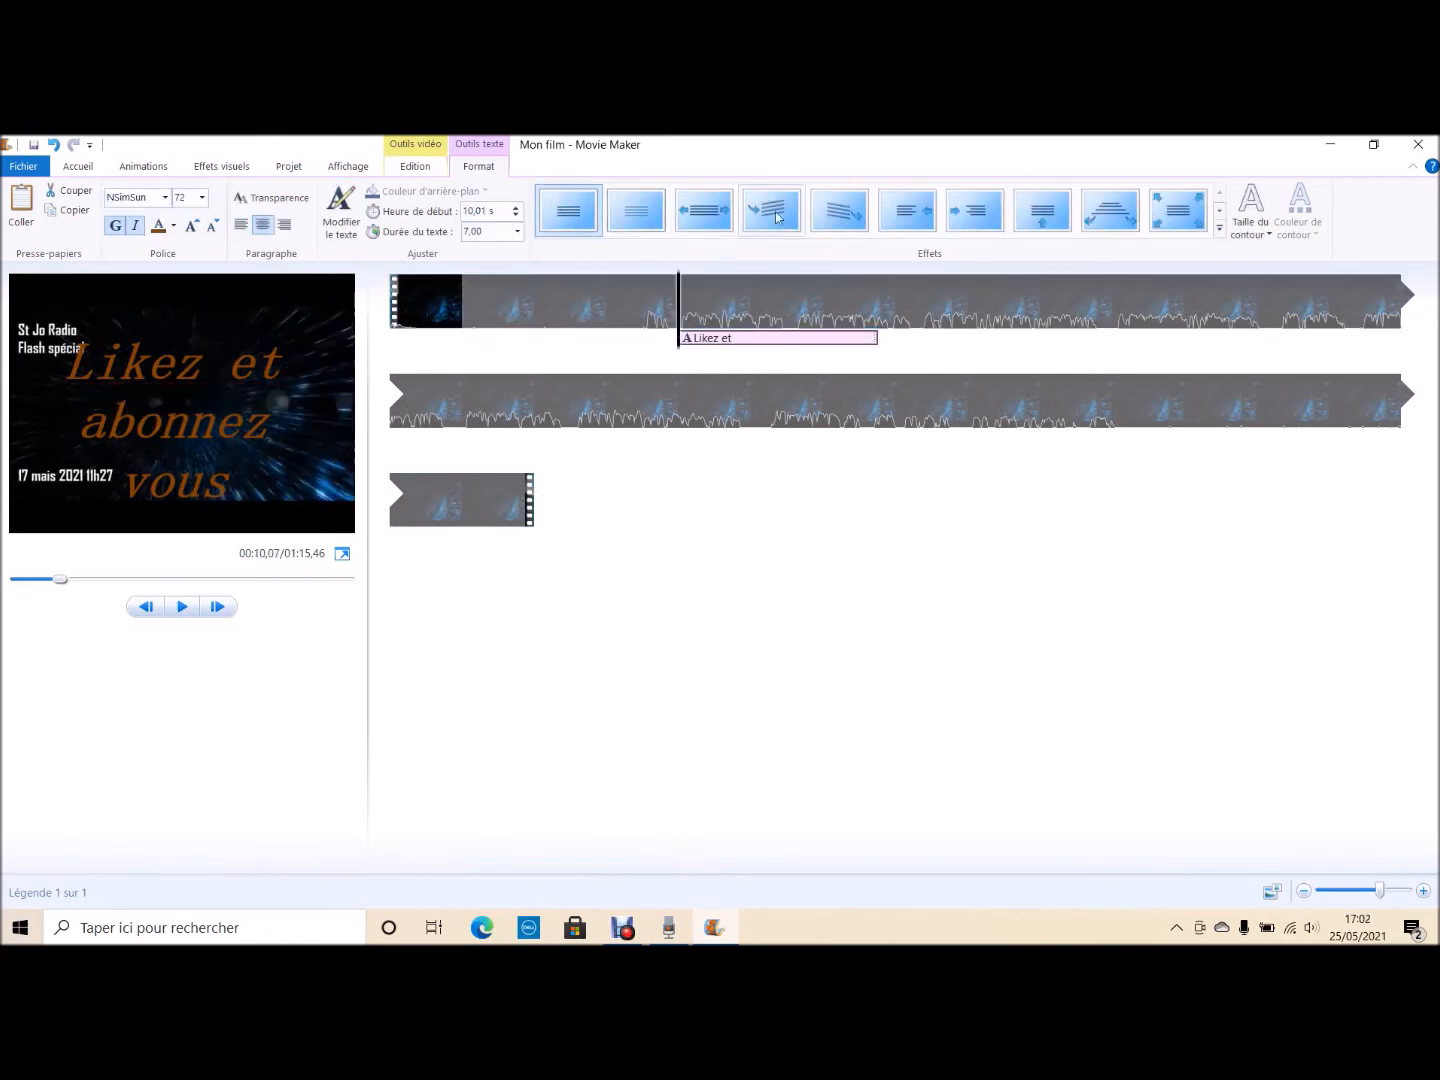
pyautogui.click(1220, 210)
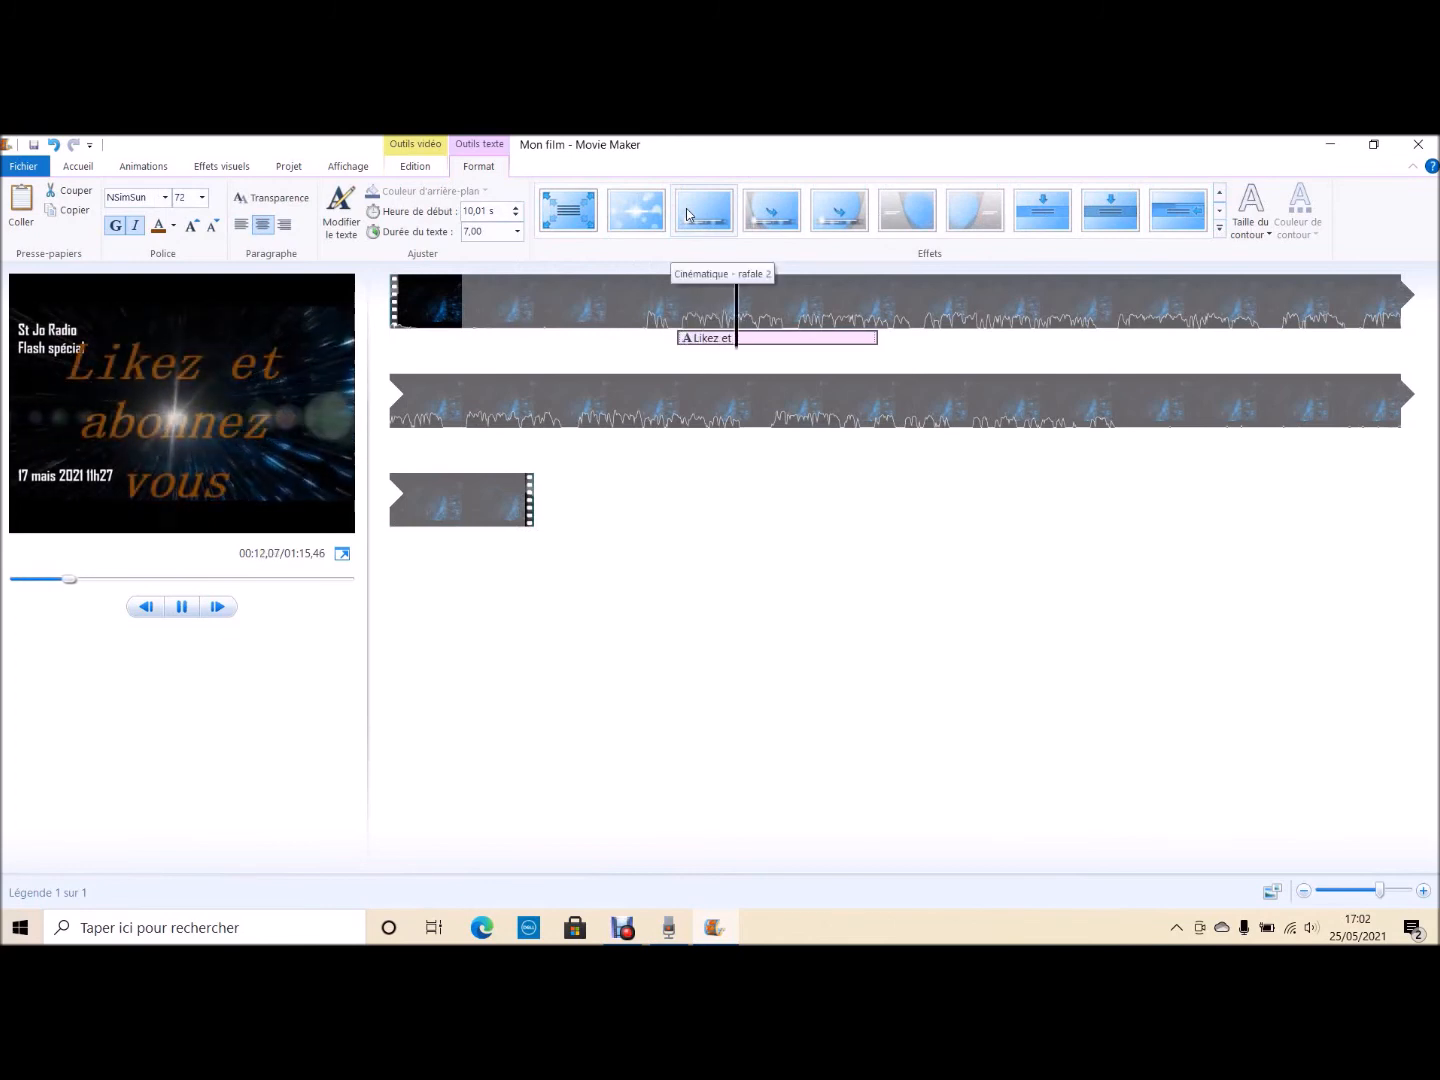
pyautogui.click(687, 213)
# Give the caption text a medium (Moyen) outline and move the caption to the second row of the timeline
pyautogui.click(1253, 212)
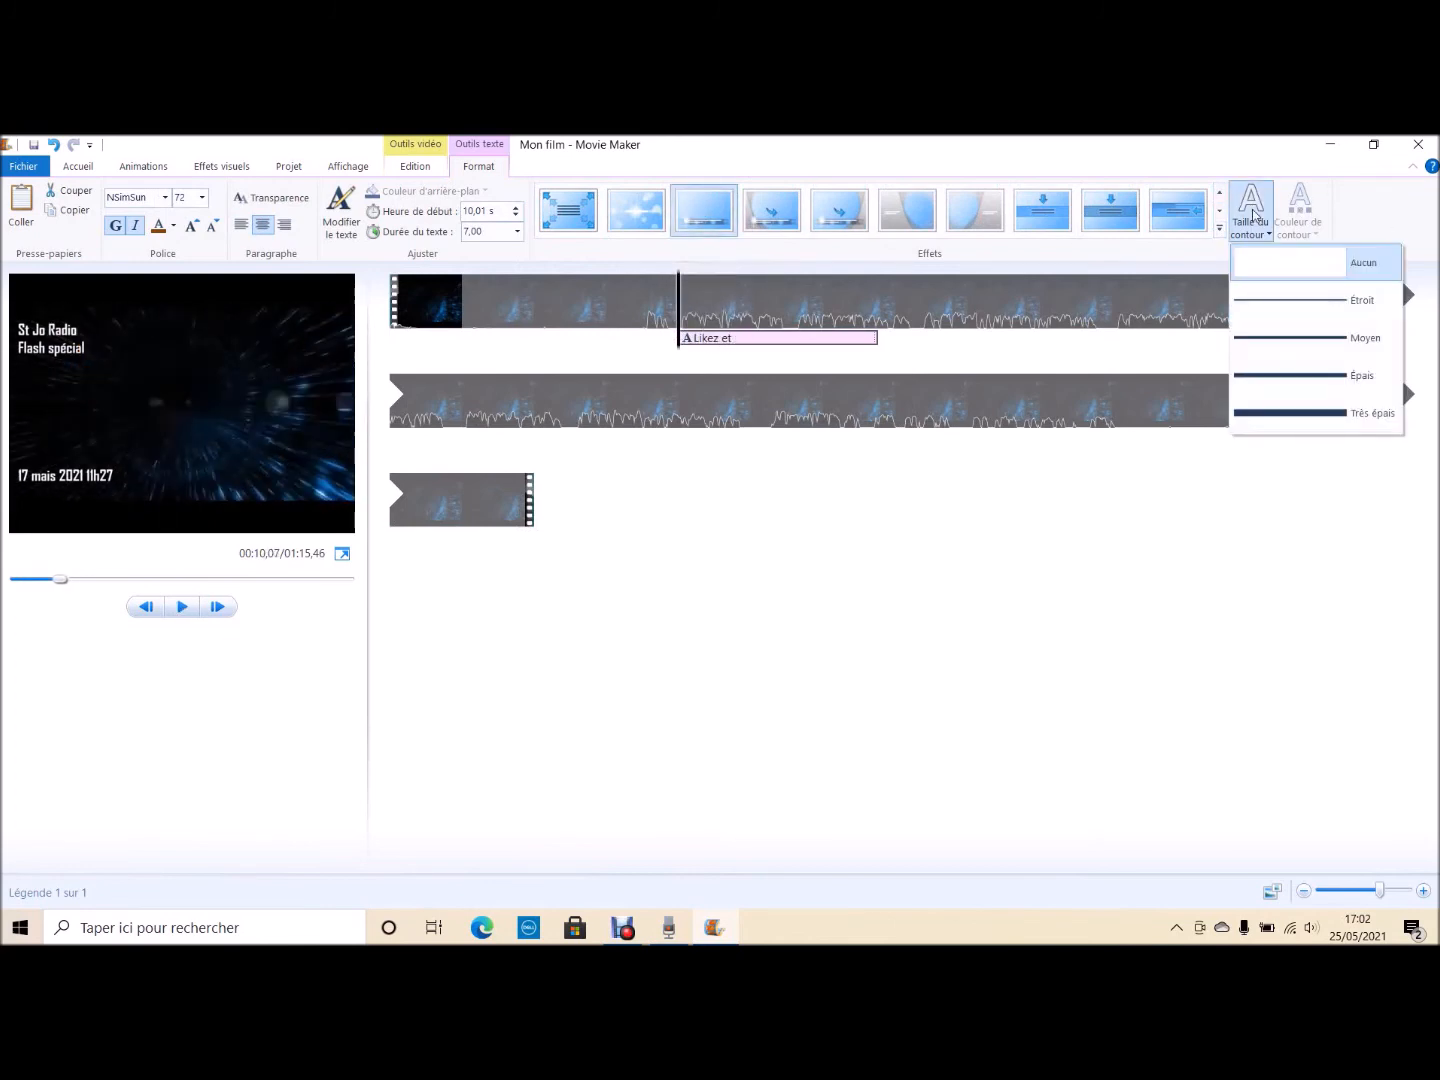
pyautogui.click(1328, 345)
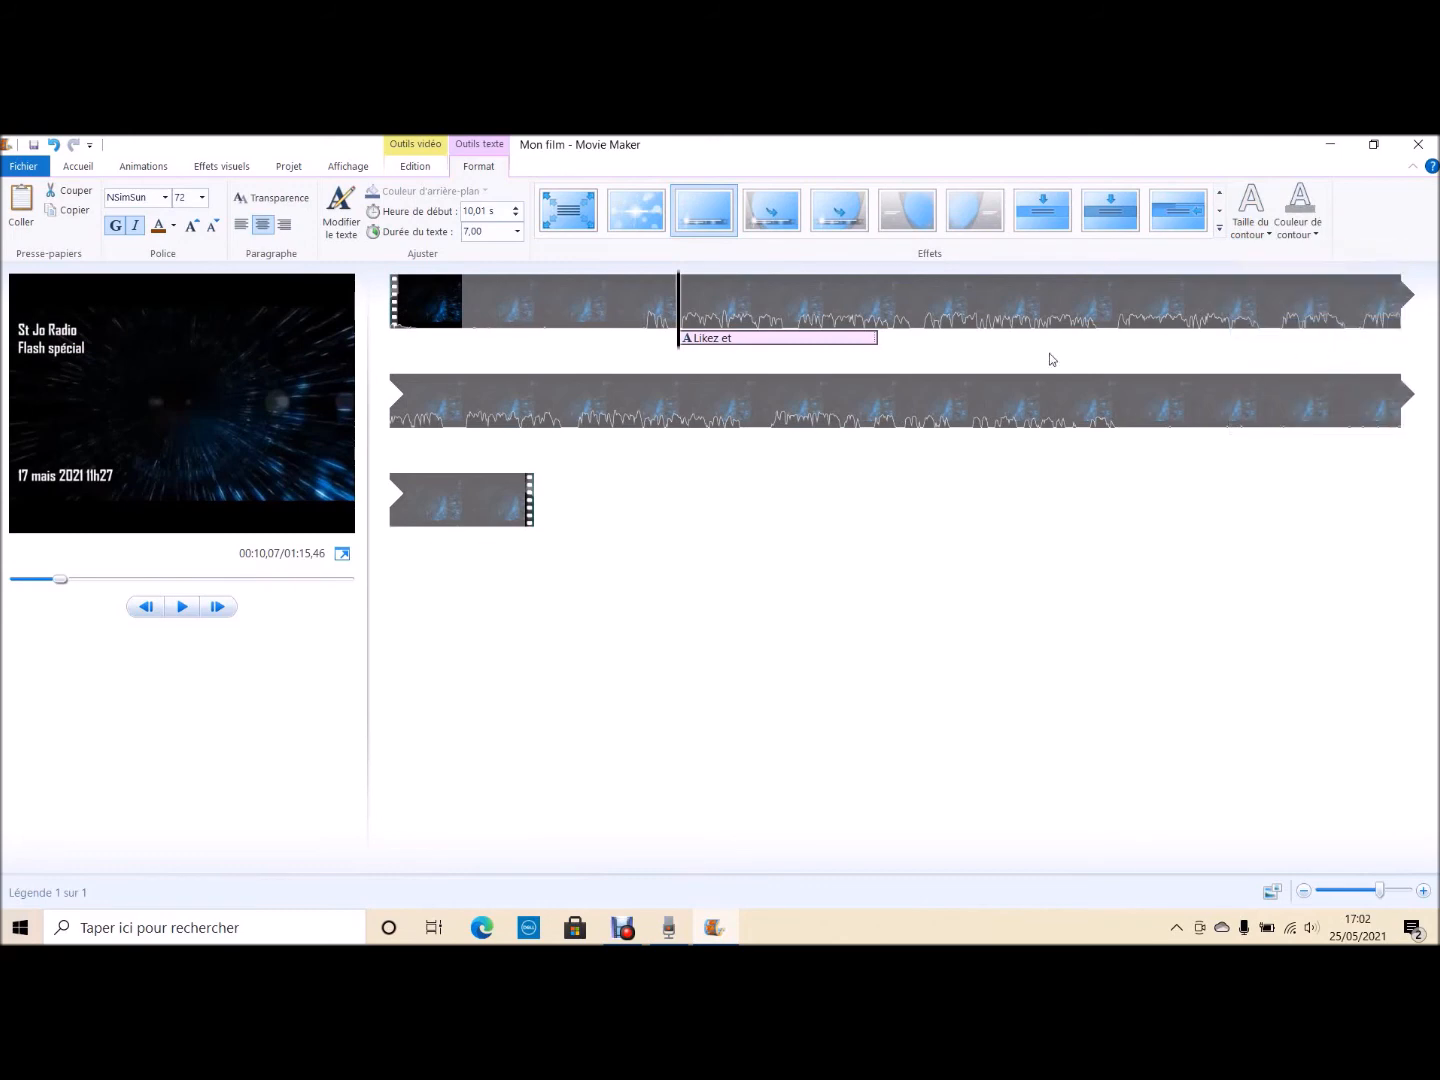
pyautogui.moveTo(728, 340); pyautogui.dragTo(500, 430)
# Select the video clip from its beginning and open its volume adjustment
pyautogui.click(395, 300)
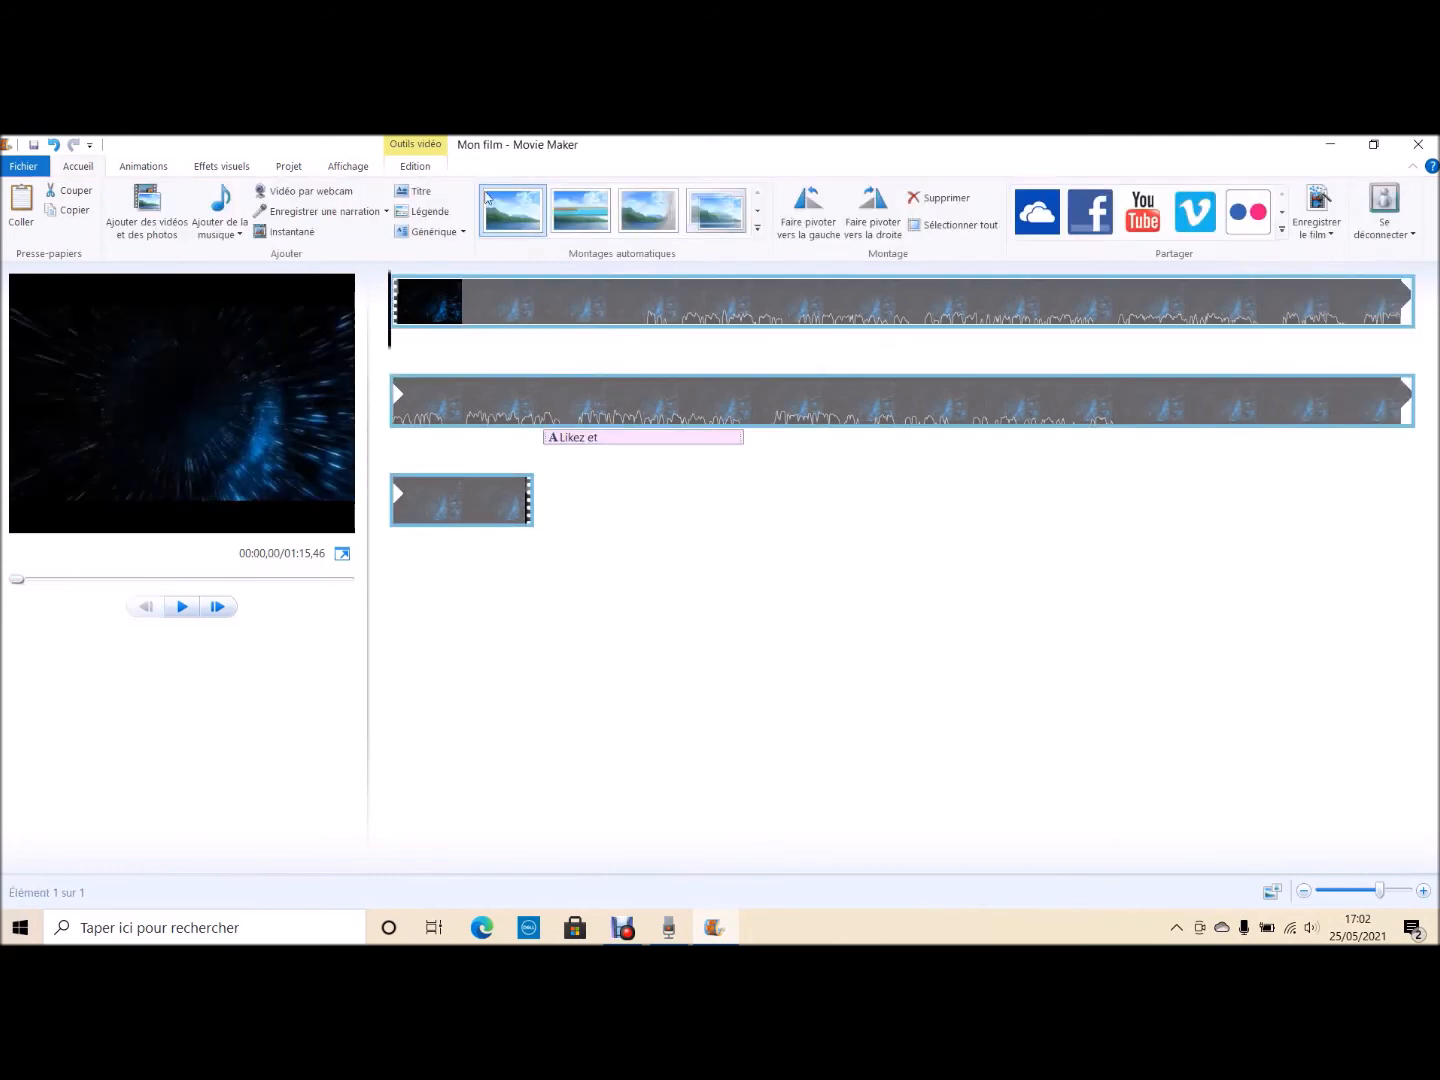
pyautogui.click(415, 166)
pyautogui.click(10, 208)
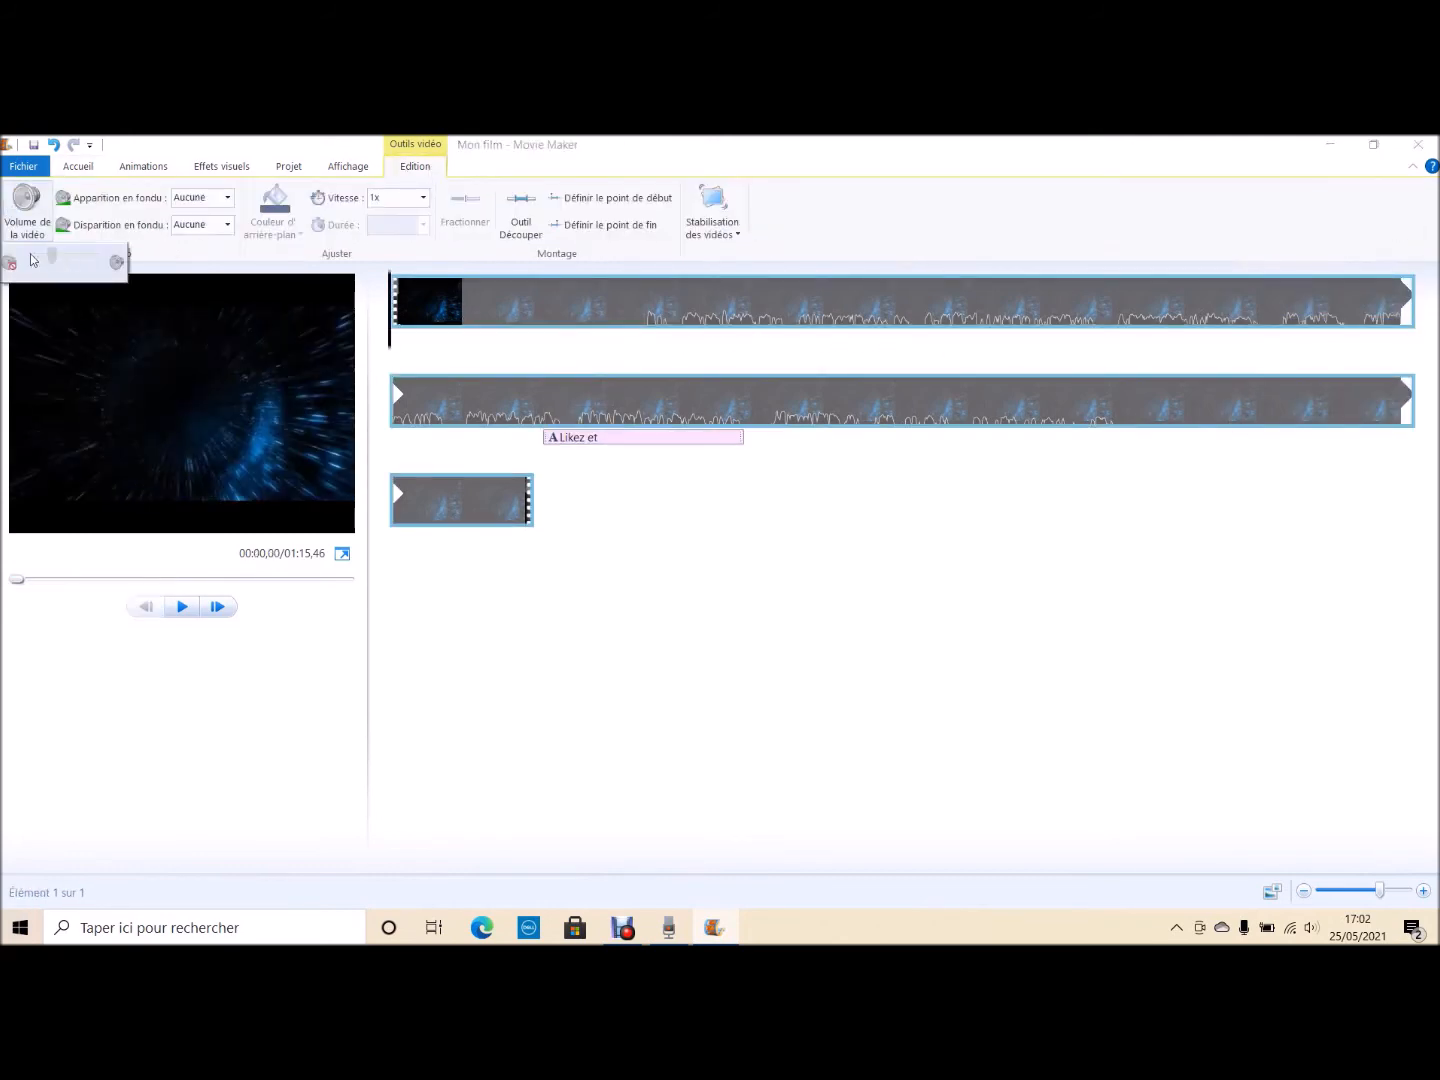
# Move the caption near the start of the video, reposition it to start at 42,97 s, and preview it
pyautogui.moveTo(611, 440); pyautogui.dragTo(597, 347)
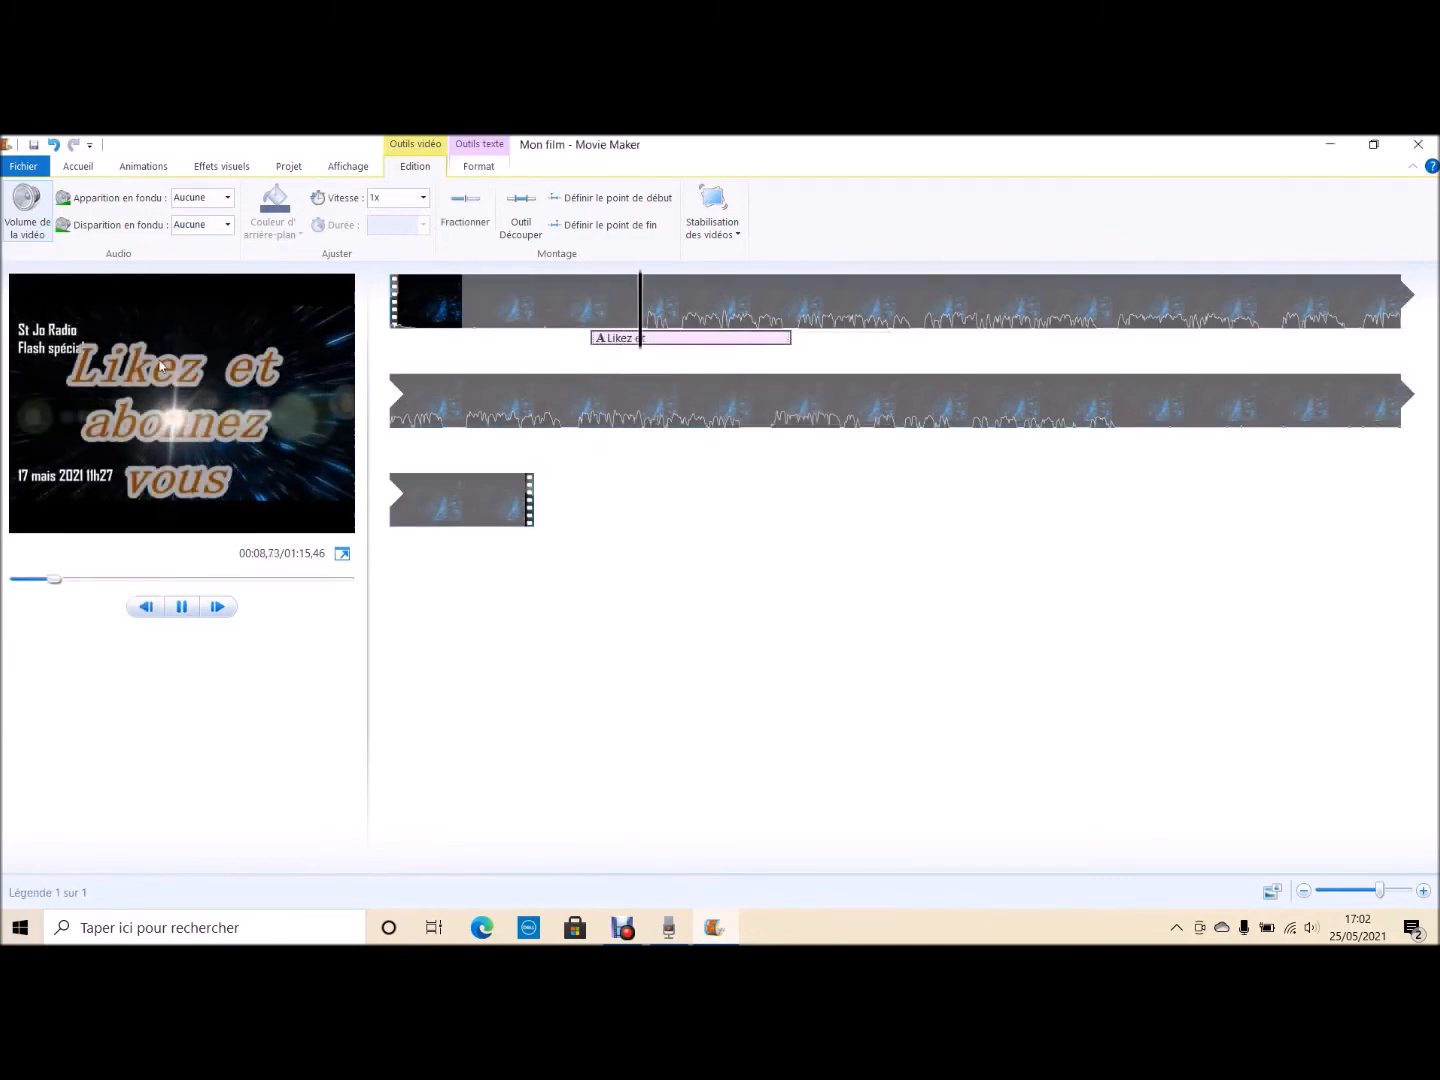
pyautogui.click(529, 421)
pyautogui.moveTo(605, 343); pyautogui.dragTo(620, 405)
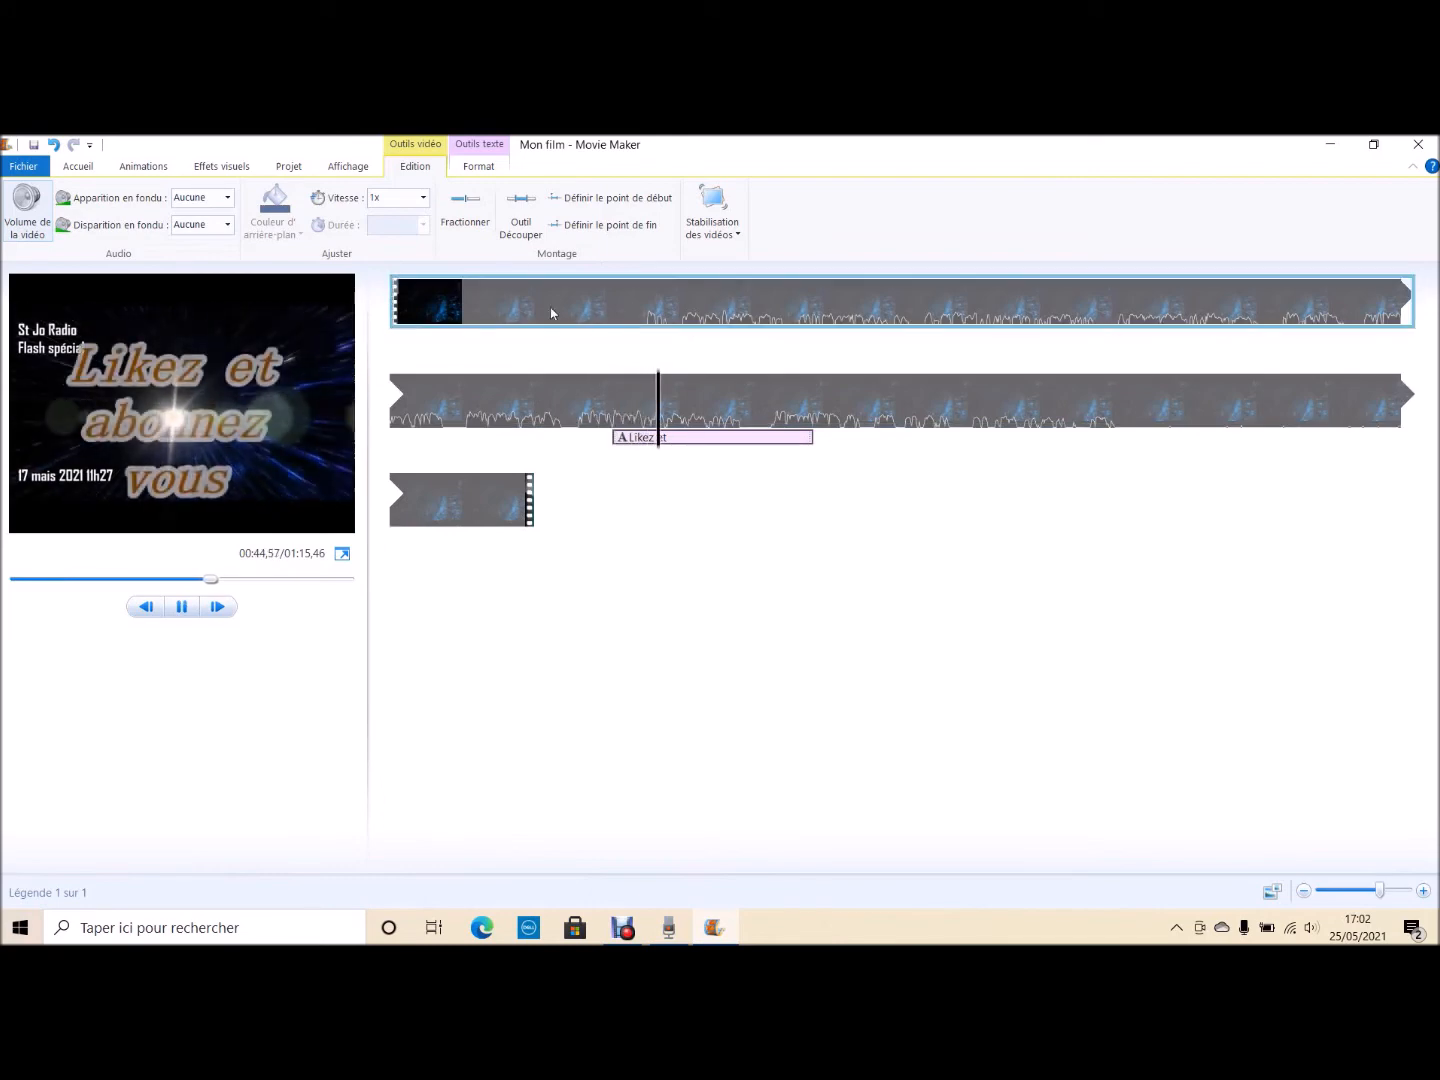
pyautogui.press('space')
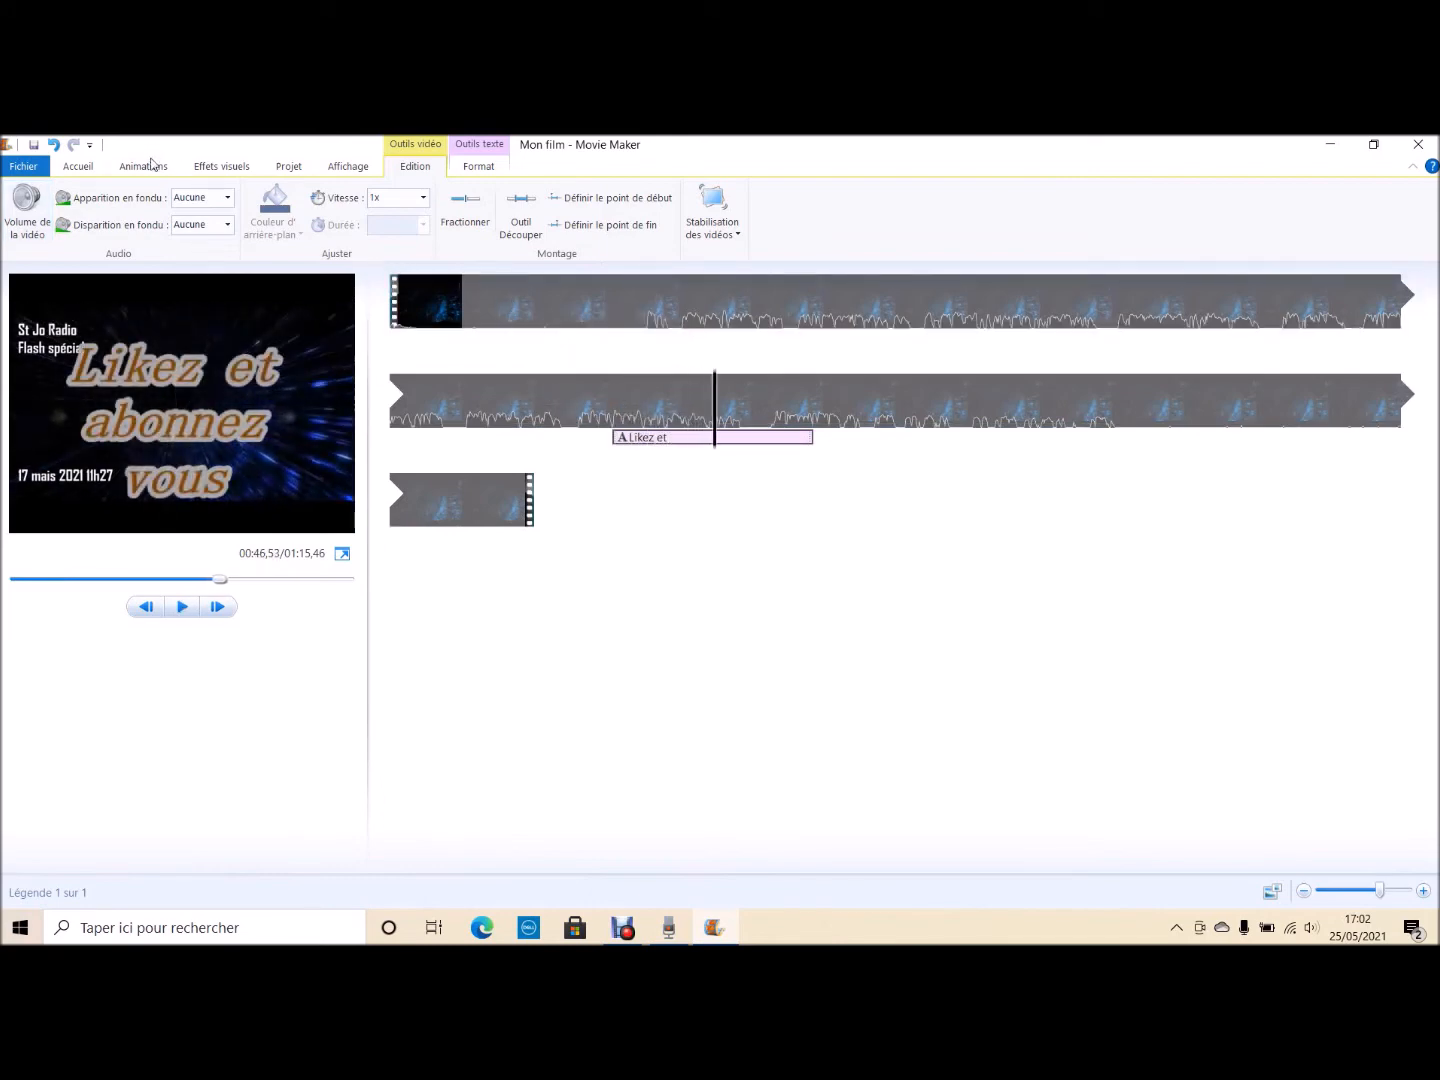
# Set the caption's outline colour to red and its outline size to very thick (Très épais), previewing the text
pyautogui.click(80, 163)
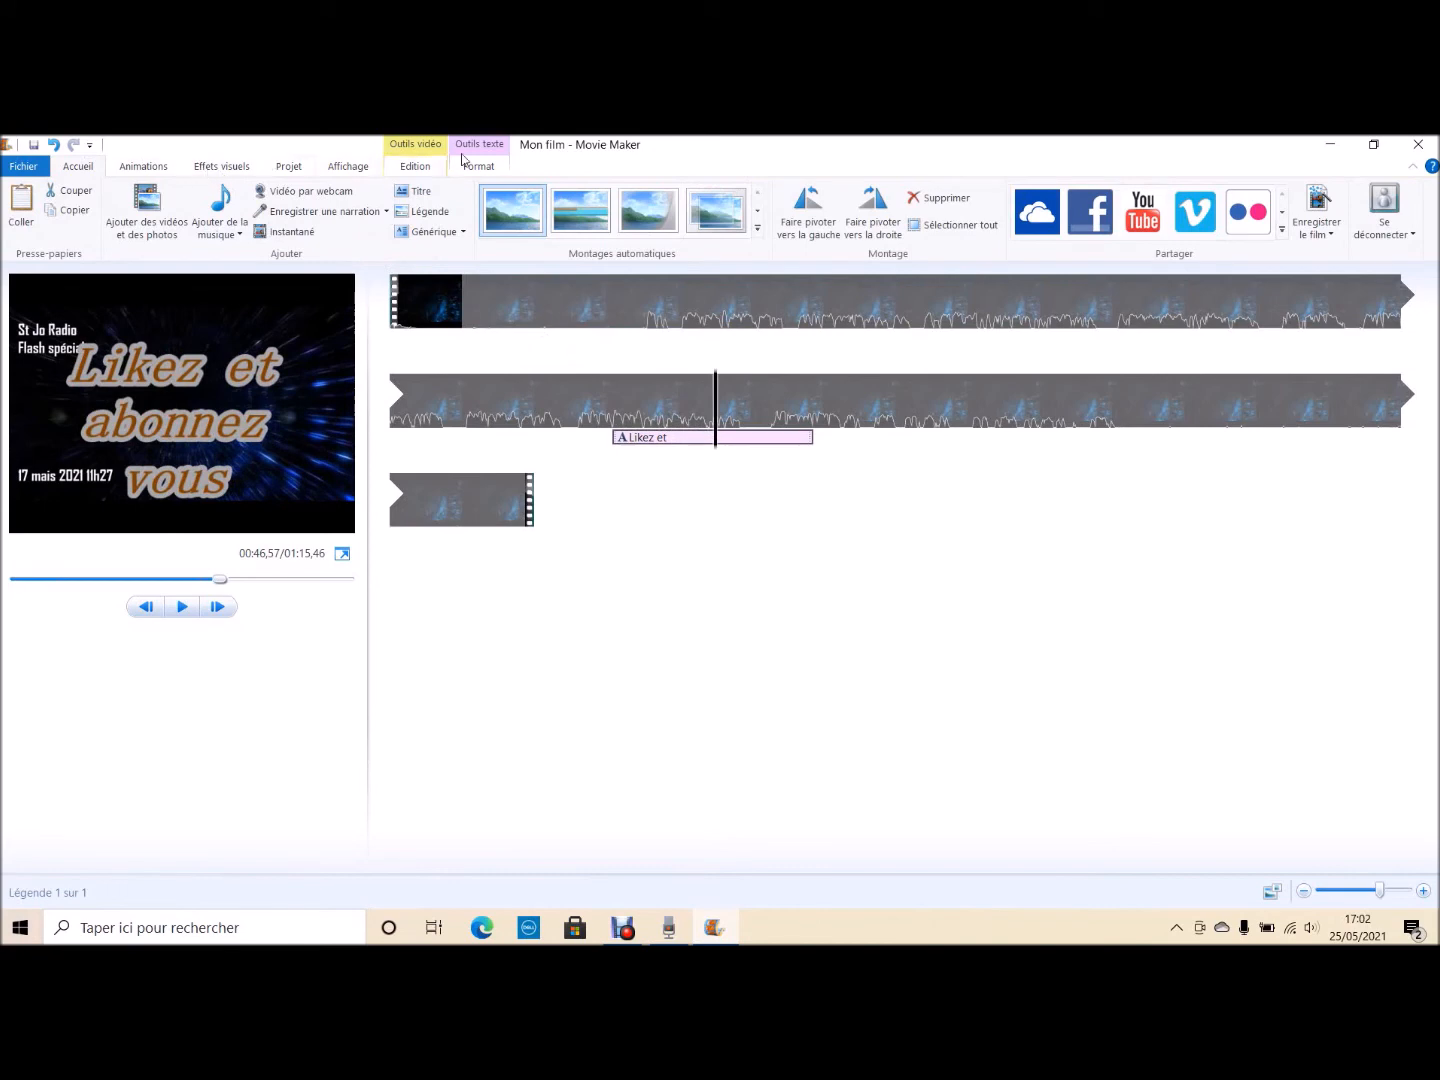
pyautogui.click(478, 165)
pyautogui.click(1306, 224)
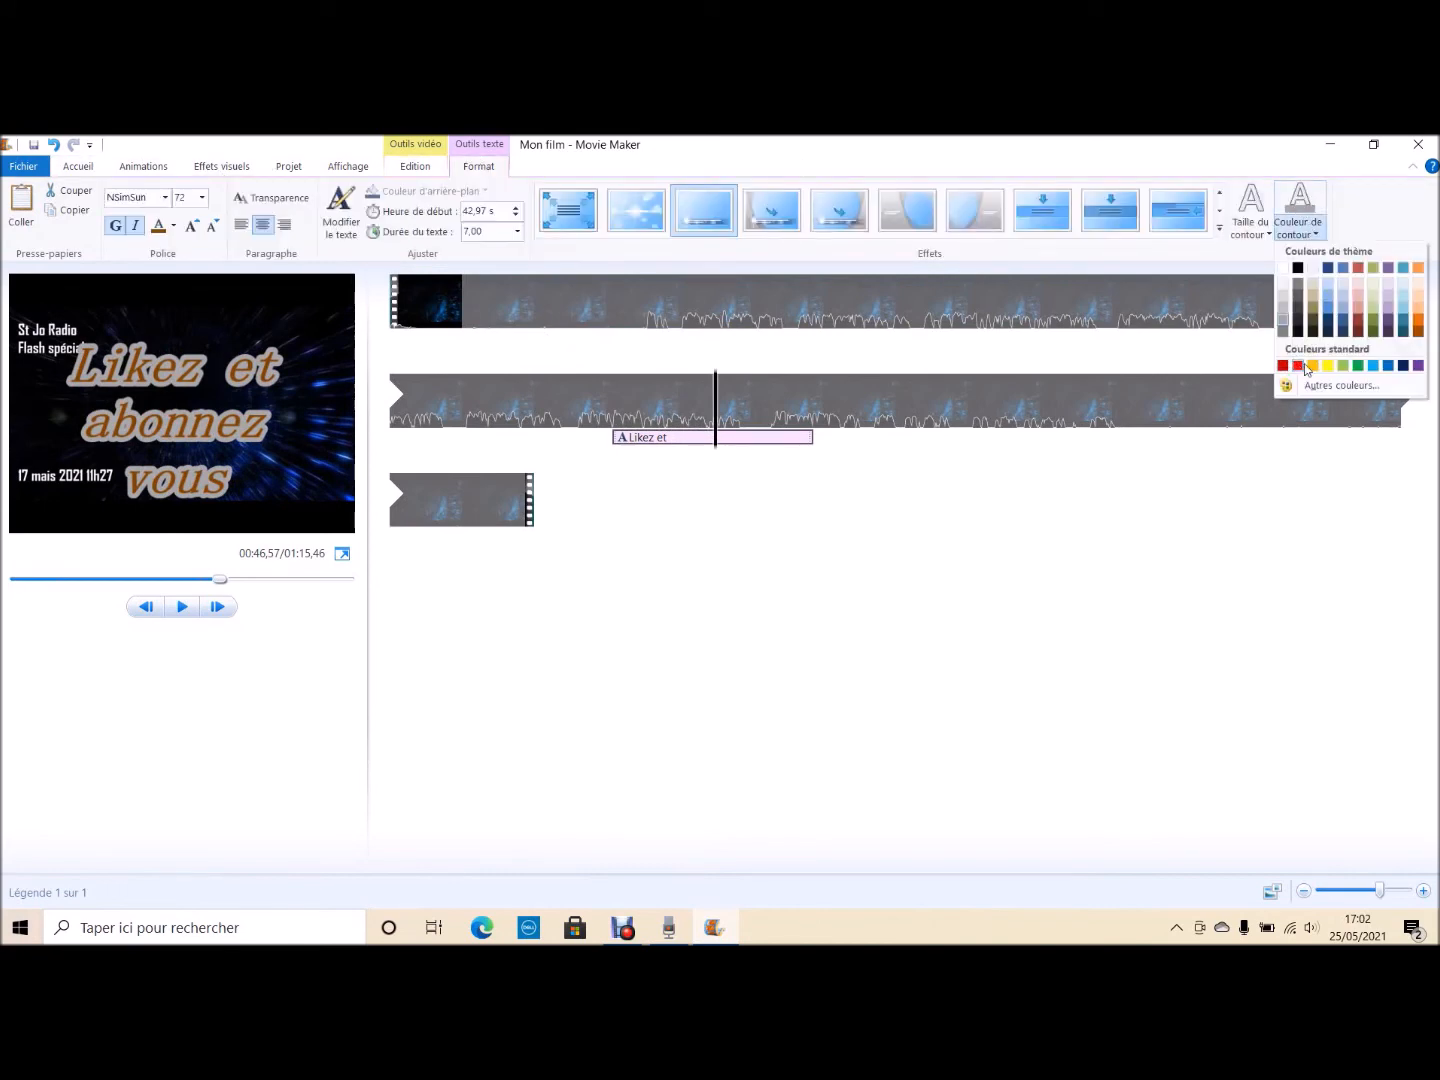
pyautogui.click(1298, 366)
pyautogui.press('space')
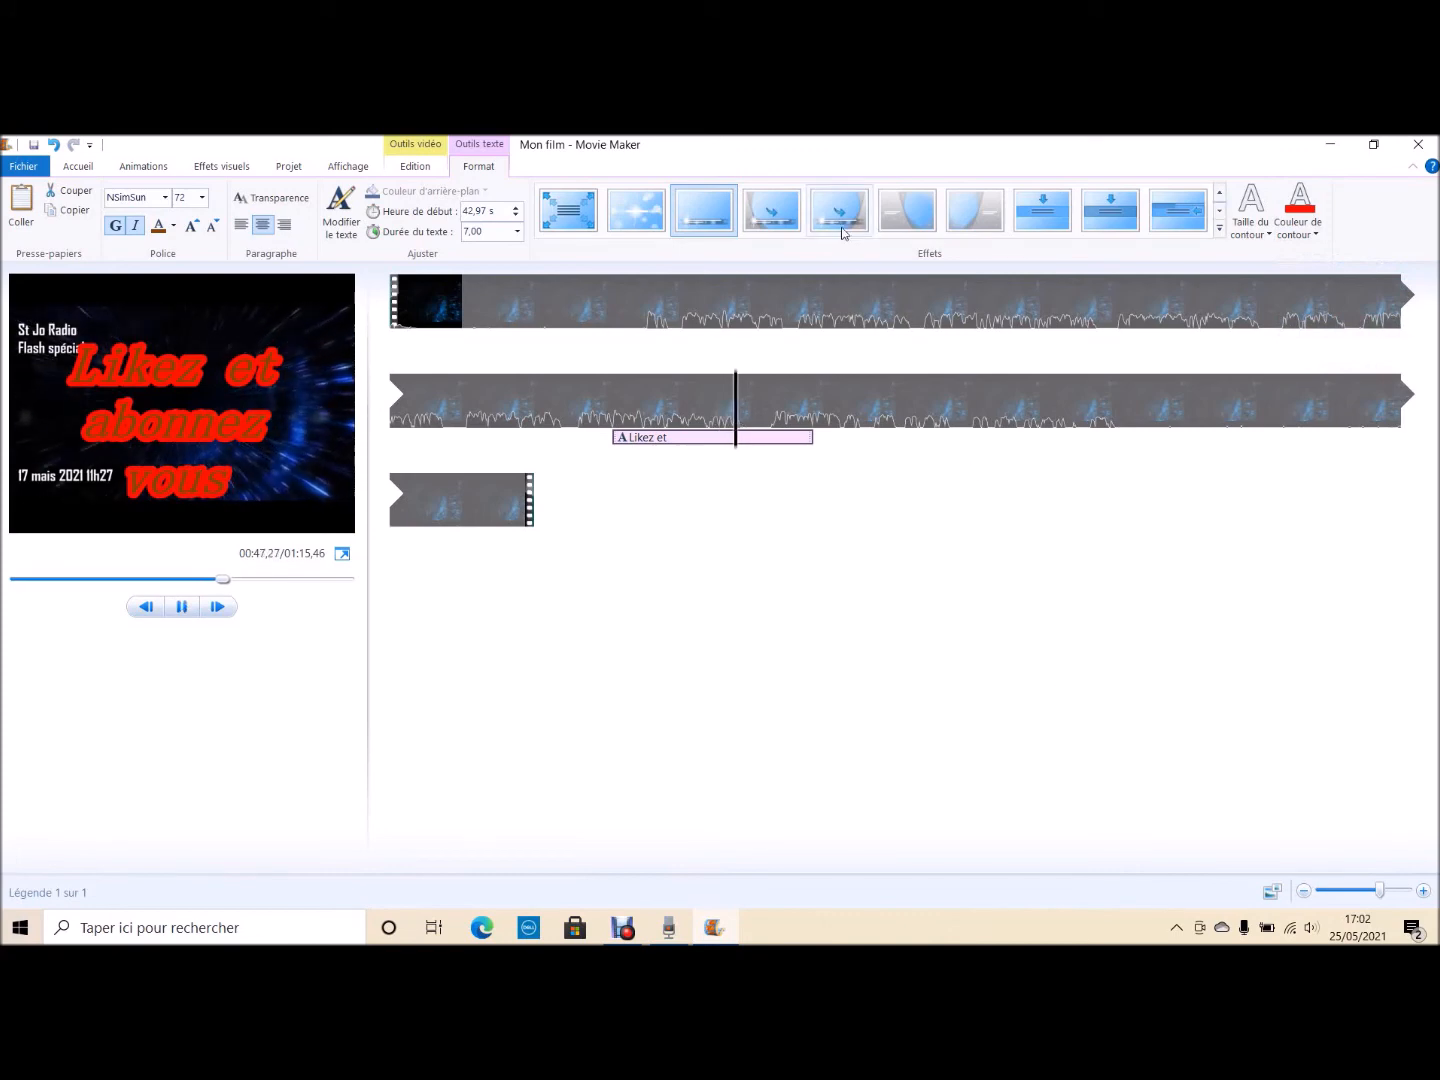
pyautogui.press('space')
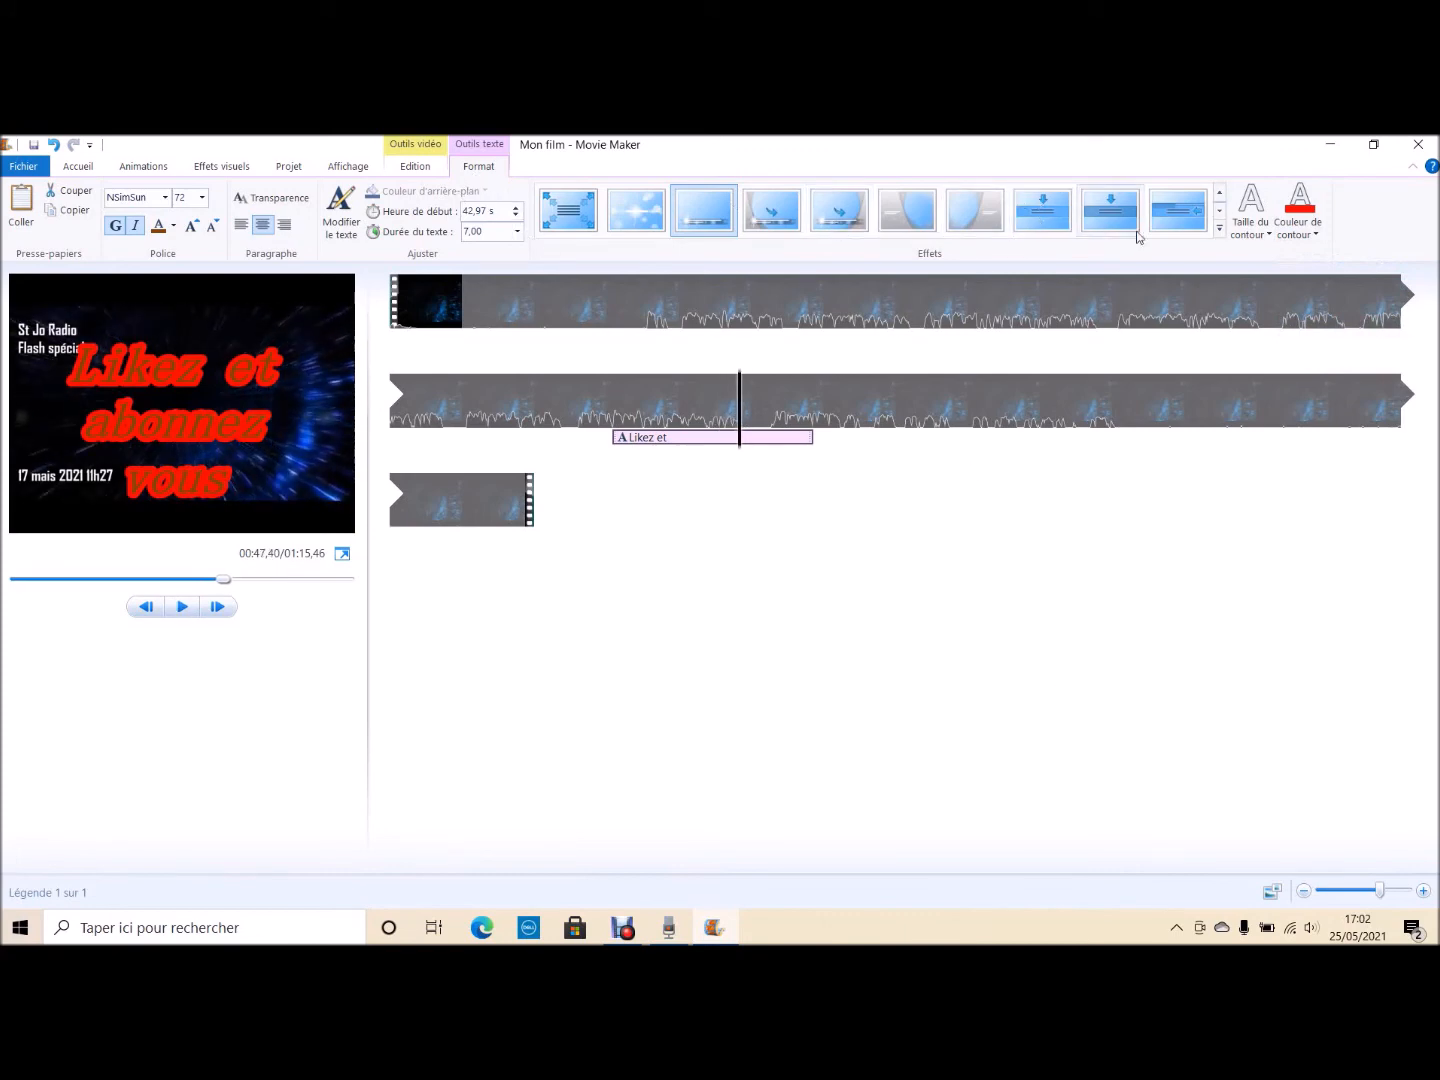
pyautogui.click(1251, 212)
pyautogui.click(1258, 412)
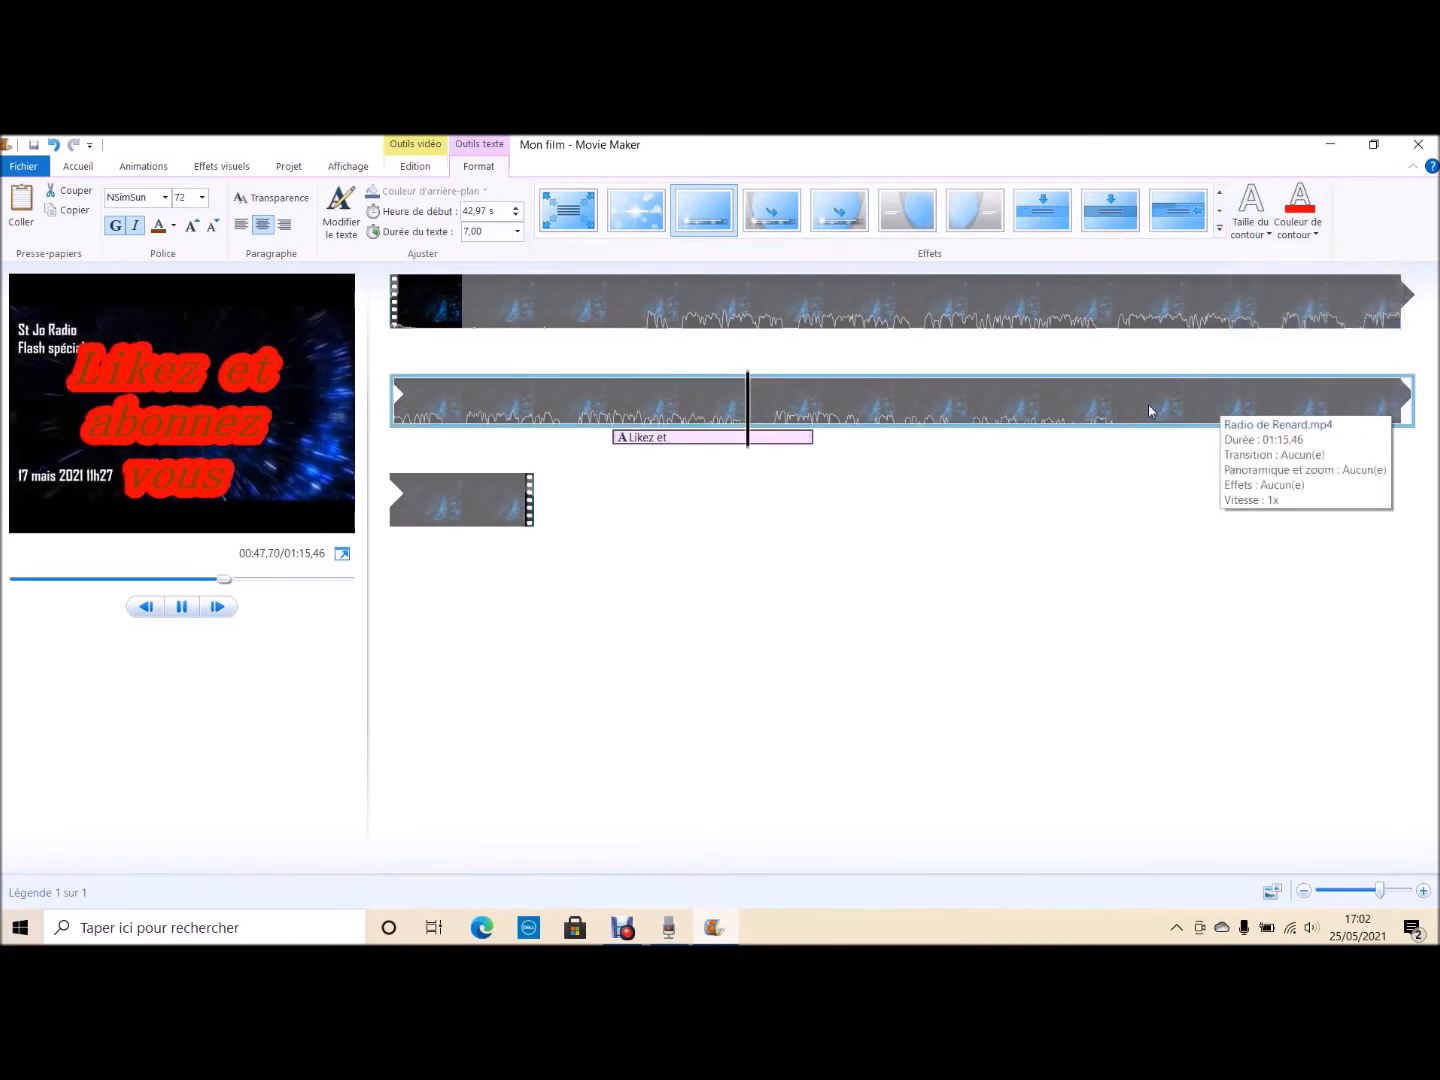
# Try three different outline sizes on the caption text, alternating between thinner and thicker outlines
pyautogui.click(1251, 212)
pyautogui.click(1292, 302)
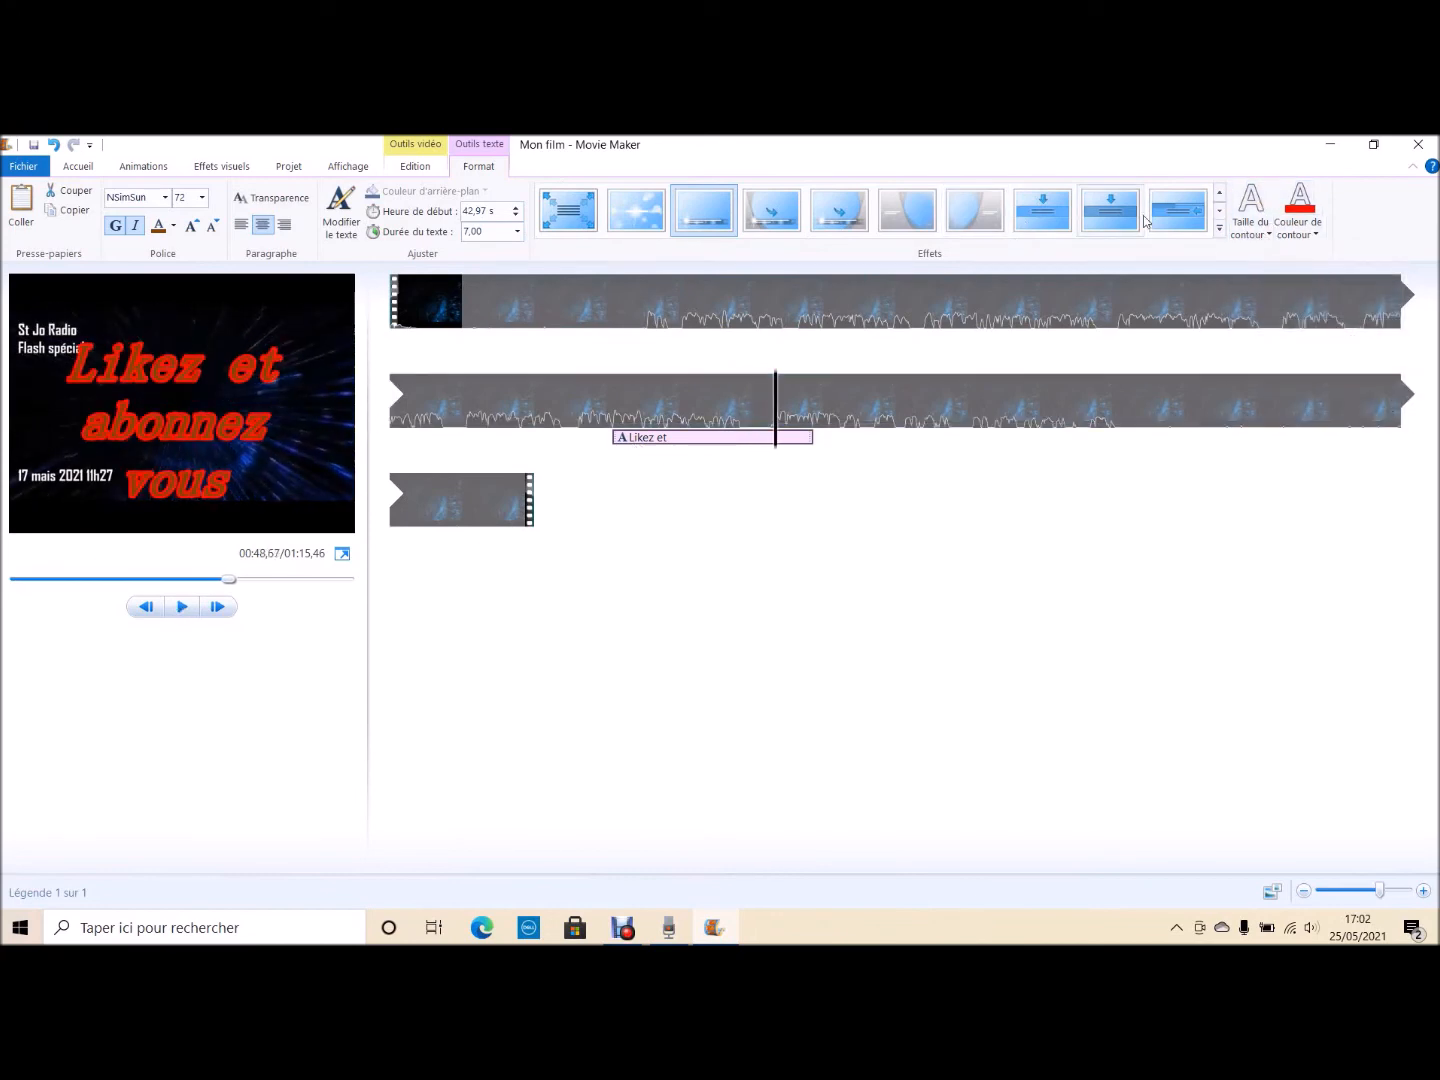
pyautogui.click(1251, 212)
pyautogui.click(1300, 350)
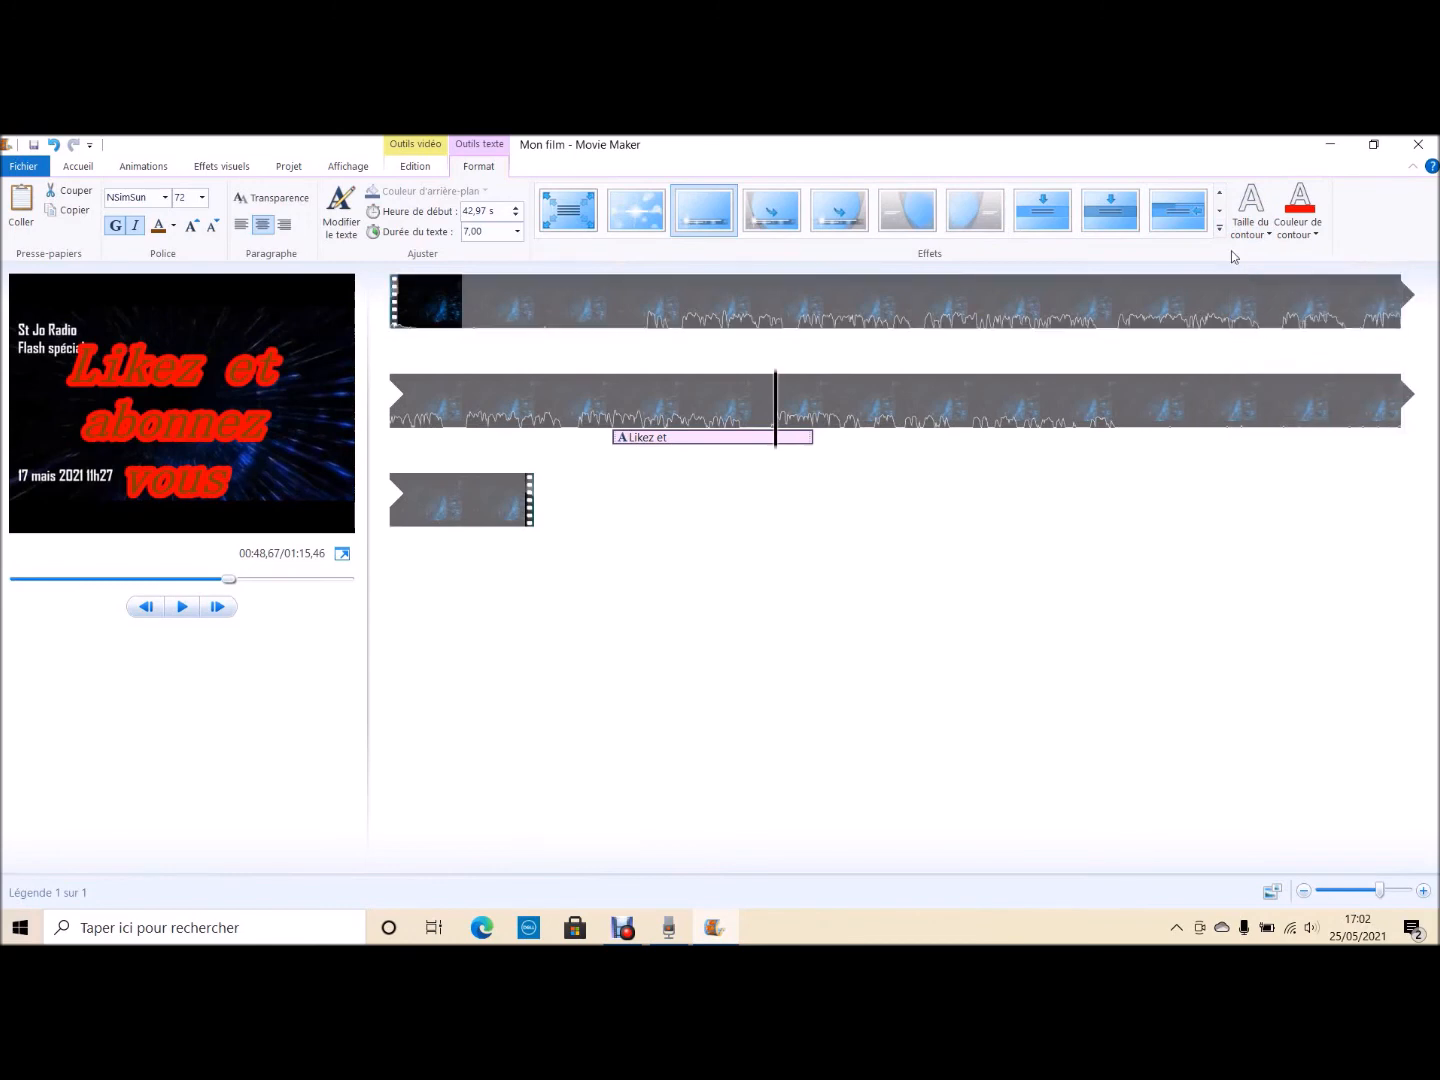
pyautogui.click(1251, 210)
pyautogui.click(1277, 296)
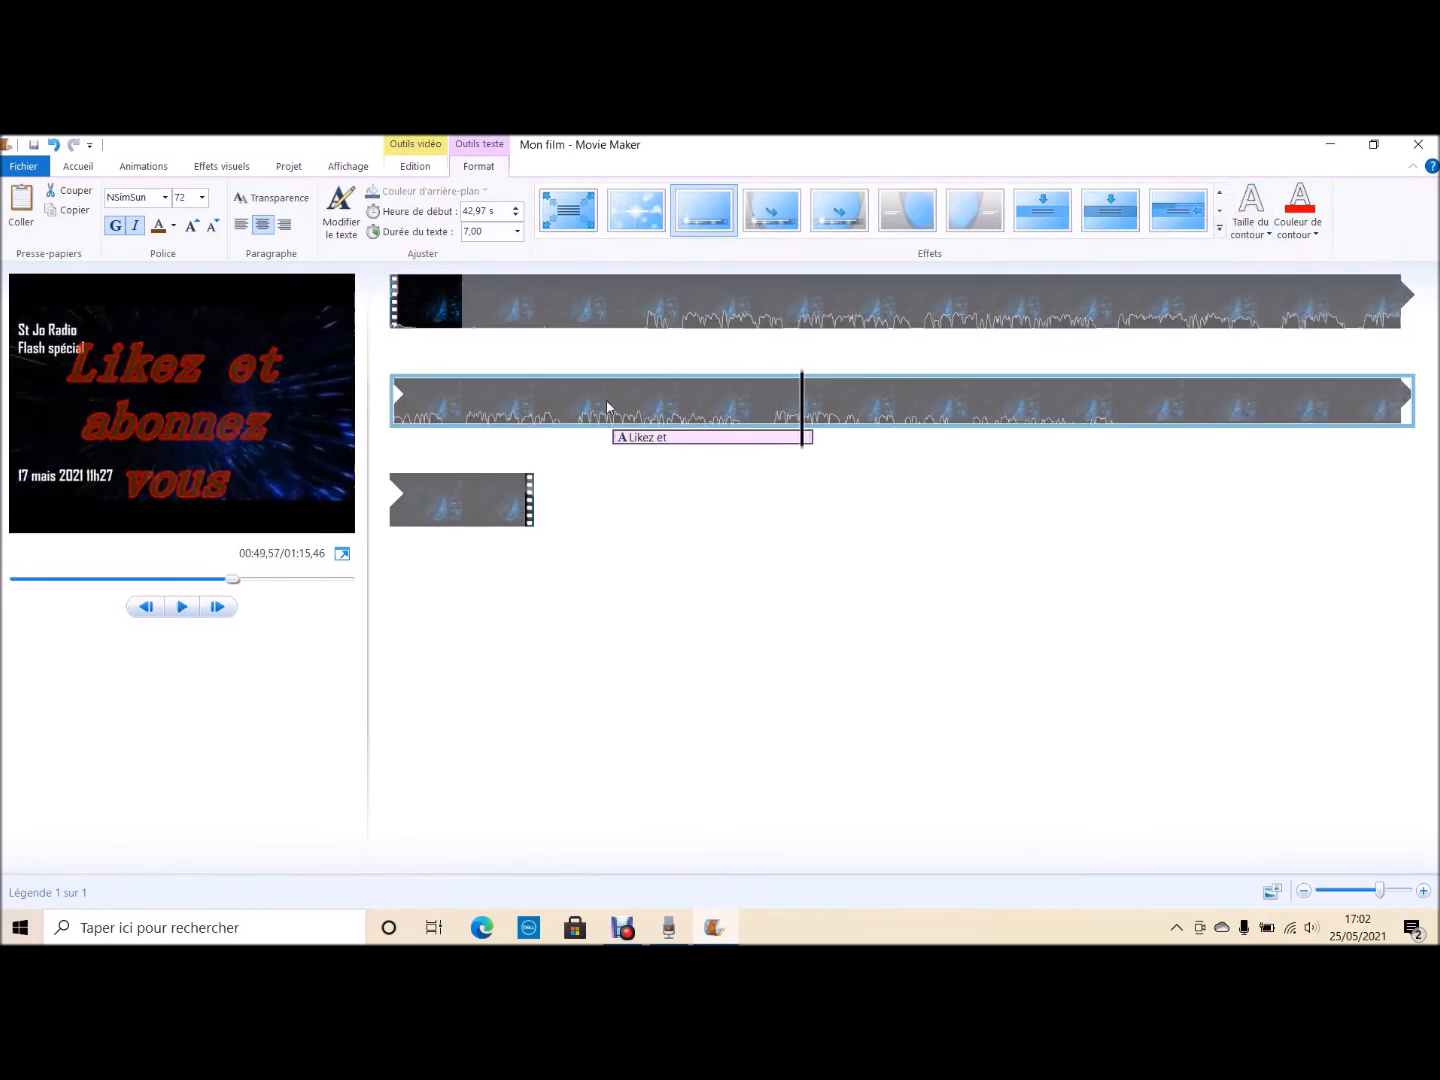
# Delete the caption from the timeline, and open and dismiss the dialog for saving the film
pyautogui.click(683, 440)
pyautogui.press('Delete')
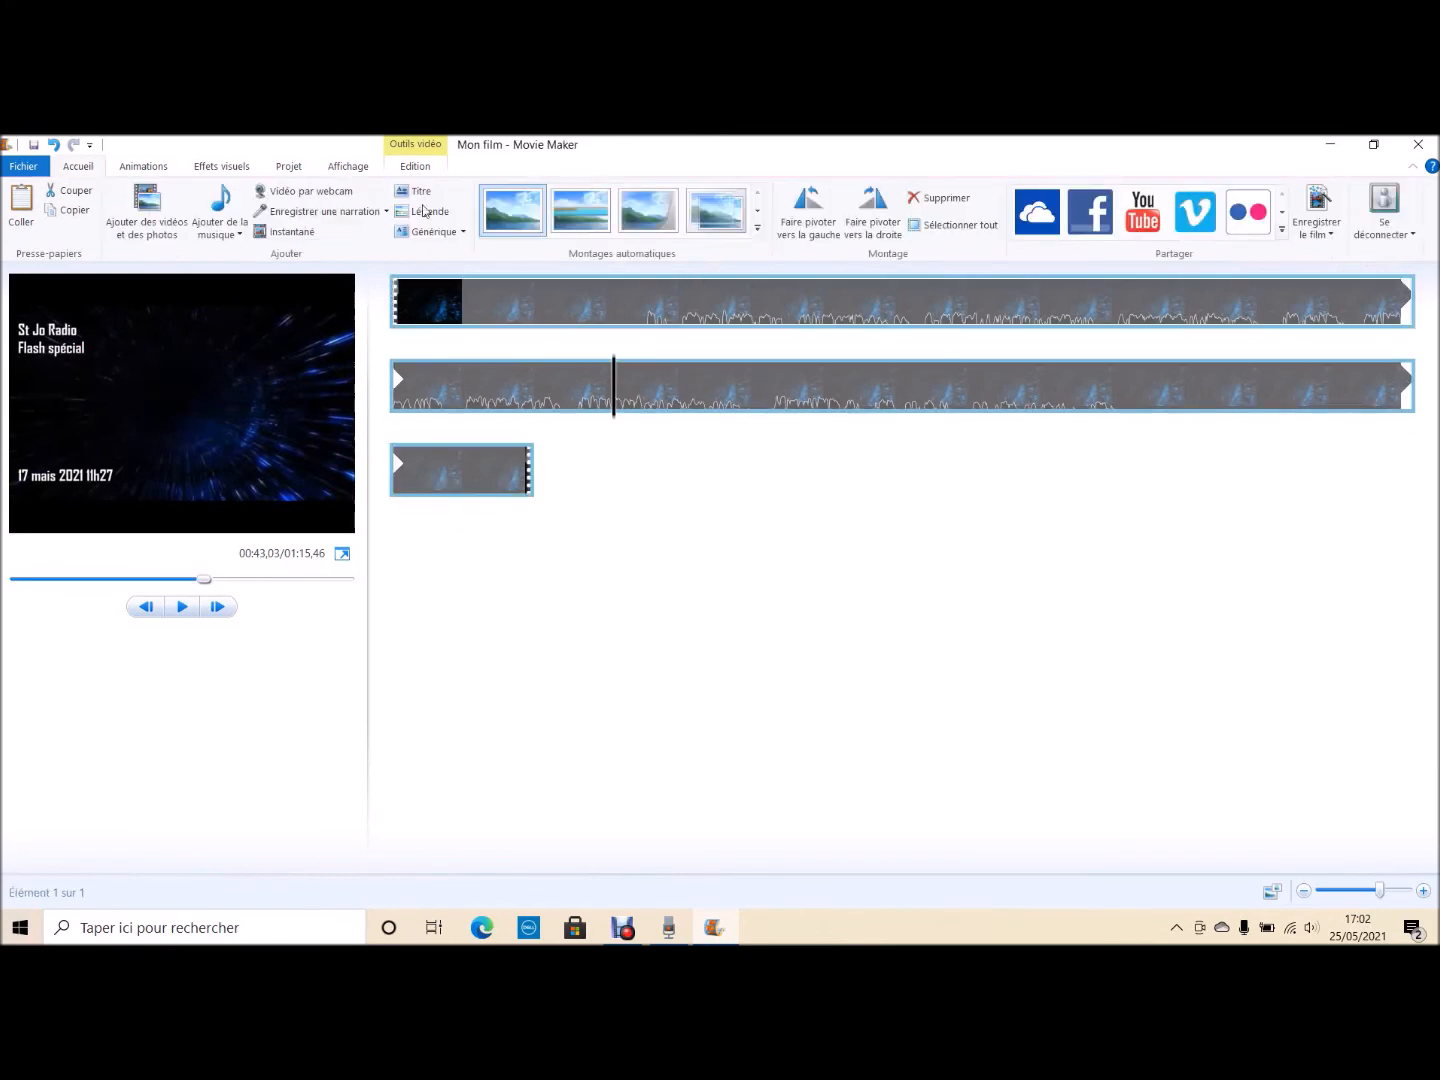
pyautogui.click(1316, 205)
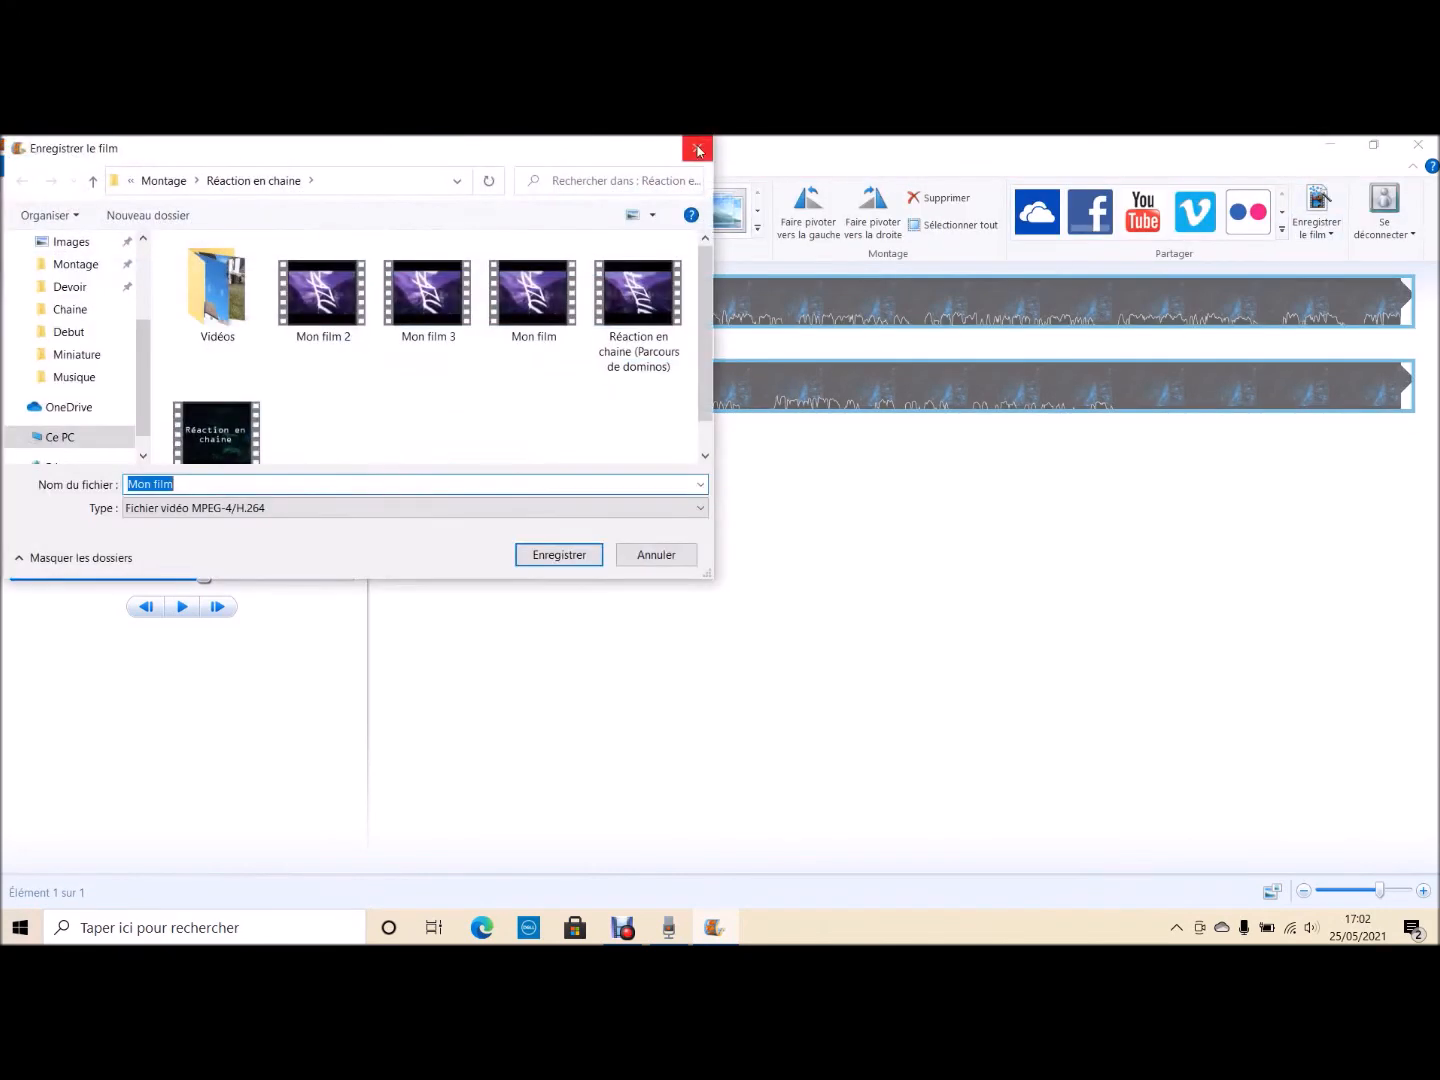
pyautogui.click(697, 148)
# Close Movie Maker and save the project as Mon film in the Montage folder
pyautogui.click(1418, 144)
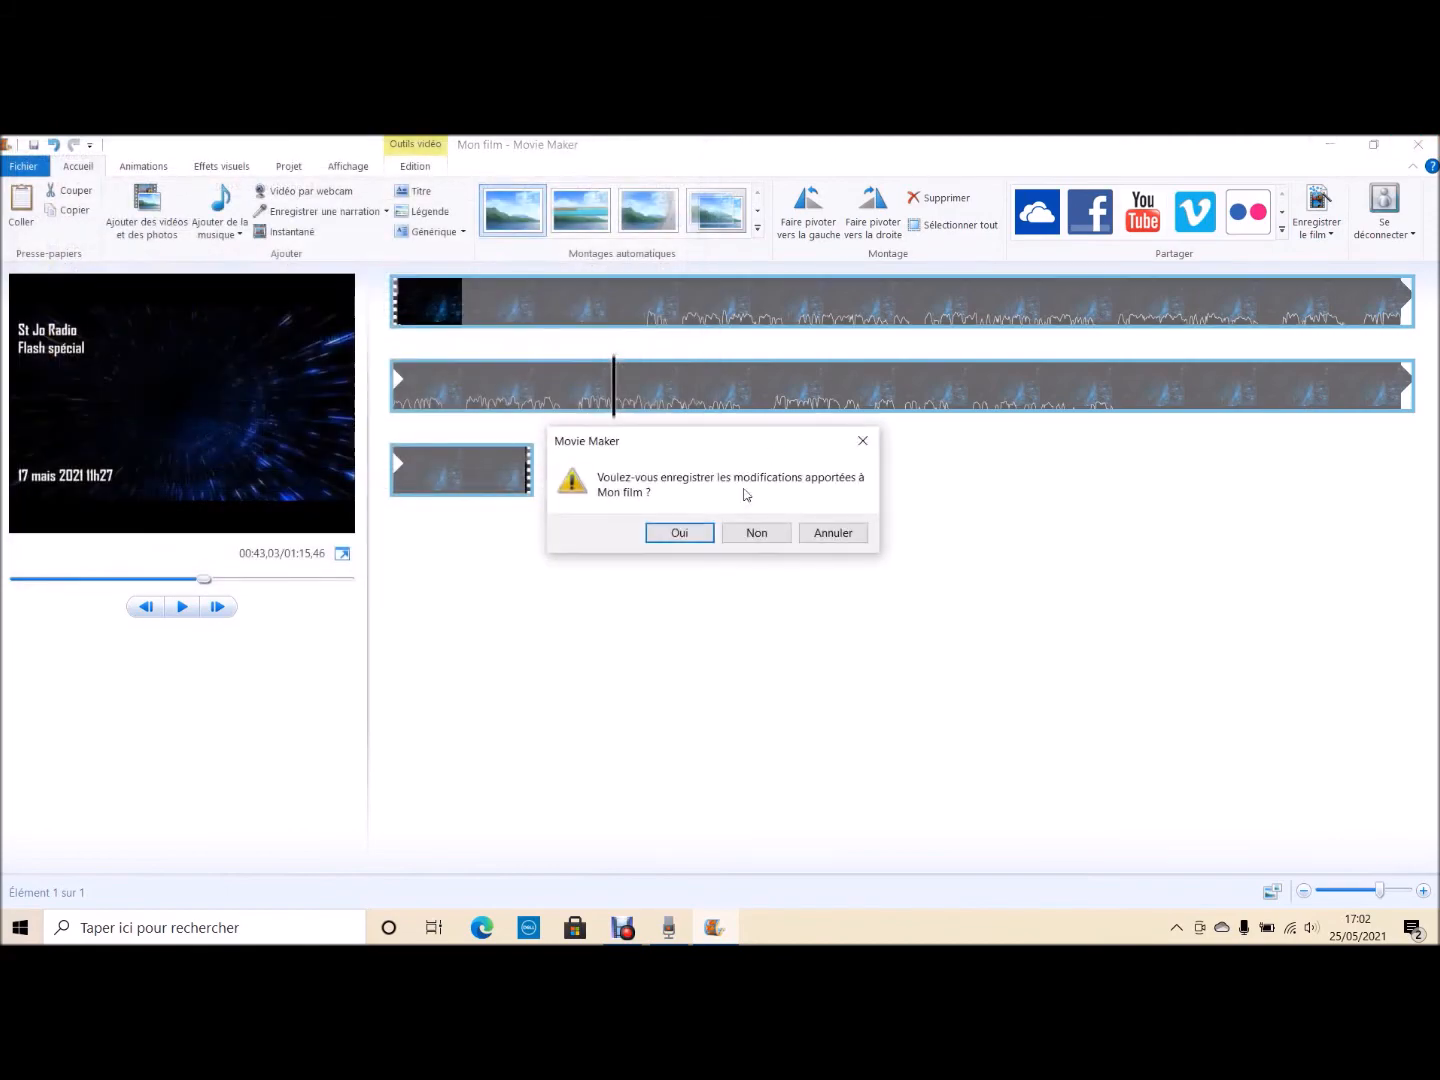
pyautogui.click(692, 533)
pyautogui.scroll(-3, 338, 330)
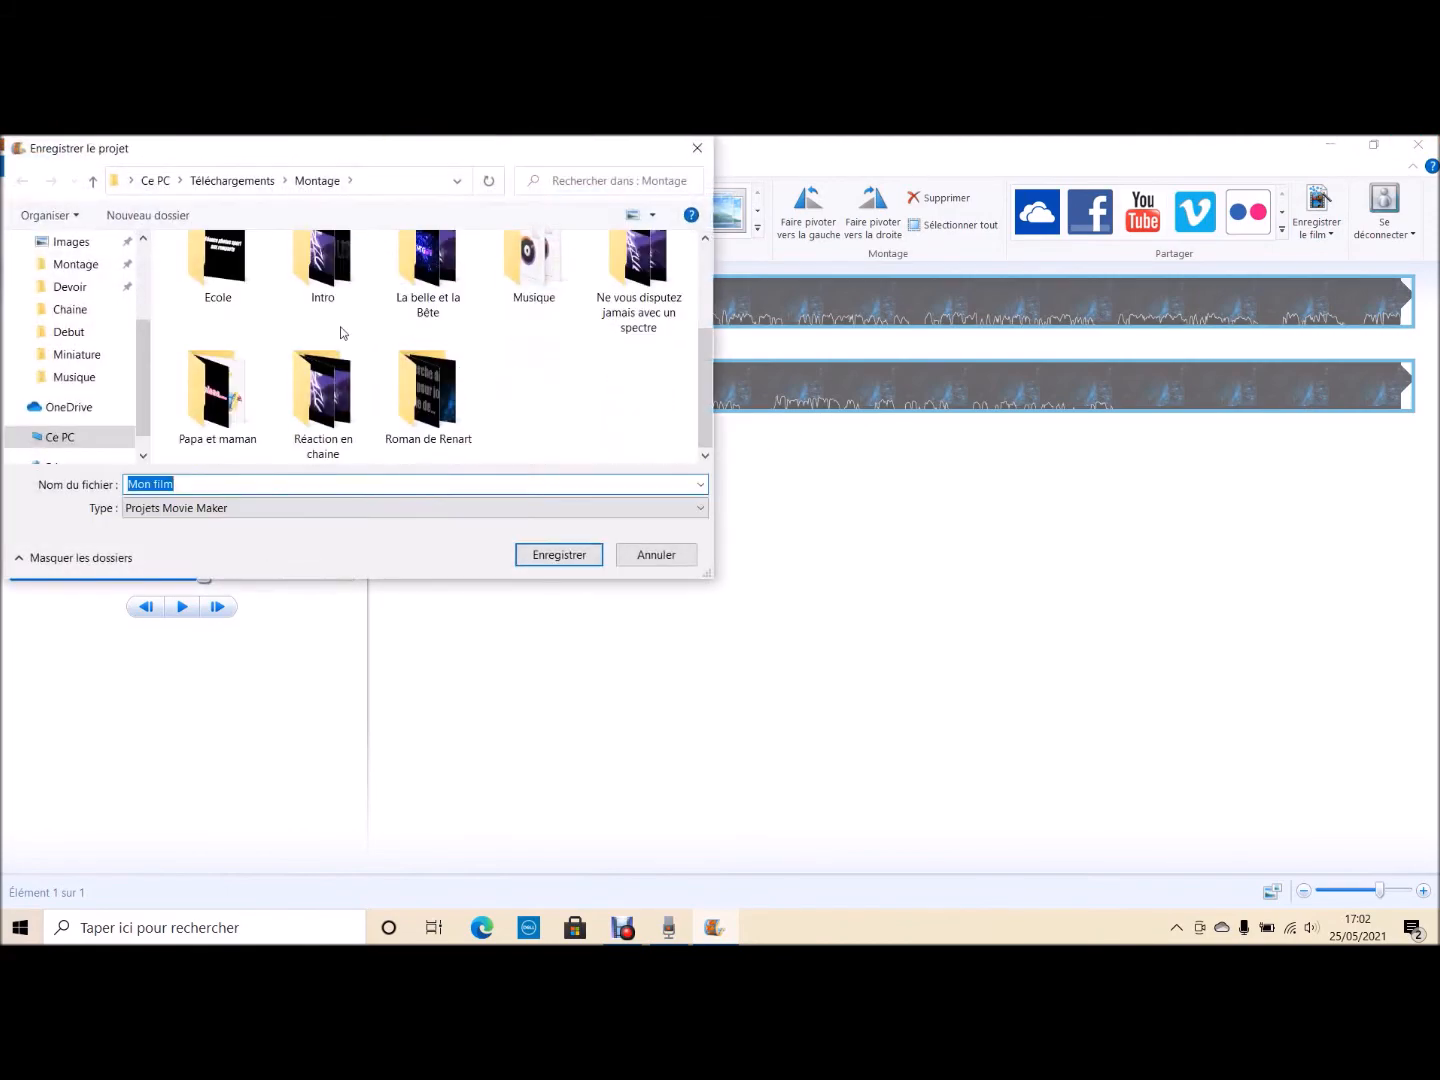
pyautogui.click(559, 555)
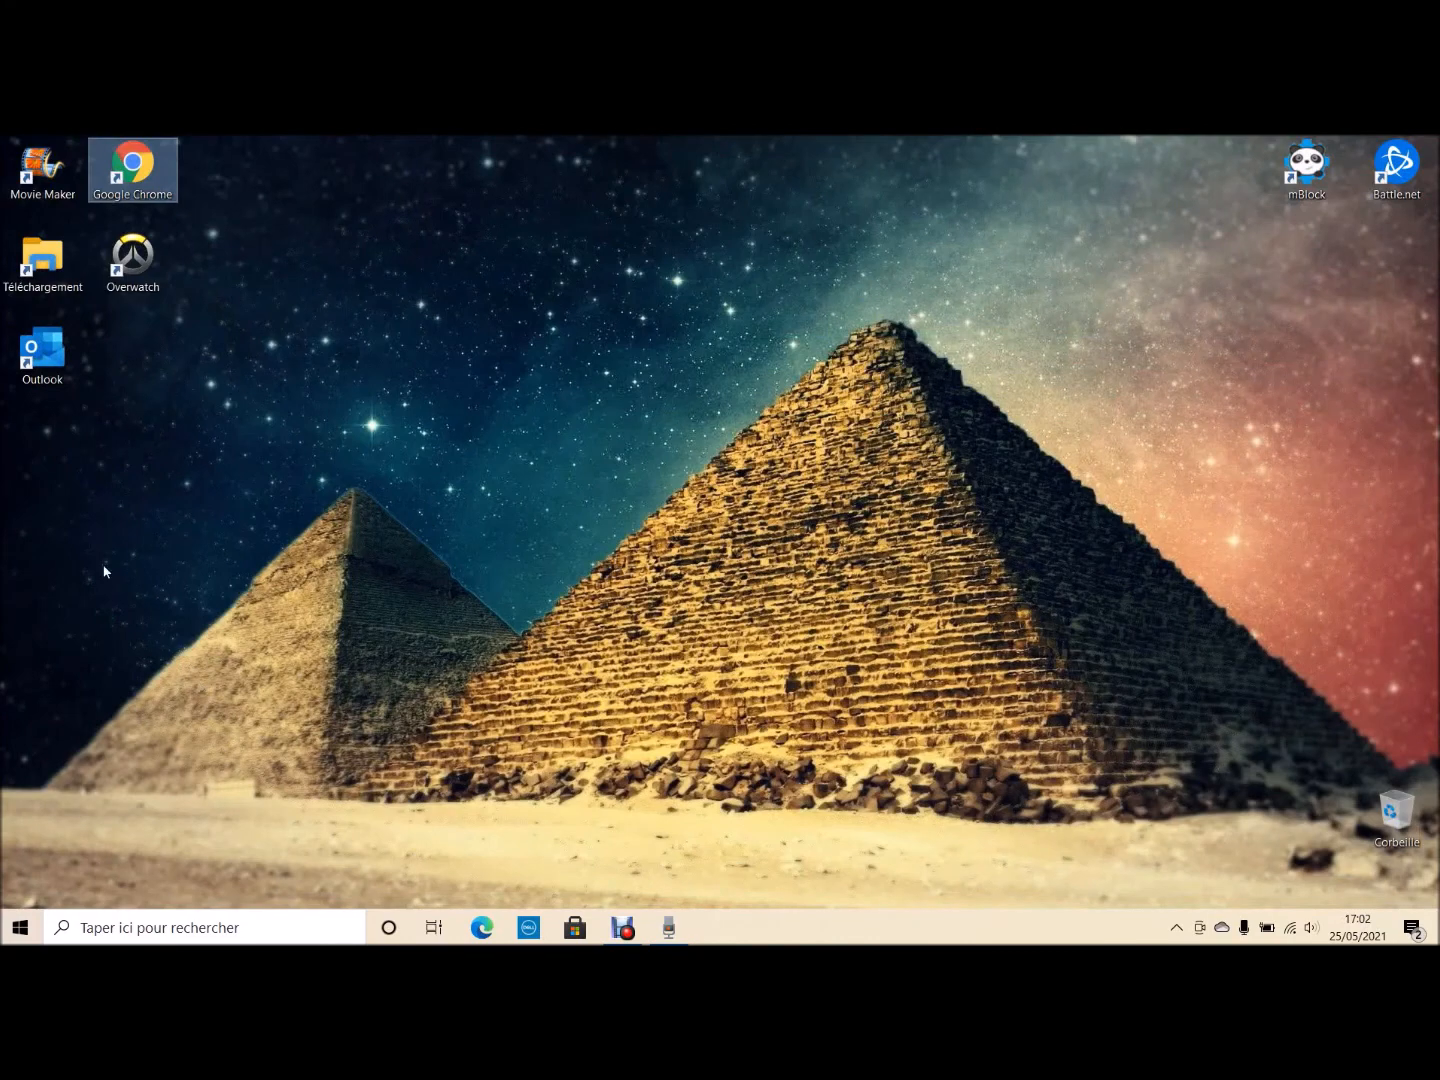
# In File Explorer, move the Mon film project file from the Montage folder to the desktop and close the folder window
pyautogui.doubleClick(42, 258)
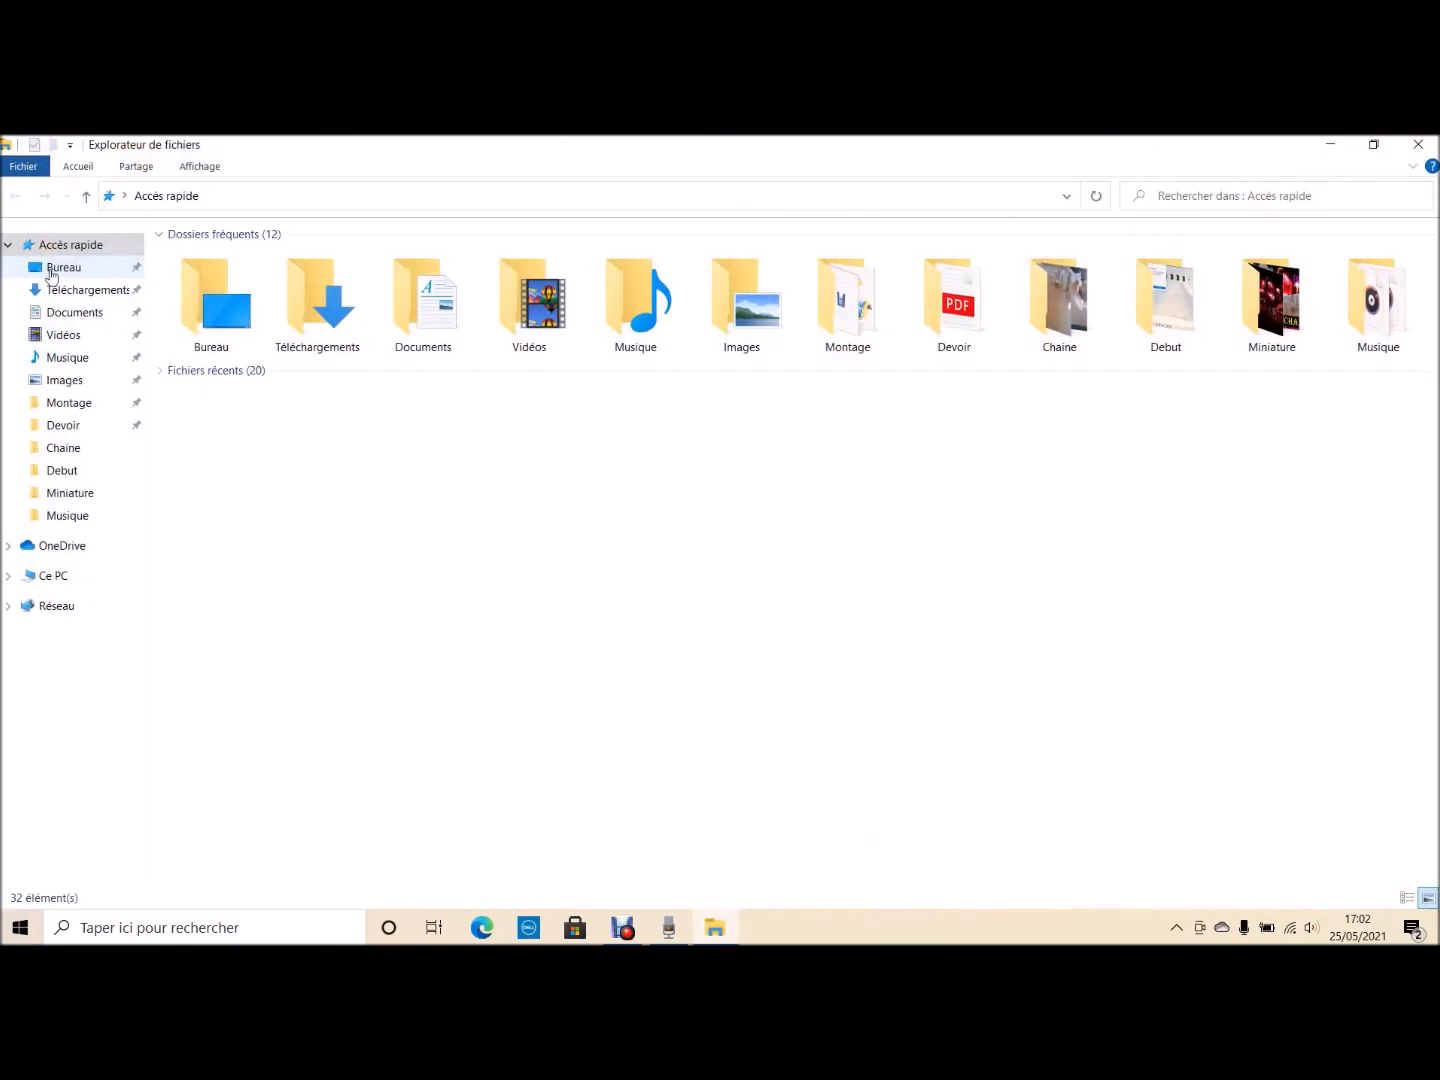
pyautogui.click(68, 402)
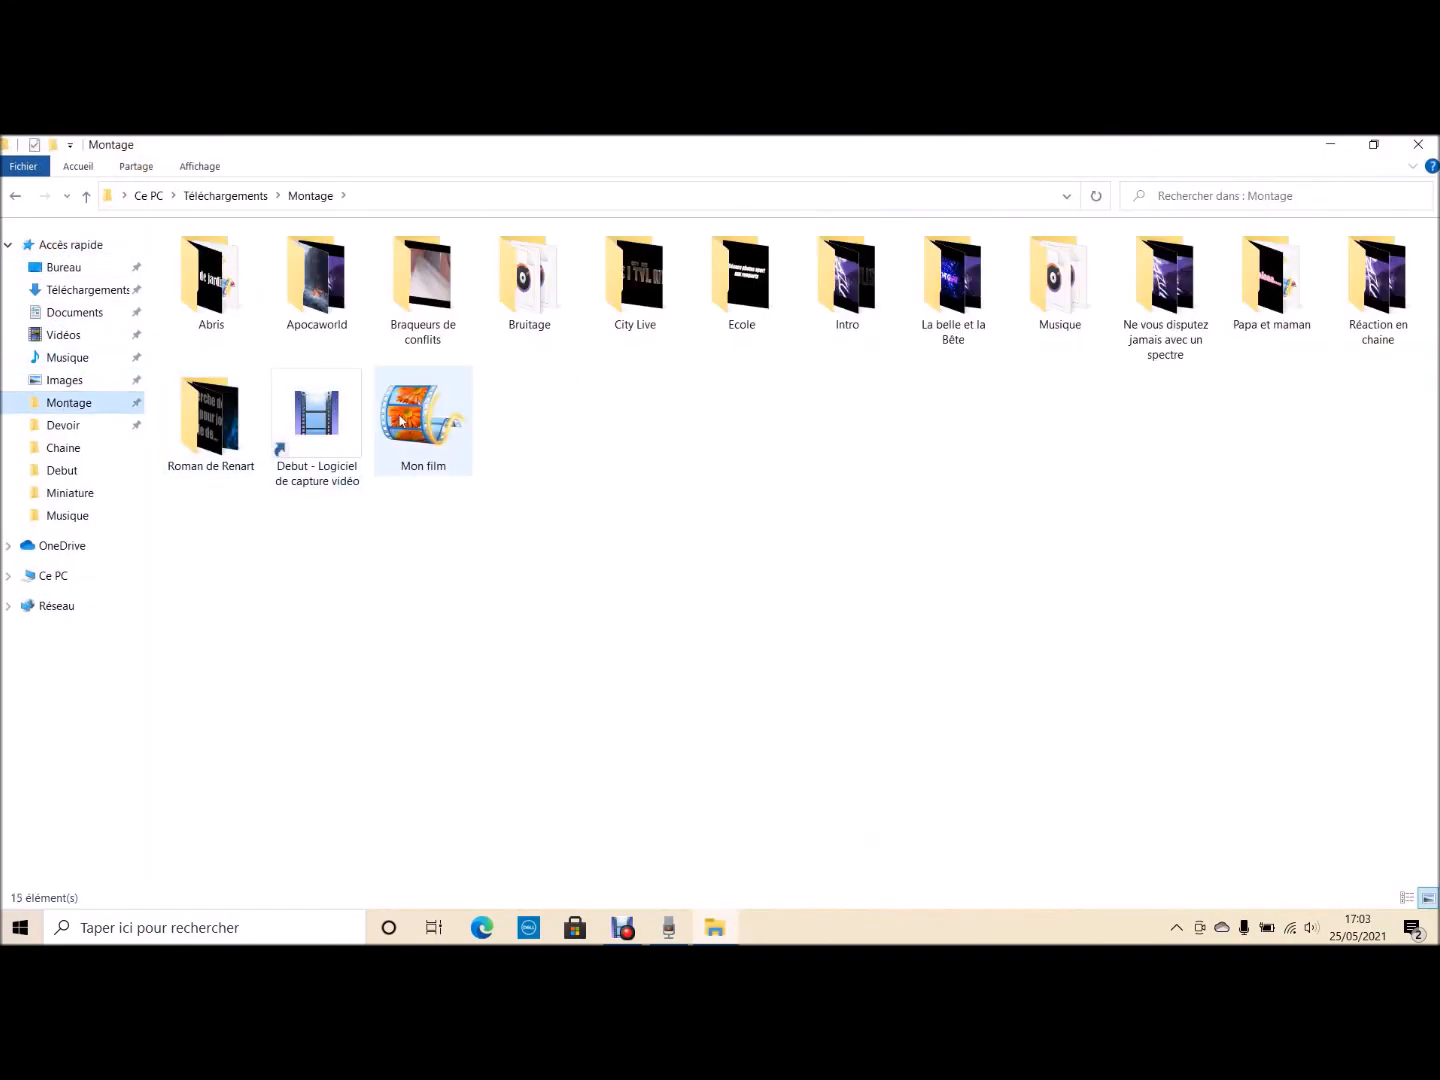
pyautogui.moveTo(400, 420); pyautogui.dragTo(514, 459)
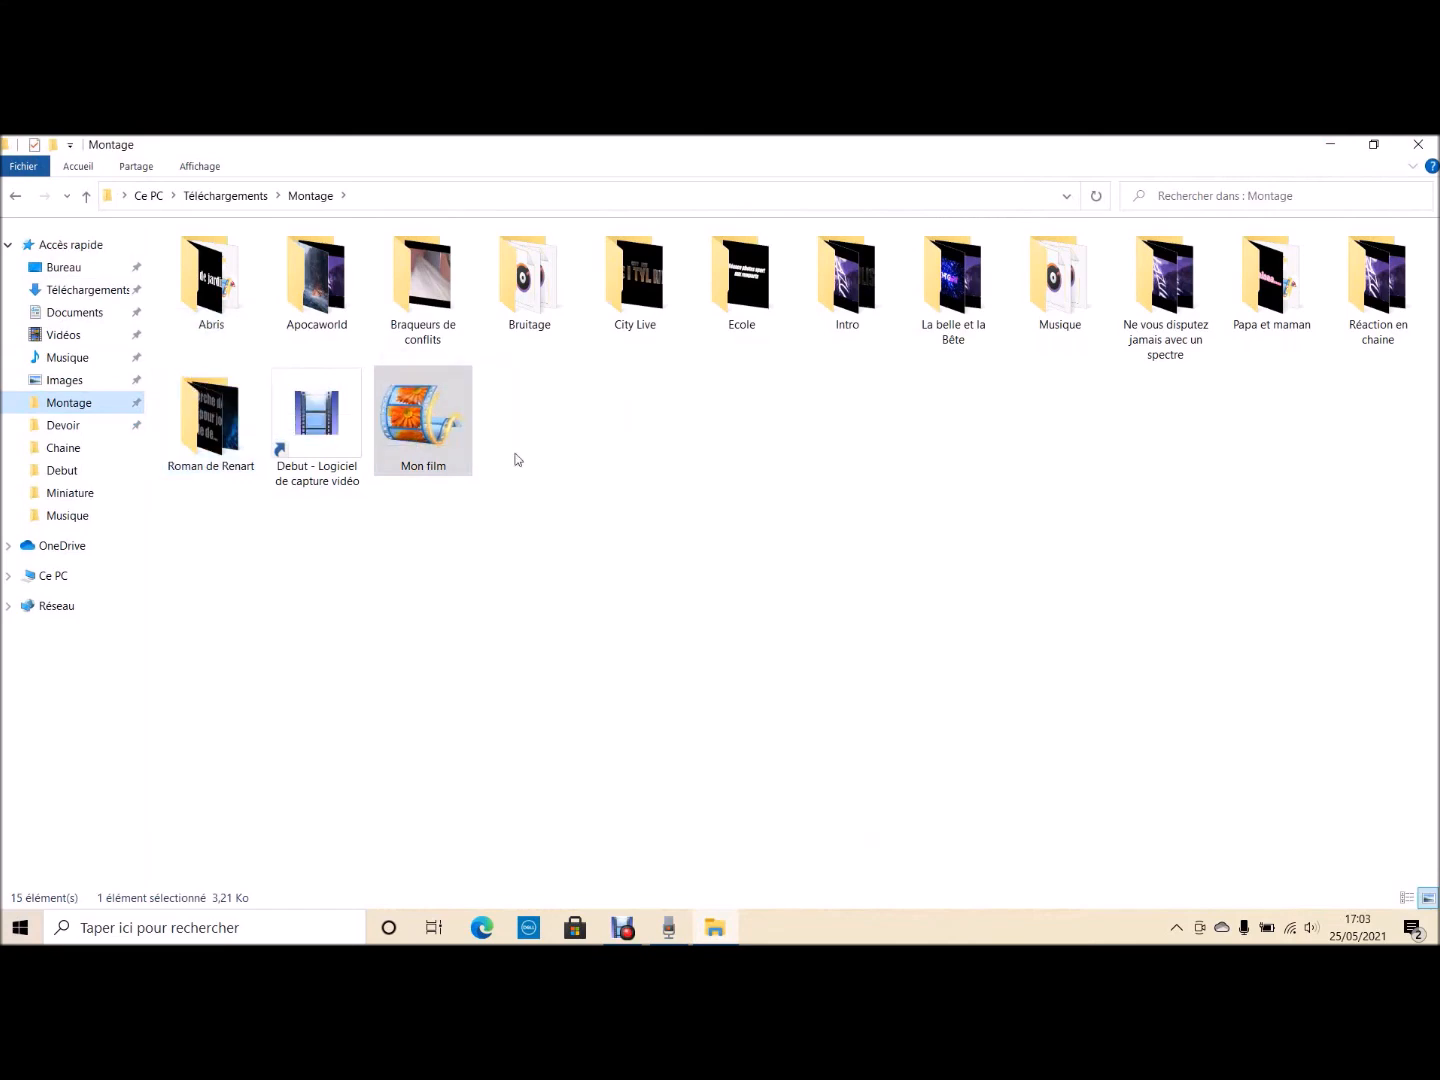
pyautogui.click(537, 465)
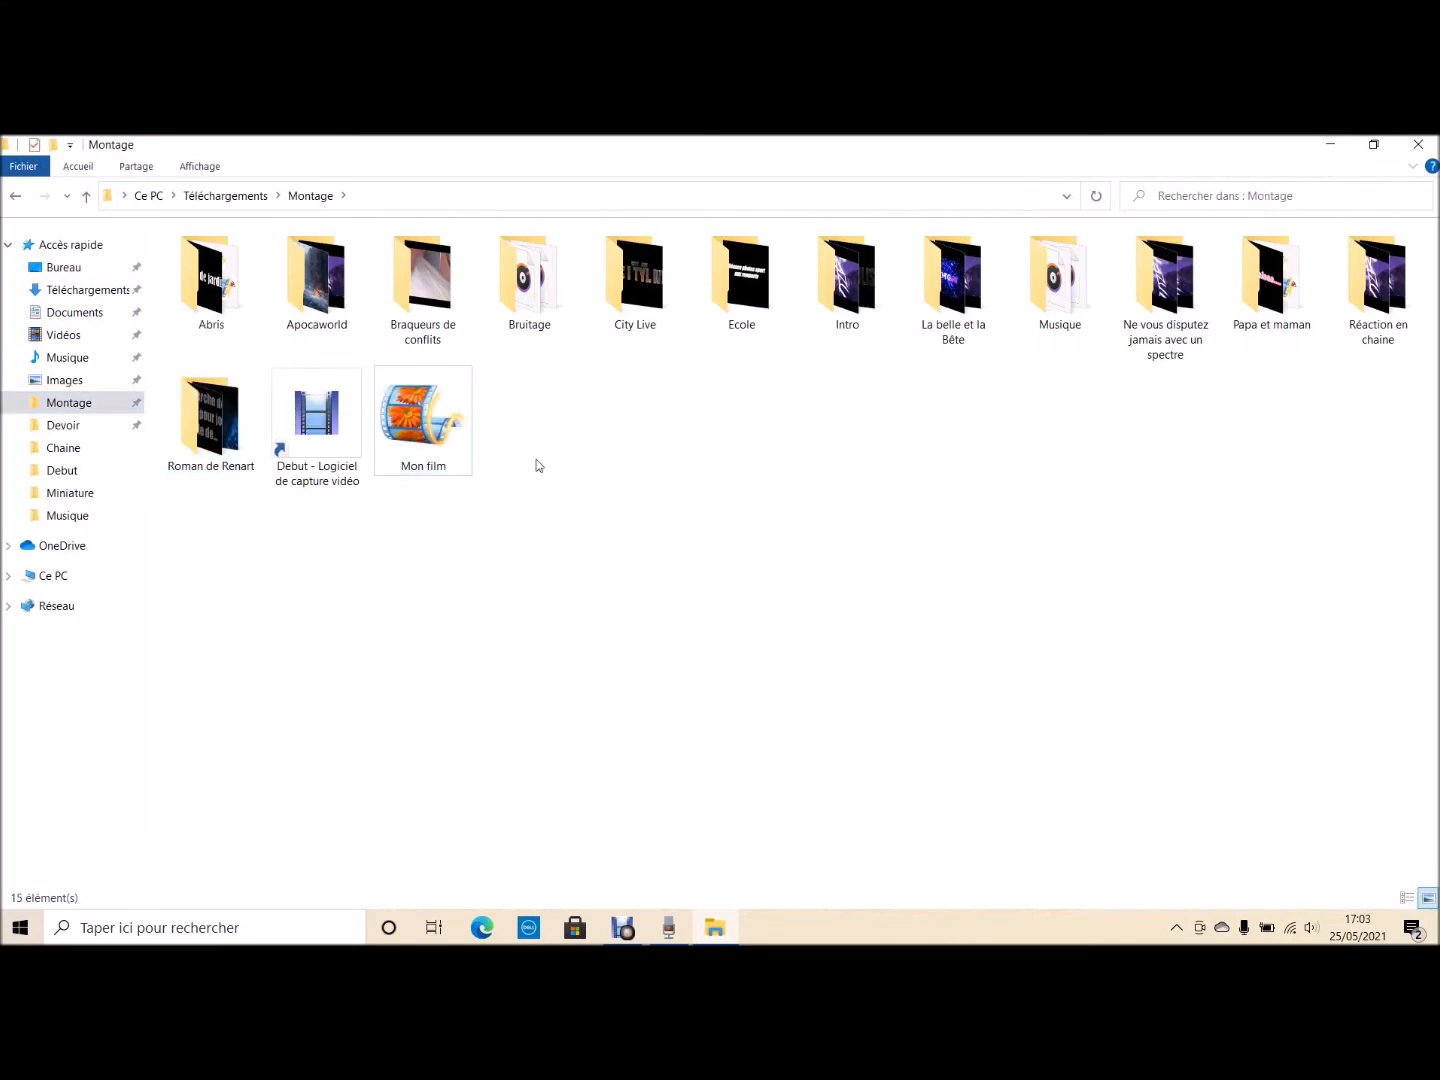
pyautogui.doubleClick(443, 428)
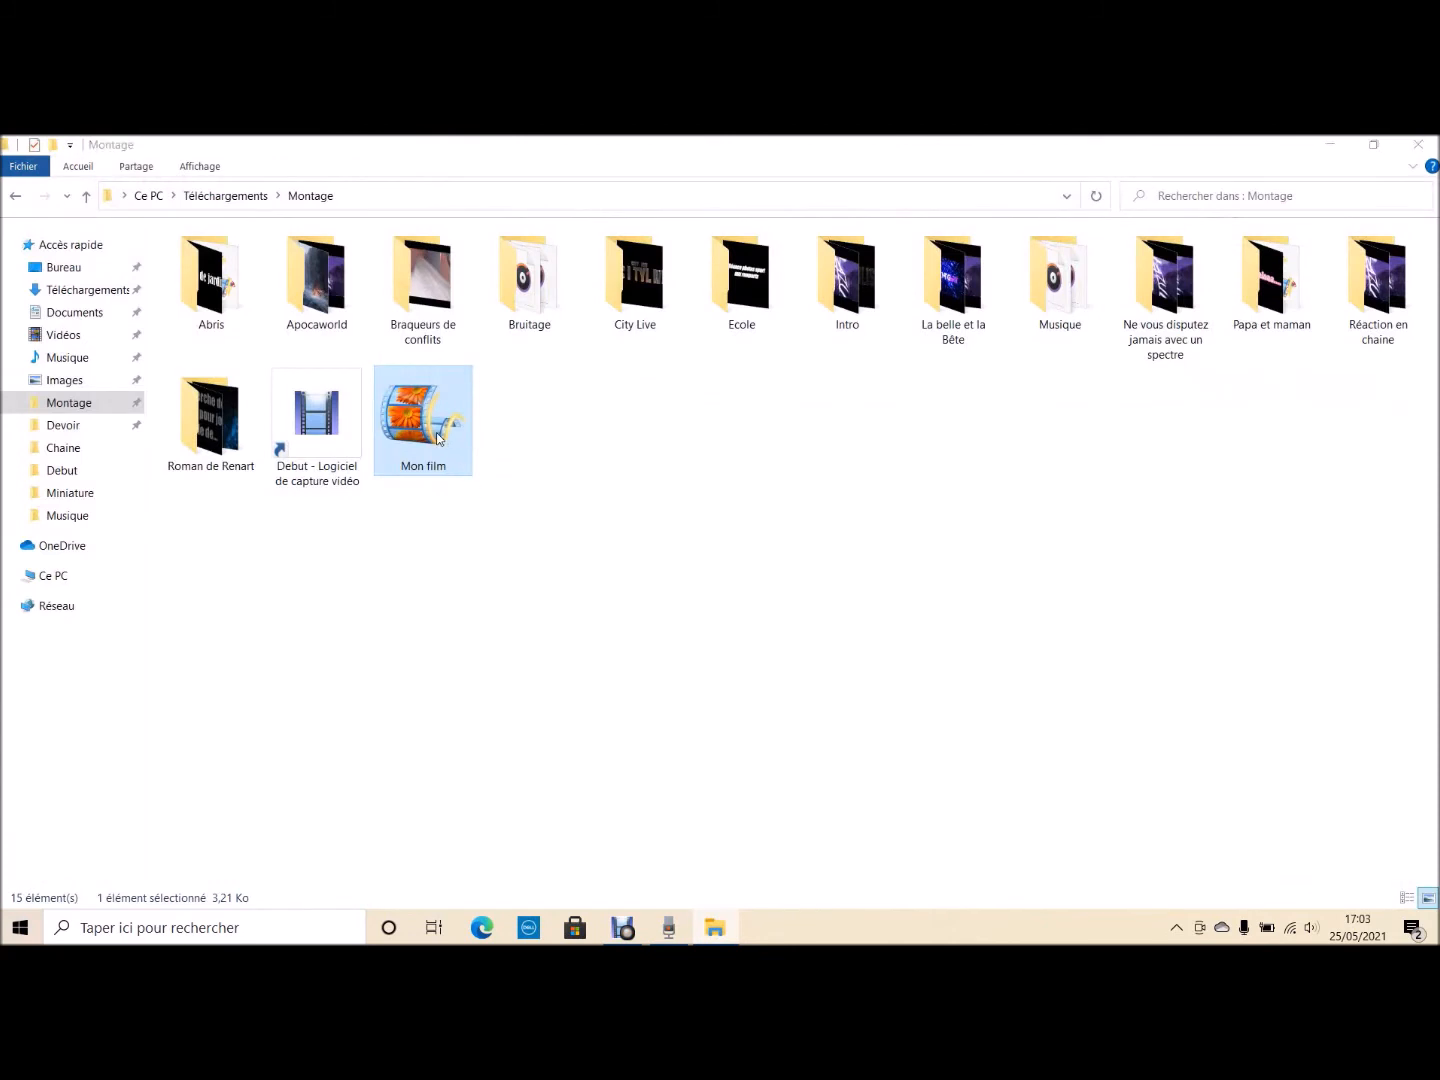
pyautogui.moveTo(437, 437); pyautogui.dragTo(480, 477)
pyautogui.click(1373, 144)
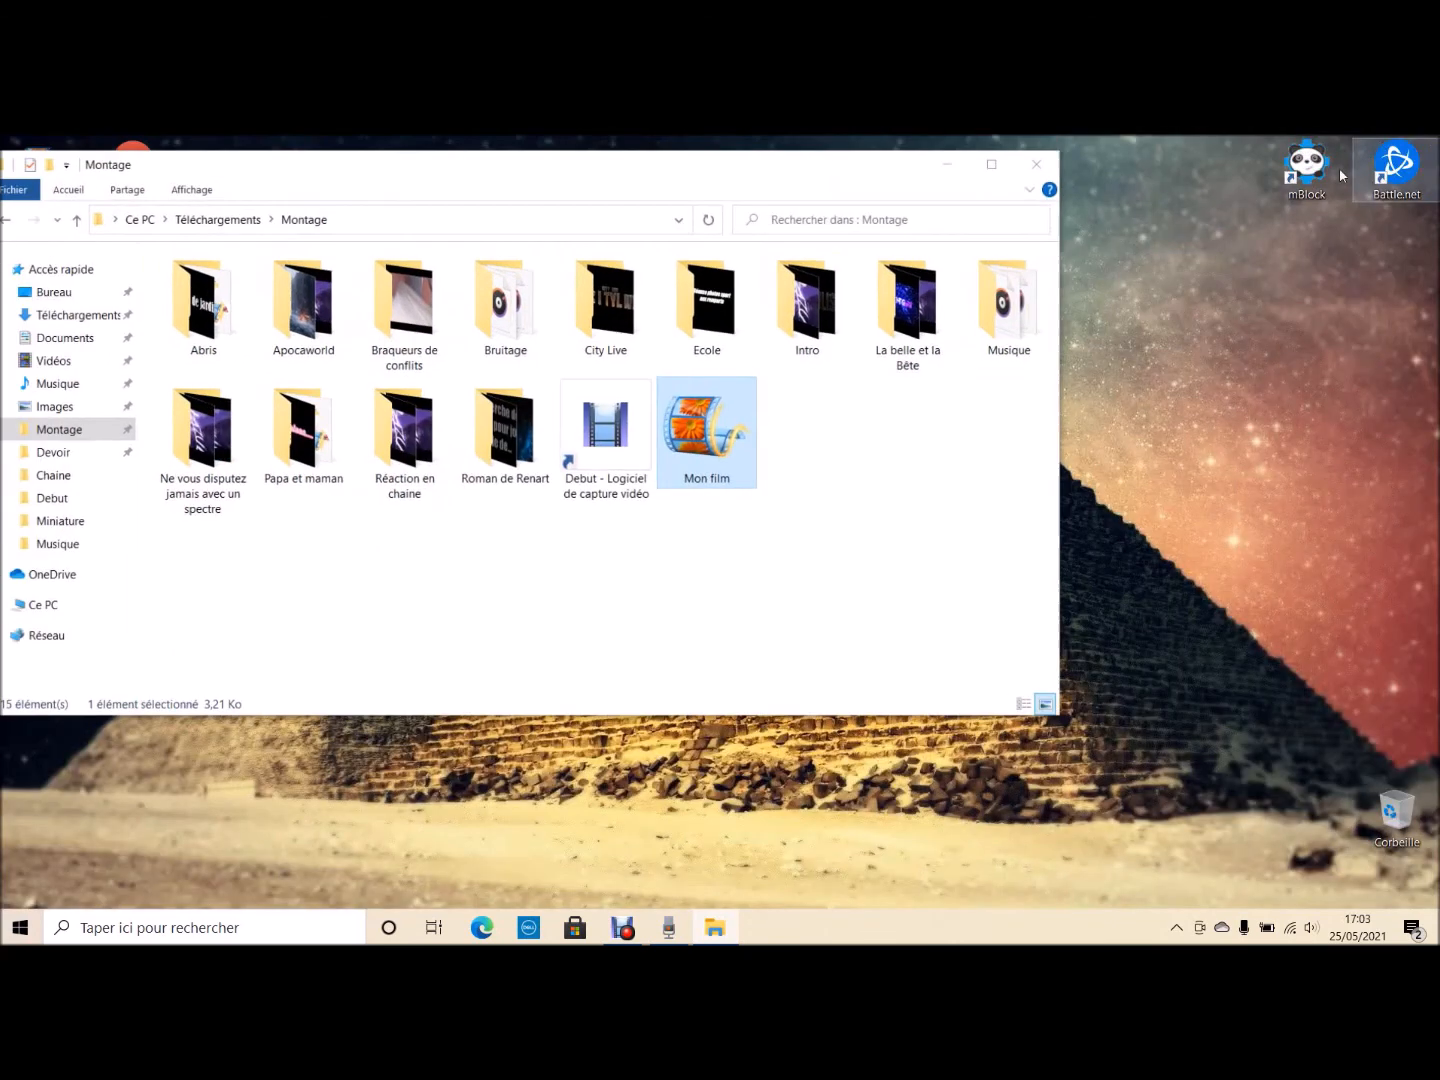
pyautogui.moveTo(752, 404); pyautogui.dragTo(1175, 424)
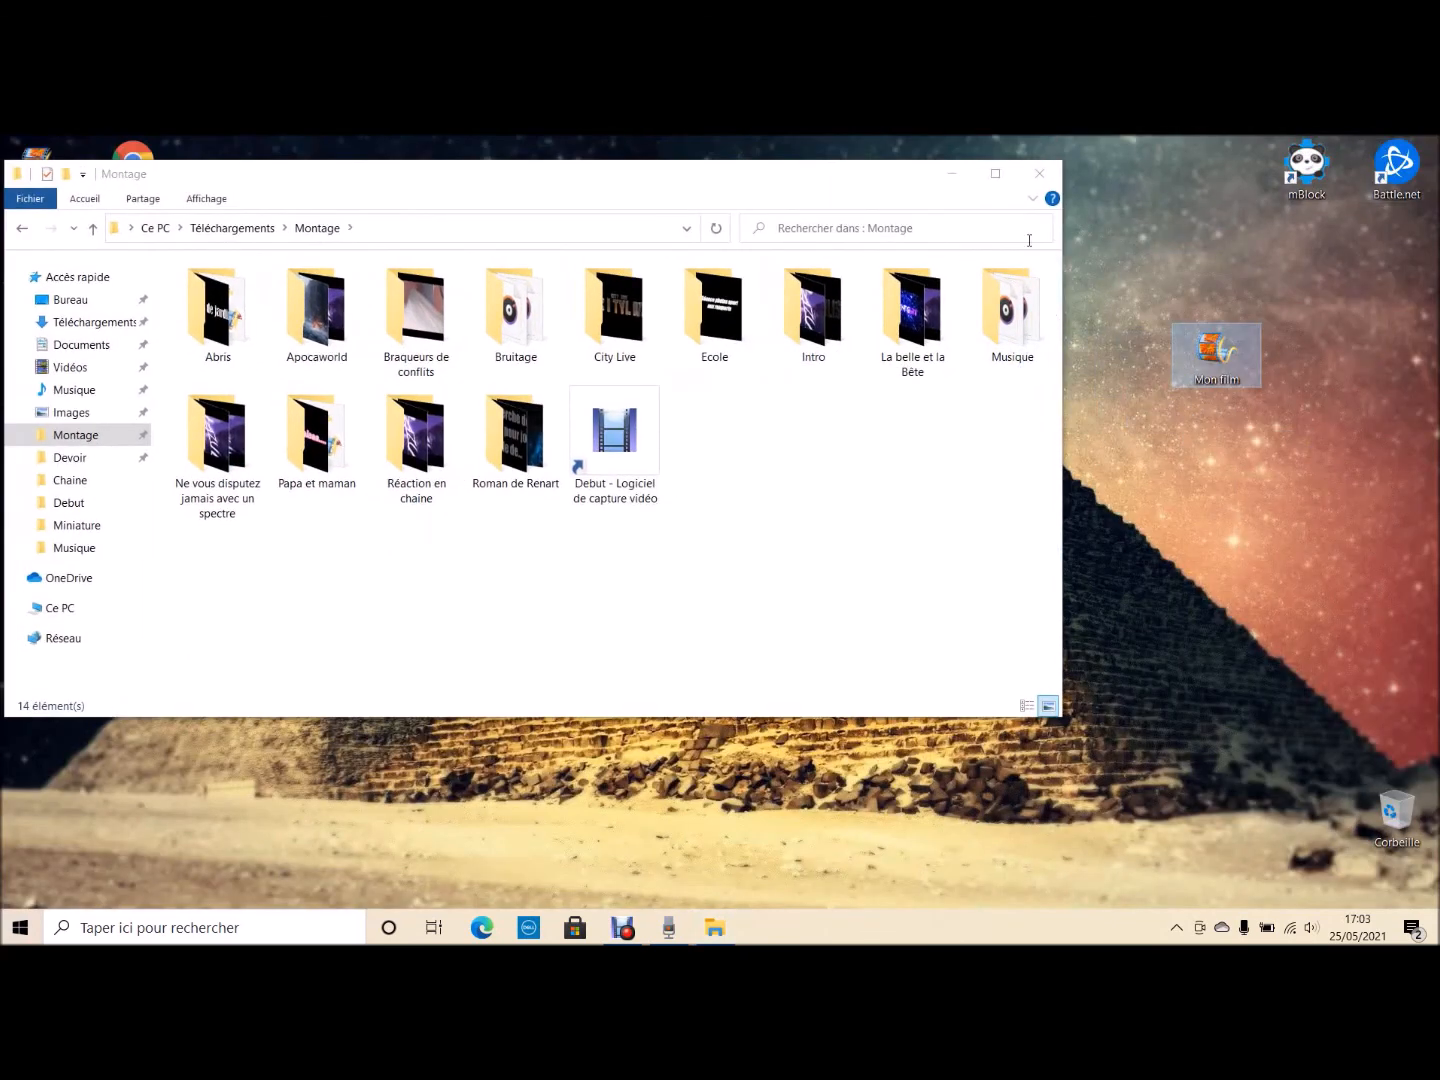
pyautogui.click(1036, 174)
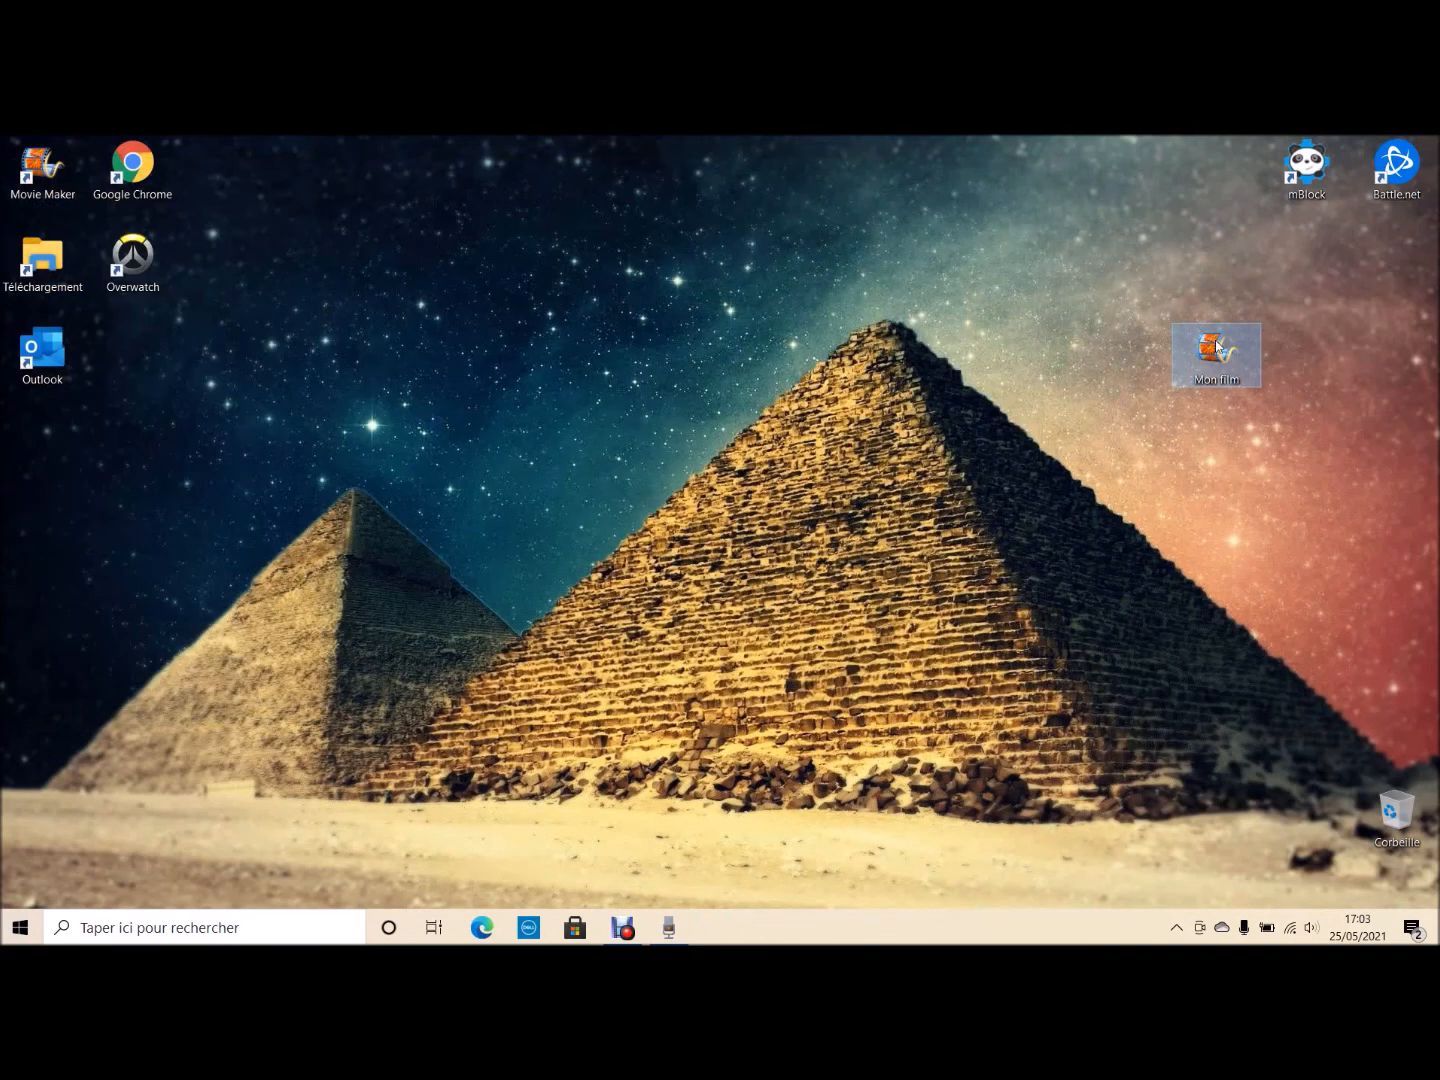
# Reopen the Mon film project from the desktop with a title added at its start, and close it without saving the changes
pyautogui.doubleClick(1217, 347)
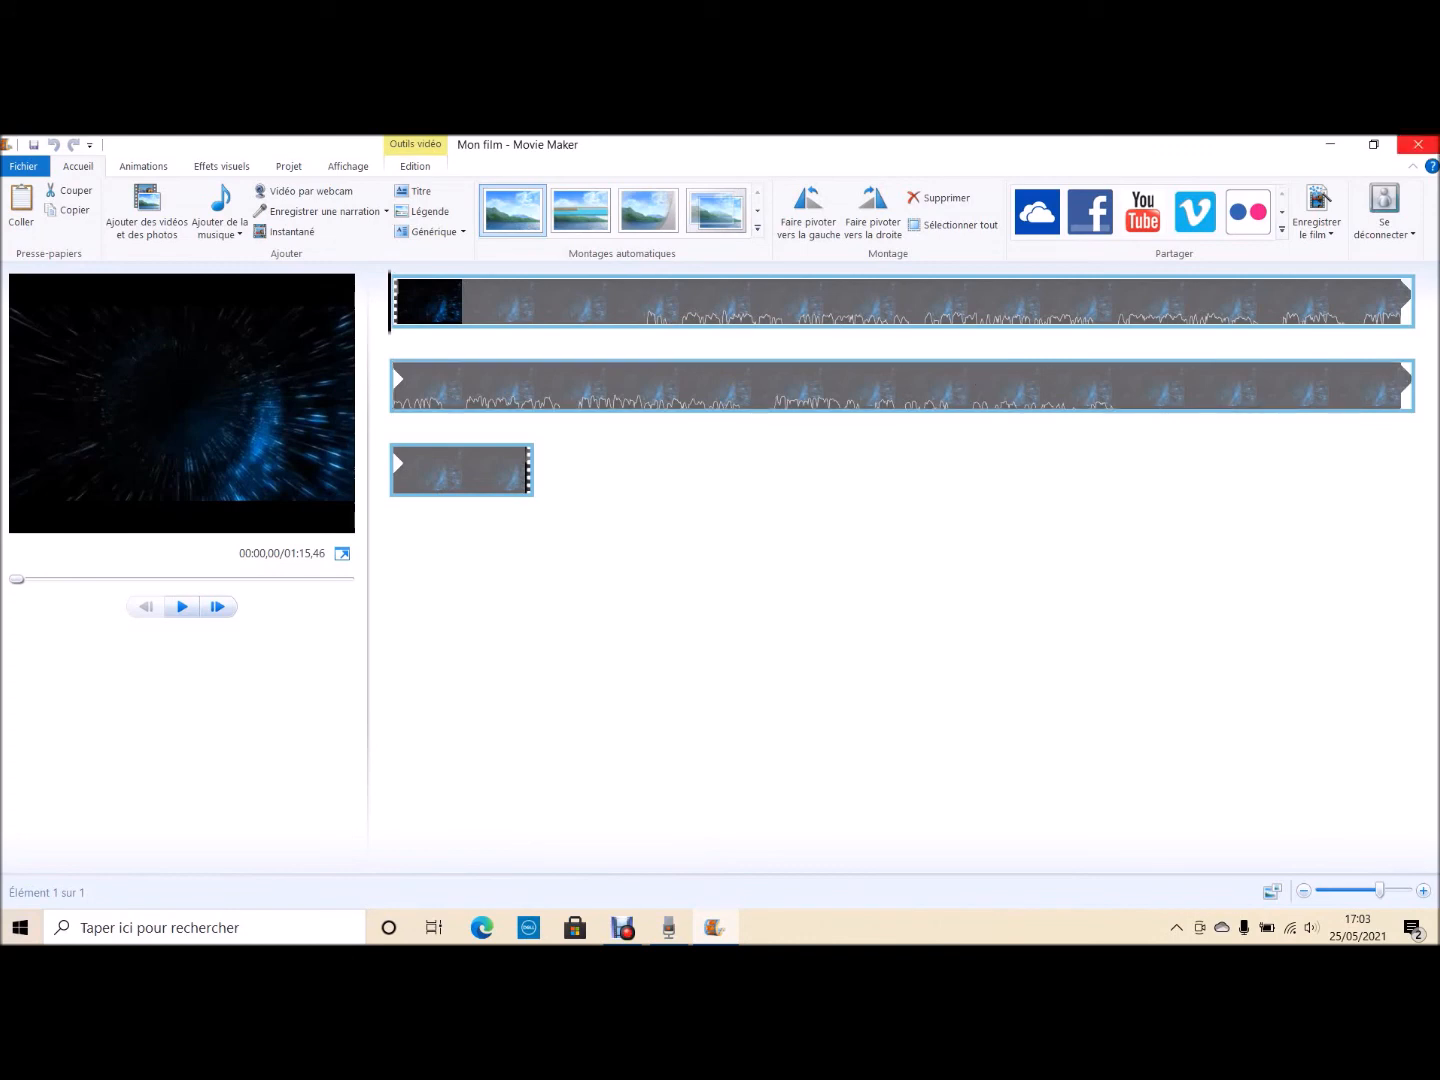
pyautogui.click(410, 190)
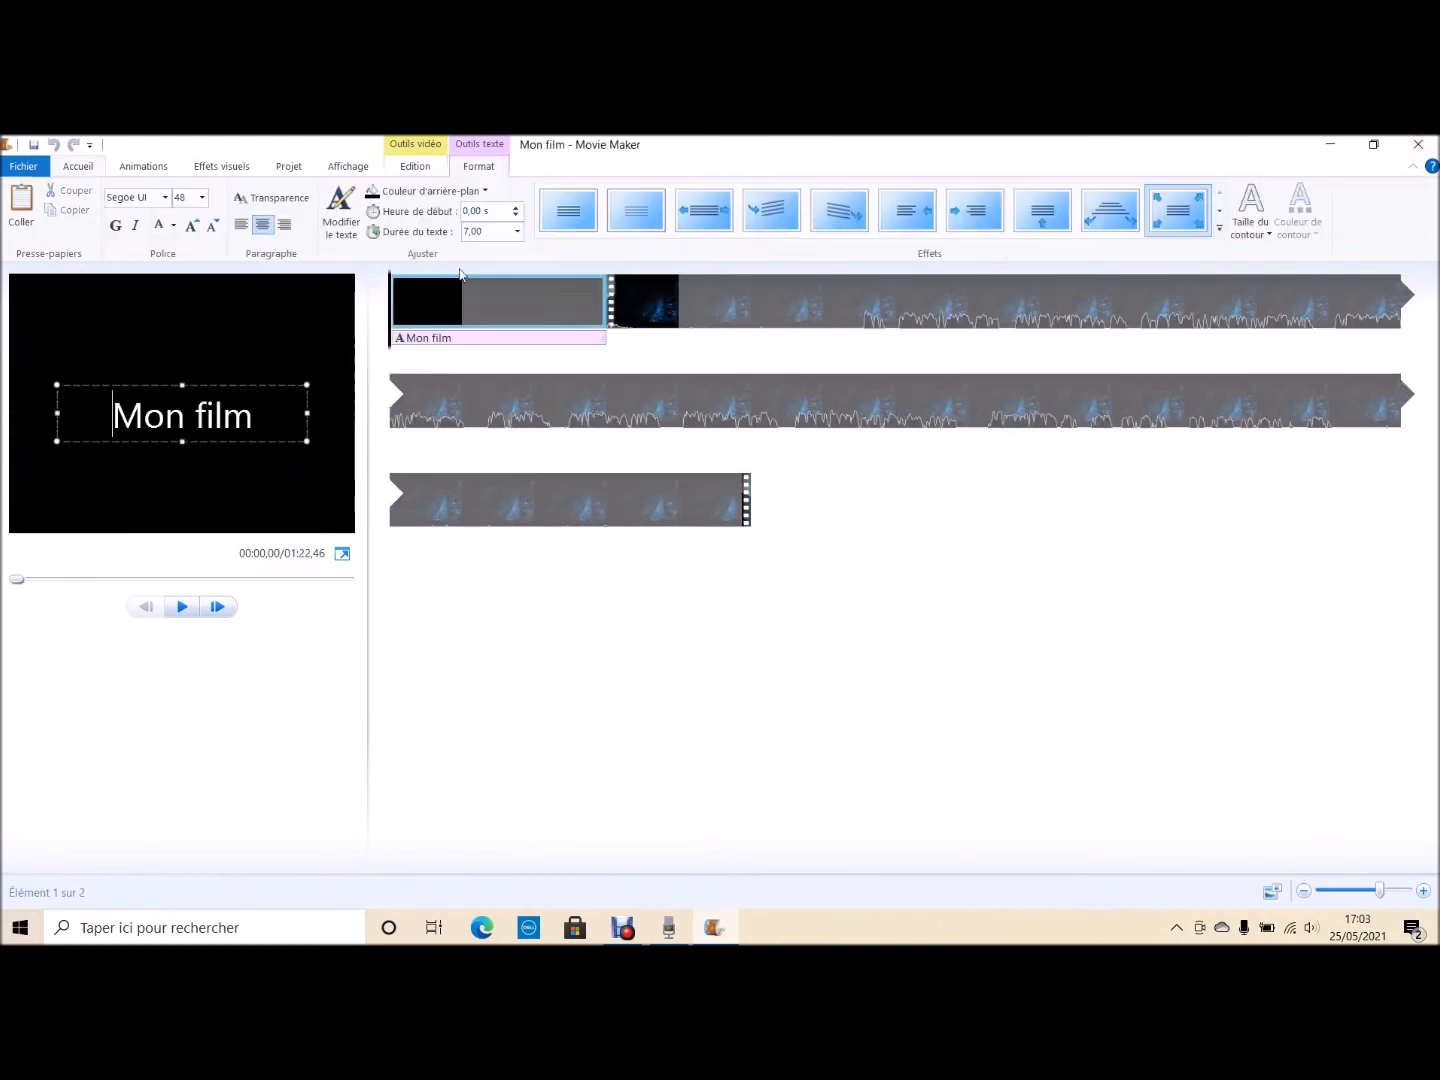
pyautogui.click(1418, 144)
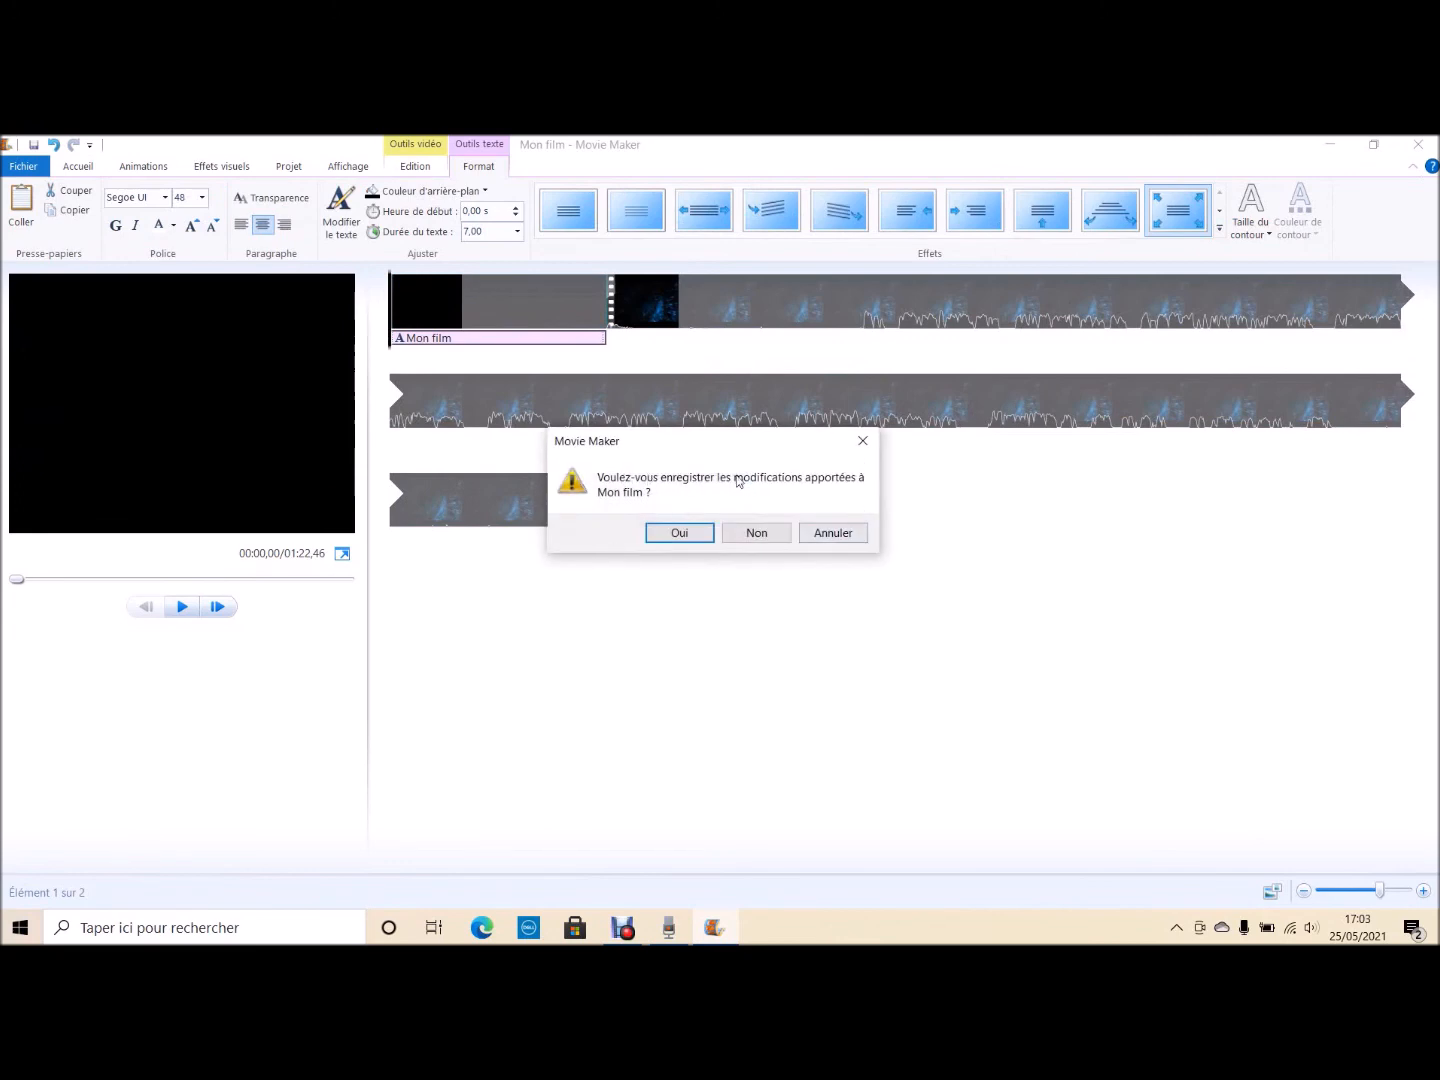
pyautogui.click(677, 538)
pyautogui.click(862, 532)
pyautogui.click(1418, 145)
pyautogui.click(762, 533)
# Open the Montage folder in a maximized File Explorer window, look over its contents, and close it
pyautogui.click(30, 262)
pyautogui.doubleClick(48, 261)
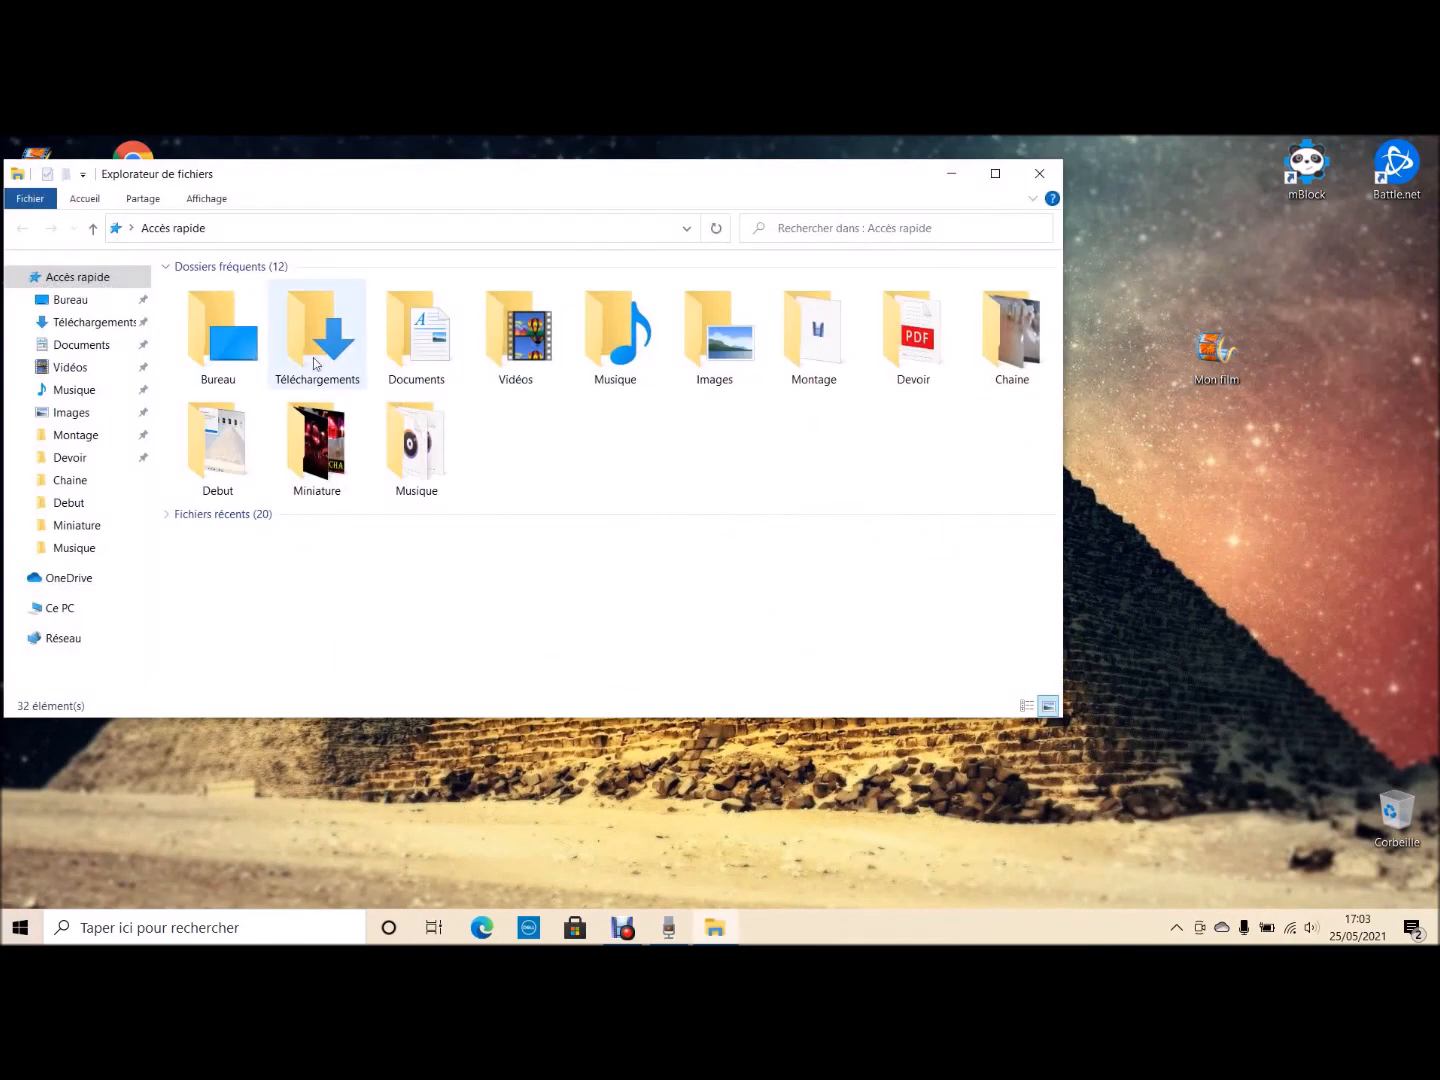
pyautogui.doubleClick(895, 158)
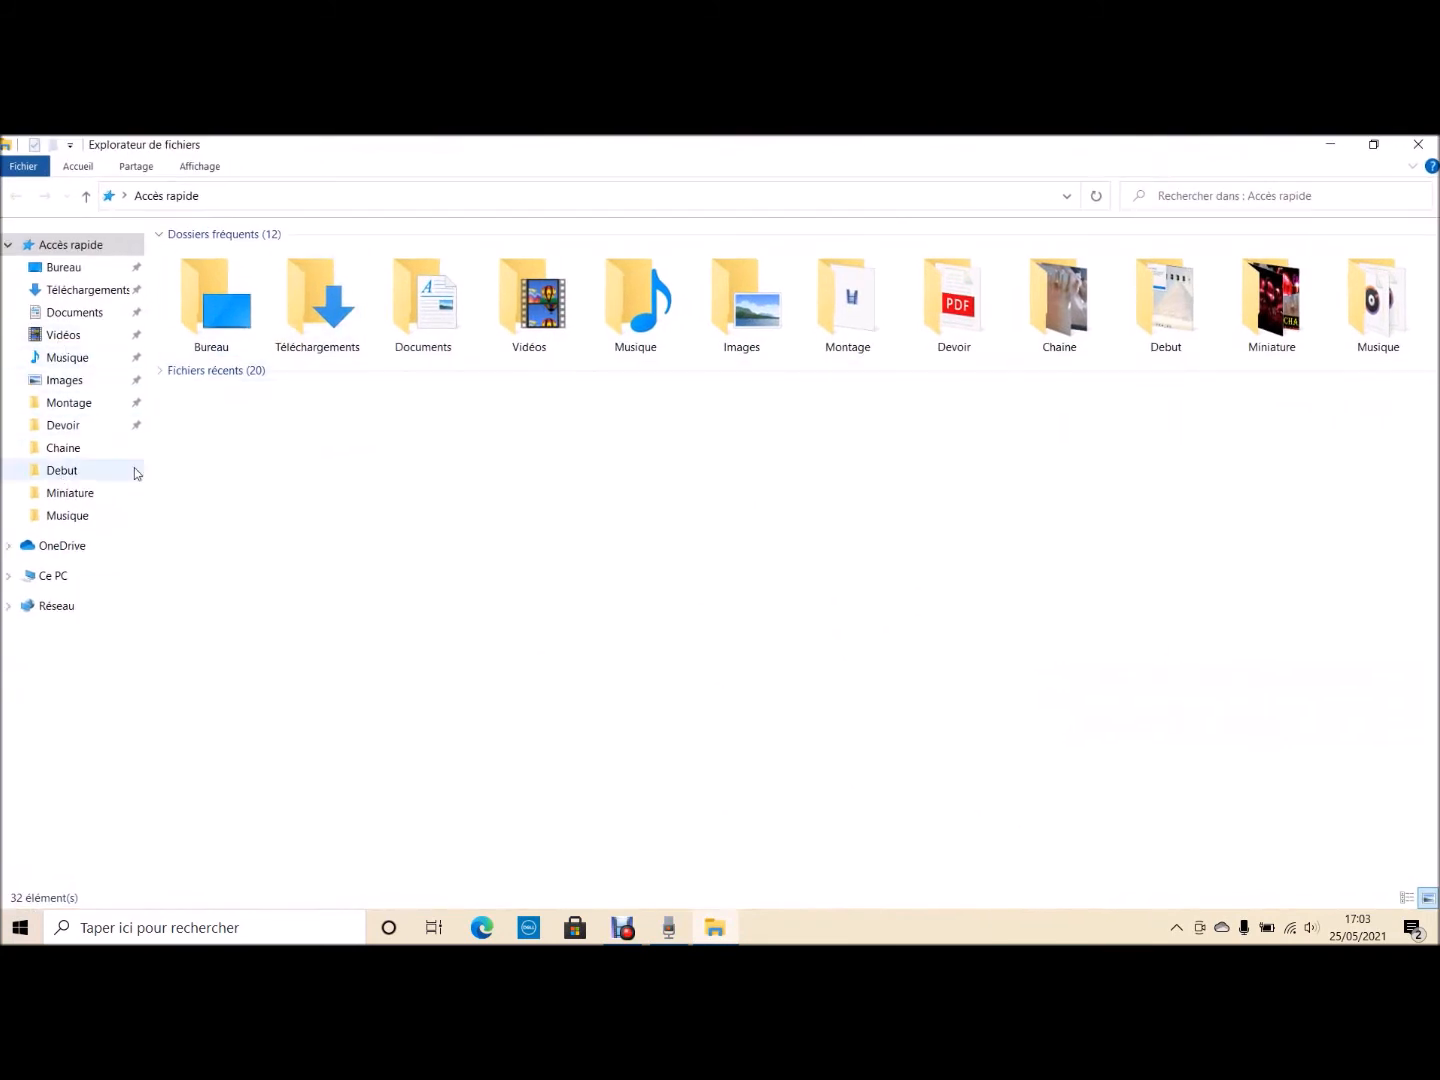
pyautogui.click(68, 402)
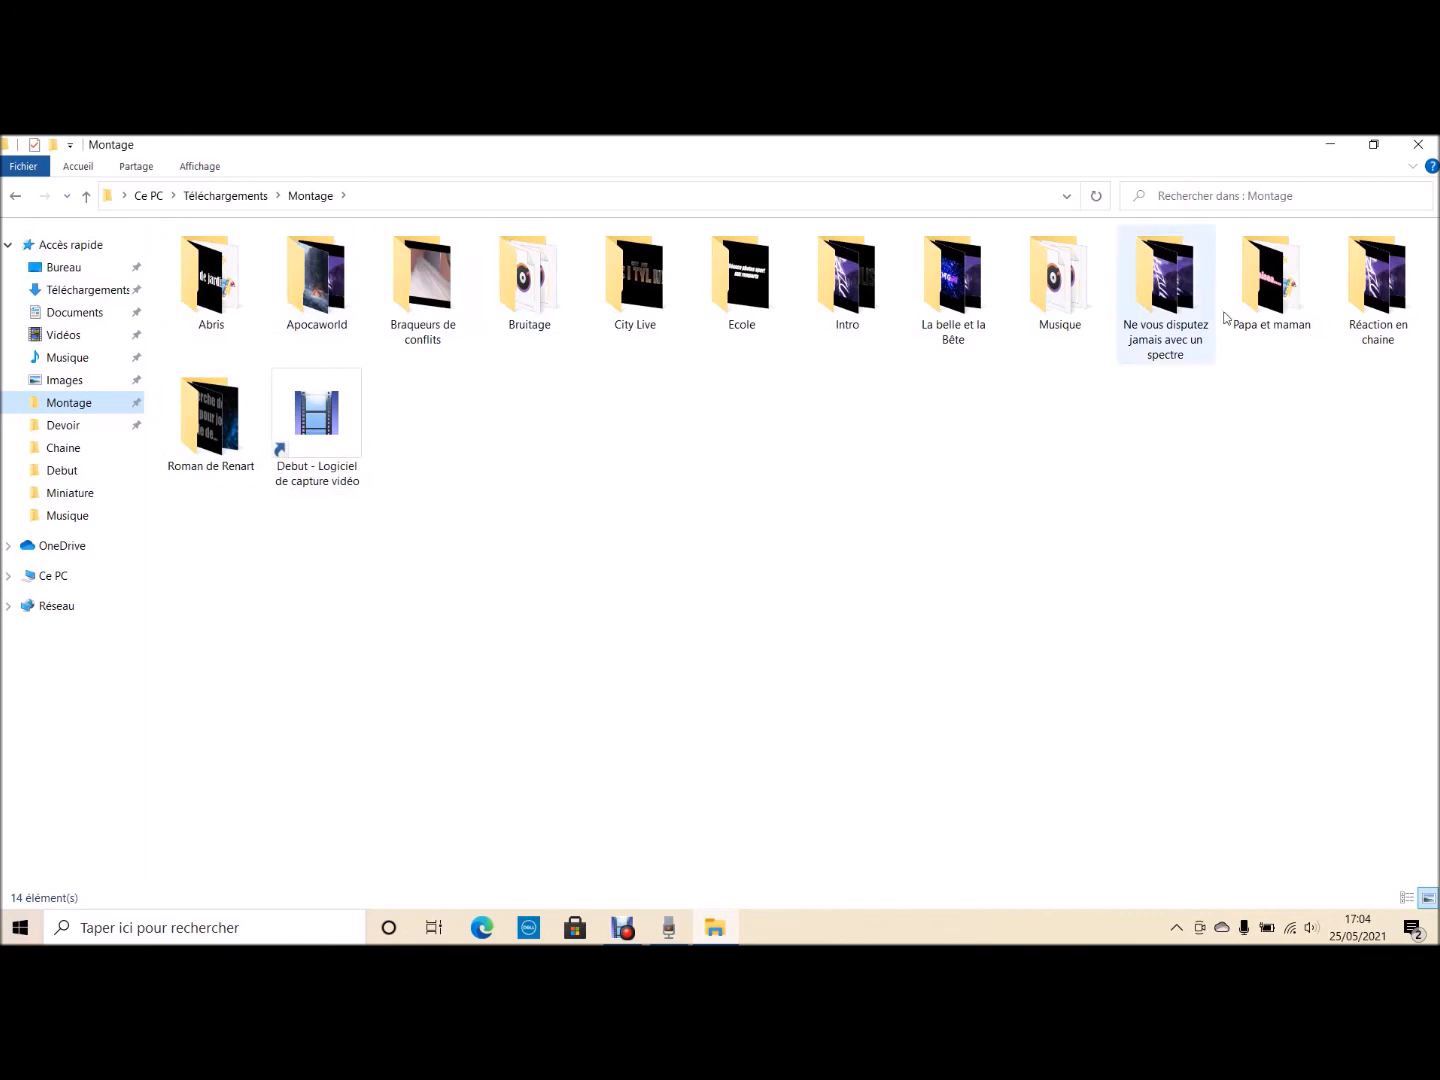
pyautogui.click(1420, 144)
# Start an empty Movie Maker project, open the dialog for adding videos and photos, and close both without importing anything
pyautogui.doubleClick(76, 165)
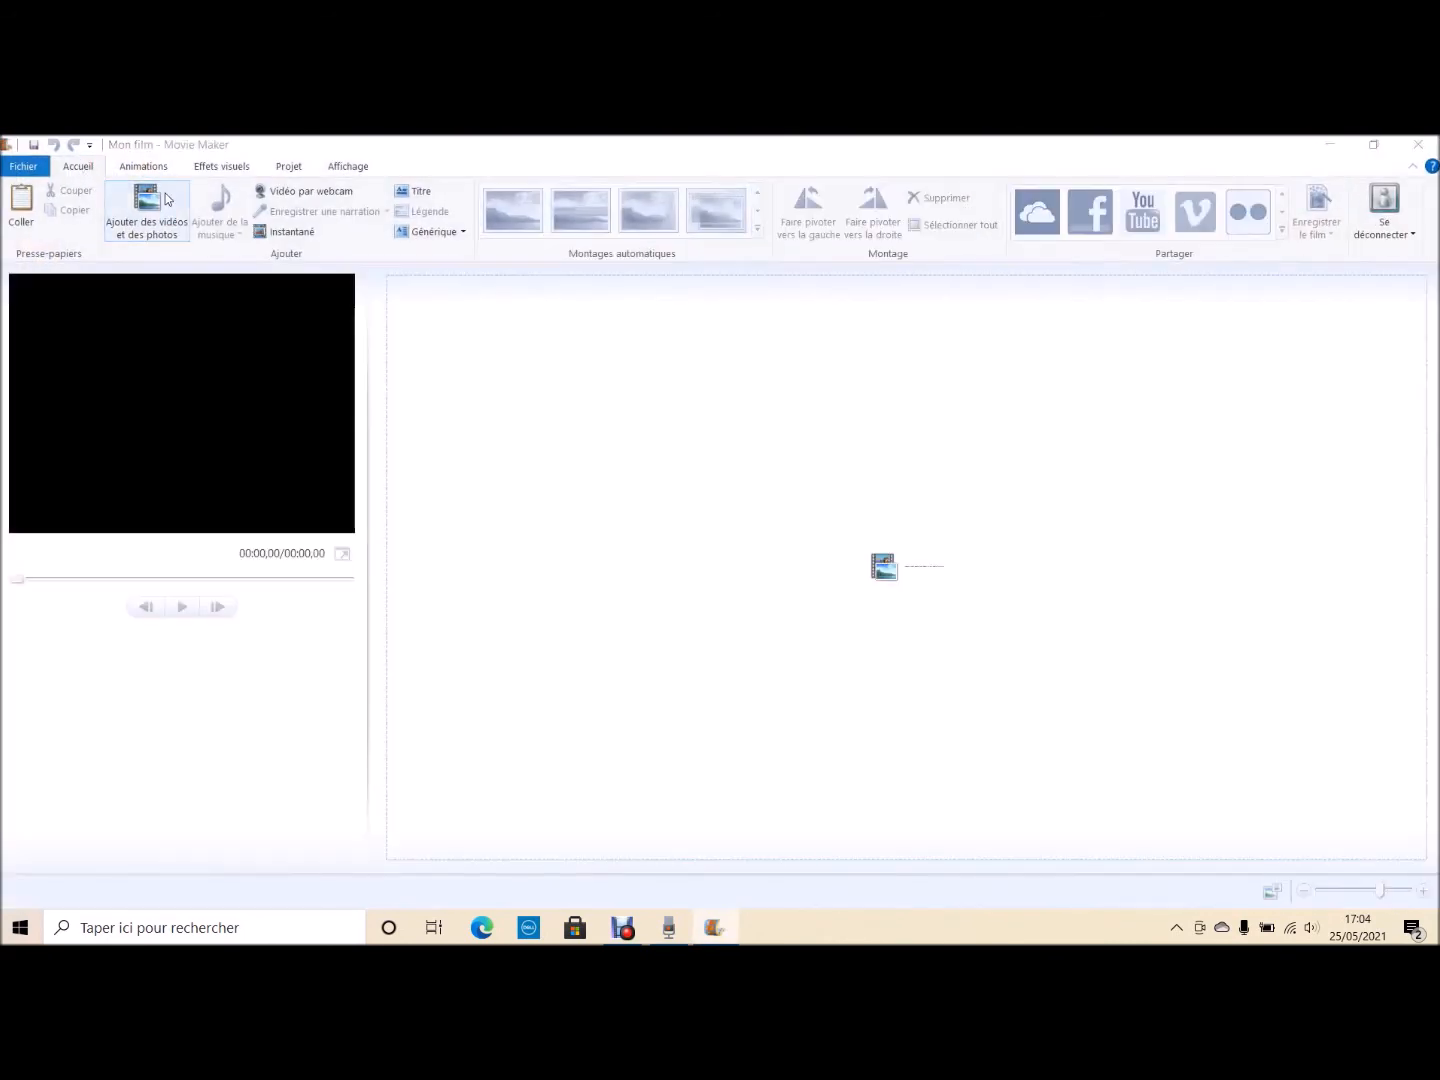
pyautogui.click(167, 199)
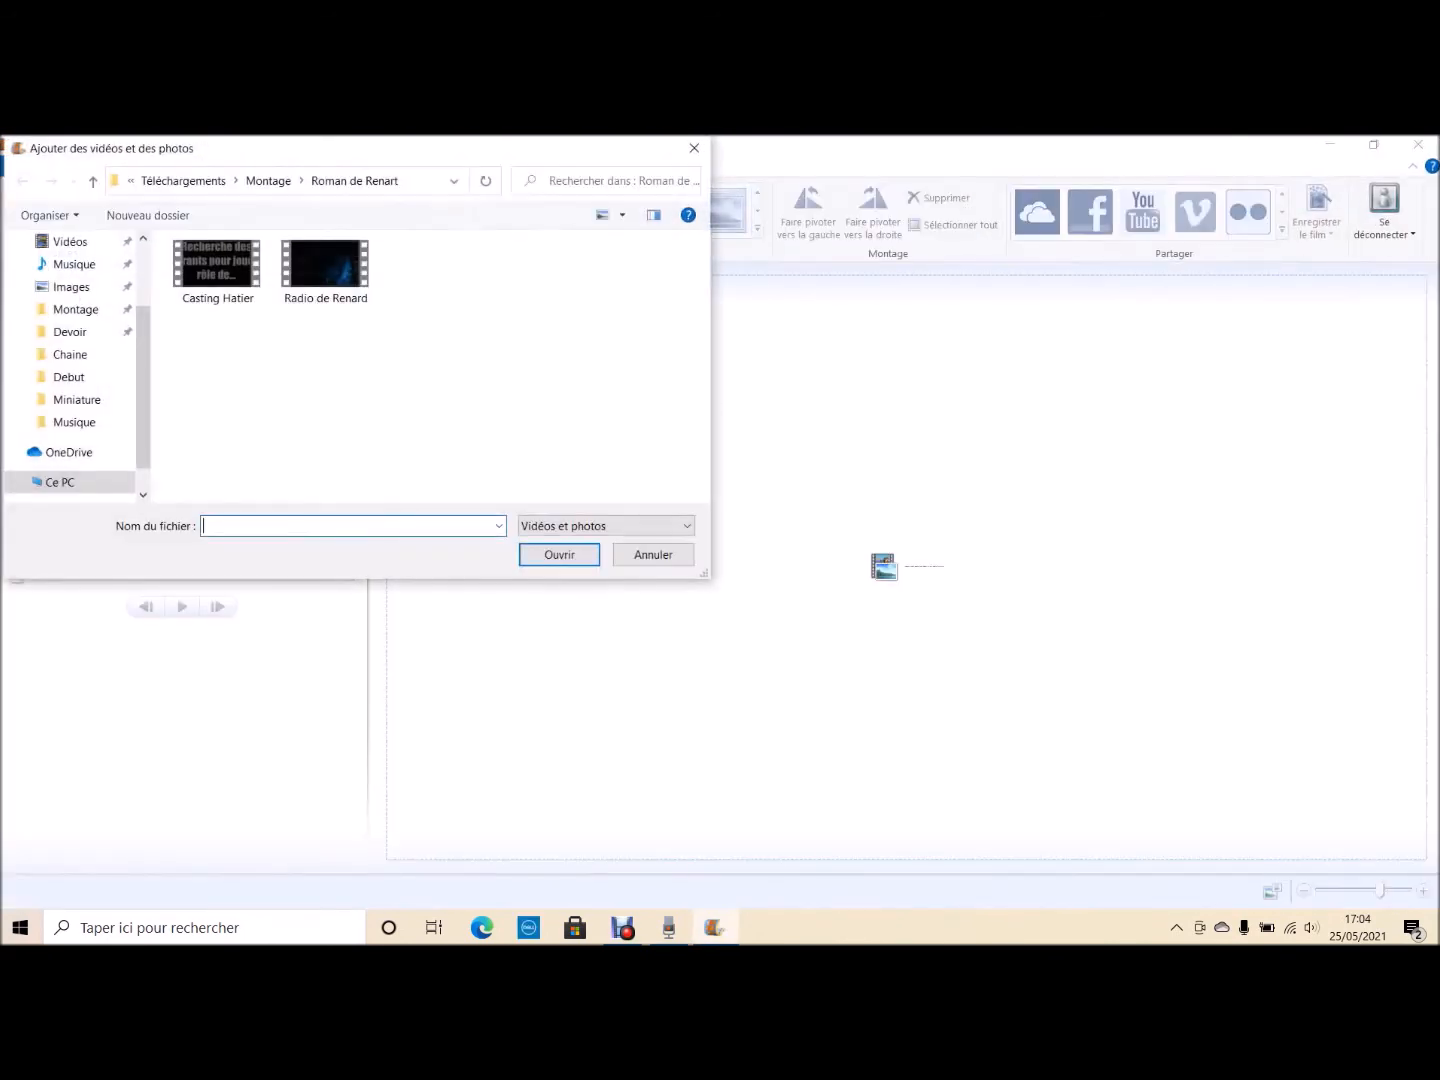
pyautogui.click(695, 143)
pyautogui.click(1418, 144)
# Reopen and close the Mon film project on the desktop, and move its file to the Recycle Bin
pyautogui.doubleClick(1216, 336)
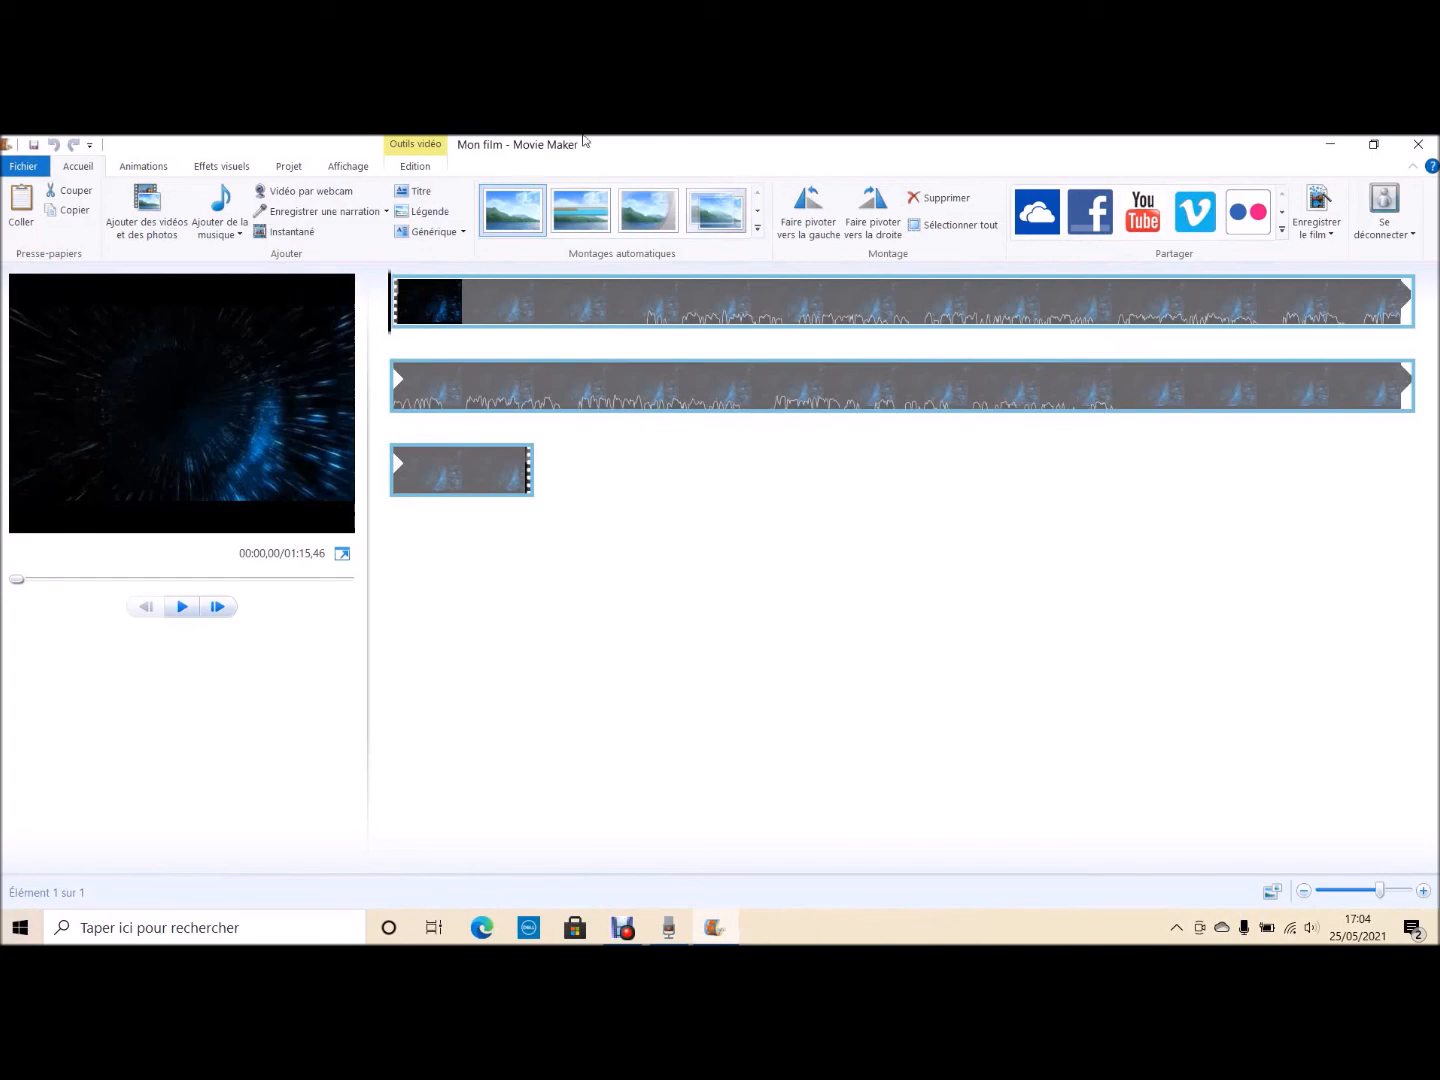
pyautogui.click(1418, 144)
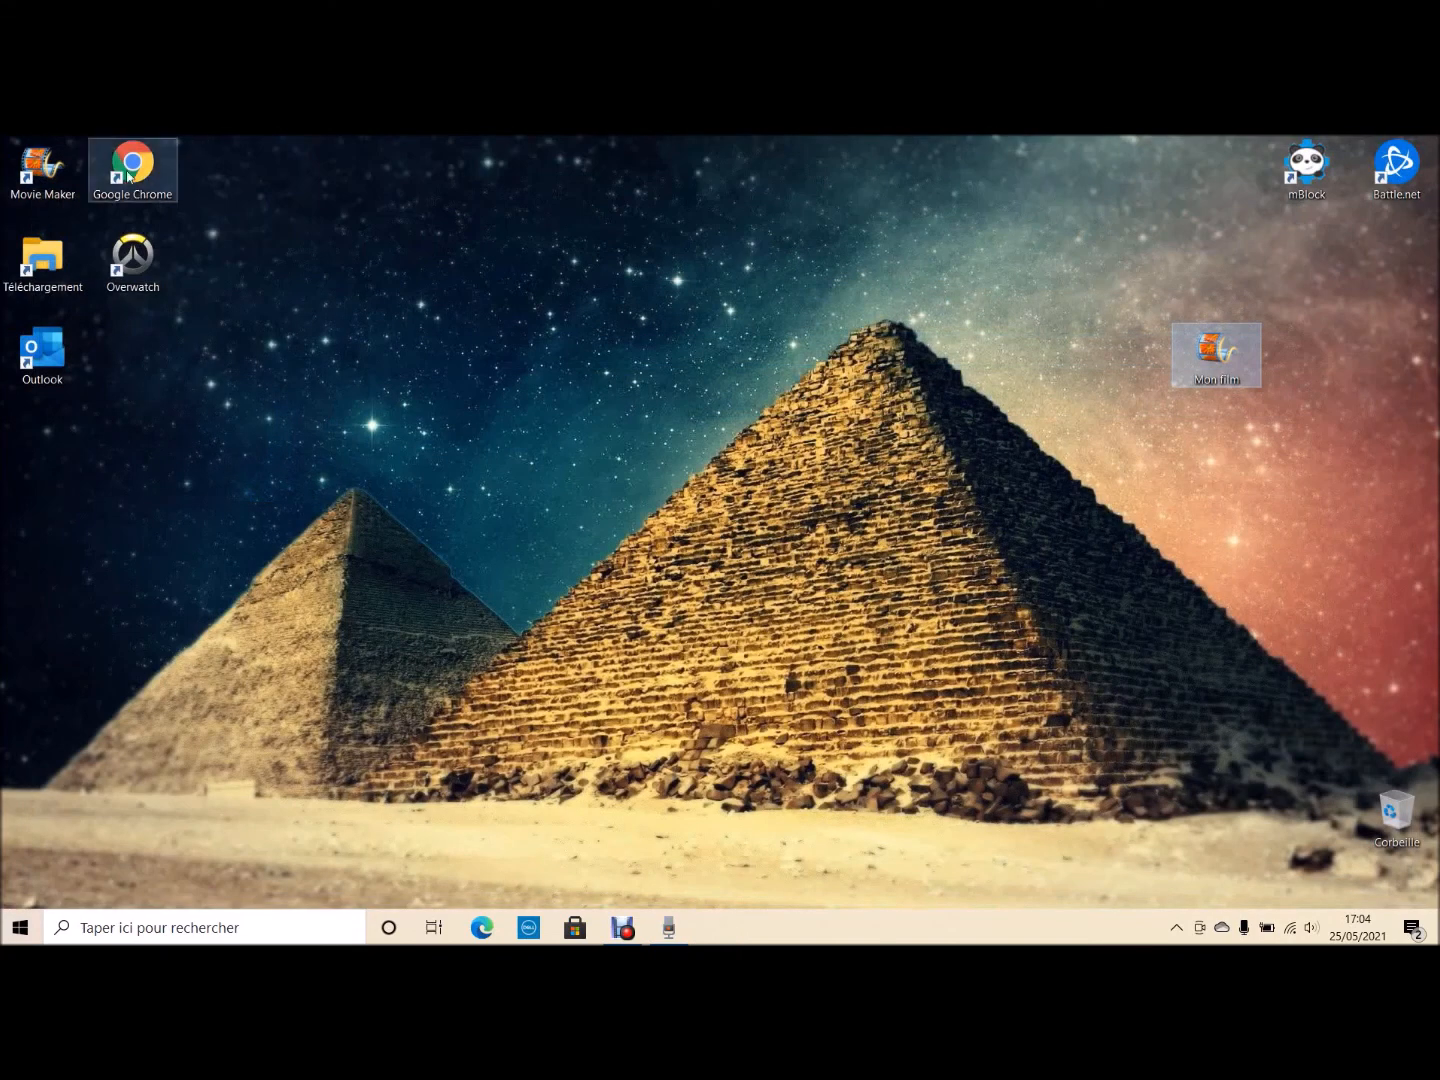
pyautogui.press('Delete')
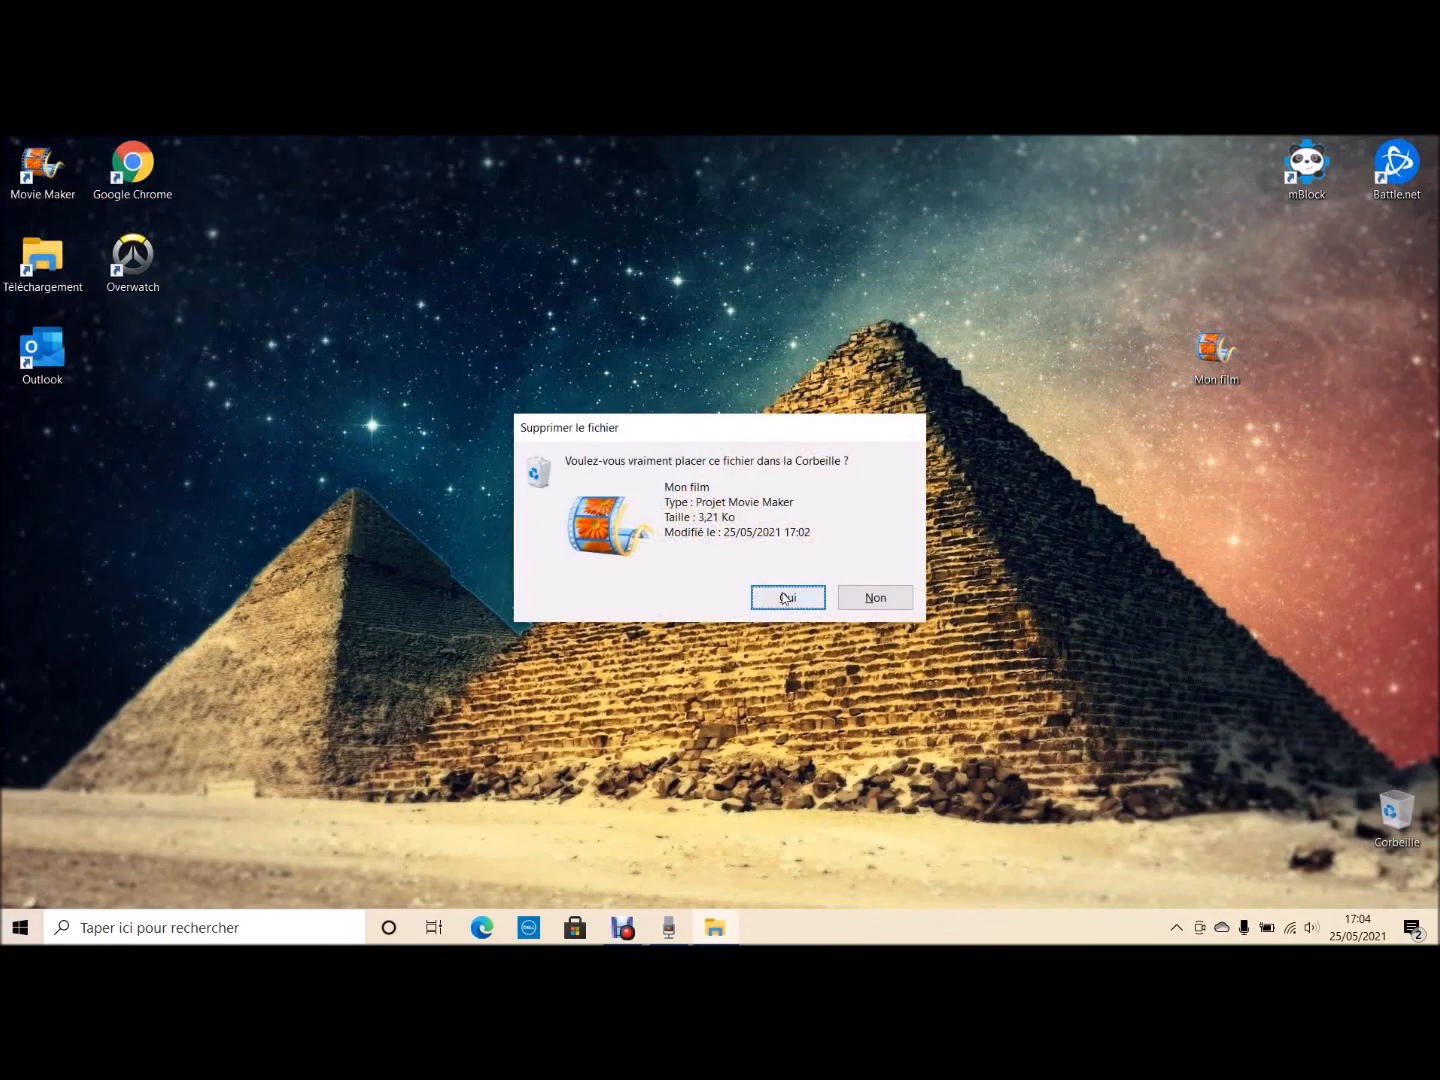
pyautogui.click(787, 597)
# Switch to Google Chrome, go to youtube.com, and search for musique
pyautogui.doubleClick(174, 180)
pyautogui.write('youtube.com')
pyautogui.press('Return')
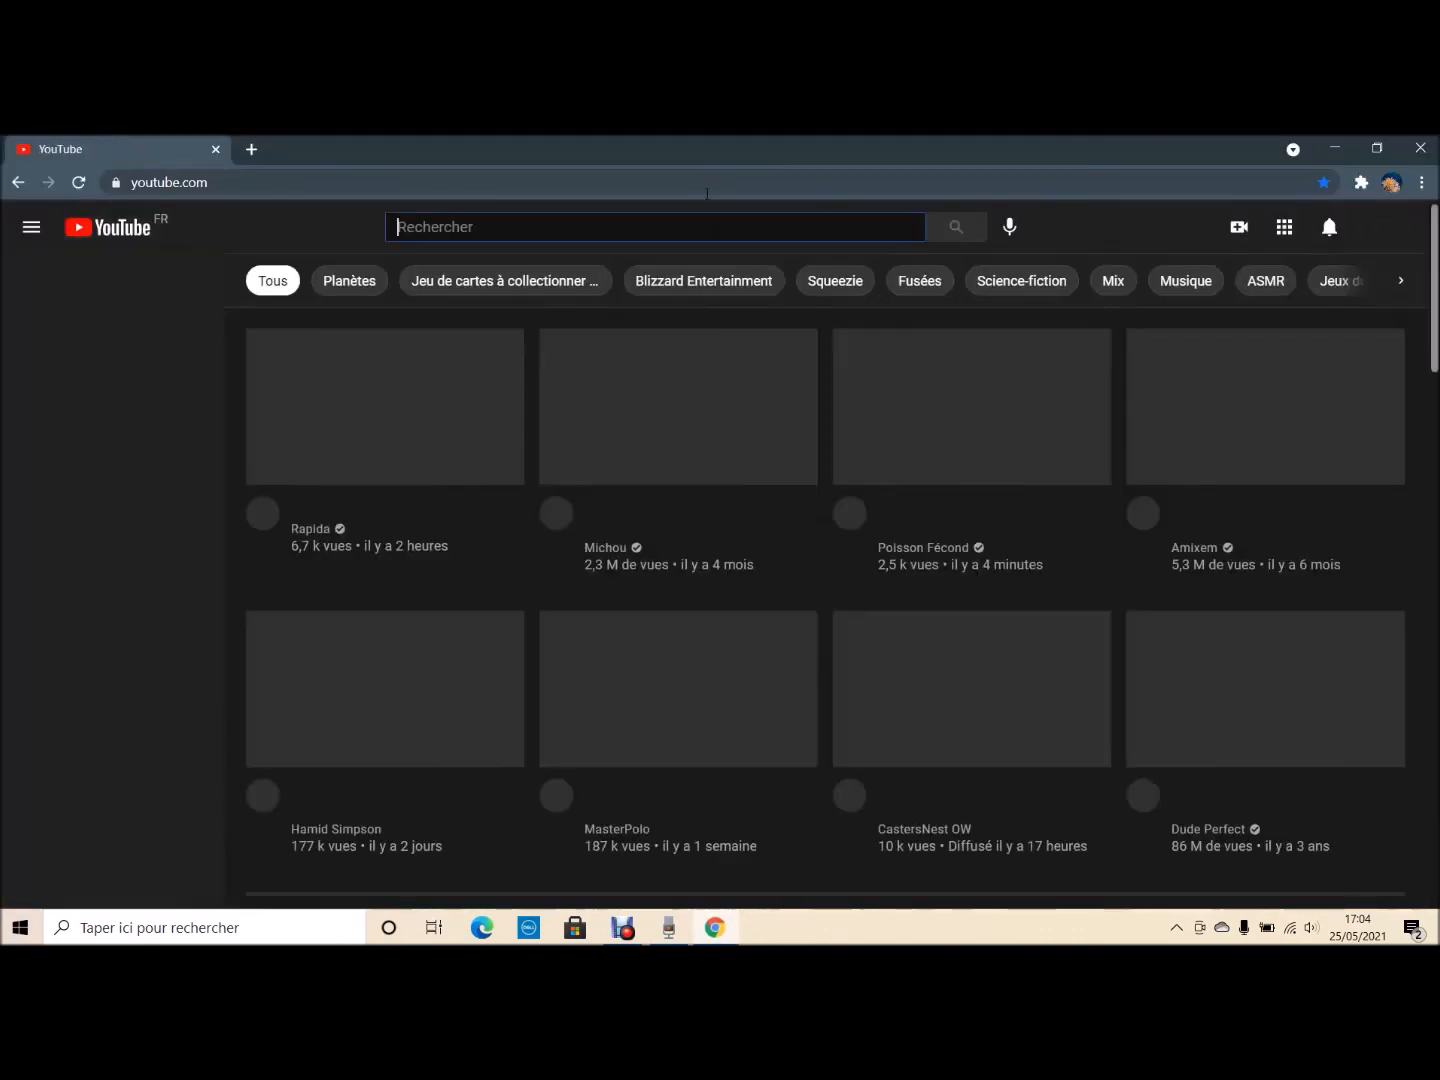
pyautogui.write('m')
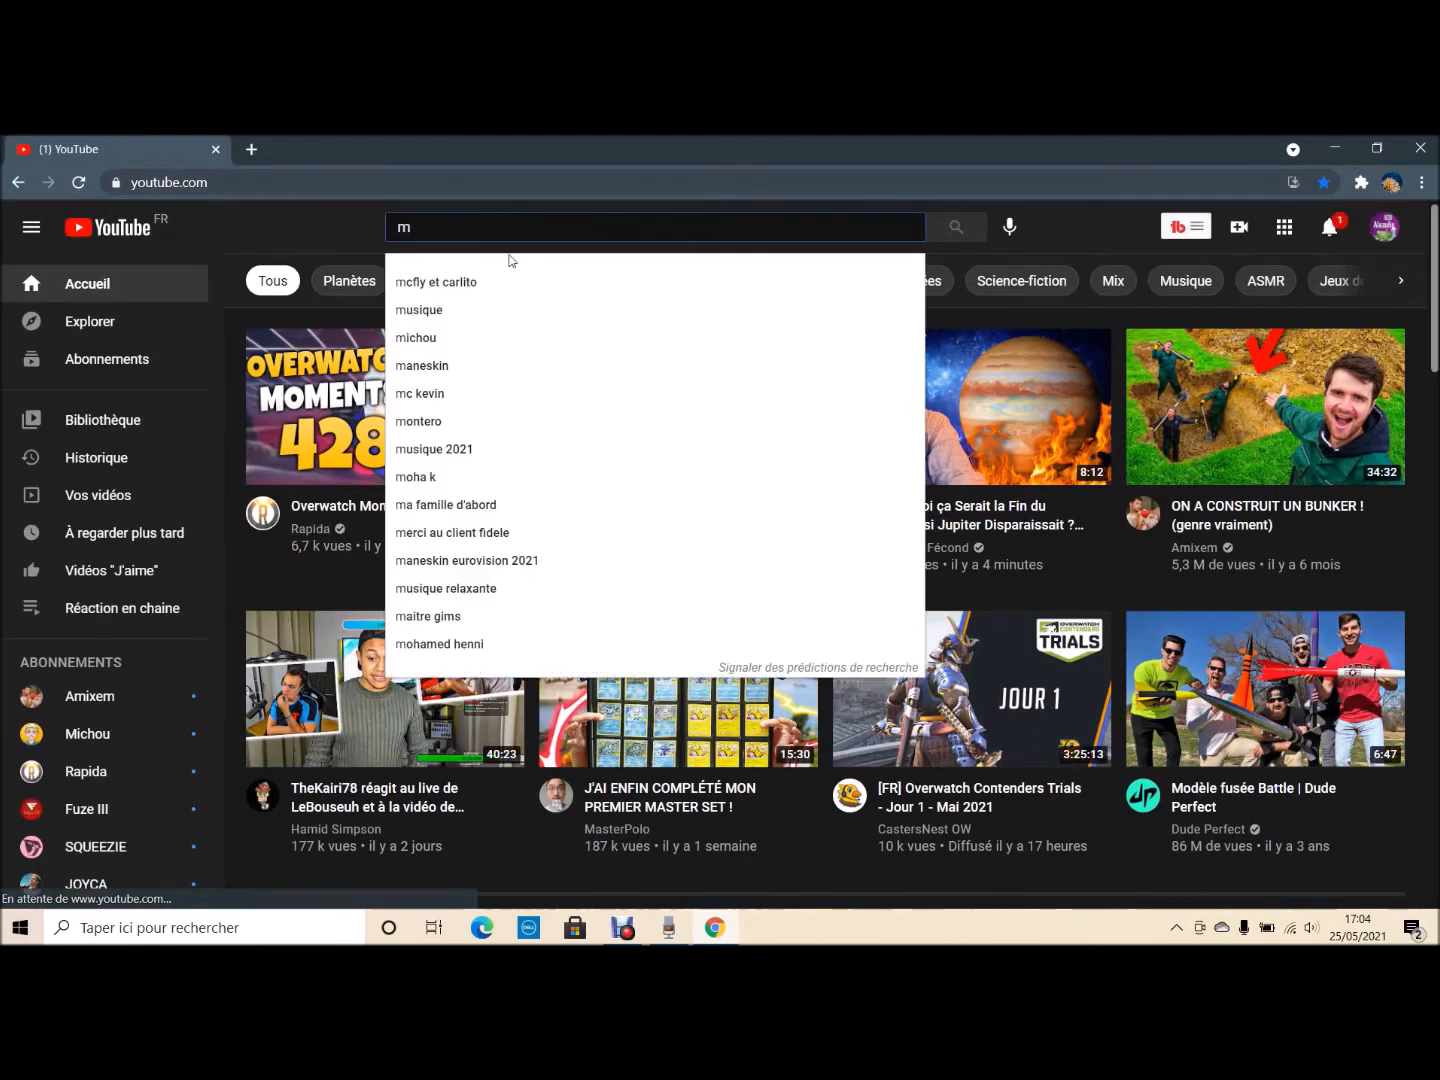
pyautogui.click(482, 315)
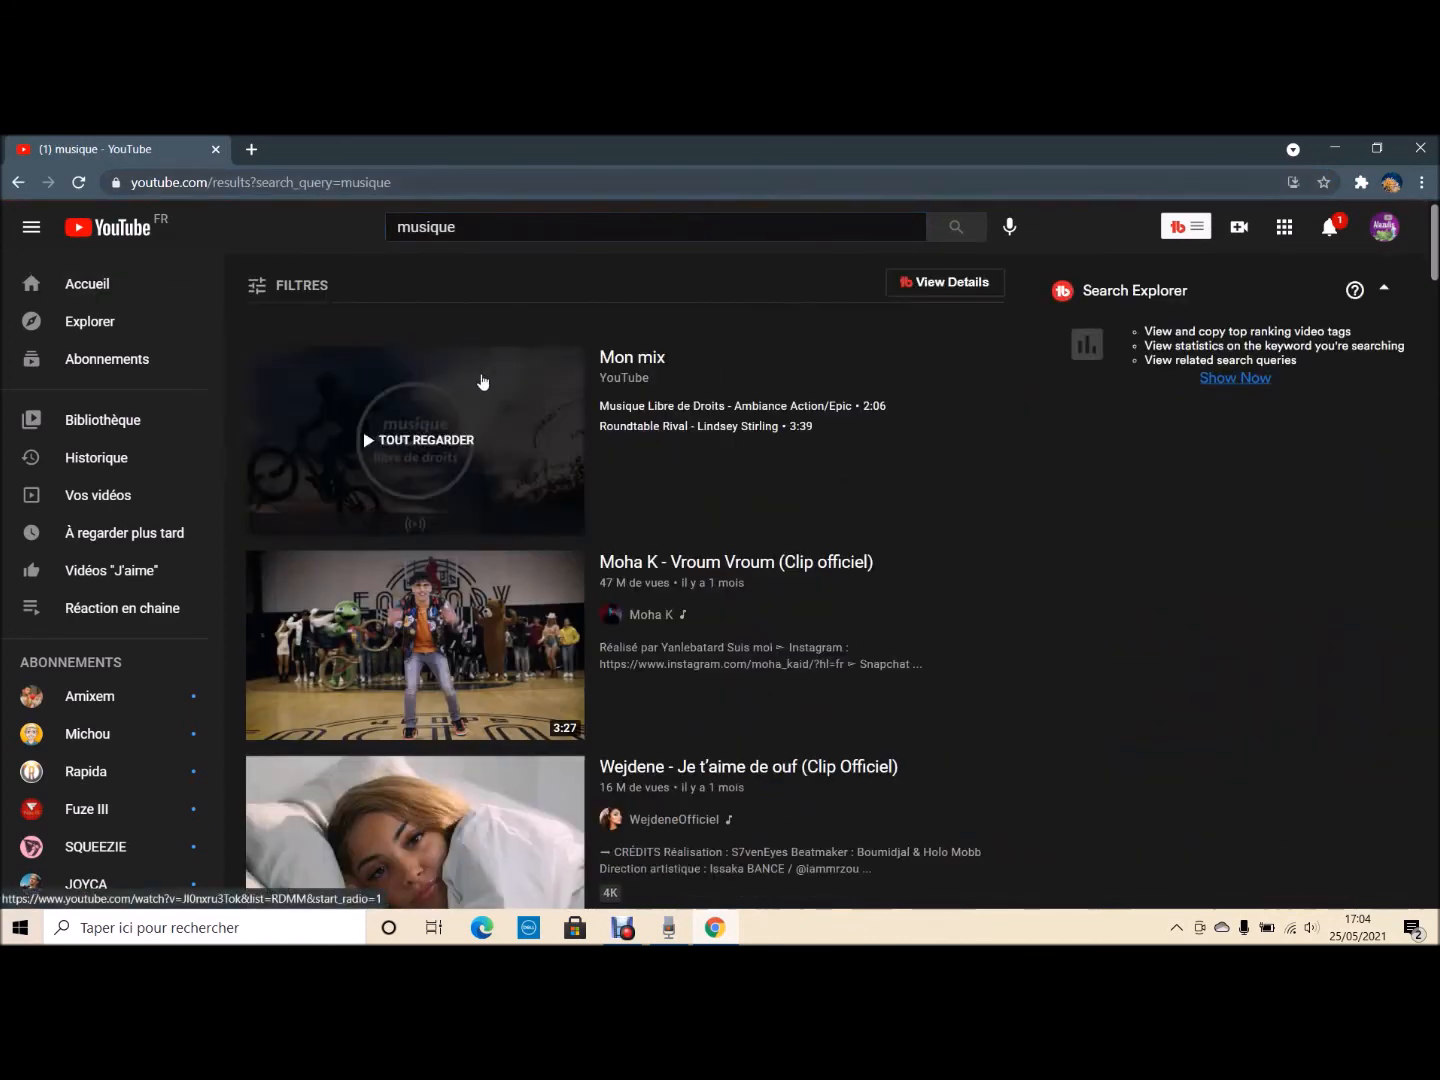
# Refine the YouTube search to "musique libre de droit" and open the video "|Musique libre de droits| Yuku - Naghawo"
pyautogui.click(472, 227)
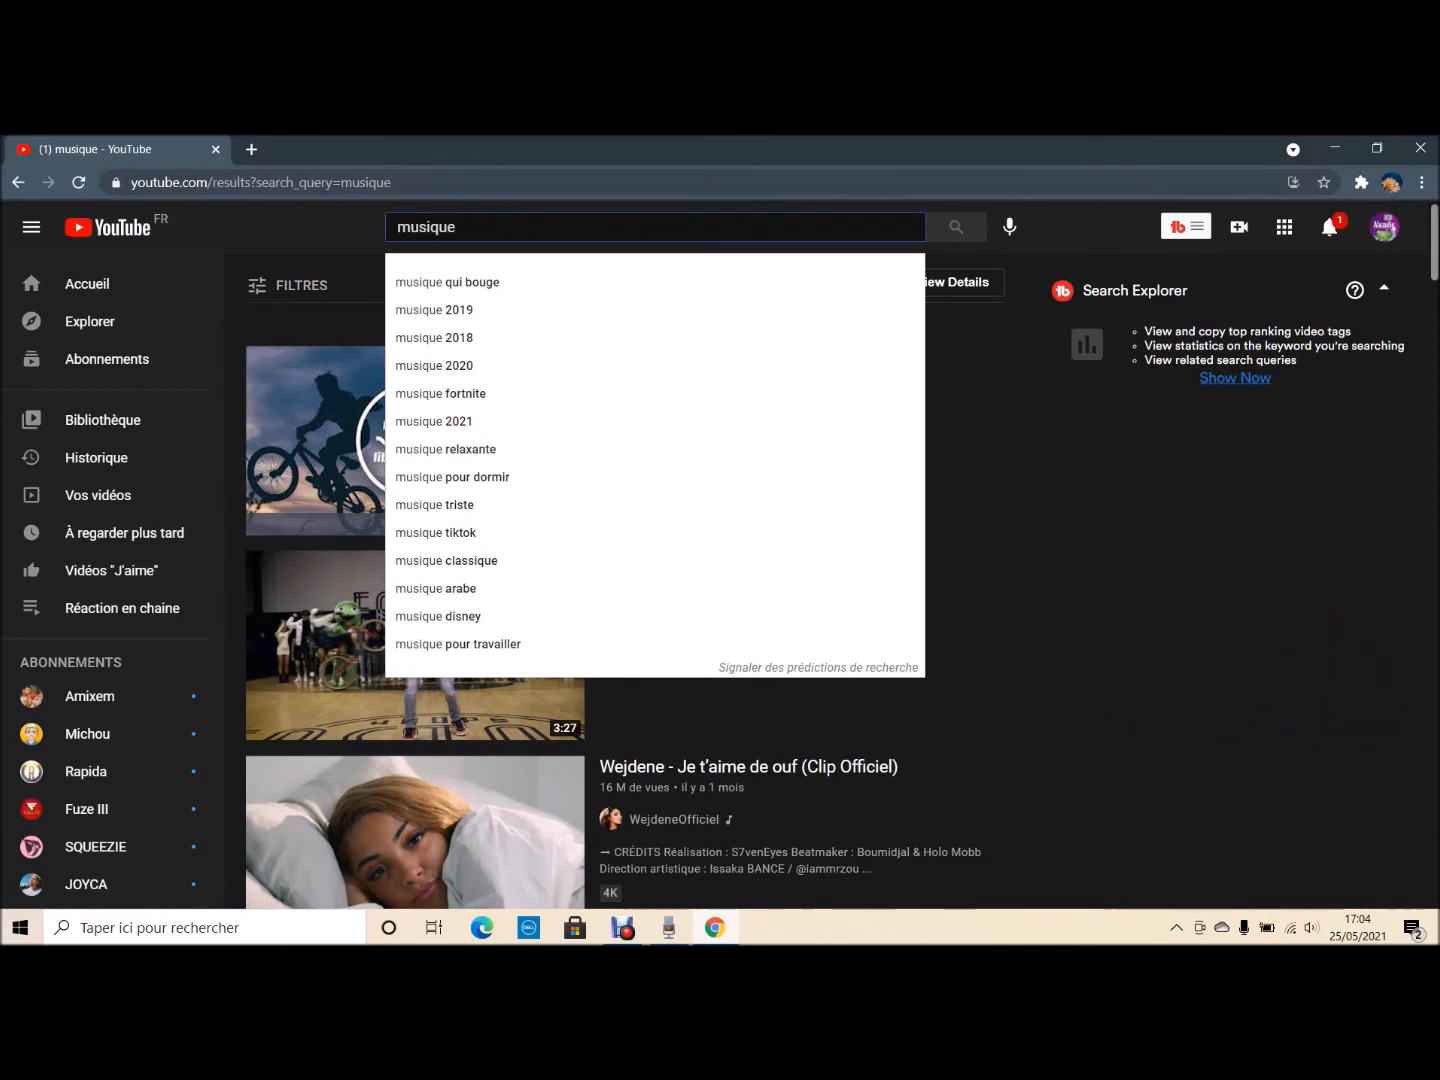
pyautogui.write('l')
pyautogui.click(570, 282)
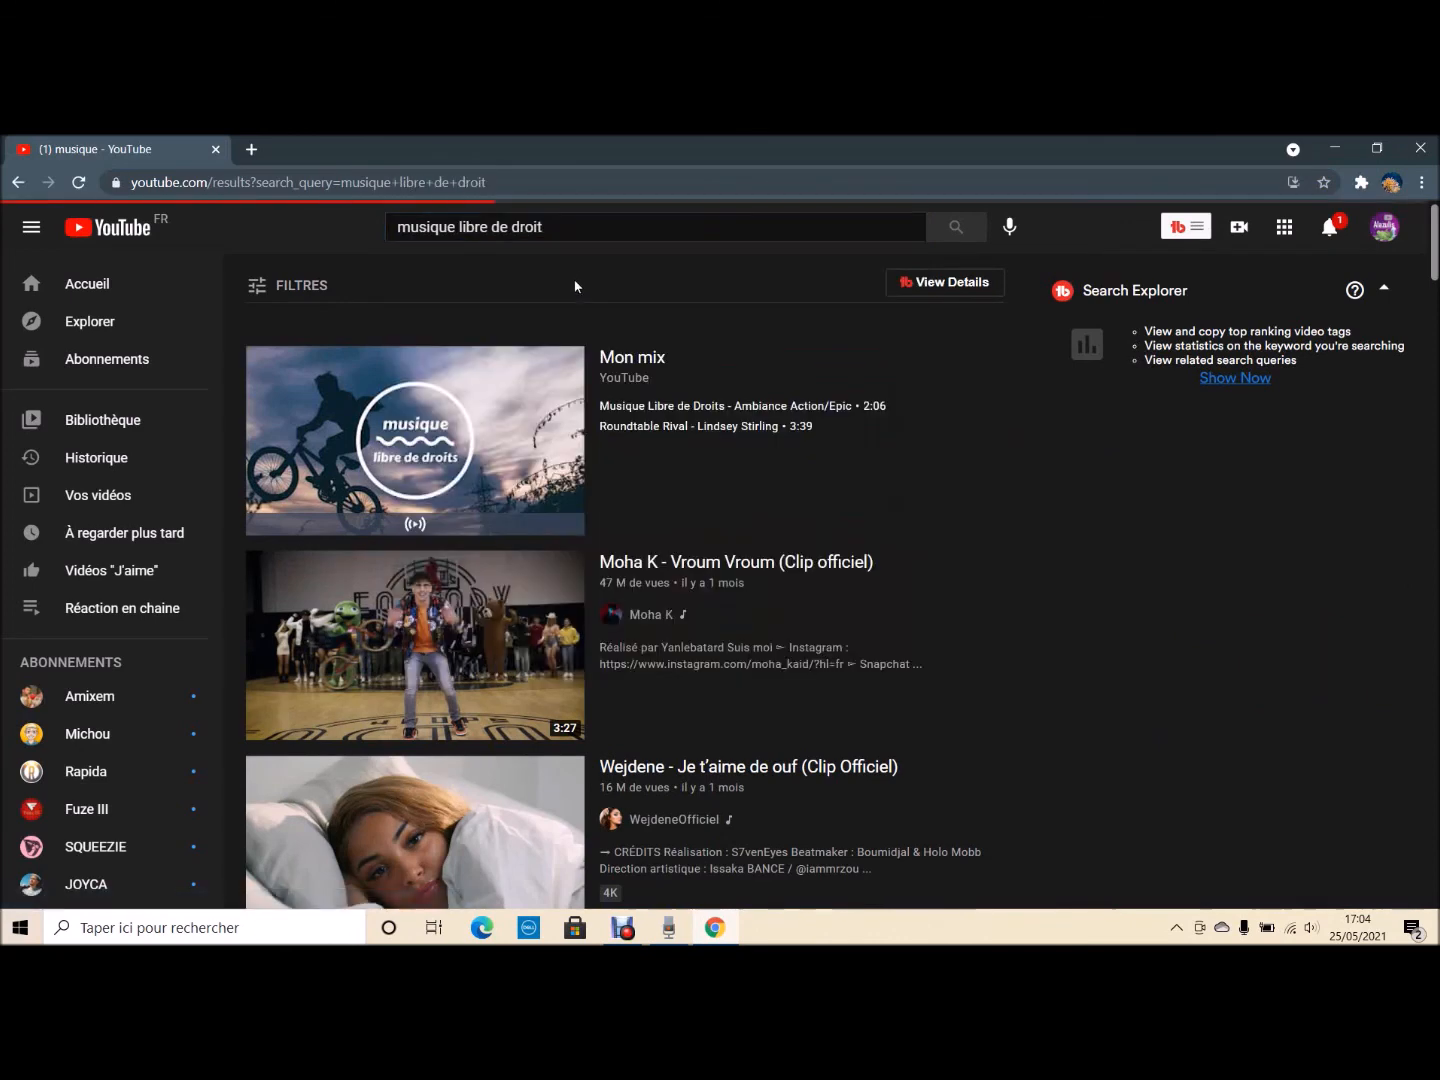
pyautogui.scroll(-10, 510, 504)
pyautogui.click(474, 410)
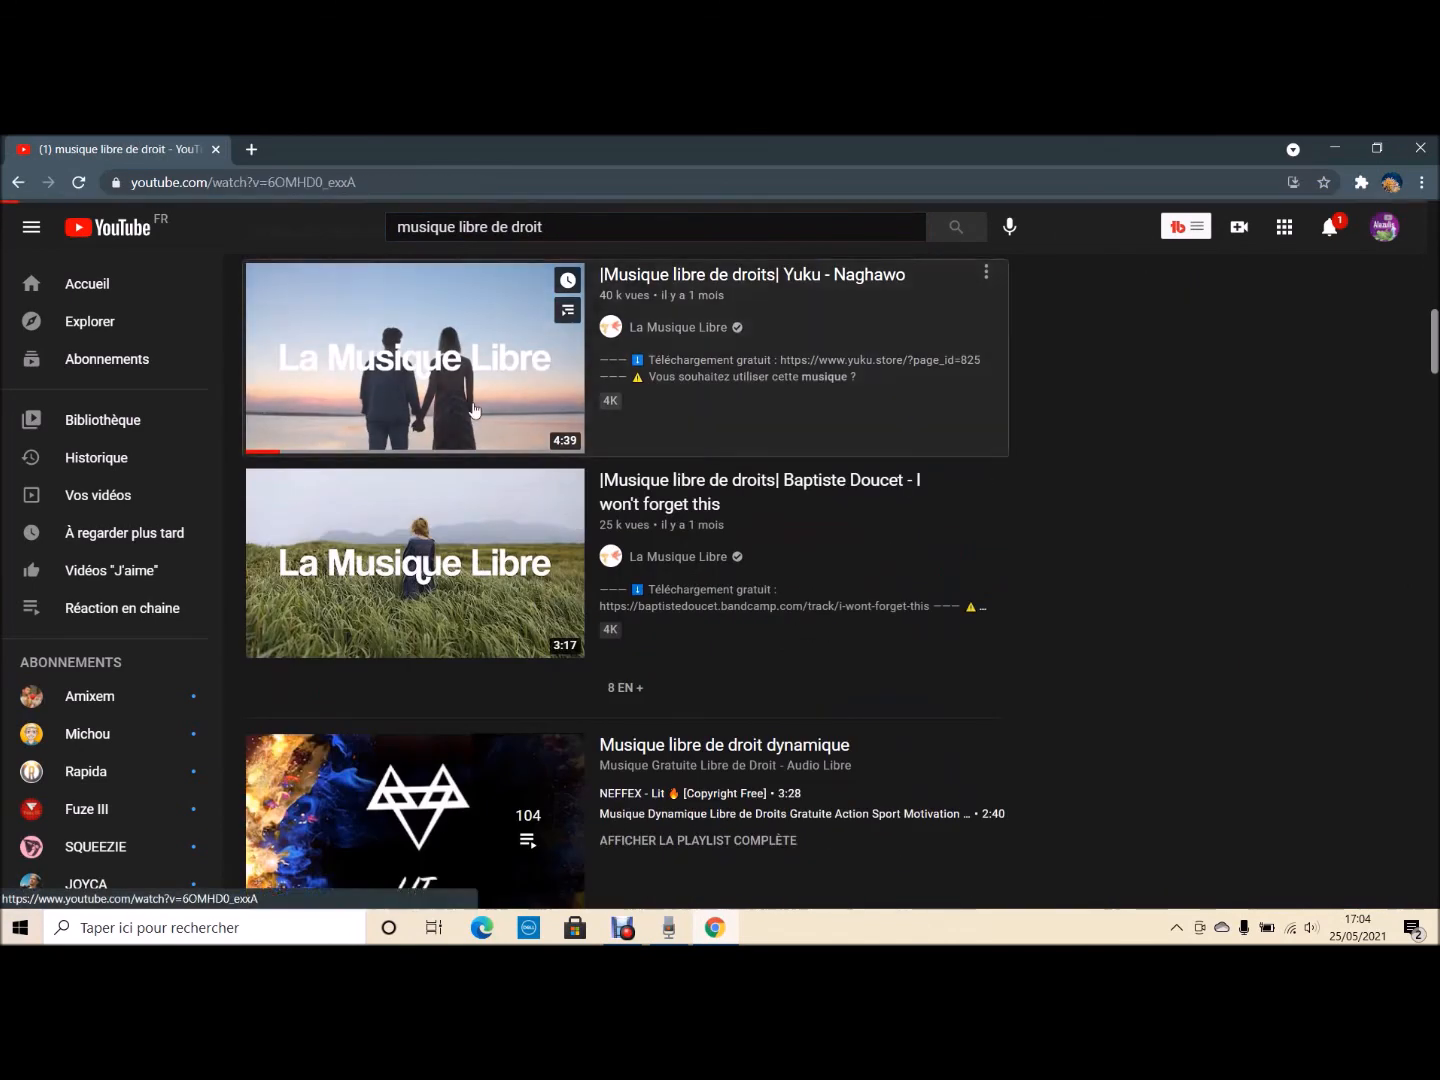
# Copy the URL of the opened music video and open a new browser tab
pyautogui.moveTo(356, 182); pyautogui.dragTo(131, 182)
pyautogui.rightClick(198, 182)
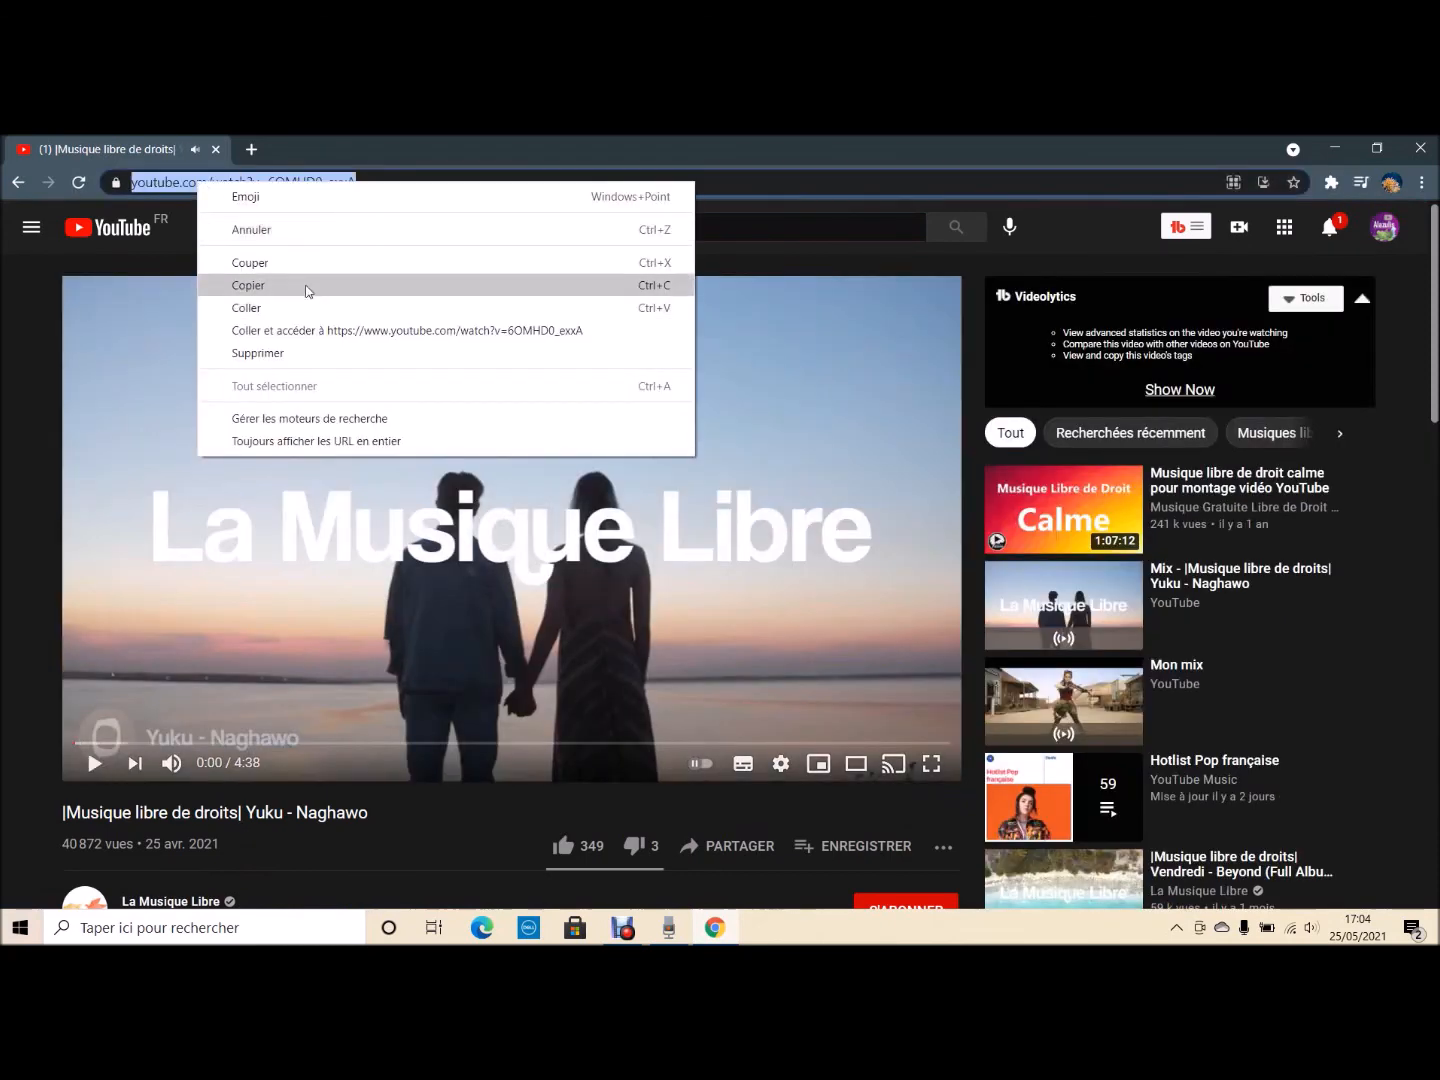
pyautogui.click(306, 288)
pyautogui.click(251, 149)
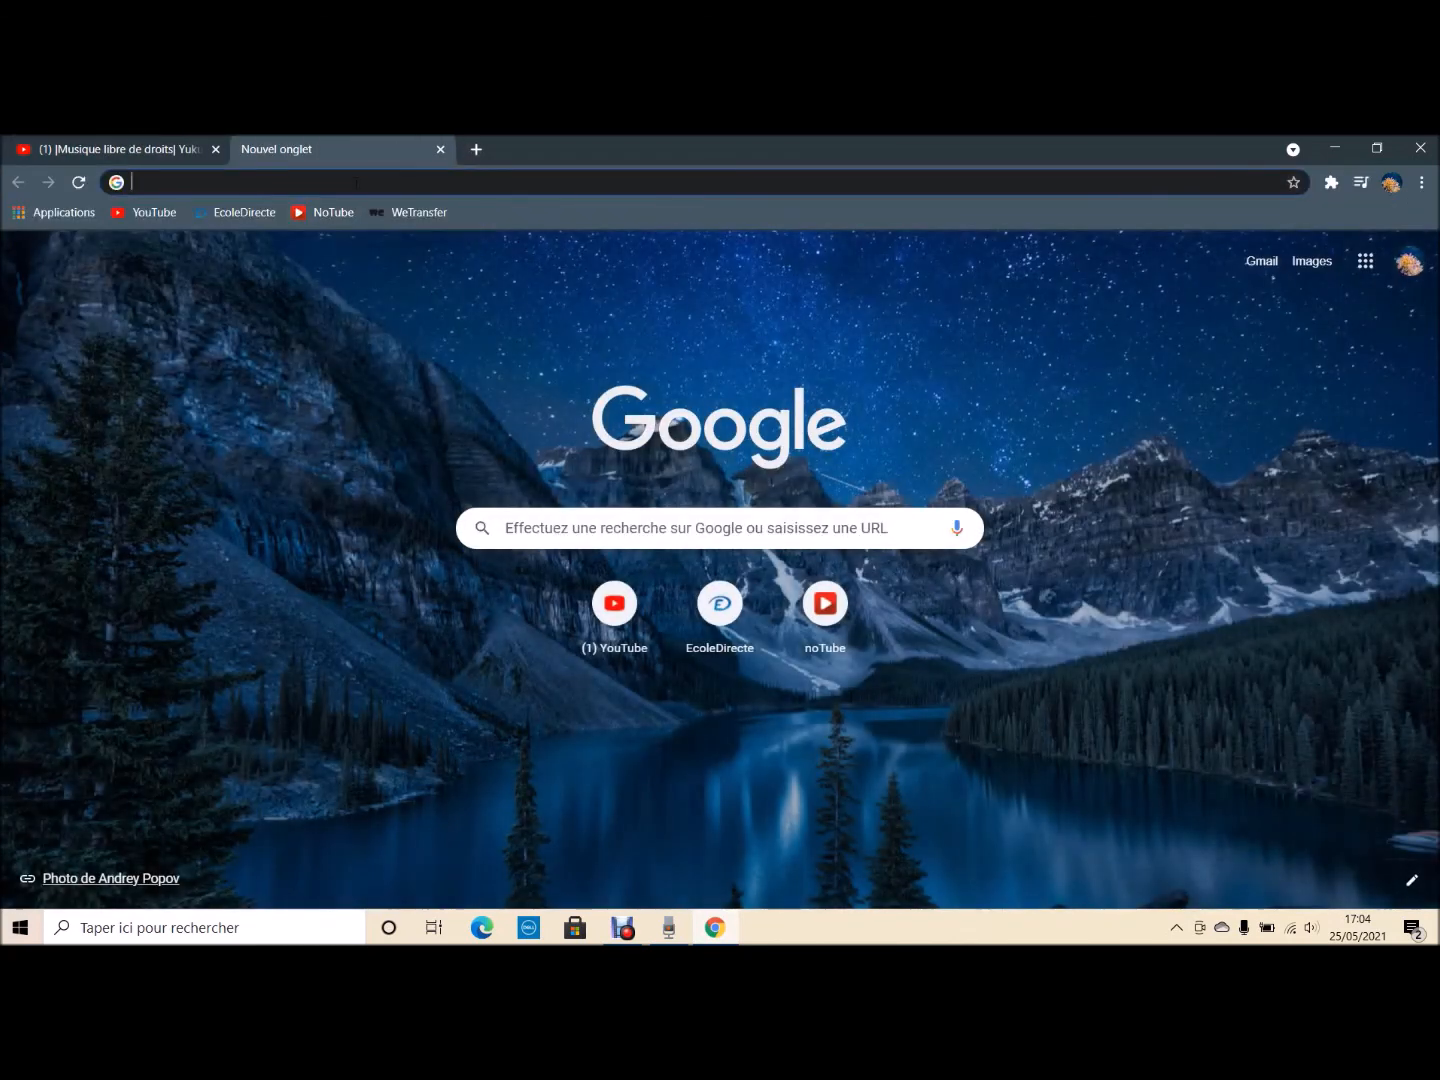
# Go to noTube's YouTube-to-MP3 converter page at notube.net/fr/youtube-to-mp3
pyautogui.write('no')
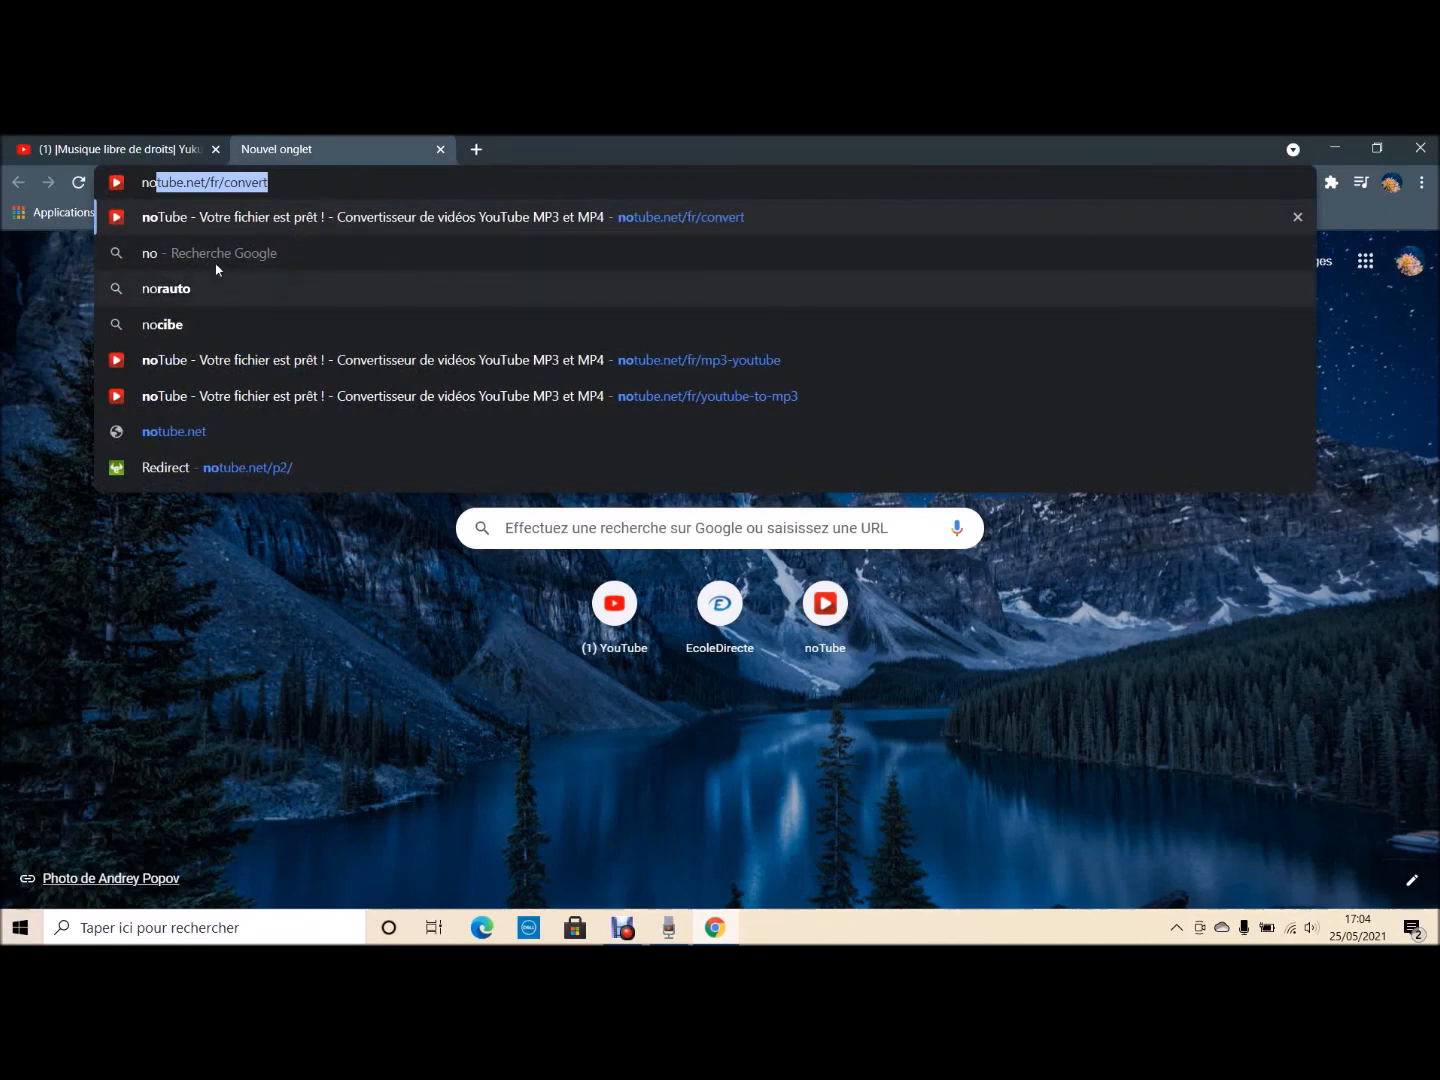
pyautogui.write('tube')
pyautogui.press('Return')
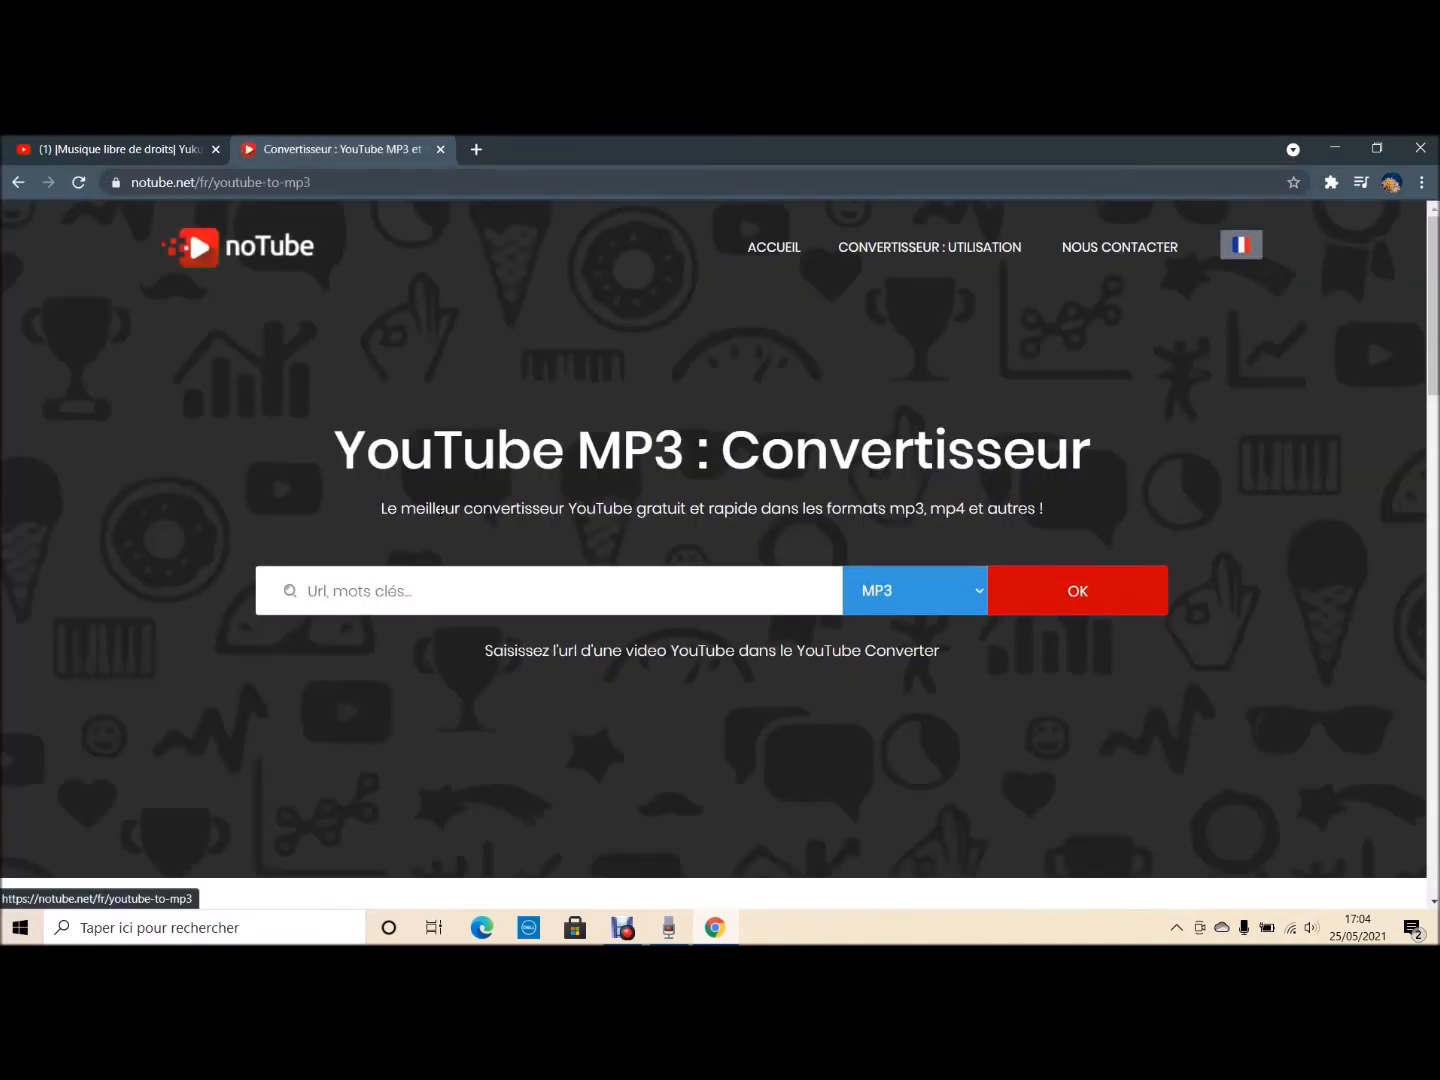
# Paste the copied YouTube URL into the converter, choose MP3 as the output format, and convert the video
pyautogui.click(475, 588)
pyautogui.rightClick(474, 588)
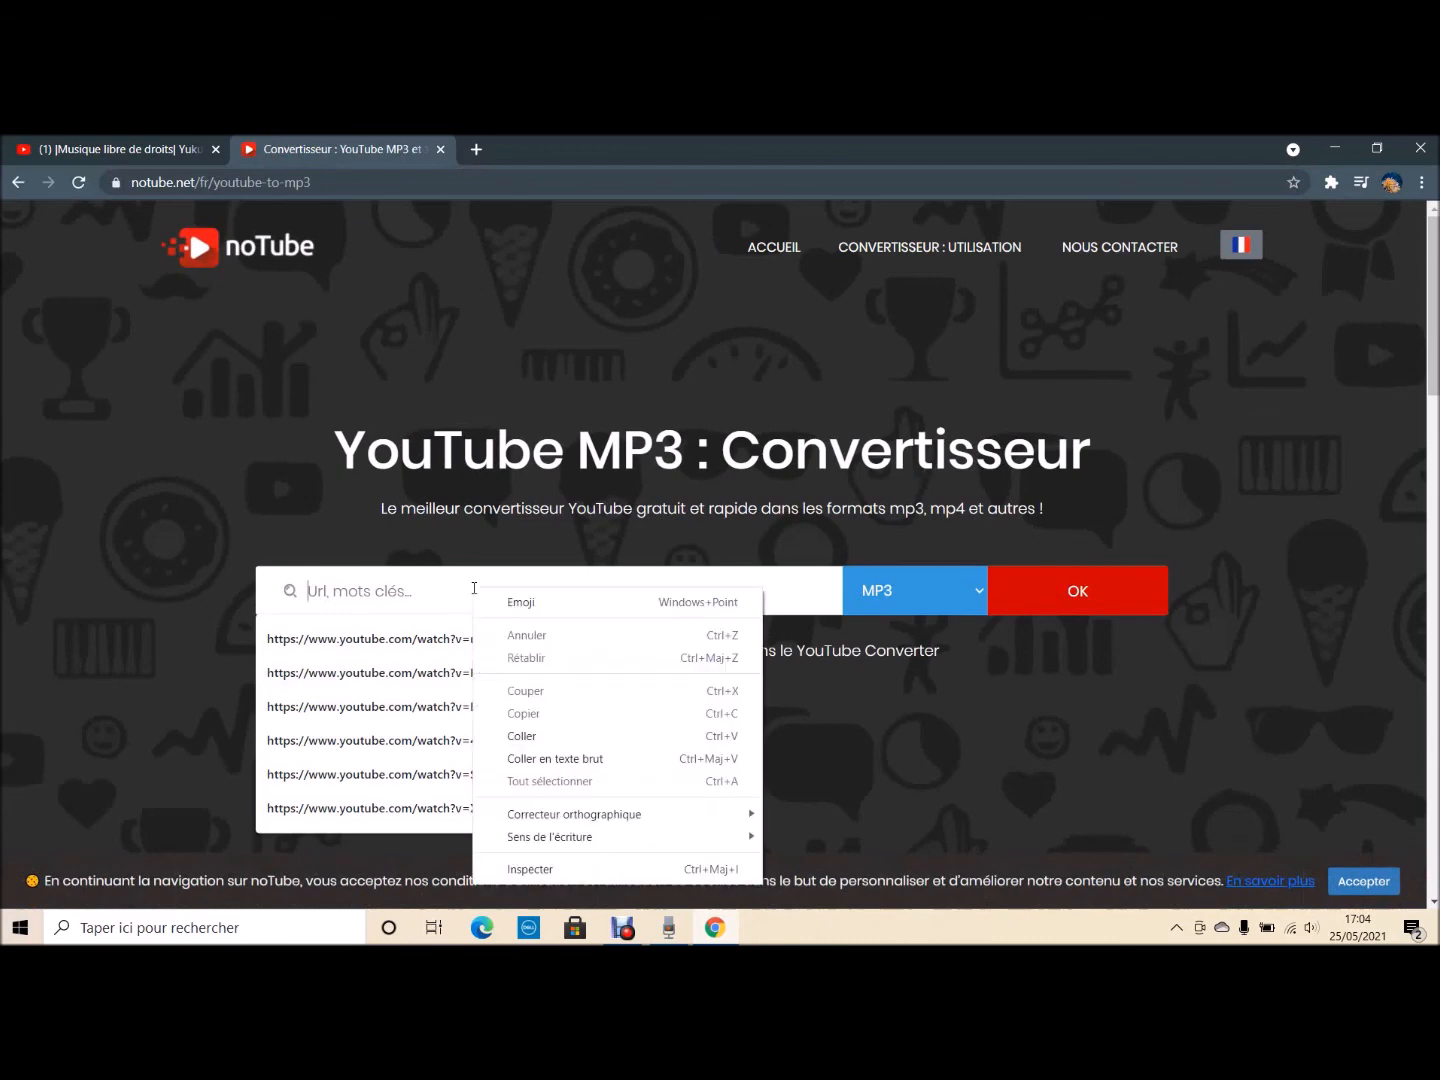
pyautogui.click(583, 736)
pyautogui.click(880, 596)
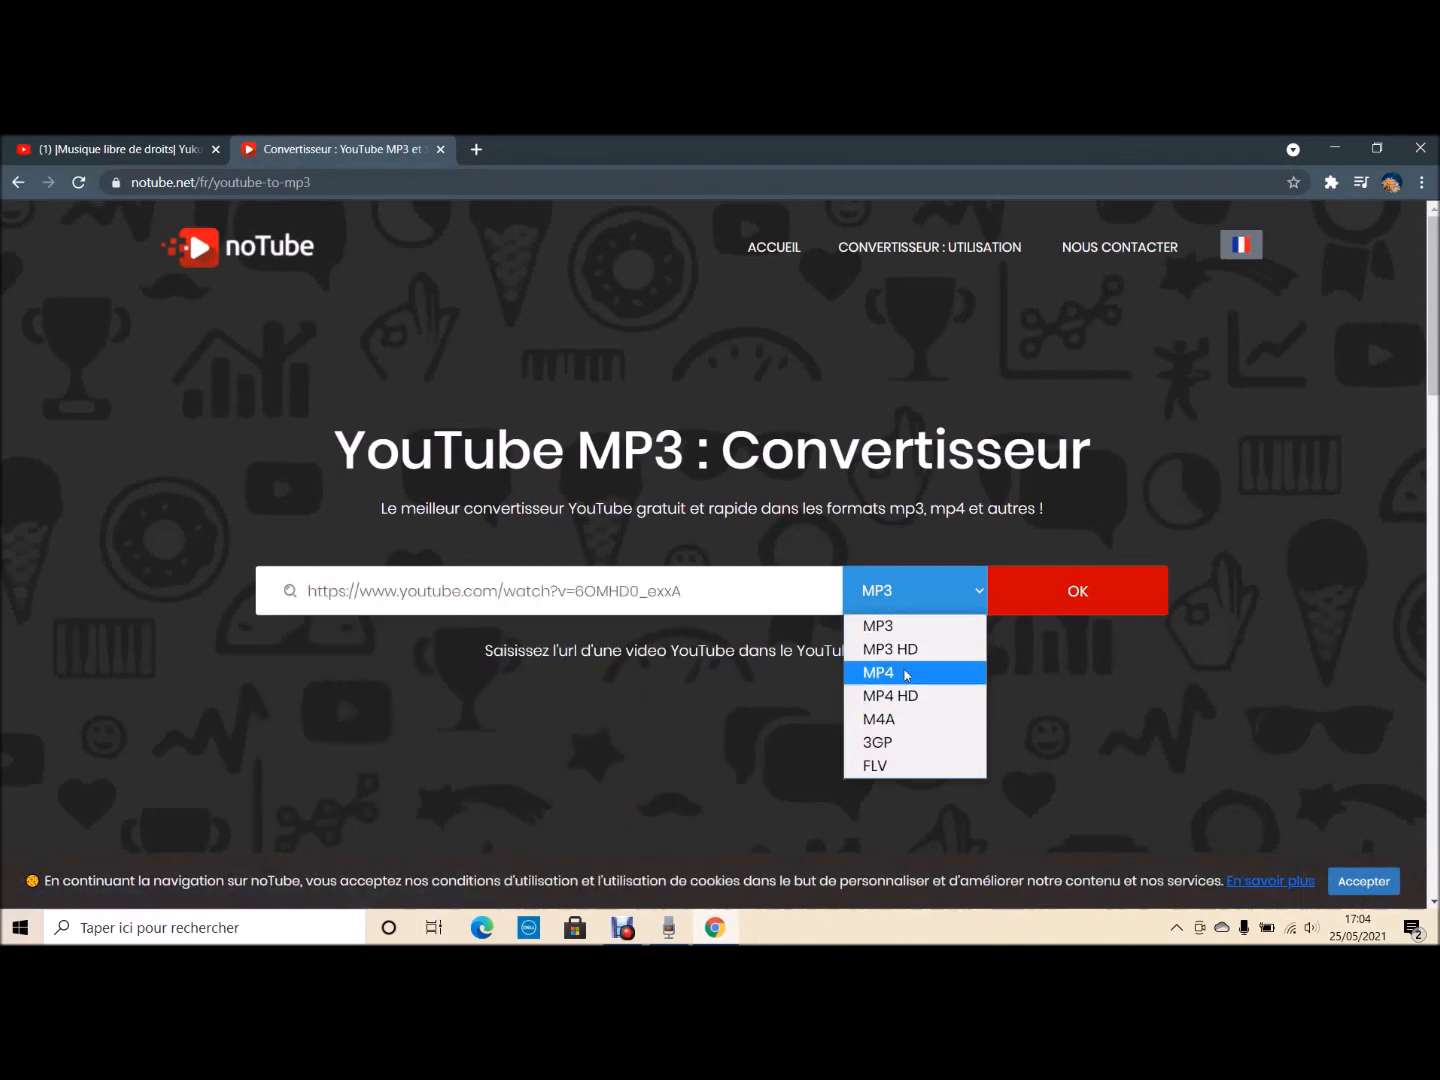
pyautogui.click(878, 626)
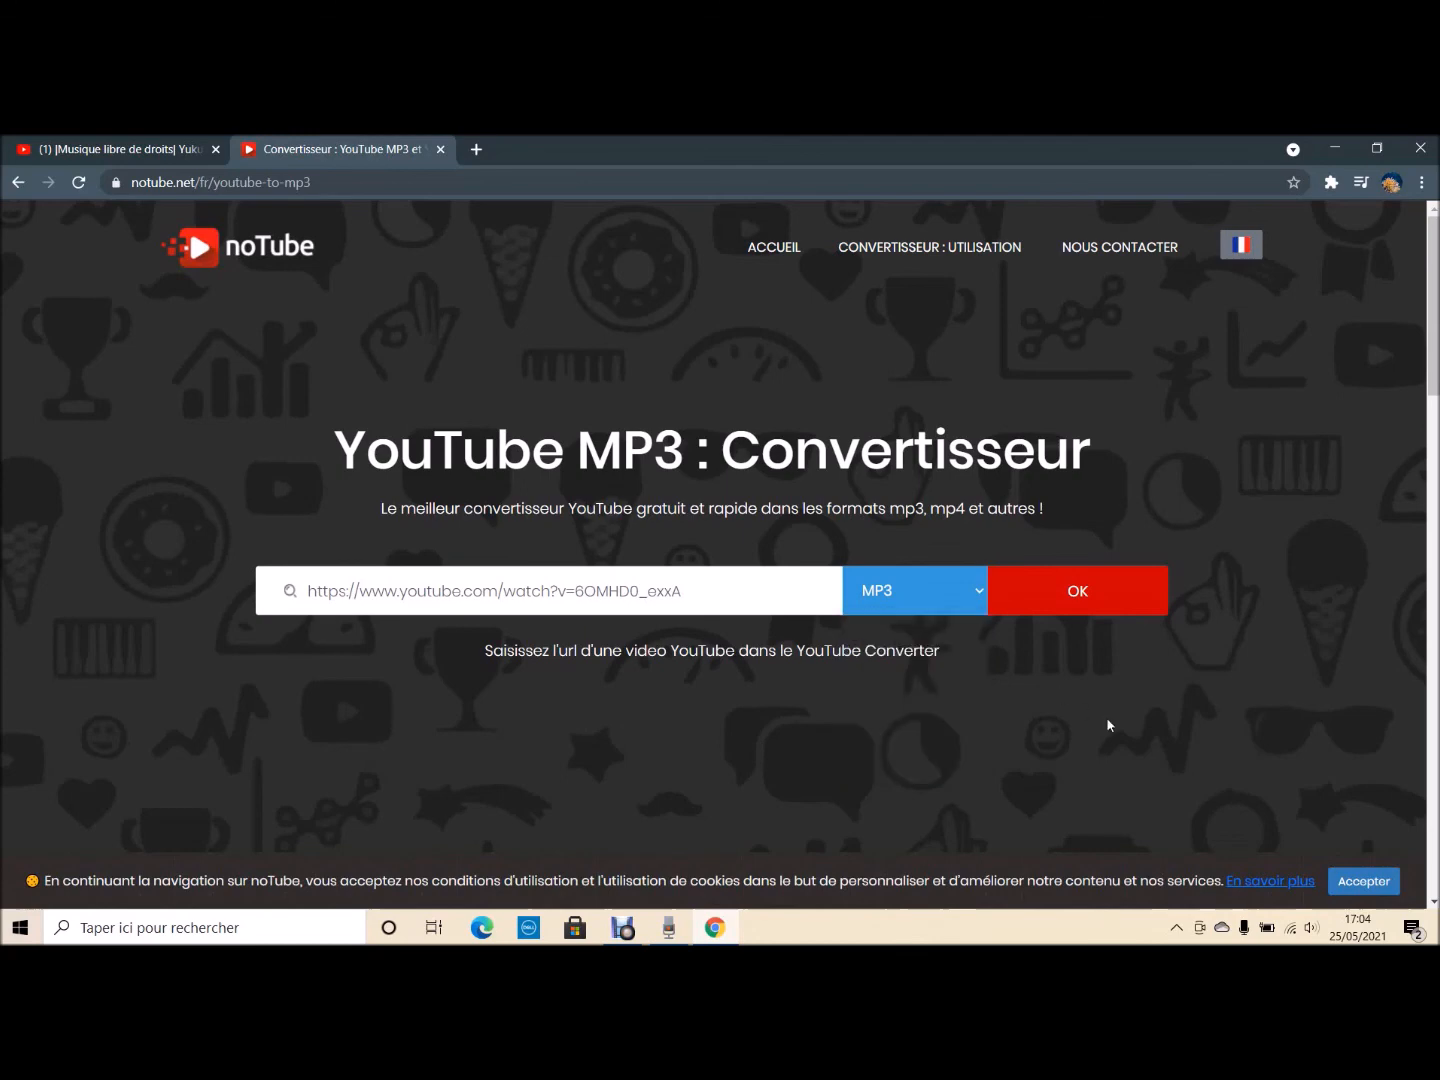
pyautogui.click(1070, 595)
pyautogui.click(665, 149)
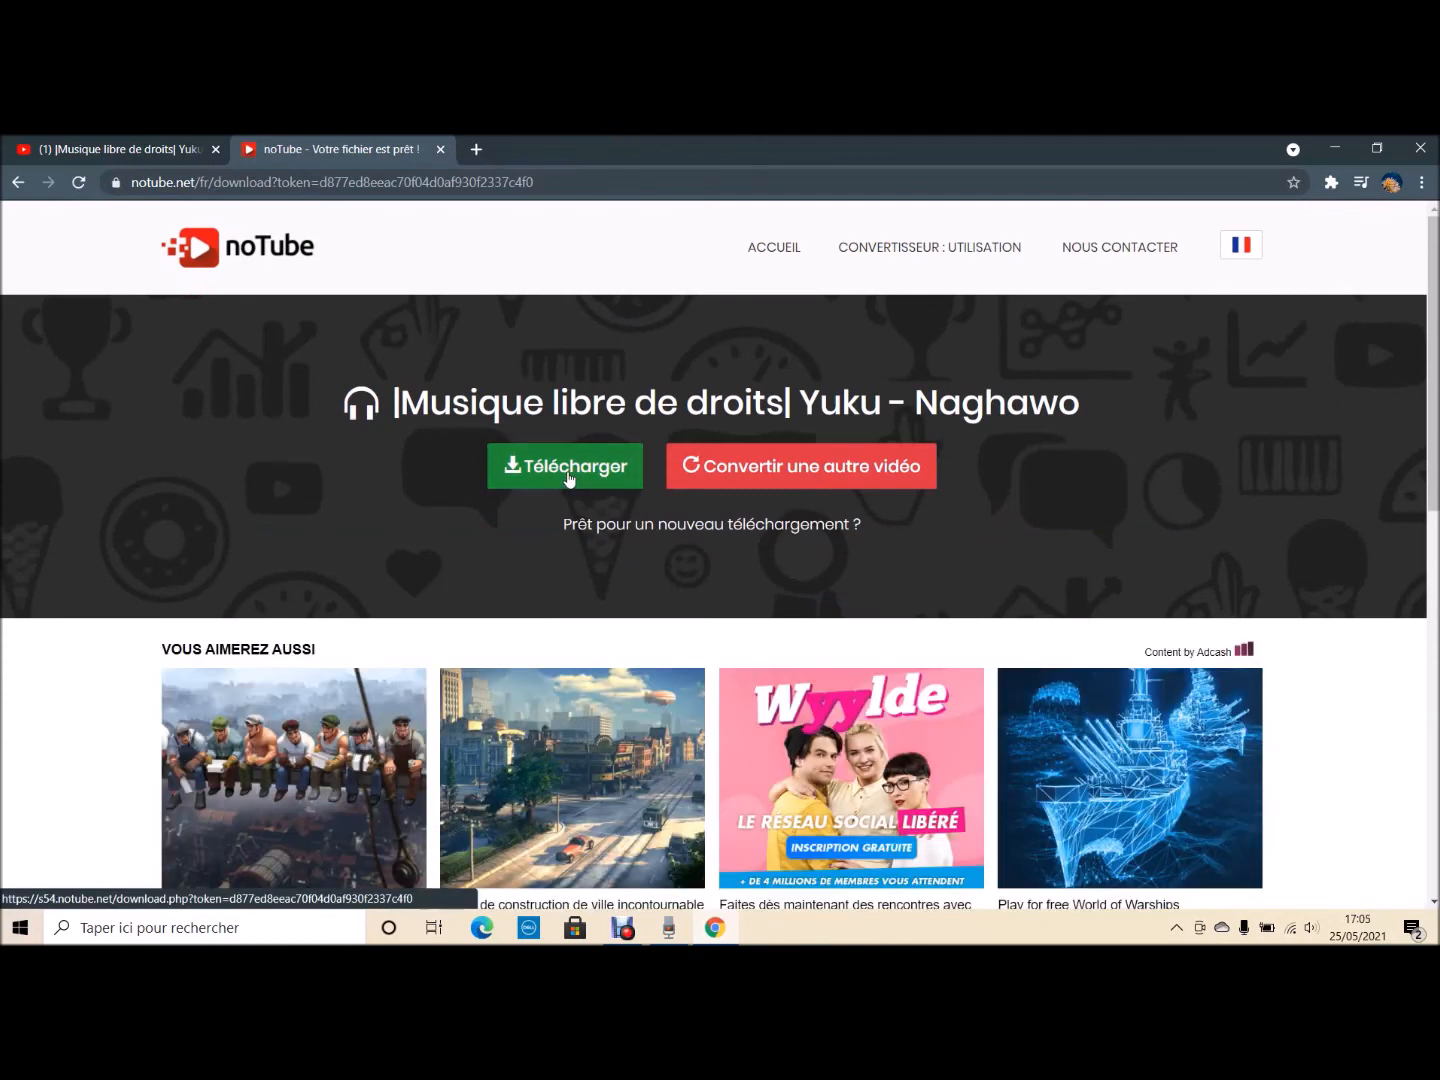
# Start downloading the converted MP3 of "|Musique libre de droits| Yuku - Naghawo" and cancel the download
pyautogui.click(568, 478)
pyautogui.click(665, 149)
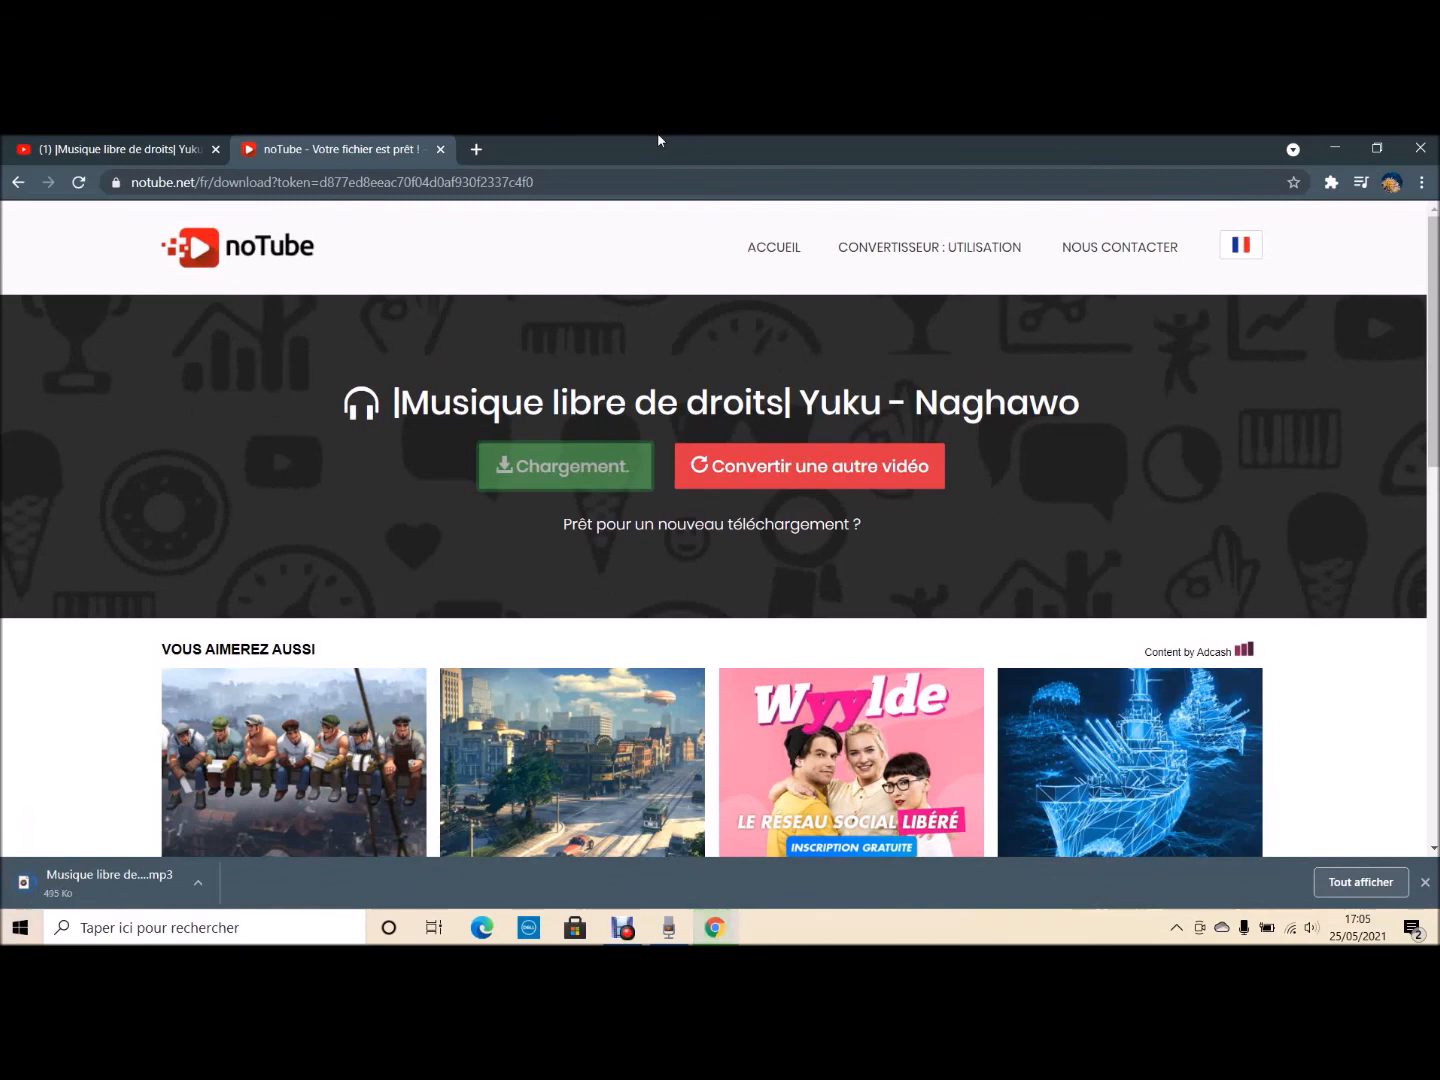
pyautogui.click(198, 882)
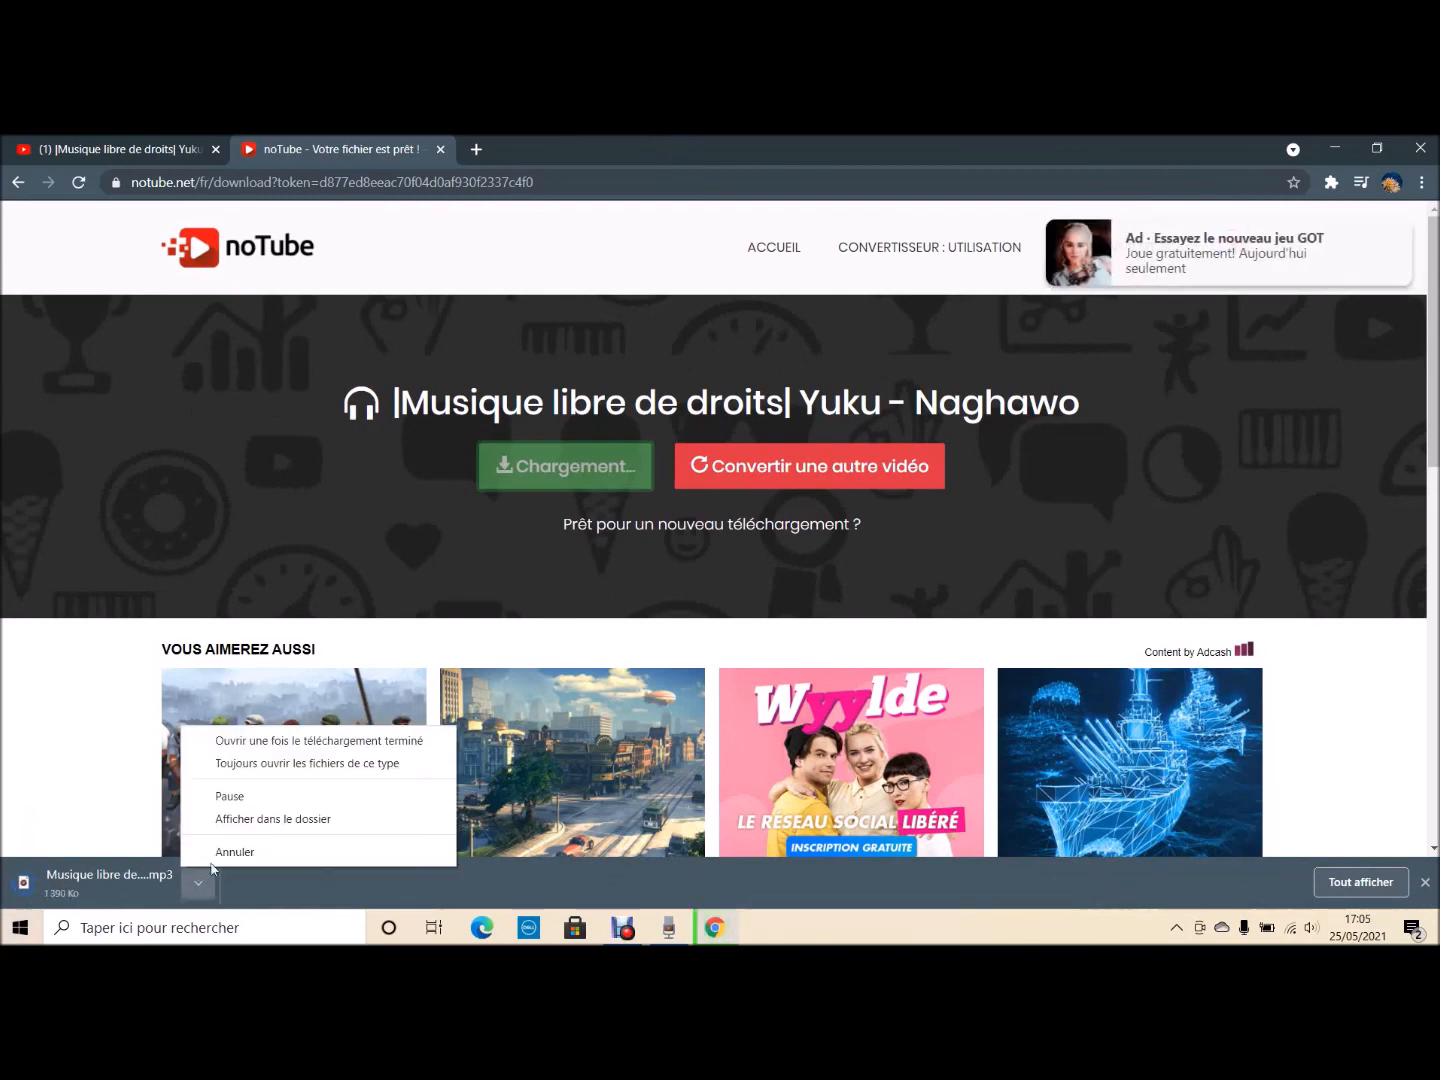
pyautogui.click(287, 851)
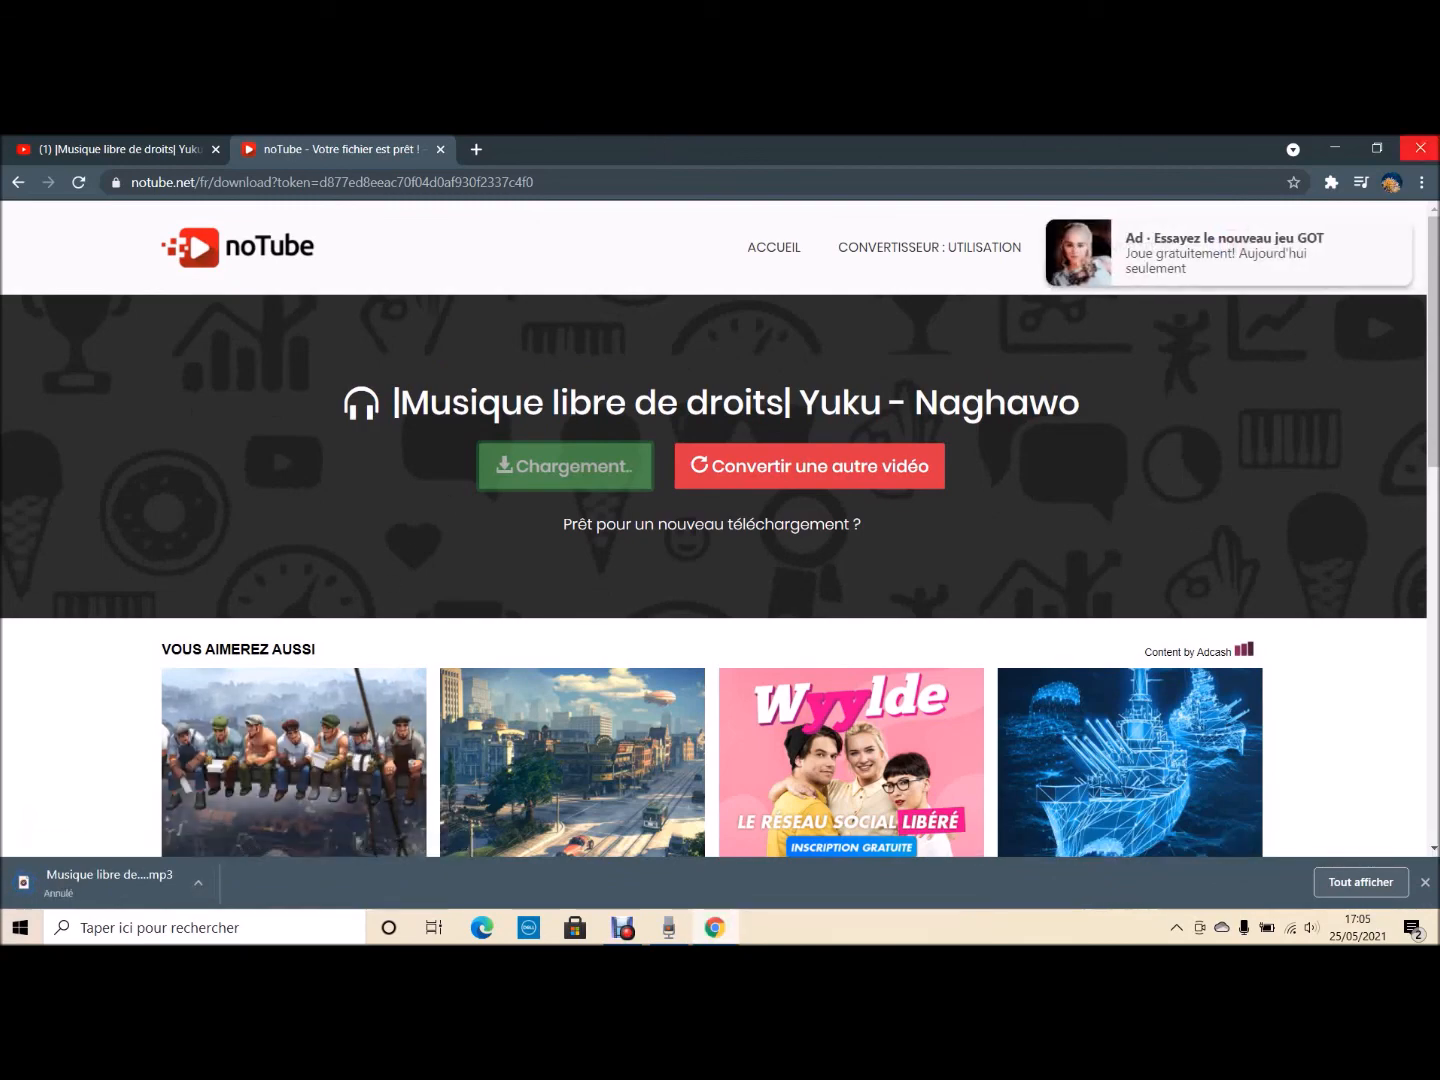
# Close the browser, look through the Téléchargements and Montage folders in File Explorer, and close the window
pyautogui.click(1420, 148)
pyautogui.doubleClick(28, 279)
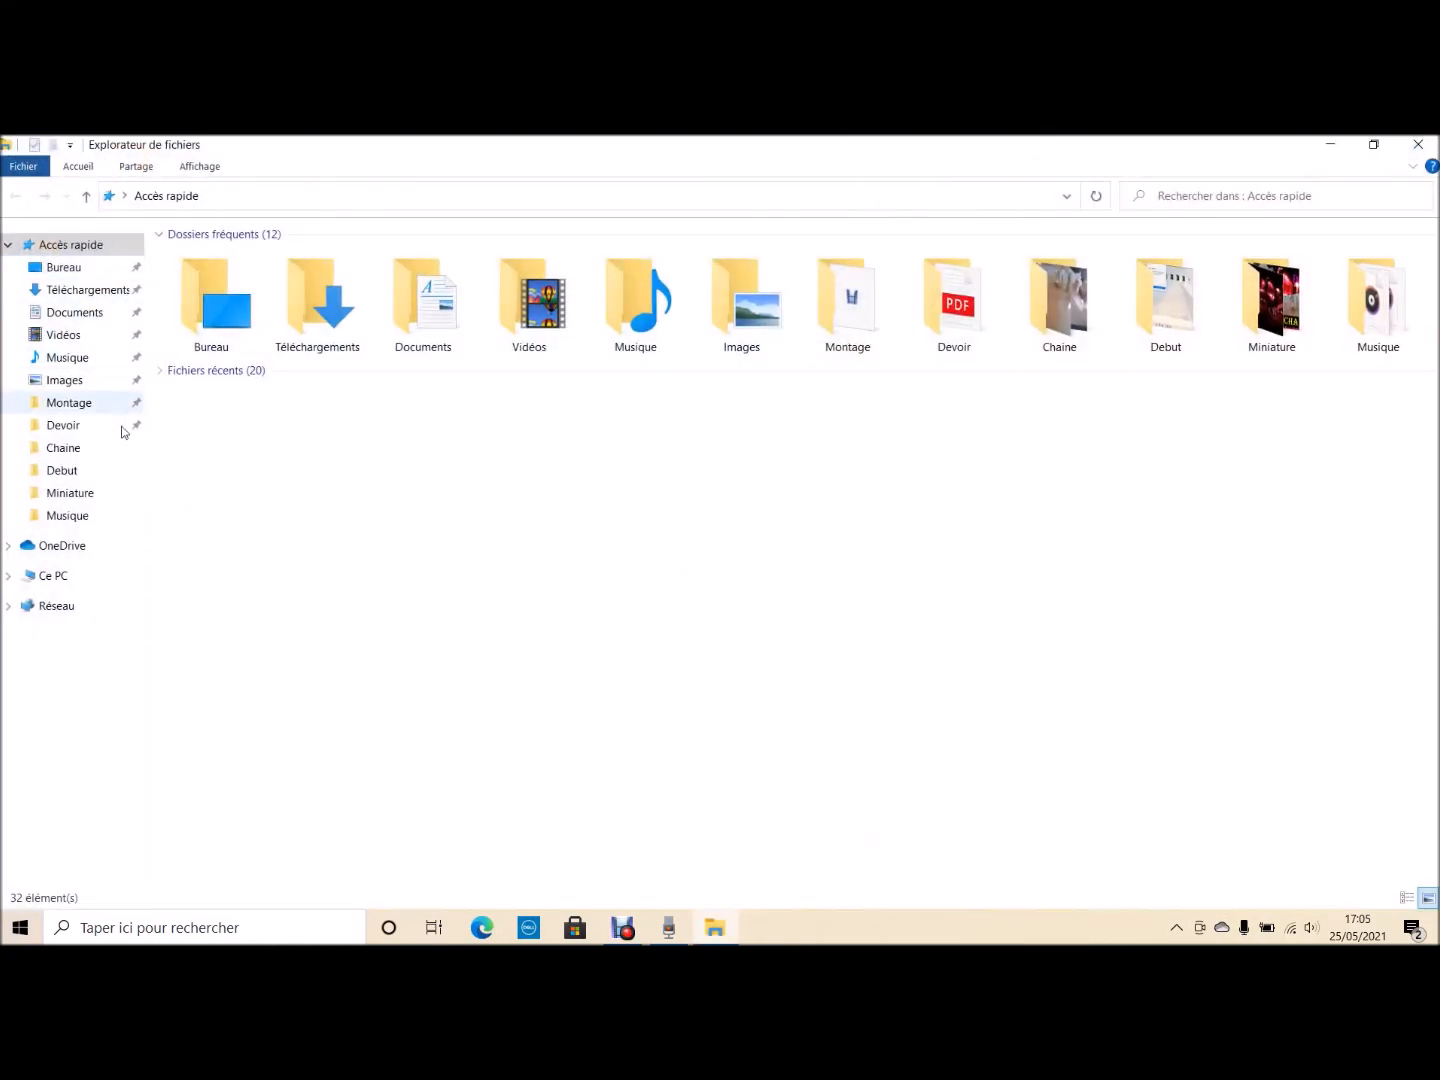
pyautogui.click(73, 405)
pyautogui.click(125, 290)
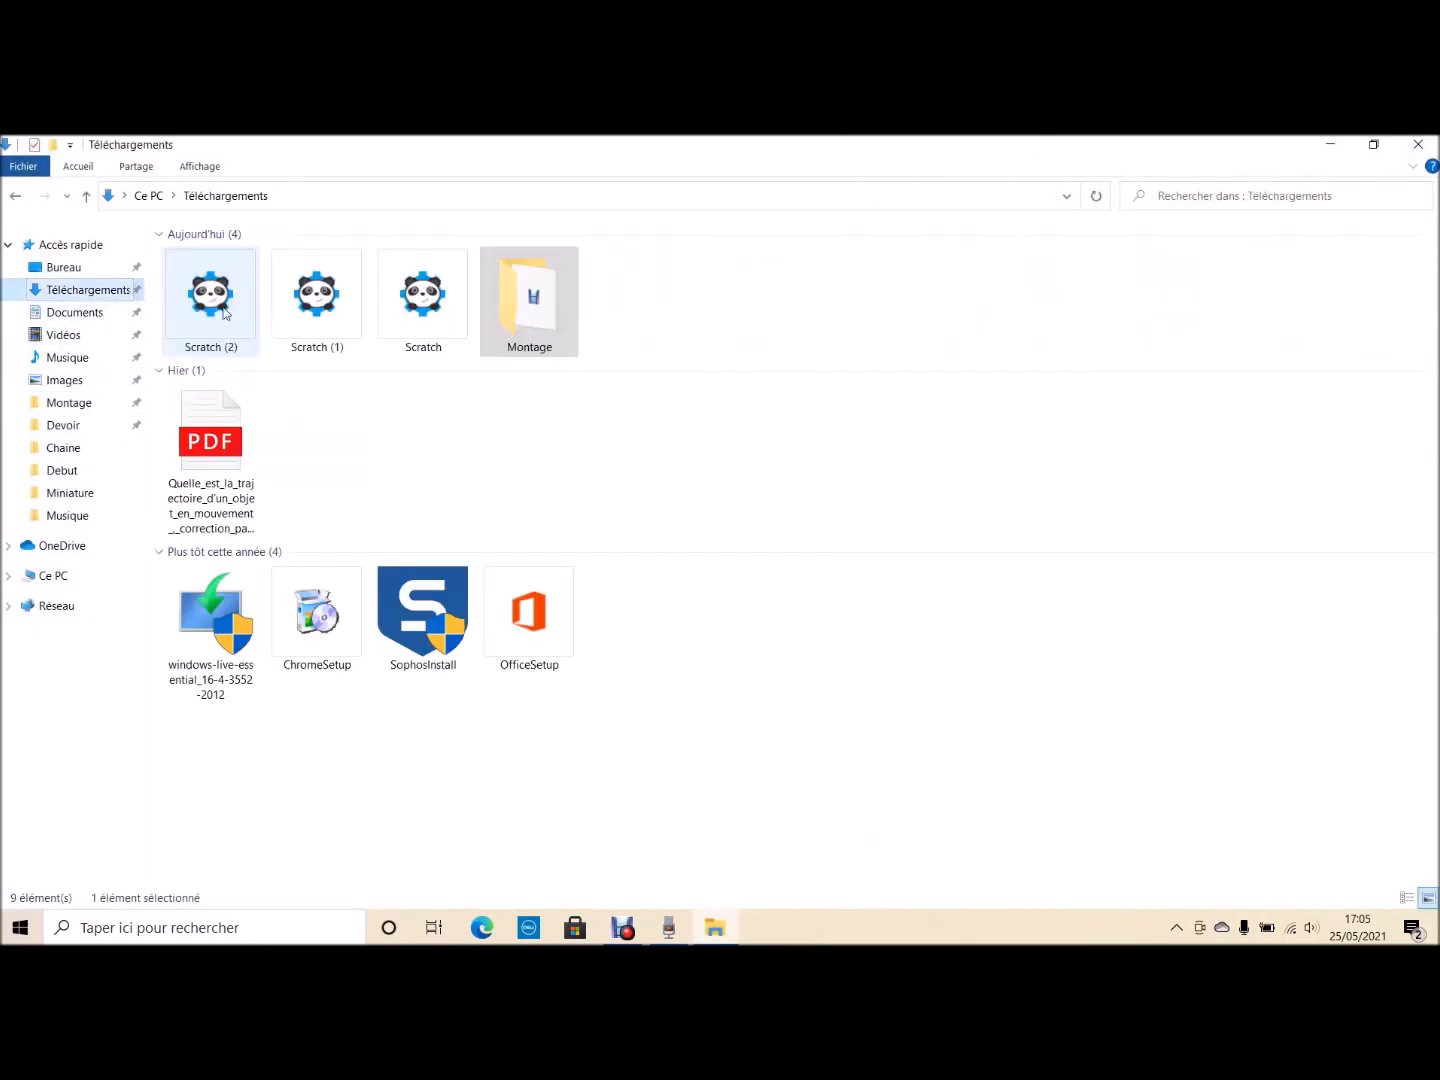
pyautogui.click(63, 404)
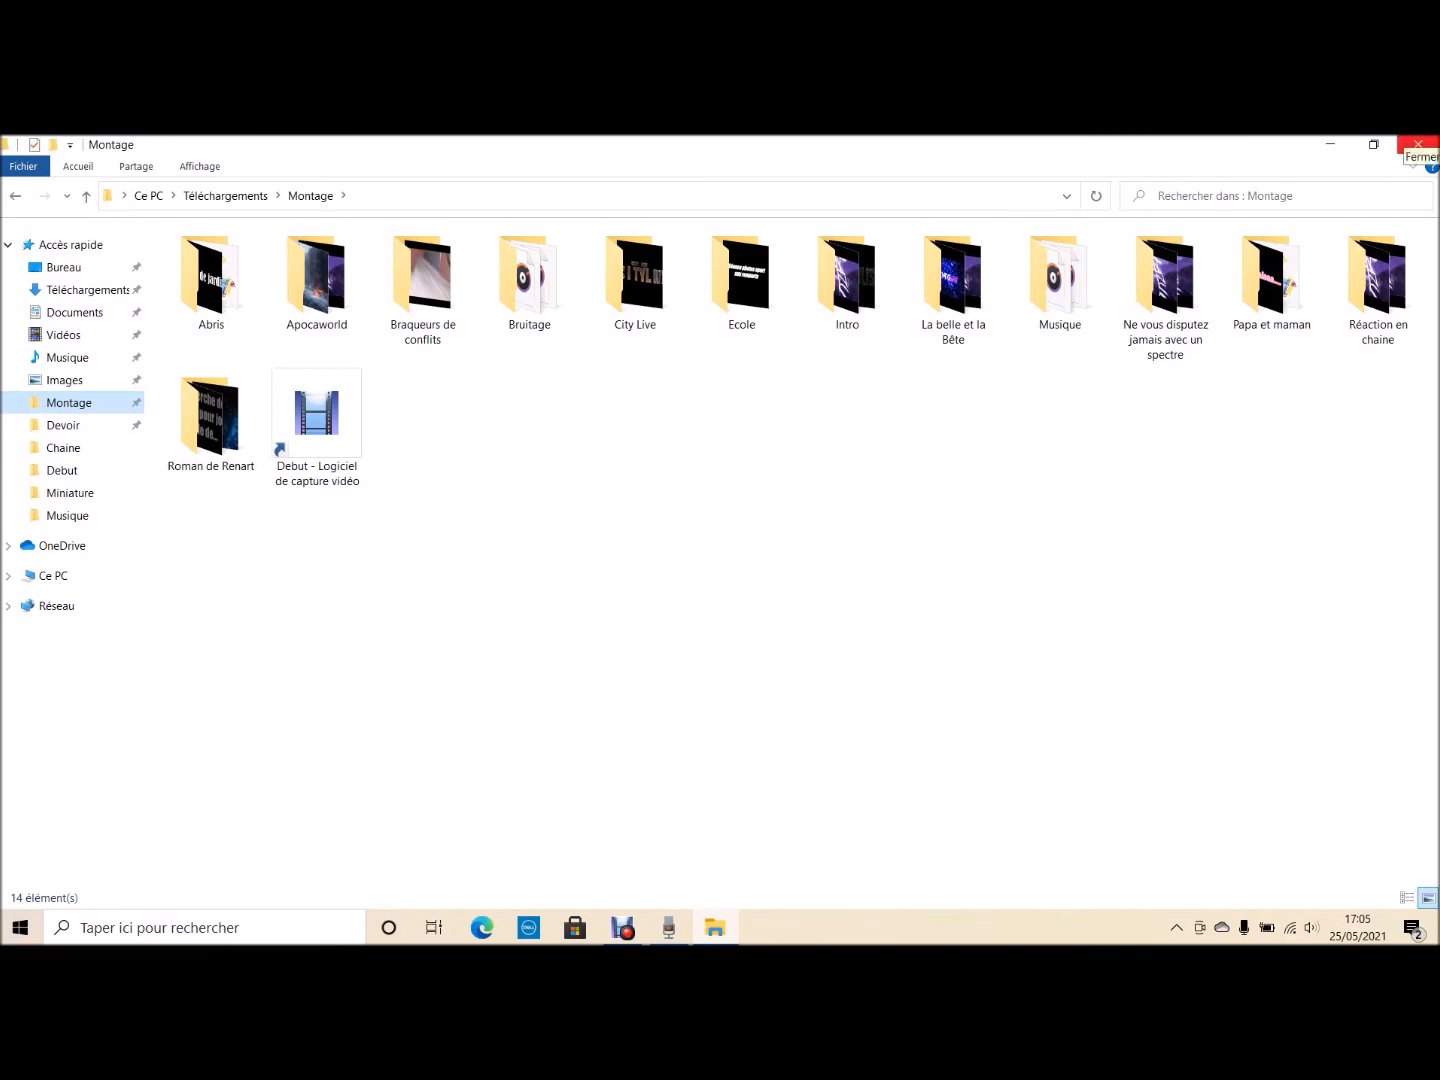
pyautogui.click(1418, 145)
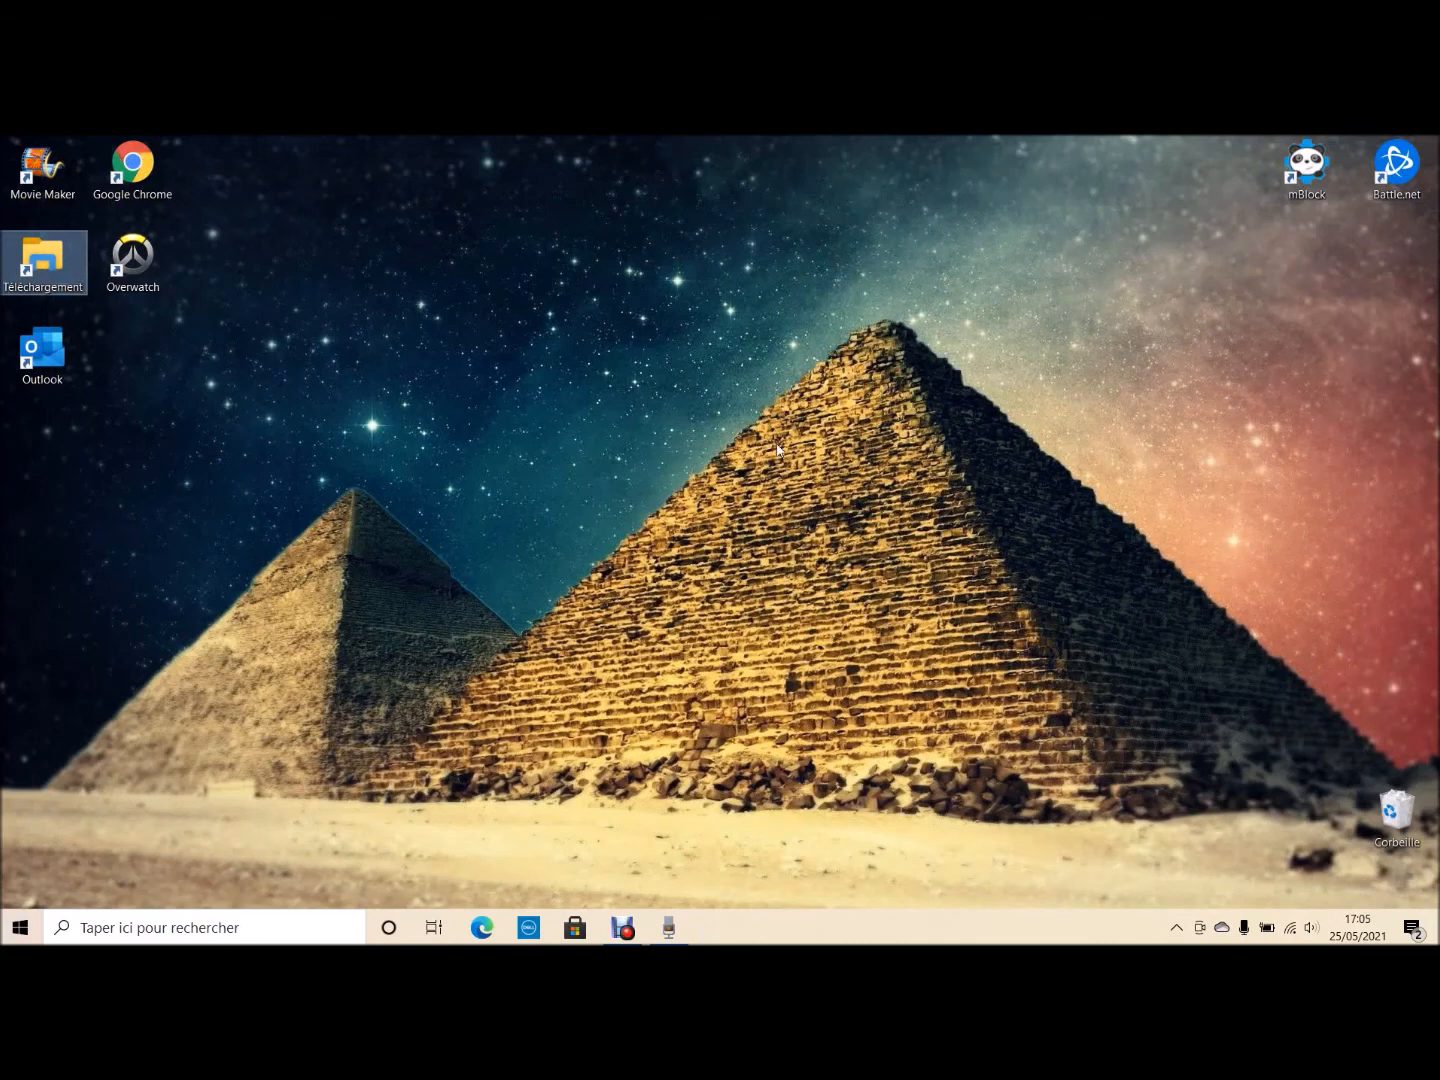
# Open Movie Maker from the desktop with an empty project
pyautogui.doubleClick(42, 168)
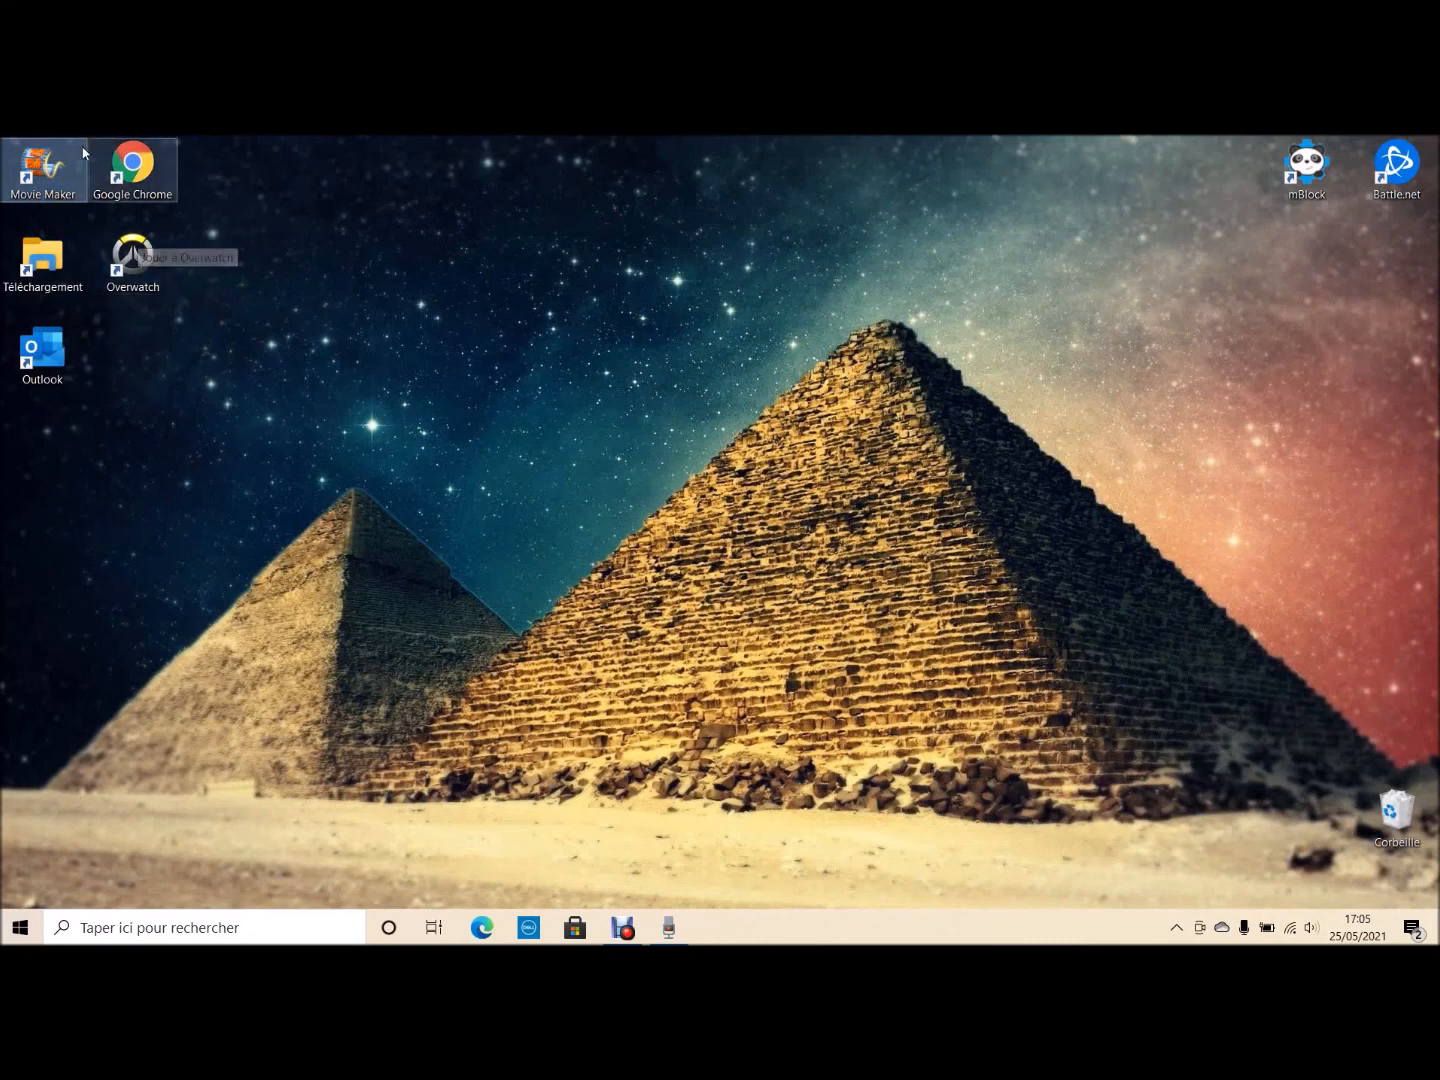
pyautogui.doubleClick(80, 156)
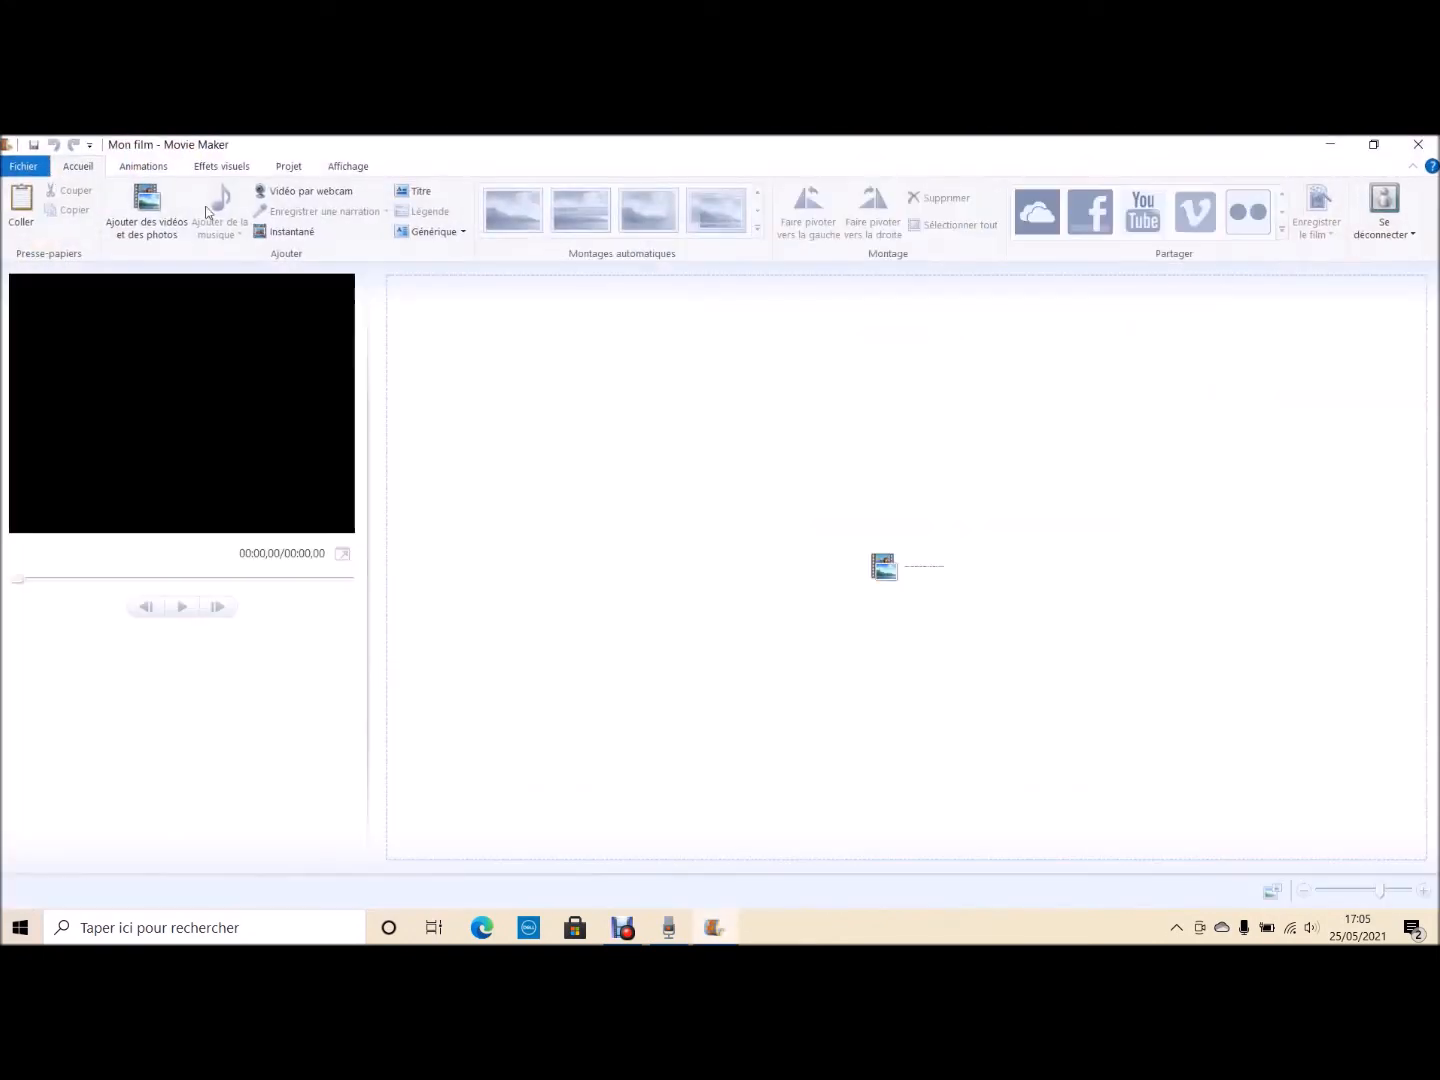